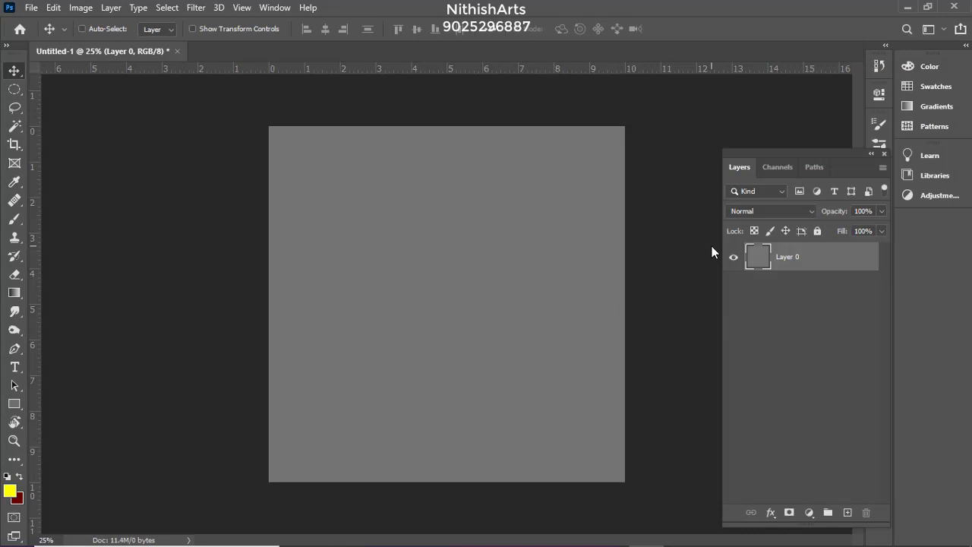
Open the photo sarpatta-parambarai-1011361-1626900737.jpg
key("ctrl+o")
left_click(81, 208)
double_click(191, 133)
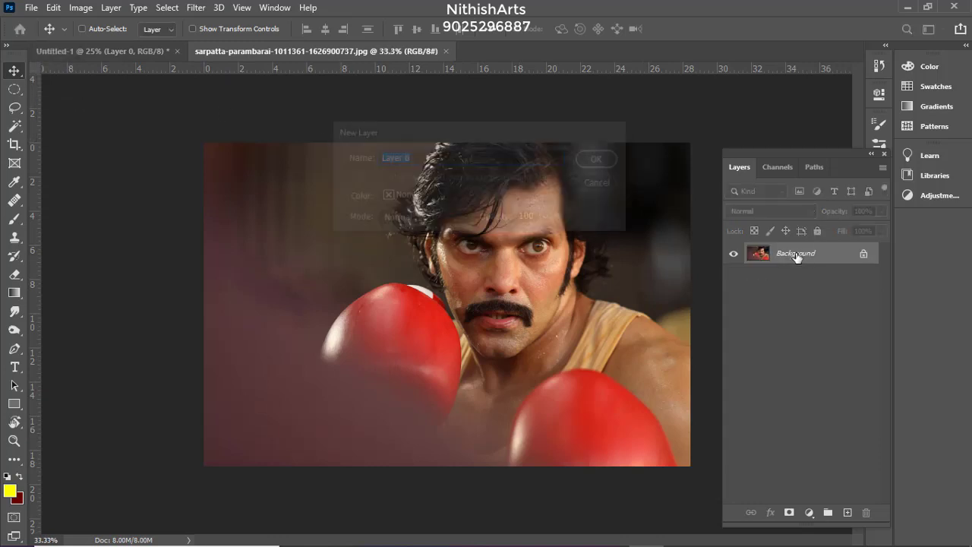
Crop the boxer photo to a nearly square frame around the face and both gloves
key("c")
left_click_drag(205, 304, 289, 308)
left_click_drag(484, 462, 445, 455)
key("Return")
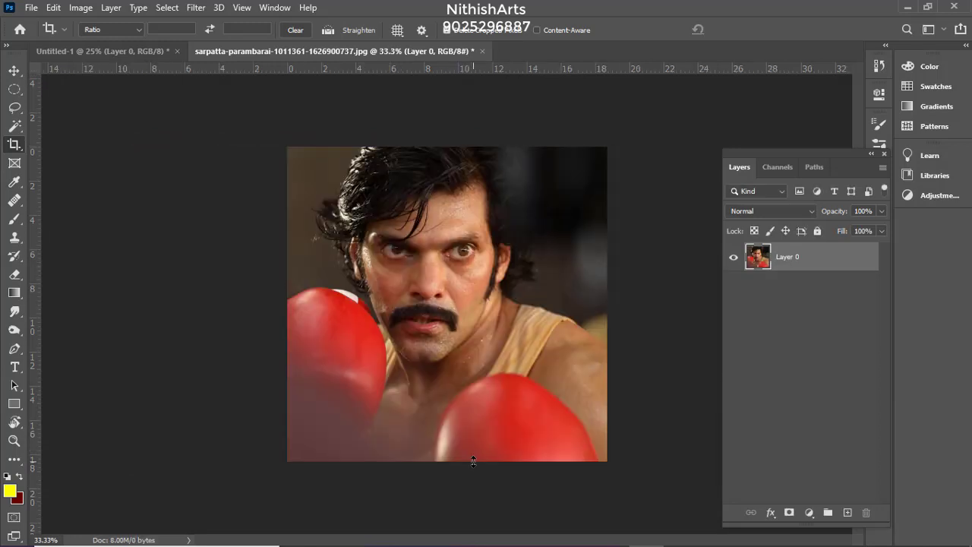
key("v")
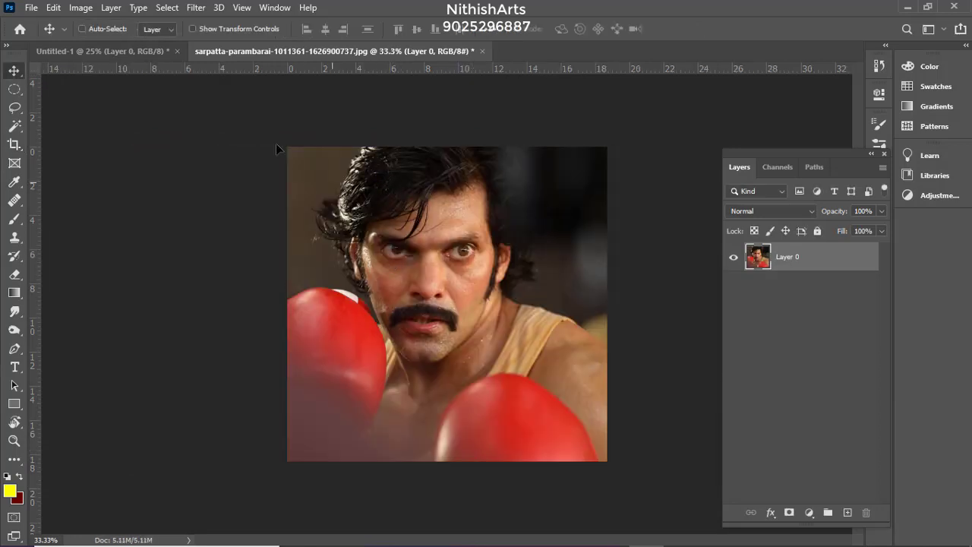
Bring the cropped photo into the Untitled-1 document and scale it to about 151.49% to fill the canvas
left_click_drag(277, 148, 430, 329)
key("ctrl+t")
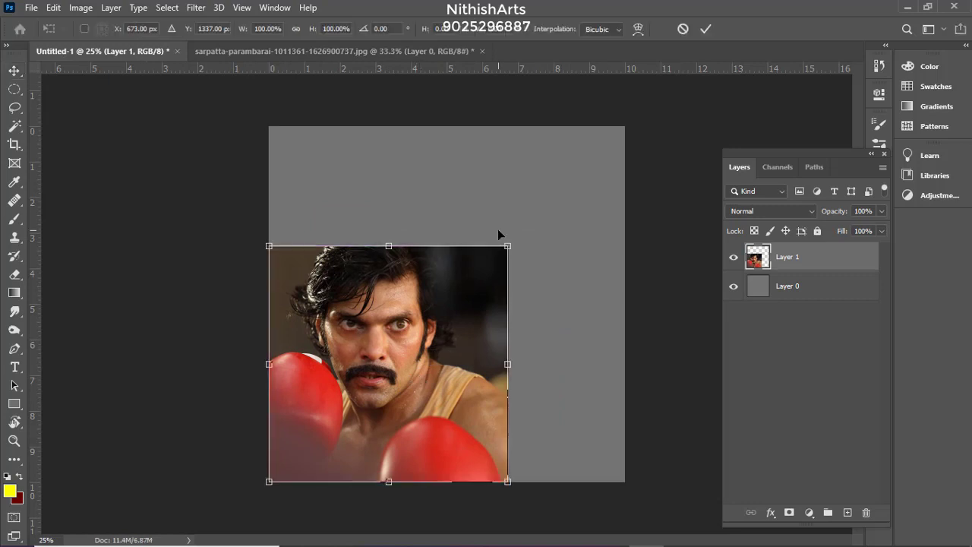
left_click_drag(531, 232, 661, 118)
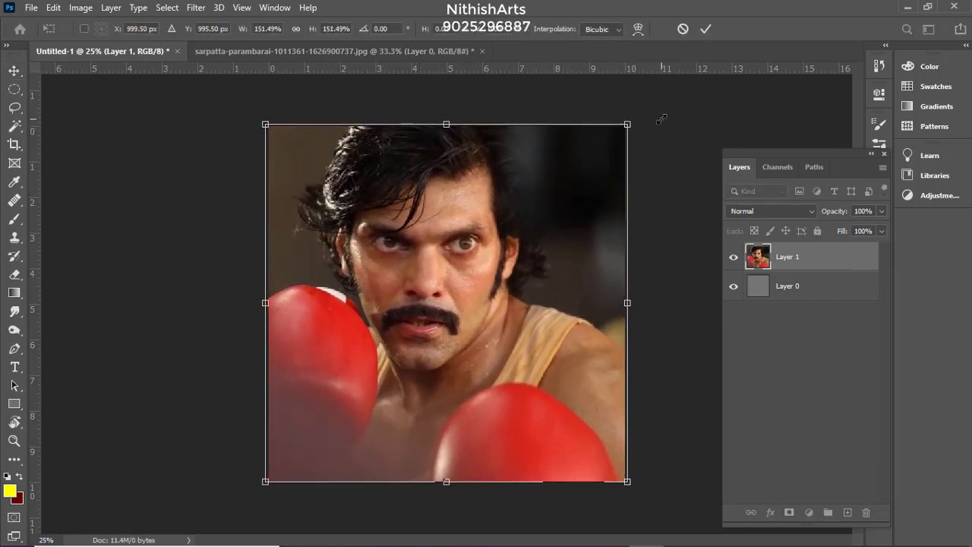
key("Return")
Crop Untitled-1 at its canvas bounds to trim the overhanging photo edges
key("c")
left_click(432, 191)
key("Return")
key("v")
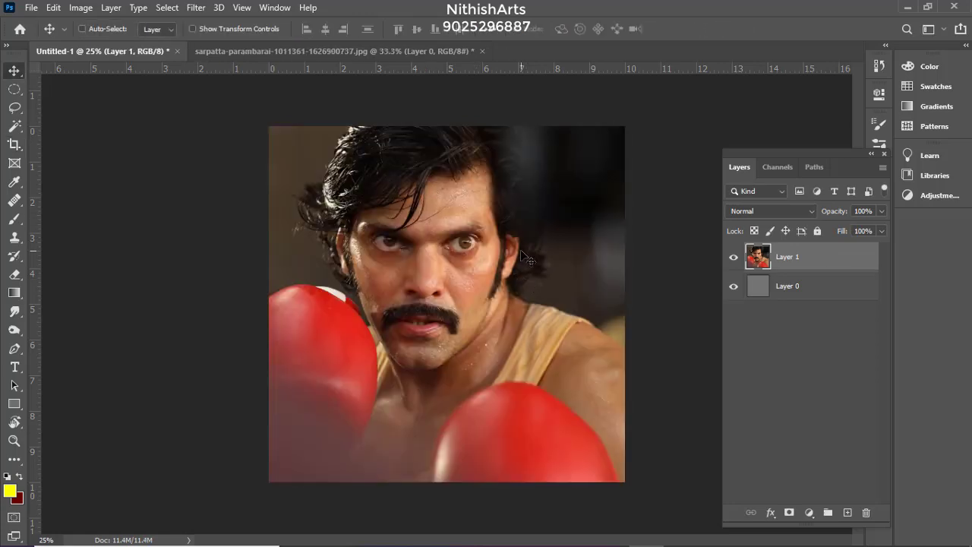
Duplicate the boxer photo layer
key("ctrl+j")
key("ctrl+plus")
key("ctrl+plus")
key("ctrl+minus")
key("ctrl+minus")
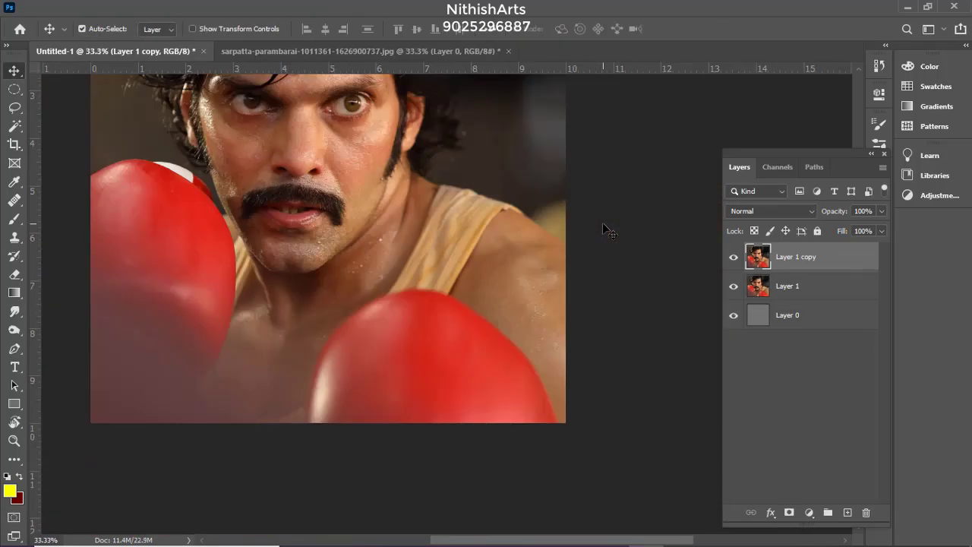
key("ctrl+plus")
key("ctrl+plus")
key("ctrl+minus")
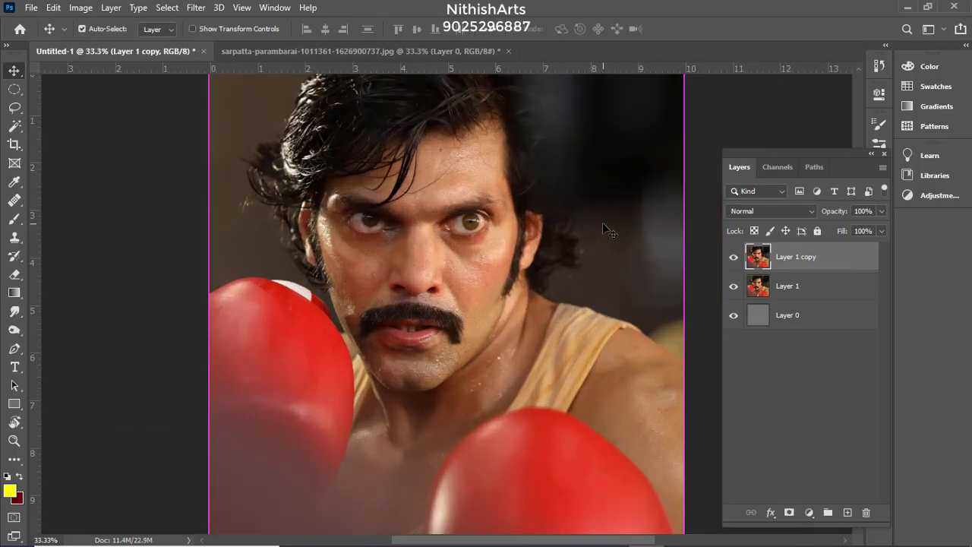
Adjust the brightness and contrast of the duplicated photo layer in legacy mode
key("alt+i")
key("alt+j")
key("alt+c")
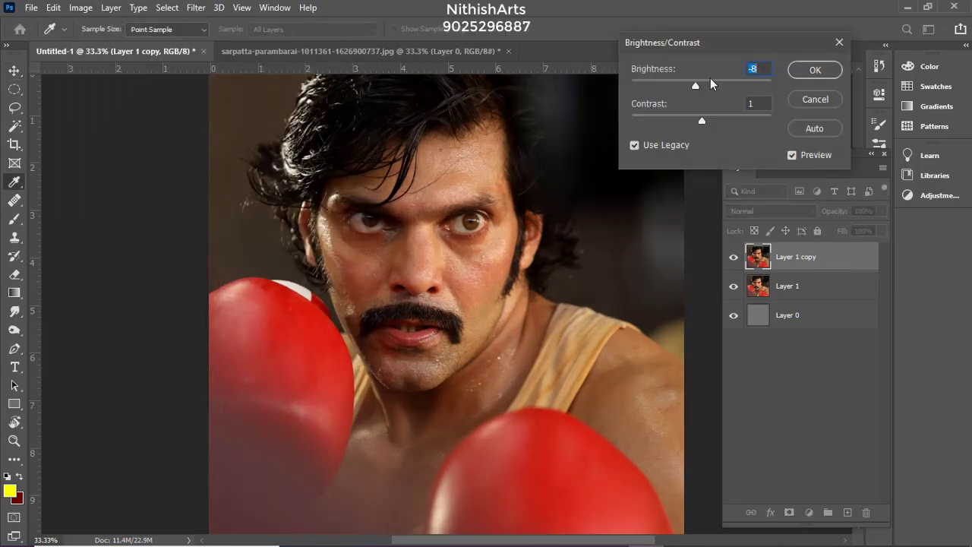
key("Return")
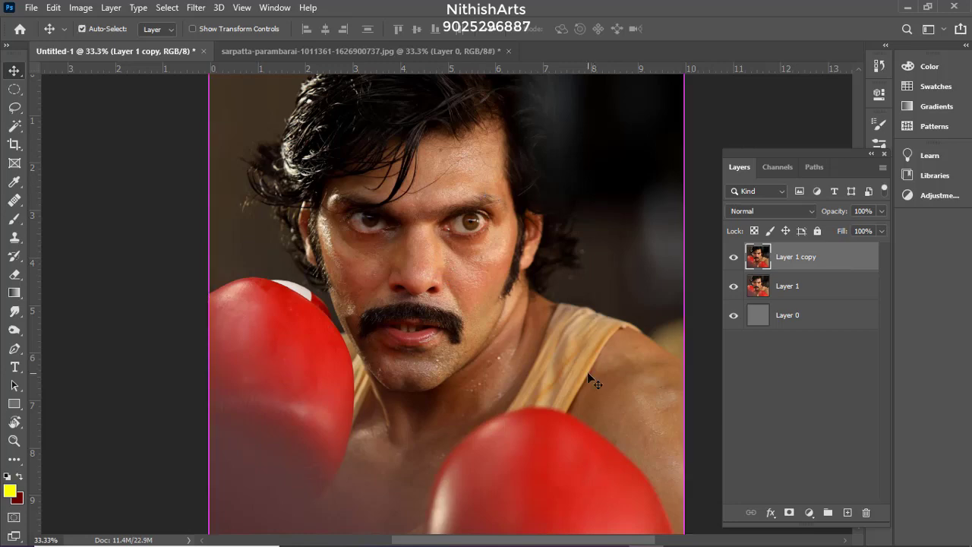
Add a new layer and paint soft yellow over the chin and jaw with a 300 px brush at 64% opacity
key("ctrl+plus")
key("ctrl+plus")
key("ctrl+plus")
key("ctrl+minus")
key("ctrl+minus")
key("ctrl+minus")
key("ctrl+plus")
left_click_drag(376, 302, 541, 420)
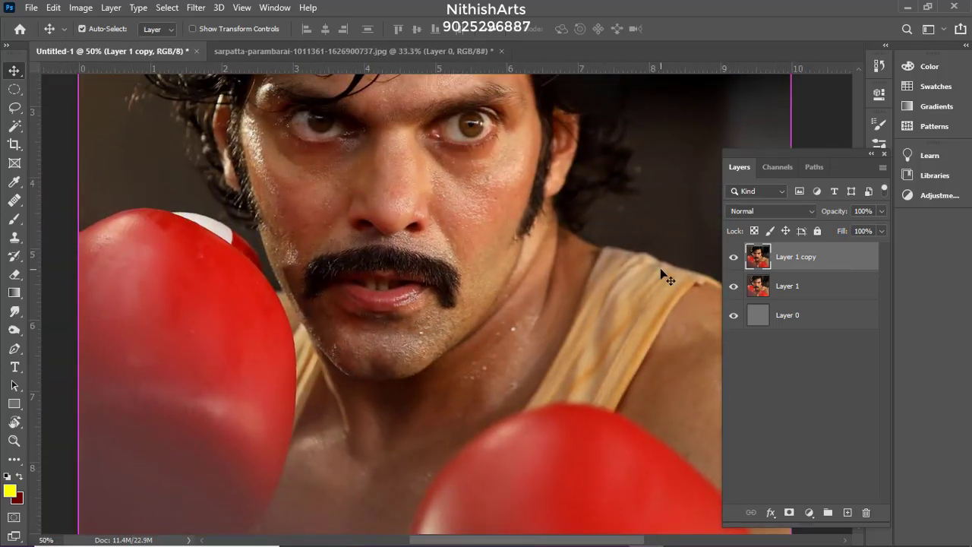
key("ctrl+shift+alt+n")
key("b")
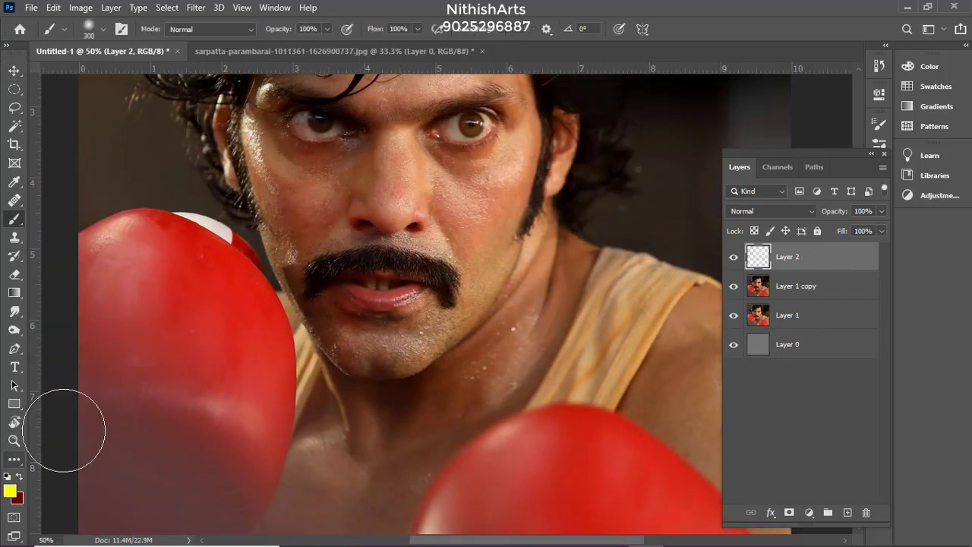
left_click(881, 123)
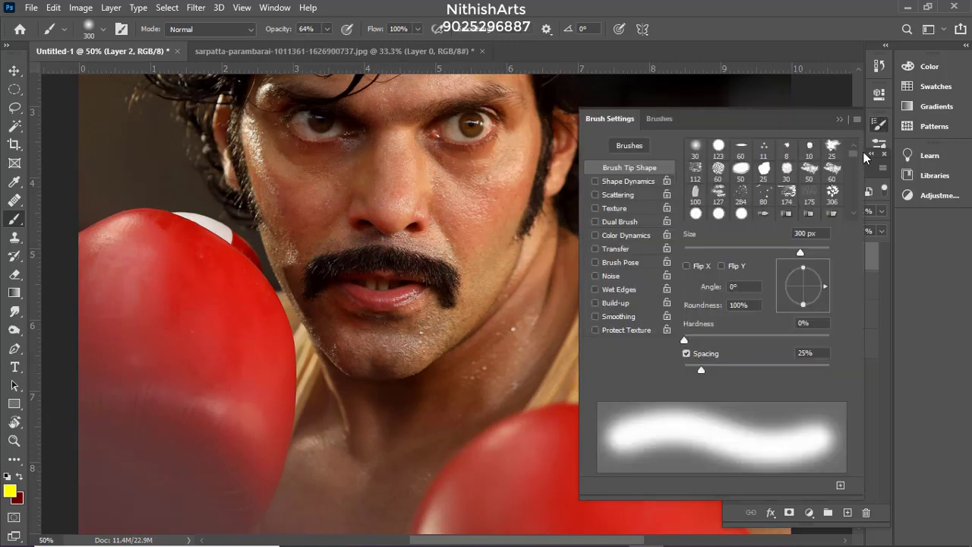
mouse_move(471, 296)
left_mouse_down()
mouse_move(312, 319)
mouse_move(510, 275)
left_mouse_up()
Erase the yellow spill around the jaw and set the layer's blend mode to Soft Light
key("e")
mouse_move(326, 253)
left_mouse_down()
mouse_move(257, 278)
mouse_move(444, 455)
mouse_move(429, 435)
mouse_move(544, 357)
left_mouse_up()
left_click(782, 210)
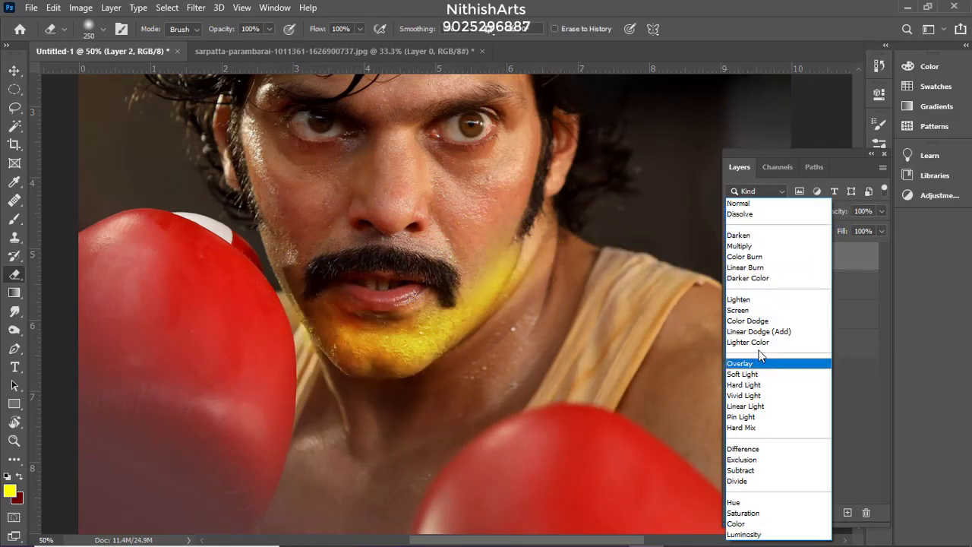
left_click(762, 373)
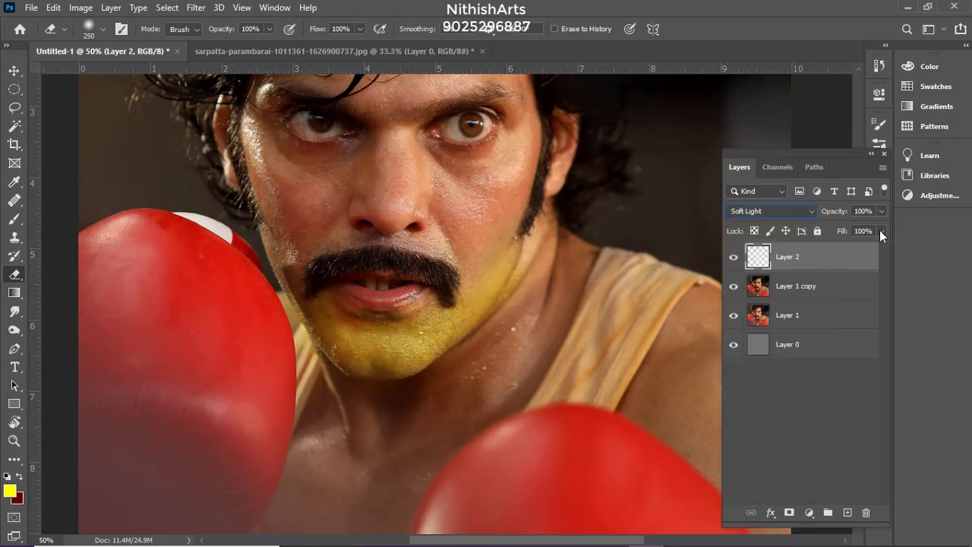
Shift the hue of the yellow jaw layer slightly and reduce its fill
key("ctrl+u")
mouse_move(757, 171)
left_mouse_down()
mouse_move(742, 174)
mouse_move(753, 176)
left_mouse_up()
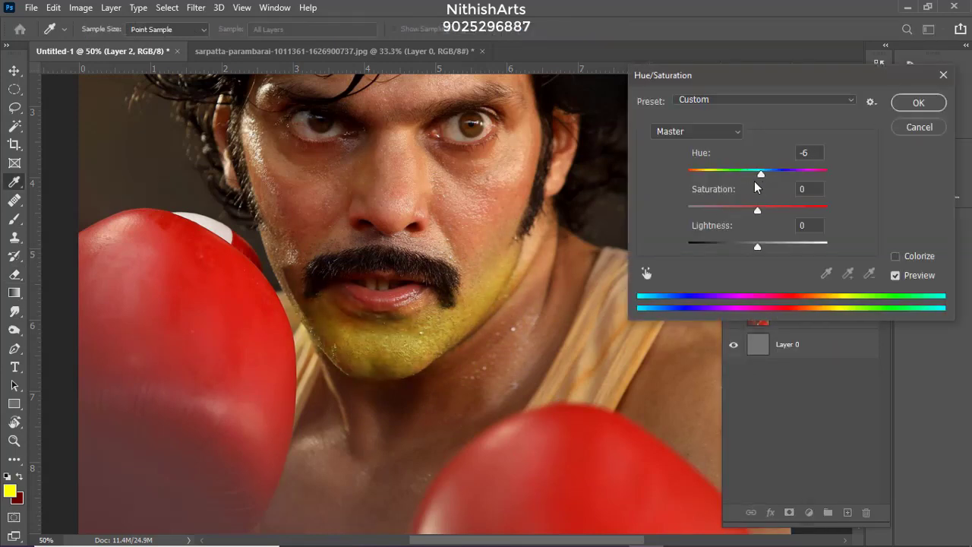
left_click(916, 102)
left_click_drag(881, 231, 839, 250)
Add a new layer and paint soft orange down the temple and cheek above the raised glove
key("ctrl+shift+n")
key("Return")
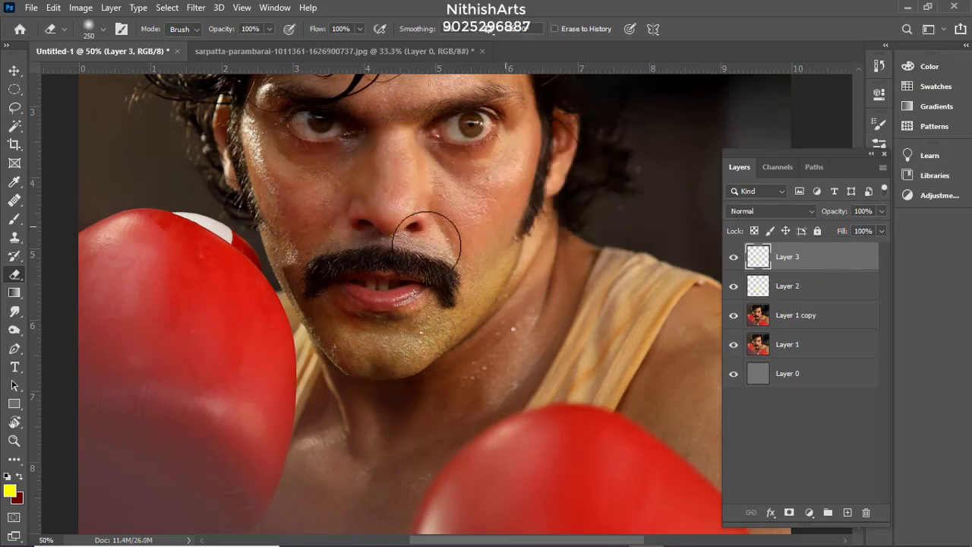
key("b")
left_click_drag(445, 238, 523, 325)
left_click(10, 490)
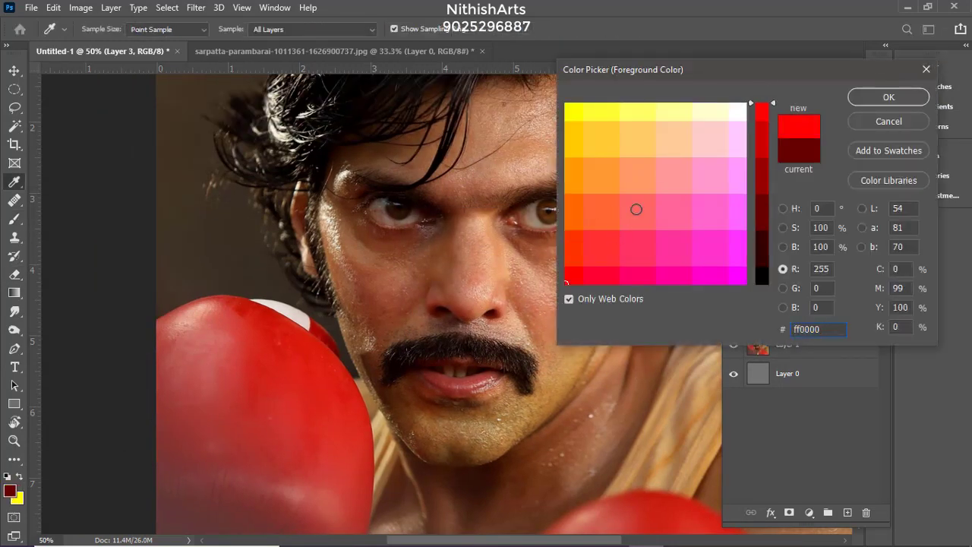
left_click(629, 208)
left_click(858, 99)
mouse_move(293, 206)
left_mouse_down()
mouse_move(328, 222)
mouse_move(364, 359)
left_mouse_up()
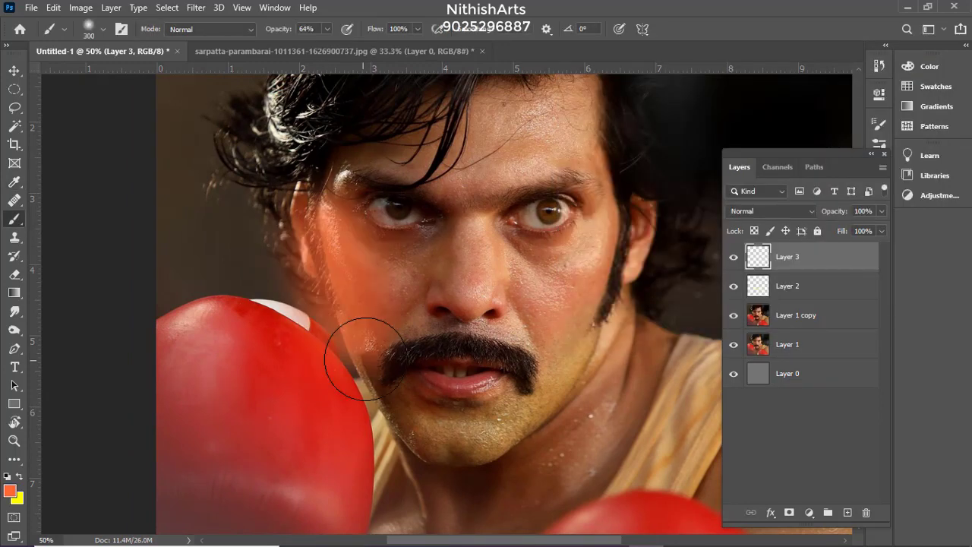
Erase the orange spill outside the face and set the layer's blend mode to Overlay
key("e")
mouse_move(295, 228)
left_mouse_down()
mouse_move(255, 186)
mouse_move(308, 390)
left_mouse_up()
left_click_drag(341, 342, 388, 225)
key("ctrl+z")
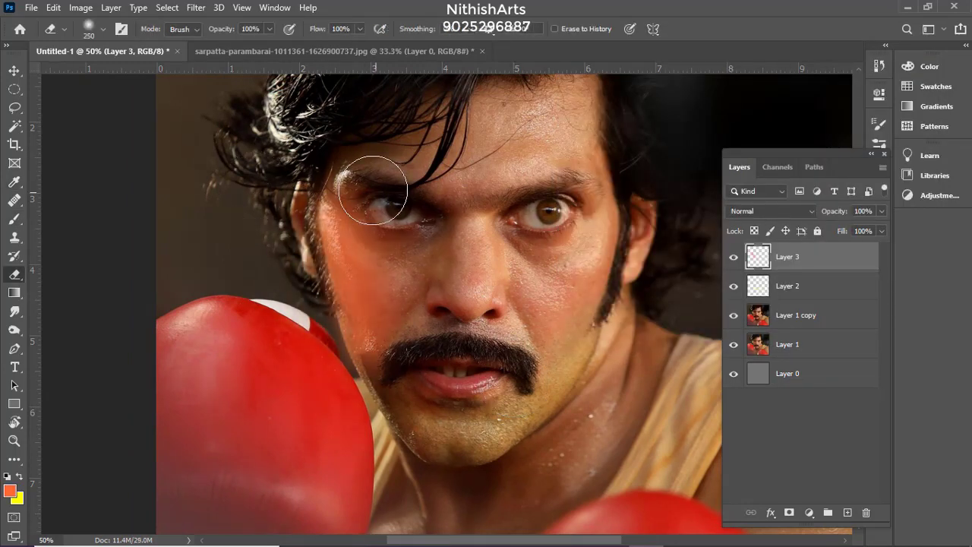
left_click(771, 211)
left_click(739, 363)
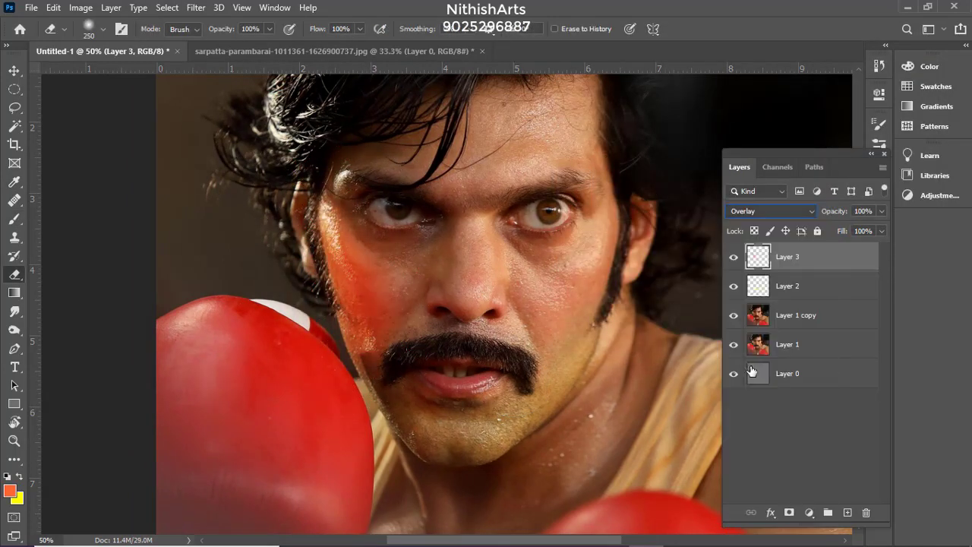
Adjust the hue and saturation of the orange cheek layer and reduce its fill
key("ctrl+u")
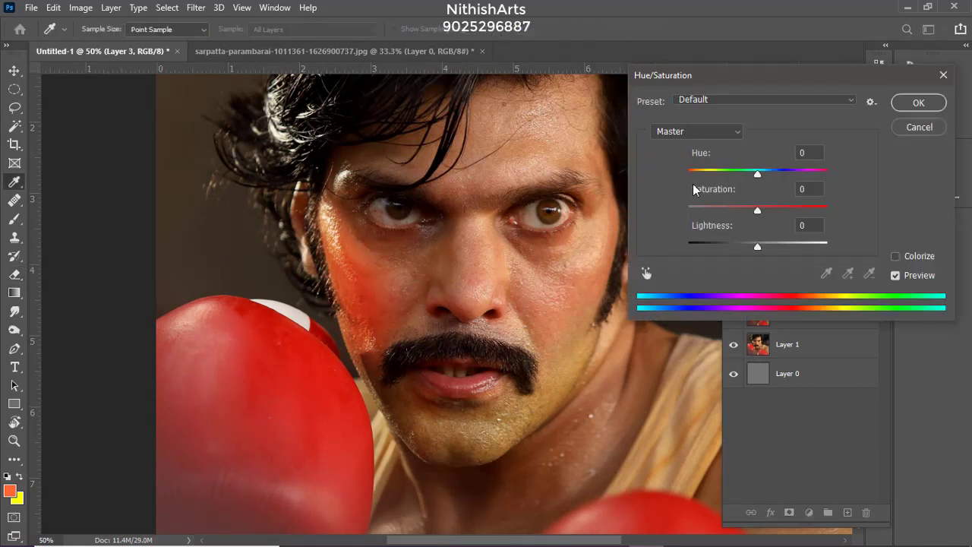
mouse_move(762, 184)
left_mouse_down()
mouse_move(808, 178)
mouse_move(702, 178)
mouse_move(781, 187)
left_mouse_up()
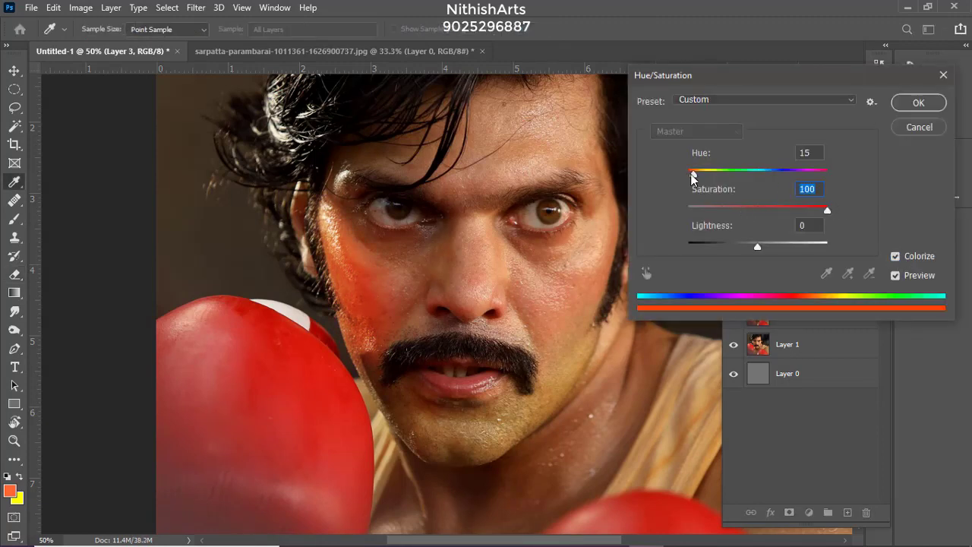
mouse_move(692, 178)
left_mouse_down()
mouse_move(807, 182)
mouse_move(749, 178)
left_mouse_up()
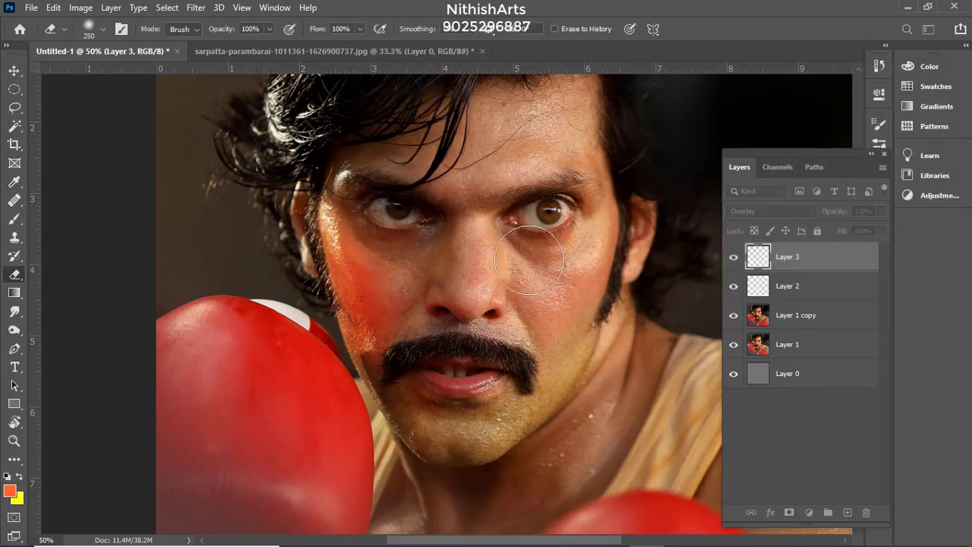
left_click(880, 231)
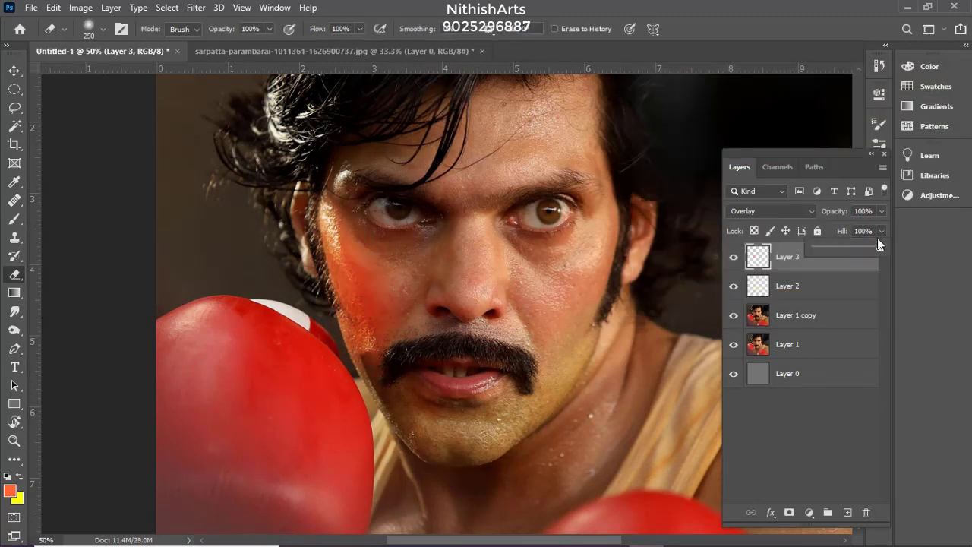
Paint soft yellow along the temple and outer cheek on a new layer, with the spill erased and blending set to Overlay
key("Return")
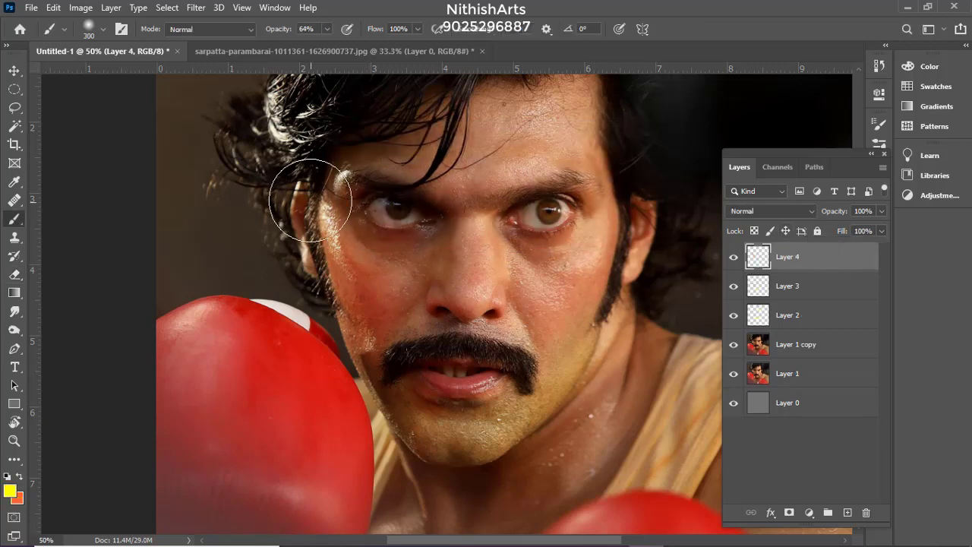
mouse_move(303, 194)
left_mouse_down()
mouse_move(322, 187)
mouse_move(344, 294)
left_mouse_up()
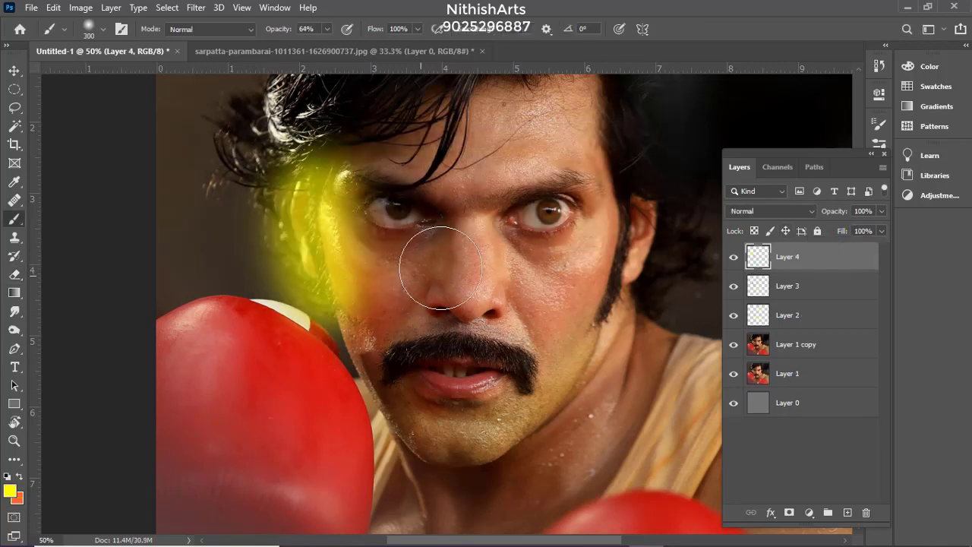
key("e")
left_click_drag(252, 174, 252, 173)
left_click(771, 211)
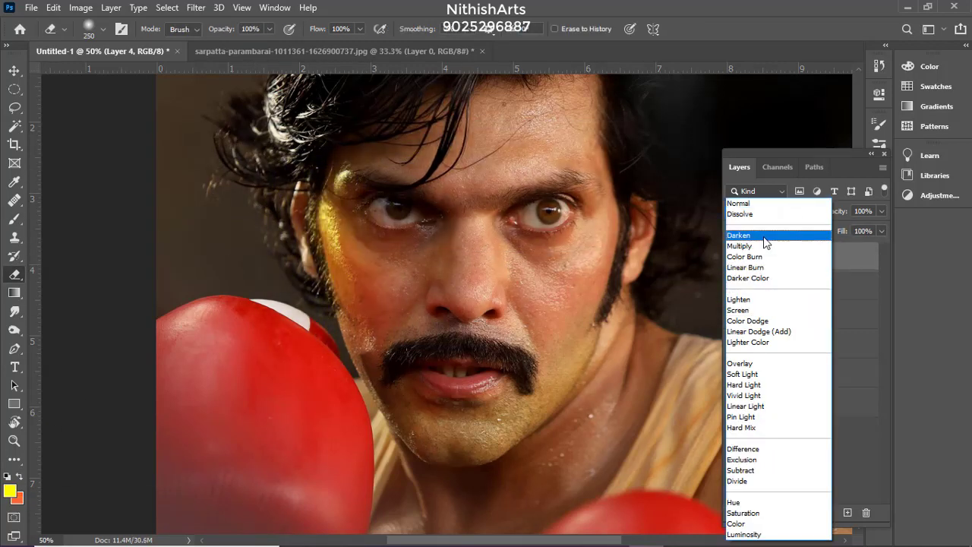
left_click(741, 363)
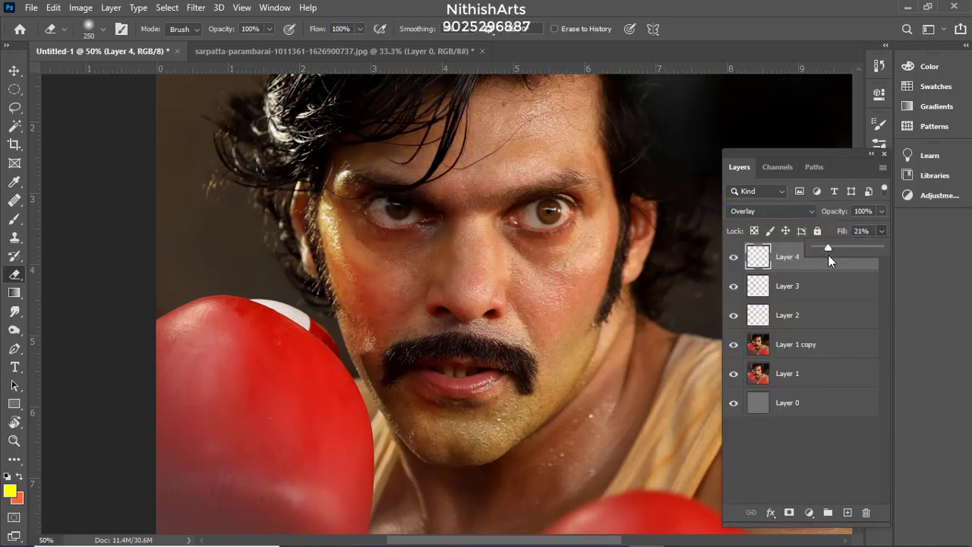
Set the fill of the yellow temple layer to 21%
key("alt+bracketleft")
left_click(828, 254)
left_click(827, 257)
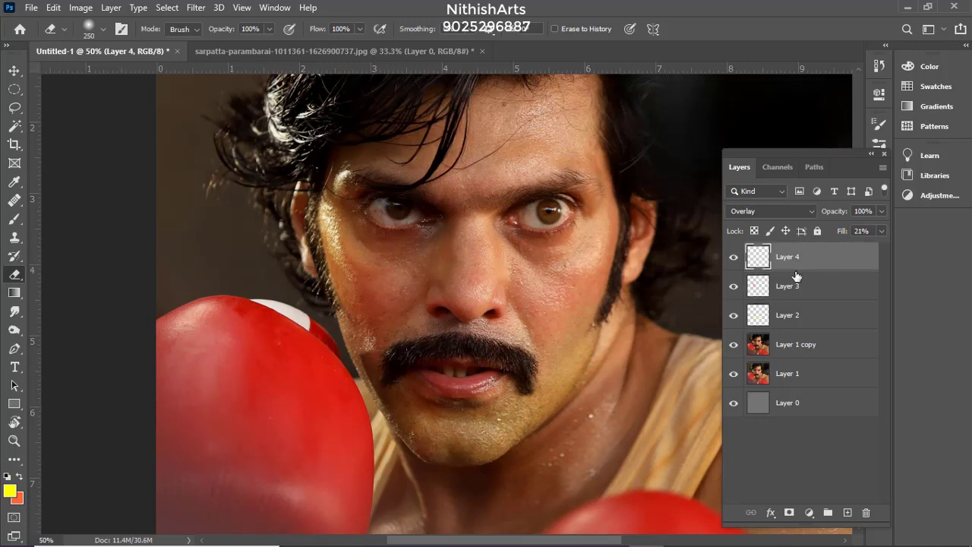
Paint soft pinkish red over the cheek farther from the raised glove on a new layer blended in Overlay mode
key("ctrl+shift+n")
key("Return")
key("b")
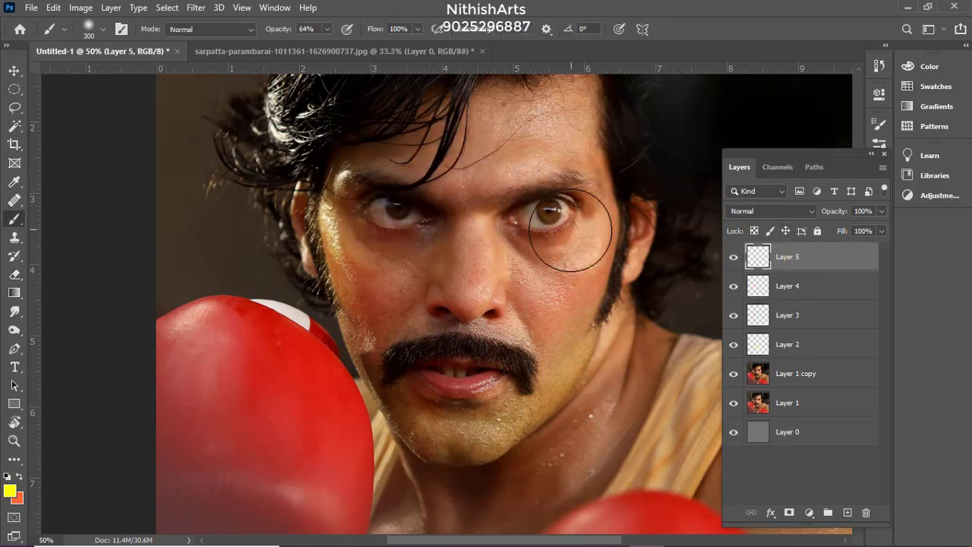
left_click(20, 476)
left_click(10, 490)
left_click(640, 211)
left_click(888, 96)
mouse_move(570, 305)
left_mouse_down()
mouse_move(556, 304)
mouse_move(600, 239)
left_mouse_up()
left_click(769, 211)
left_click(748, 364)
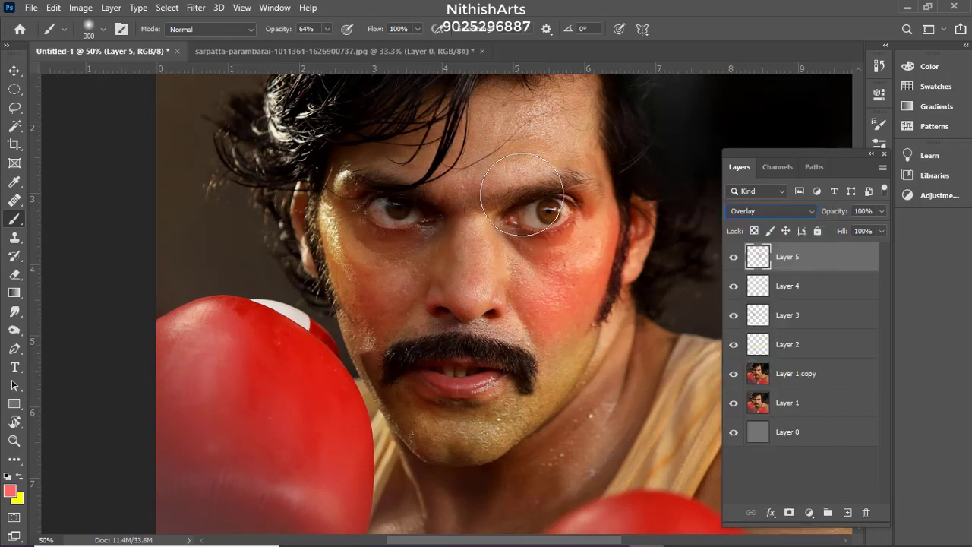
Erase the pinkish red tint around the eye and eyebrow
left_click(18, 275)
left_click_drag(528, 214, 571, 163)
left_click(761, 211)
left_click(863, 263)
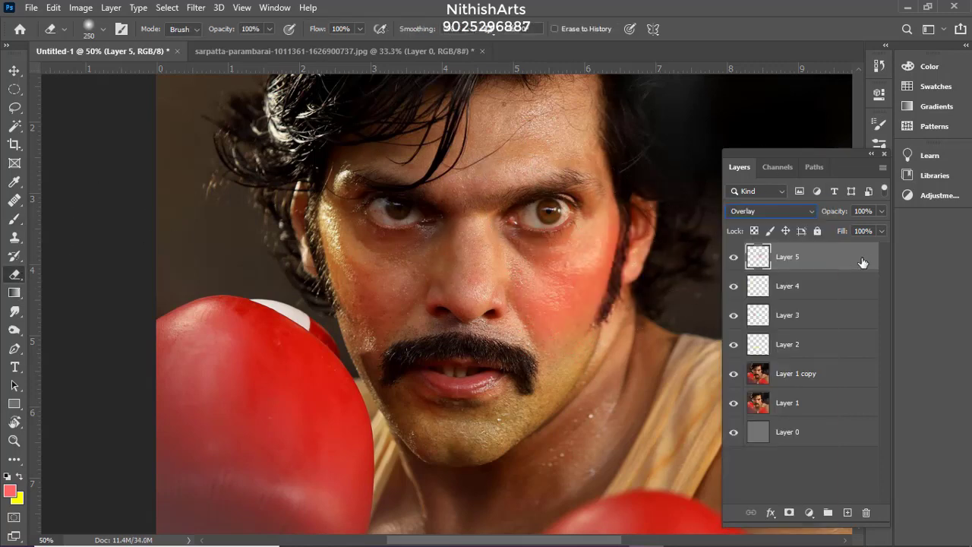
key("ctrl+u")
left_click_drag(782, 173, 842, 187)
key("Escape")
Delete the layer holding the pinkish red cheek tint
key("alt+l")
mouse_move(245, 82)
left_click(311, 80)
left_click(420, 217)
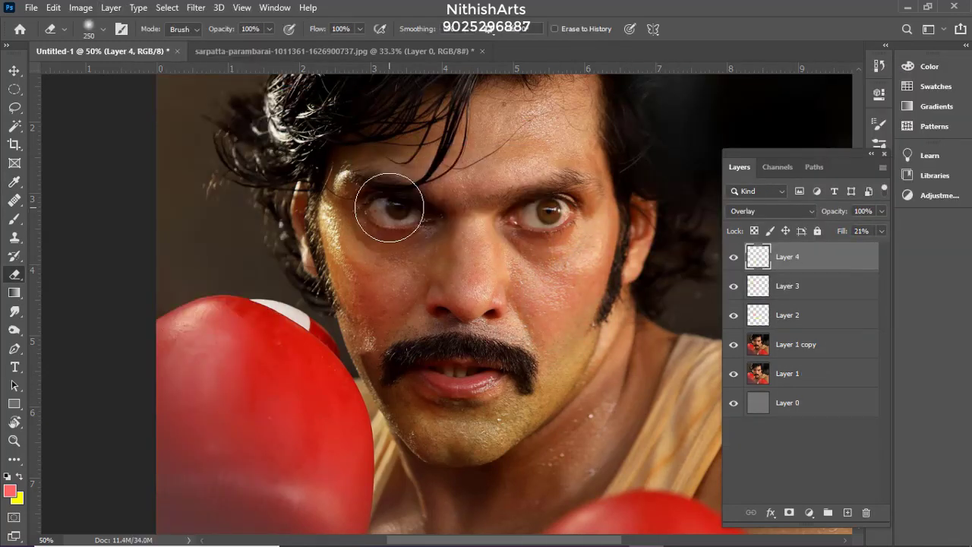
Paint soft red over the cheek farther from the raised glove, up beside the eye, on a new layer
key("ctrl+z")
key("b")
left_click(10, 491)
left_click(610, 258)
left_click(887, 96)
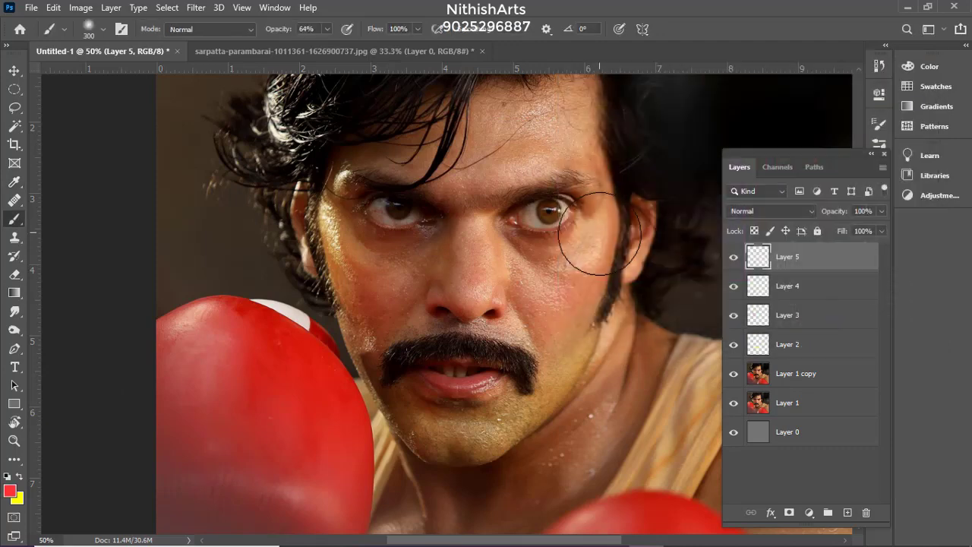
left_click_drag(554, 308, 577, 228)
key("e")
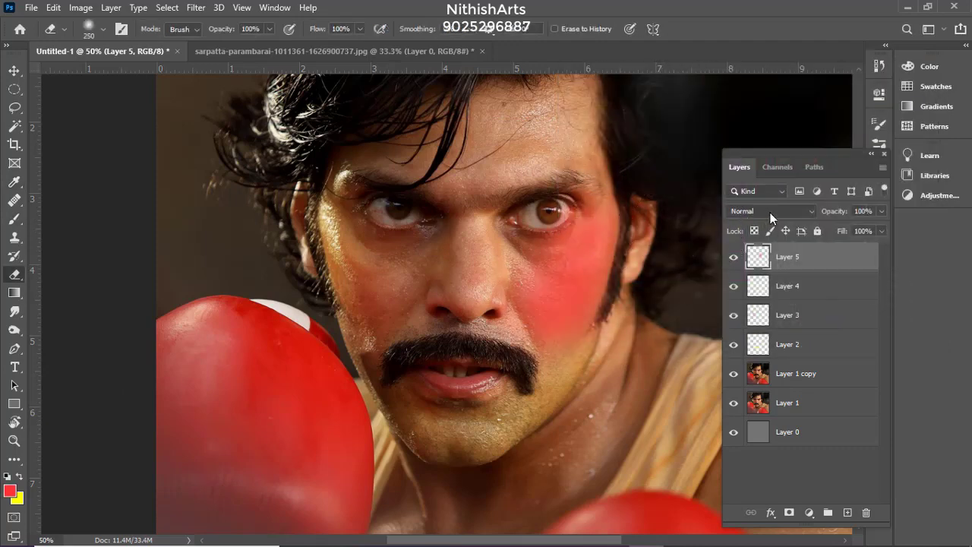
Blend the red cheek layer in Overlay mode with a fill of 14%
left_click(770, 212)
left_click(855, 267)
left_click(761, 210)
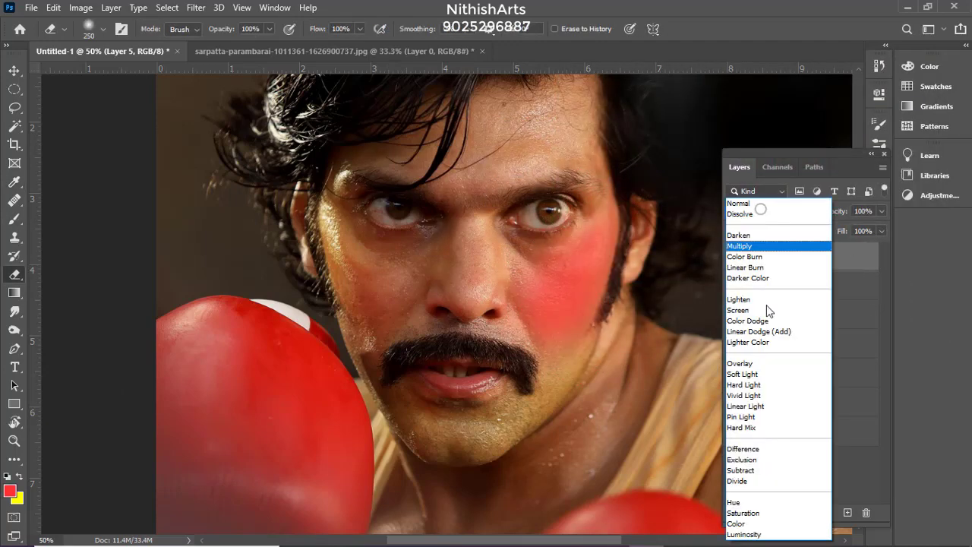
left_click(728, 363)
left_click_drag(870, 246, 835, 252)
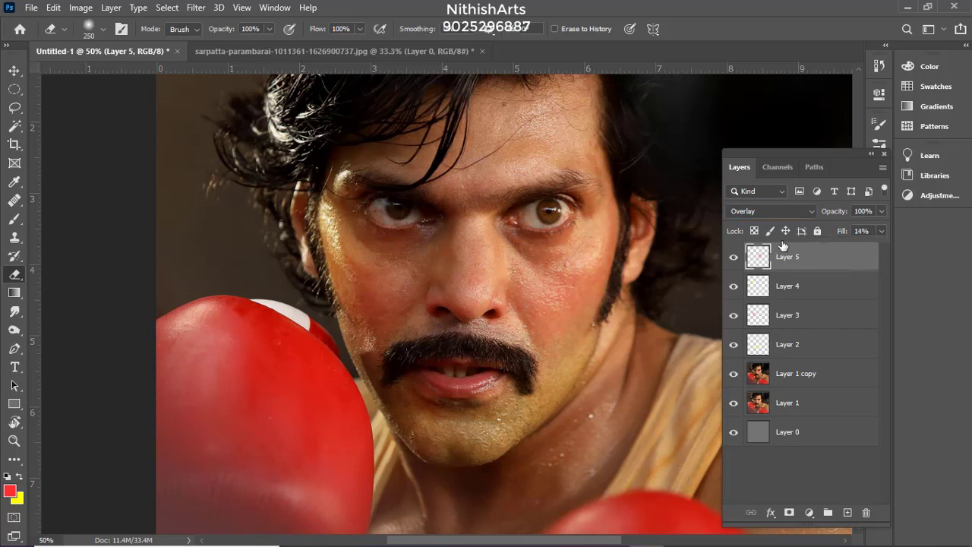
Paint yellow over the same cheek and up along the temple and forehead side on a new layer
key("ctrl+shift+alt+n")
key("b")
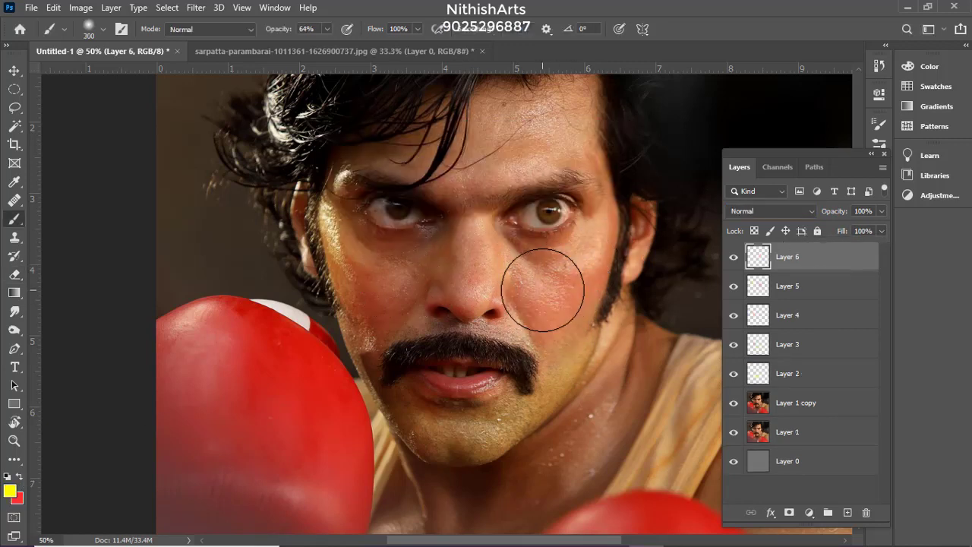
left_click_drag(548, 294, 601, 258)
left_click_drag(612, 114, 624, 224)
key("e")
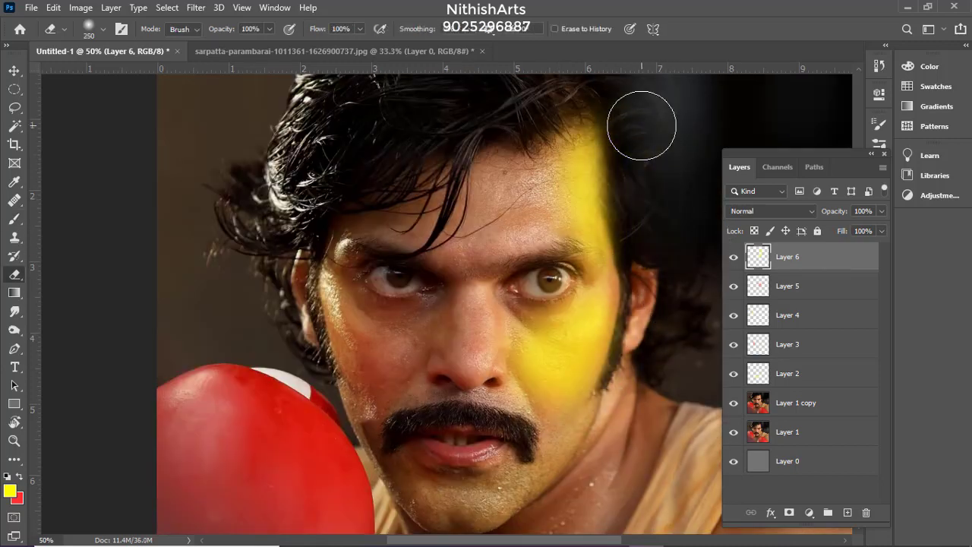
Try the yellow cheek and temple layer in Soft Light mode with a fill of about 20%
left_click(771, 210)
left_click(766, 373)
left_click(881, 231)
left_click_drag(880, 248, 819, 257)
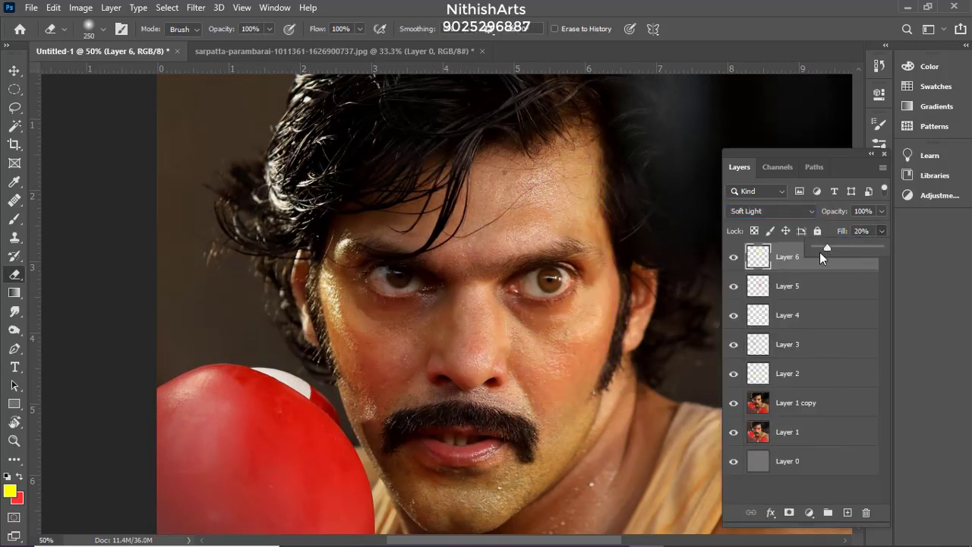
Blend the yellow cheek and temple layer in Overlay mode with a fill of 16%
left_click(788, 213)
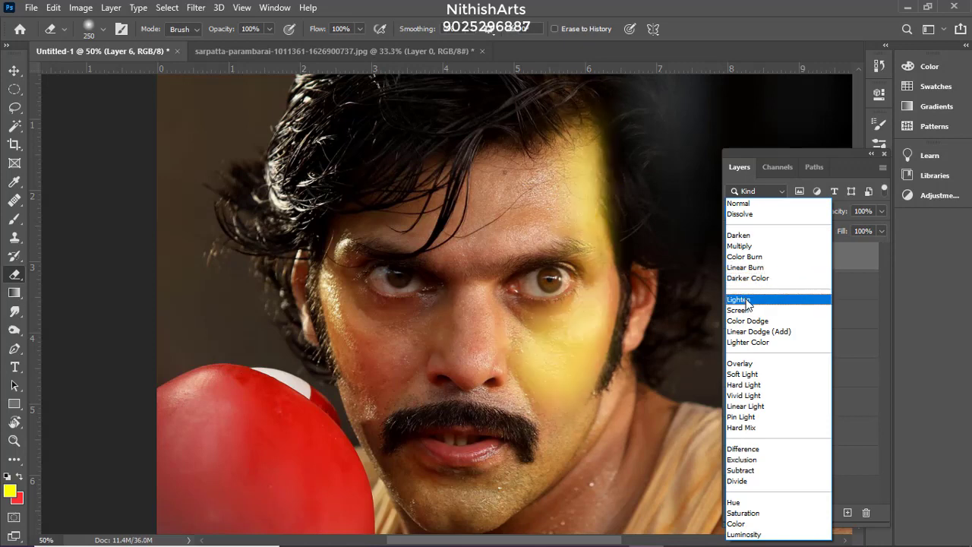
left_click(756, 365)
mouse_move(880, 231)
left_mouse_down()
mouse_move(814, 255)
mouse_move(825, 257)
left_mouse_up()
Change the foreground painting color to pure red
key("b")
mouse_move(664, 338)
left_mouse_down()
mouse_move(668, 263)
mouse_move(618, 213)
left_mouse_up()
left_click(10, 492)
left_click(605, 250)
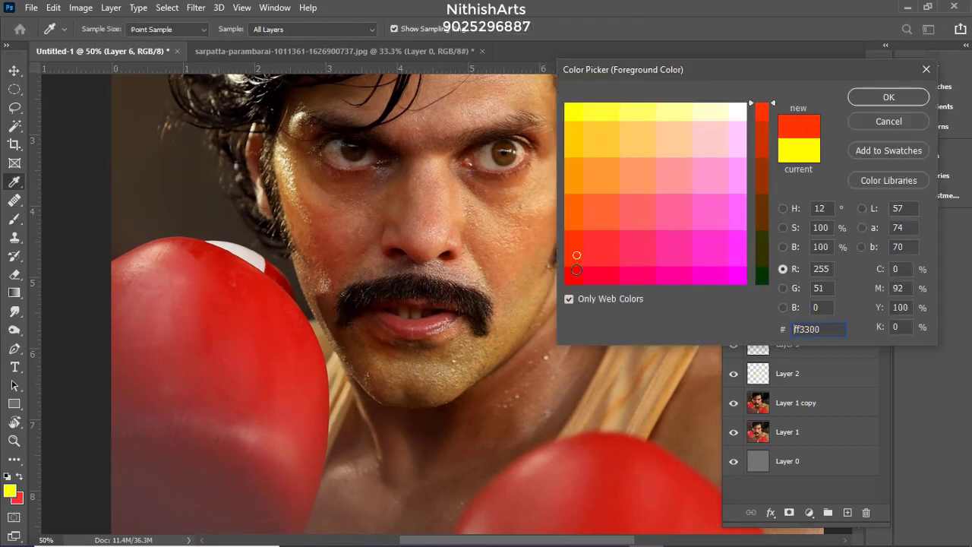
left_click(576, 270)
key("Return")
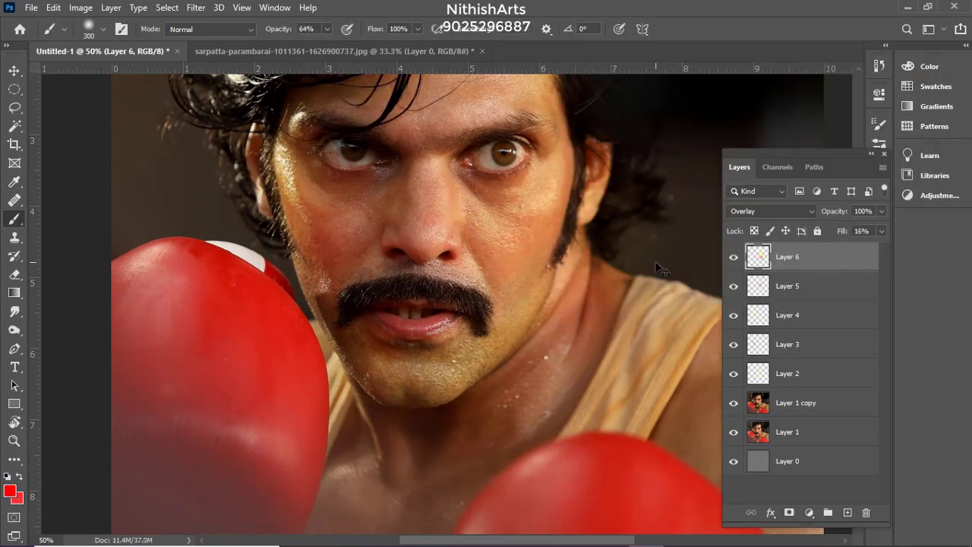
Paint light yellow around the nostrils and above the mustache on a new layer
left_click_drag(654, 261, 712, 317)
left_click(847, 512)
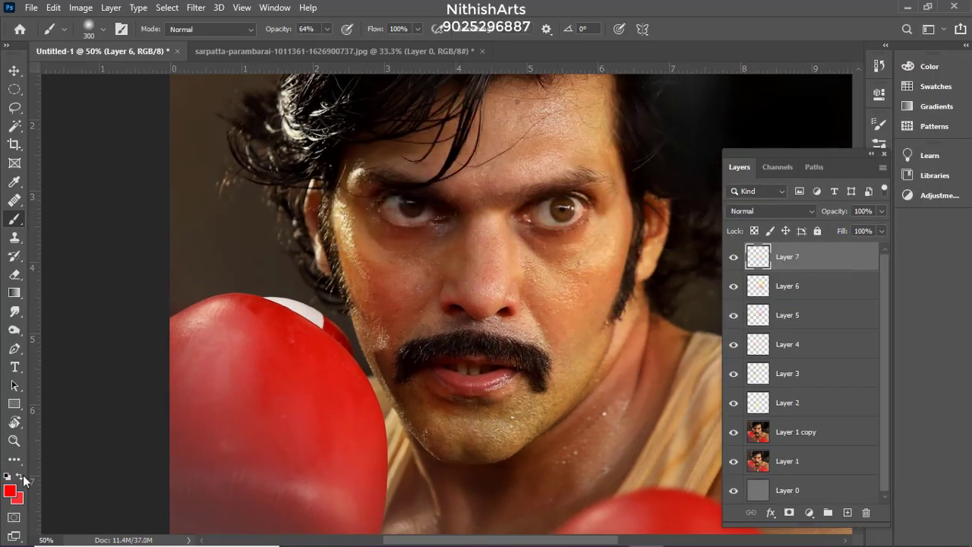
left_click(11, 492)
left_click(567, 105)
left_click(883, 99)
mouse_move(436, 323)
left_mouse_down()
mouse_move(520, 350)
mouse_move(526, 336)
mouse_move(449, 322)
mouse_move(423, 367)
left_mouse_up()
Erase the yellow tint from the nose and reduce the eraser size to 150
key("w")
key("e")
left_click_drag(480, 287, 487, 256)
key("bracketleft")
key("bracketleft")
key("bracketleft")
Blend the yellow layer around the nostrils in Overlay mode with a fill of 3%
left_click(771, 211)
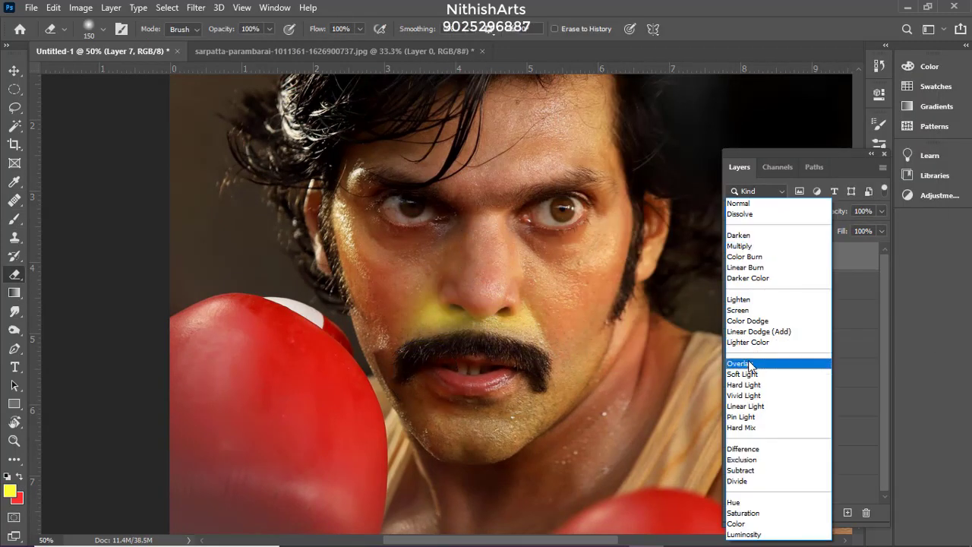
left_click(751, 364)
left_click(880, 231)
left_click_drag(874, 246, 835, 248)
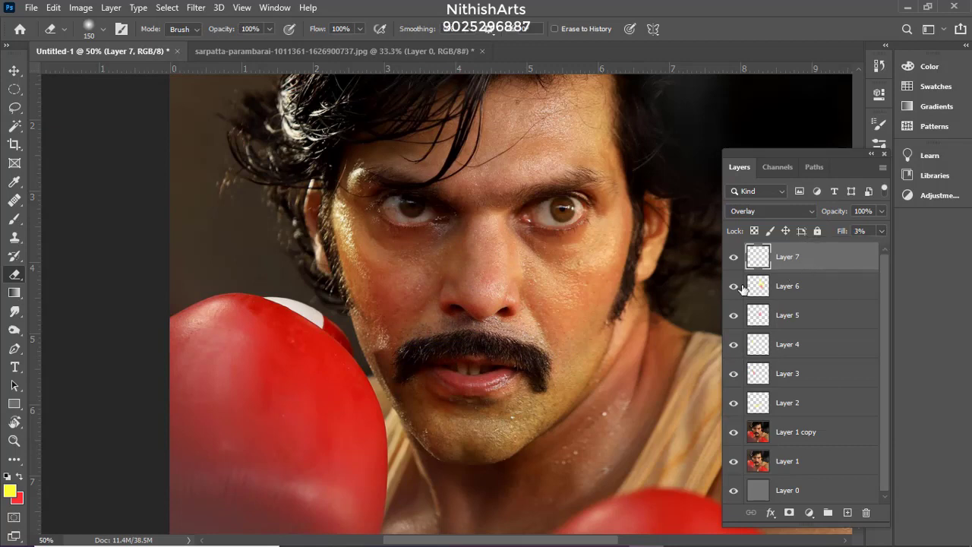
Paint bright yellow over the middle of the forehead on a new layer and clean up the tint with the Eraser
key("ctrl+shift+n")
key("Return")
key("b")
left_click_drag(512, 149, 500, 209)
left_click(10, 491)
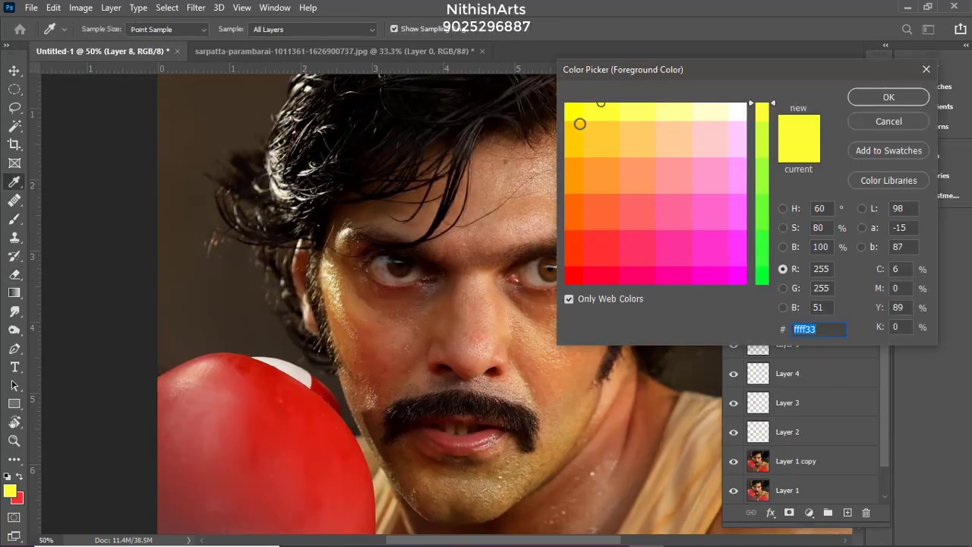
left_click(579, 123)
left_click(881, 99)
left_click_drag(471, 175, 524, 190)
key("e")
left_click_drag(554, 261, 458, 288)
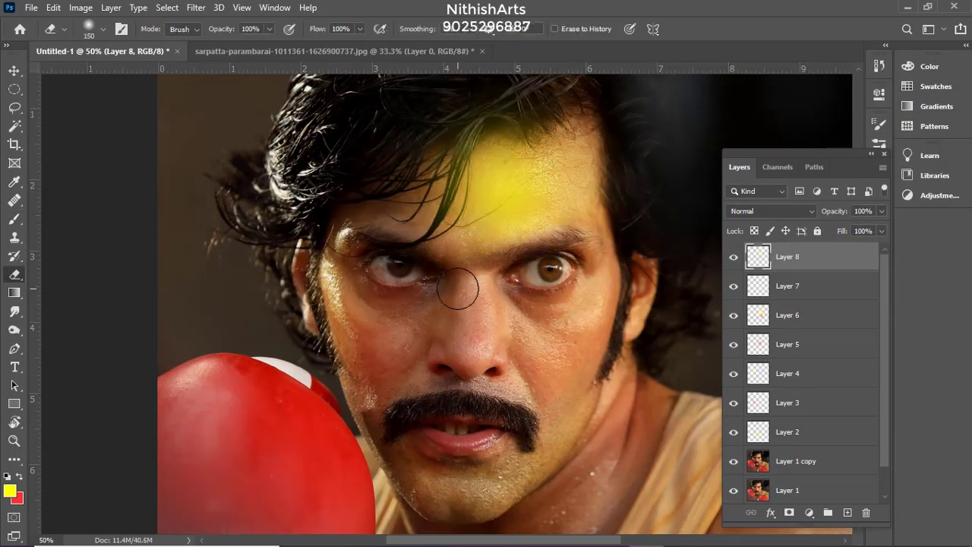
Blend the yellow forehead layer in Overlay mode with a fill of 8%
left_click_drag(879, 247, 820, 256)
left_click(770, 211)
left_click(740, 363)
left_click(880, 230)
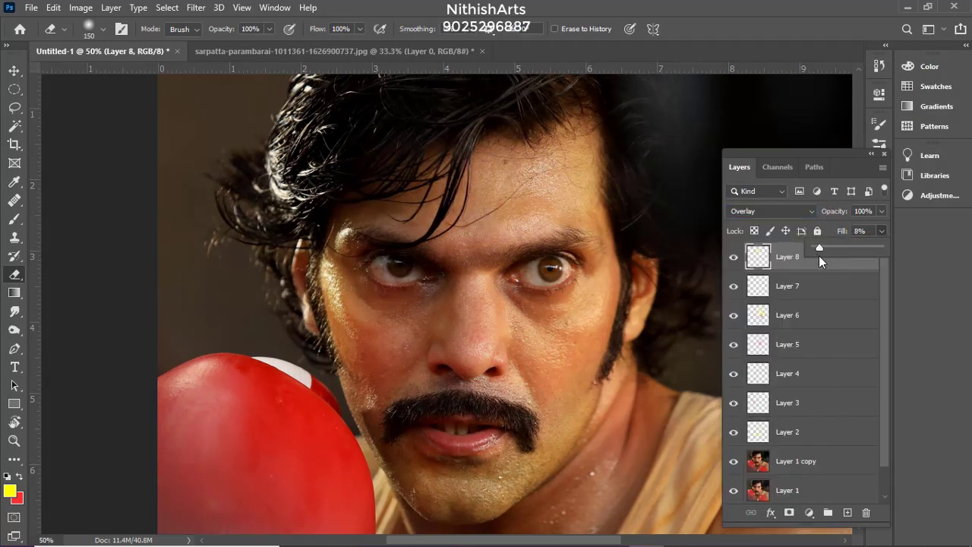
Paint yellow down the bridge of the nose on a new layer with a size 150 brush at 41% opacity
left_click_drag(595, 348, 593, 290)
key("ctrl+shift+alt+n")
key("b")
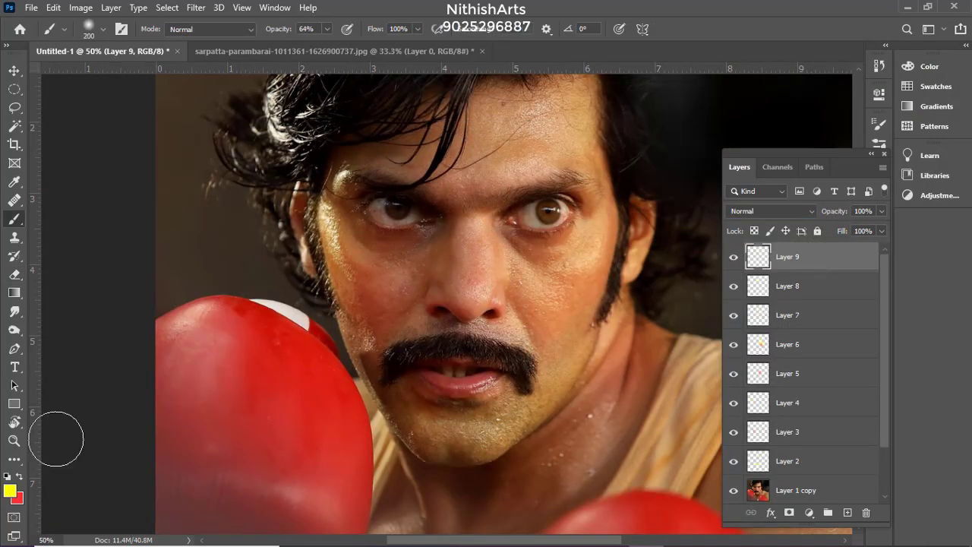
key("bracketleft")
key("bracketleft")
left_click_drag(465, 300, 481, 226)
key("ctrl+z")
left_click_drag(477, 299, 485, 226)
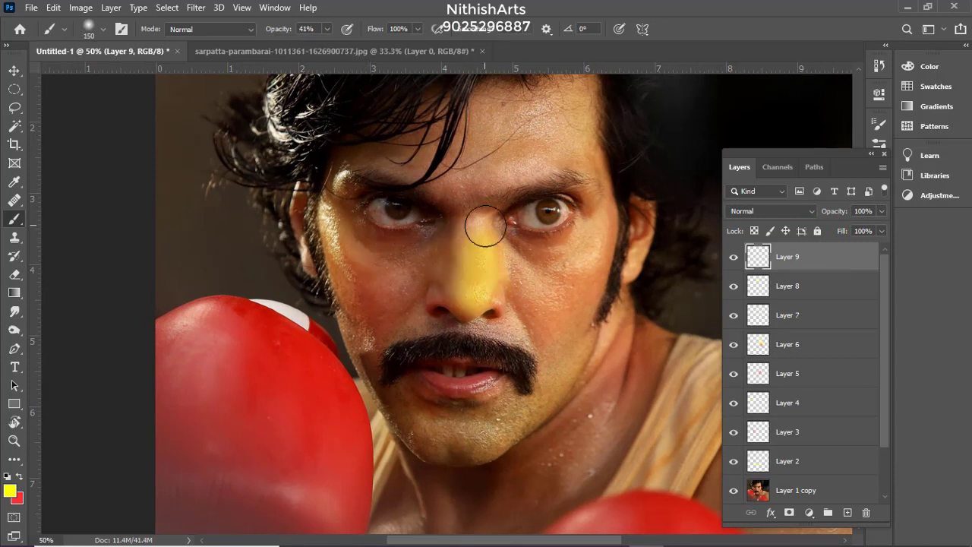
Blend the yellow nose layer in Soft Light mode and lower its fill
left_click(774, 211)
left_click(767, 373)
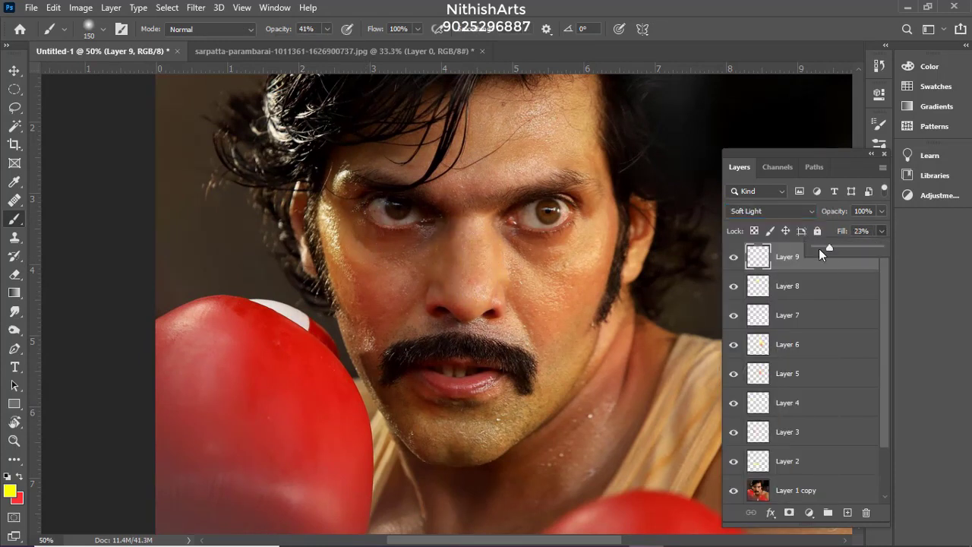
left_click_drag(819, 249, 816, 249)
key("e")
Paint pinkish red (ff6666) down the bridge of the nose on another new layer
key("ctrl+shift+alt+n")
key("b")
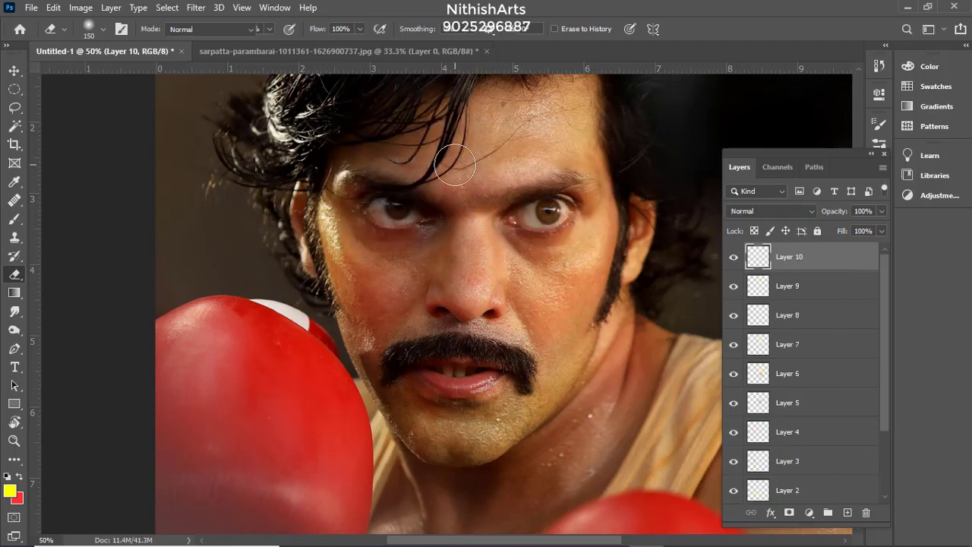
left_click(9, 491)
left_click(625, 208)
left_click(867, 100)
left_click_drag(455, 289, 460, 236)
Blend the pinkish red nose layer in Overlay mode with a fill of 14%
left_click(771, 211)
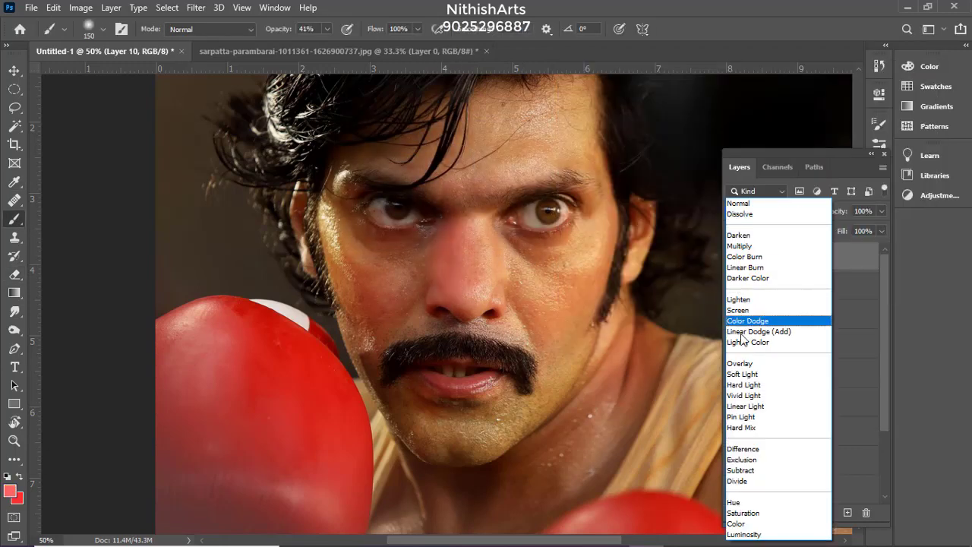
left_click(759, 360)
key("e")
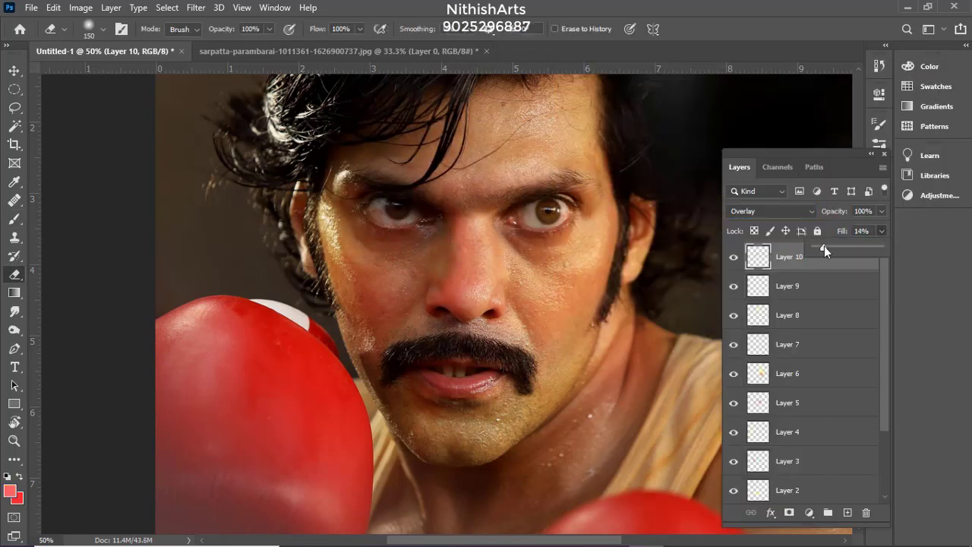
left_click_drag(827, 253, 824, 251)
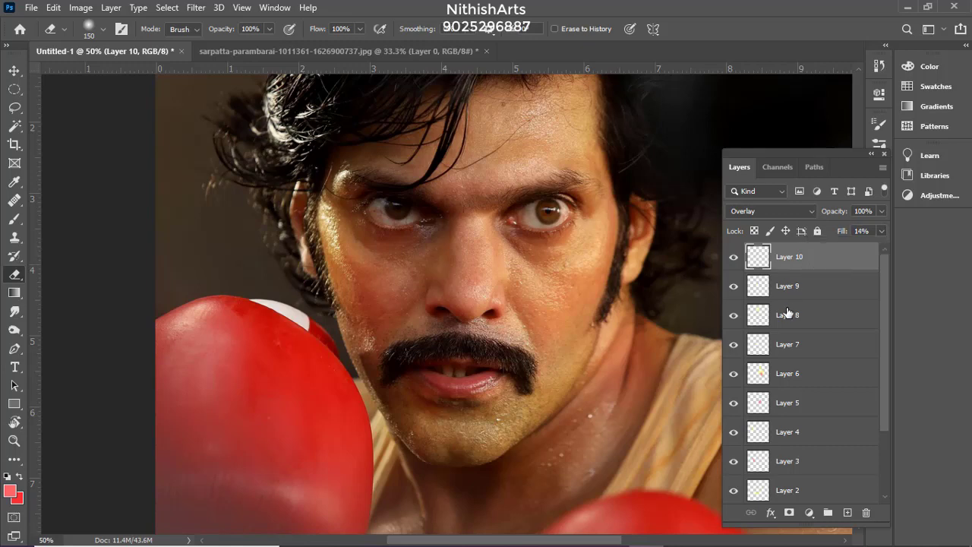
Paint a soft yellow spot on the upper edge of the lower glove on a new layer
mouse_move(703, 304)
left_mouse_down()
mouse_move(520, 203)
mouse_move(599, 254)
left_mouse_up()
key("ctrl+shift+n")
key("Return")
key("b")
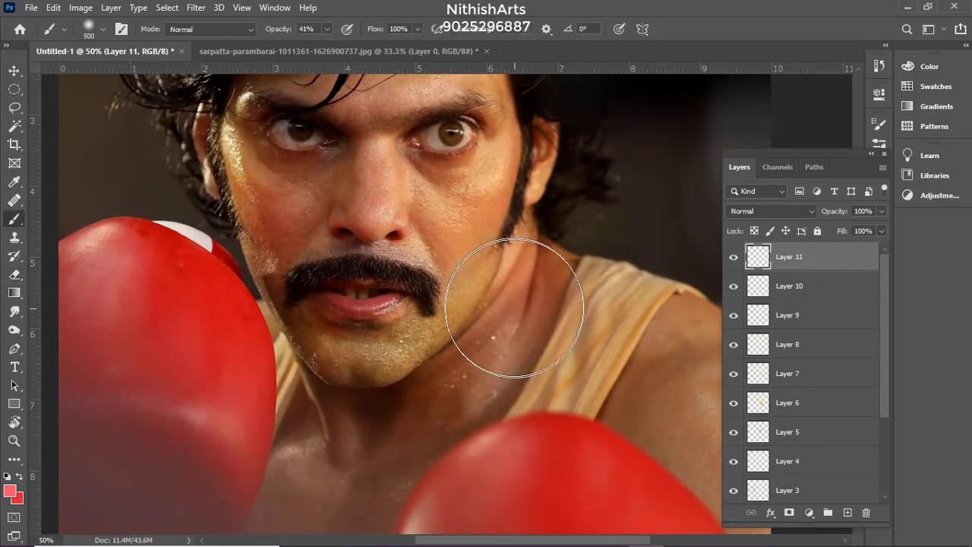
left_click_drag(514, 307, 569, 285)
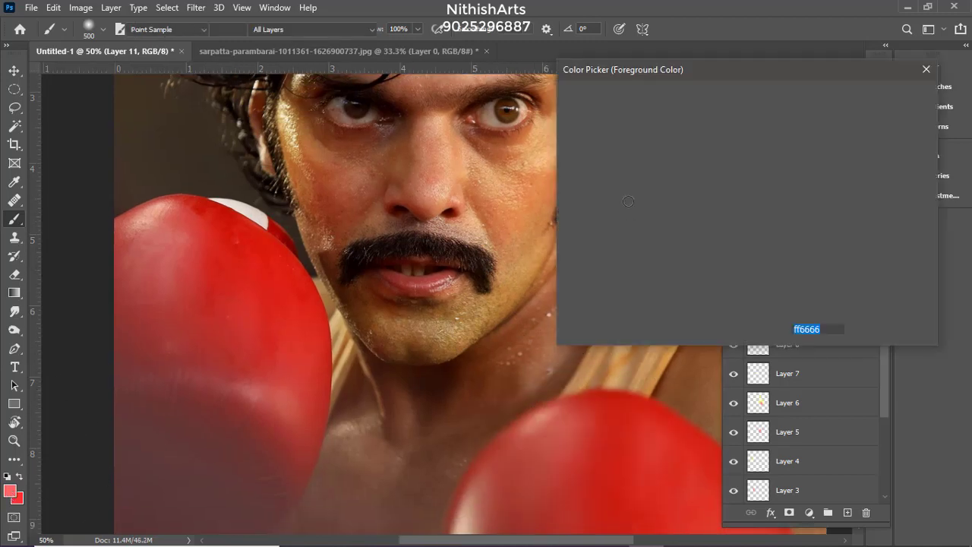
key("Return")
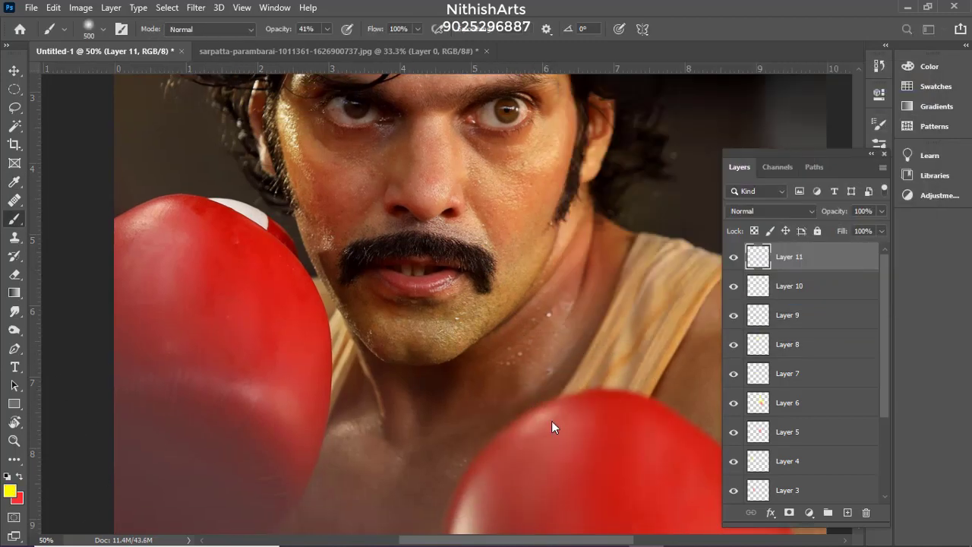
left_click(551, 420)
Blend the yellow glove layer in Overlay mode with a fill of 39%
left_click(770, 210)
left_click(752, 367)
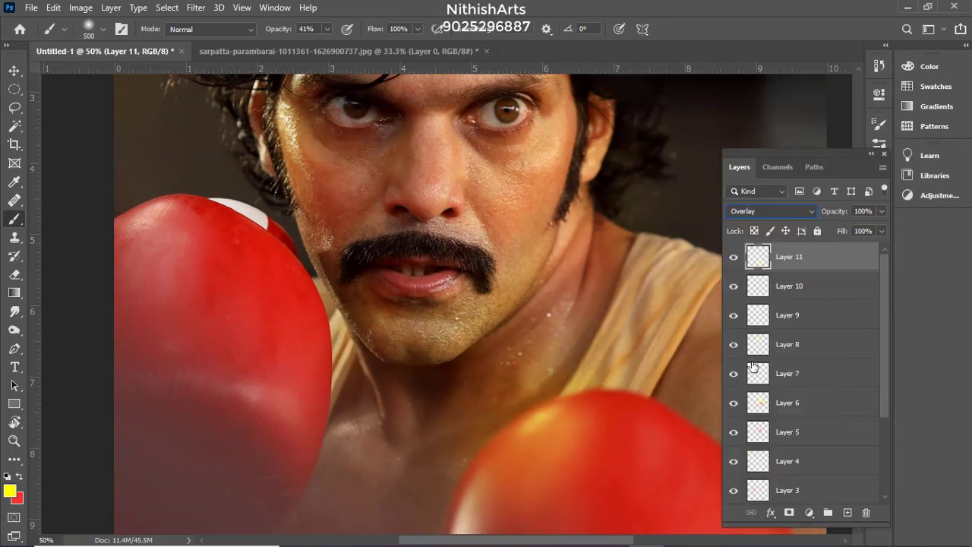
left_click(882, 231)
left_click_drag(879, 246, 840, 248)
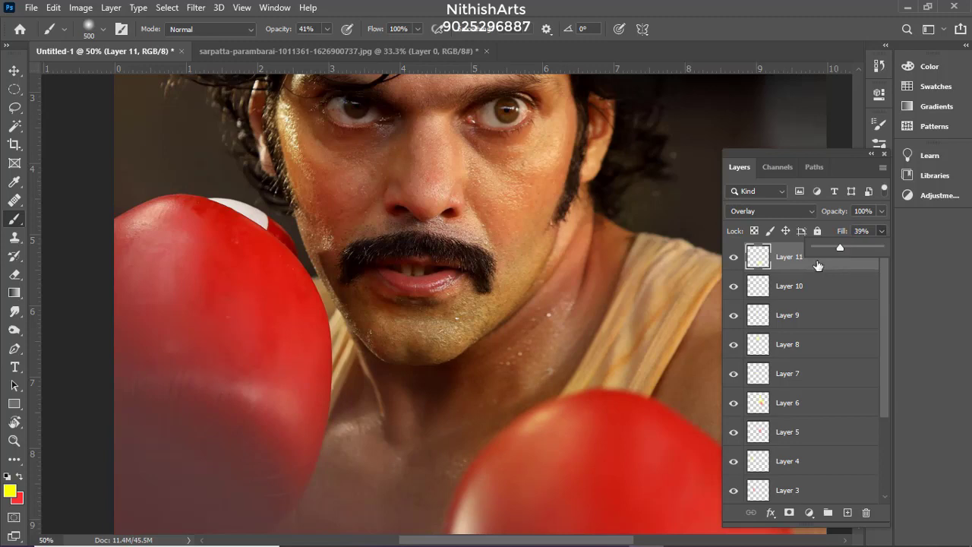
Paint hot pink over the shoulder and tank top strap on a new layer, erasing the spill above the shoulder
key("ctrl+shift+n")
key("Return")
key("x")
left_click(10, 492)
left_click(623, 281)
left_click(861, 97)
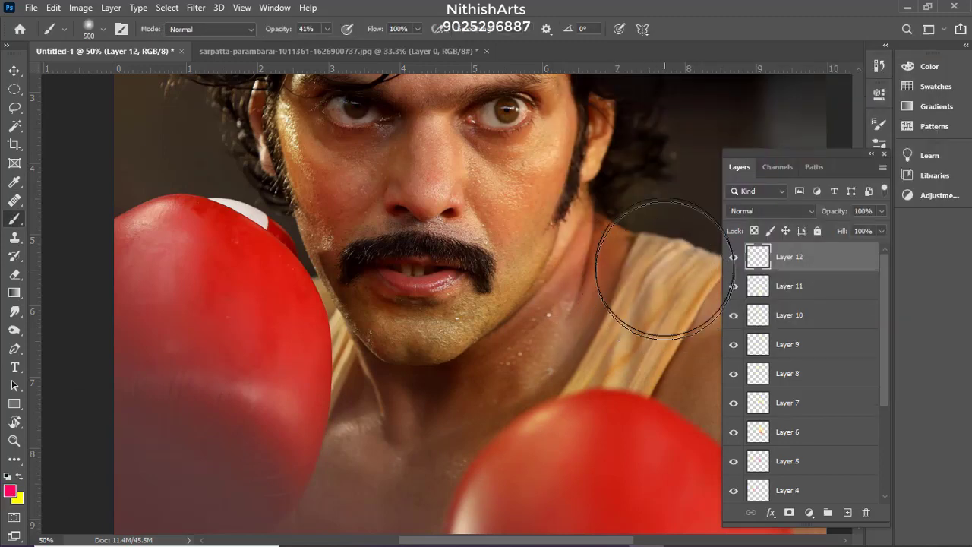
left_click(661, 300)
left_click_drag(654, 297, 498, 317)
key("e")
left_click_drag(498, 195, 501, 234)
Blend the hot pink shoulder layer in Overlay mode with a fill of 15%
left_click(785, 212)
left_click(753, 367)
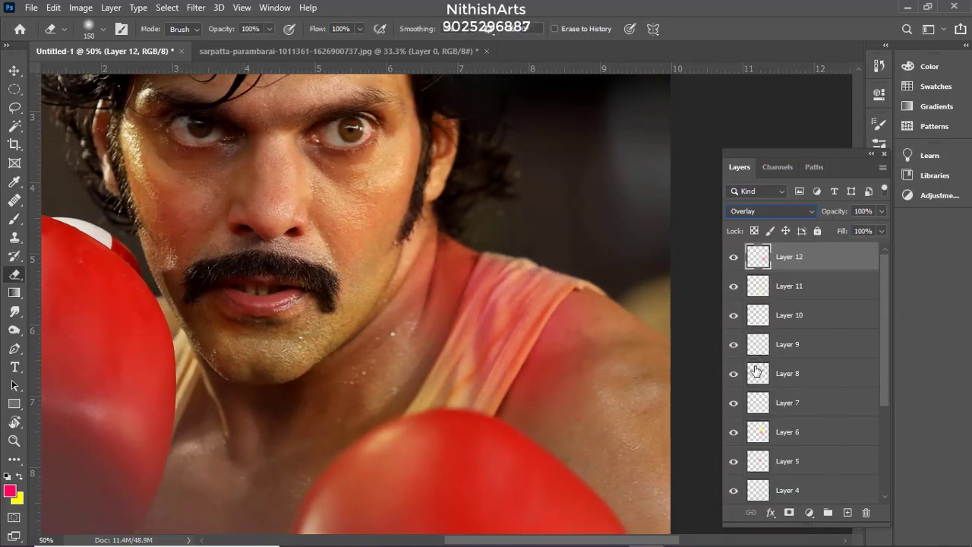
left_click_drag(580, 227, 633, 199)
left_click_drag(880, 230, 823, 253)
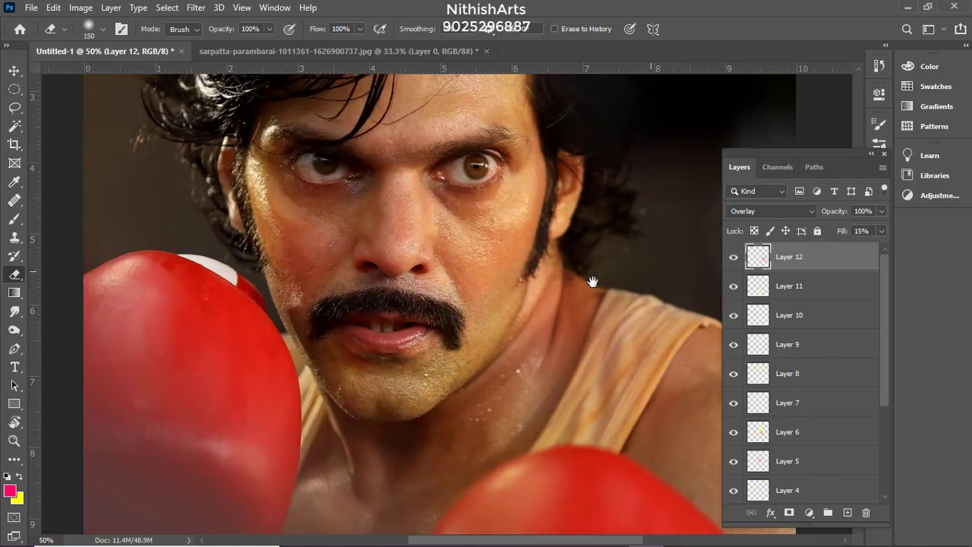
Paint hot pink over the cheek farther from the raised glove on a new layer blended in Overlay mode
key("b")
left_click_drag(493, 243, 462, 299)
left_click(770, 210)
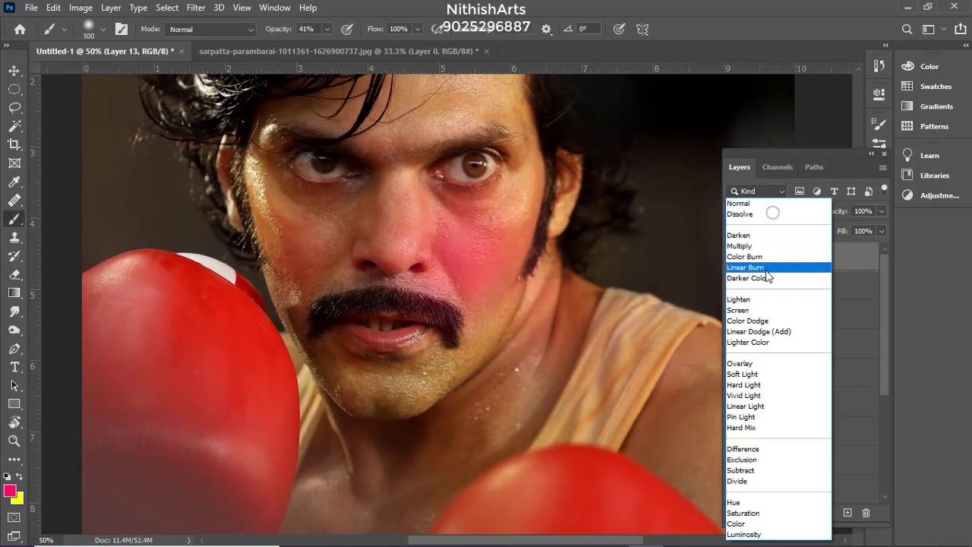
left_click(752, 367)
Erase the hot pink tint beside the nose and set that layer's fill to 4%
key("e")
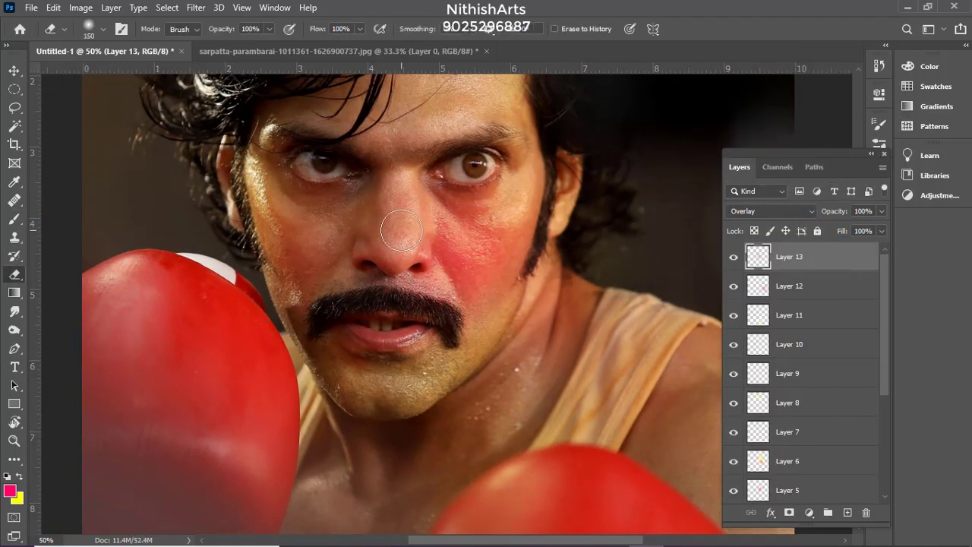
left_click(432, 271)
left_click(881, 230)
left_click_drag(883, 248, 817, 252)
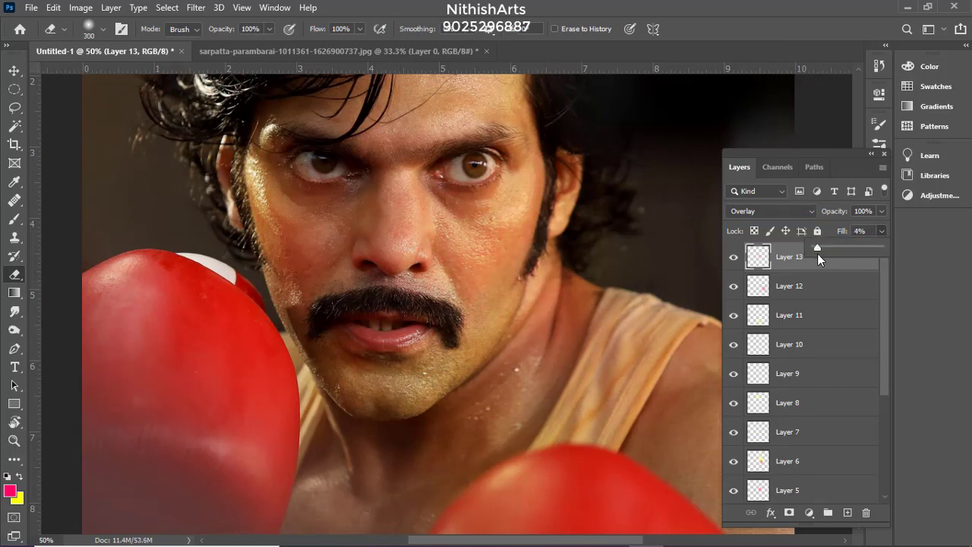
Select the highlights of Layer 1 copy with Color Range
key("v")
left_click_drag(885, 368, 886, 464)
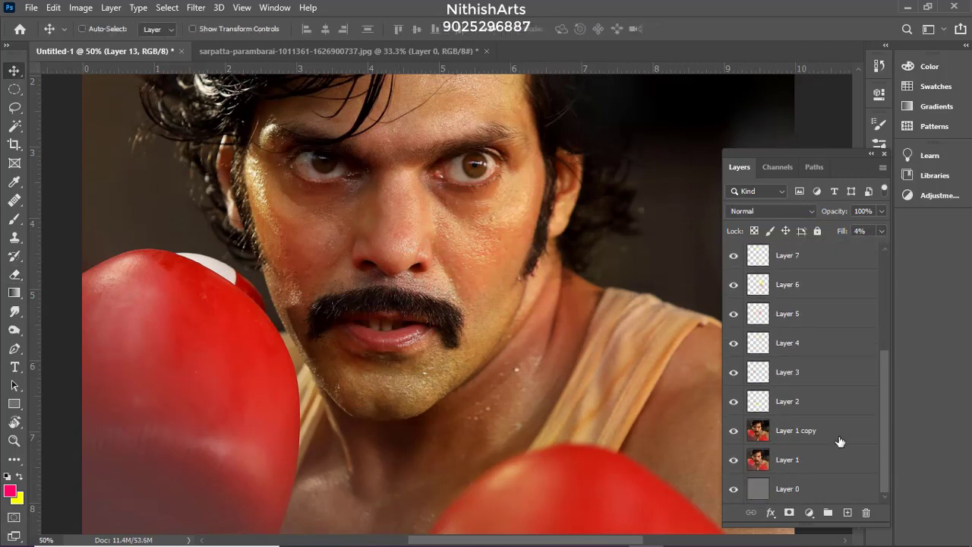
left_click(827, 431)
left_click(167, 7)
left_click(194, 146)
left_click(698, 49)
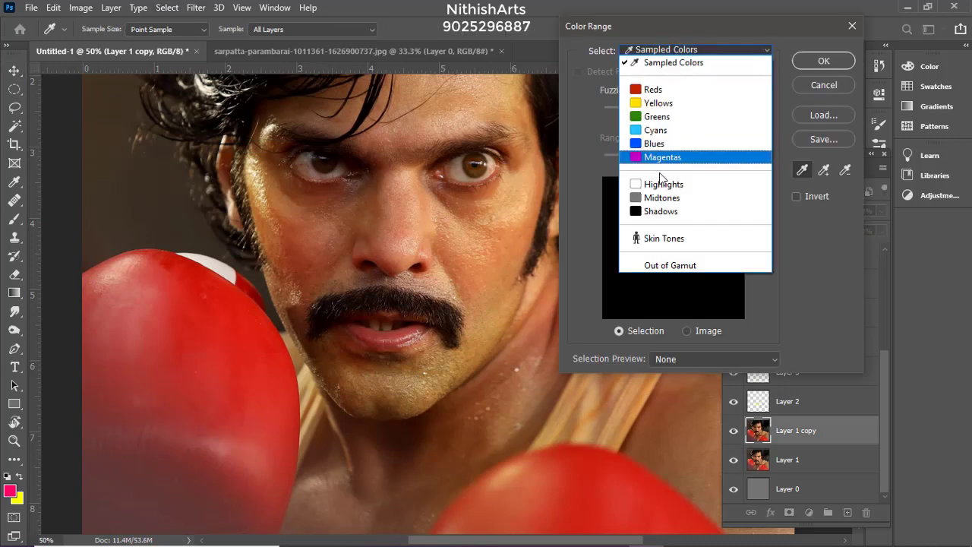
left_click(659, 174)
key("ctrl")
left_click(816, 64)
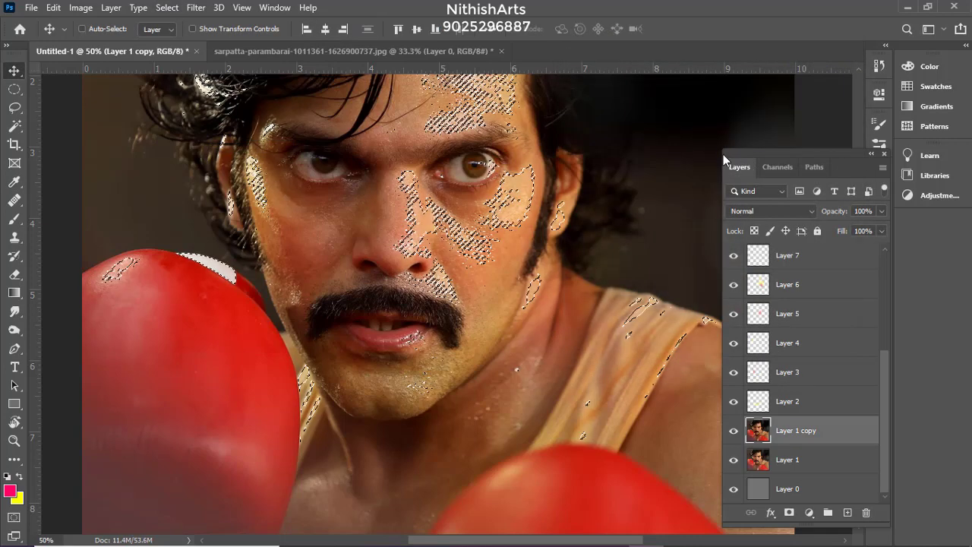
Shift the selected highlights toward blue by +30 in the midtones with Color Balance, and deselect
key("ctrl+b")
left_click_drag(742, 176, 755, 177)
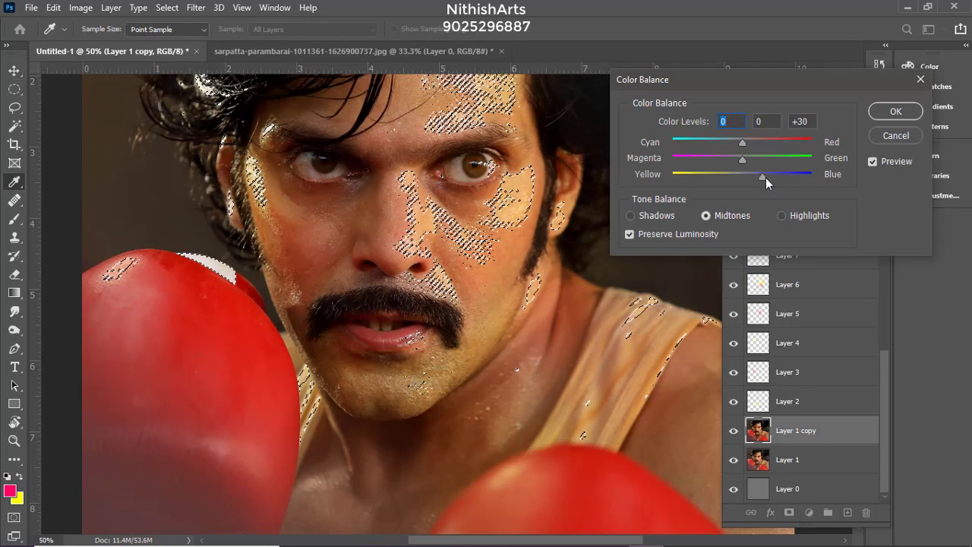
key("Return")
key("ctrl+d")
Apply Selective Color to the Whites of Layer 1 copy with cyan +100, magenta -73, yellow +3 and black -26
left_click(81, 8)
mouse_move(99, 37)
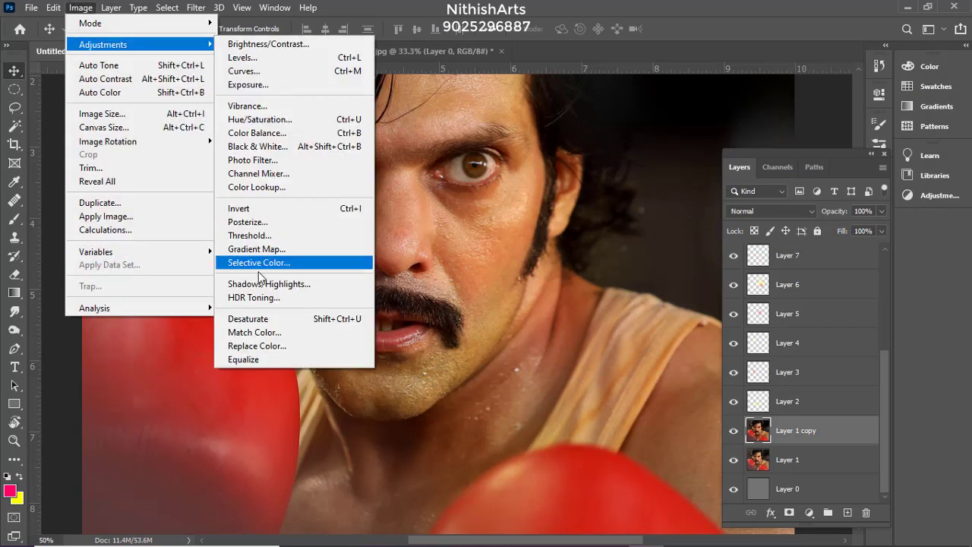
left_click(251, 267)
left_click(747, 116)
left_click(731, 212)
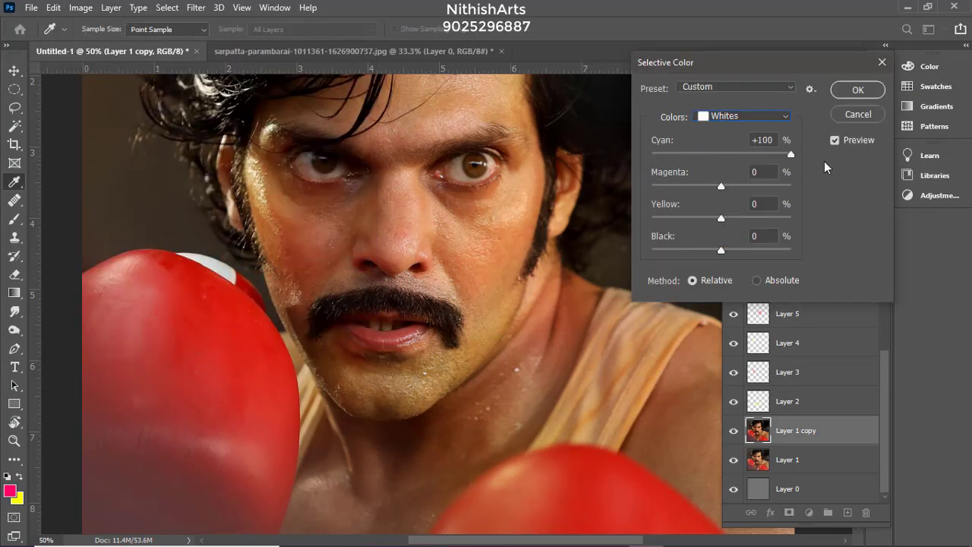
left_click_drag(651, 186, 669, 188)
left_click_drag(720, 218, 700, 224)
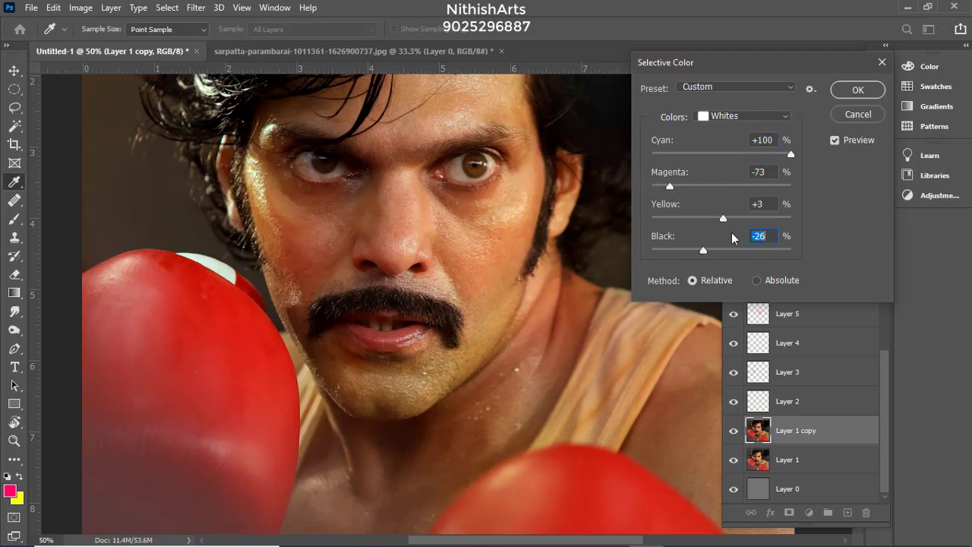
left_click(854, 91)
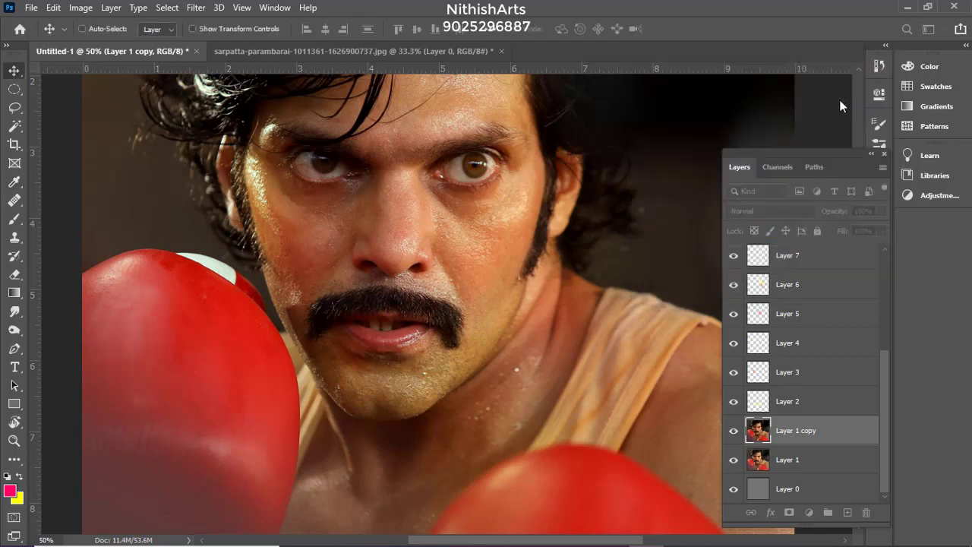
Merge all layers from Layer 1 copy up to Layer 13 into one layer
left_click_drag(883, 371, 880, 266)
left_click(813, 264, "shift")
key("ctrl+e")
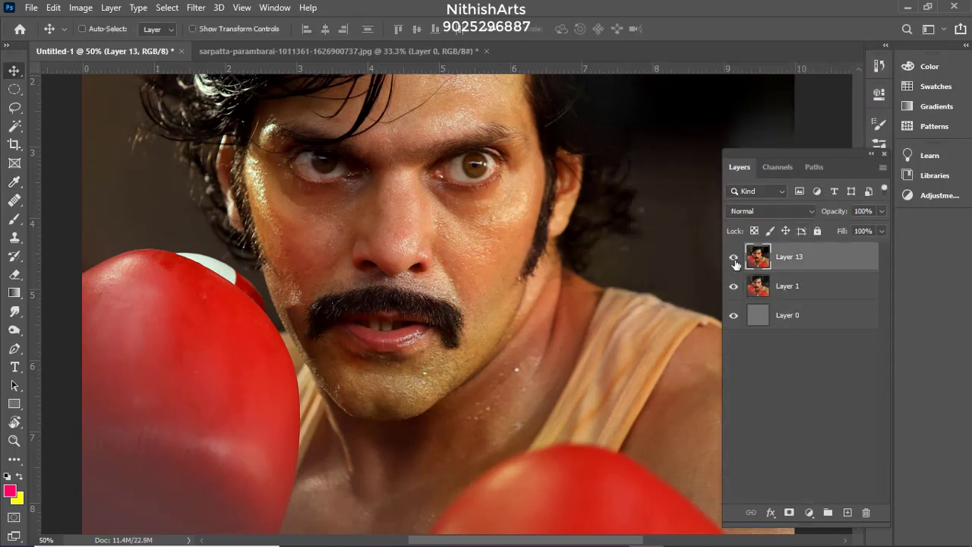
Duplicate the merged layer and adjust the copy's saturation with Hue/Saturation
key("ctrl+j")
key("ctrl+u")
left_click(759, 212)
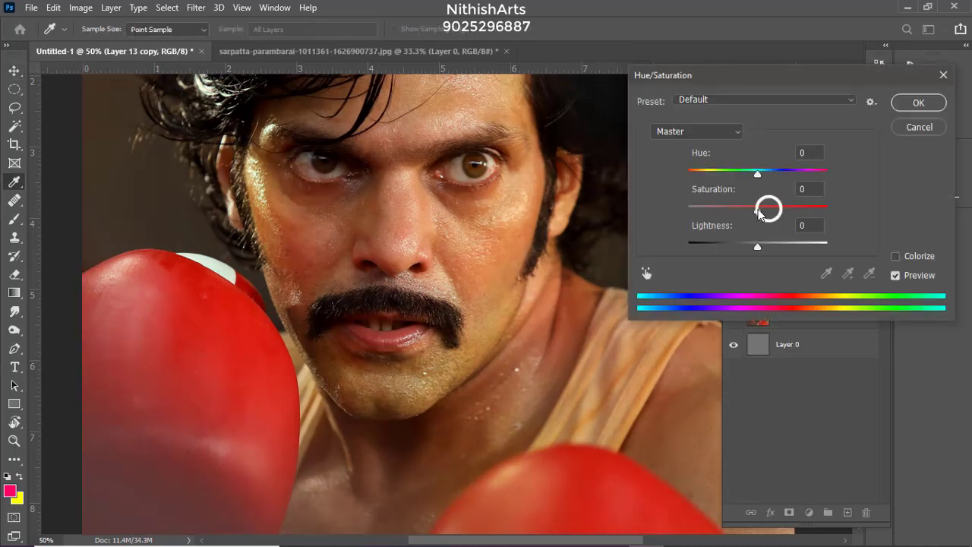
left_click(918, 102)
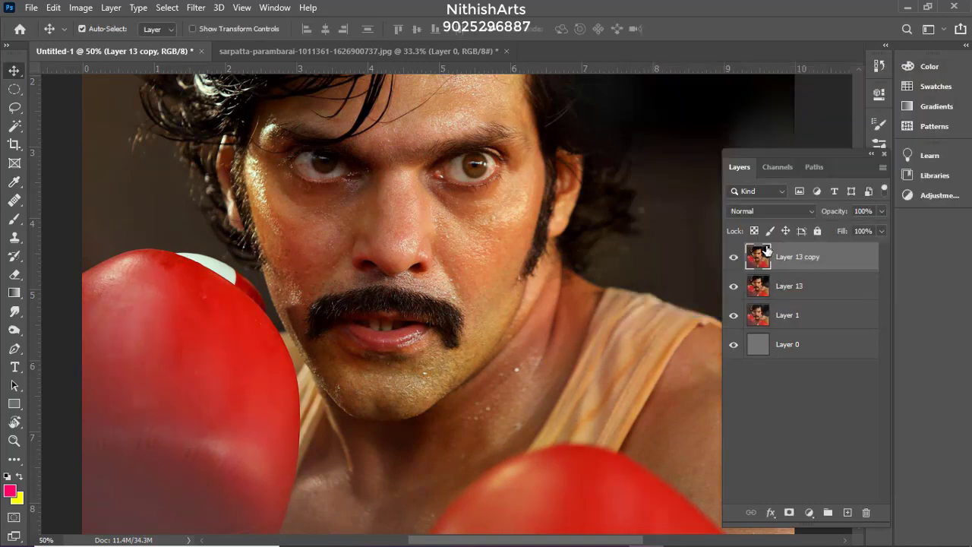
Save the document as a PSD named "sarpatta digital painting" in the New Castamer Works folder inside New Painting Works
key("ctrl+s")
left_click(591, 402)
left_click(66, 254)
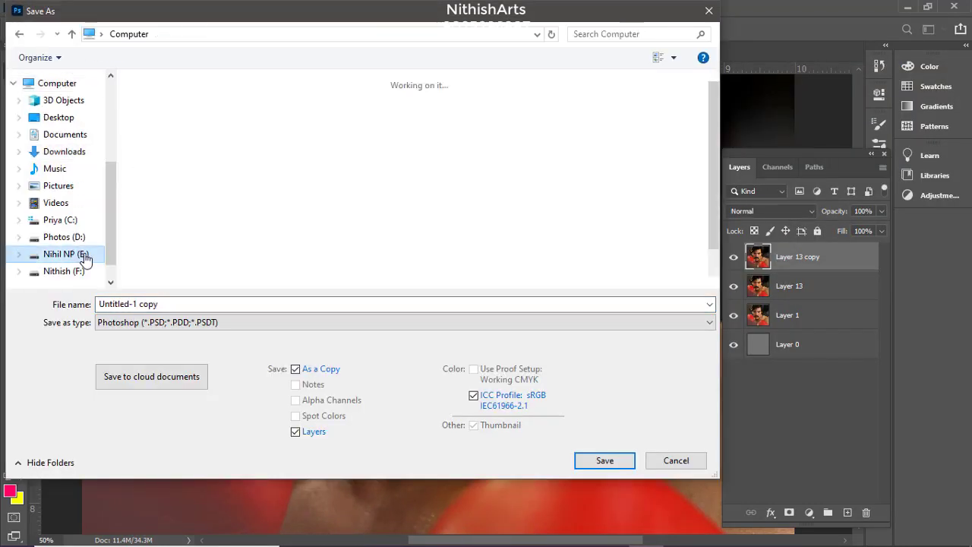
double_click(251, 209)
double_click(167, 125)
left_click(196, 304)
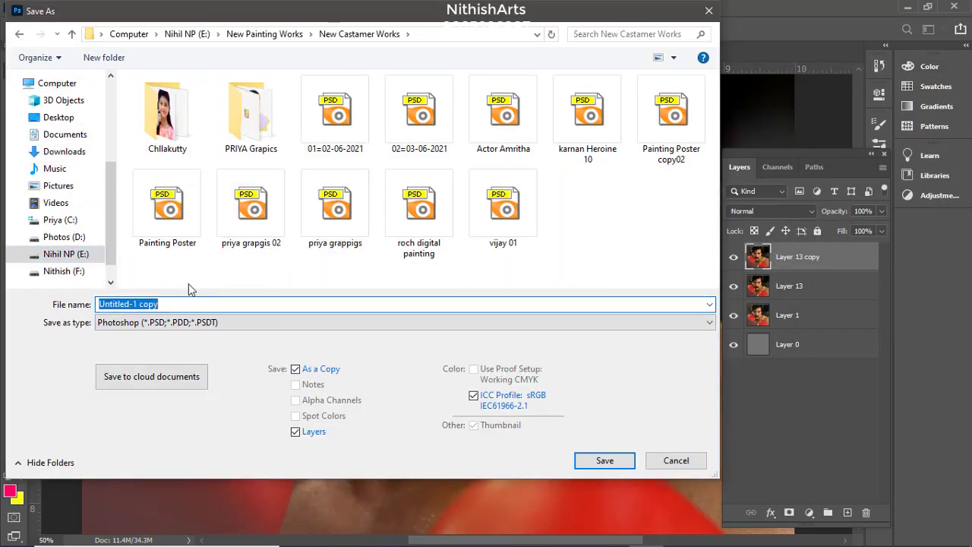
type("sarpatta digital painting")
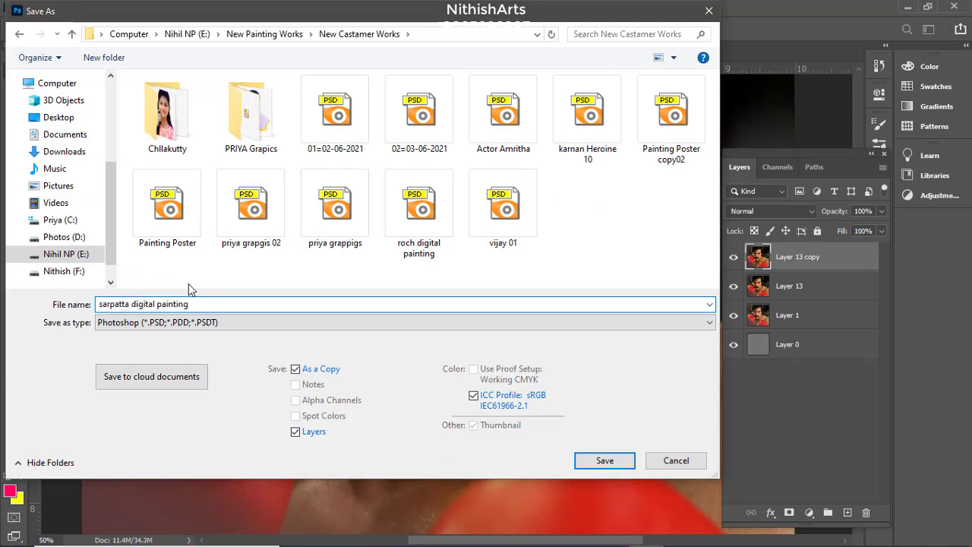
key("Return")
left_click(651, 146)
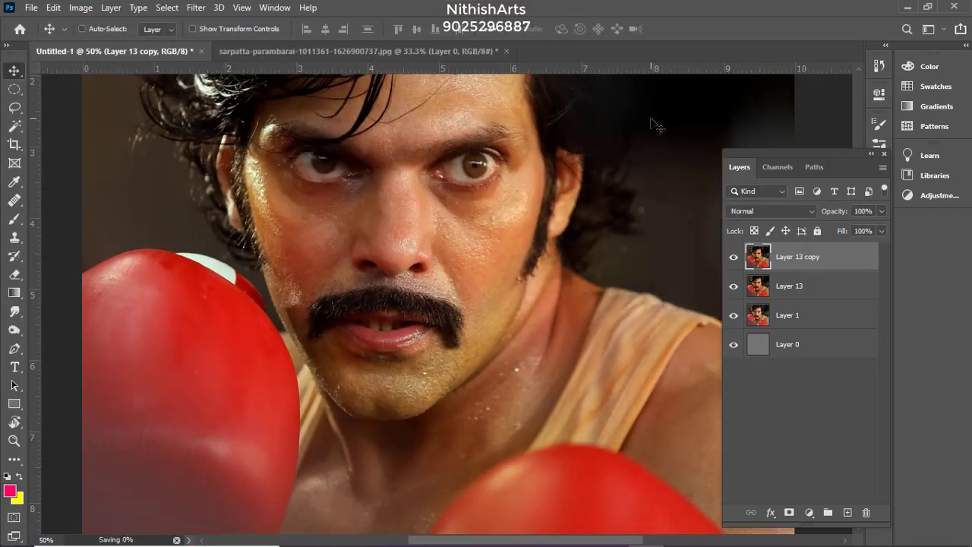
Set up the Smudge tool with a strength of 70%
left_click(672, 536)
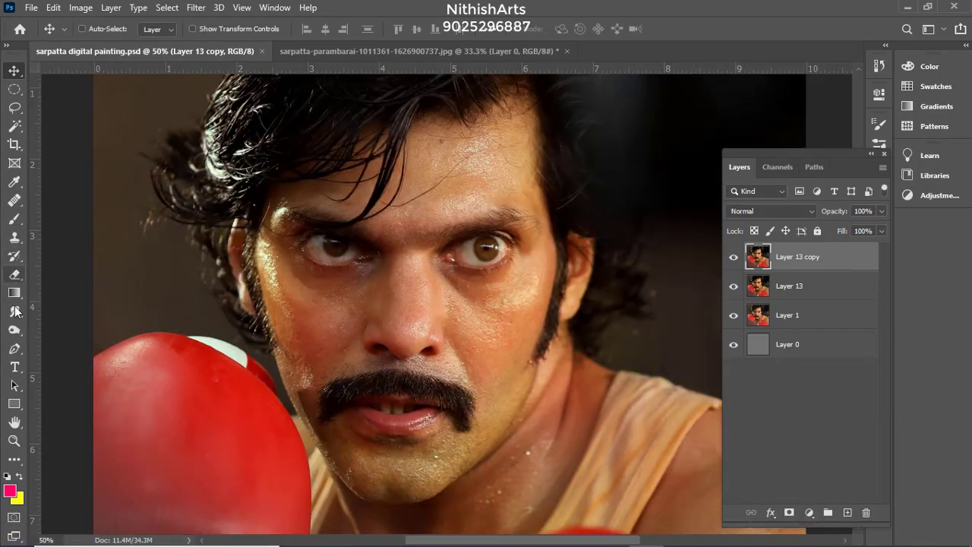
left_click(15, 312)
right_click(511, 239)
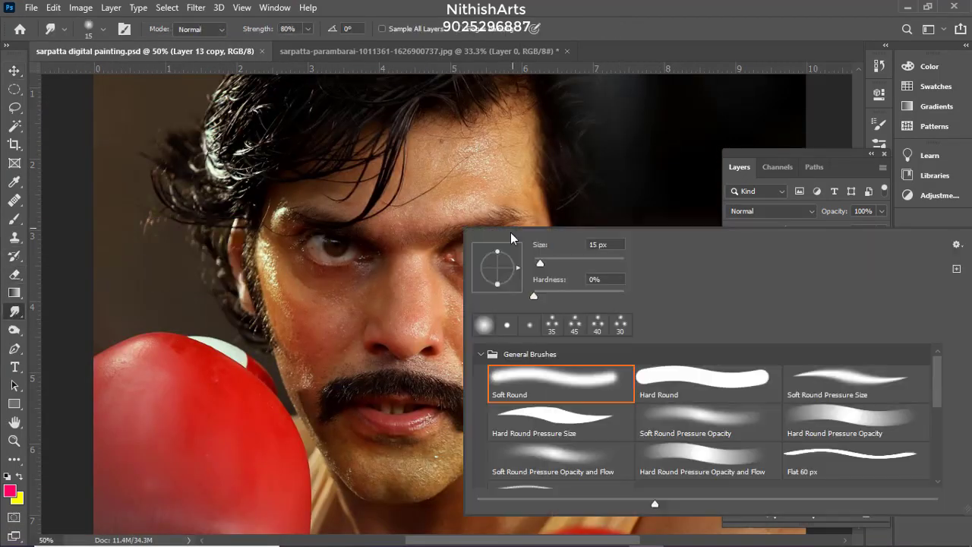
left_click(878, 124)
left_click(612, 248)
left_click(878, 124)
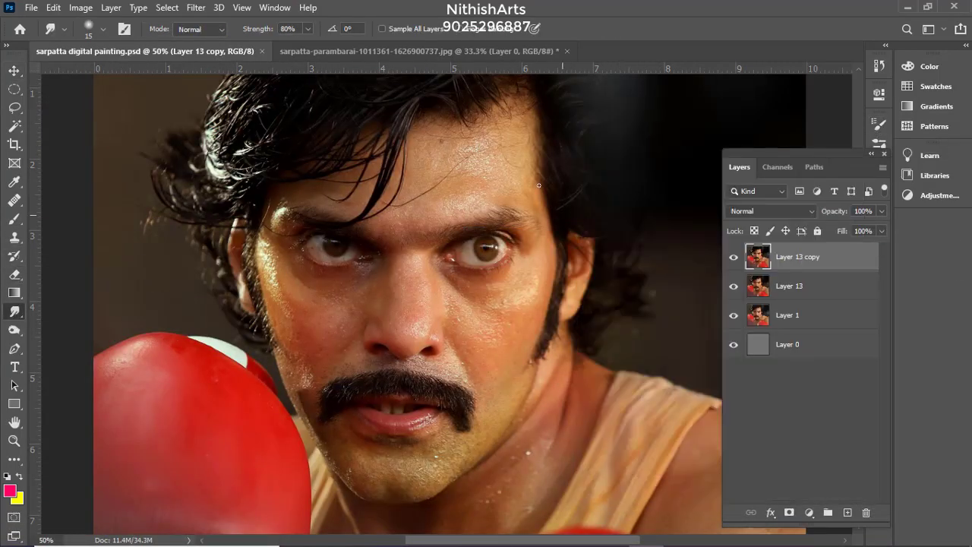
type("70")
key("Return")
Smudge the skin smooth on the wing of the nose nearer the raised glove, above the nostril
key("ctrl+plus")
key("ctrl+plus")
key("ctrl+plus")
mouse_move(214, 340)
left_mouse_down()
mouse_move(346, 207)
mouse_move(504, 170)
left_mouse_up()
key("ctrl+plus")
key("ctrl+plus")
right_click(353, 256)
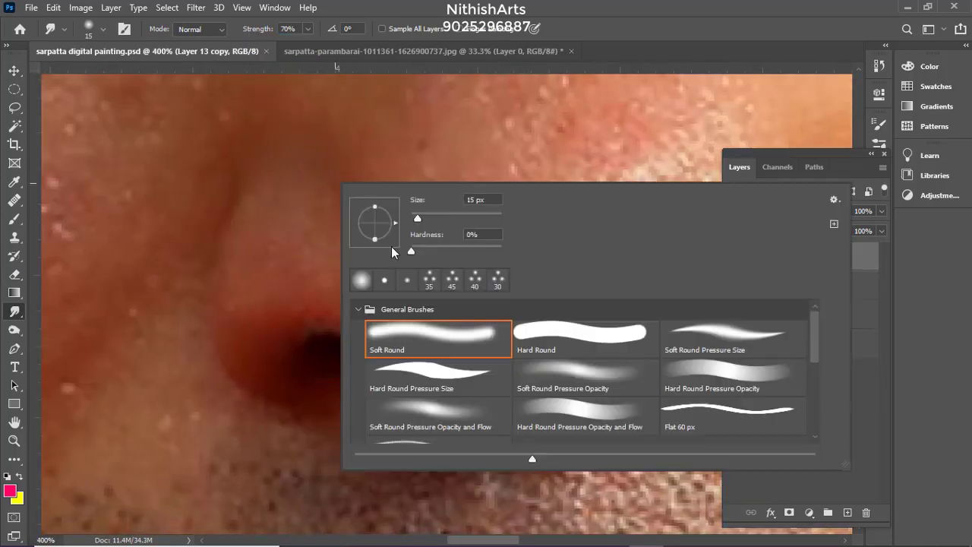
left_click(401, 137)
left_click_drag(335, 266, 380, 263)
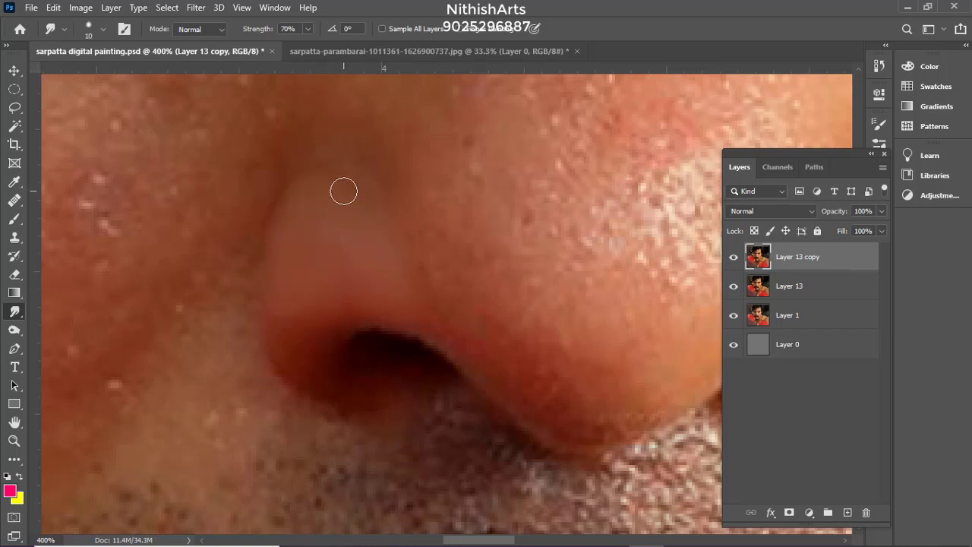
Smudge the rim and dark shading around the nostril nearer the raised glove
left_click_drag(363, 321, 384, 244)
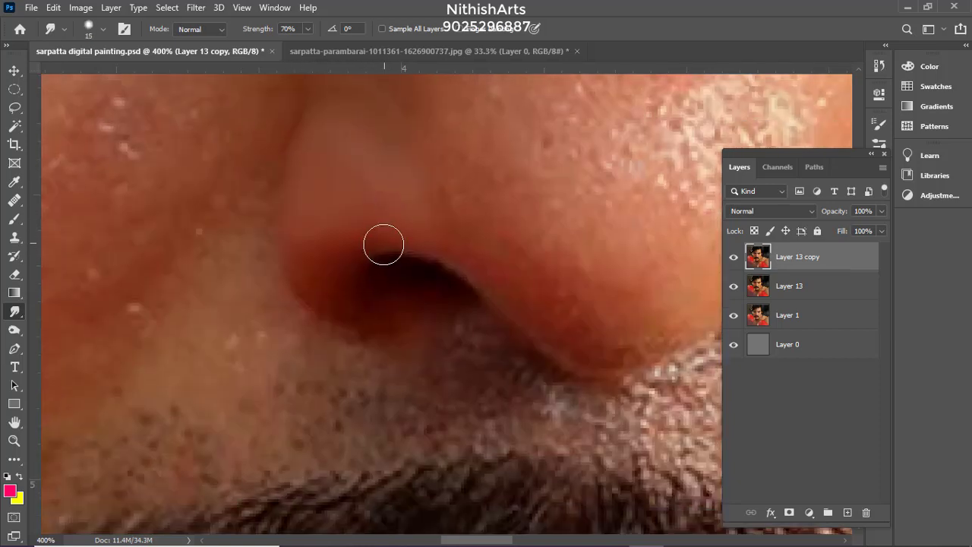
left_click_drag(312, 275, 363, 307)
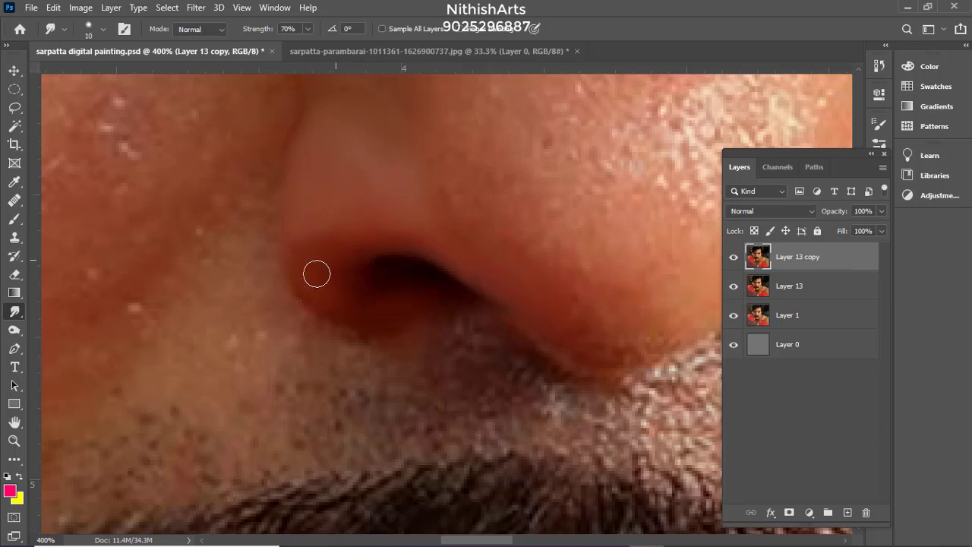
left_click_drag(317, 274, 357, 285)
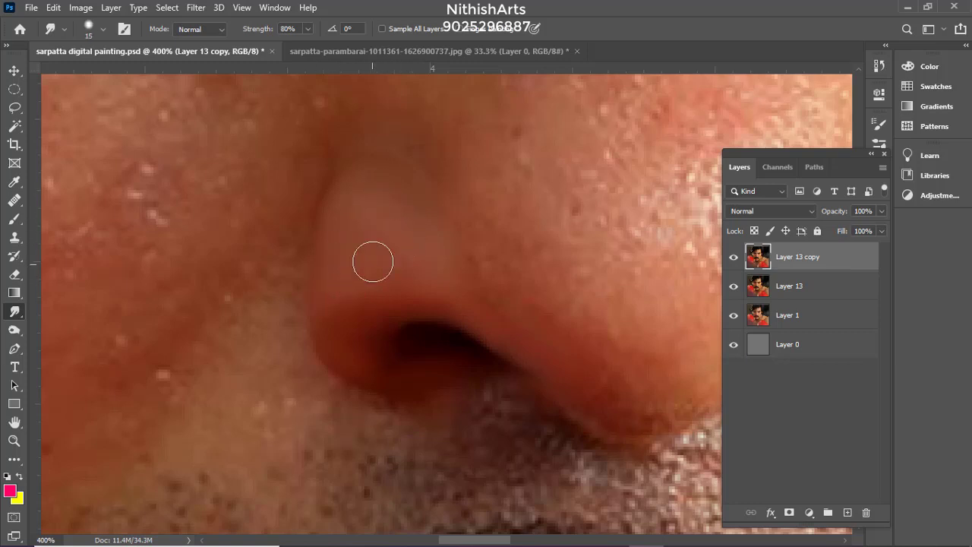
mouse_move(421, 225)
left_mouse_down()
mouse_move(439, 287)
mouse_move(385, 306)
mouse_move(399, 289)
mouse_move(336, 255)
mouse_move(376, 232)
mouse_move(396, 194)
mouse_move(454, 250)
mouse_move(271, 247)
left_mouse_up()
Smudge the shiny spot and nostril shading on the wing of the nose farther from the raised glove
left_click_drag(642, 212, 422, 212)
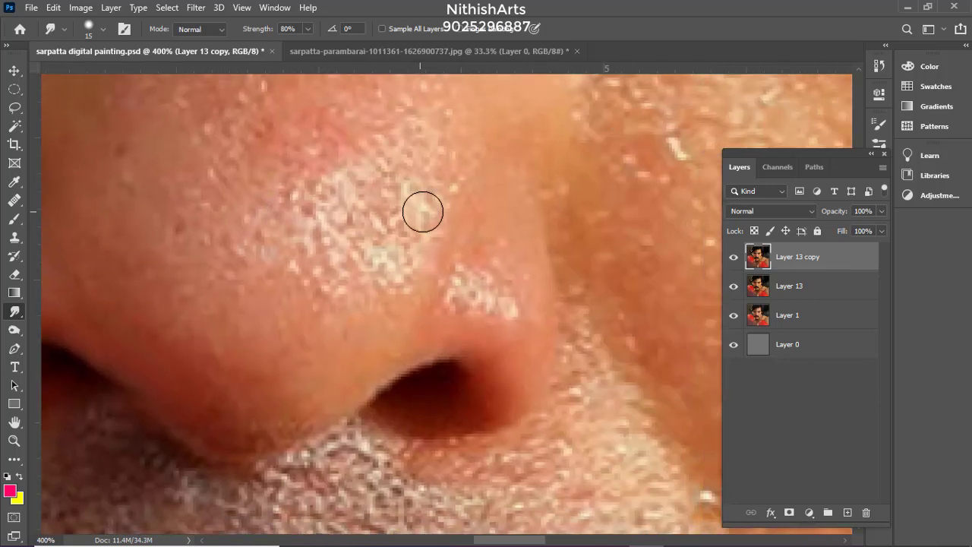
key("bracketright")
left_click_drag(474, 297, 489, 294)
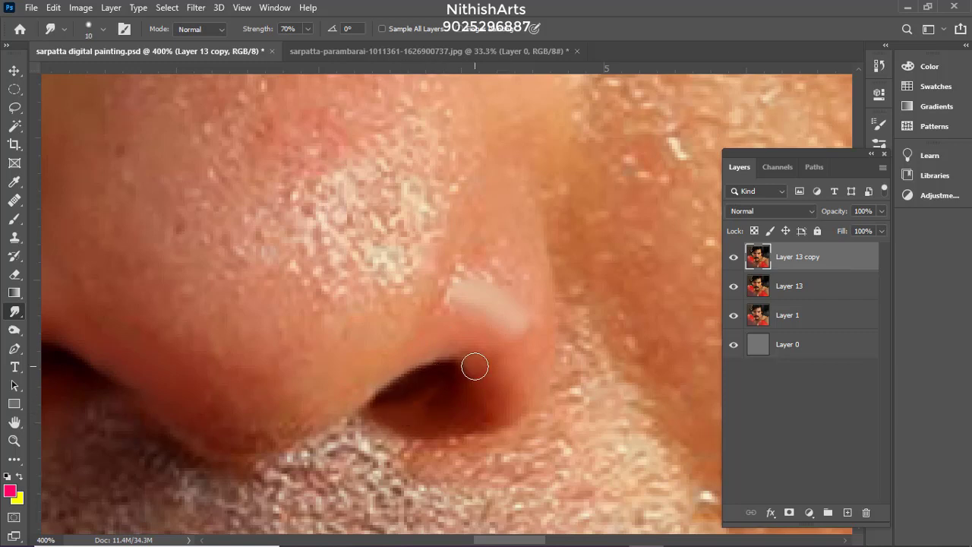
scroll(474, 367, "up", 1)
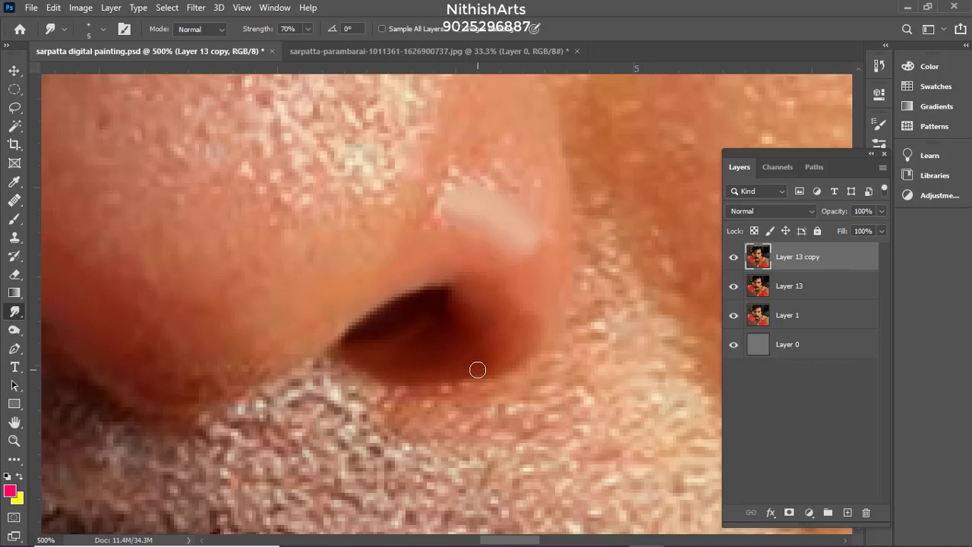
Smudge the upper skin of the nose wing farther from the glove and blend its pale highlight into the surroundings
key("bracketright")
key("bracketright")
key("bracketright")
key("bracketright")
left_click_drag(496, 273, 490, 442)
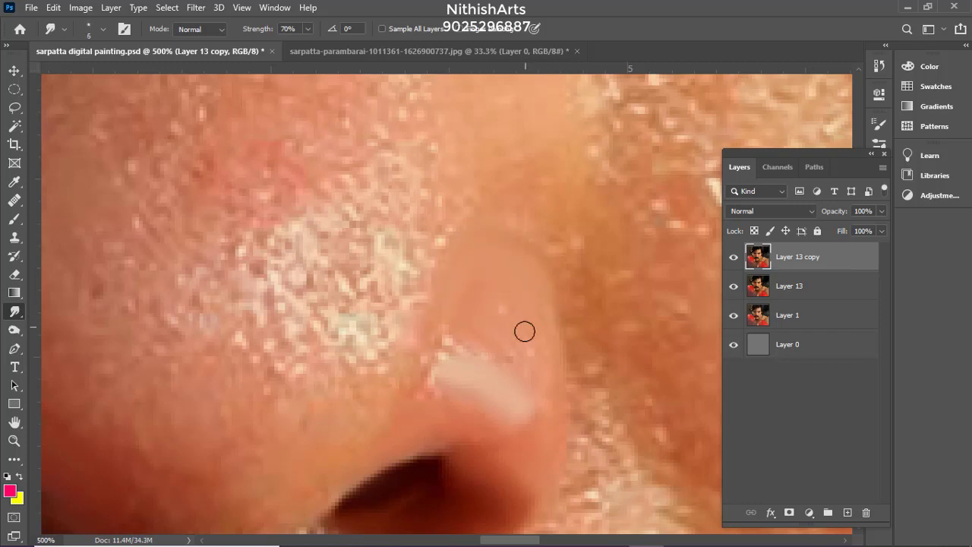
left_click_drag(475, 236, 460, 127)
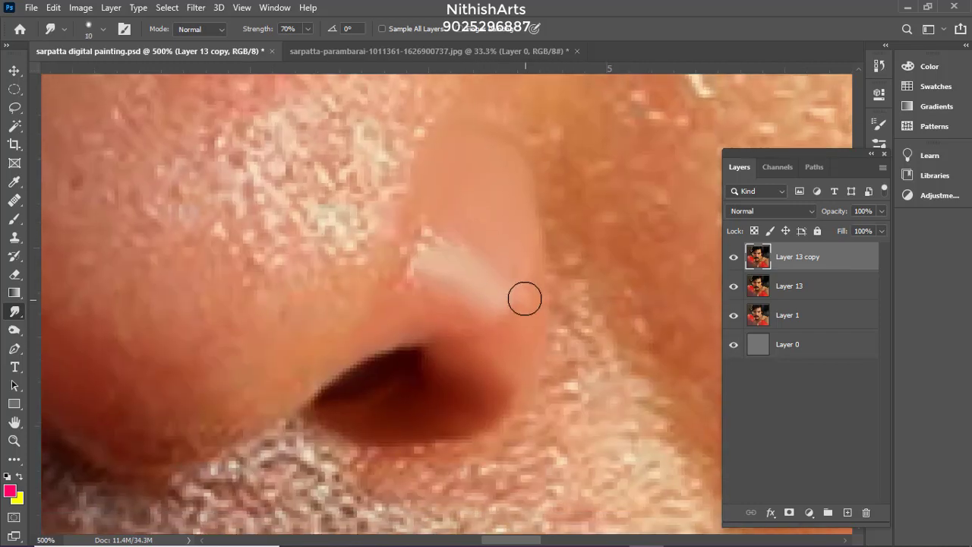
left_click_drag(441, 234, 420, 255)
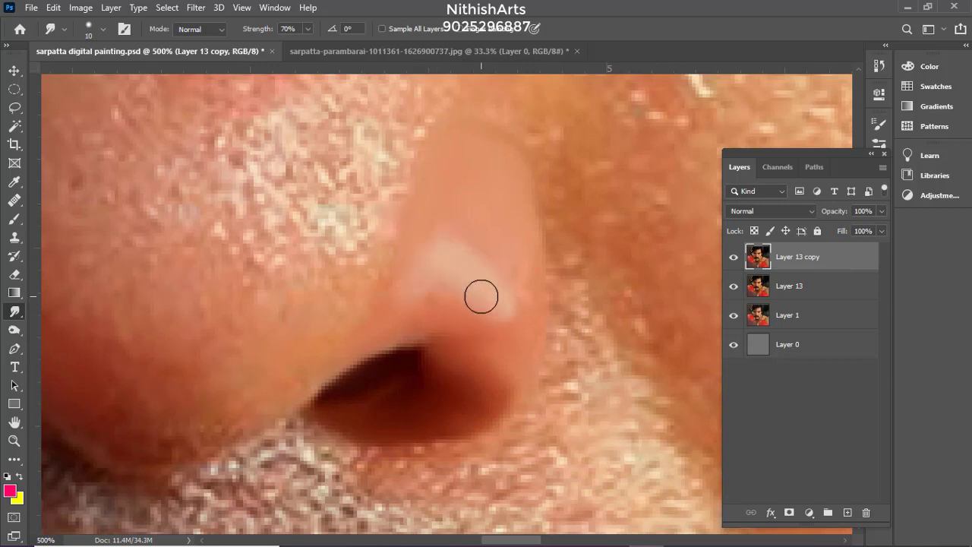
mouse_move(480, 296)
left_mouse_down()
mouse_move(527, 285)
mouse_move(511, 186)
mouse_move(492, 153)
mouse_move(451, 154)
mouse_move(496, 294)
mouse_move(493, 249)
mouse_move(519, 293)
mouse_move(510, 238)
left_mouse_up()
Smudge the lower part of the nose tip between the two nostrils into smooth shading with a clean lower edge
scroll(595, 285, "down", 2)
scroll(595, 285, "right", 1)
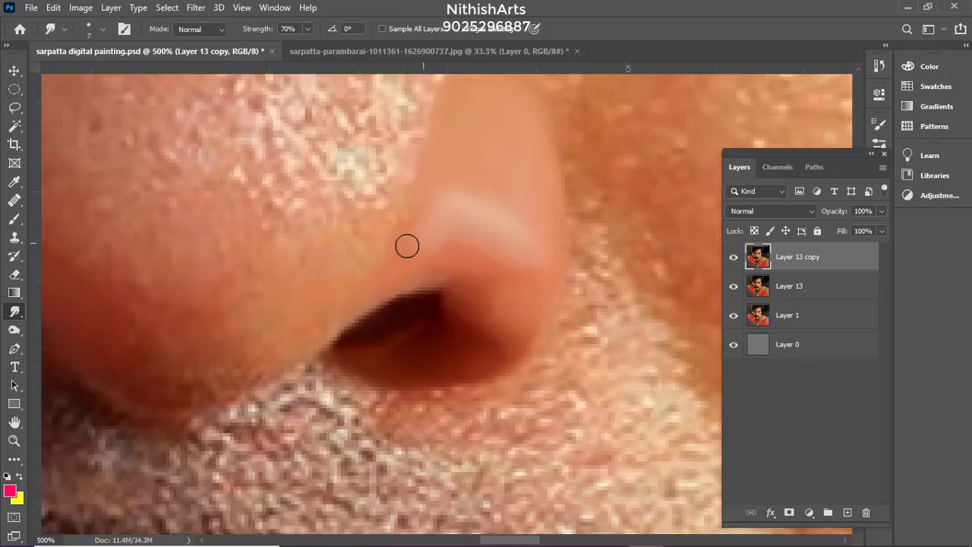
left_click_drag(396, 212, 493, 256)
key("bracketright")
key("bracketright")
key("bracketright")
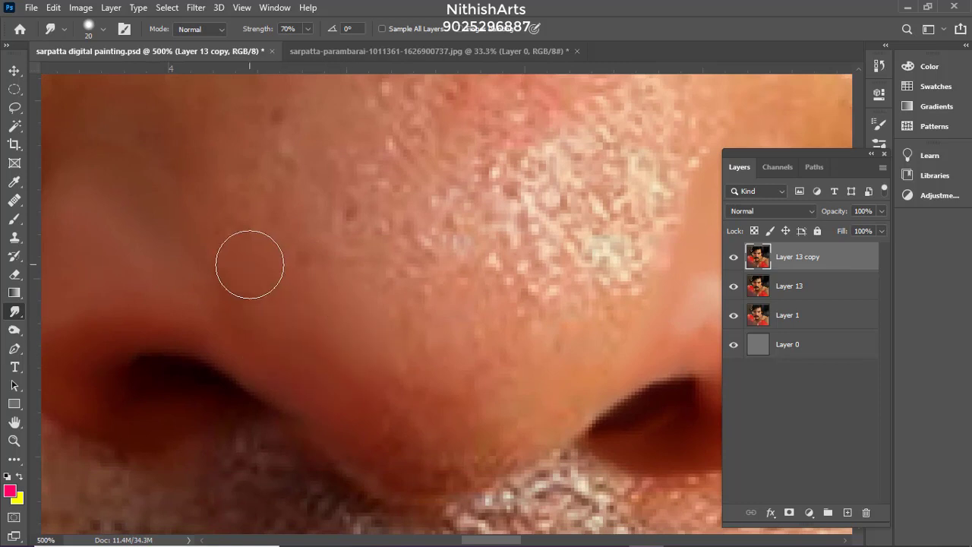
scroll(341, 304, "down", 3)
scroll(342, 304, "right", 2)
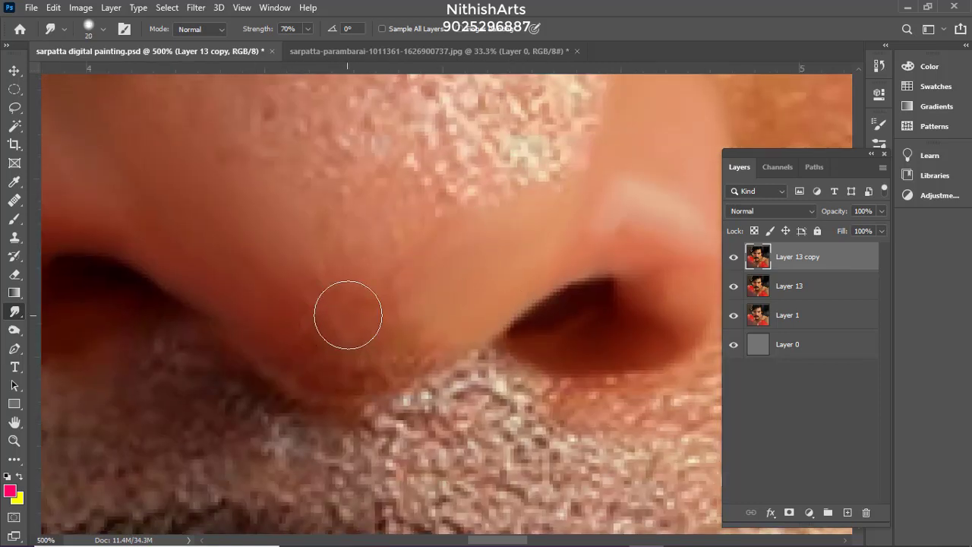
key("bracketleft")
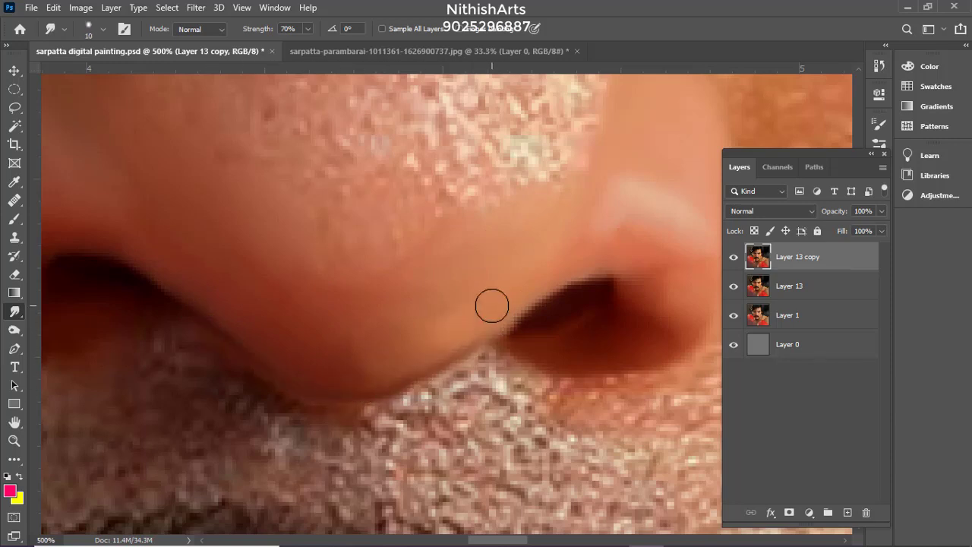
Enlarge the smudge brush to 20 px and smooth the reddish lower shading of the nose tip toward the glove-side nostril
key("bracketright")
key("bracketright")
key("bracketright")
key("bracketright")
key("bracketright")
key("bracketright")
key("bracketright")
left_click_drag(250, 286, 351, 384)
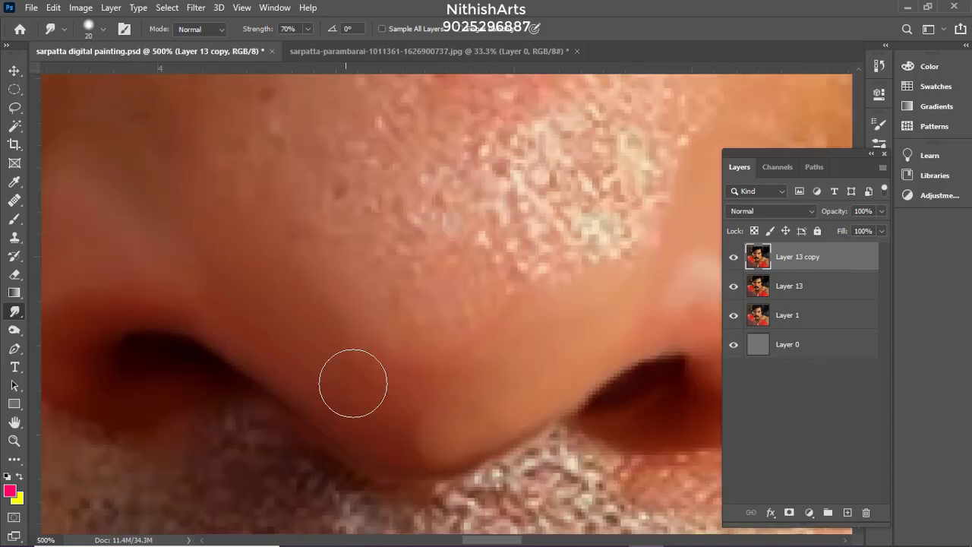
left_click_drag(331, 347, 283, 517)
Smudge the speckled skin in the middle of the nose tip into soft vertical shading
mouse_move(425, 199)
left_mouse_down()
mouse_move(412, 295)
mouse_move(465, 178)
left_mouse_up()
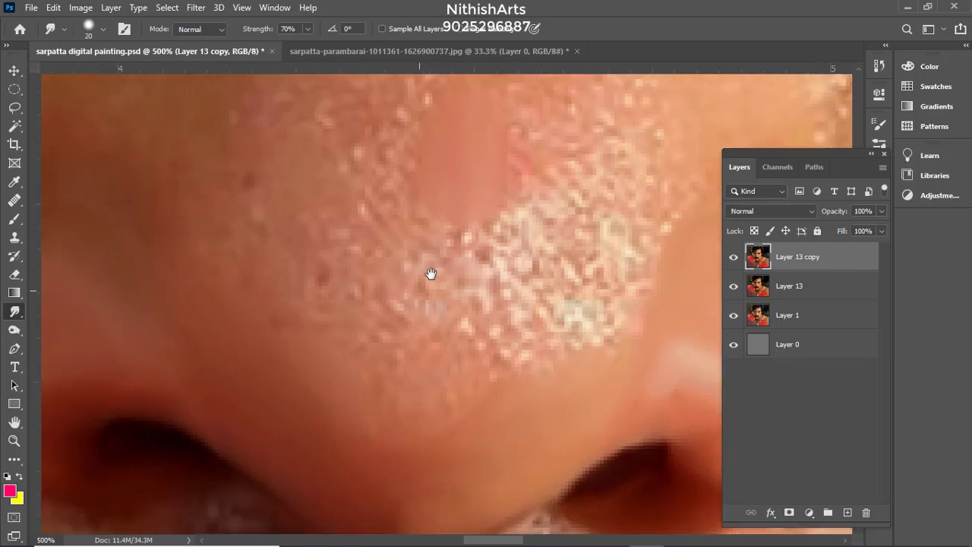
left_click_drag(429, 242, 433, 295)
left_click_drag(394, 420, 429, 372)
left_click_drag(366, 325, 323, 256)
left_click_drag(386, 237, 427, 291)
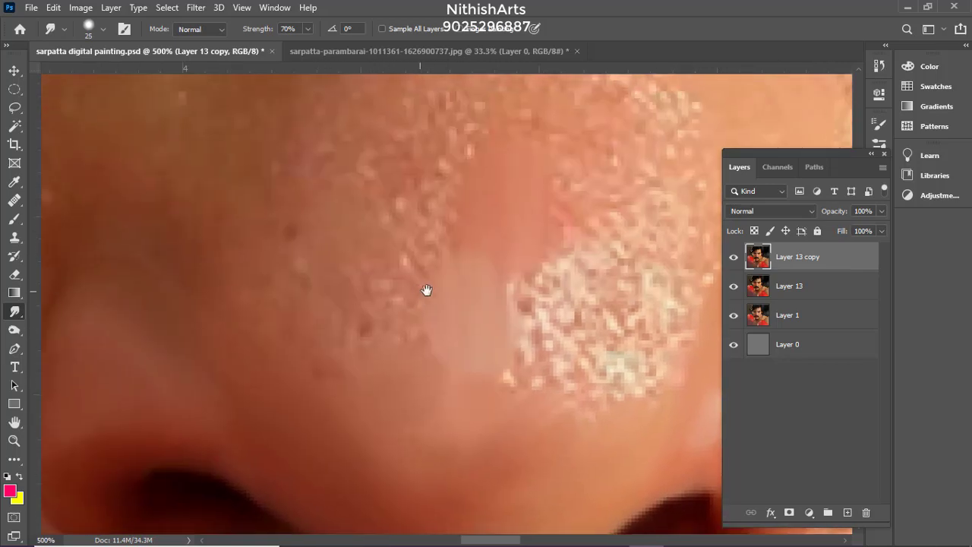
With a 25 px brush, smudge the glove-facing side of the nose tip and the pale strip above its bright highlight
key("bracketright")
mouse_move(367, 297)
left_mouse_down()
mouse_move(313, 387)
mouse_move(289, 391)
left_mouse_up()
mouse_move(341, 199)
left_mouse_down()
mouse_move(352, 289)
mouse_move(384, 308)
left_mouse_up()
mouse_move(386, 215)
left_mouse_down()
mouse_move(390, 308)
mouse_move(451, 213)
mouse_move(536, 181)
mouse_move(499, 315)
mouse_move(468, 380)
mouse_move(484, 252)
mouse_move(512, 185)
mouse_move(493, 303)
mouse_move(464, 239)
mouse_move(448, 328)
left_mouse_up()
key("bracketleft")
key("bracketleft")
key("bracketright")
key("bracketright")
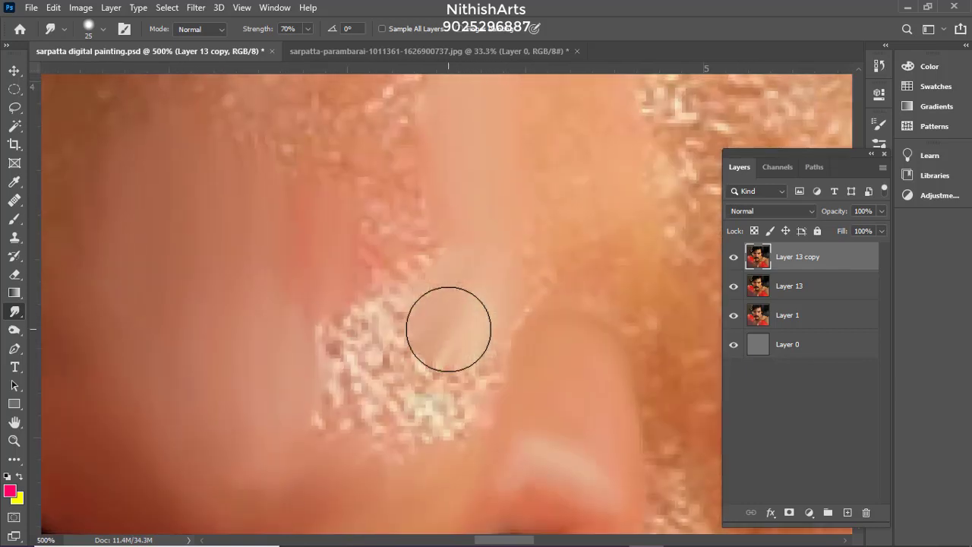
Smudge the bright speckled highlight on the nose tip and the reddish skin just above it
left_click_drag(450, 280, 458, 212)
left_click_drag(334, 336, 329, 402)
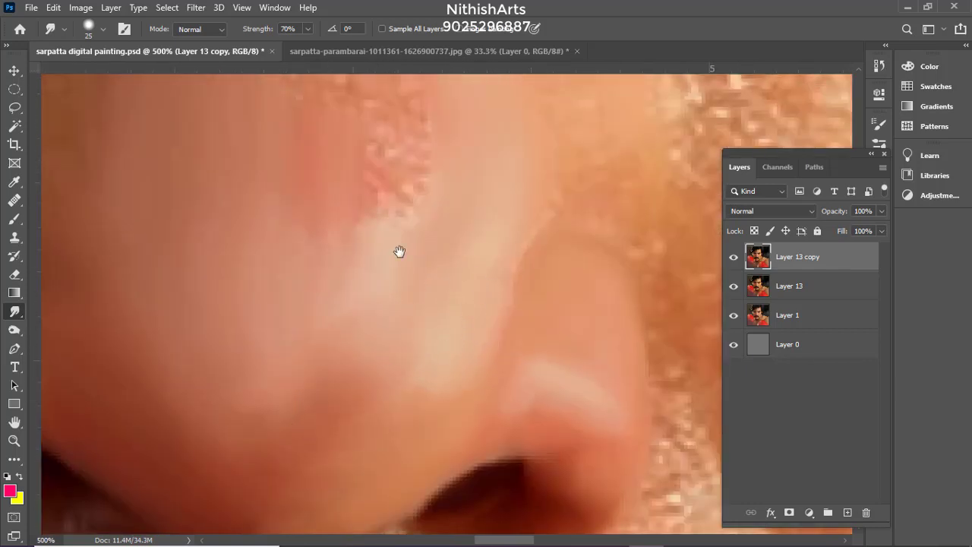
left_click_drag(400, 251, 421, 152)
left_click_drag(380, 235, 380, 358)
left_click_drag(401, 219, 371, 366)
left_click_drag(416, 150, 475, 297)
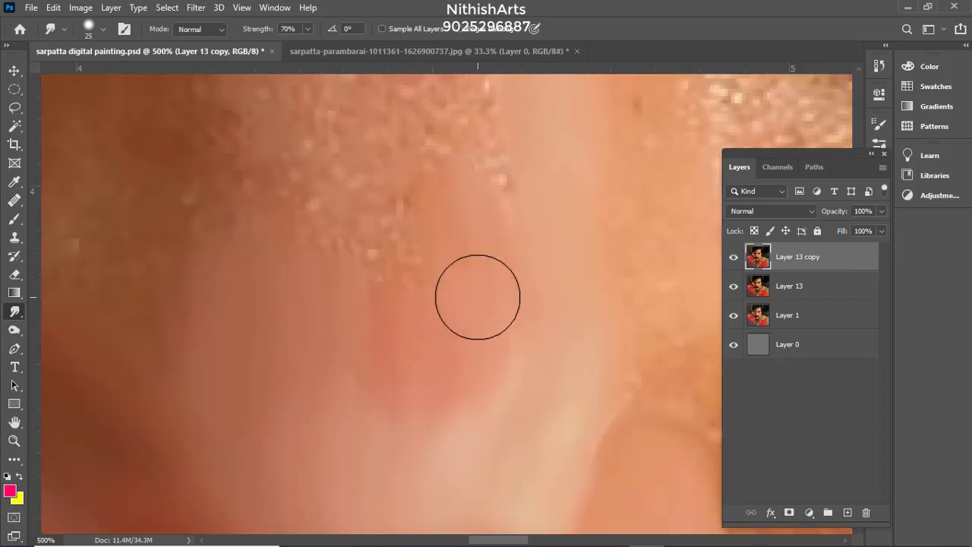
Smudge the pale highlight strip up the nose bridge to the inner end of the farther eyebrow, reducing the brush at the brow
scroll(442, 228, "down", 3)
scroll(442, 228, "up", 2)
left_click_drag(448, 148, 437, 374)
left_click_drag(454, 192, 458, 244)
mouse_move(450, 169)
left_mouse_down()
mouse_move(453, 215)
mouse_move(494, 239)
mouse_move(511, 234)
left_mouse_up()
left_click_drag(508, 196, 501, 280)
scroll(502, 280, "up", 1)
key("bracketleft")
key("bracketleft")
key("bracketleft")
left_click_drag(541, 186, 588, 128)
key("bracketright")
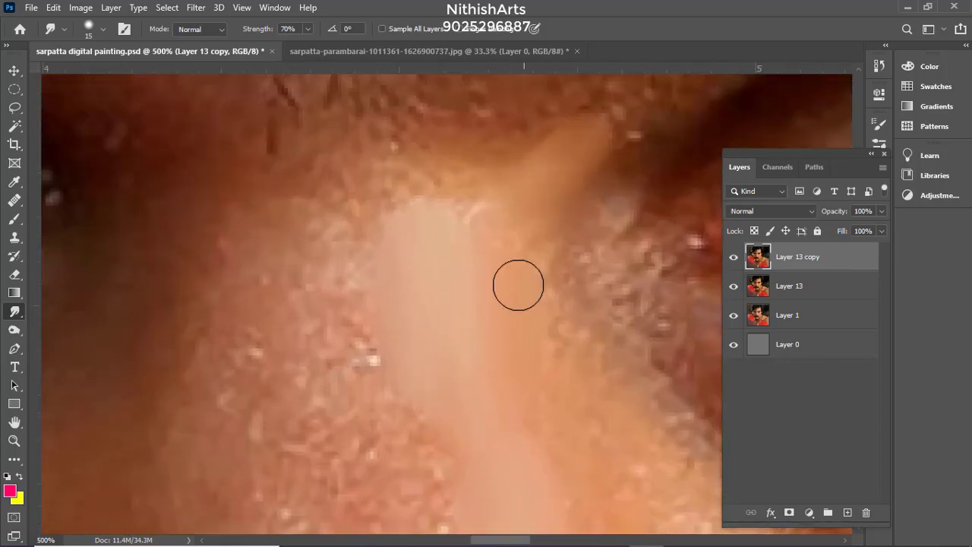
Smudge the orange skin along the side of the nose bridge farther from the glove
left_click_drag(484, 284, 465, 133)
left_click_drag(499, 312, 492, 189)
left_click_drag(550, 321, 482, 180)
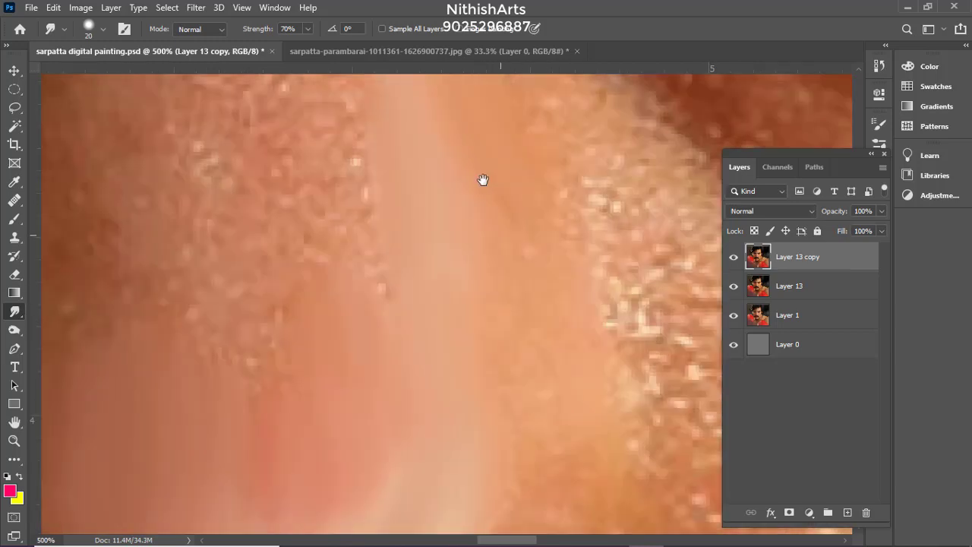
left_click_drag(525, 281, 492, 168)
left_click_drag(476, 225, 471, 122)
left_click_drag(415, 210, 520, 391)
mouse_move(395, 102)
left_mouse_down()
mouse_move(463, 238)
mouse_move(539, 315)
left_mouse_up()
Smudge the shadowed glove-facing side of the nose bridge from the brow down to the tip with a 20 to 25 px brush
key("bracketright")
mouse_move(356, 190)
left_mouse_down()
mouse_move(395, 306)
mouse_move(386, 231)
left_mouse_up()
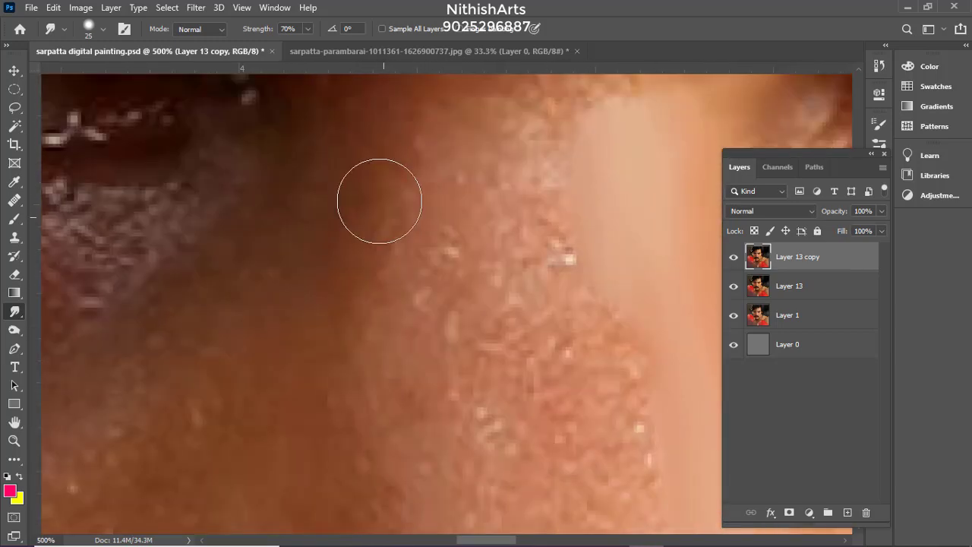
key("bracketleft")
scroll(390, 266, "down", 2)
key("bracketleft")
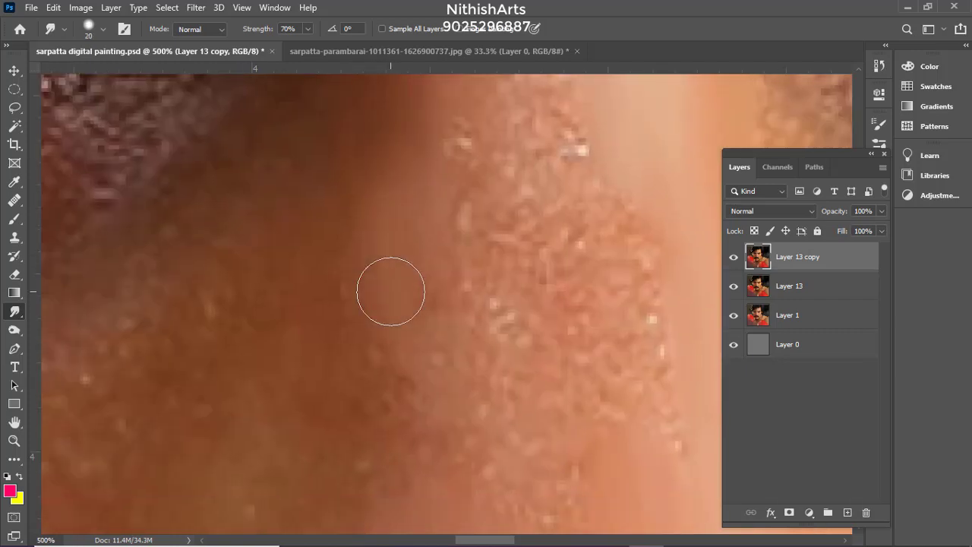
scroll(396, 270, "down", 4)
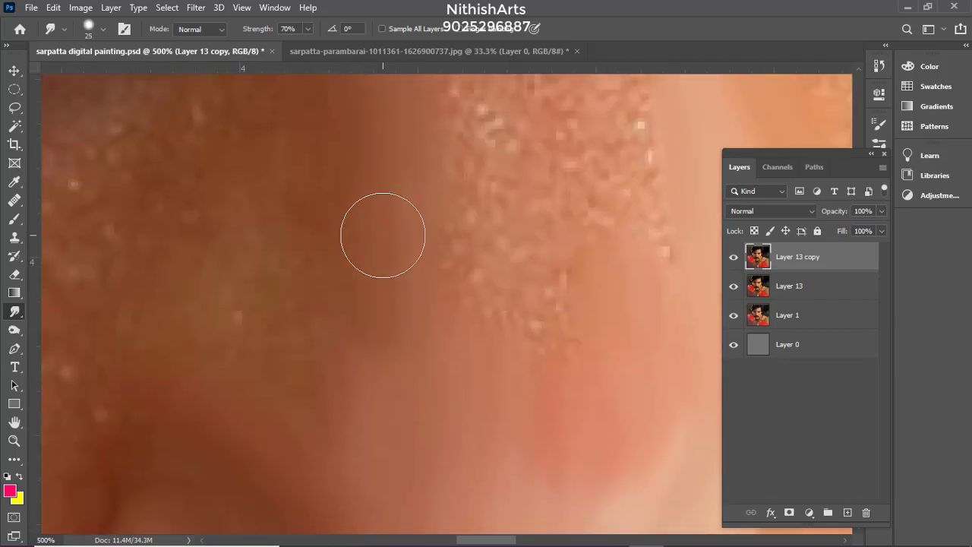
scroll(390, 286, "right", 1)
scroll(440, 300, "down", 1)
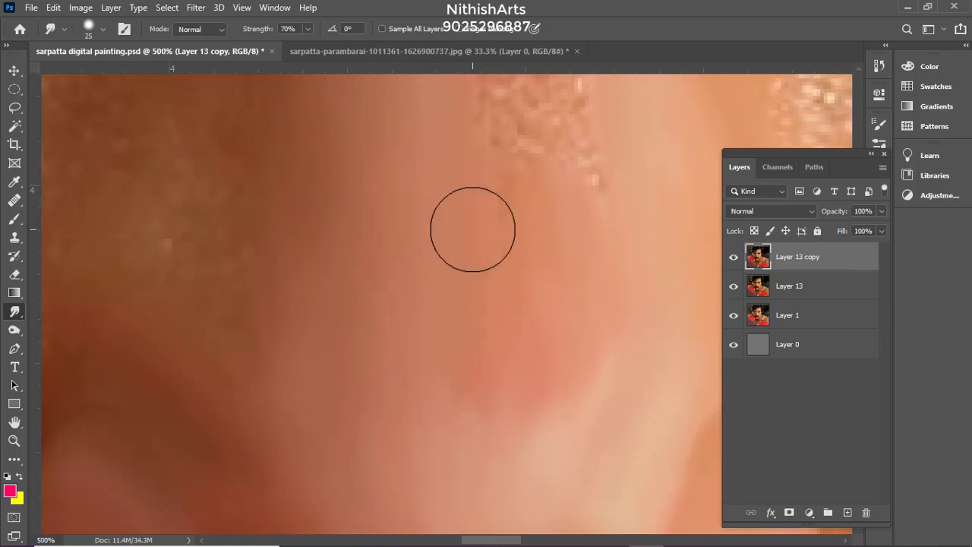
scroll(451, 408, "up", 5)
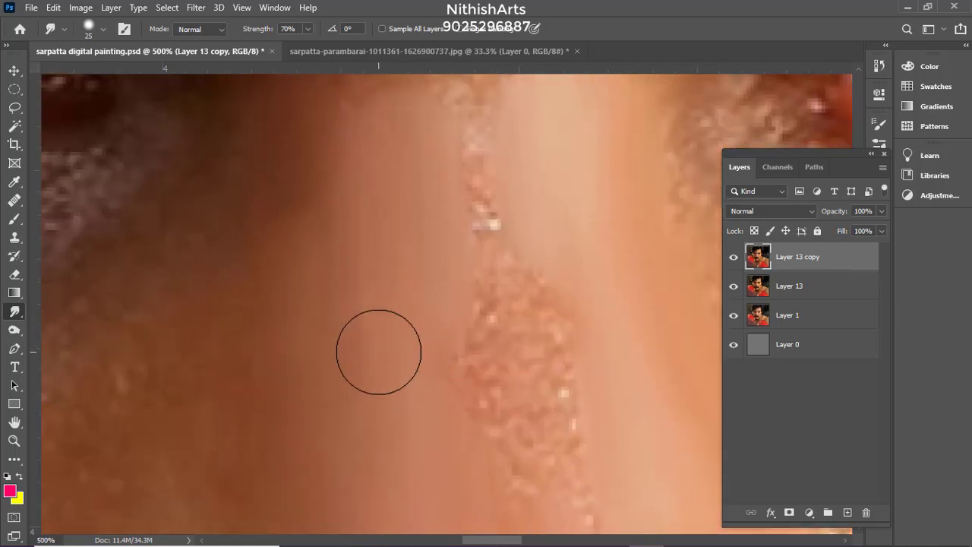
left_click_drag(367, 223, 389, 362)
left_click_drag(368, 243, 327, 370)
Smudge away the remaining strip of speckled texture down the center of the nose bridge
left_click_drag(495, 291, 512, 357)
left_click_drag(473, 230, 430, 56)
left_click_drag(486, 227, 494, 308)
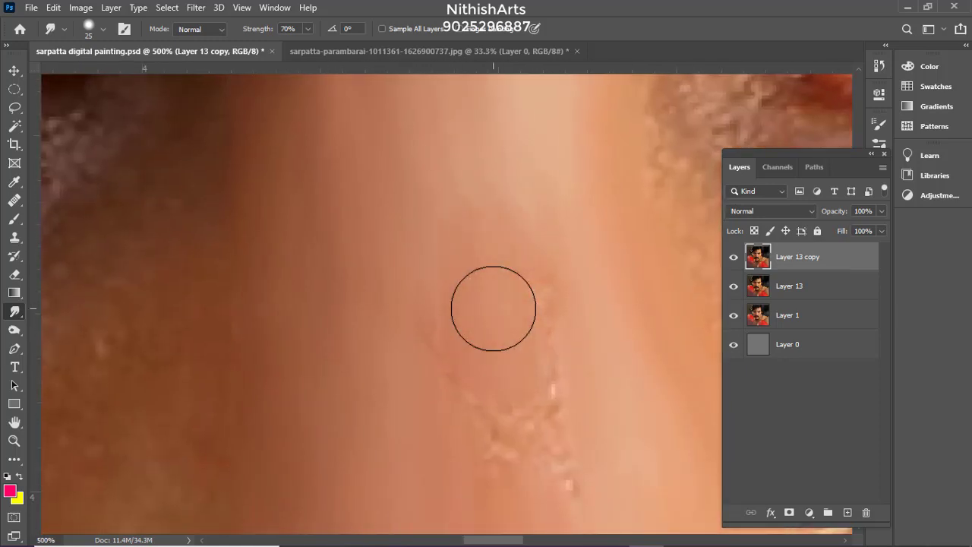
left_click_drag(447, 382, 437, 298)
mouse_move(499, 319)
left_mouse_down()
mouse_move(457, 204)
mouse_move(436, 277)
left_mouse_up()
left_click_drag(486, 262, 514, 342)
left_click_drag(444, 300, 437, 366)
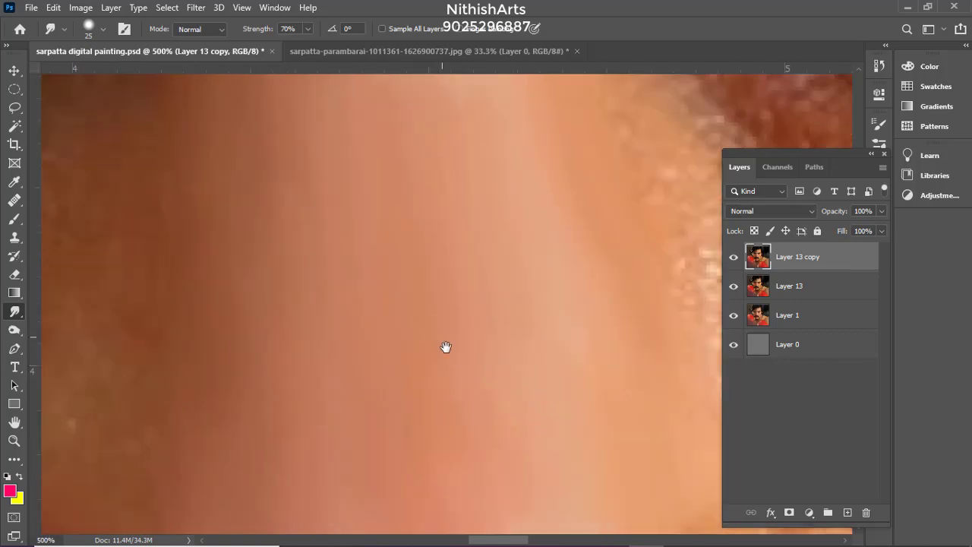
Hide and show Layer 13 copy to compare the smudged nose with the original photo
scroll(438, 232, "down", 4)
scroll(438, 219, "up", 2)
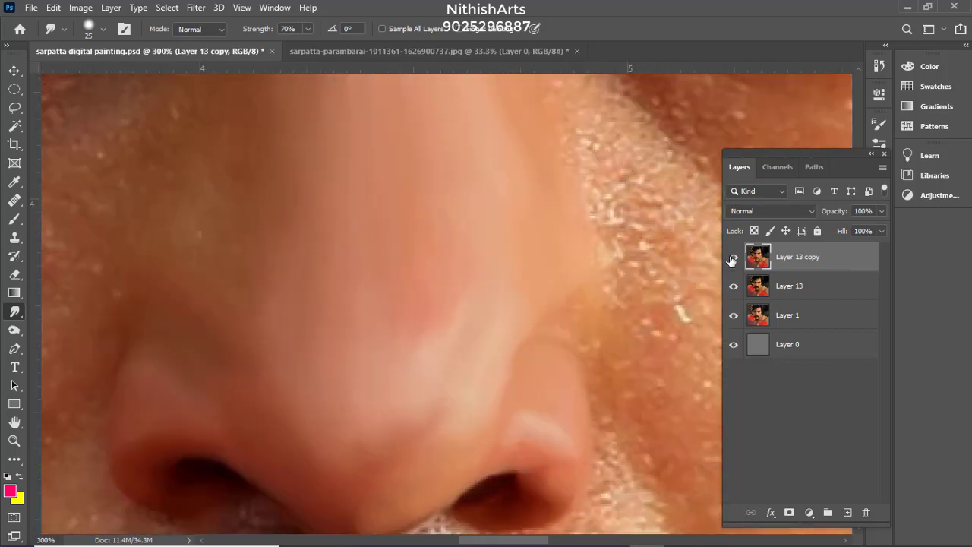
left_click(732, 259)
left_click(732, 259)
Blend the glove-side shading of the nose bridge at 80% smudge strength with a 30 px brush, undoing the last stroke
left_click_drag(295, 163, 402, 265)
mouse_move(412, 176)
left_mouse_down()
mouse_move(443, 260)
mouse_move(410, 69)
left_mouse_up()
key("bracketright")
scroll(404, 186, "up", 1)
key("8")
left_click_drag(424, 244, 416, 104)
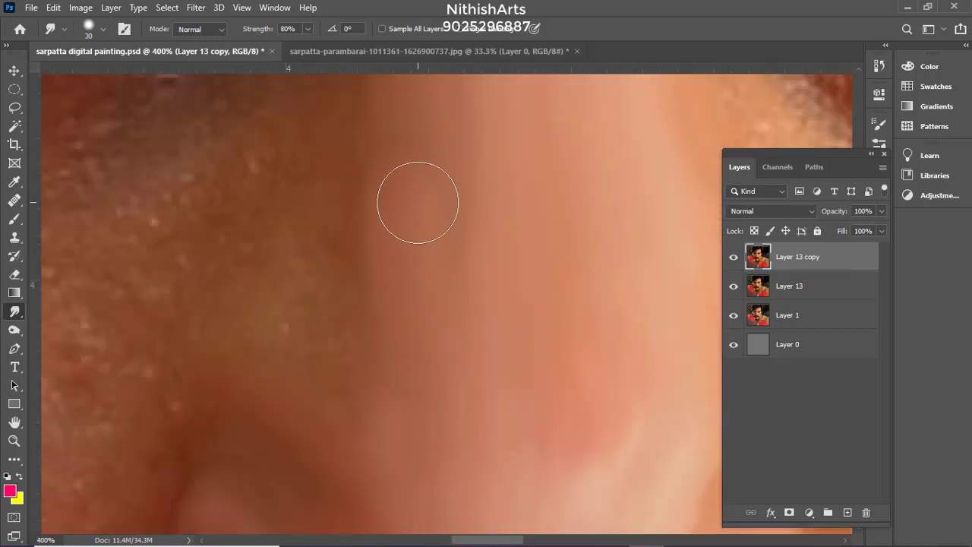
left_click_drag(471, 456, 436, 326)
mouse_move(473, 380)
left_mouse_down()
mouse_move(469, 344)
mouse_move(536, 286)
mouse_move(493, 345)
mouse_move(507, 244)
left_mouse_up()
key("ctrl+z")
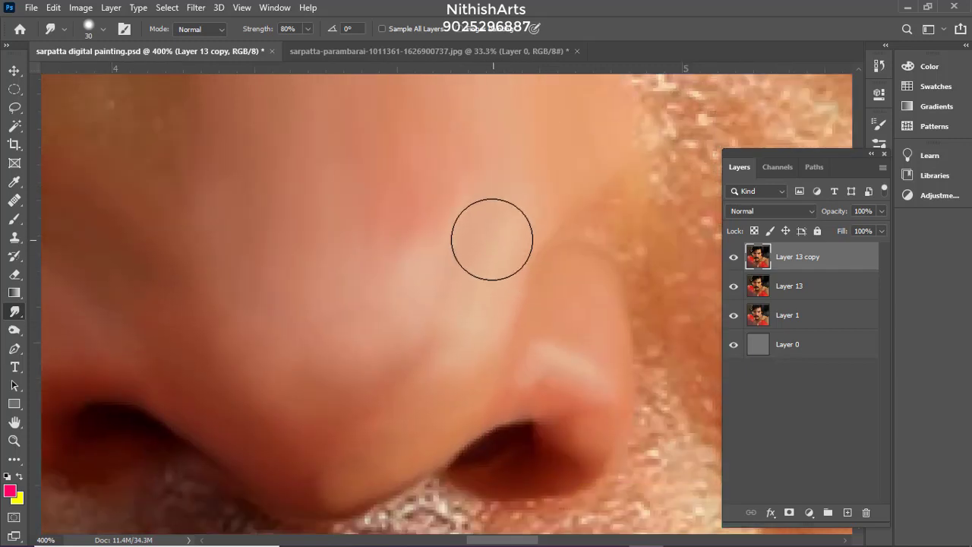
Blend the pale highlight on the nose tip upward into the surrounding skin and reduce the brush to 20 px
left_click_drag(465, 322, 476, 243)
key("bracketleft")
key("bracketleft")
key("bracketleft")
key("bracketright")
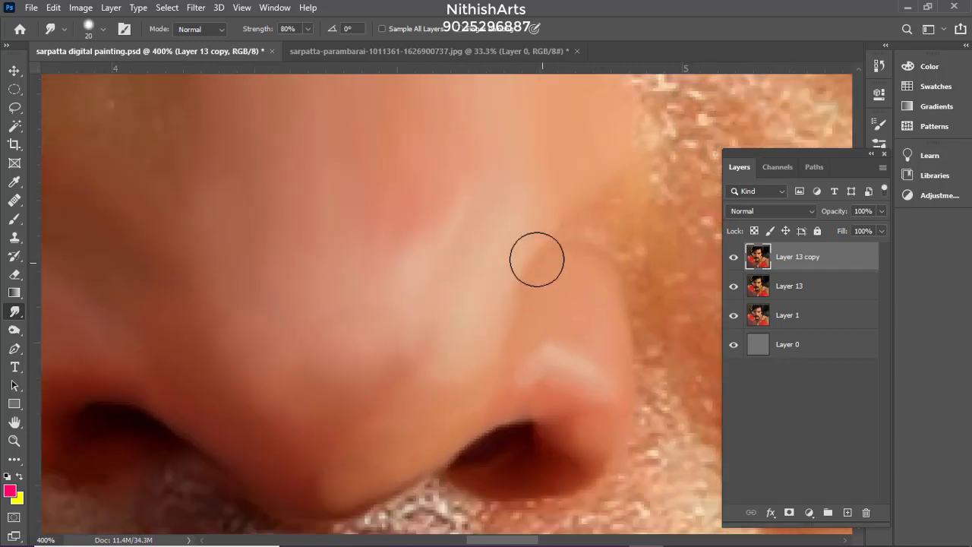
Blend the highlight streak and orange side shading along the nose bridge with a 30 px smudge brush
scroll(484, 210, "up", 2)
key("bracketright")
key("bracketright")
scroll(471, 304, "up", 2)
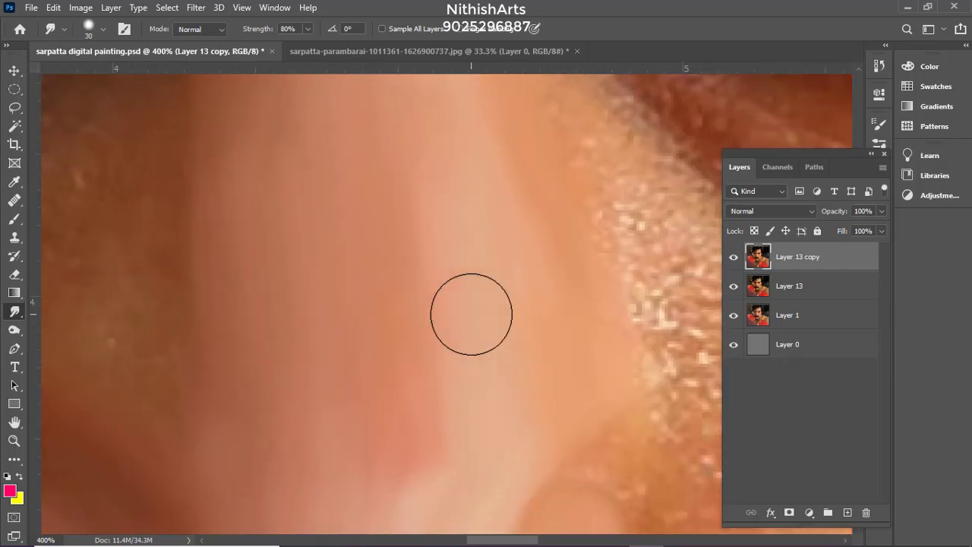
scroll(431, 406, "up", 2)
scroll(414, 364, "up", 2)
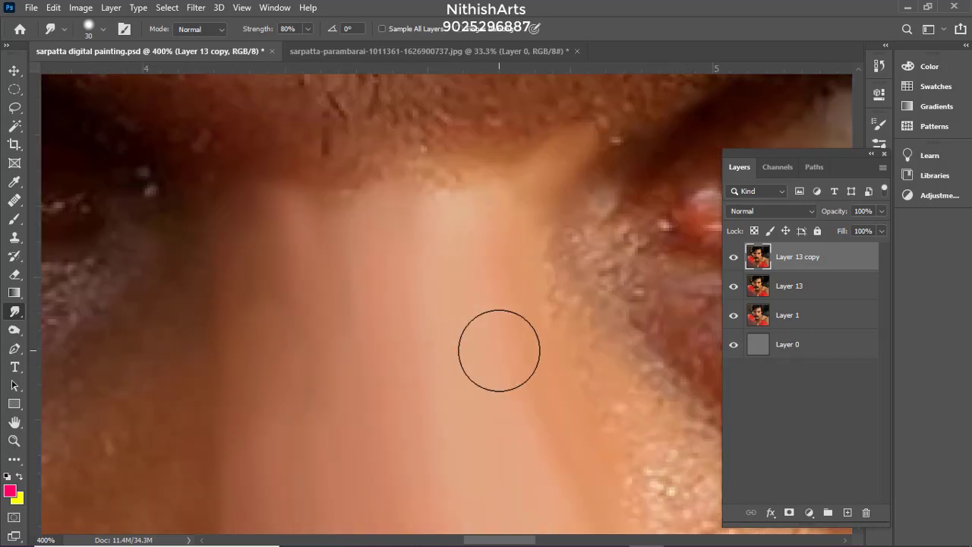
left_click_drag(487, 359, 463, 219)
left_click_drag(479, 416, 400, 164)
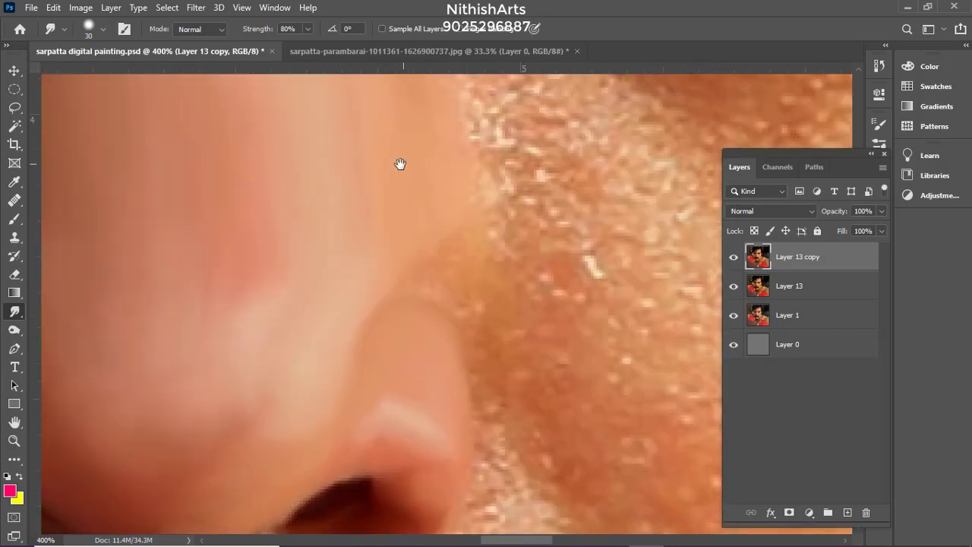
left_click_drag(476, 255, 484, 214)
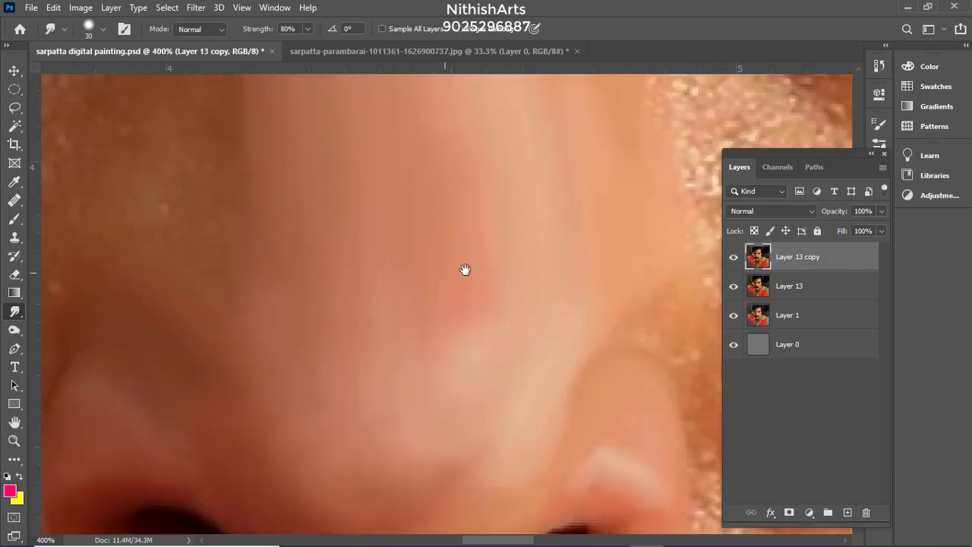
Save the document, set smudge strength to 70%, and smooth the brown skin beside the glove side of the nose below the eye
left_click_drag(464, 269, 759, 163)
mouse_move(468, 293)
left_mouse_down()
mouse_move(463, 363)
mouse_move(417, 205)
mouse_move(430, 293)
mouse_move(468, 259)
left_mouse_up()
key("7")
key("ctrl+s")
key("bracketleft")
key("bracketleft")
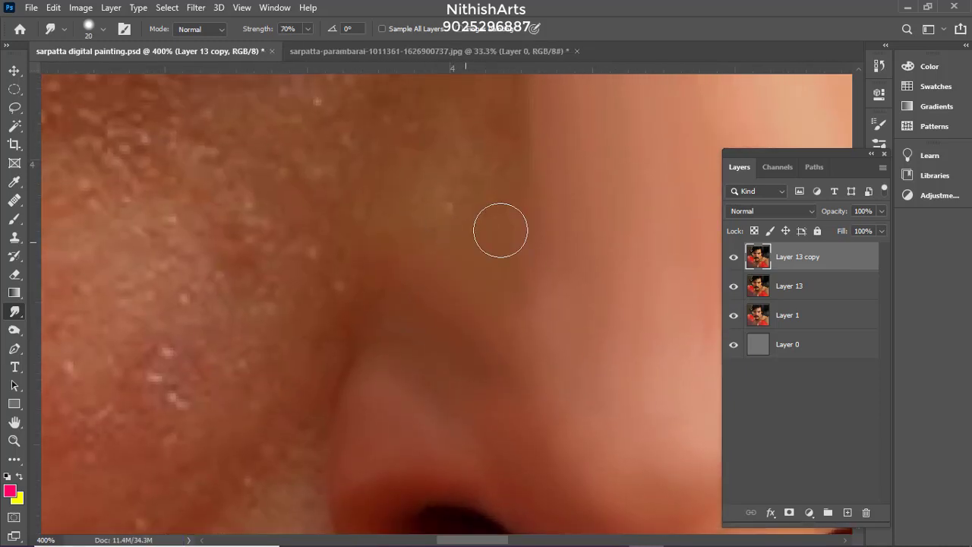
left_click_drag(501, 230, 524, 322)
key("bracketright")
scroll(476, 234, "up", 3)
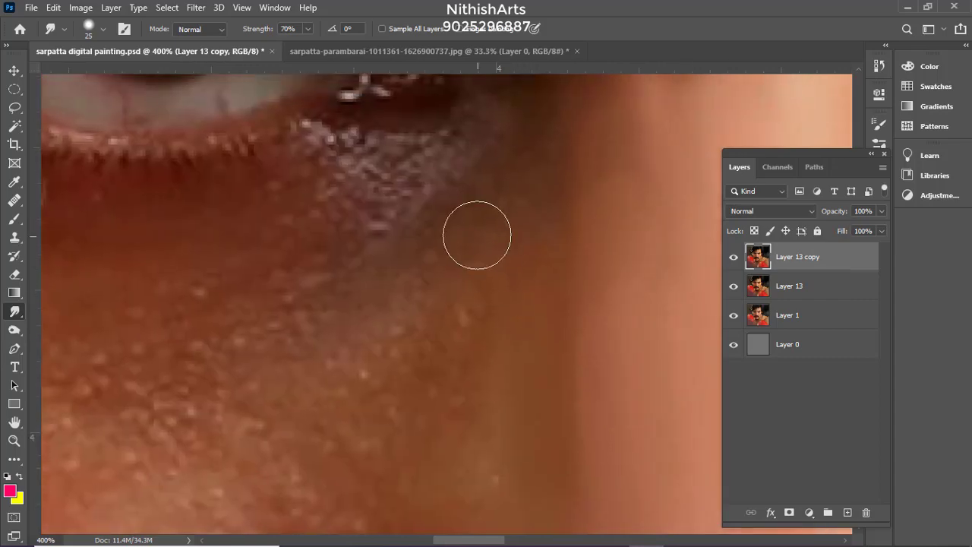
left_click_drag(489, 250, 512, 287)
Smudge a smooth diagonal band of skin from the inner corner of the farther eye down beside the nose
mouse_move(531, 441)
left_mouse_down()
mouse_move(590, 296)
mouse_move(281, 95)
left_mouse_up()
left_click_drag(532, 190, 447, 486)
left_click_drag(447, 196, 474, 279)
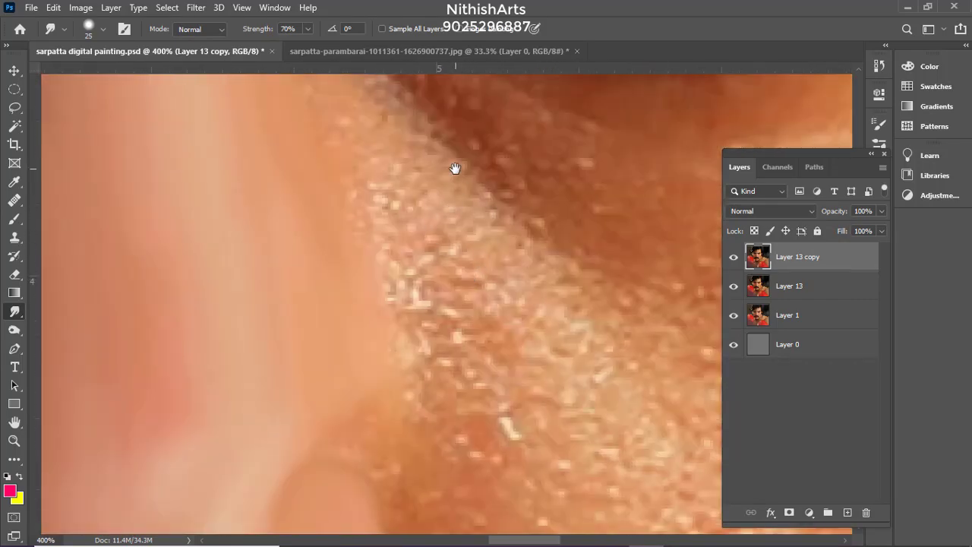
left_click_drag(455, 169, 484, 265)
mouse_move(384, 221)
left_mouse_down()
mouse_move(408, 270)
mouse_move(479, 325)
left_mouse_up()
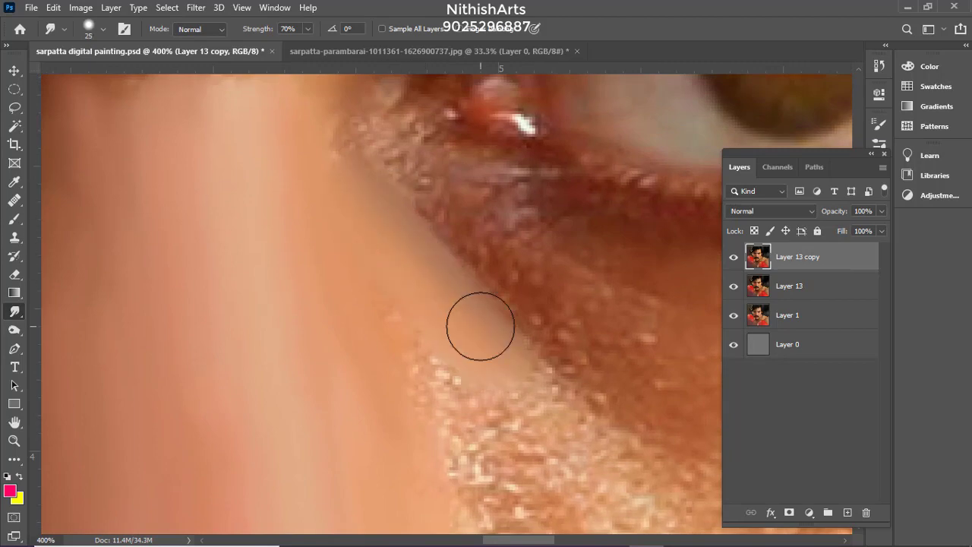
mouse_move(499, 364)
left_mouse_down()
mouse_move(473, 310)
mouse_move(529, 359)
left_mouse_up()
left_click_drag(424, 283, 378, 209)
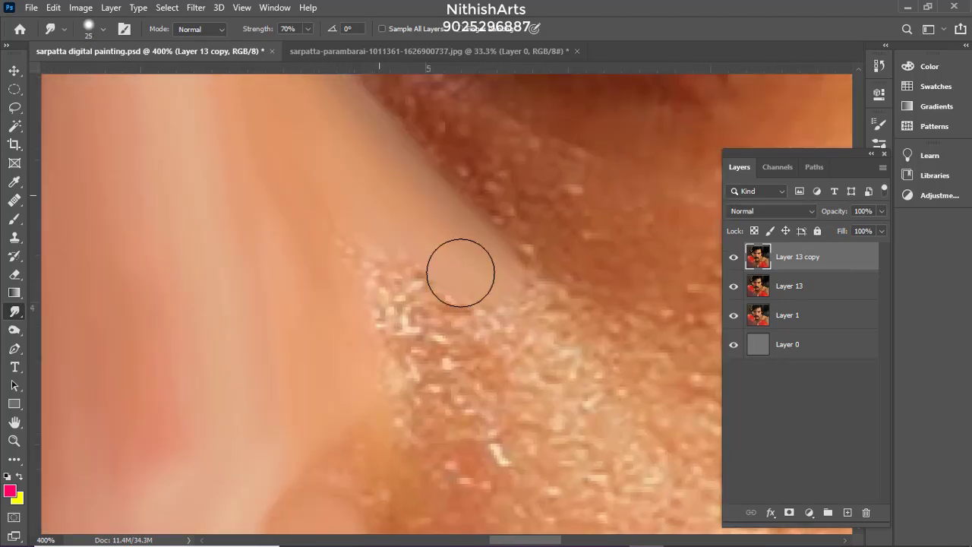
left_click_drag(460, 271, 486, 286)
Set smudge strength to 80% and extend the smooth band diagonally down onto the speckled cheek
left_click_drag(476, 332, 404, 74)
scroll(489, 161, "down", 4)
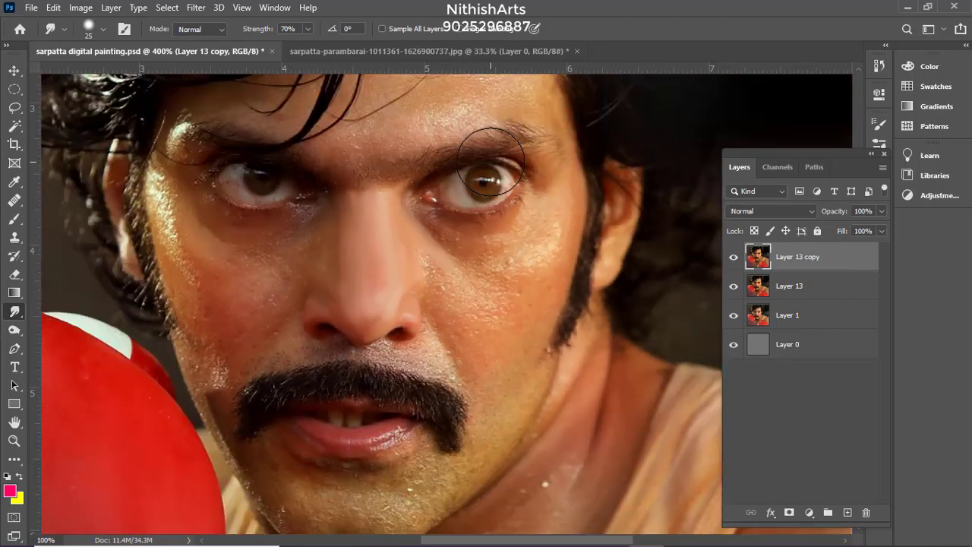
scroll(482, 159, "up", 3)
left_click_drag(399, 272, 422, 361)
scroll(417, 224, "up", 1)
left_click_drag(518, 216, 431, 151)
scroll(431, 150, "down", 1)
key("8")
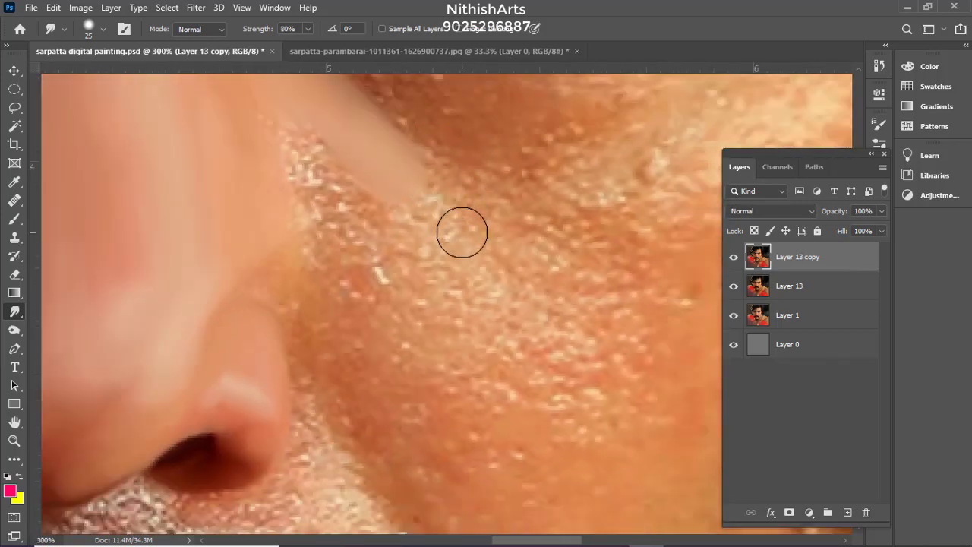
left_click_drag(416, 203, 444, 239)
mouse_move(438, 233)
left_mouse_down()
mouse_move(388, 208)
mouse_move(408, 229)
left_mouse_up()
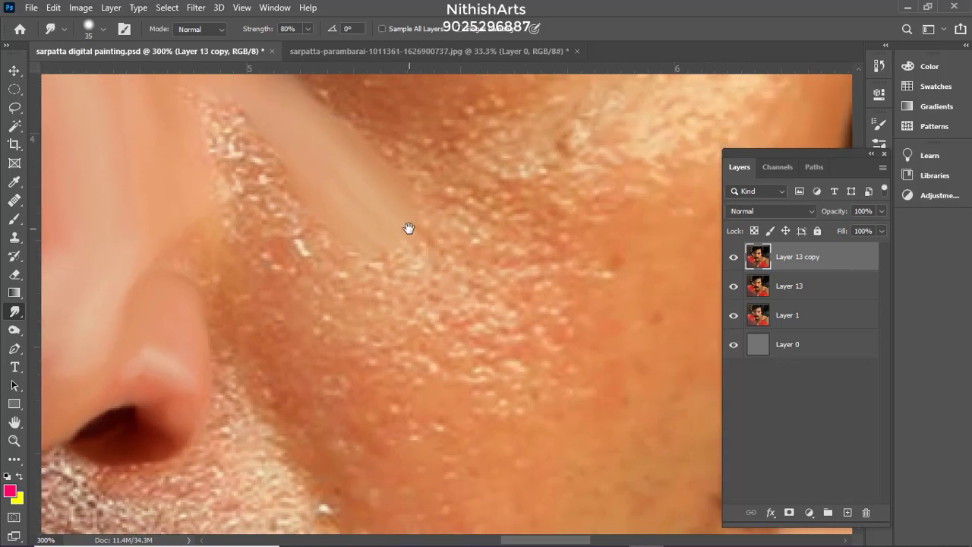
With a 35 px brush, widen the smooth band across the cheek and fill the speckled gap beside the nose bridge
scroll(395, 257, "right", 1)
scroll(372, 207, "down", 1)
left_click_drag(445, 258, 480, 284)
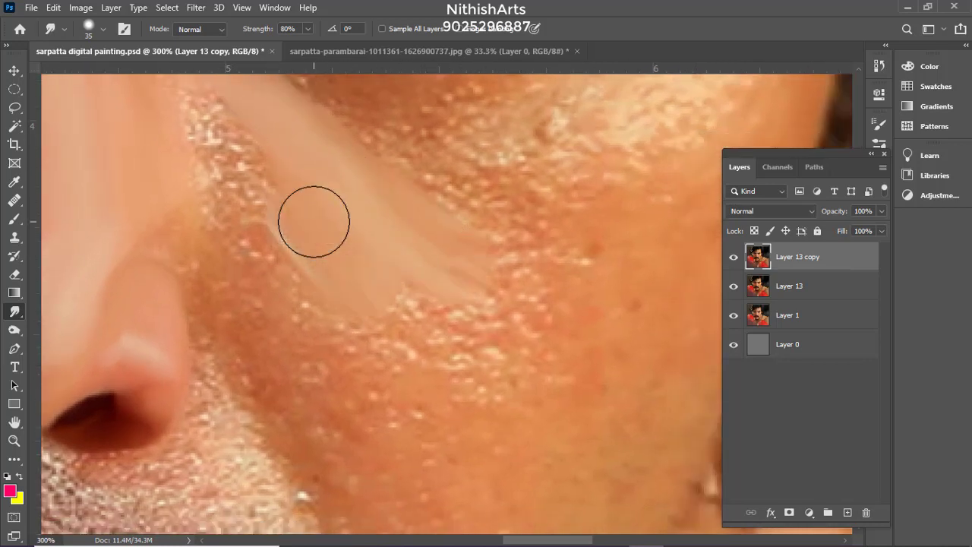
left_click_drag(314, 221, 398, 326)
mouse_move(248, 182)
left_mouse_down()
mouse_move(353, 254)
mouse_move(337, 223)
mouse_move(412, 291)
left_mouse_up()
mouse_move(304, 172)
left_mouse_down()
mouse_move(410, 313)
mouse_move(336, 165)
left_mouse_up()
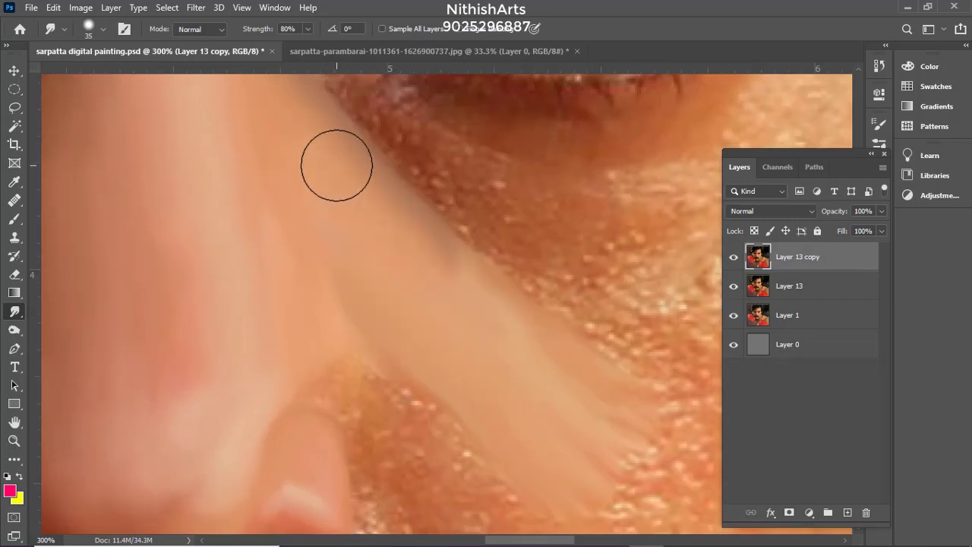
Smudge the orange-brown crease running down from the farther nose wing, and reduce the brush to 15 px for its edge
left_click_drag(453, 327, 445, 210)
scroll(425, 215, "up", 1)
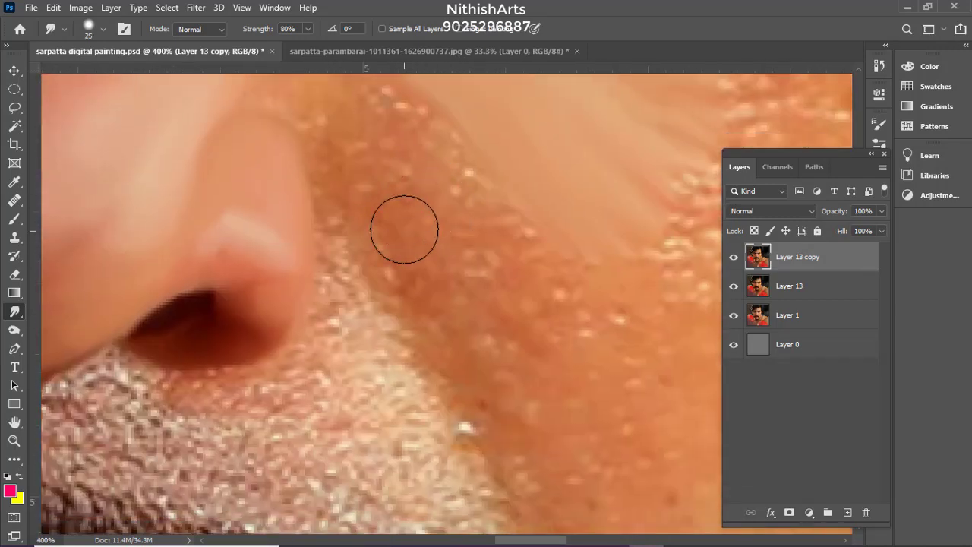
mouse_move(476, 353)
left_mouse_down()
mouse_move(432, 258)
mouse_move(484, 382)
left_mouse_up()
left_click_drag(429, 244, 494, 387)
key("[")
key("[")
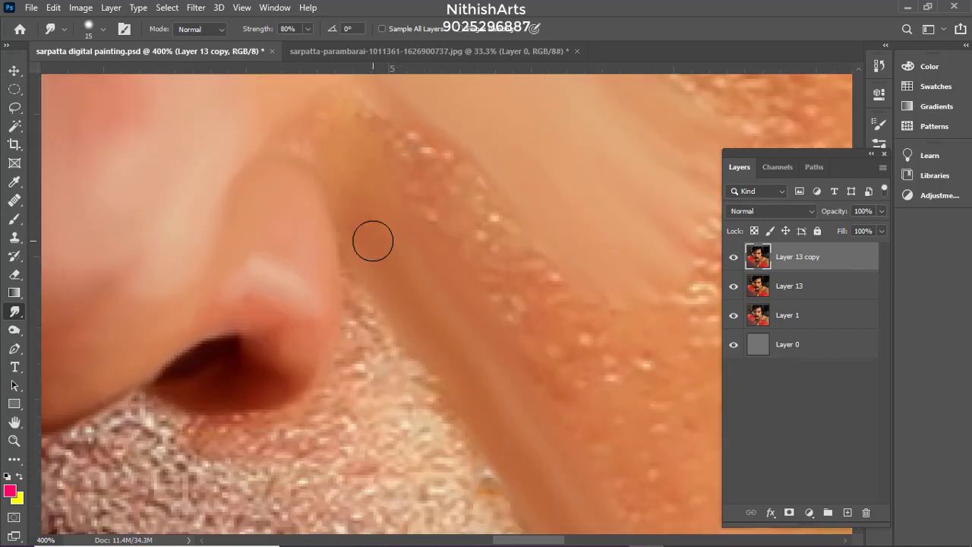
With the brush enlarged to 30–40 px, smudge the speckled cheek beside the nose crease into a smooth orange-brown area
key("]")
mouse_move(373, 241)
left_mouse_down()
mouse_move(329, 130)
mouse_move(369, 165)
mouse_move(463, 205)
mouse_move(480, 224)
mouse_move(467, 246)
left_mouse_up()
key("]")
key("]")
mouse_move(401, 232)
left_mouse_down()
mouse_move(377, 236)
mouse_move(362, 213)
left_mouse_up()
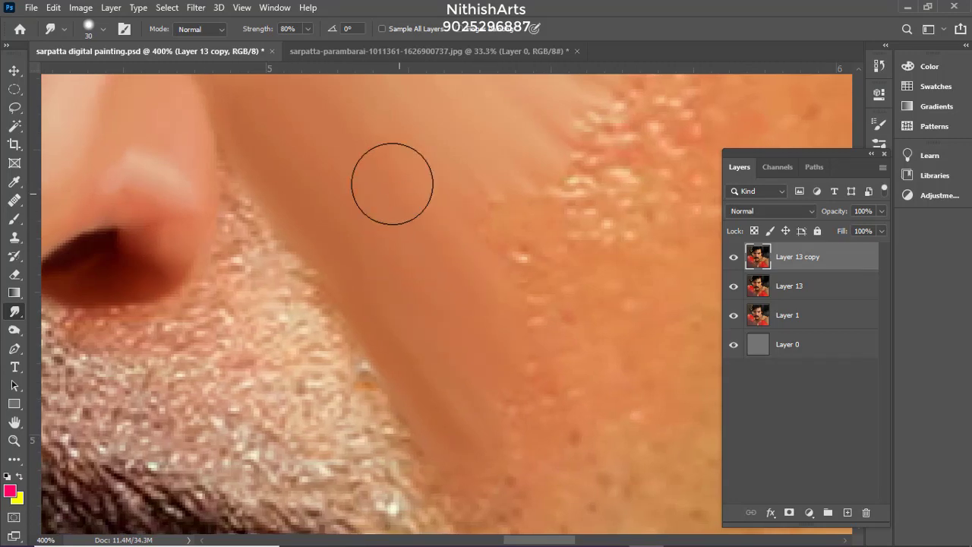
key("]")
key("]")
left_click_drag(414, 337, 494, 231)
mouse_move(504, 248)
left_mouse_down()
mouse_move(475, 243)
mouse_move(491, 269)
mouse_move(416, 214)
left_mouse_up()
With a 20–25 px brush, smudge a smooth band along the jaw edge from the sideburn down past the moustache
key("bracketleft")
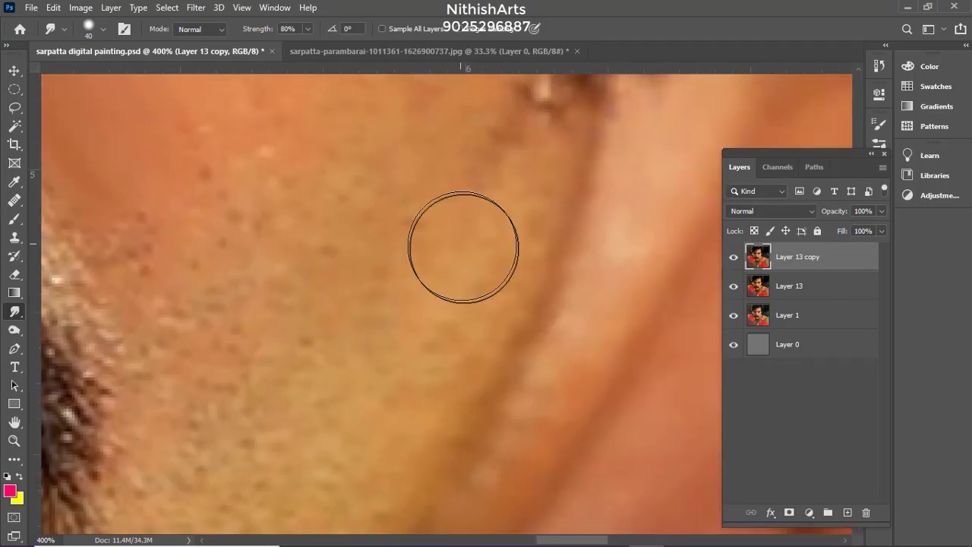
key("bracketleft")
key("bracketleft")
left_click_drag(527, 161, 484, 226)
key("bracketright")
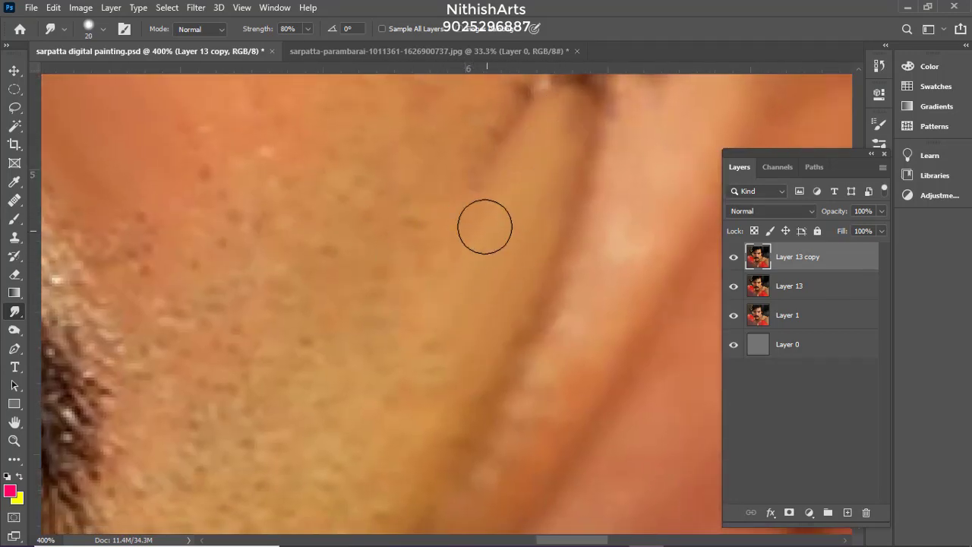
left_click_drag(346, 470, 473, 247)
mouse_move(431, 395)
left_mouse_down()
mouse_move(469, 297)
mouse_move(466, 269)
left_mouse_up()
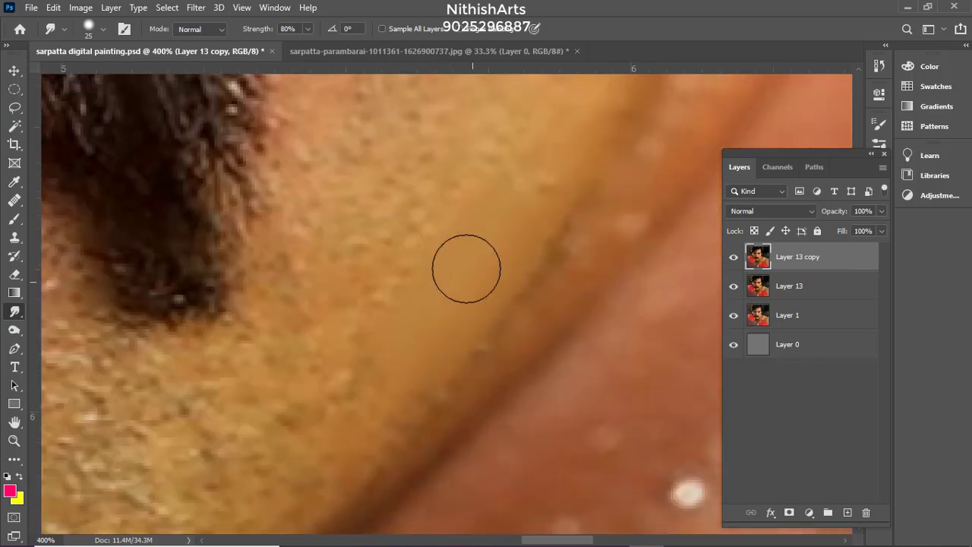
Enlarge the brush to 30 px and smooth the stubbled lower cheek between the moustache and the jaw edge
left_click_drag(518, 197, 444, 311)
key("bracketright")
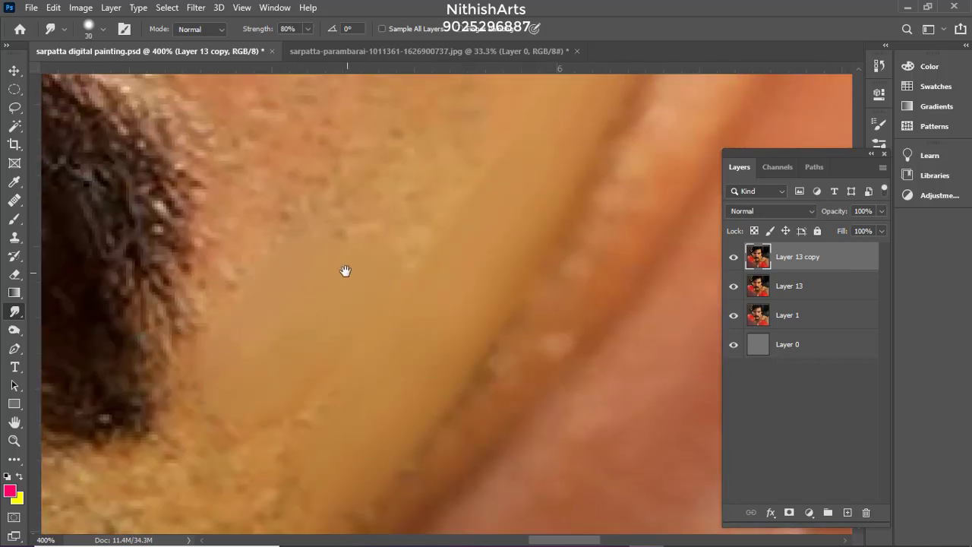
mouse_move(347, 271)
left_mouse_down()
mouse_move(397, 289)
mouse_move(412, 317)
left_mouse_up()
left_click_drag(462, 209, 417, 364)
left_click_drag(495, 194, 453, 324)
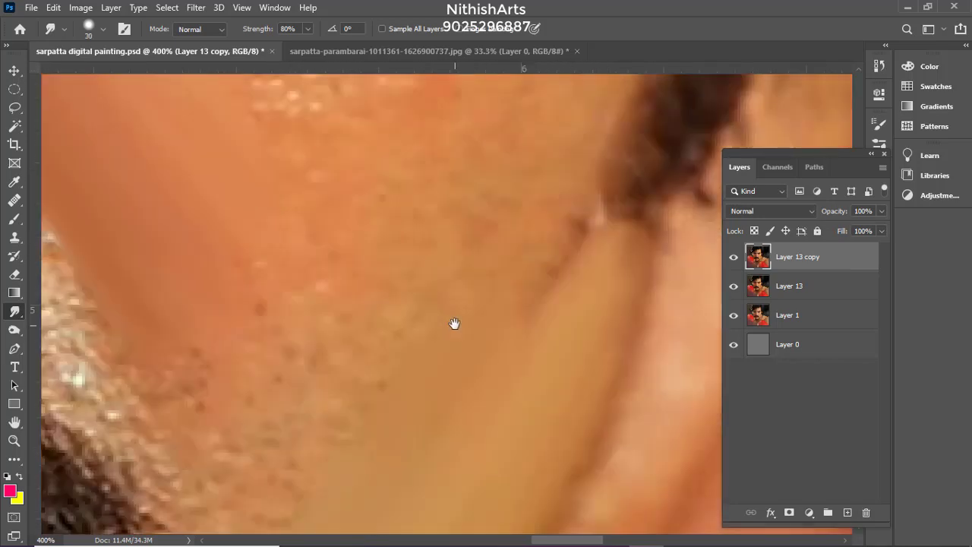
Smudge the blemished mid-cheek smooth between the nose crease and the sideburn with the 30 px brush
mouse_move(437, 283)
left_mouse_down()
mouse_move(492, 298)
mouse_move(534, 268)
left_mouse_up()
left_click_drag(534, 141, 503, 261)
left_click_drag(466, 305, 562, 191)
mouse_move(253, 362)
left_mouse_down()
mouse_move(349, 249)
mouse_move(303, 198)
mouse_move(360, 306)
mouse_move(430, 380)
mouse_move(534, 262)
mouse_move(441, 341)
left_mouse_up()
scroll(404, 278, "up", 1)
mouse_move(430, 255)
left_mouse_down()
mouse_move(441, 353)
mouse_move(482, 332)
mouse_move(421, 313)
left_mouse_up()
Smudge the side edge of the face along the hair into a smooth band up to the temple
left_click_drag(566, 210, 472, 293)
left_click_drag(561, 207, 550, 306)
mouse_move(341, 285)
left_mouse_down()
mouse_move(306, 259)
mouse_move(265, 253)
left_mouse_up()
left_click_drag(569, 249, 446, 324)
mouse_move(528, 271)
left_mouse_down()
mouse_move(496, 347)
mouse_move(503, 387)
mouse_move(490, 406)
mouse_move(519, 319)
mouse_move(512, 338)
mouse_move(540, 412)
left_mouse_up()
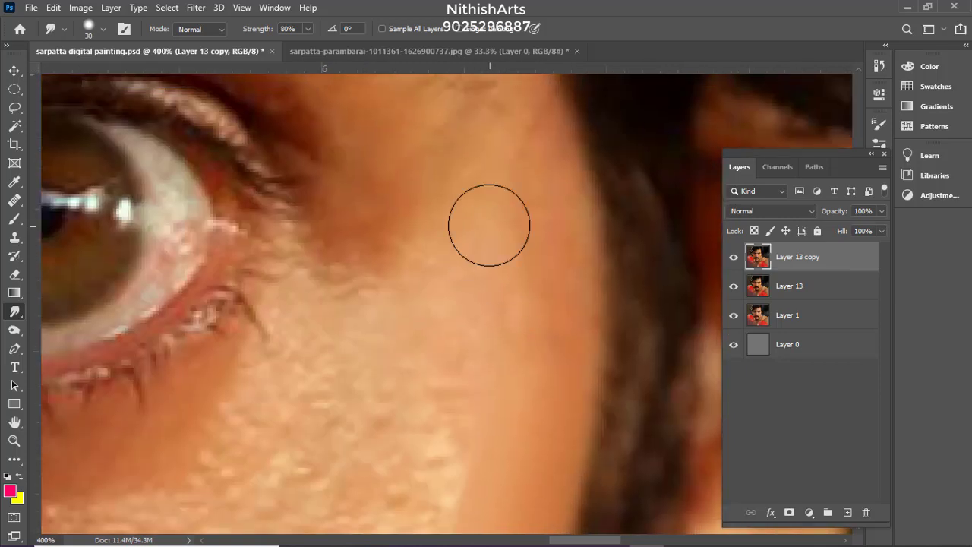
left_click_drag(549, 237, 531, 263)
With a 10–20 px brush, smooth the brown shadow between the outer eye corner and the eyebrow's tail
key("ctrl+s")
key("bracketleft")
left_click_drag(293, 203, 425, 259)
key("bracketright")
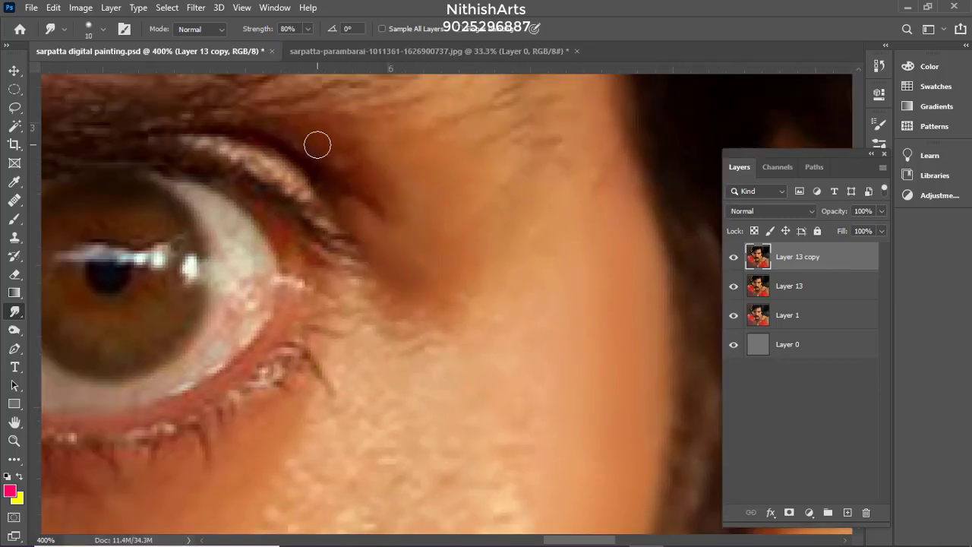
mouse_move(400, 171)
left_mouse_down()
mouse_move(466, 221)
mouse_move(421, 166)
mouse_move(375, 167)
left_mouse_up()
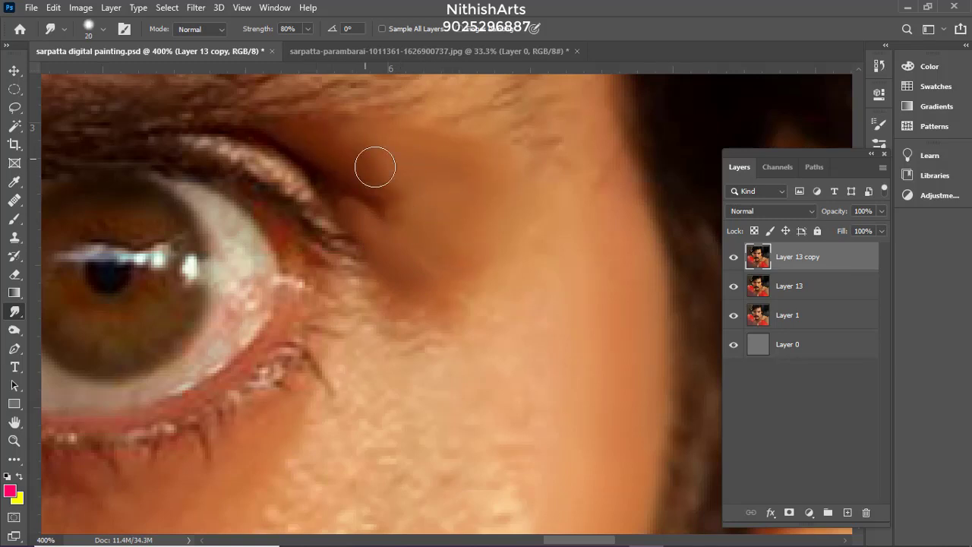
key("bracketleft")
key("bracketright")
With a 25 px brush, smudge the textured skin between the outer eye corner and the temple smooth
mouse_move(498, 292)
left_mouse_down()
mouse_move(542, 265)
mouse_move(538, 310)
mouse_move(560, 271)
left_mouse_up()
left_click_drag(559, 400, 541, 272)
left_click_drag(343, 321, 413, 212)
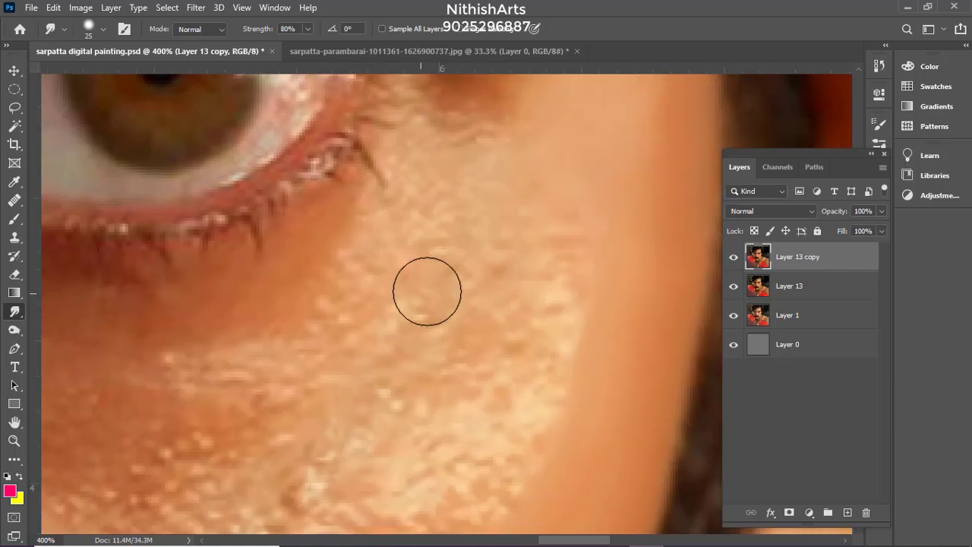
mouse_move(427, 291)
left_mouse_down()
mouse_move(471, 213)
mouse_move(526, 180)
left_mouse_up()
left_click_drag(554, 289, 575, 209)
left_click_drag(540, 249, 566, 351)
left_click_drag(368, 363, 443, 217)
Reduce the brush to 20 px and smudge the pale skin below the outer lower lashes smooth
key("bracketleft")
key("bracketleft")
left_click_drag(317, 310, 263, 298)
key("bracketright")
key("ctrl+z")
left_click_drag(438, 278, 393, 368)
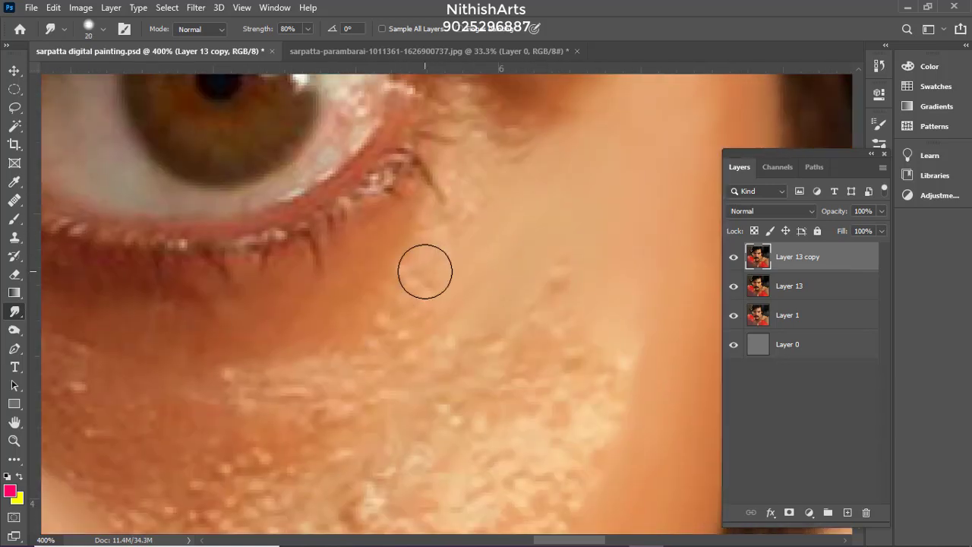
mouse_move(402, 300)
left_mouse_down()
mouse_move(441, 250)
mouse_move(524, 191)
left_mouse_up()
left_click_drag(471, 255, 417, 349)
With a brush of about 10 px, smooth the skin beside the outer lashes and draw the brown eye-corner shadow into a point
key("bracketleft")
key("bracketleft")
key("bracketright")
mouse_move(388, 314)
left_mouse_down()
mouse_move(418, 228)
mouse_move(409, 196)
left_mouse_up()
left_click_drag(442, 230, 425, 194)
left_click_drag(427, 294, 416, 198)
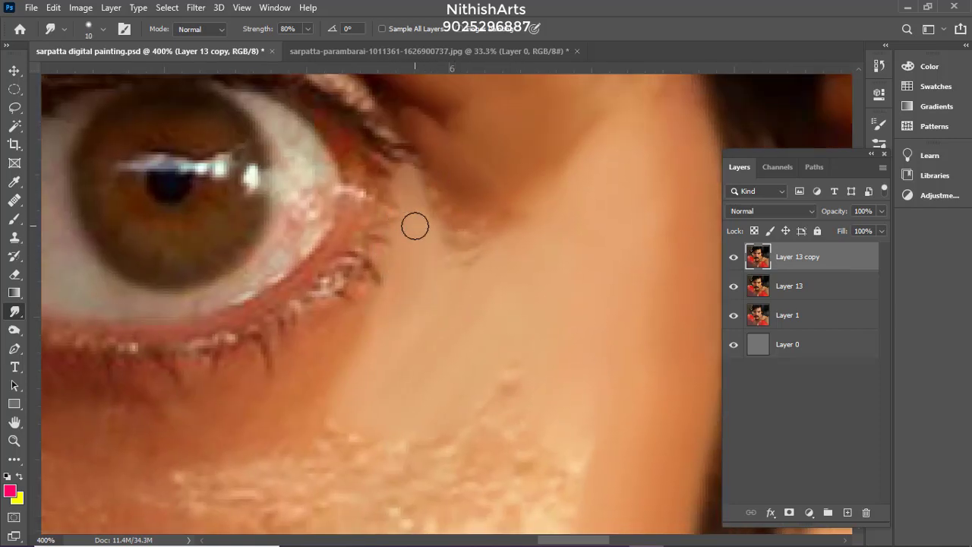
key("bracketright")
mouse_move(452, 226)
left_mouse_down()
mouse_move(473, 251)
mouse_move(486, 247)
mouse_move(489, 274)
left_mouse_up()
key("bracketright")
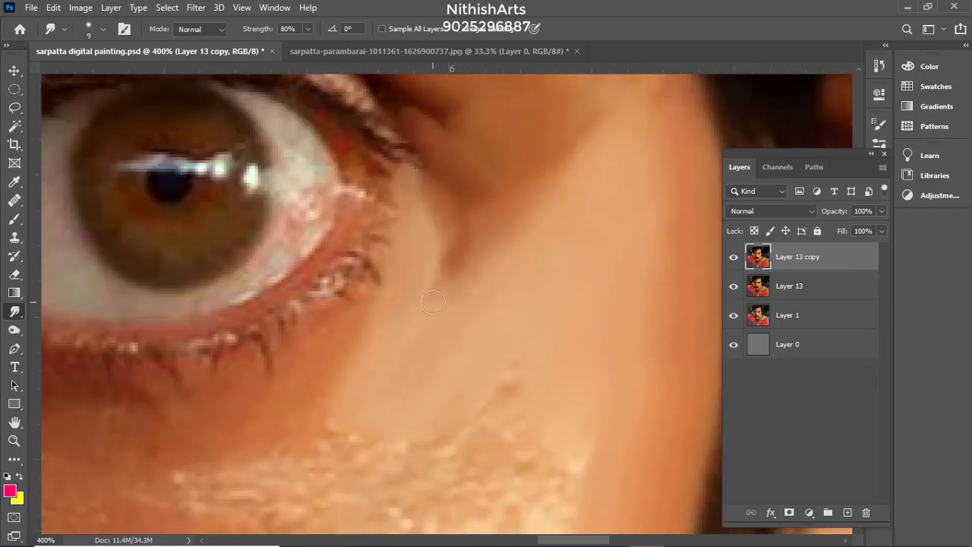
With a 15–20 px brush, smudge the reddish-brown skin below the inner eye corner smooth along the nose edge
scroll(475, 227, "down", 3)
scroll(267, 262, "left", 3)
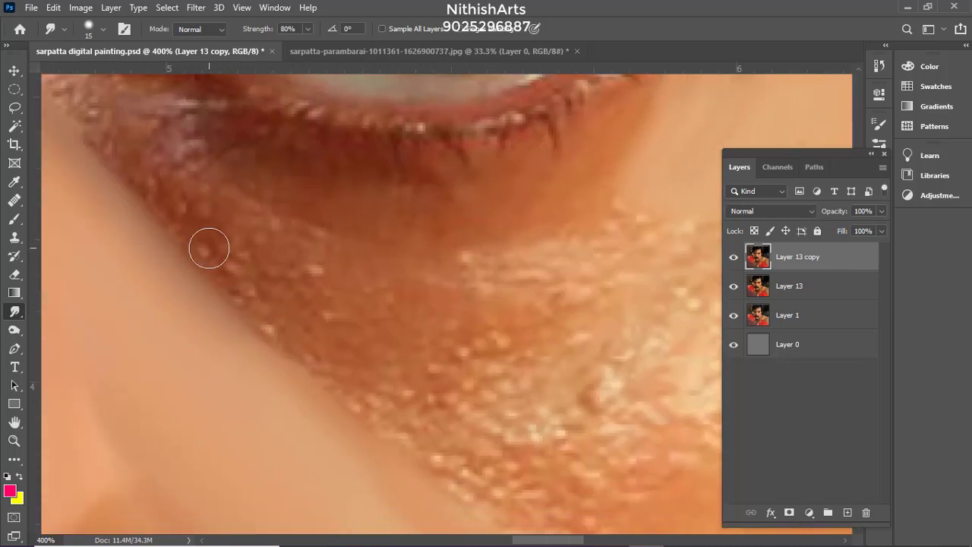
key("bracketright")
scroll(275, 288, "up", 2)
scroll(275, 288, "left", 3)
key("bracketright")
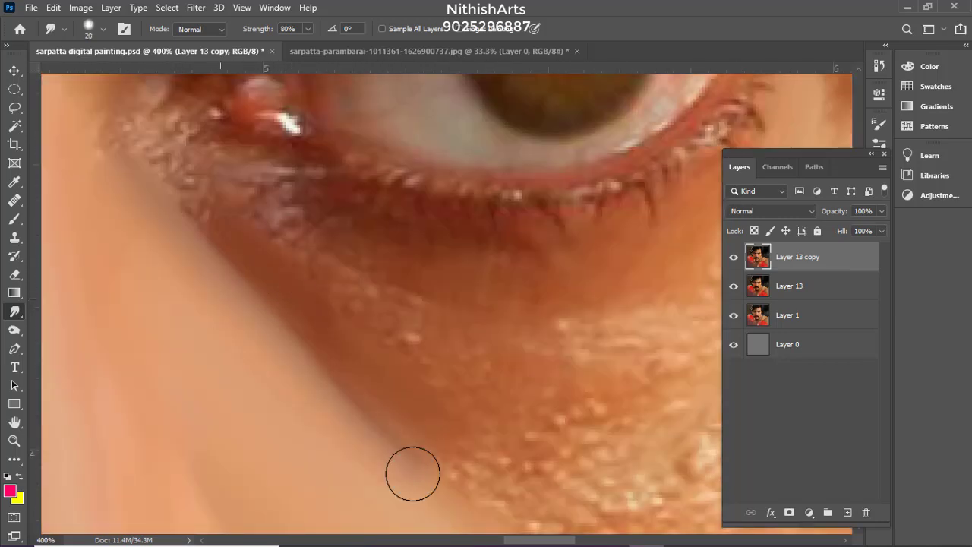
scroll(374, 316, "down", 2)
scroll(375, 316, "right", 3)
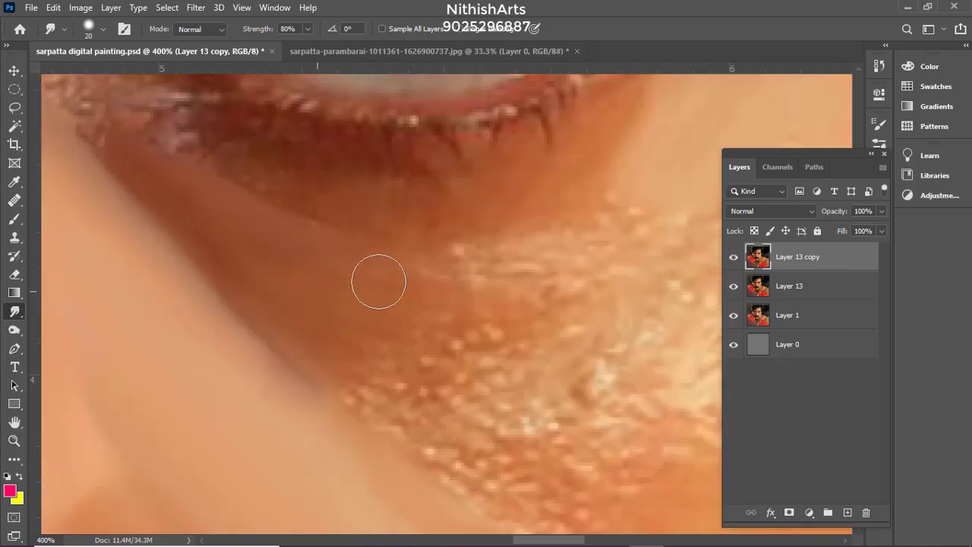
With a 25 px brush, blend the brown under-eye band outward into the light skin of the outer cheek
left_click_drag(504, 283, 613, 232)
key("bracketright")
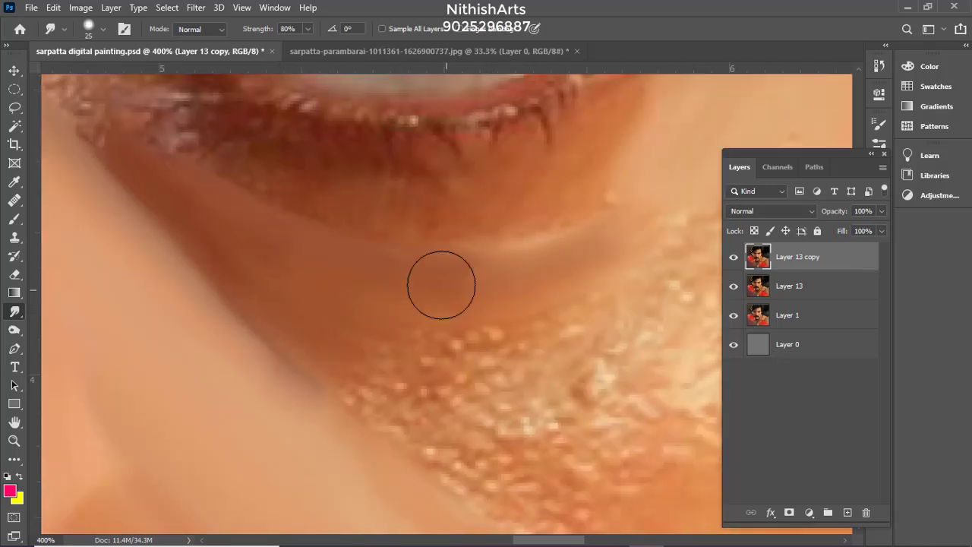
left_click_drag(419, 283, 575, 223)
key("ctrl+s")
key("ctrl+z")
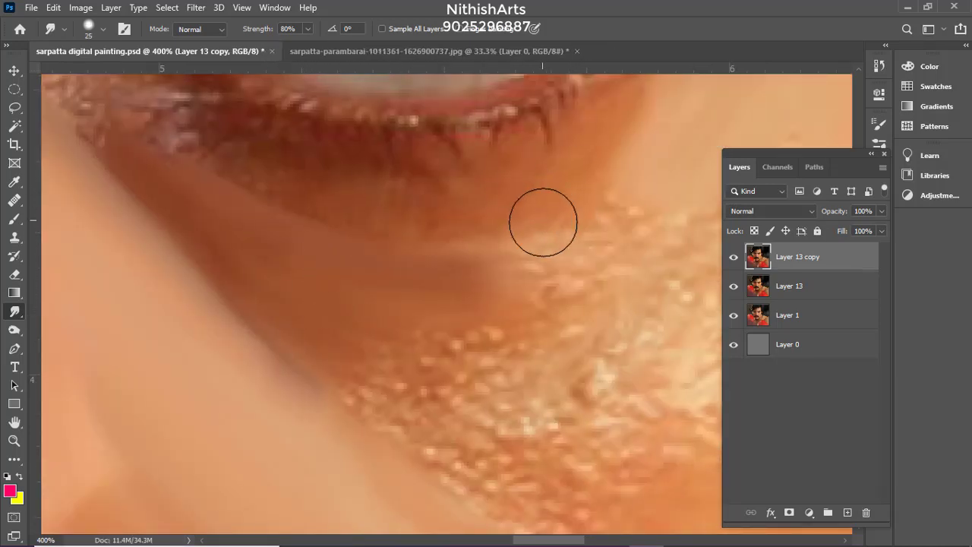
key("bracketright")
key("bracketright")
scroll(521, 265, "right", 3)
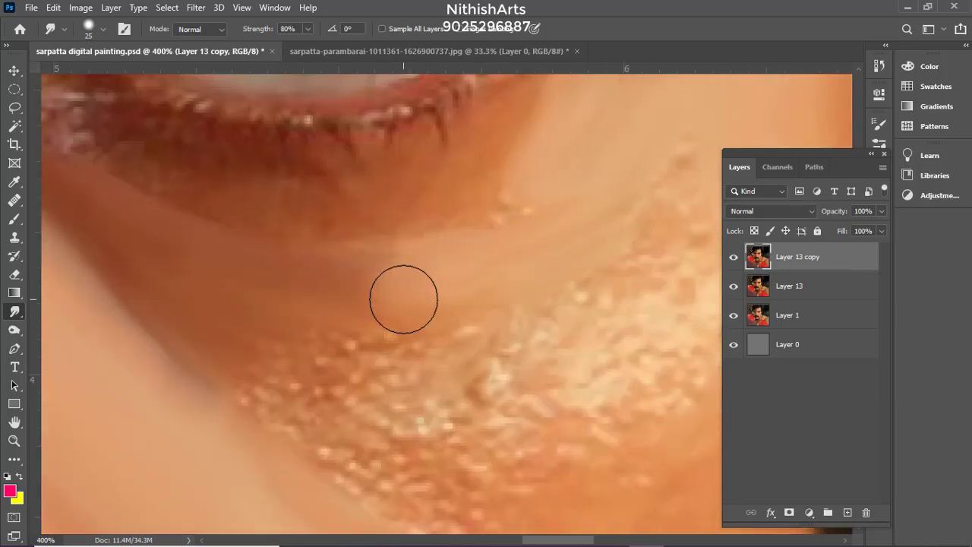
left_click_drag(280, 294, 323, 295)
left_click_drag(607, 307, 493, 208)
Reduce the brush to 15 px and smudge the dark shadow directly under the lower lashes smooth
left_click_drag(302, 89, 481, 273)
key("bracketleft")
key("bracketleft")
key("bracketleft")
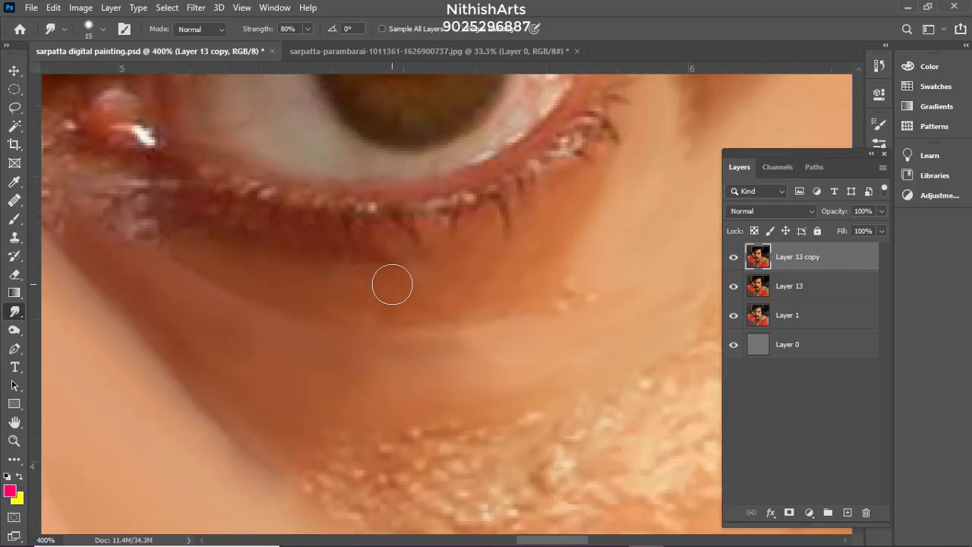
left_click_drag(391, 285, 381, 280)
key("bracketright")
key("bracketright")
left_click_drag(345, 351, 415, 347)
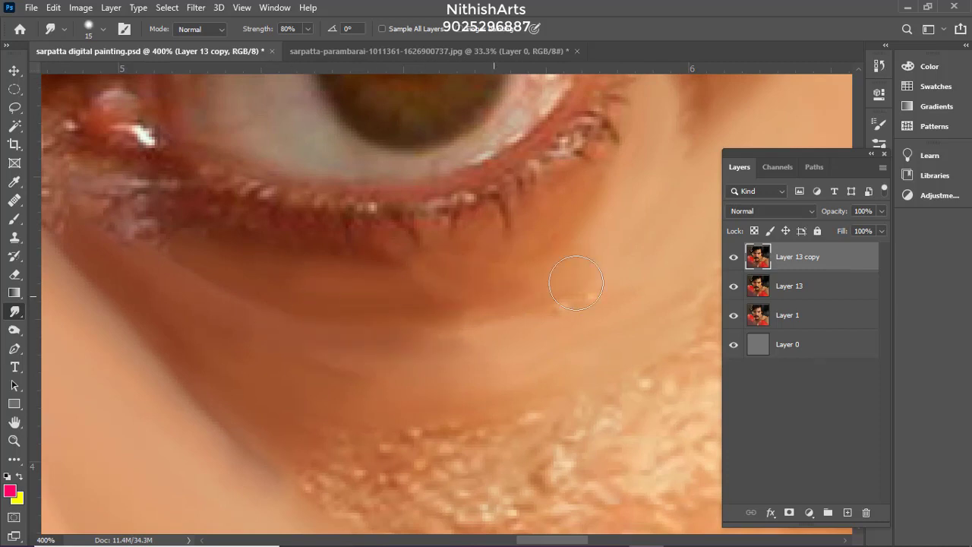
Smudge away the outer lower lash tips and blend the under-eye shadow outward, enlarging the brush to 20 px
left_click_drag(576, 283, 460, 334)
left_click_drag(471, 259, 600, 199)
key("bracketright")
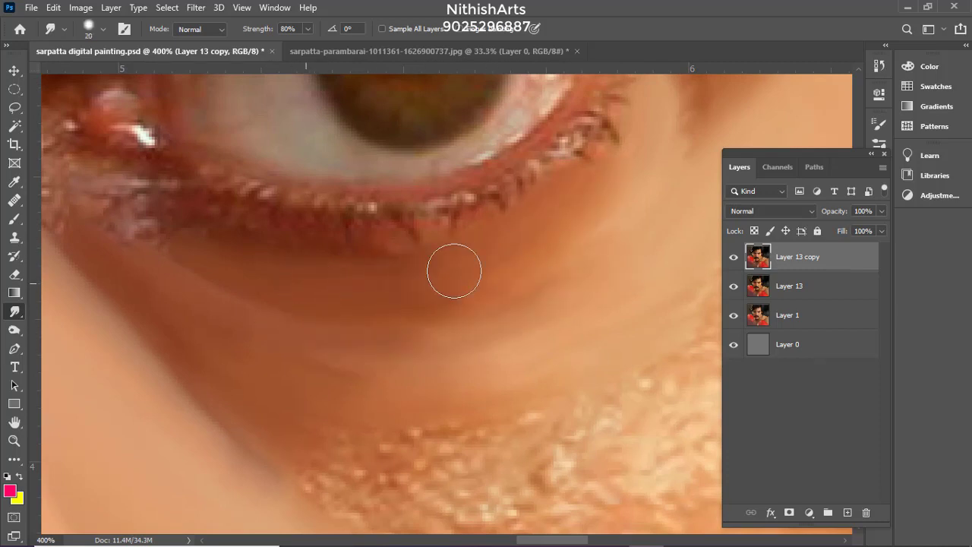
mouse_move(454, 271)
left_mouse_down()
mouse_move(491, 285)
mouse_move(572, 253)
left_mouse_up()
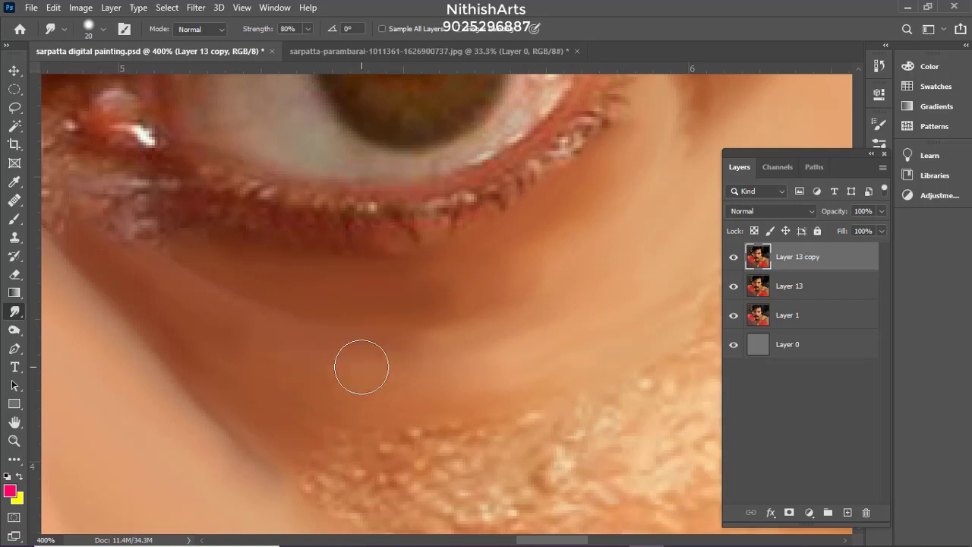
Pull the brown under-eye tone down into the upper edge of the speckled cheekbone patch with the 20 px brush
mouse_move(409, 305)
left_mouse_down()
mouse_move(380, 232)
mouse_move(378, 150)
left_mouse_up()
mouse_move(257, 263)
left_mouse_down()
mouse_move(349, 291)
mouse_move(274, 194)
left_mouse_up()
scroll(227, 250, "up", 3)
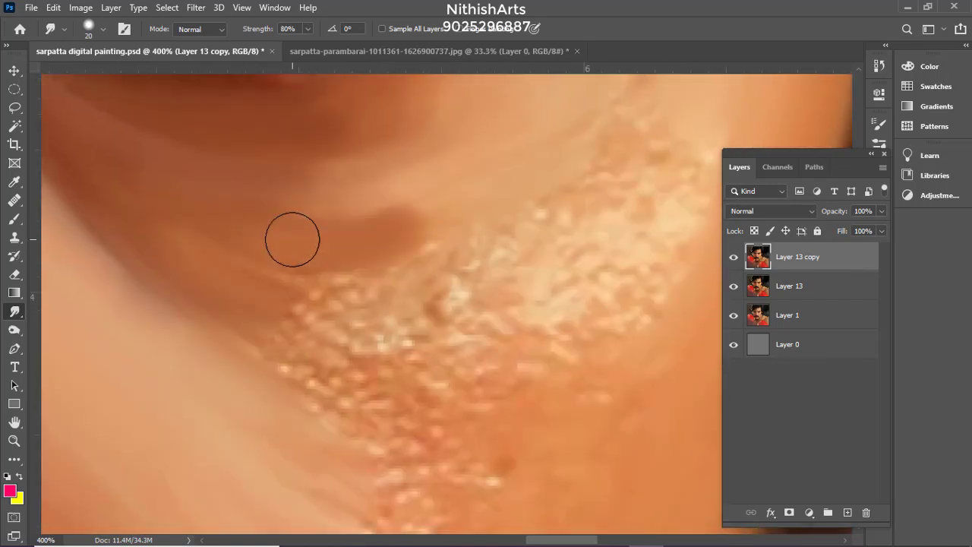
scroll(372, 220, "right", 2)
scroll(383, 243, "up", 3)
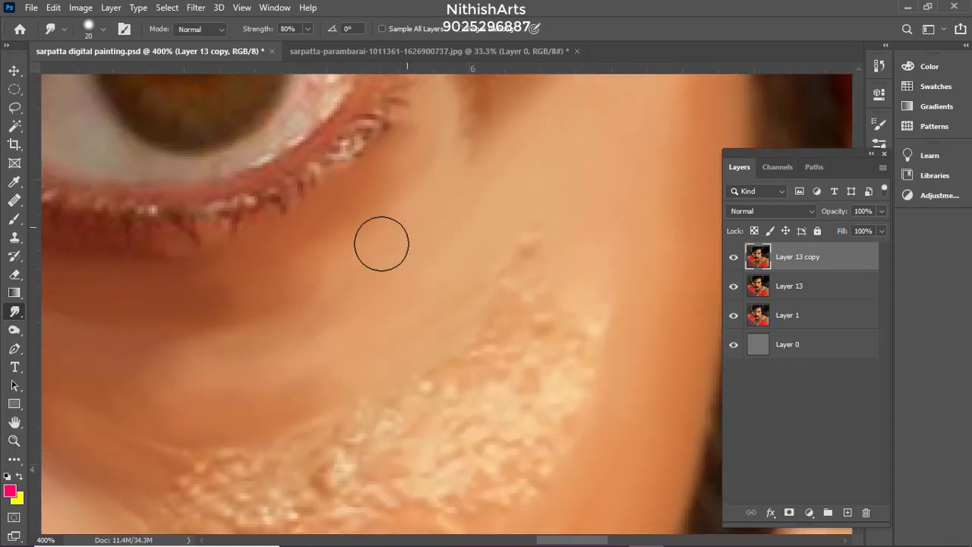
Enlarge the brush and smudge the remaining speckled cheekbone patch into smooth skin from the nose side to the face edge
scroll(523, 220, "down", 5)
key("bracketright")
left_click_drag(501, 284, 568, 243)
mouse_move(461, 202)
left_mouse_down()
mouse_move(449, 272)
mouse_move(472, 301)
mouse_move(529, 329)
mouse_move(424, 280)
mouse_move(522, 208)
left_mouse_up()
mouse_move(288, 305)
left_mouse_down()
mouse_move(343, 327)
mouse_move(453, 275)
mouse_move(372, 304)
mouse_move(364, 278)
mouse_move(417, 345)
left_mouse_up()
mouse_move(354, 422)
left_mouse_down()
mouse_move(303, 301)
mouse_move(293, 308)
left_mouse_up()
mouse_move(279, 297)
left_mouse_down()
mouse_move(300, 310)
mouse_move(475, 251)
mouse_move(443, 249)
mouse_move(531, 237)
mouse_move(516, 240)
mouse_move(589, 266)
mouse_move(590, 277)
mouse_move(446, 347)
mouse_move(469, 389)
mouse_move(424, 270)
mouse_move(354, 276)
mouse_move(317, 307)
mouse_move(393, 248)
mouse_move(462, 228)
left_mouse_up()
With a 30–40 px brush, blend the smudged tones of the central cheek down toward the sideburn
key("bracketright")
key("bracketright")
scroll(590, 218, "down", 2)
scroll(590, 217, "left", 1)
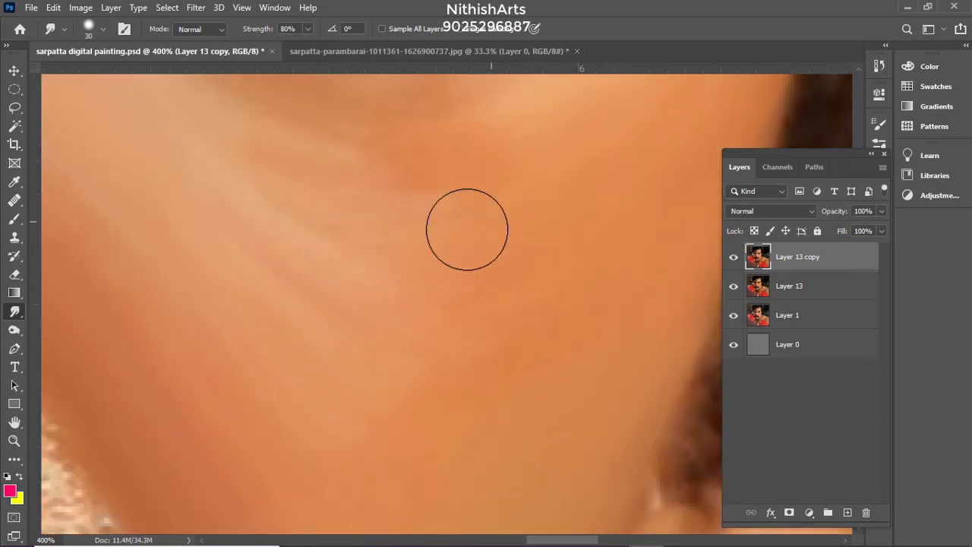
key("bracketright")
key("bracketleft")
left_click_drag(494, 341, 466, 235)
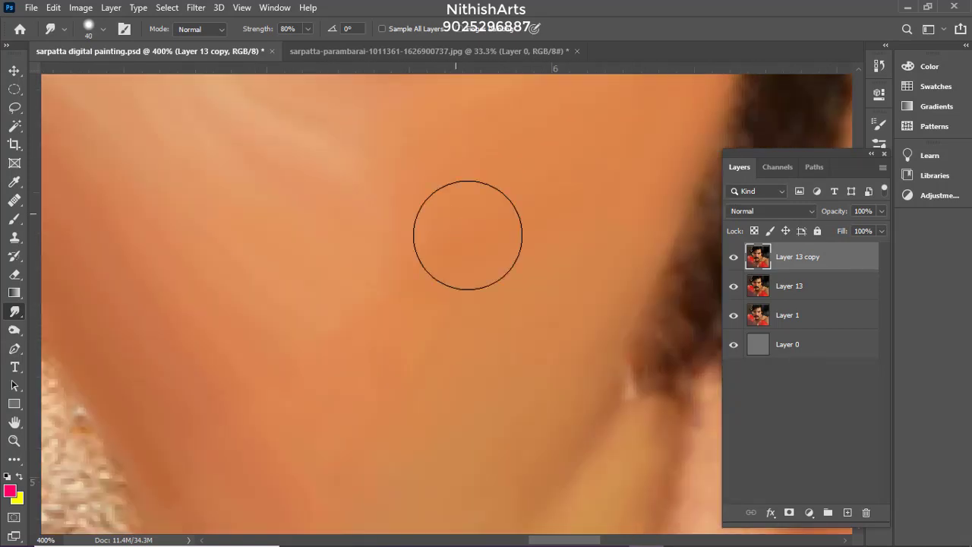
left_click_drag(545, 121, 563, 256)
left_click_drag(393, 230, 438, 221)
Reduce the brush to 25 px, set its hardness to 56%, and blend the curved cheek fold below the under-eye shadow
key("bracketleft")
key("bracketleft")
left_click_drag(249, 219, 319, 265)
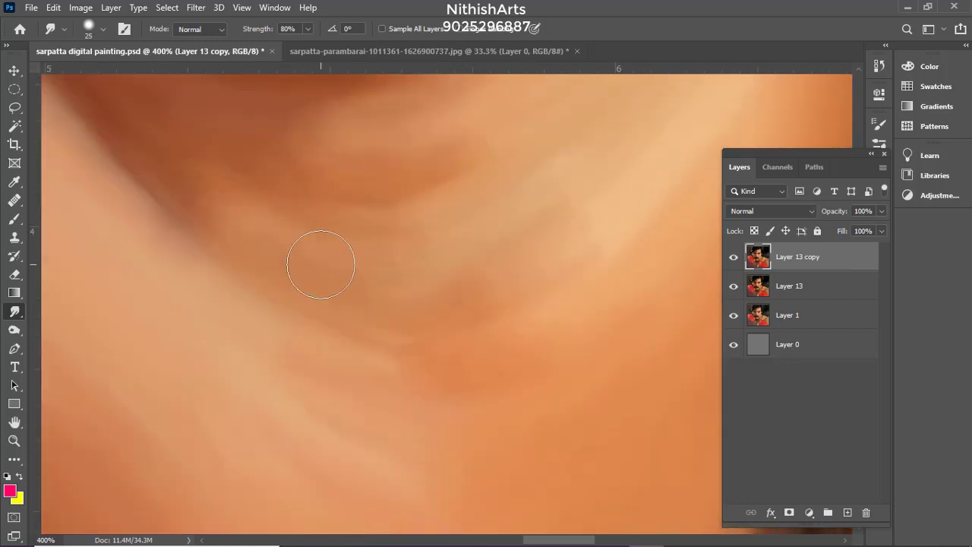
right_click(332, 220)
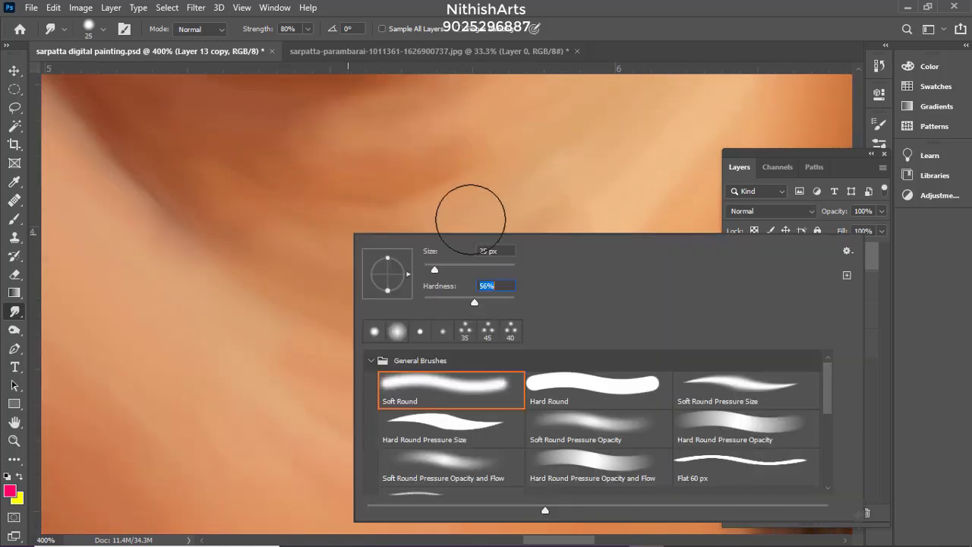
left_click_drag(244, 227, 332, 271)
key("bracketright")
left_click_drag(485, 260, 567, 201)
key("ctrl+z")
left_click_drag(274, 303, 226, 243)
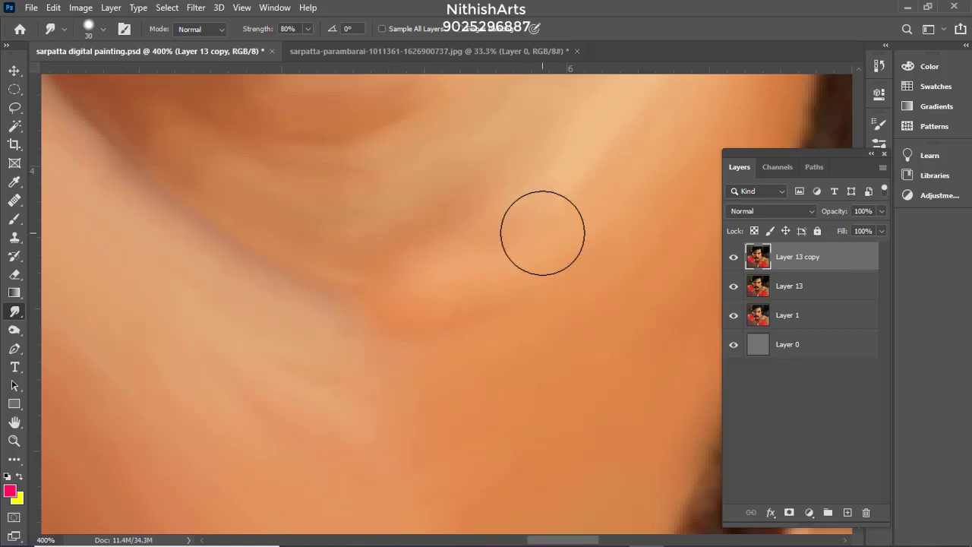
Blend the pale cheekbone highlight below the outer eye into a soft diagonal band
scroll(418, 305, "up", 2)
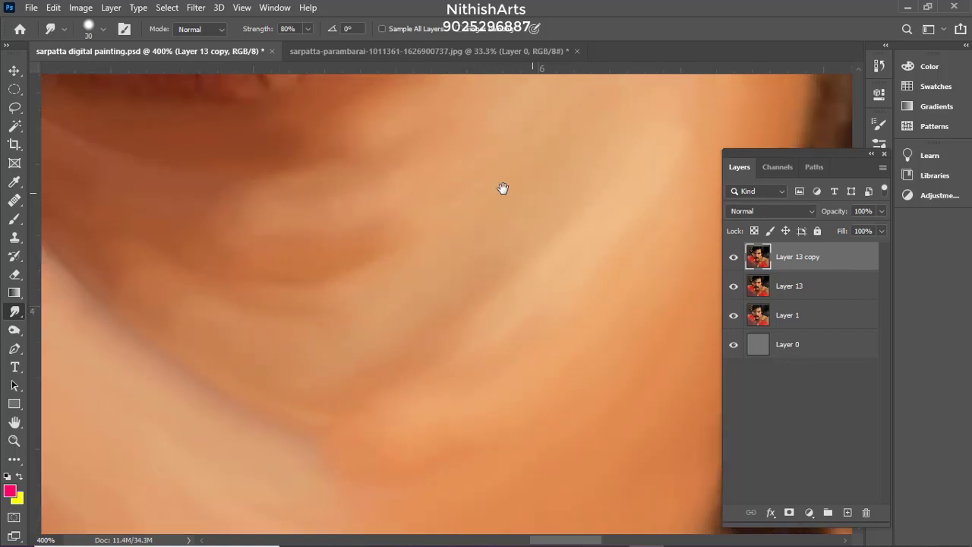
left_click_drag(503, 188, 507, 274)
key("bracketright")
key("bracketright")
mouse_move(645, 179)
left_mouse_down()
mouse_move(567, 283)
mouse_move(494, 185)
left_mouse_up()
key("bracketleft")
key("bracketright")
With a 25–30 px brush, smooth the skin along the hair edge from the temple down to the cheekbone
scroll(517, 190, "up", 3)
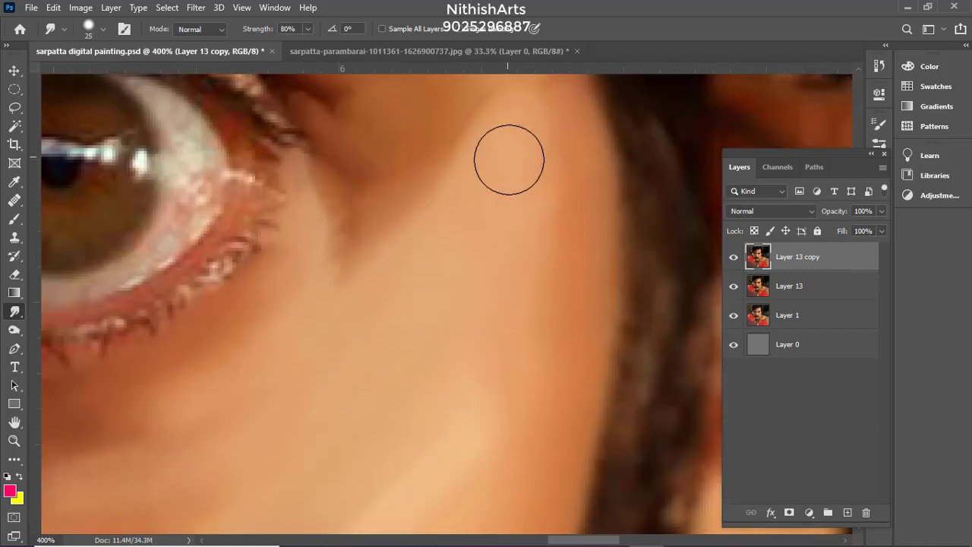
left_click_drag(536, 289, 564, 227)
left_click_drag(535, 410, 540, 282)
left_click_drag(518, 336, 538, 211)
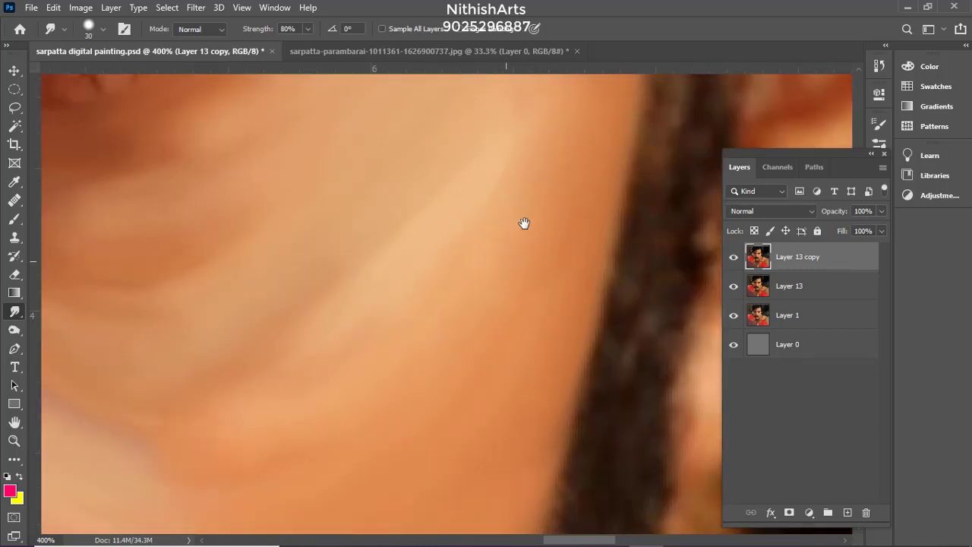
Blend the cheekbone highlight and cheek tones toward the nose with a 30 px brush, and reduce the brush to 8 px at the nose wing
left_click_drag(422, 402, 454, 288)
left_click_drag(536, 164, 577, 273)
left_click_drag(420, 318, 564, 179)
left_click_drag(326, 303, 495, 196)
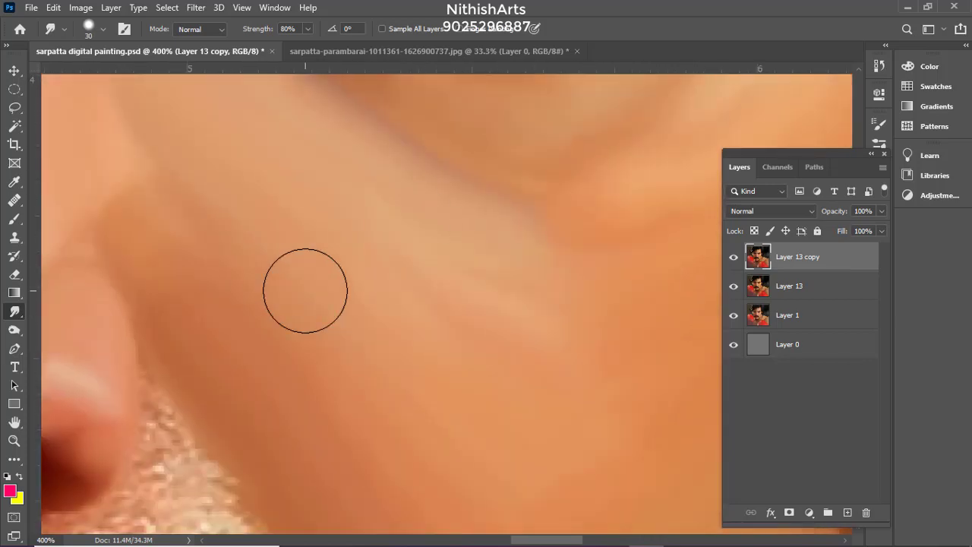
scroll(378, 247, "left", 6)
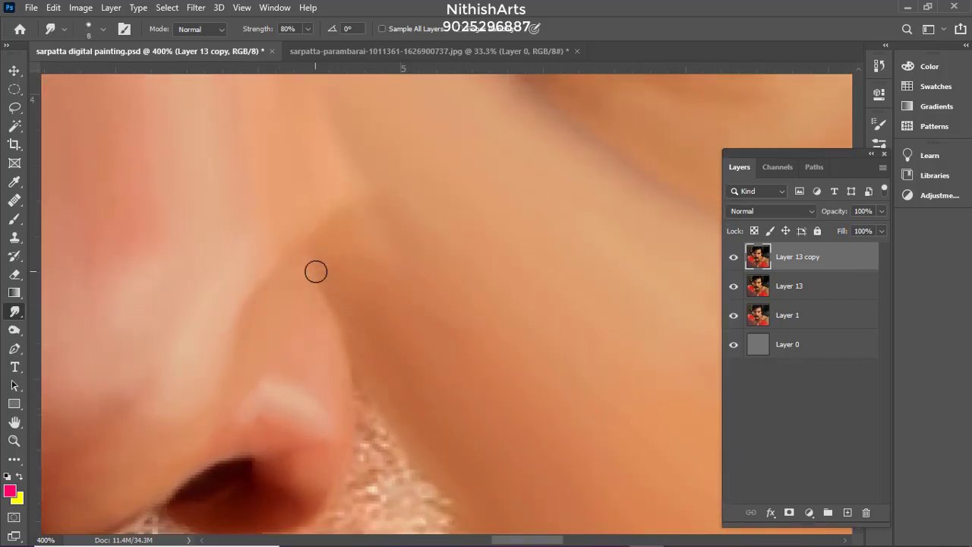
With a 20 px brush, smooth the cheek skin beside the nose wing down along the upper-lip stubble edge
scroll(411, 288, "down", 5)
scroll(258, 213, "right", 4)
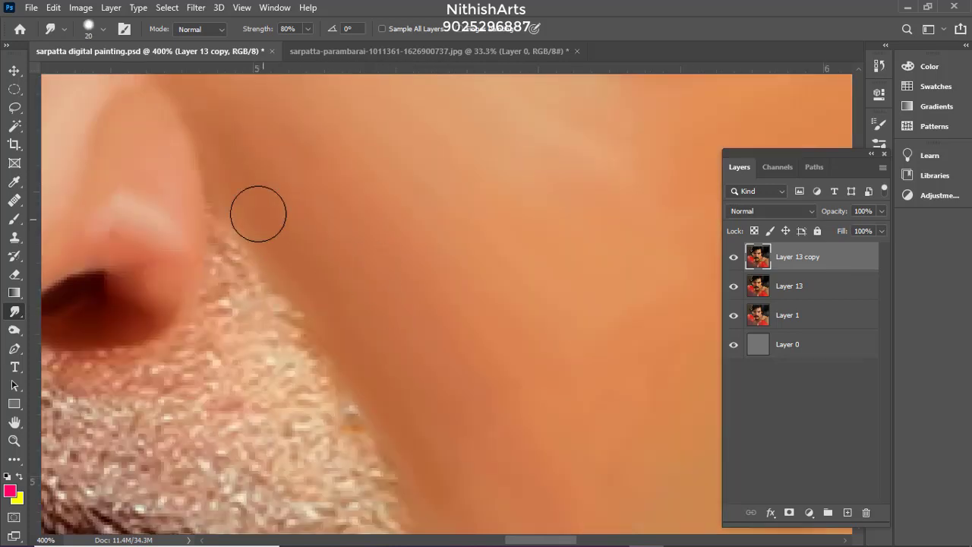
left_click_drag(338, 329, 285, 184)
left_click_drag(261, 123, 314, 221)
left_click_drag(531, 471, 322, 152)
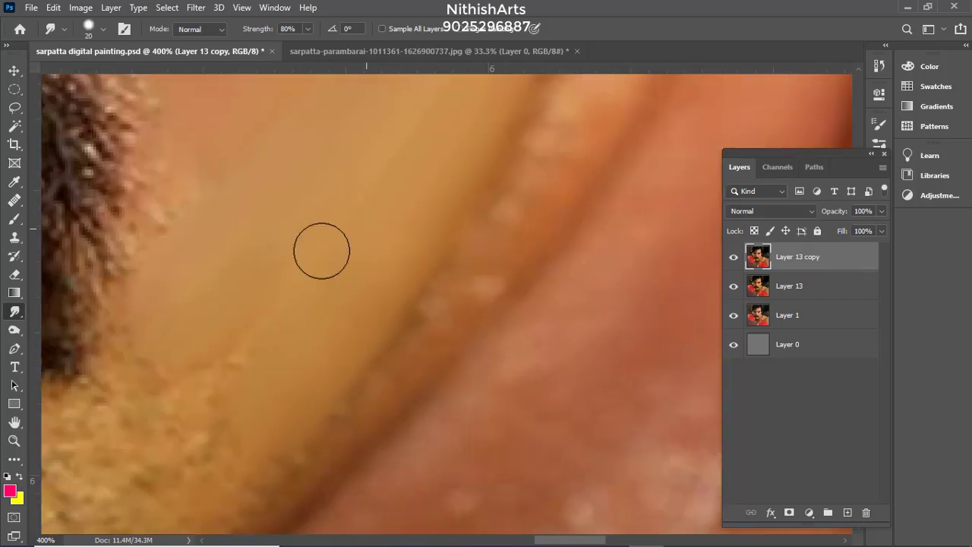
Blend the lower cheek between the moustache and the jaw edge with a 20–30 px brush
left_click_drag(276, 394, 328, 278)
left_click_drag(328, 279, 403, 330)
left_click_drag(293, 358, 321, 265)
left_click_drag(401, 211, 339, 308)
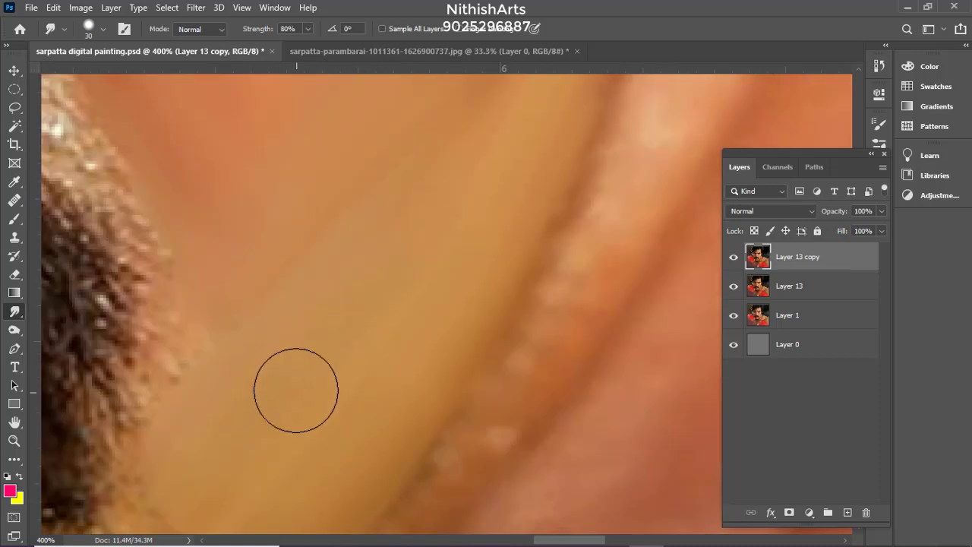
left_click_drag(295, 390, 426, 299)
With a 25 px brush, blend the orange and yellow cheek tones from the sideburn tip down to the moustache side
key("bracketleft")
scroll(447, 253, "up", 3)
scroll(447, 252, "right", 1)
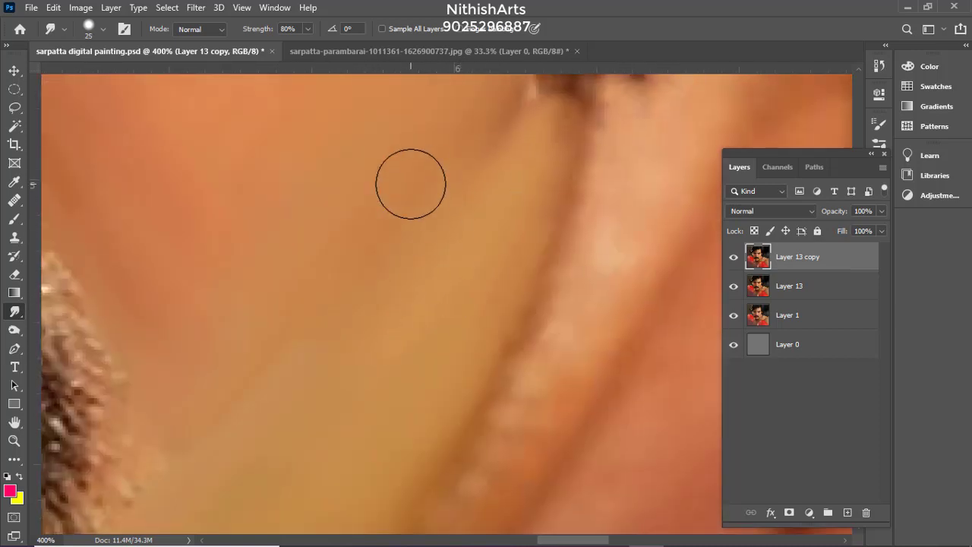
left_click_drag(516, 193, 548, 127)
key("bracketright")
left_click_drag(265, 456, 334, 342)
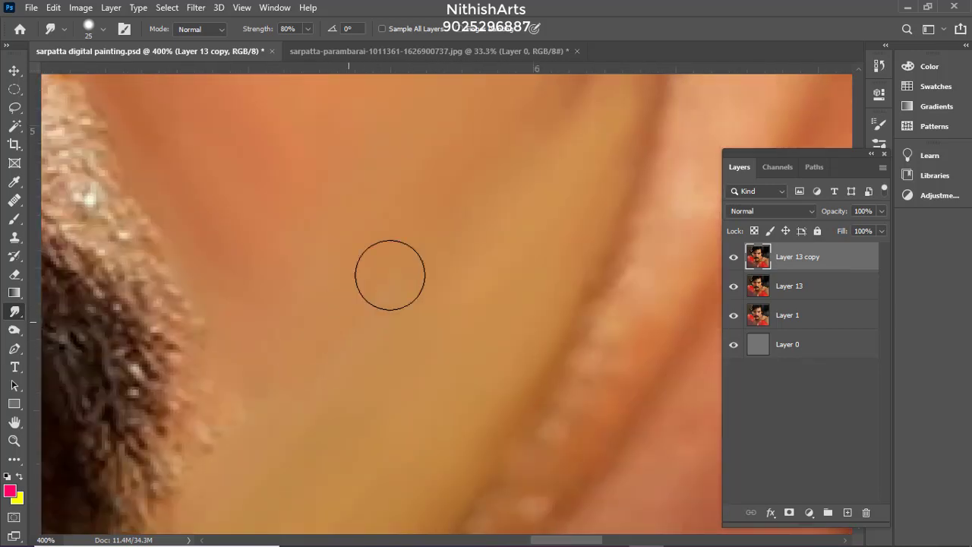
left_click_drag(284, 380, 393, 223)
left_click_drag(380, 456, 420, 320)
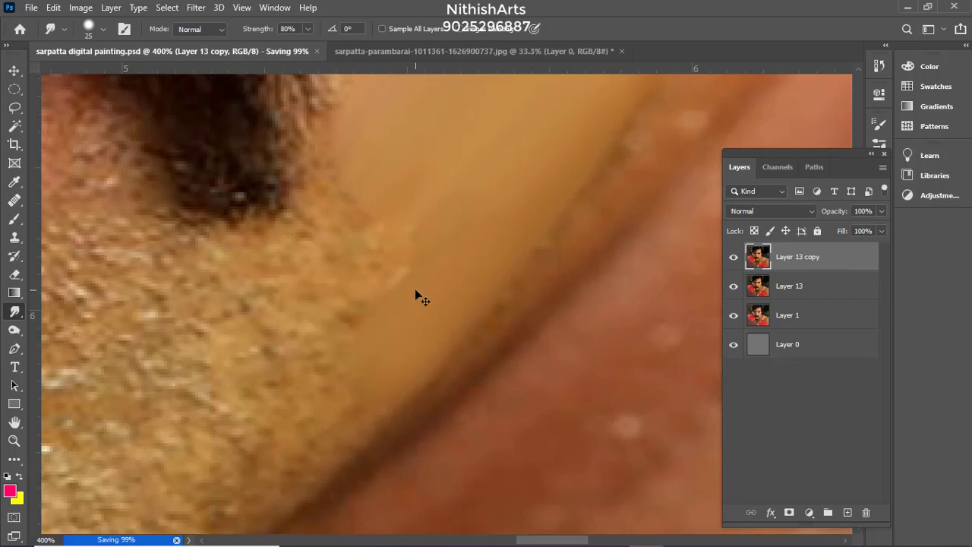
Compare the whole portrait with Layer 13 copy hidden and shown
key("ctrl+minus")
key("ctrl+minus")
key("ctrl+minus")
key("ctrl+minus")
key("ctrl+minus")
key("ctrl+minus")
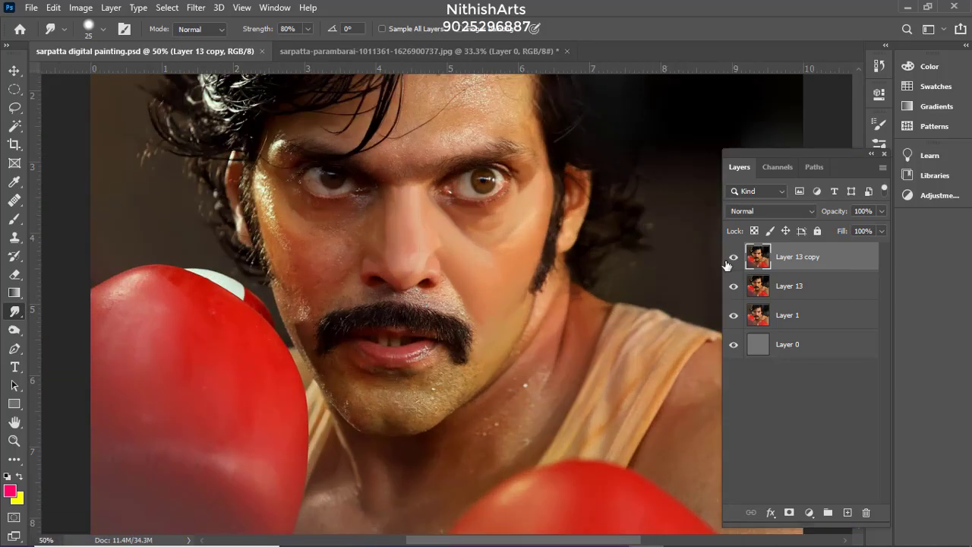
left_click(733, 258)
left_click(732, 259)
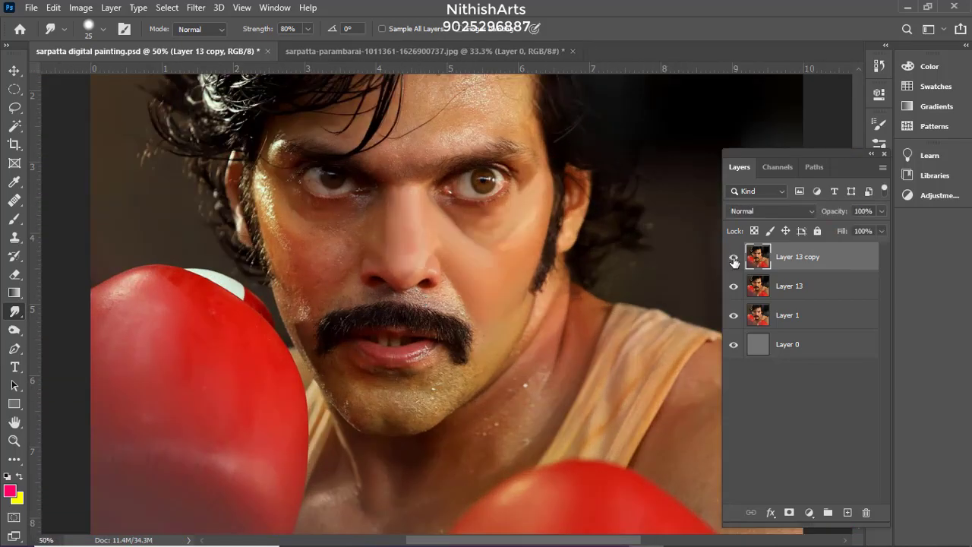
left_click(734, 259)
Save the document and smudge the shirt-coloured gap between the red glove and the jaw with a 15 px brush
left_click_drag(512, 251, 542, 209)
scroll(432, 259, "up", 3)
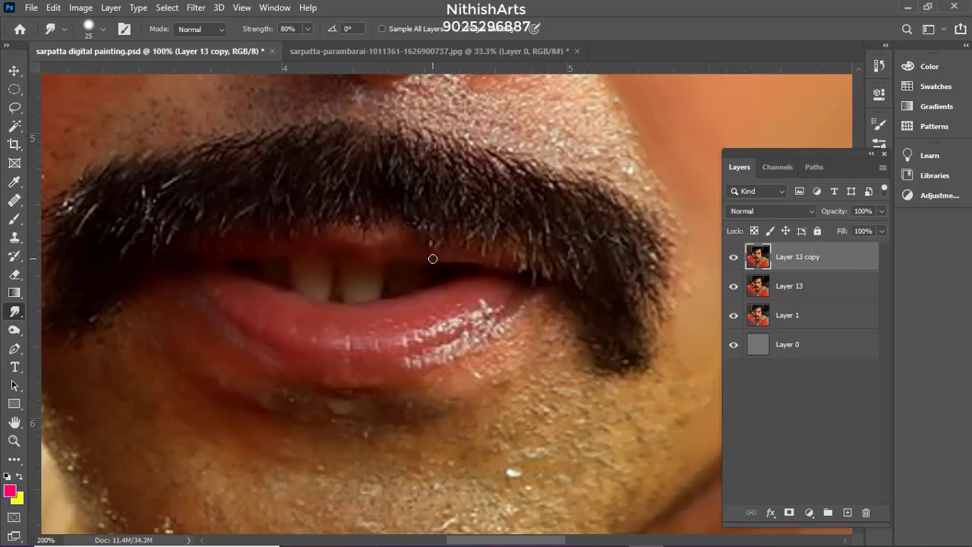
scroll(395, 243, "down", 3)
key("ctrl+s")
left_click_drag(348, 274, 524, 326)
scroll(429, 296, "down", 1)
scroll(429, 297, "up", 2)
key("bracketleft")
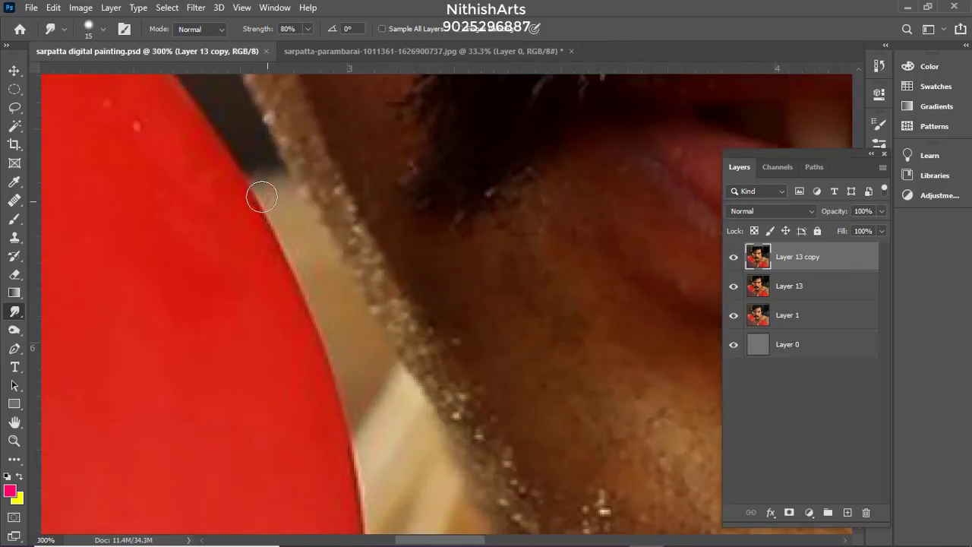
left_click_drag(301, 232, 300, 244)
key("bracketright")
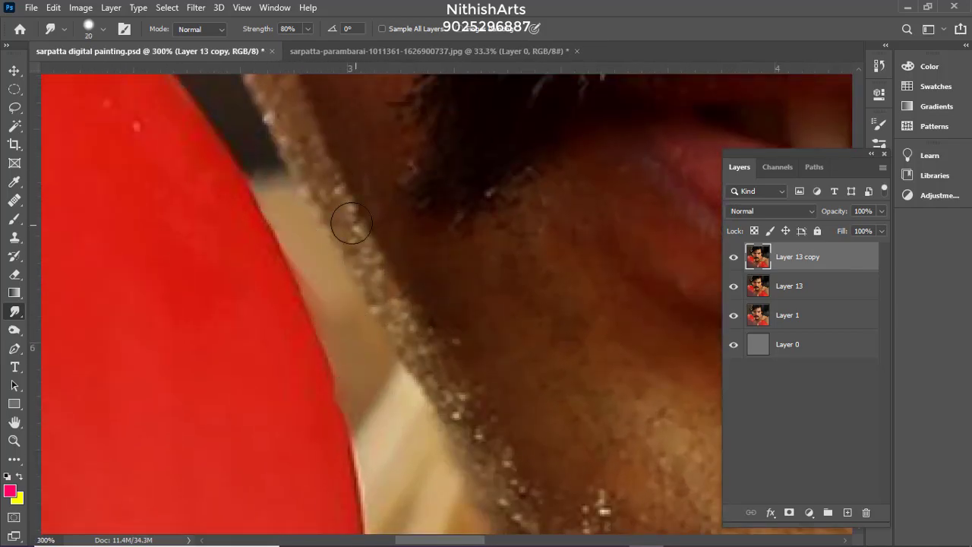
Smooth the rim and inner skin of the ear beside the shiny temple with a 15 px brush
mouse_move(346, 137)
left_mouse_down()
mouse_move(403, 303)
mouse_move(430, 302)
mouse_move(416, 302)
left_mouse_up()
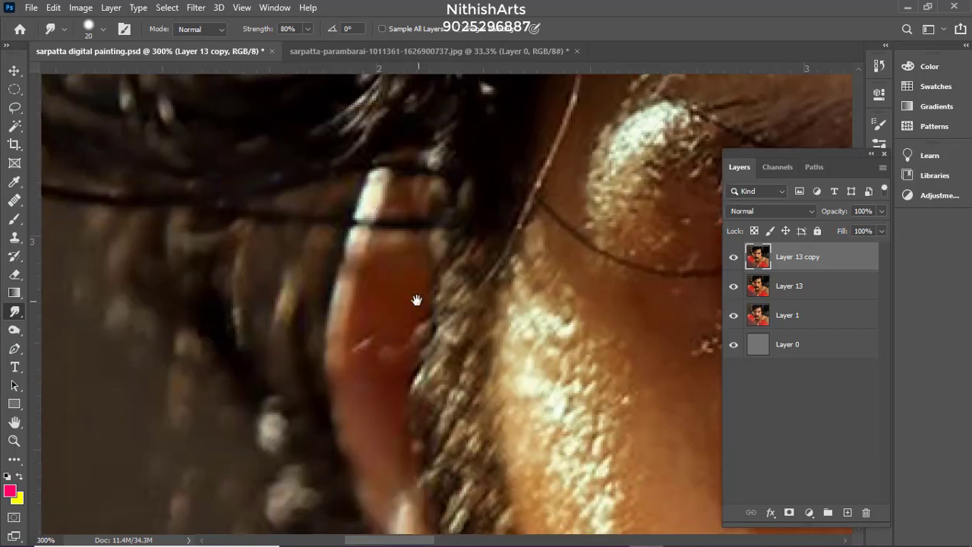
key("bracketleft")
key("bracketleft")
mouse_move(334, 345)
left_mouse_down()
mouse_move(348, 239)
mouse_move(337, 330)
left_mouse_up()
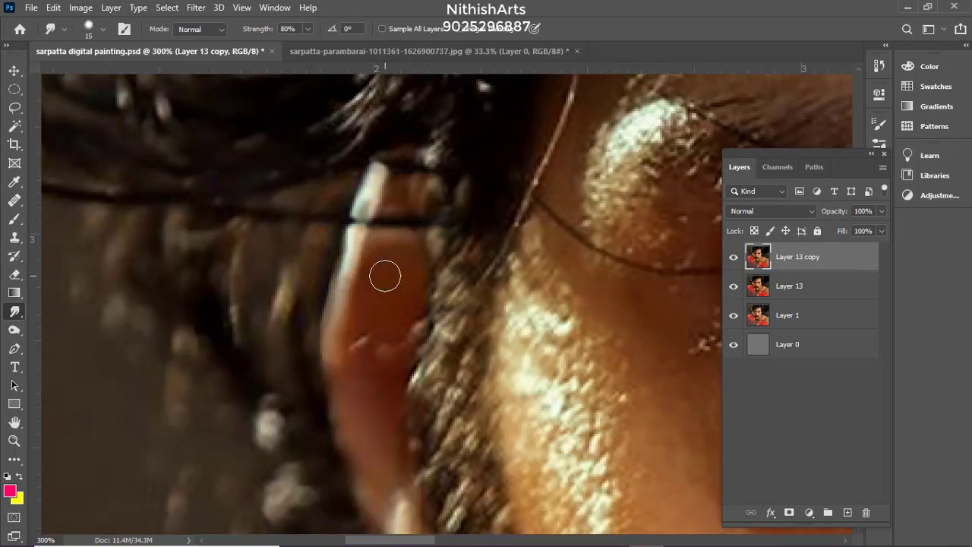
scroll(385, 276, "down", 5)
scroll(324, 270, "right", 1)
left_click_drag(340, 226, 351, 191)
mouse_move(362, 342)
left_mouse_down()
mouse_move(356, 261)
mouse_move(323, 233)
mouse_move(360, 238)
left_mouse_up()
mouse_move(385, 316)
left_mouse_down()
mouse_move(393, 379)
mouse_move(427, 418)
left_mouse_up()
left_click_drag(384, 399, 371, 360)
left_click_drag(354, 280, 327, 243)
Set the smudge strength to 70% and smooth the stubbled jaw edge beside the glove with a 20 px brush
key("bracketleft")
key("bracketleft")
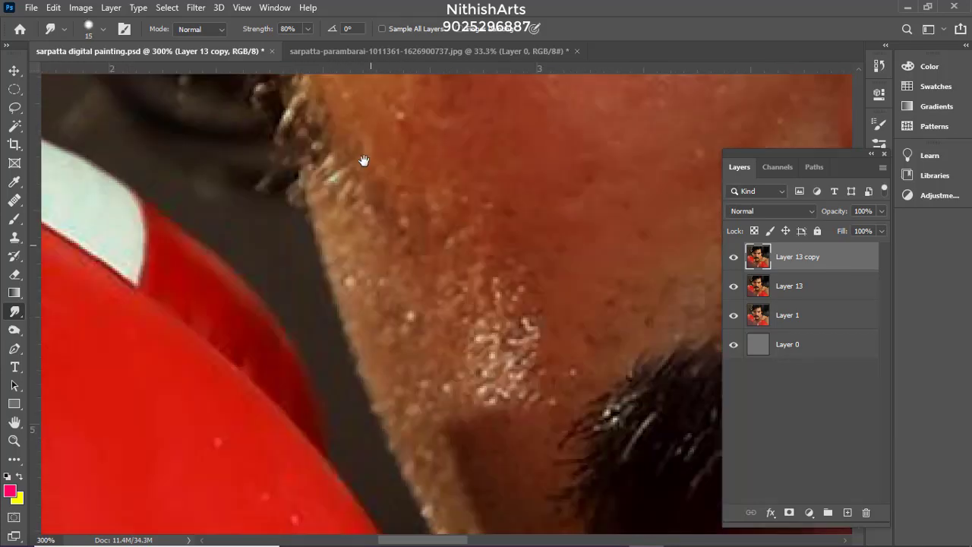
scroll(357, 271, "down", 1)
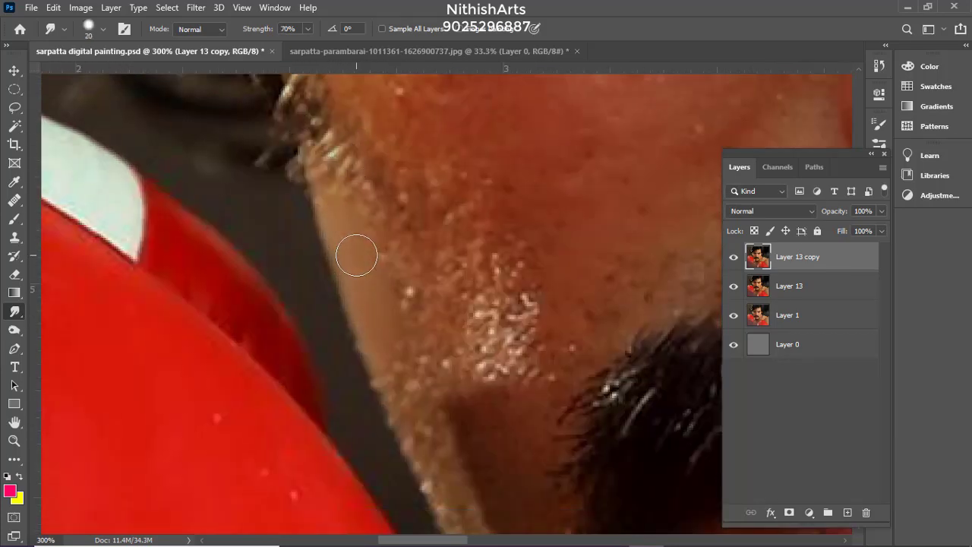
scroll(380, 318, "down", 3)
scroll(377, 321, "down", 3)
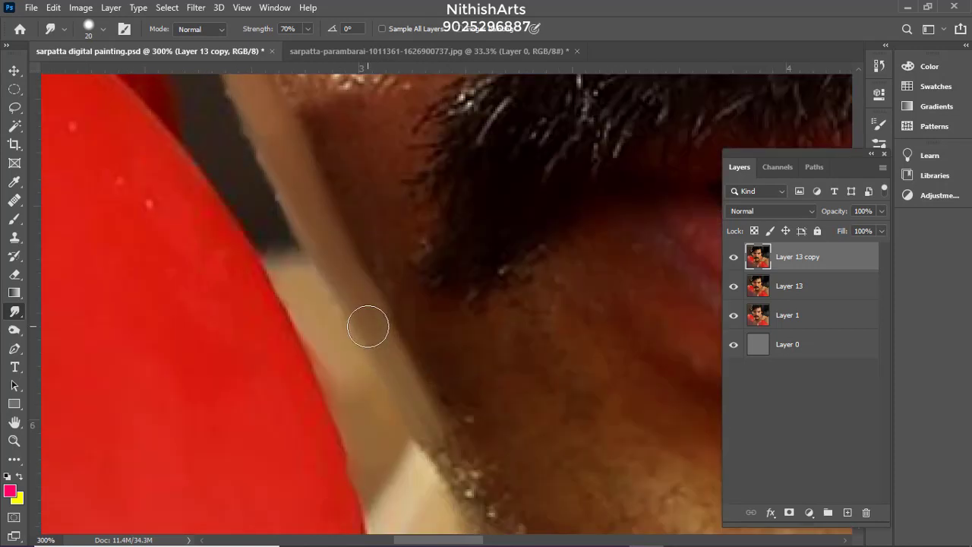
left_click_drag(369, 326, 363, 302)
left_click_drag(482, 508, 391, 366)
left_click_drag(392, 366, 362, 312)
Smooth the chin's curved outline near the shirt strap at 20 px, and blend the adjoining chin skin at 30 px
left_click_drag(528, 473, 351, 297)
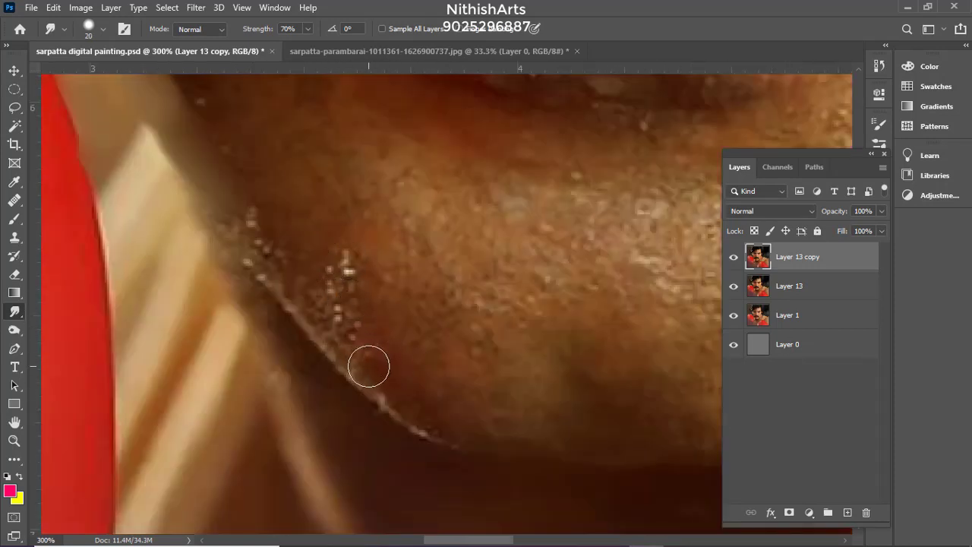
mouse_move(369, 367)
left_mouse_down()
mouse_move(325, 288)
mouse_move(258, 243)
left_mouse_up()
key("bracketright")
left_click_drag(423, 240, 372, 286)
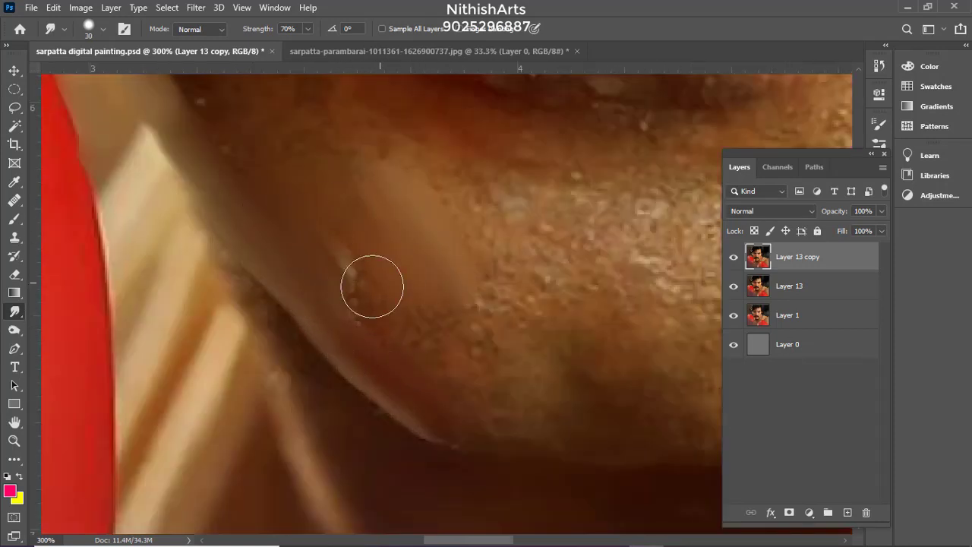
left_click_drag(454, 408, 421, 351)
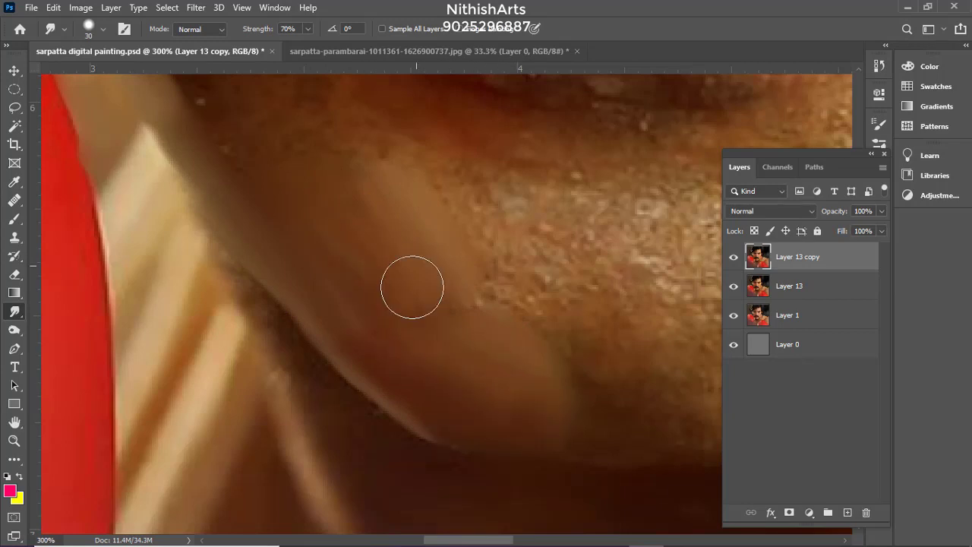
left_click_drag(415, 264, 457, 314)
Blend the shaded skin below and beside the moustache end on the glove side with a 30 px brush
left_click_drag(358, 117, 428, 236)
mouse_move(414, 303)
left_mouse_down()
mouse_move(373, 327)
mouse_move(383, 331)
left_mouse_up()
key("bracketleft")
left_click_drag(384, 164, 428, 293)
left_click_drag(328, 239, 413, 359)
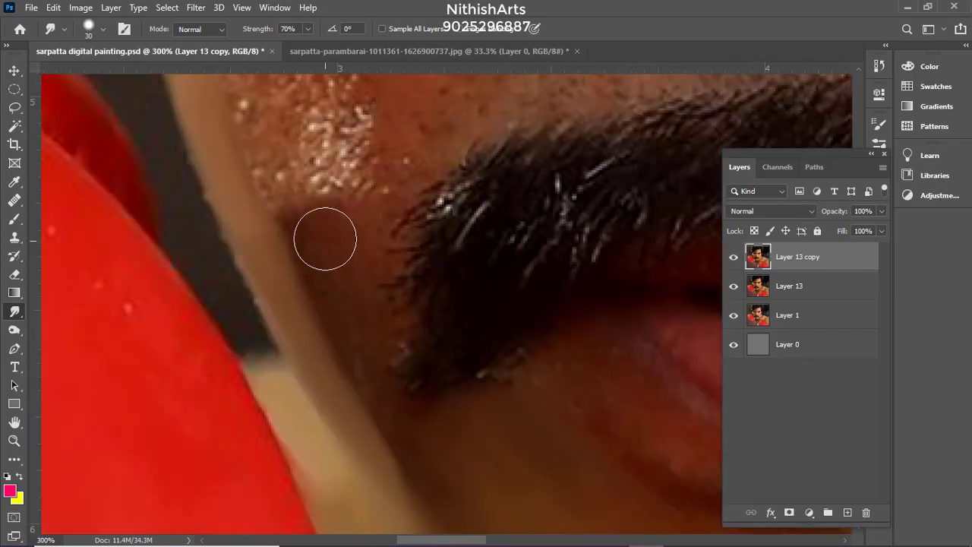
mouse_move(396, 315)
left_mouse_down()
mouse_move(338, 243)
mouse_move(314, 186)
left_mouse_up()
Smudge the chin's underside and central highlight smooth, enlarging the brush from 30 to 45 px
scroll(447, 394, "down", 5)
scroll(391, 238, "right", 3)
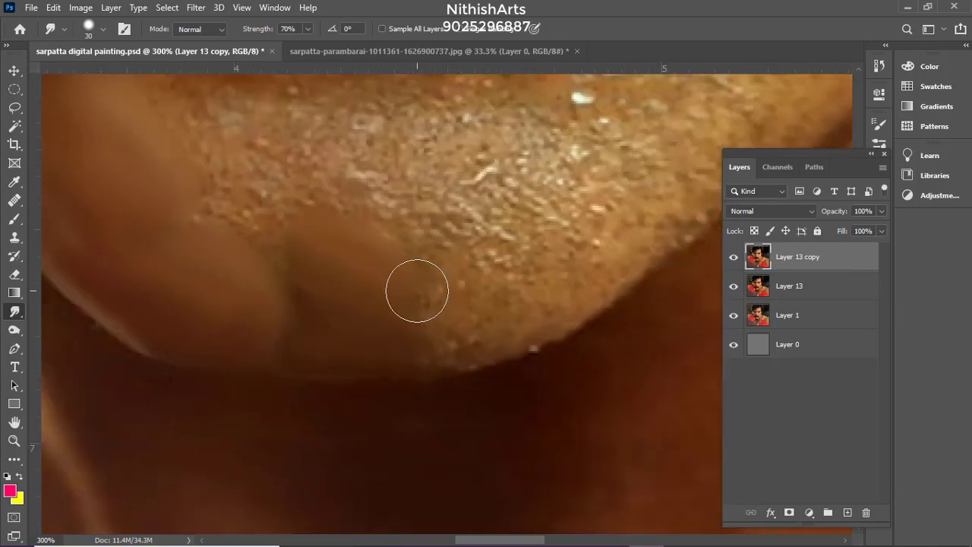
left_click_drag(417, 291, 426, 336)
key("bracketright")
left_click_drag(426, 336, 531, 301)
left_click_drag(494, 189, 528, 302)
mouse_move(456, 274)
left_mouse_down()
mouse_move(387, 270)
mouse_move(387, 321)
mouse_move(436, 265)
mouse_move(410, 260)
mouse_move(599, 333)
left_mouse_up()
key("bracketright")
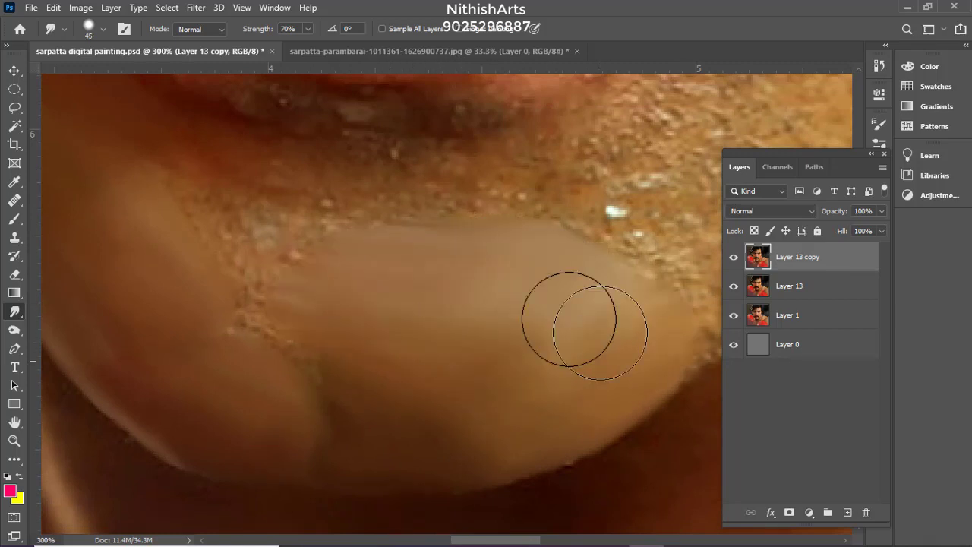
Reduce the brush to 35 px and blend the remaining stubble patch at the chin's side into the central highlight
key("bracketleft")
left_click_drag(254, 237, 332, 323)
key("bracketleft")
left_click_drag(504, 254, 364, 266)
left_click_drag(362, 349, 344, 329)
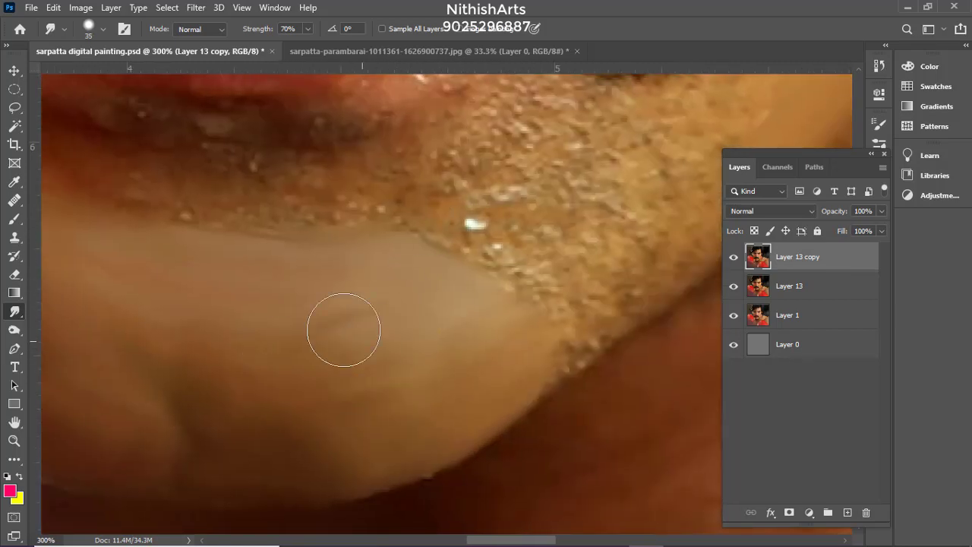
left_click_drag(401, 347, 318, 460)
Smooth the skin between the lower lip's glossy corner and the moustache tip with a 25–30 px brush
scroll(319, 460, "up", 2)
scroll(318, 460, "right", 1)
key("bracketleft")
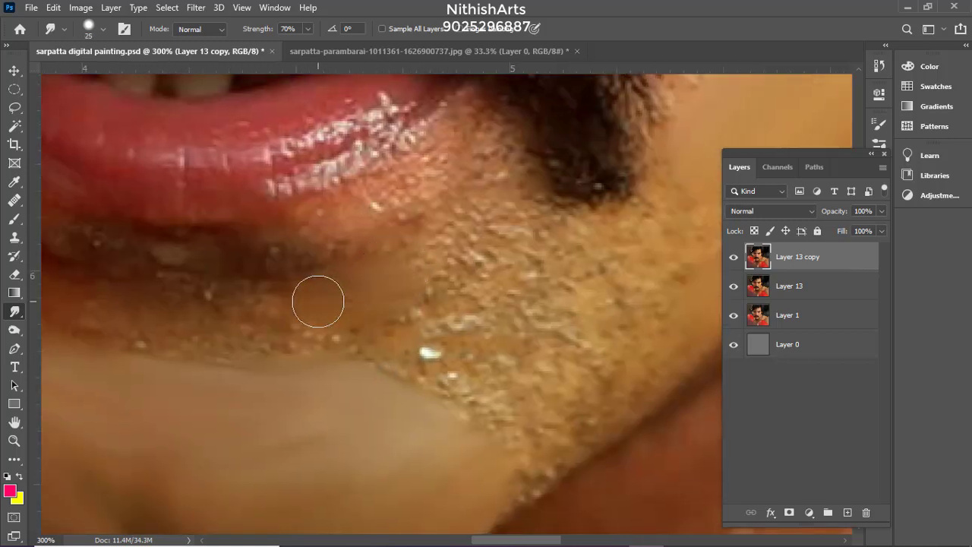
mouse_move(318, 301)
left_mouse_down()
mouse_move(497, 210)
mouse_move(485, 202)
mouse_move(434, 347)
mouse_move(419, 337)
left_mouse_up()
key("bracketright")
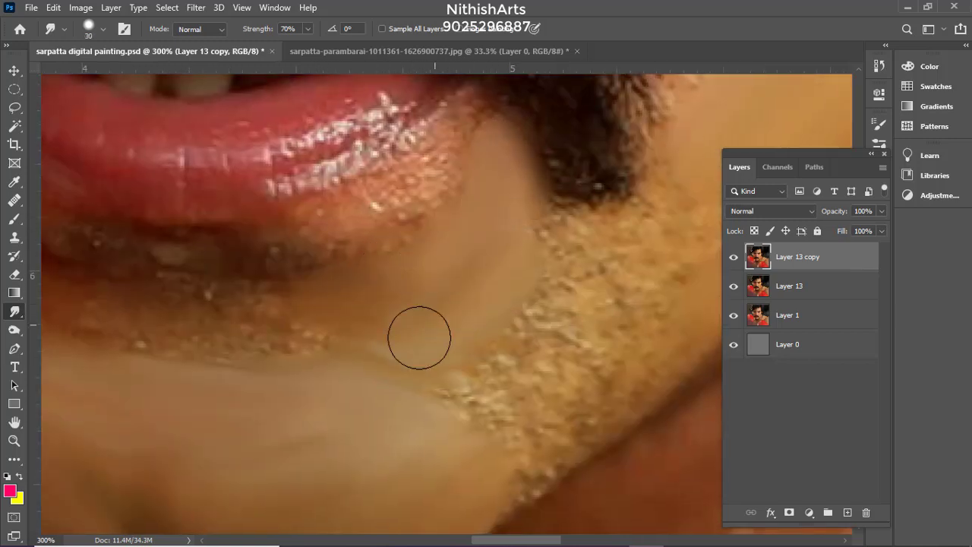
Blend the stubble band from the chin up to the moustache tip along the jaw with a 20–30 px brush
scroll(419, 337, "down", 1)
scroll(419, 337, "right", 1)
key("bracketleft")
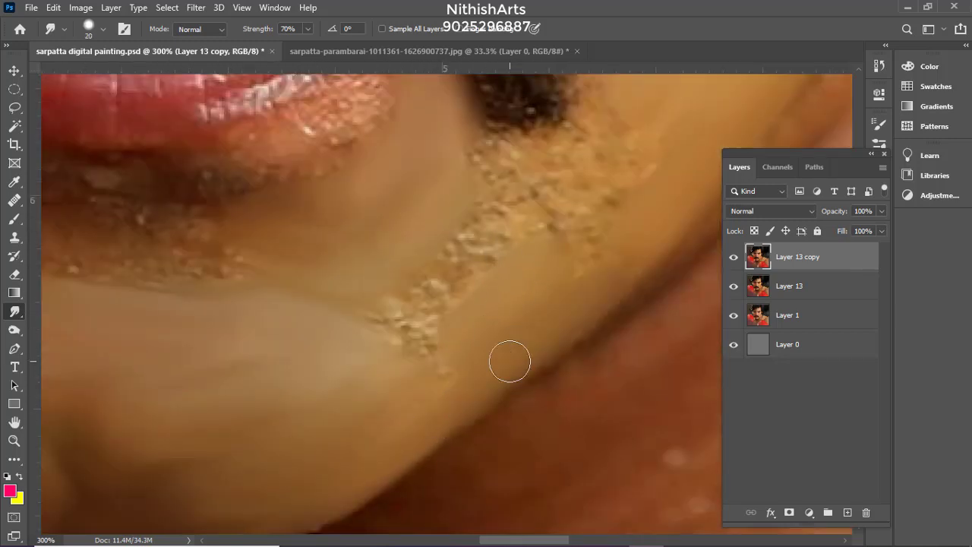
mouse_move(431, 353)
left_mouse_down()
mouse_move(366, 345)
mouse_move(428, 284)
mouse_move(524, 263)
left_mouse_up()
key("bracketright")
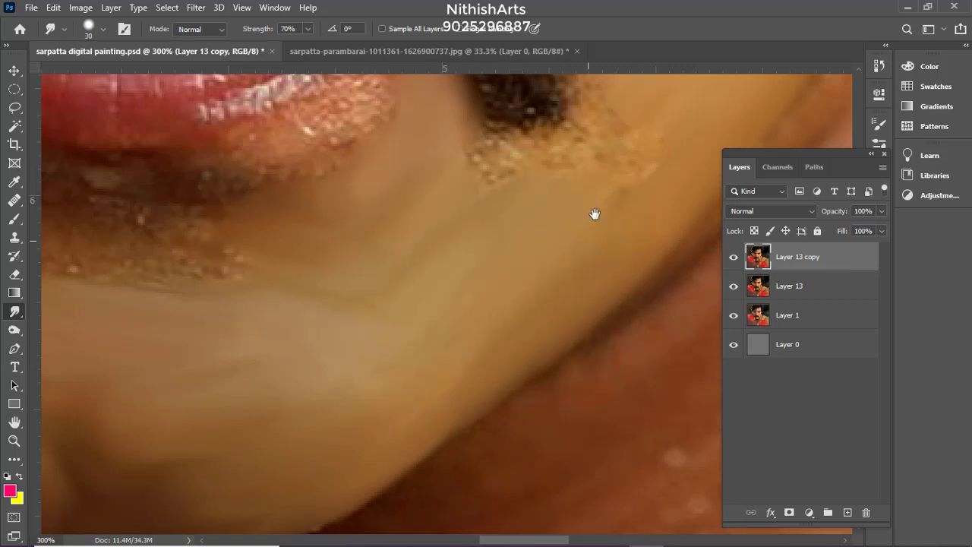
left_click_drag(595, 215, 503, 332)
mouse_move(390, 280)
left_mouse_down()
mouse_move(503, 308)
mouse_move(433, 256)
left_mouse_up()
Smooth the stubbled strip between the shadow under the lower lip and the chin highlight, reducing the brush to 20 px
scroll(333, 276, "left", 6)
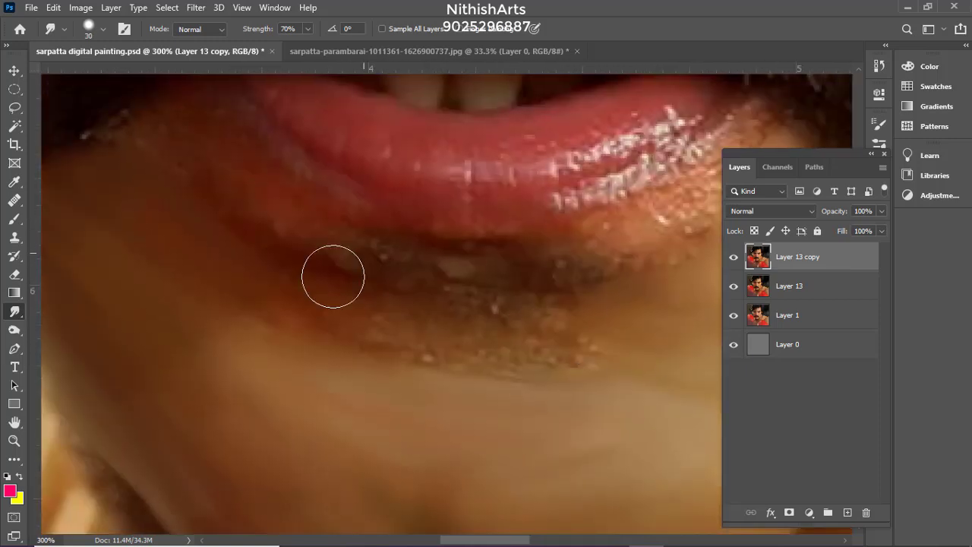
key("bracketright")
left_click_drag(343, 311, 436, 337)
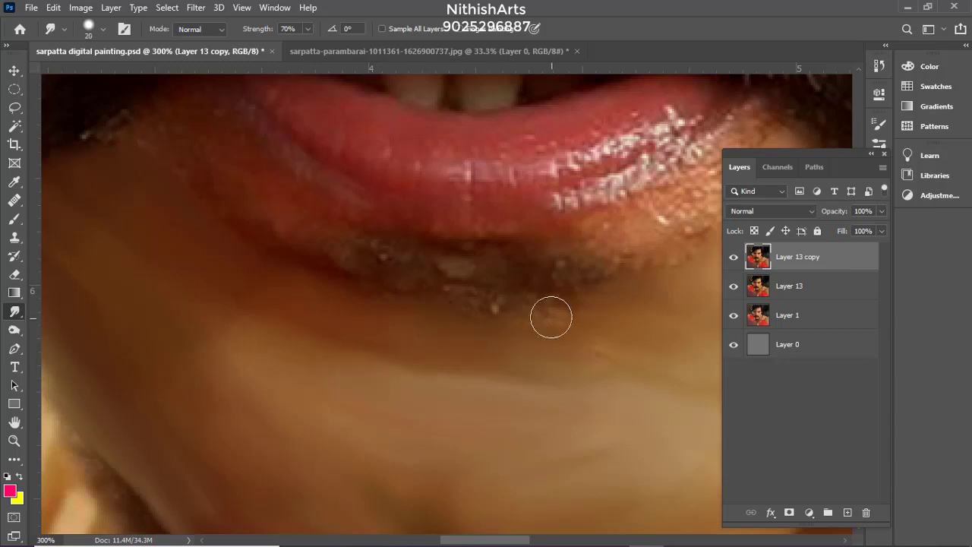
key("bracketleft")
left_click_drag(551, 316, 592, 312)
left_click_drag(508, 360, 516, 437)
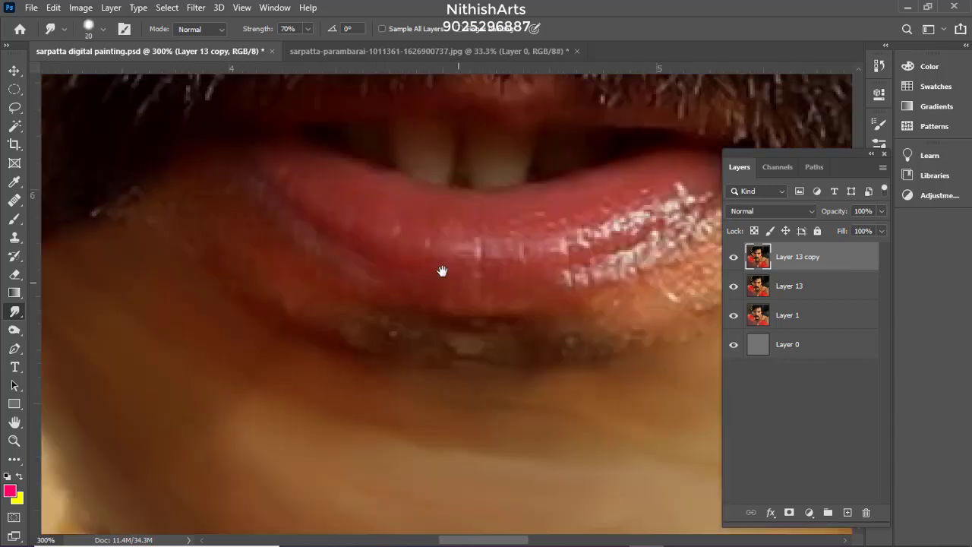
Blend the skin bordering the lower lip and the dark shadow beneath it, reducing the brush from 20 to 15 px
left_click_drag(350, 310, 462, 338)
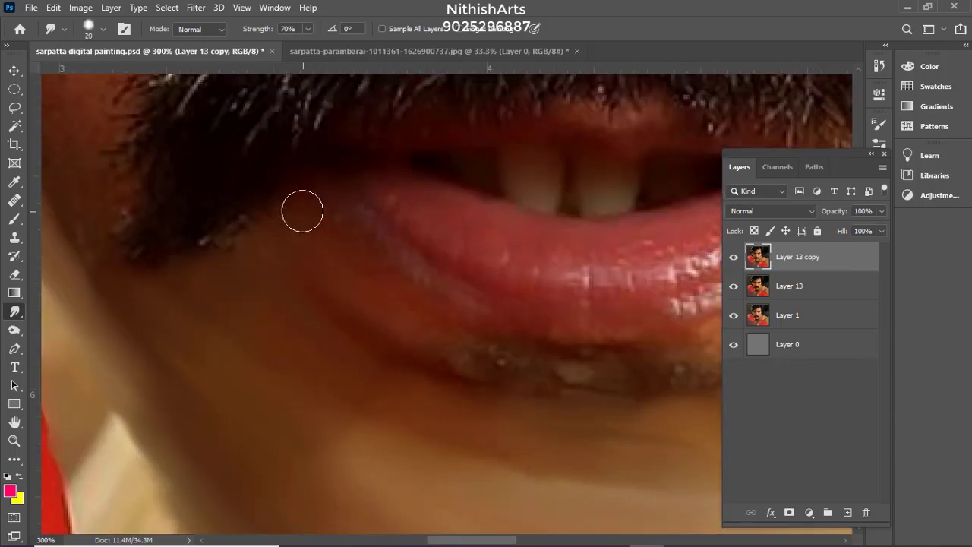
key("bracketleft")
mouse_move(326, 239)
left_mouse_down()
mouse_move(396, 291)
mouse_move(140, 212)
left_mouse_up()
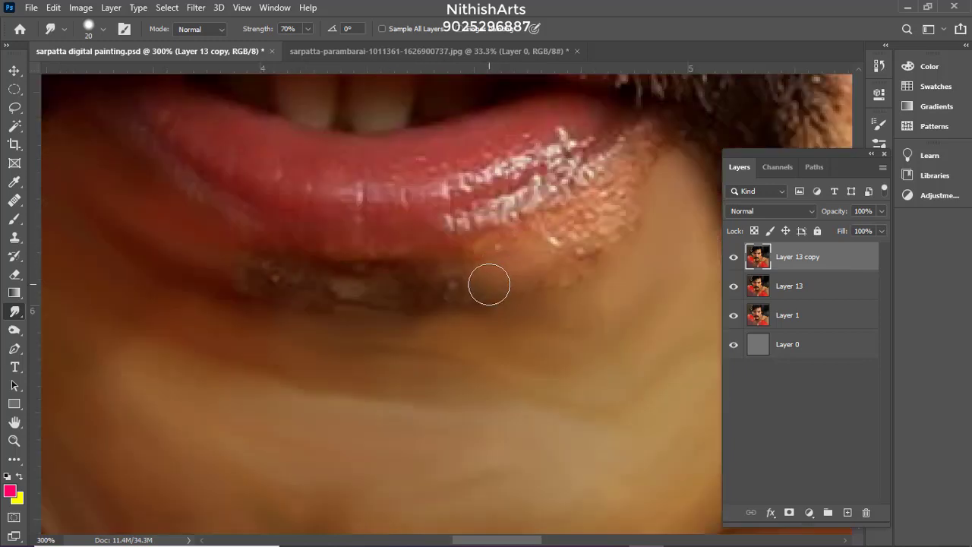
key("bracketleft")
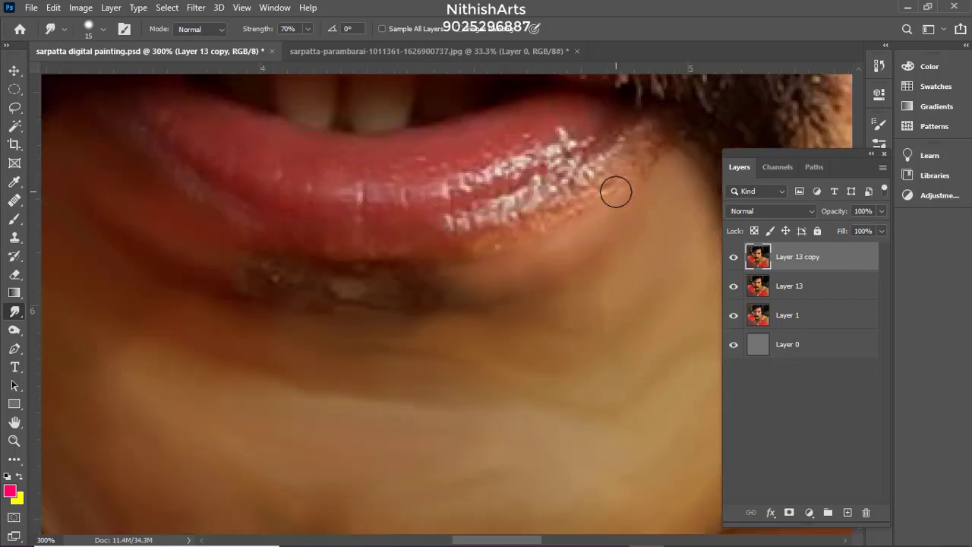
mouse_move(616, 192)
left_mouse_down()
mouse_move(481, 253)
mouse_move(648, 169)
mouse_move(504, 246)
left_mouse_up()
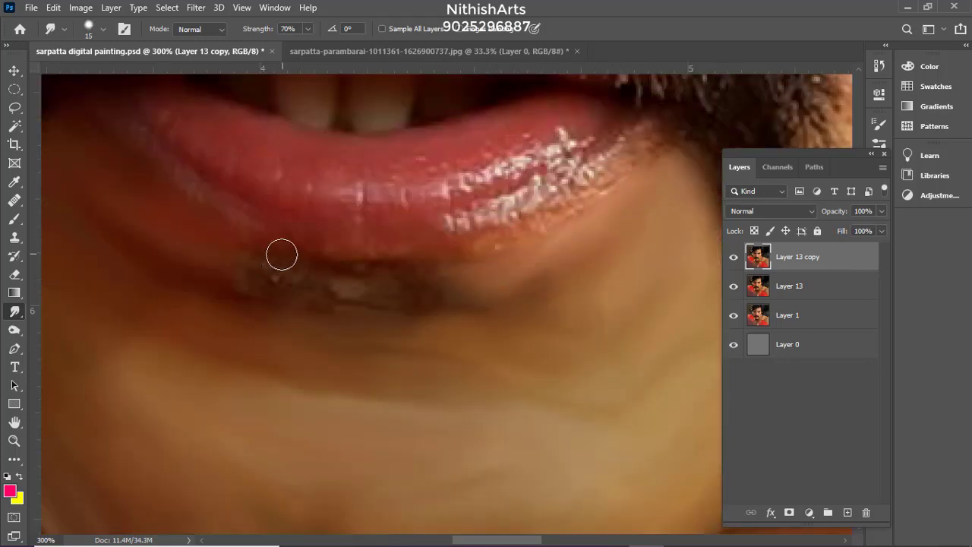
left_click_drag(295, 283, 359, 291)
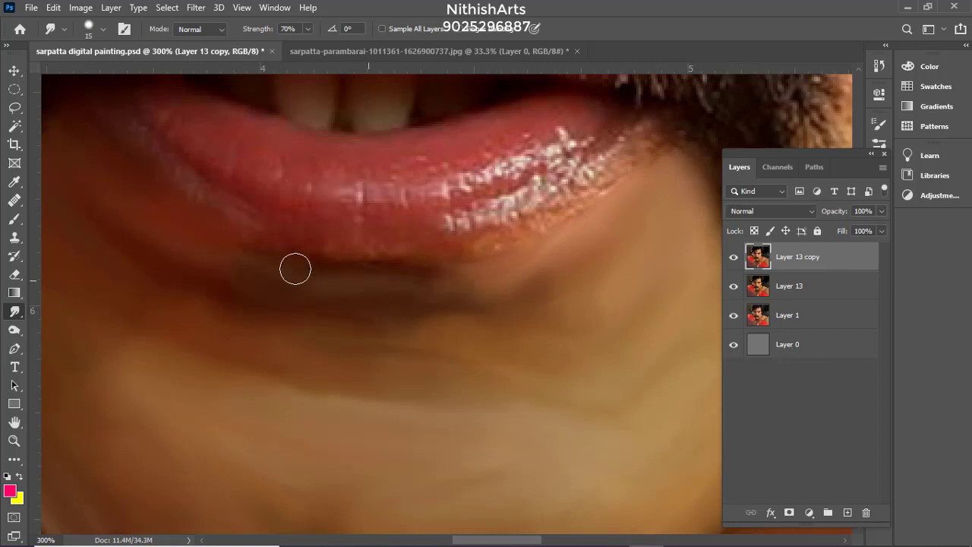
Blend the skin beneath the lower lip, enlarge the Smudge brush to 45 px and save the painting
left_click_drag(505, 267, 324, 263)
left_click_drag(551, 282, 407, 177)
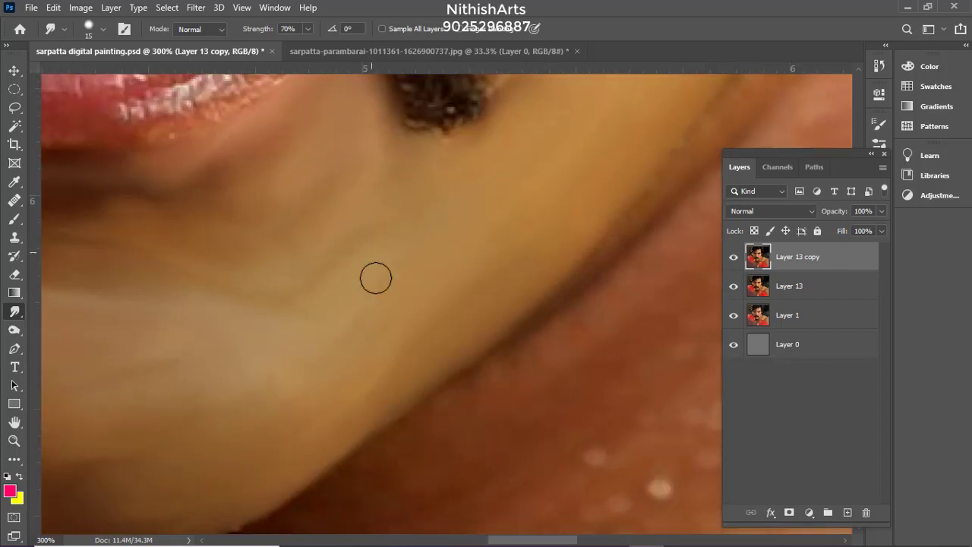
key("bracketright")
key("bracketright")
key("bracketright")
key("bracketright")
key("bracketright")
key("bracketright")
left_click_drag(442, 259, 502, 259)
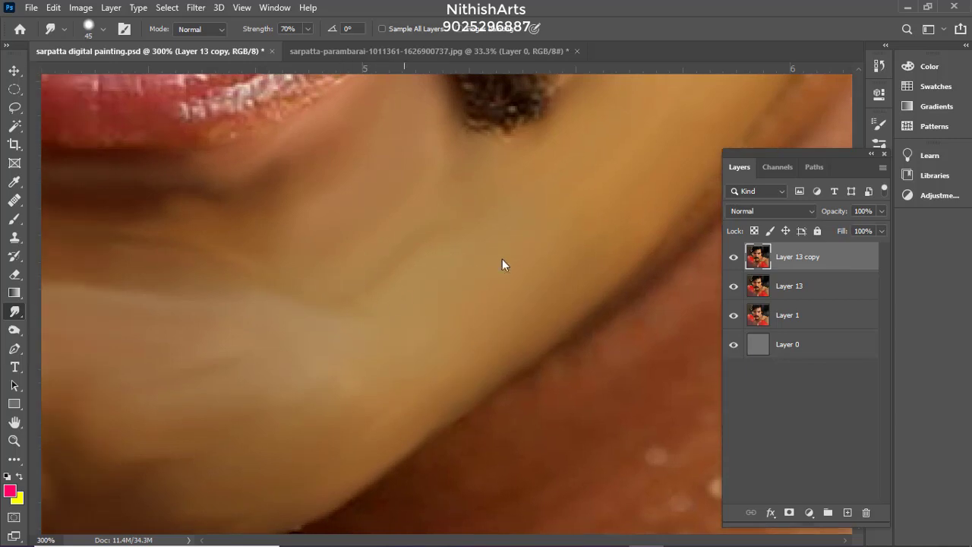
key("ctrl+s")
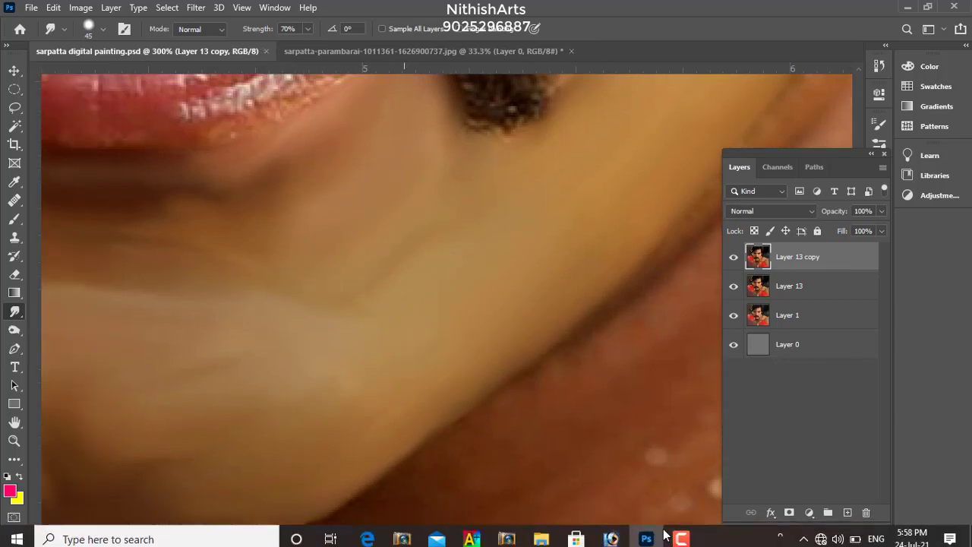
left_click(678, 537)
left_click(903, 495)
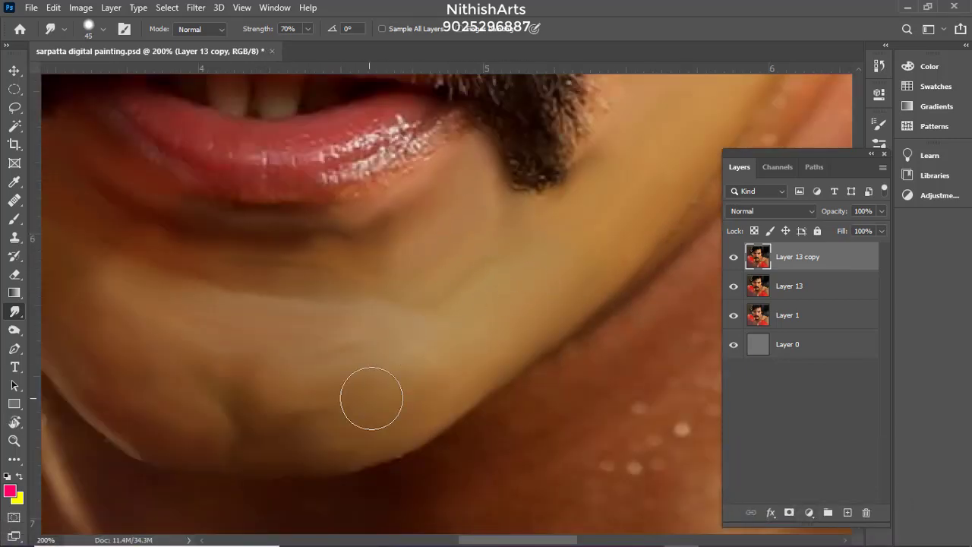
Smooth the lower chin skin above its bottom edge with a Smudge brush of about 40–50 px
key("bracketright")
left_click_drag(378, 398, 328, 431)
left_click_drag(152, 403, 256, 431)
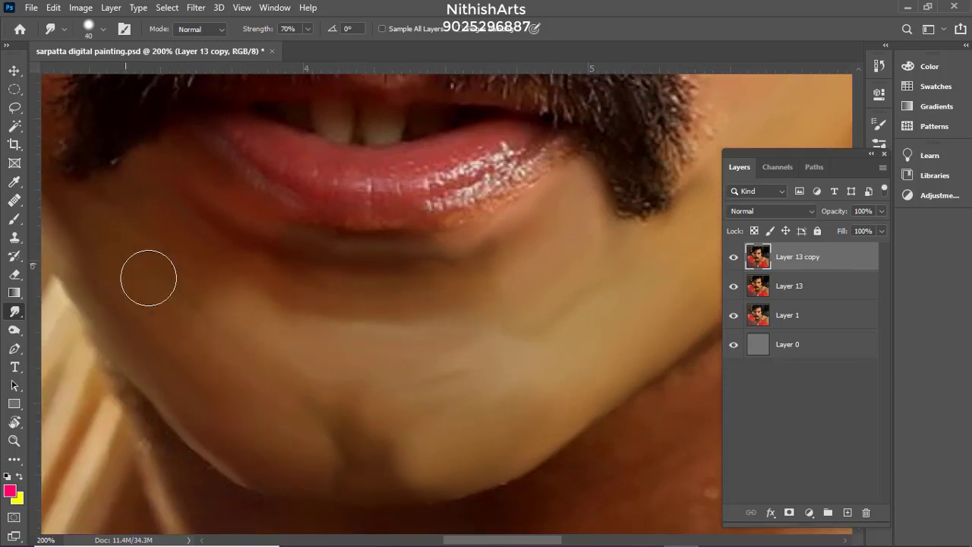
mouse_move(383, 330)
left_mouse_down()
mouse_move(392, 245)
mouse_move(430, 273)
mouse_move(410, 205)
left_mouse_up()
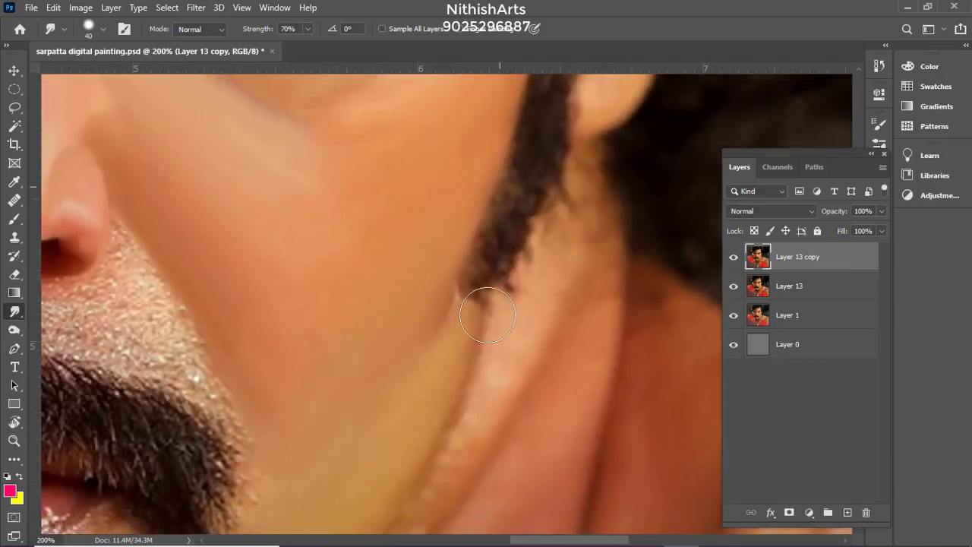
Blend the jawline edge where it meets the neck between the chin and the sideburn, reducing the brush to about 25 px
left_click_drag(467, 368, 518, 182)
key("ctrl+plus")
mouse_move(342, 470)
left_mouse_down()
mouse_move(451, 334)
mouse_move(493, 220)
mouse_move(308, 388)
left_mouse_up()
key("bracketleft")
key("bracketleft")
key("bracketright")
key("bracketright")
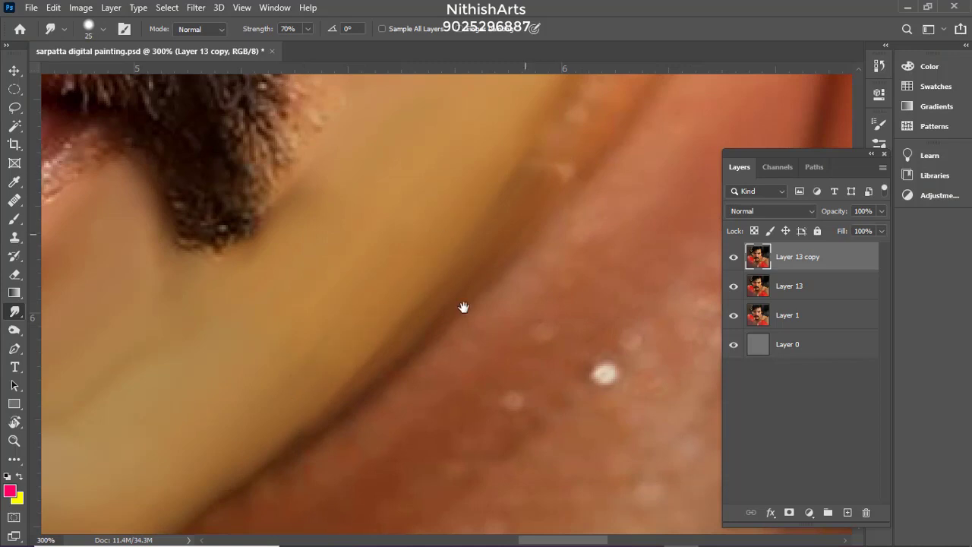
left_click_drag(464, 307, 361, 448)
key("bracketleft")
key("bracketright")
mouse_move(522, 176)
left_mouse_down()
mouse_move(495, 245)
mouse_move(437, 320)
mouse_move(492, 225)
left_mouse_up()
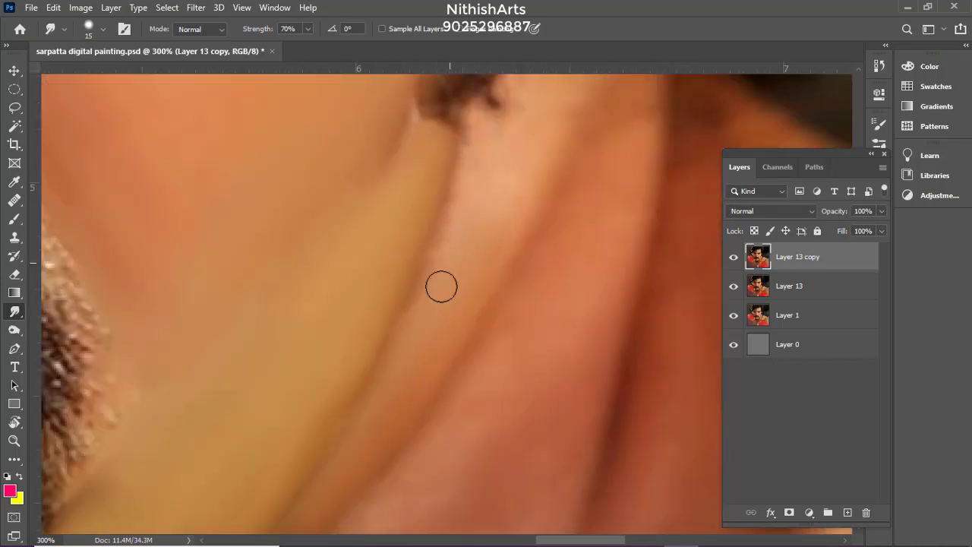
Smooth the light strip of skin below the sideburn along the back of the jaw with a 15–25 px brush
left_click_drag(503, 208, 459, 323)
mouse_move(453, 227)
left_mouse_down()
mouse_move(473, 303)
mouse_move(473, 228)
left_mouse_up()
left_click_drag(520, 143, 474, 258)
left_click_drag(504, 201, 458, 360)
left_click_drag(460, 317, 514, 172)
left_click_drag(409, 406, 545, 76)
Smudge the neck skin directly under the jawline with a 25 px brush and save the painting
left_click_drag(479, 279, 525, 222)
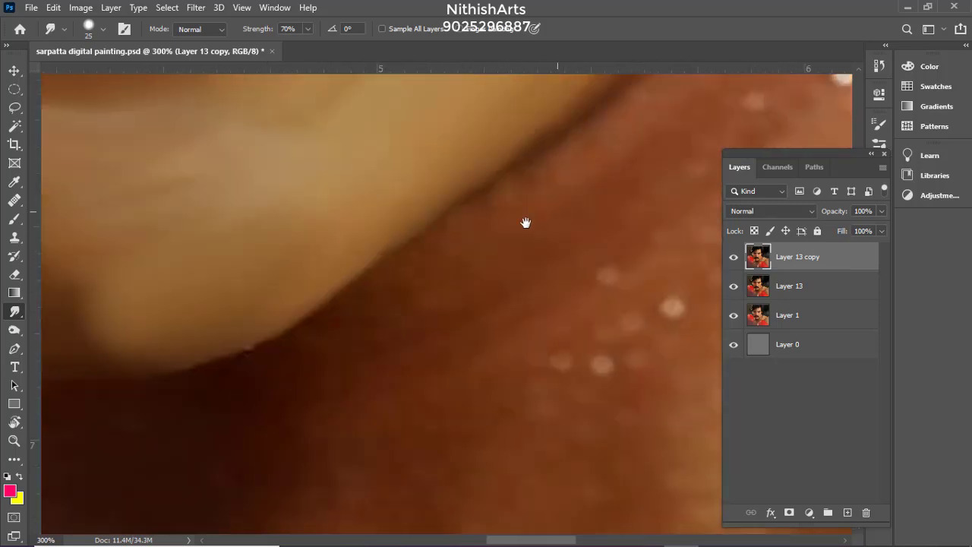
scroll(425, 281, "up", 2)
scroll(425, 281, "right", 3)
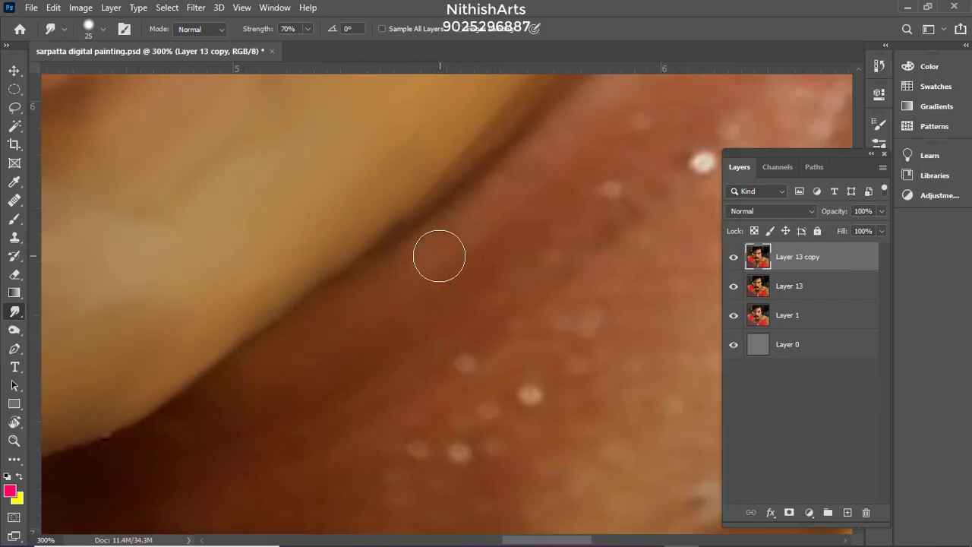
scroll(375, 300, "up", 3)
scroll(376, 300, "right", 3)
scroll(382, 329, "down", 3)
scroll(382, 329, "left", 2)
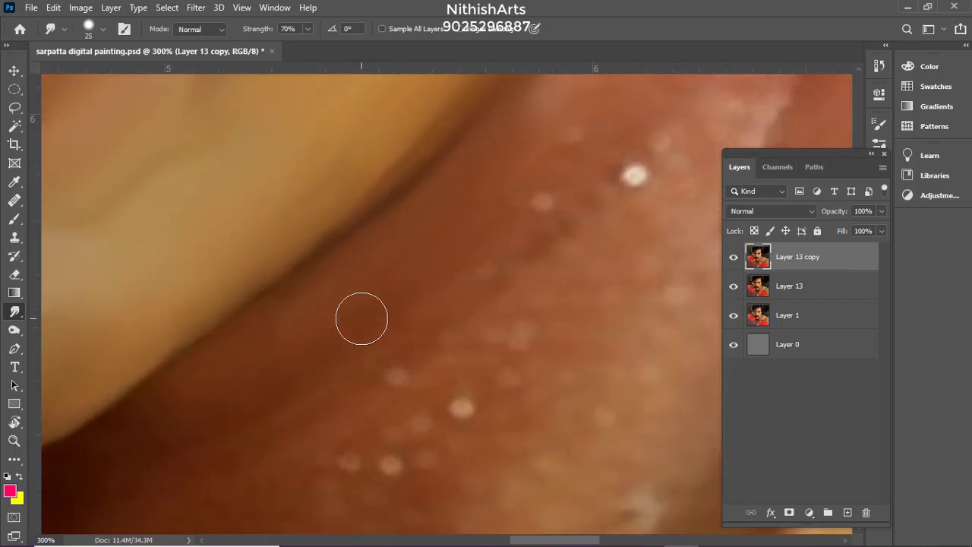
key("ctrl+s")
Smooth the upper neck strip along the jaw toward the ear with a 30 px brush, raising the smudge strength to 80%
scroll(312, 333, "up", 3)
scroll(254, 372, "right", 3)
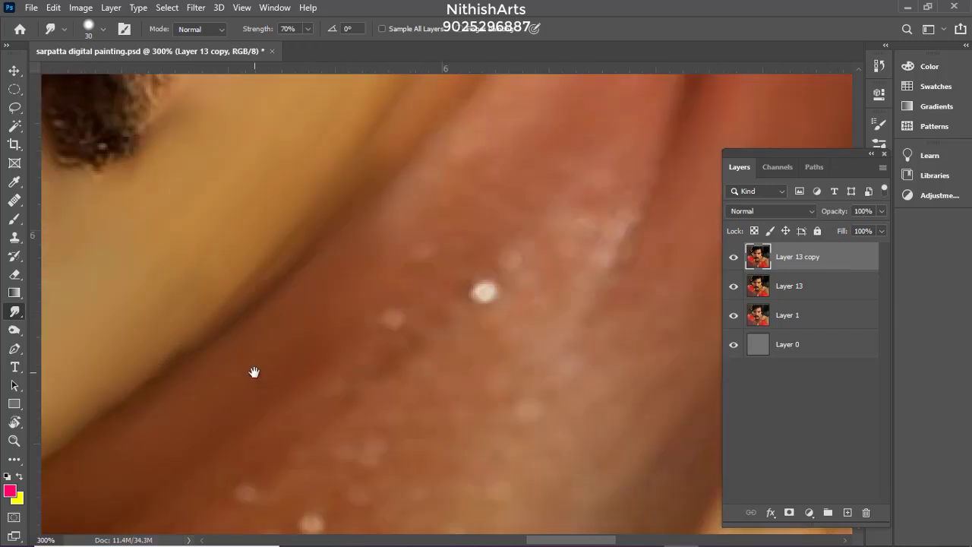
scroll(344, 320, "up", 3)
scroll(350, 304, "right", 3)
key("8")
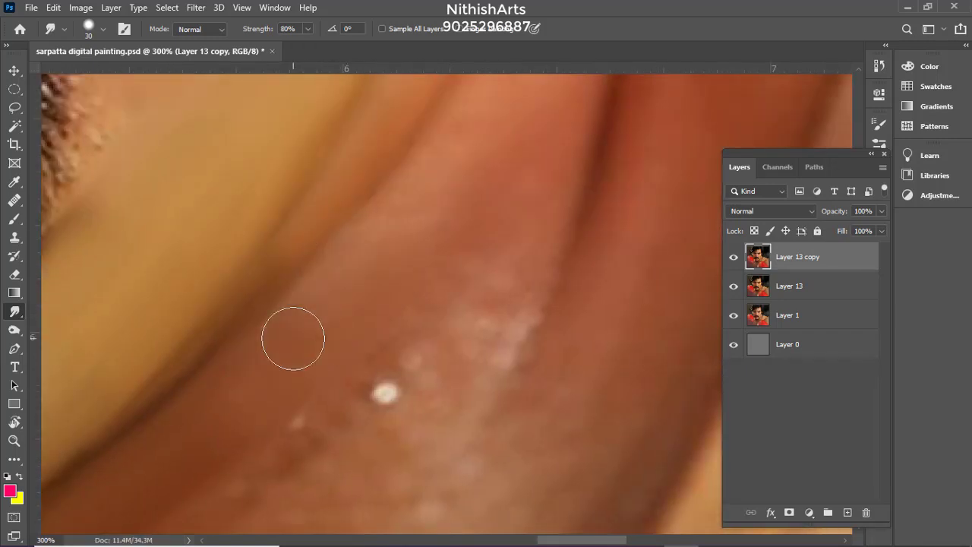
scroll(293, 339, "up", 3)
scroll(296, 338, "right", 3)
scroll(352, 308, "up", 3)
scroll(351, 309, "right", 3)
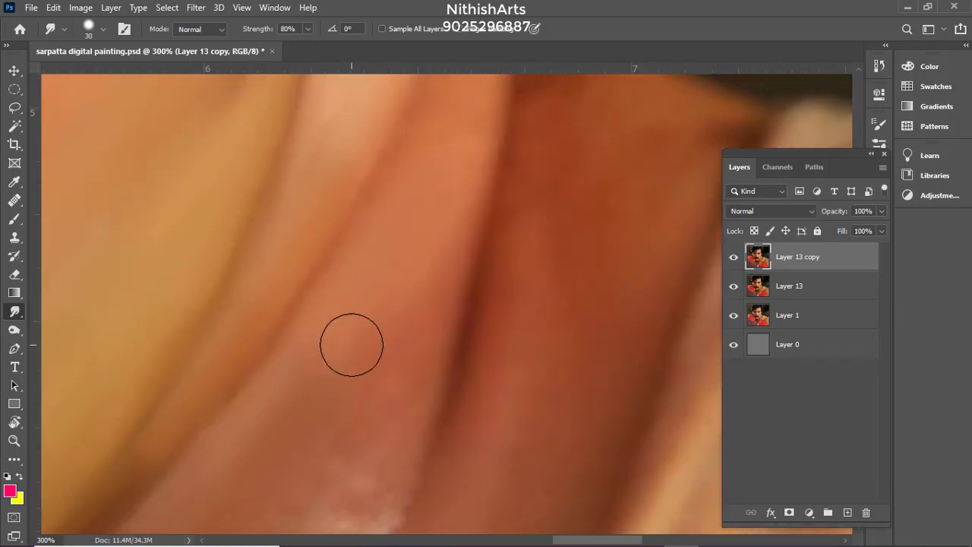
scroll(342, 318, "up", 3)
Blend the neck skin below the ear beside the dark hair, returning strength to 70% and reducing the brush to 20 px
key("bracketright")
mouse_move(446, 162)
left_mouse_down()
mouse_move(420, 254)
mouse_move(359, 338)
left_mouse_up()
key("7")
key("bracketleft")
left_click_drag(410, 307, 419, 144)
key("bracketleft")
scroll(416, 184, "up", 3)
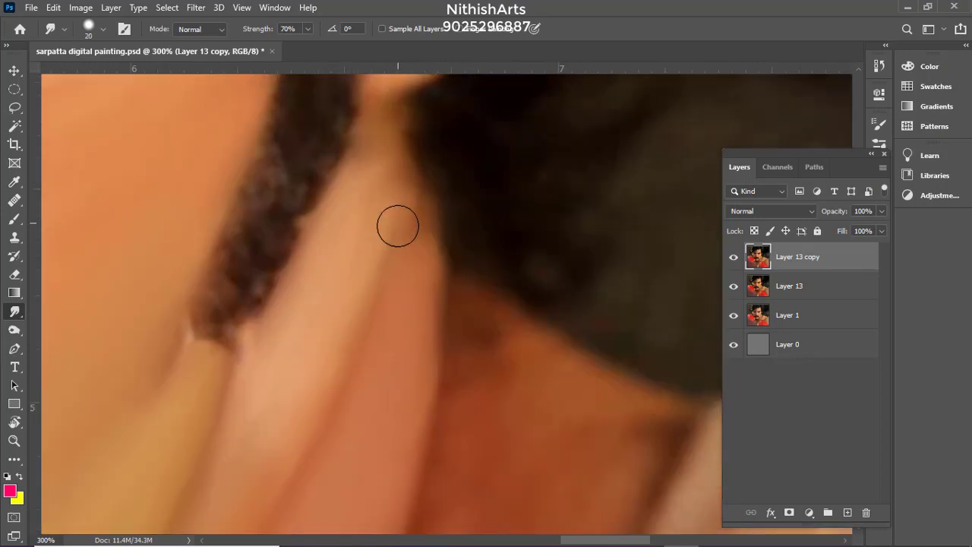
left_click_drag(437, 455, 466, 254)
Smear away the bright sweat spots on the neck nearest the jawline with a 25 px brush
left_click_drag(228, 220, 426, 188)
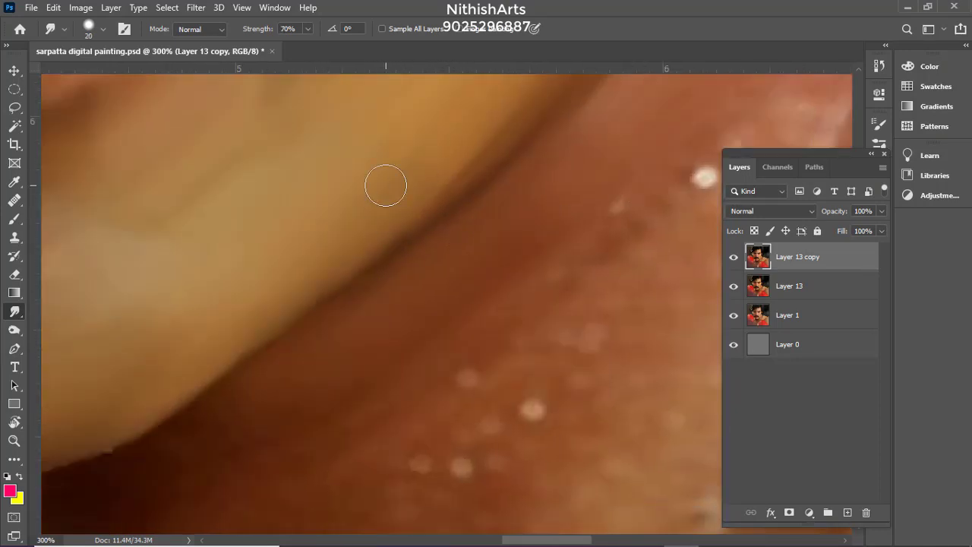
key("ctrl+minus")
key("ctrl+minus")
key("ctrl+equal")
key("ctrl+equal")
key("bracketleft")
key("bracketright")
key("bracketright")
left_click_drag(370, 413, 637, 210)
mouse_move(726, 145)
left_mouse_down()
mouse_move(365, 331)
mouse_move(232, 380)
left_mouse_up()
left_click_drag(206, 415, 253, 326)
left_click_drag(162, 406, 251, 331)
Smudge the speckled highlight at the lower end of the neck crease with a 25 px brush
left_click_drag(316, 277, 456, 115)
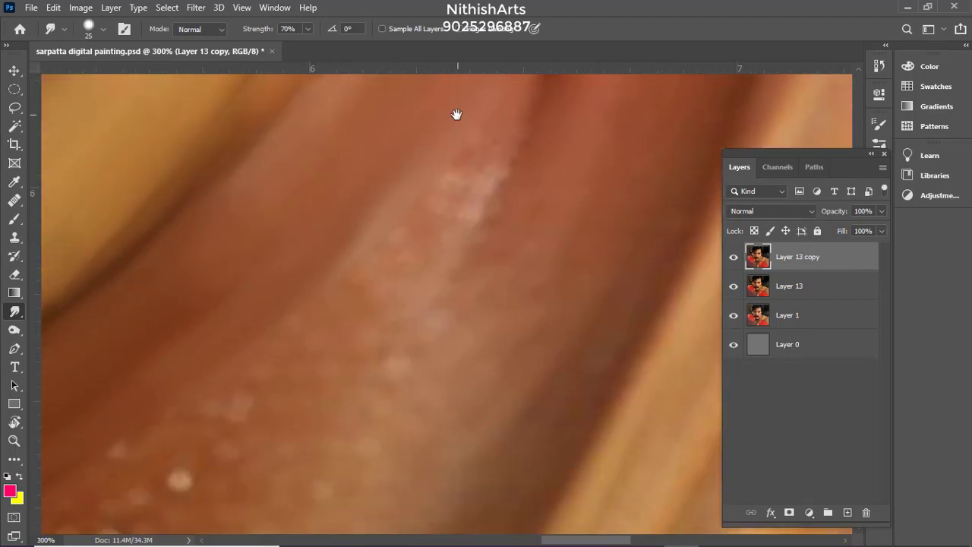
left_click_drag(390, 302, 466, 183)
left_click_drag(390, 266, 469, 188)
left_click_drag(469, 189, 432, 250)
Blend the dark shadow under the chin into the surrounding neck skin, enlarging the brush to 35 px
mouse_move(239, 419)
left_mouse_down()
mouse_move(460, 218)
mouse_move(470, 231)
left_mouse_up()
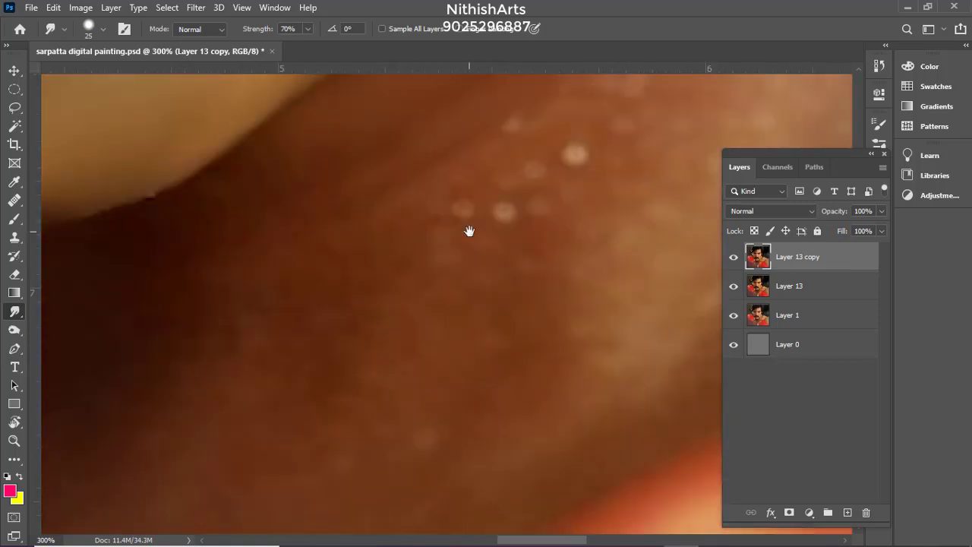
scroll(469, 230, "down", 1)
scroll(469, 230, "left", 3)
key("bracketright")
scroll(351, 252, "up", 2)
scroll(351, 253, "right", 1)
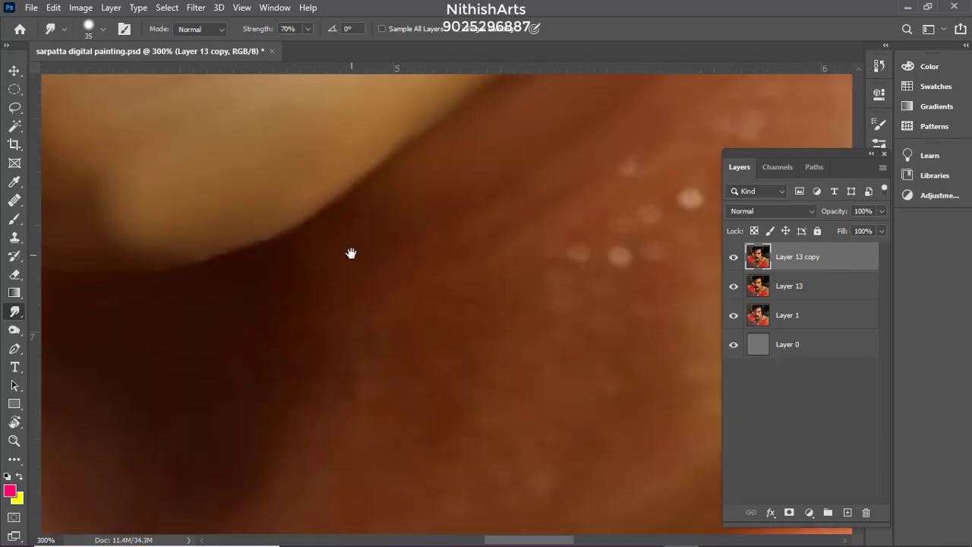
scroll(149, 241, "down", 4)
scroll(421, 275, "left", 2)
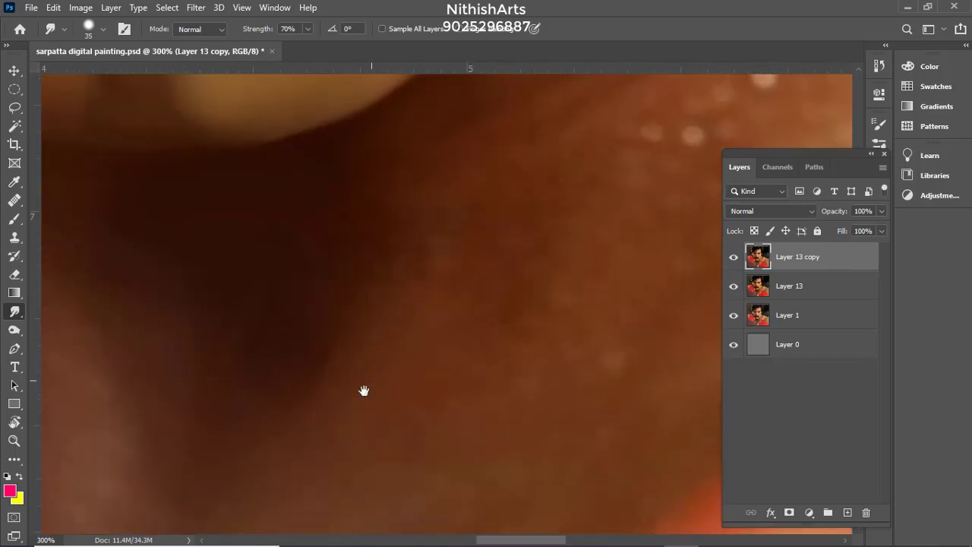
left_click_drag(440, 326, 398, 452)
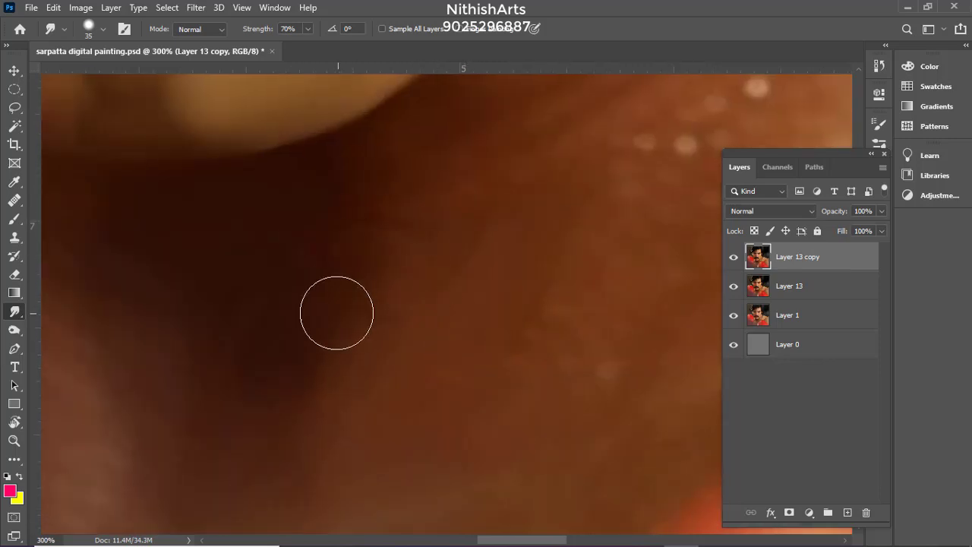
left_click_drag(328, 334, 178, 415)
Smudge out the sweat spots in the middle of the neck with a 35–40 px brush
mouse_move(469, 229)
left_mouse_down()
mouse_move(316, 312)
mouse_move(355, 278)
left_mouse_up()
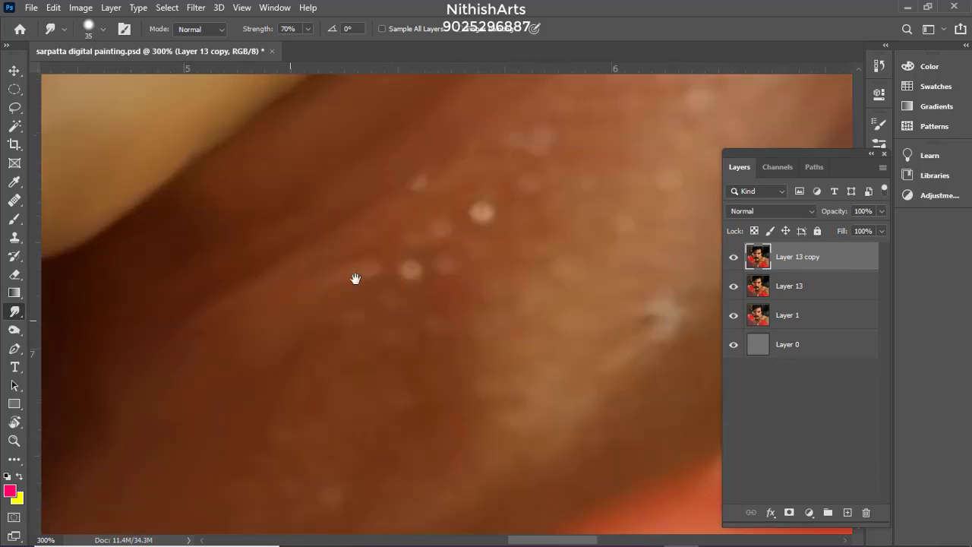
left_click_drag(482, 212, 362, 275)
left_click_drag(345, 319, 382, 212)
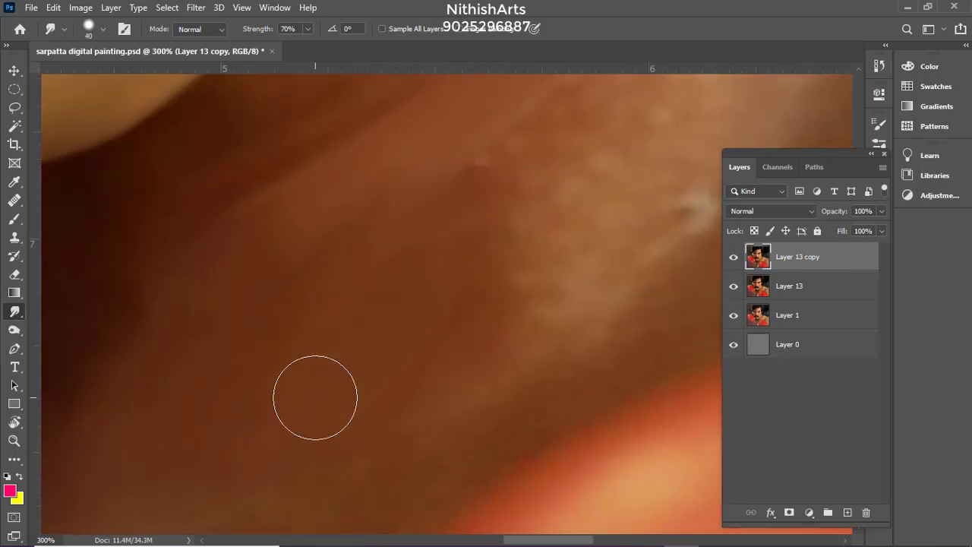
scroll(445, 171, "right", 4)
scroll(445, 172, "up", 3)
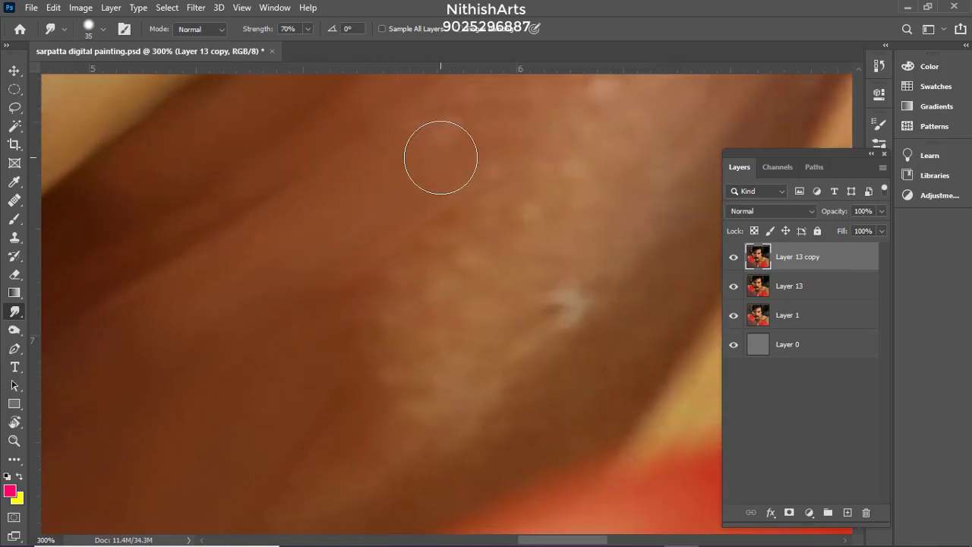
Smooth the shaded lower neck just above the red collar with a 35 px brush
scroll(441, 220, "down", 3)
scroll(440, 220, "right", 1)
left_click_drag(371, 341, 459, 243)
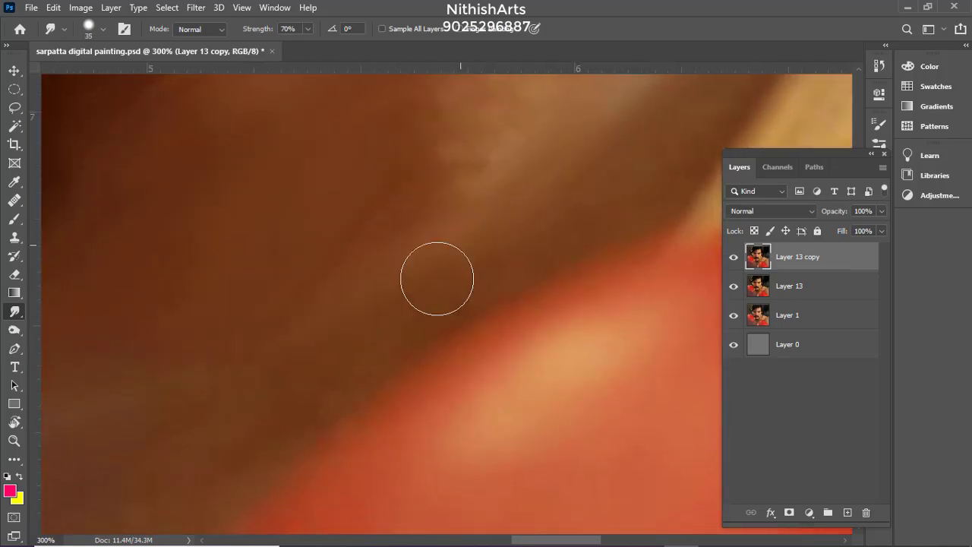
left_click_drag(440, 277, 363, 313)
Blend the neck's light patch into the dark band beside the yellow cloth with a 25–35 px brush
left_click_drag(488, 252, 291, 358)
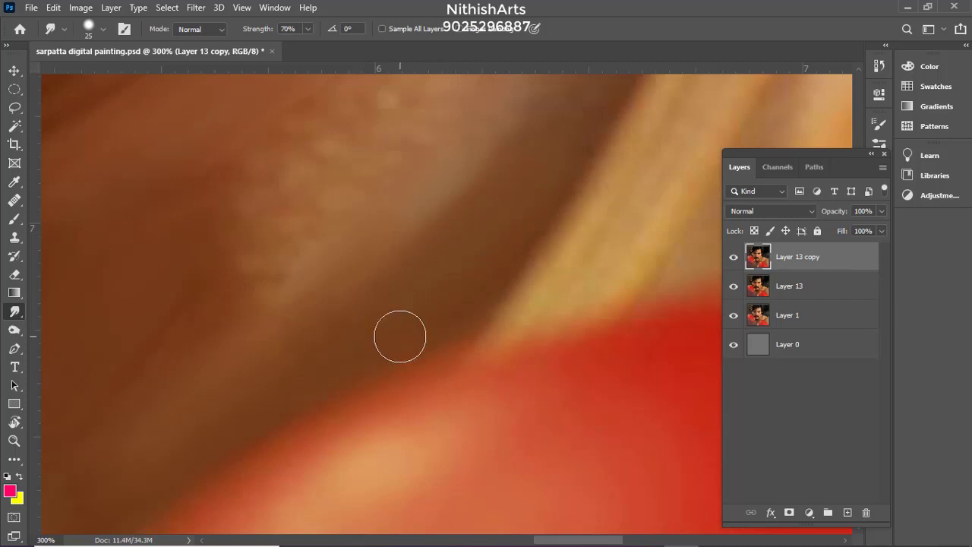
left_click_drag(459, 195, 323, 328)
key("]")
left_click_drag(448, 160, 337, 300)
left_click_drag(480, 165, 369, 341)
left_click_drag(425, 199, 348, 334)
mouse_move(444, 187)
left_mouse_down()
mouse_move(412, 300)
mouse_move(278, 373)
left_mouse_up()
Smooth the reddish back of the neck and its edge beneath the hair, reducing the brush from 35 to about 15 px
scroll(410, 299, "up", 4)
scroll(391, 316, "right", 2)
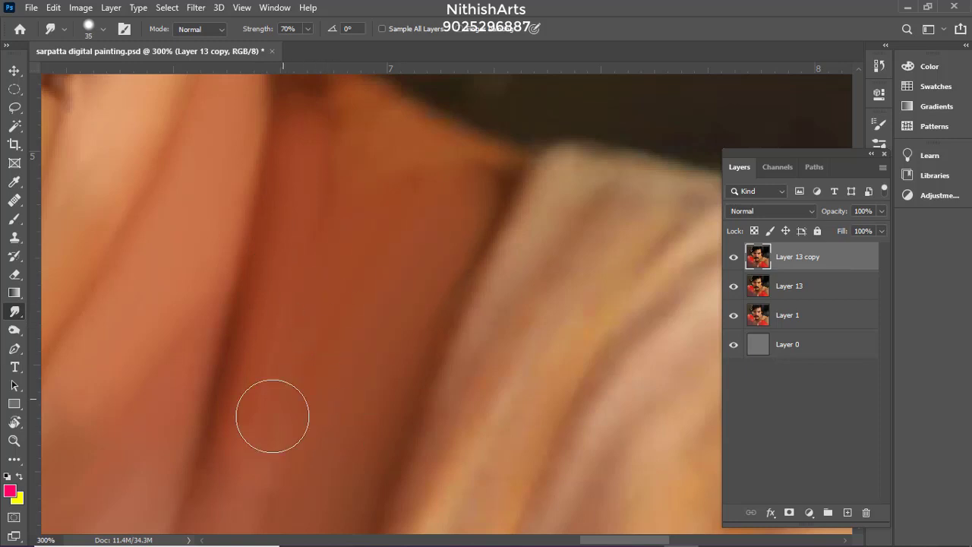
left_click_drag(317, 193, 264, 399)
left_click_drag(337, 167, 305, 281)
key("[")
key("[")
key("[")
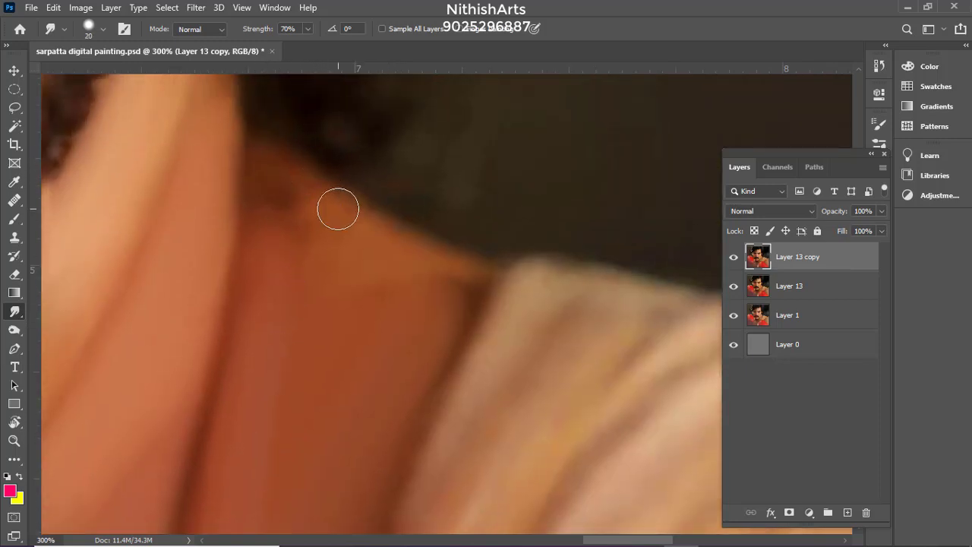
left_click_drag(338, 209, 299, 192)
left_click_drag(281, 236, 266, 198)
key("[")
mouse_move(384, 261)
left_mouse_down()
mouse_move(316, 268)
mouse_move(312, 197)
mouse_move(316, 227)
mouse_move(281, 206)
left_mouse_up()
Blend the pale highlight below the neck crease into the surrounding skin with a 35 px brush
scroll(421, 304, "down", 3)
scroll(421, 304, "left", 1)
mouse_move(338, 403)
left_mouse_down()
mouse_move(400, 224)
mouse_move(366, 207)
left_mouse_up()
left_click_drag(320, 348, 403, 201)
left_click_drag(343, 319, 464, 228)
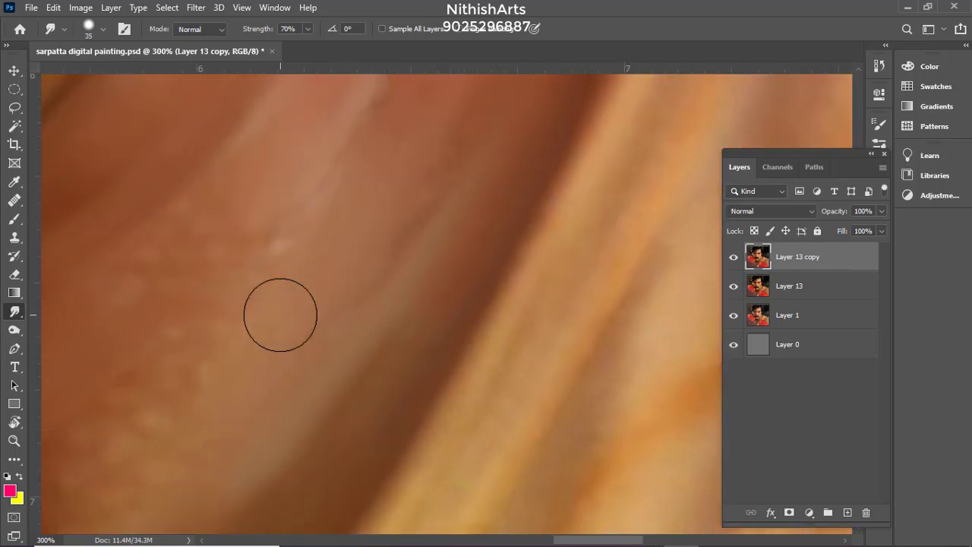
Smooth the remaining mottled texture across the lower middle of the neck with a 35 px brush
scroll(280, 315, "down", 4)
scroll(290, 321, "left", 5)
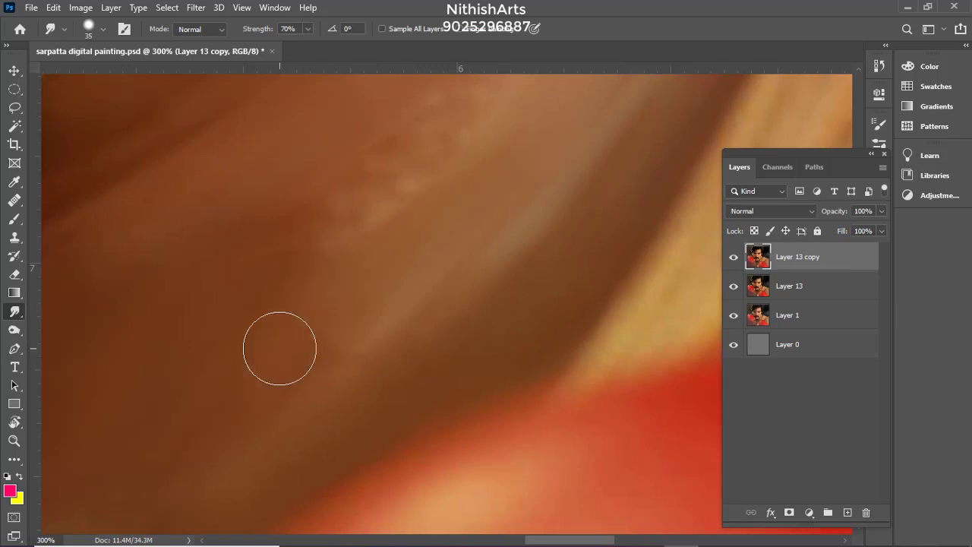
left_click_drag(375, 343, 501, 239)
left_click_drag(402, 171, 368, 288)
left_click_drag(297, 349, 441, 222)
left_click_drag(342, 328, 448, 215)
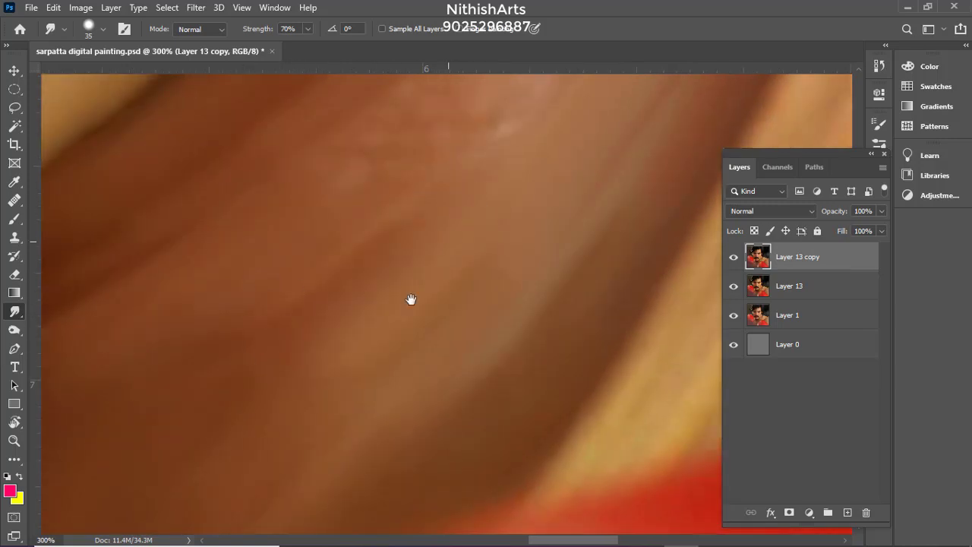
Soften the reddish end of the neck crease and the light streaks beside it with the 35 px brush
scroll(402, 258, "up", 4)
scroll(525, 195, "right", 3)
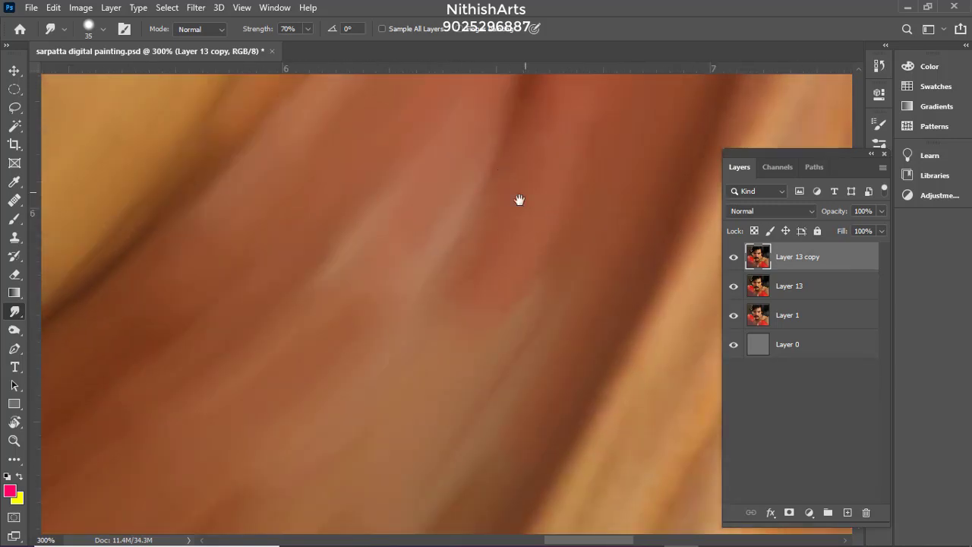
left_click_drag(519, 200, 445, 322)
left_click_drag(462, 257, 439, 418)
mouse_move(437, 425)
left_mouse_down()
mouse_move(430, 288)
mouse_move(497, 228)
left_mouse_up()
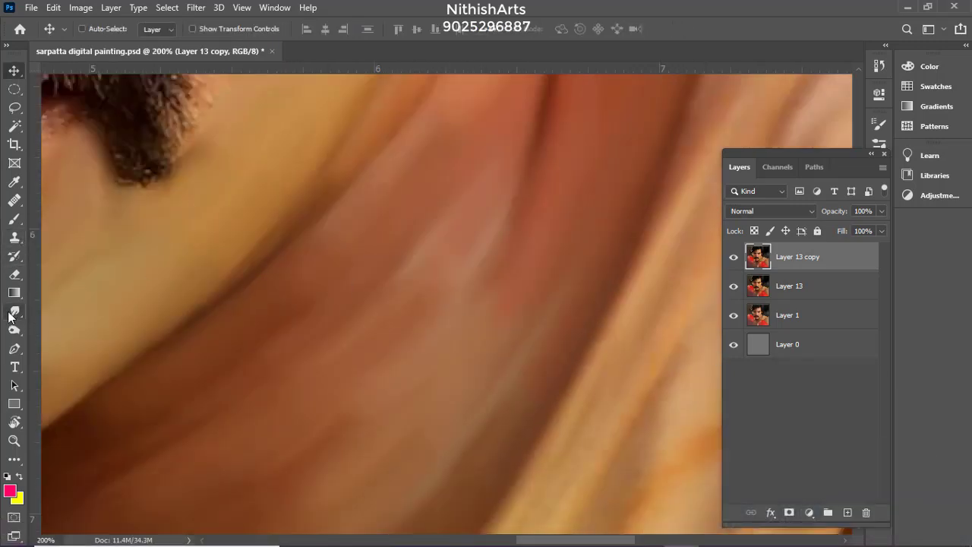
Reselect the Smudge tool and toggle Layer 13 copy's visibility to compare the smoothed neck with the original
left_click(12, 312)
left_click(734, 258)
left_click(733, 257)
left_click(734, 258)
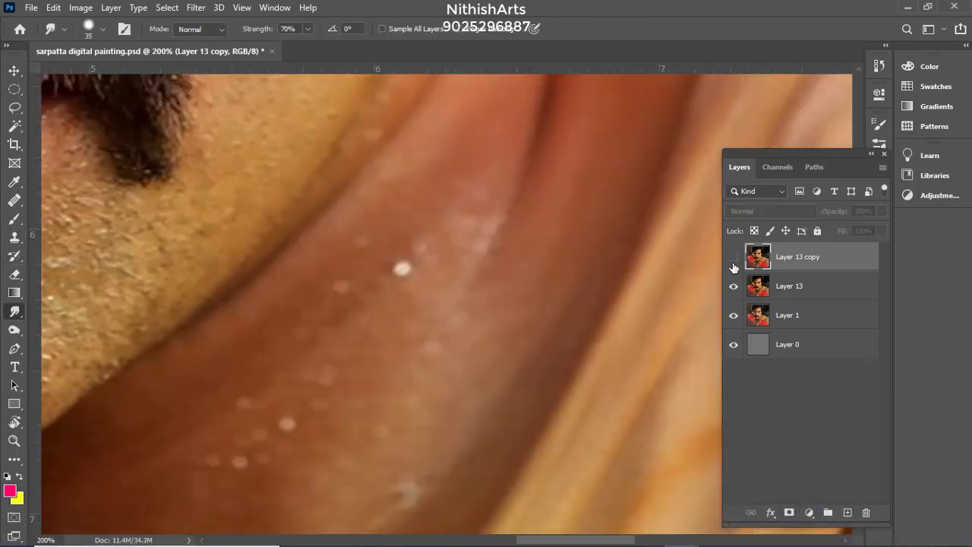
left_click(733, 258)
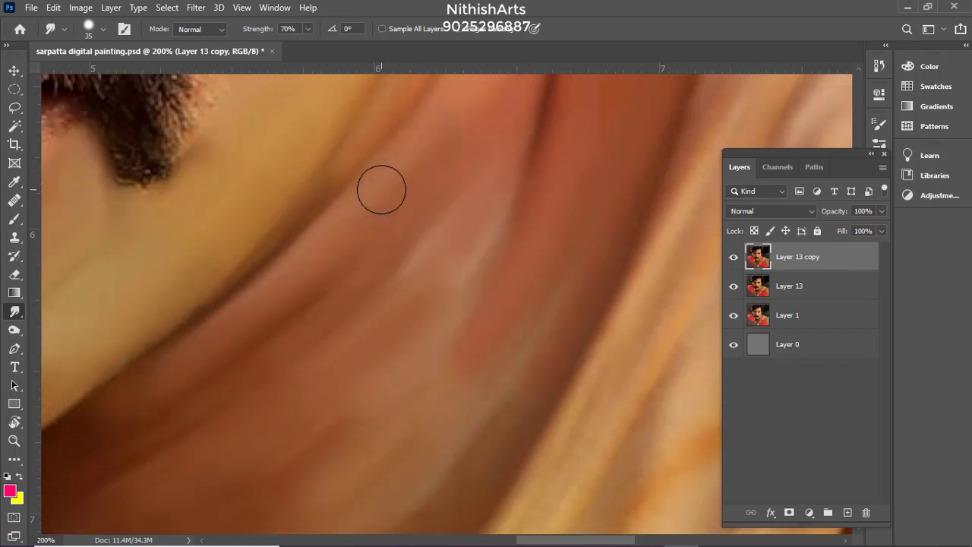
Compare Layer 13 copy with the original and soften the diagonal neck crease below the jaw with a 30 px brush
left_click(734, 258)
left_click(733, 259)
left_click(734, 258)
left_click(733, 259)
key("bracketleft")
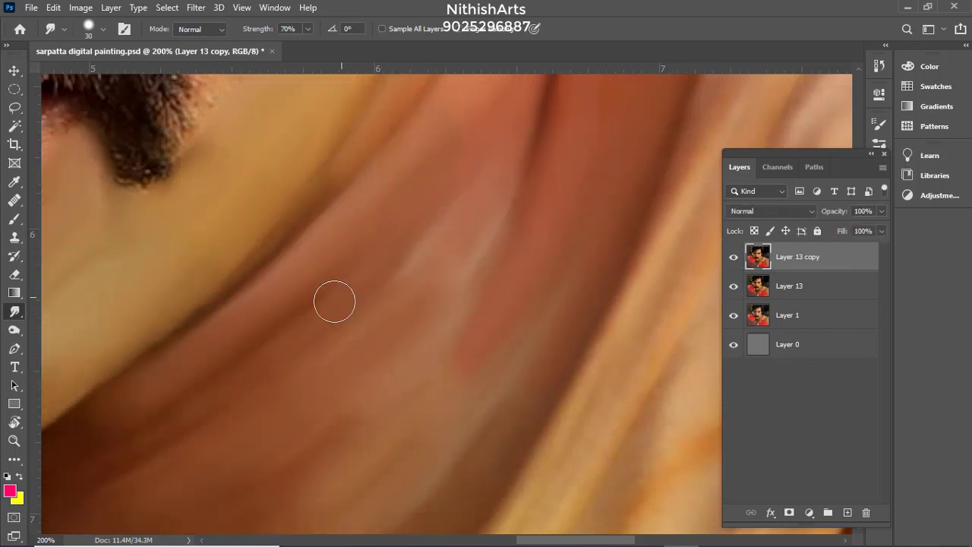
mouse_move(329, 305)
left_mouse_down()
mouse_move(221, 359)
mouse_move(280, 293)
left_mouse_up()
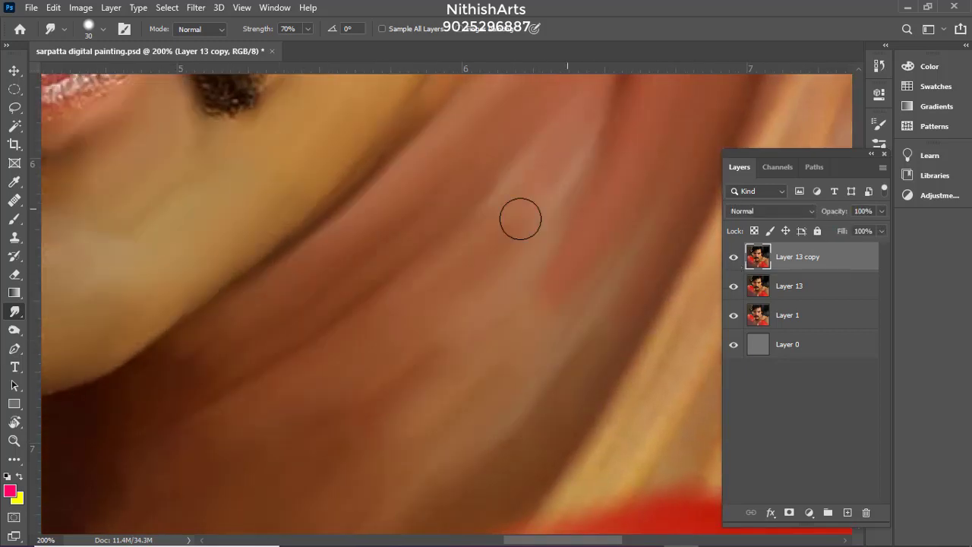
Set the Smudge tool's strength to 80%
right_click(467, 169)
key("Escape")
key("8")
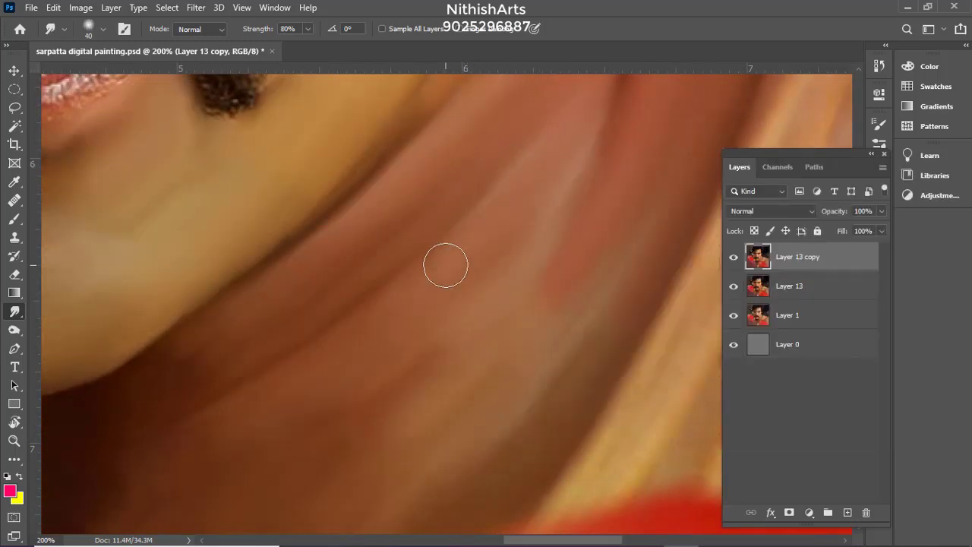
Try to blend the middle of the neck with larger smudge brushes of 40 to 60 px
mouse_move(435, 282)
left_mouse_down()
mouse_move(249, 393)
mouse_move(438, 296)
left_mouse_up()
key("ctrl+z")
key("bracketright")
key("bracketright")
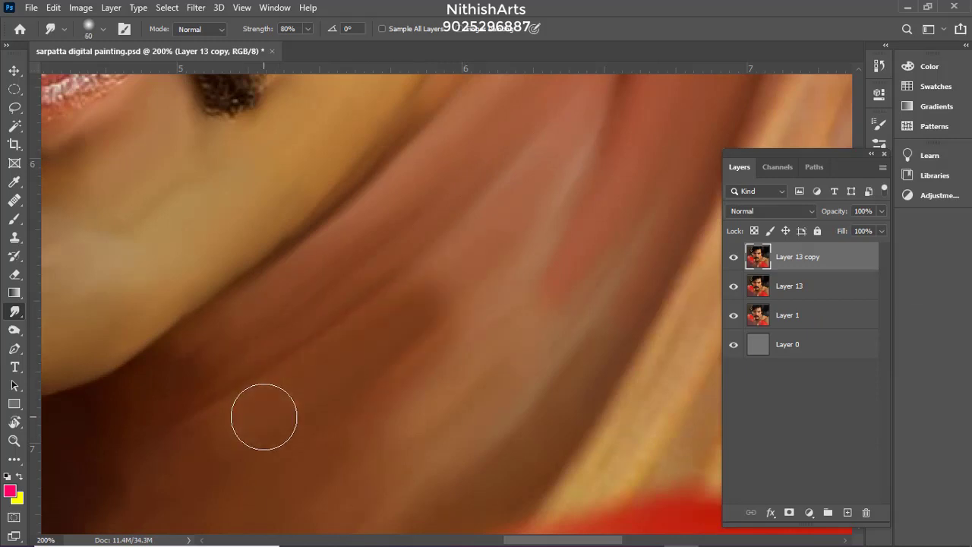
key("ctrl+z")
Smooth the diagonal streaks across the neck below the jaw with a 45 px brush at 80% strength
key("bracketleft")
key("bracketleft")
left_click_drag(473, 332, 390, 393)
key("ctrl+z")
left_click_drag(331, 271, 214, 359)
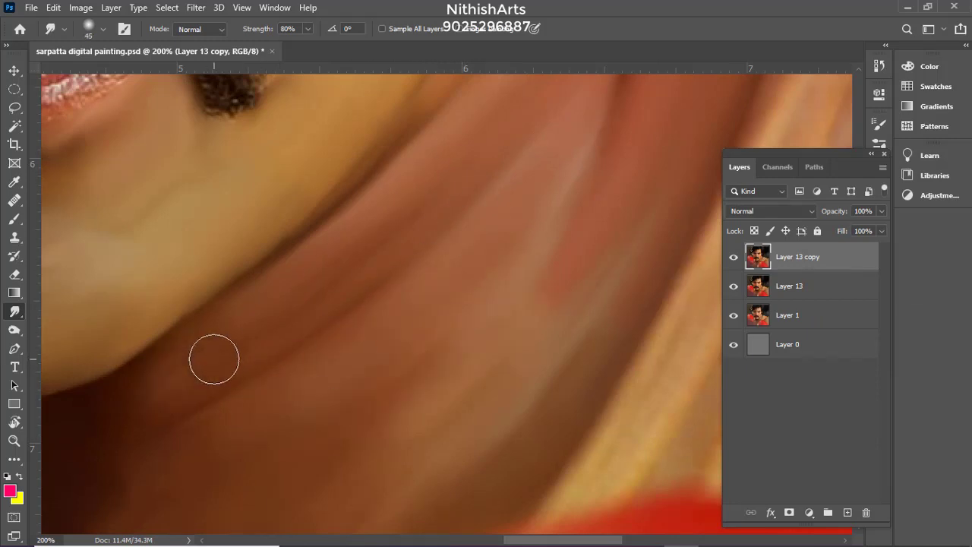
left_click_drag(425, 213, 230, 366)
left_click_drag(430, 216, 339, 368)
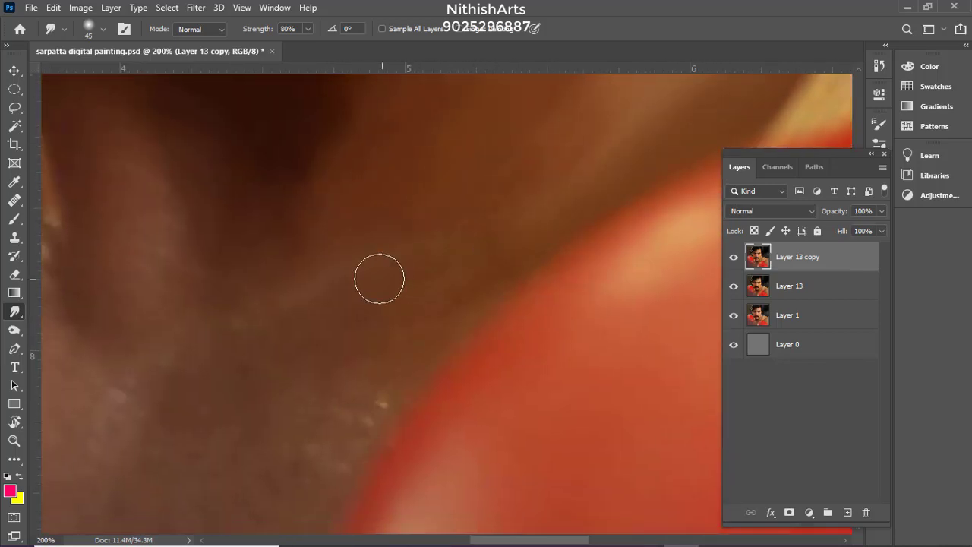
Smooth the upper chest highlight beside the red glove with a 45 px brush at 39% hardness and 70% strength
right_click(406, 252)
left_click_drag(472, 327, 506, 329)
key("Return")
right_click(456, 229)
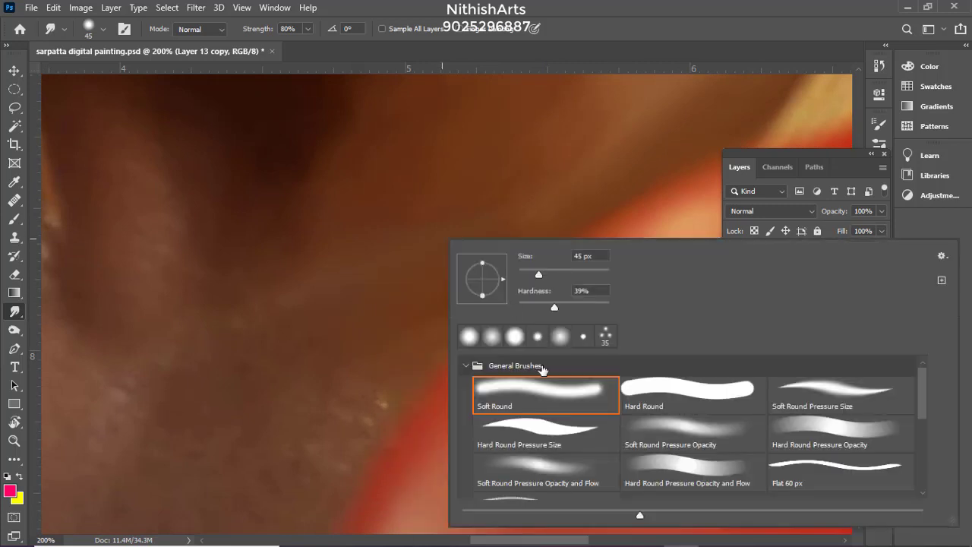
key("Return")
key("bracketleft")
key("bracketleft")
key("7")
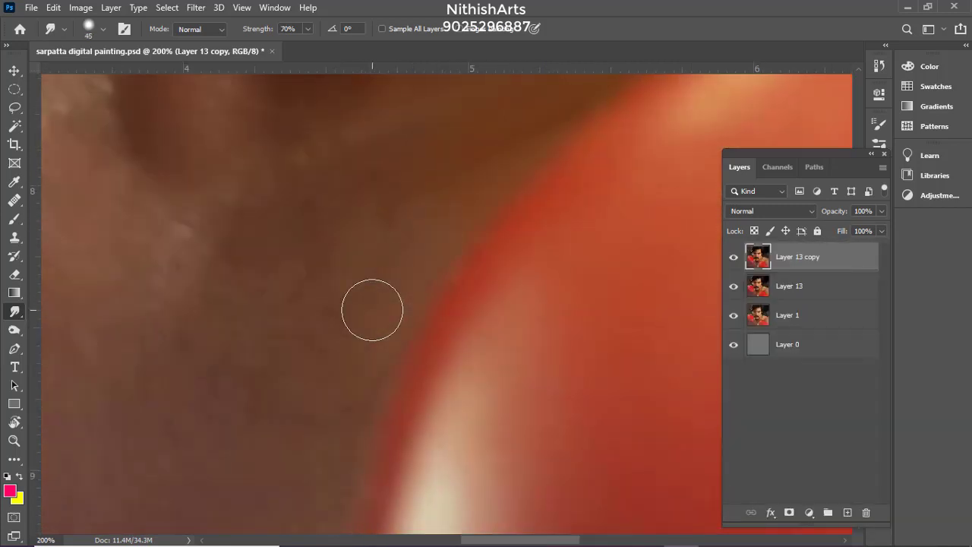
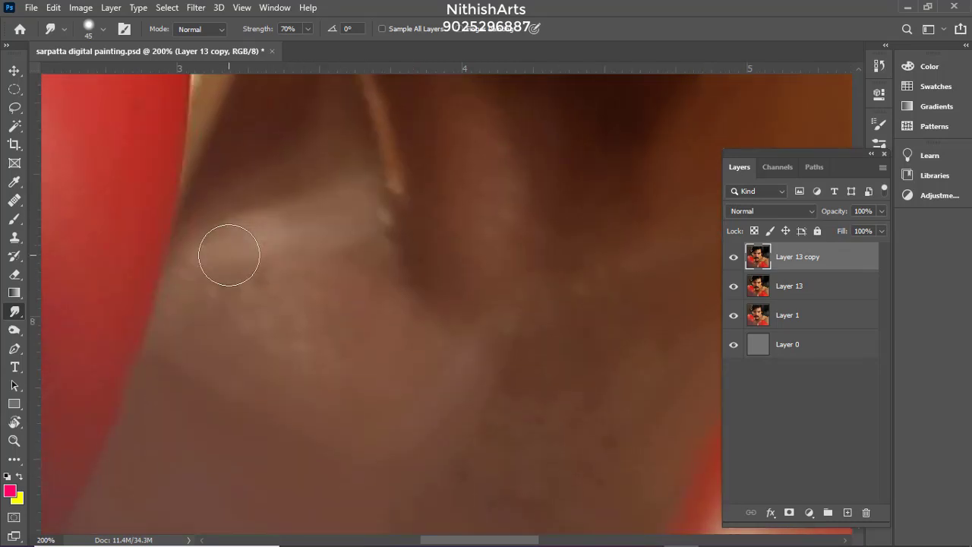
mouse_move(228, 254)
left_mouse_down()
mouse_move(213, 269)
mouse_move(267, 307)
left_mouse_up()
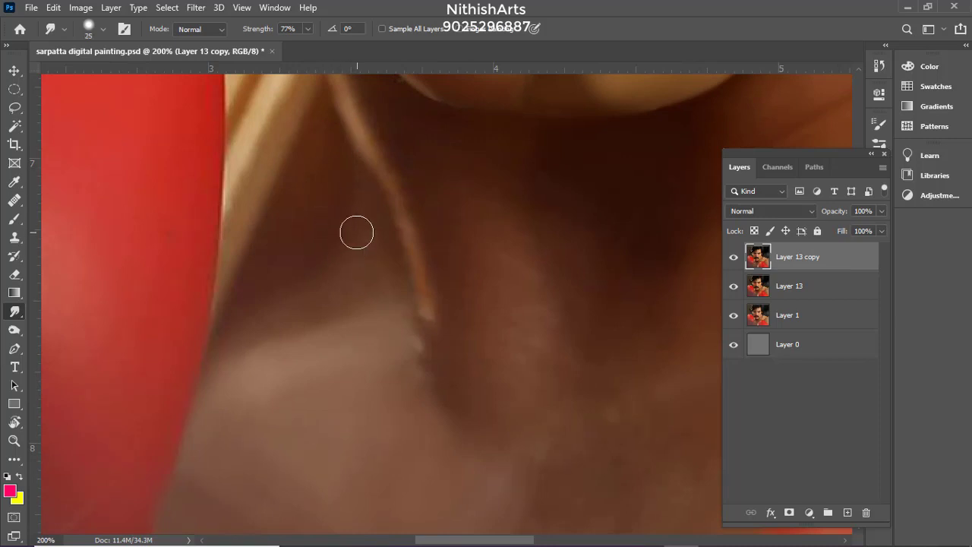
Blend the shadow and pale highlight between the vest strap and the thin cord at 77% strength with brushes around 30 px
key("]")
key("]")
mouse_move(357, 243)
left_mouse_down()
mouse_move(259, 382)
mouse_move(258, 303)
mouse_move(260, 334)
left_mouse_up()
key("[")
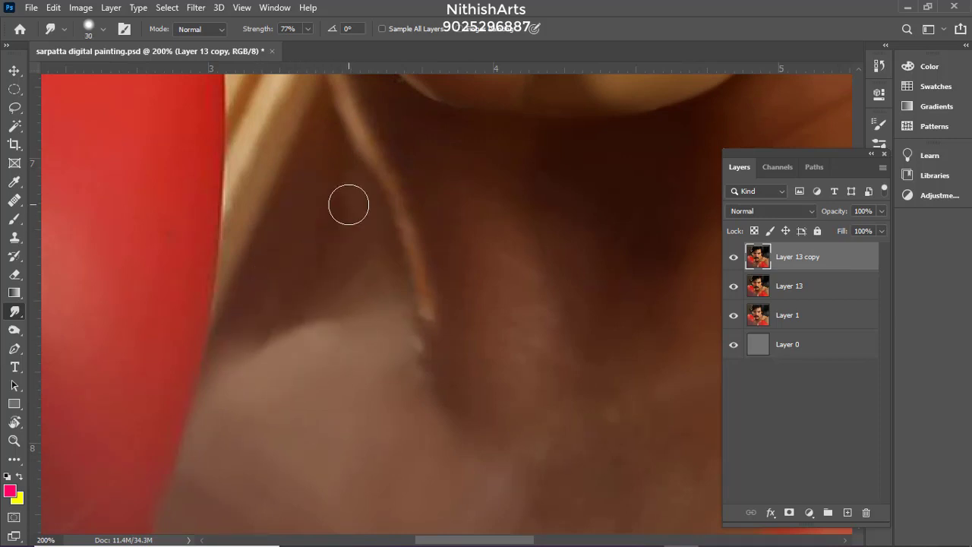
left_click_drag(384, 231, 415, 363)
left_click_drag(385, 270, 380, 410)
left_click_drag(327, 434, 329, 346)
Smooth the folds of the vest strap between the red glove and the jaw with a 15 px brush at 80% strength
key("]")
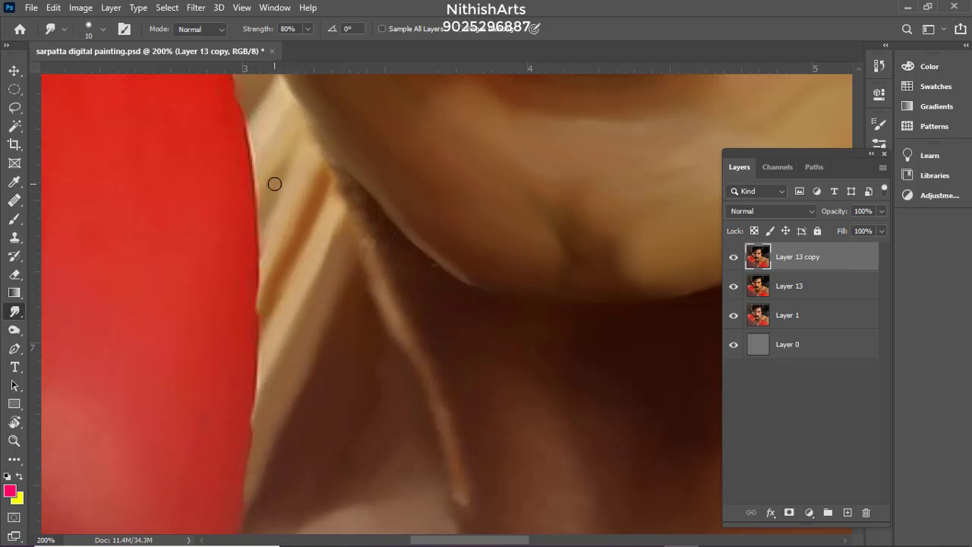
key("]")
left_click_drag(265, 235, 288, 180)
left_click_drag(312, 134, 323, 224)
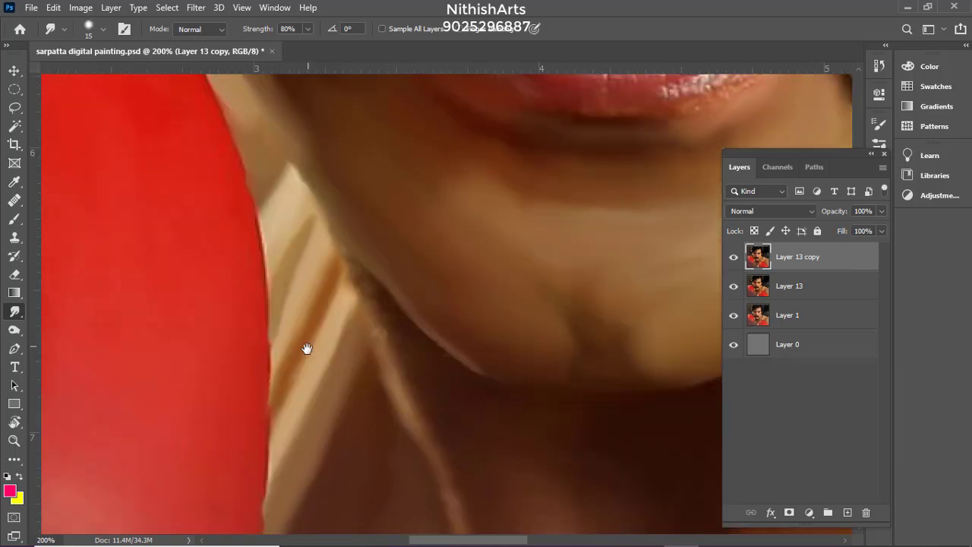
Clean up the top of the thin cord where it meets the jawline with a 10 px brush
left_click_drag(307, 348, 248, 234)
key("bracketright")
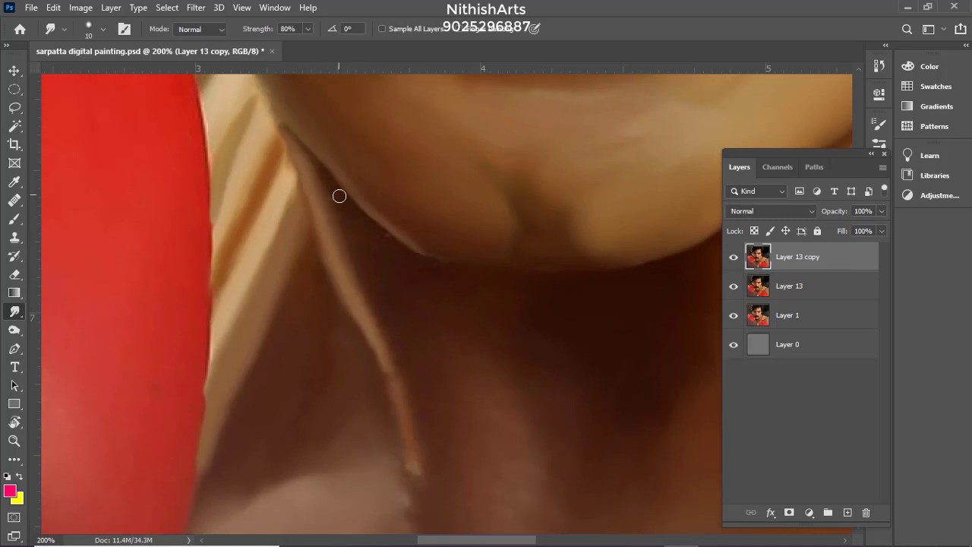
mouse_move(315, 144)
left_mouse_down()
mouse_move(356, 232)
mouse_move(290, 138)
left_mouse_up()
Smooth the dark skin between the thin cord and the jawline with a 20 to 25 px brush
key("bracketright")
key("bracketright")
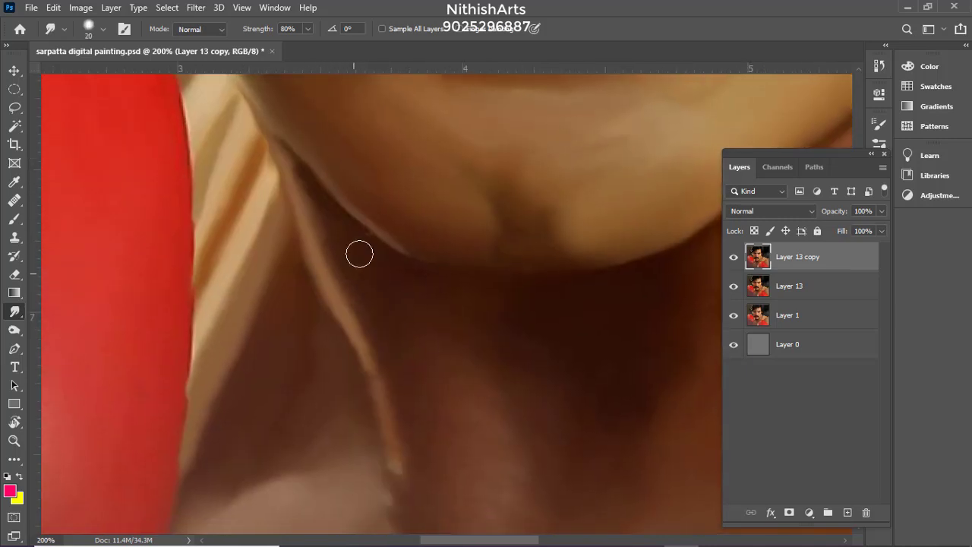
key("bracketright")
key("bracketright")
mouse_move(402, 281)
left_mouse_down()
mouse_move(351, 220)
mouse_move(371, 187)
left_mouse_up()
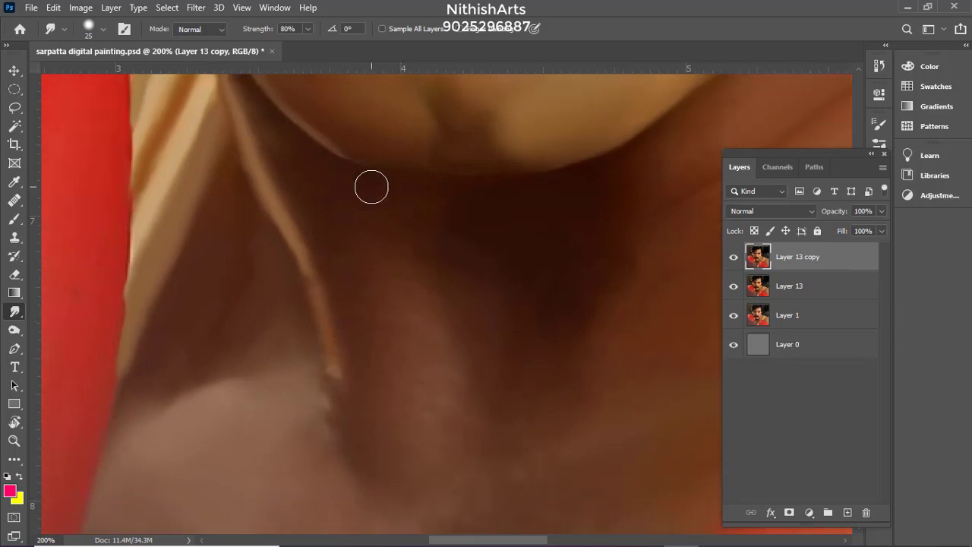
Smooth the shadowed throat under the chin and the lower neck with brushes up to 50 px, and save the document
left_click_drag(428, 365, 417, 296)
key("bracketright")
mouse_move(385, 419)
left_mouse_down()
mouse_move(362, 358)
mouse_move(403, 270)
left_mouse_up()
left_click_drag(414, 402, 375, 220)
mouse_move(484, 216)
left_mouse_down()
mouse_move(466, 277)
mouse_move(415, 168)
mouse_move(427, 237)
mouse_move(405, 311)
left_mouse_up()
left_click_drag(281, 225, 417, 238)
mouse_move(289, 276)
left_mouse_down()
mouse_move(373, 293)
mouse_move(398, 216)
left_mouse_up()
mouse_move(504, 305)
left_mouse_down()
mouse_move(360, 228)
mouse_move(436, 272)
left_mouse_up()
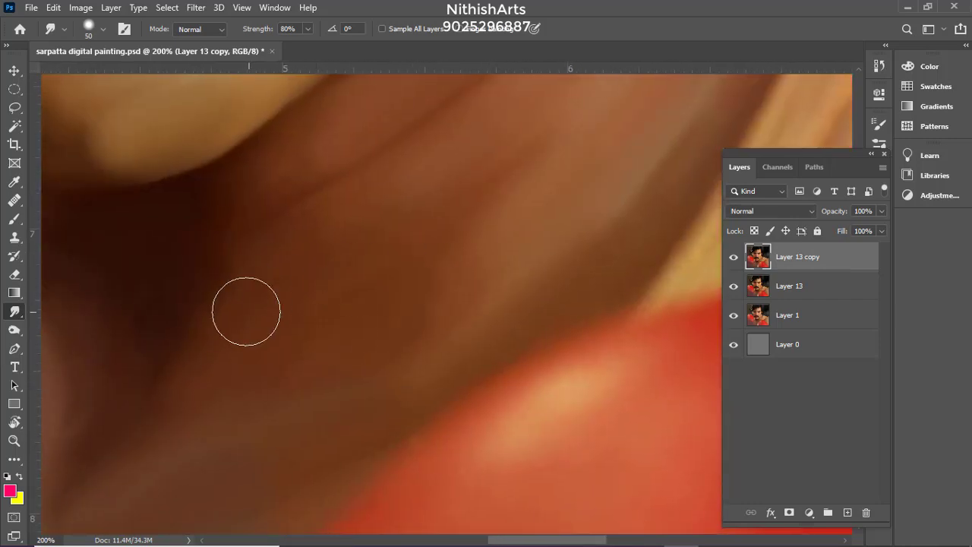
left_click_drag(280, 231, 446, 322)
key("ctrl+s")
Smooth the upper ear and its outer rim with a 15 px brush
key("ctrl+plus")
key("ctrl+minus")
key("bracketleft")
key("bracketleft")
key("bracketleft")
key("bracketleft")
key("bracketleft")
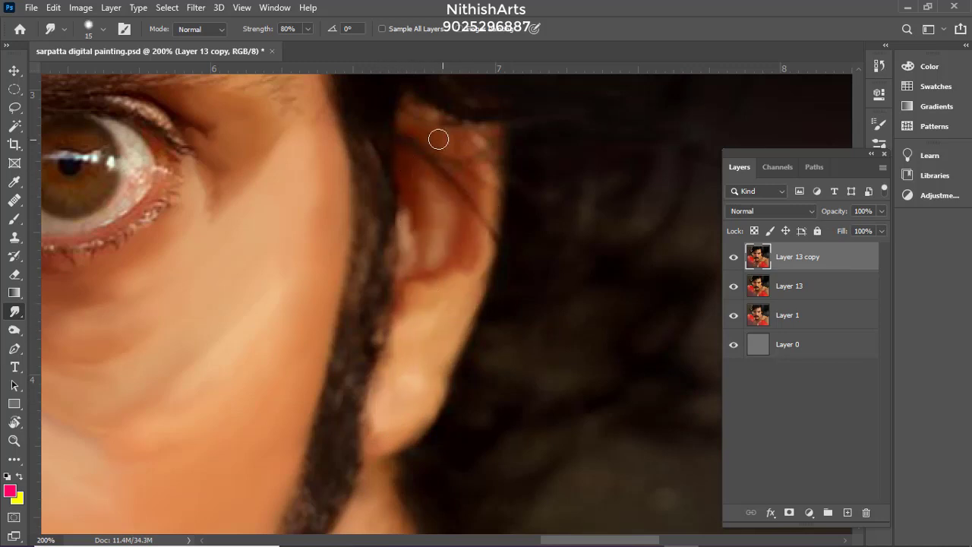
left_click_drag(490, 199, 477, 264)
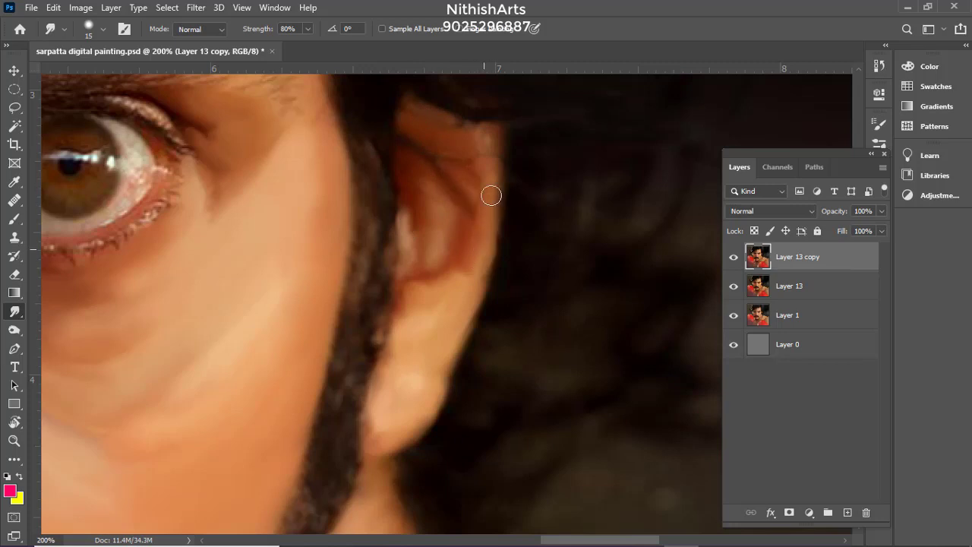
mouse_move(501, 301)
left_mouse_down()
mouse_move(499, 192)
mouse_move(499, 276)
left_mouse_up()
Sharpen the dark hair strand crossing the ear with an 8 px brush and save the document
key("bracketleft")
key("bracketleft")
key("bracketleft")
key("ctrl+s")
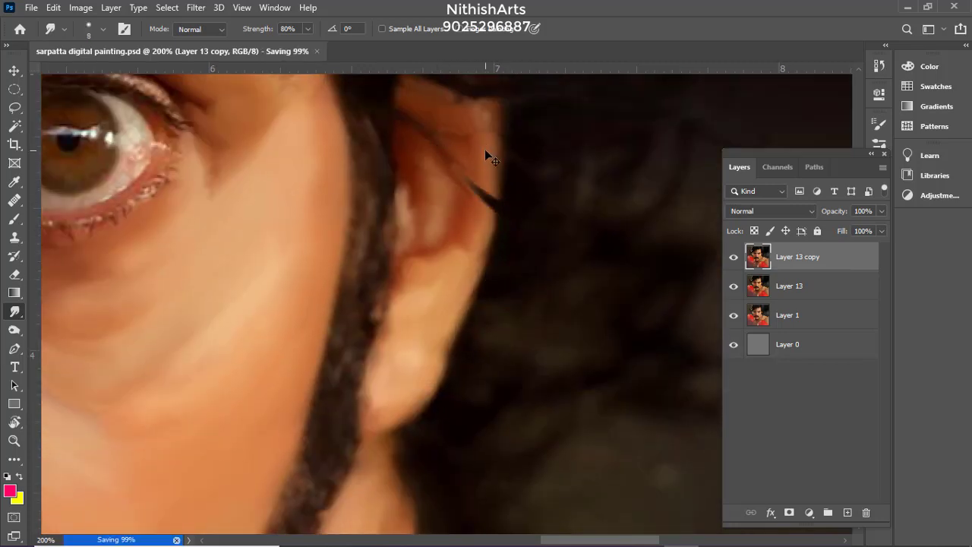
Smooth the neck below the earlobe and sideburn with brushes of 15 to 30 px, and check the whole face
left_click_drag(438, 202, 455, 167)
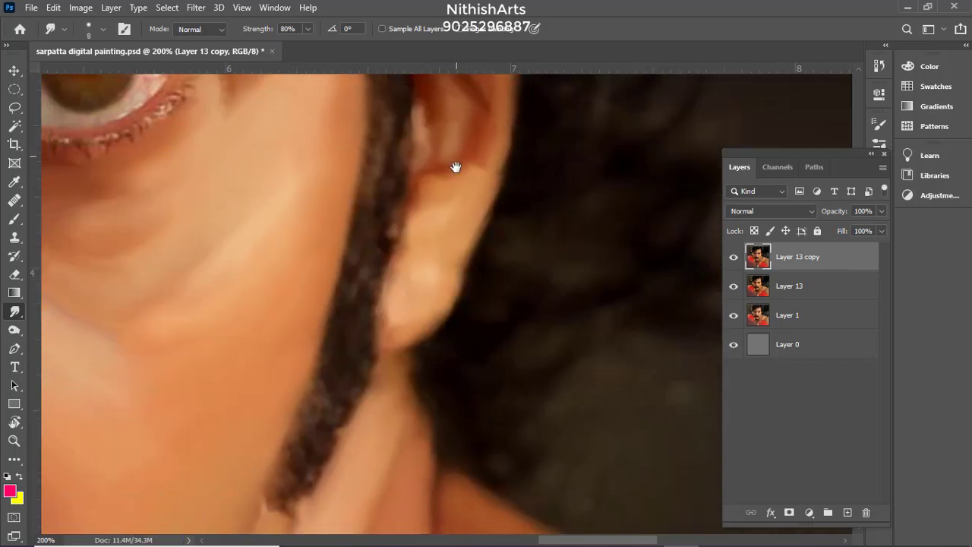
scroll(471, 318, "down", 4)
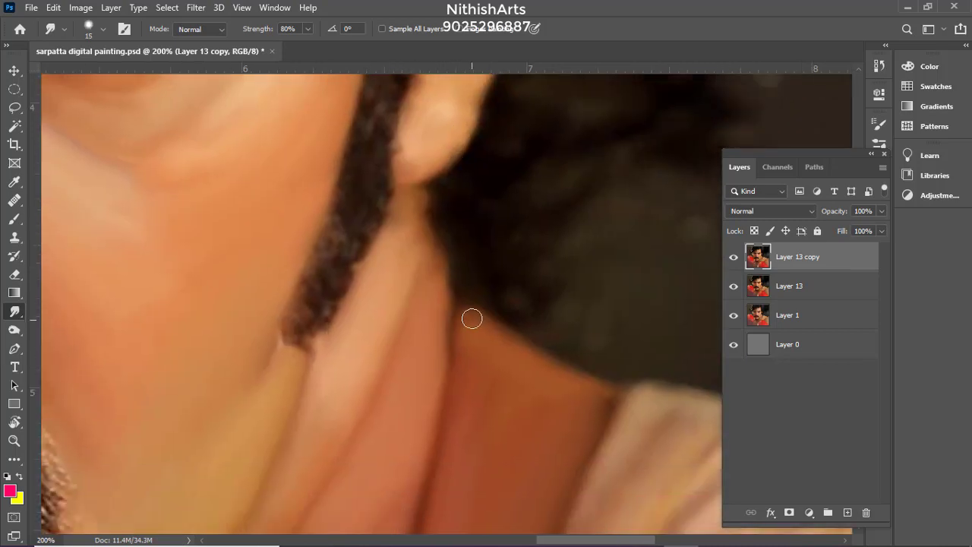
scroll(440, 347, "down", 5)
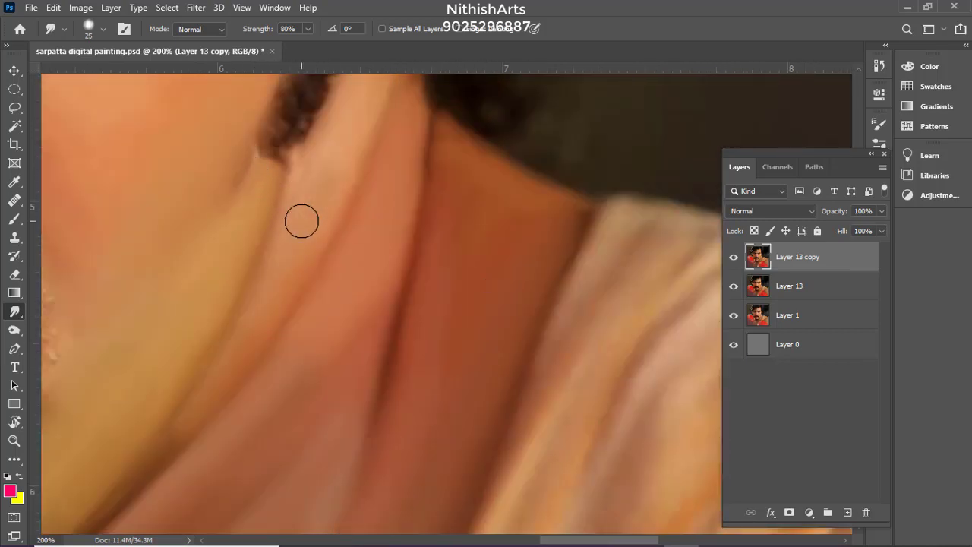
key("bracketright")
left_click_drag(336, 197, 501, 279)
key("ctrl+minus")
key("ctrl+minus")
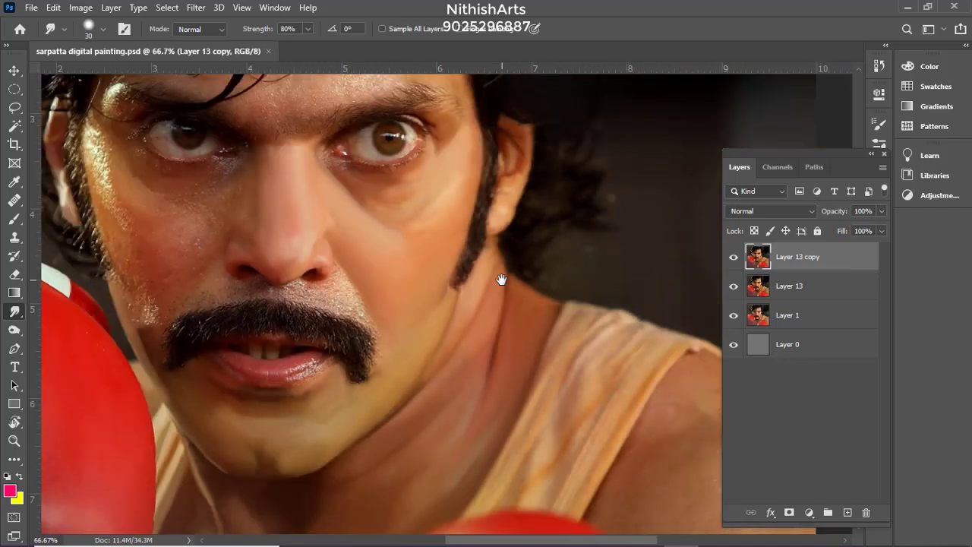
Smooth the dark forehead skin above the outer brow on the glossy side of the face with a 25 to 30 px brush
key("ctrl+plus")
left_click_drag(206, 202, 484, 340)
left_click_drag(405, 274, 458, 301)
scroll(458, 300, "up", 2)
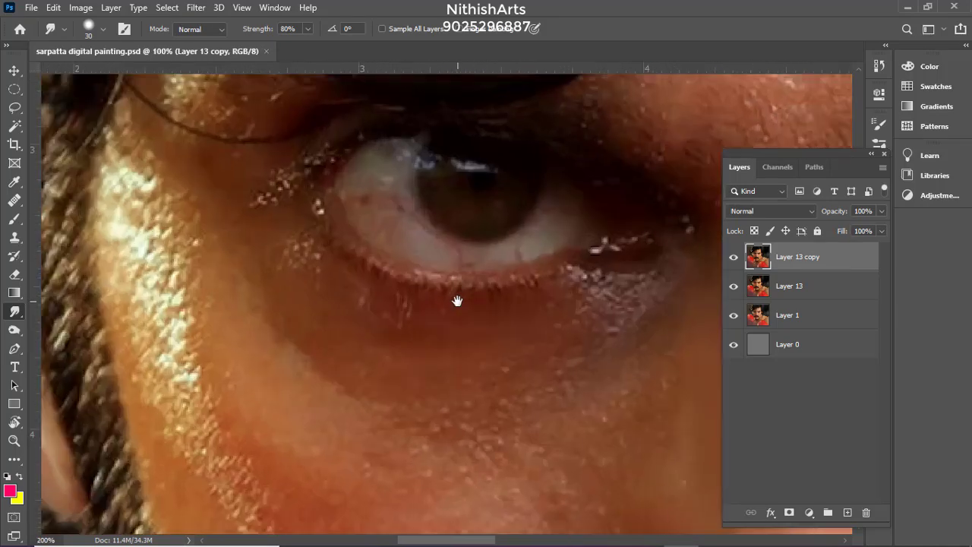
scroll(407, 341, "up", 1)
key("bracketleft")
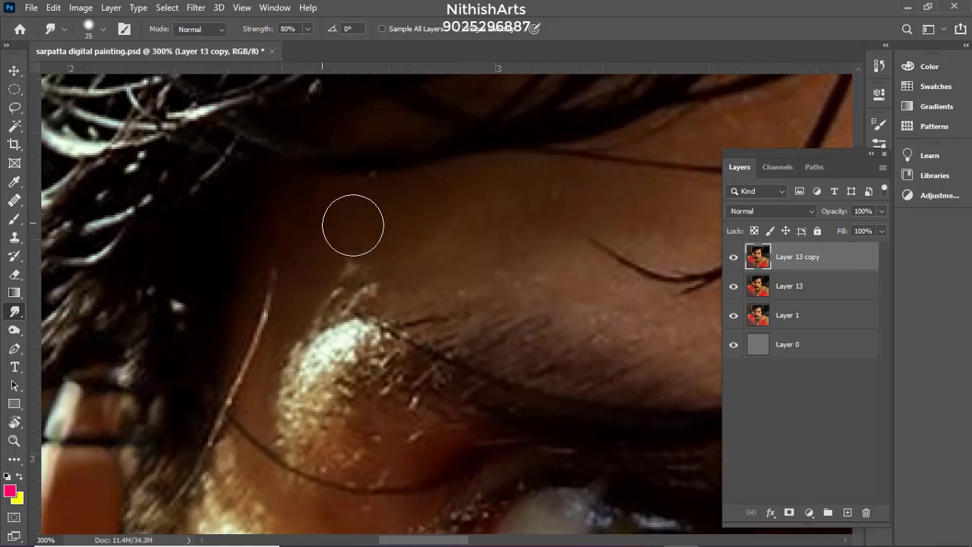
left_click_drag(353, 225, 313, 255)
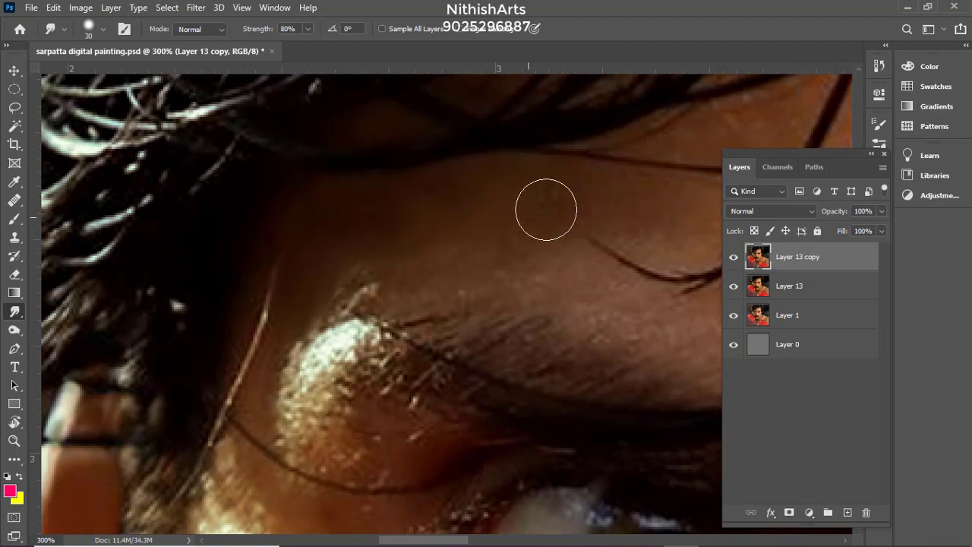
Blend the light hair strand at the temple into the surrounding skin with a 20 px brush
key("bracketleft")
scroll(262, 265, "down", 3)
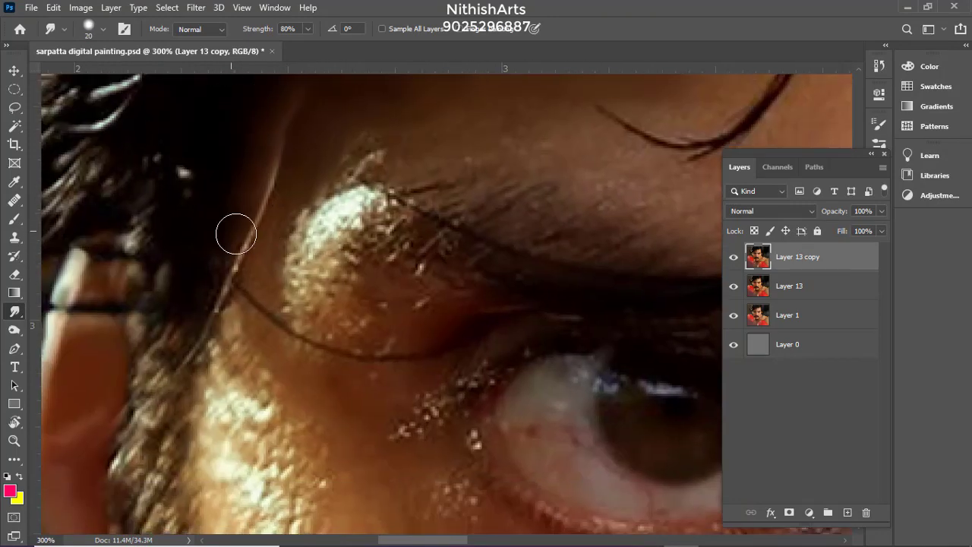
left_click_drag(287, 154, 253, 274)
left_click_drag(237, 315, 266, 205)
left_click_drag(284, 129, 263, 228)
mouse_move(305, 165)
left_mouse_down()
mouse_move(267, 250)
mouse_move(248, 248)
left_mouse_up()
Smudge the grainy shine at the outer end of the brow and the skin around it with a larger brush
key("bracketright")
mouse_move(337, 215)
left_mouse_down()
mouse_move(305, 256)
mouse_move(331, 212)
left_mouse_up()
key("bracketright")
left_click_drag(490, 193, 485, 160)
left_click_drag(268, 401, 370, 155)
left_click_drag(405, 149, 410, 260)
Refine the brow-end highlight and the skin around it with a smaller smudge brush
key("ctrl+plus")
key("bracketleft")
key("bracketleft")
key("bracketleft")
key("bracketright")
mouse_move(359, 215)
left_mouse_down()
mouse_move(390, 239)
mouse_move(538, 251)
mouse_move(491, 260)
mouse_move(503, 205)
mouse_move(570, 211)
mouse_move(481, 258)
left_mouse_up()
key("bracketleft")
key("bracketright")
mouse_move(383, 197)
left_mouse_down()
mouse_move(421, 198)
mouse_move(411, 185)
mouse_move(429, 271)
left_mouse_up()
Smooth the skin around the thin curved hair between the temple and the eye with a finer brush
key("bracketleft")
mouse_move(437, 150)
left_mouse_down()
mouse_move(390, 232)
mouse_move(354, 238)
left_mouse_up()
left_click_drag(404, 164, 352, 235)
left_click_drag(456, 119, 398, 156)
left_click_drag(401, 130, 373, 195)
mouse_move(279, 411)
left_mouse_down()
mouse_move(321, 182)
mouse_move(314, 159)
mouse_move(408, 240)
left_mouse_up()
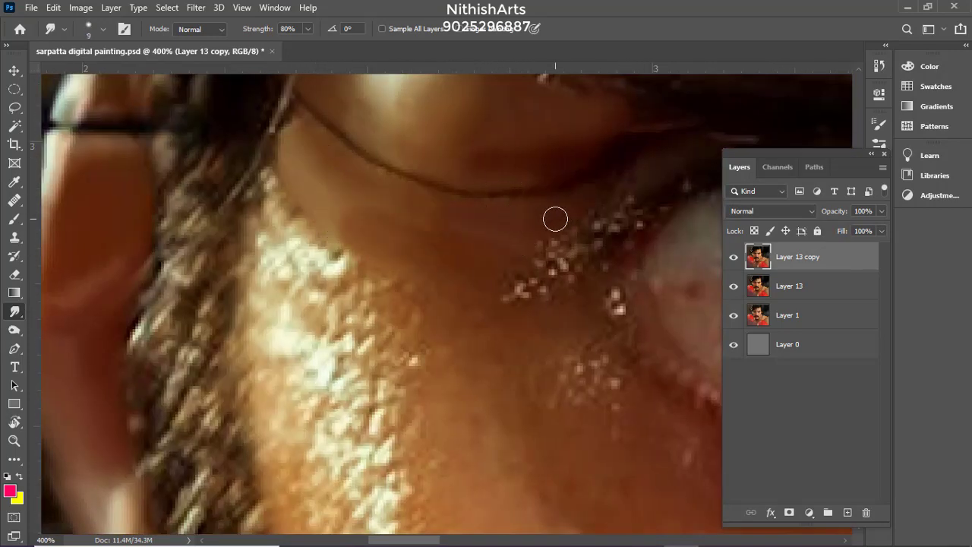
Blend the upper end of the glossy temple highlight into smooth skin with a 15 px brush
left_click_drag(287, 228, 285, 198)
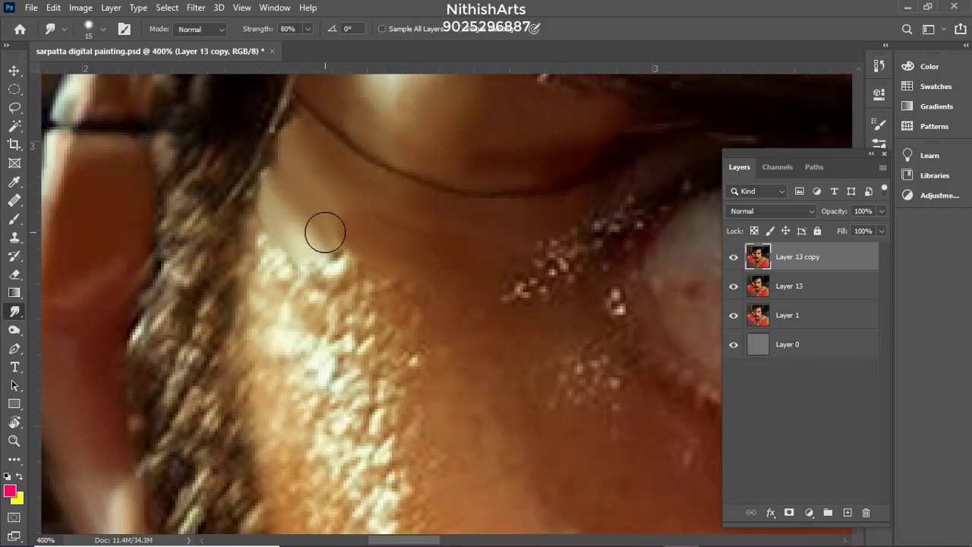
left_click_drag(440, 279, 429, 237)
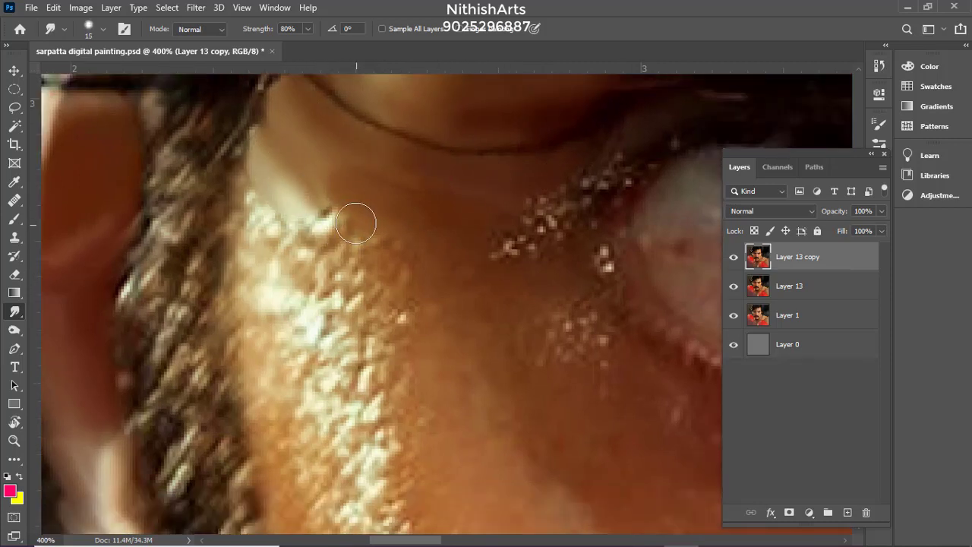
mouse_move(258, 218)
left_mouse_down()
mouse_move(293, 254)
mouse_move(341, 225)
mouse_move(389, 305)
mouse_move(369, 183)
left_mouse_up()
key("]")
left_click_drag(336, 372, 412, 190)
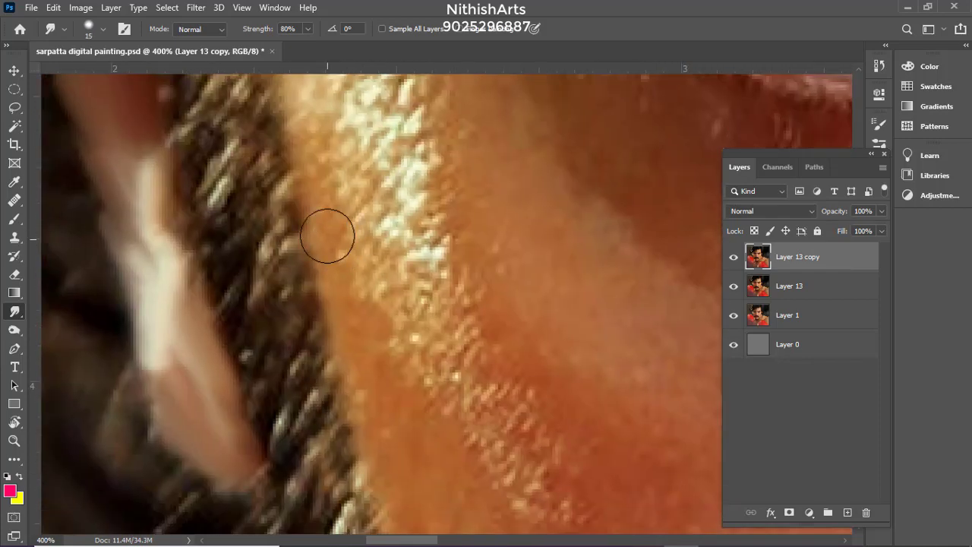
Smooth the strip of cheek skin running along the sideburn with a 20 px brush
left_click_drag(327, 237, 329, 234)
scroll(328, 233, "down", 4)
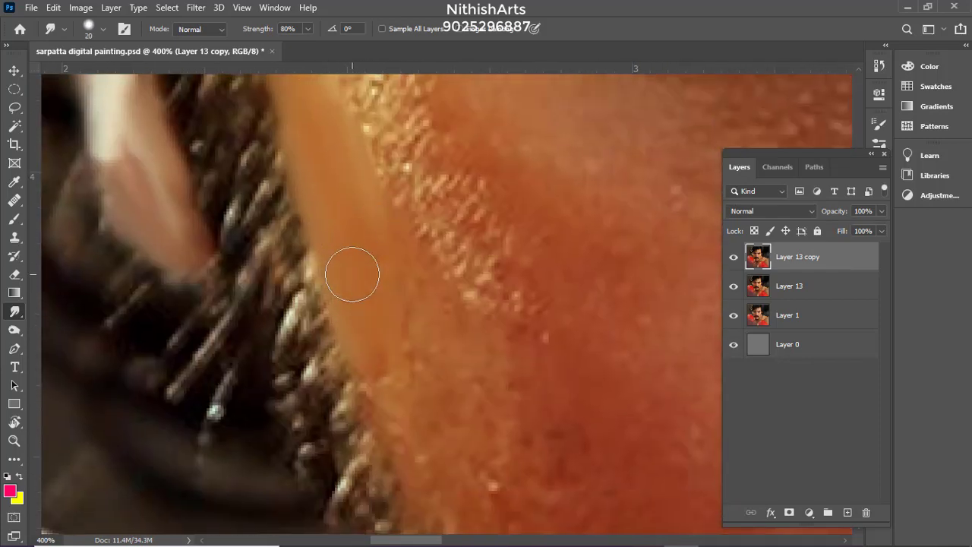
left_click_drag(401, 357, 366, 217)
left_click_drag(364, 265, 382, 325)
left_click_drag(402, 300, 362, 208)
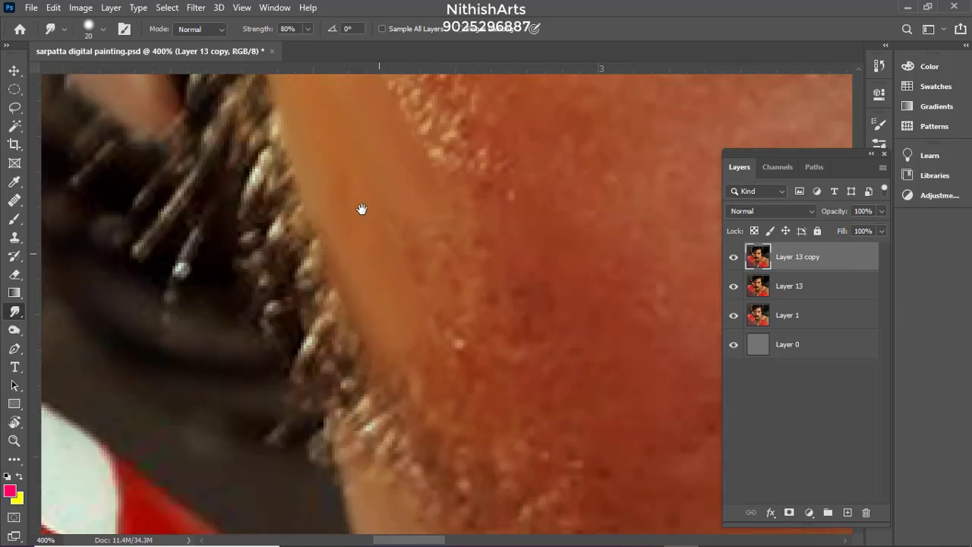
Smooth the strip of skin along the jaw edge below the sideburn with a 20 px smudge brush
mouse_move(376, 266)
left_mouse_down()
mouse_move(397, 286)
mouse_move(387, 209)
left_mouse_up()
left_click_drag(425, 425, 376, 197)
left_click_drag(414, 357, 395, 327)
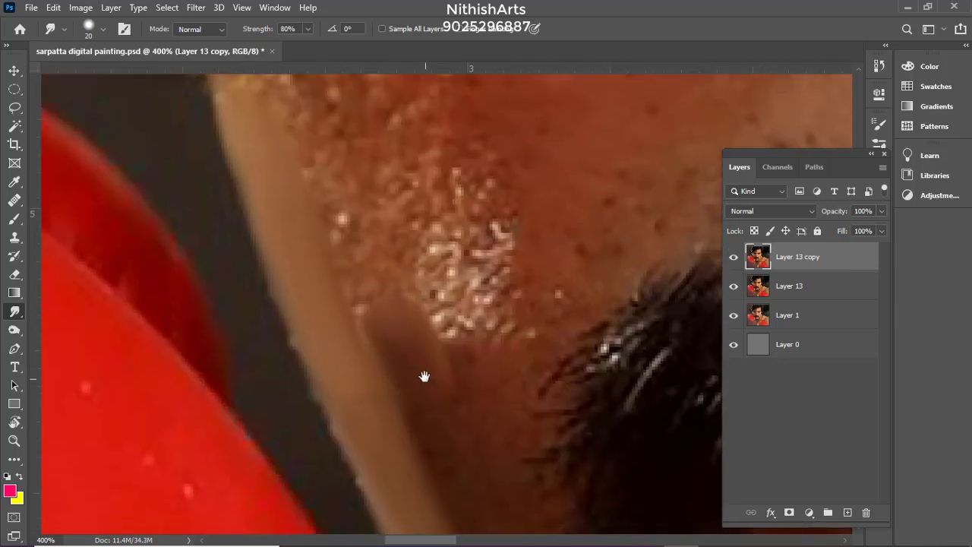
left_click_drag(423, 375, 386, 282)
left_click_drag(319, 129, 405, 319)
left_click_drag(395, 315, 387, 251)
mouse_move(346, 169)
left_mouse_down()
mouse_move(402, 278)
mouse_move(384, 255)
mouse_move(459, 300)
left_mouse_up()
Blend the speckled highlight on the lower cheek beside the mustache into smooth skin with a 25 px brush
key("bracketright")
left_click_drag(459, 321, 398, 198)
left_click_drag(406, 292, 460, 397)
left_click_drag(611, 290, 433, 382)
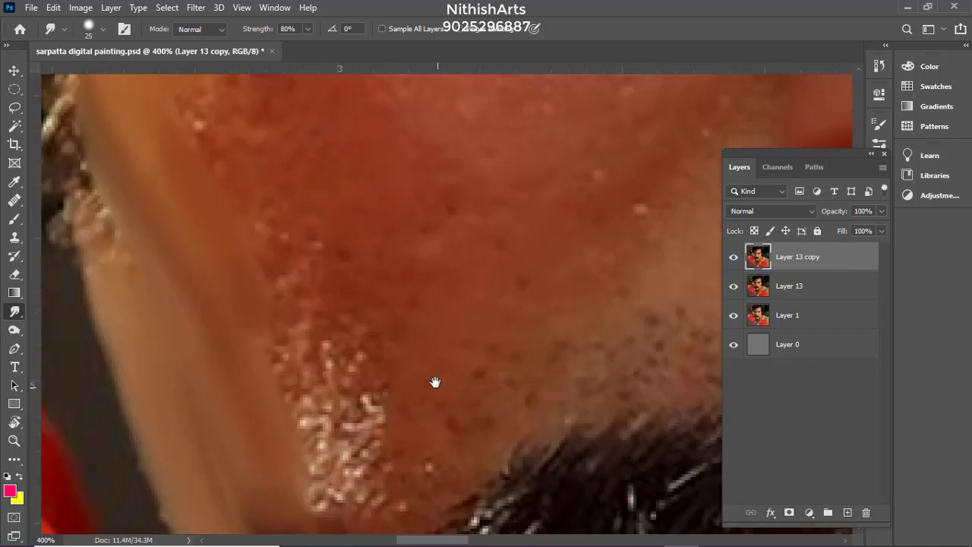
left_click_drag(326, 368, 384, 296)
left_click_drag(345, 254, 380, 366)
left_click_drag(319, 267, 406, 296)
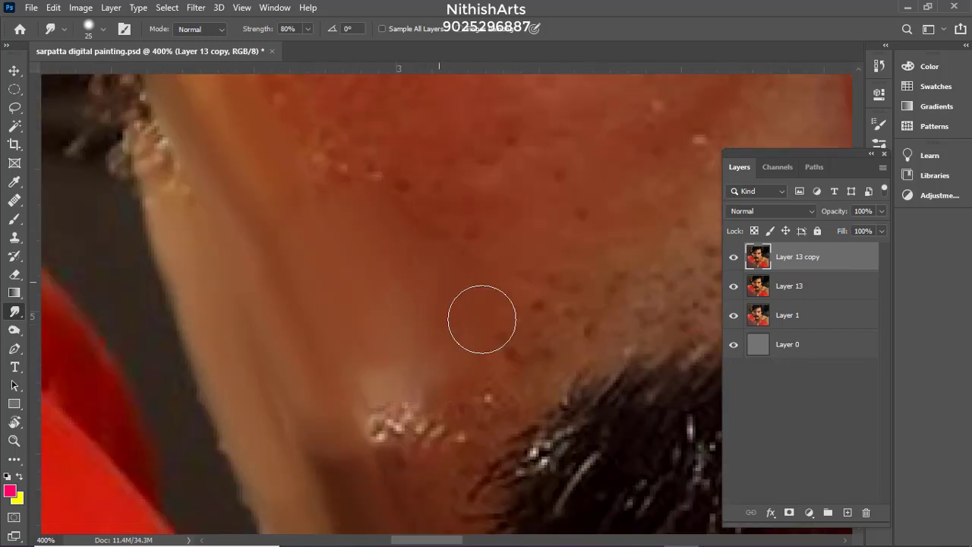
Smudge the rest of the glossy patch between the mustache end and the jawline smooth, and save the document
scroll(481, 319, "down", 2)
mouse_move(361, 212)
left_mouse_down()
mouse_move(409, 198)
mouse_move(446, 283)
mouse_move(419, 326)
mouse_move(419, 293)
mouse_move(504, 261)
left_mouse_up()
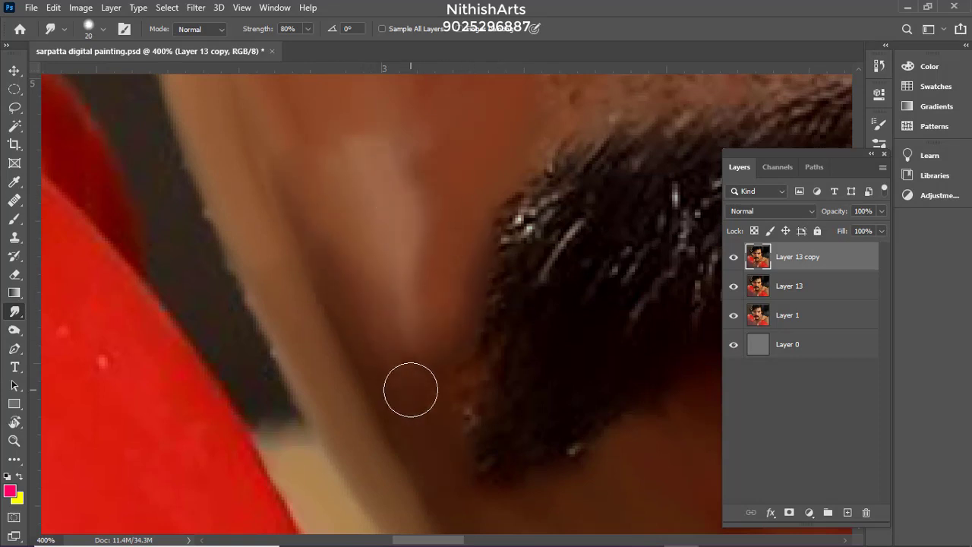
key("]")
mouse_move(410, 390)
left_mouse_down()
mouse_move(414, 345)
mouse_move(440, 416)
left_mouse_up()
mouse_move(417, 213)
left_mouse_down()
mouse_move(445, 327)
mouse_move(441, 281)
left_mouse_up()
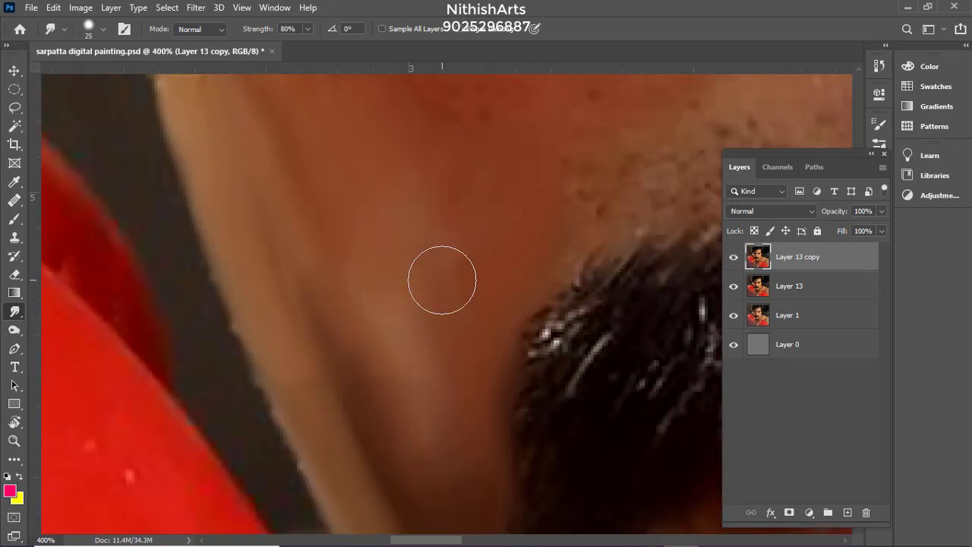
scroll(328, 227, "up", 3)
scroll(329, 228, "left", 1)
key("ctrl+s")
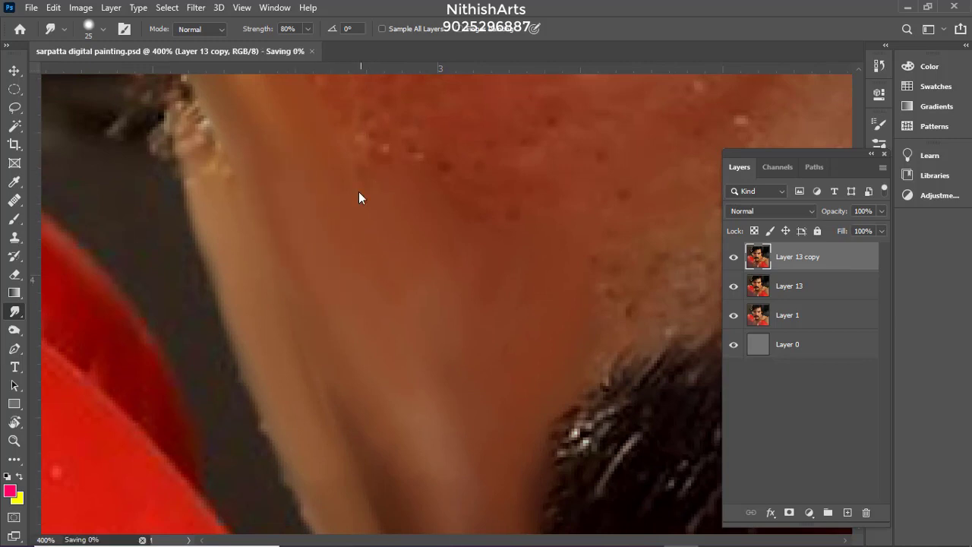
Compare the smudged lower cheek with the original by toggling the visibility of Layer 13 copy
key("ctrl+minus")
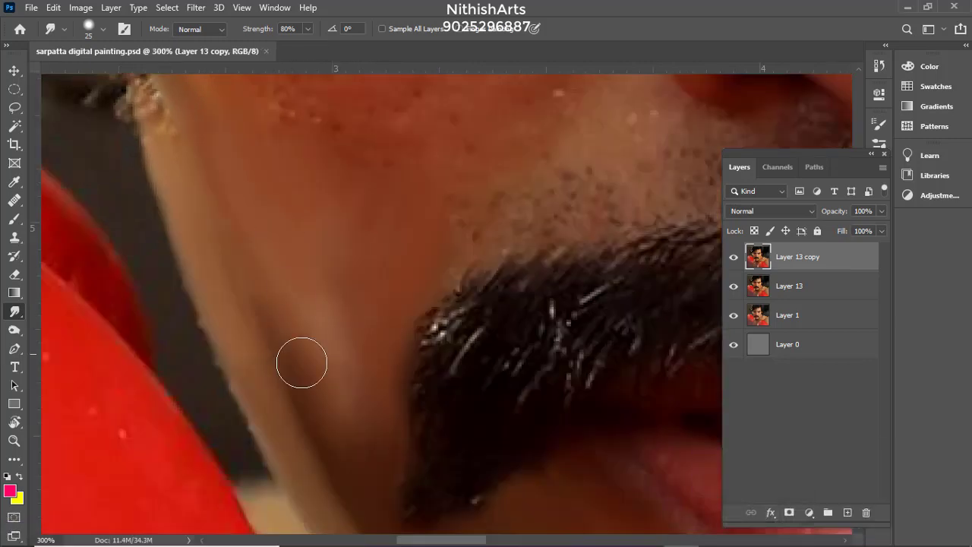
left_click(733, 260)
left_click(734, 259)
left_click(733, 260)
left_click(733, 260)
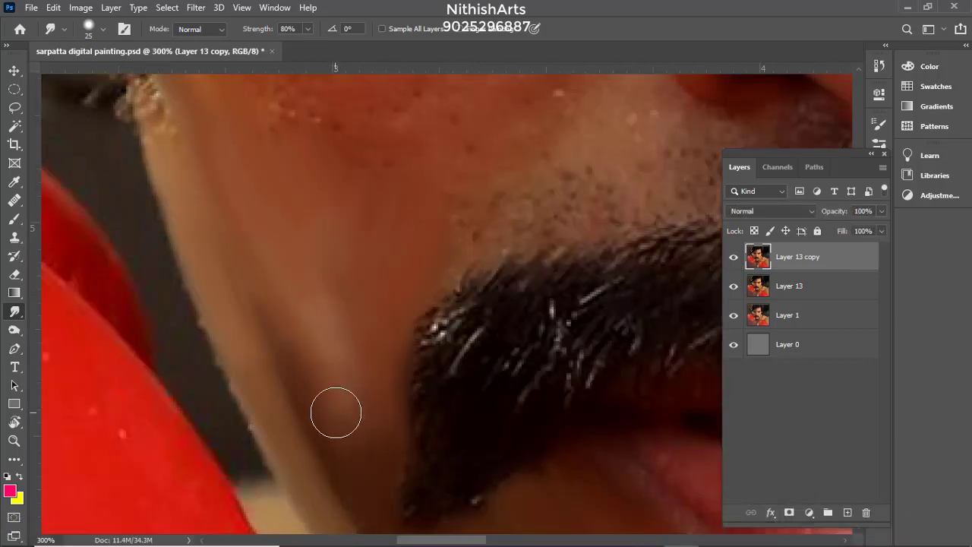
Refine the shadow beside the mustache end and the lower cheek strip along the sideburn with the 25 px brush
left_click_drag(336, 412, 306, 343)
left_click_drag(280, 199, 302, 343)
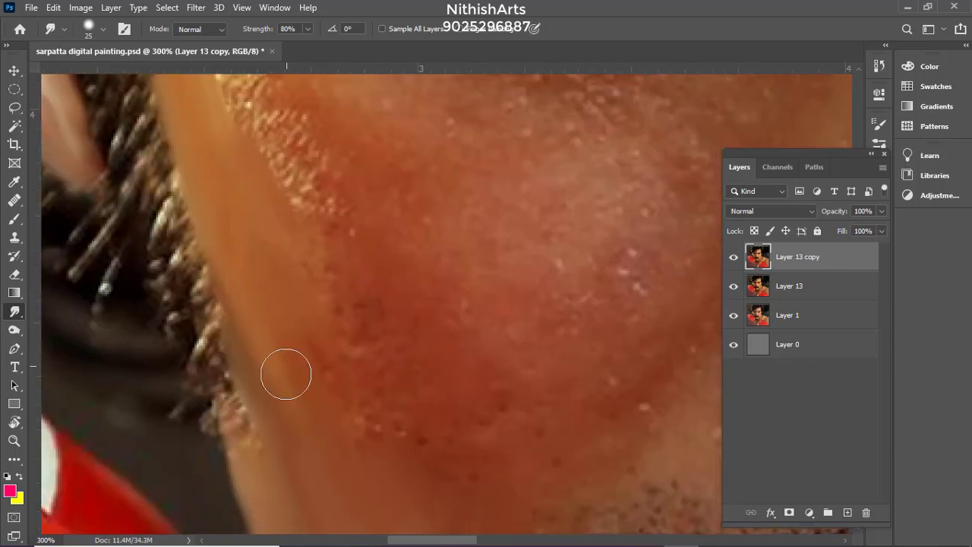
left_click_drag(288, 404, 242, 274)
left_click_drag(288, 378, 245, 280)
mouse_move(294, 266)
left_mouse_down()
mouse_move(313, 395)
mouse_move(353, 459)
left_mouse_up()
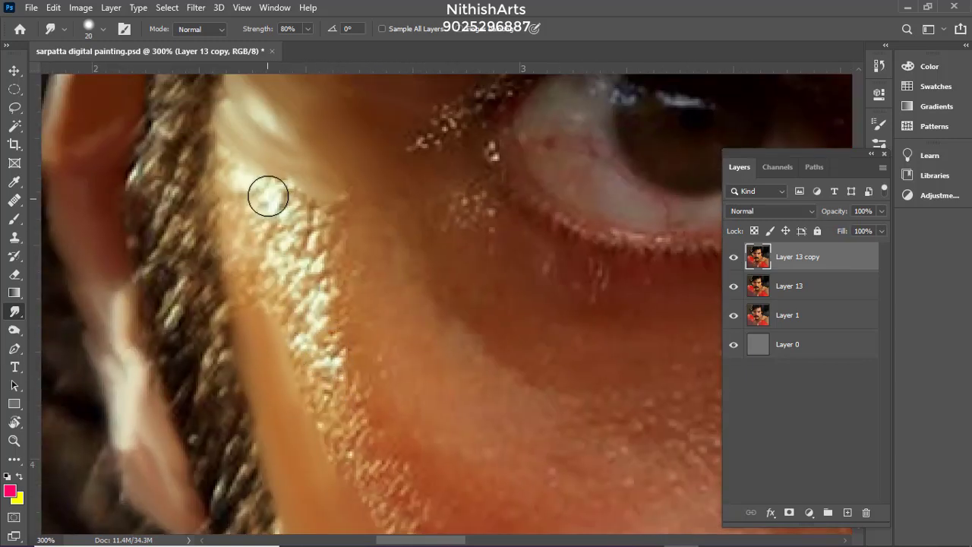
Smudge the bright speckled highlight between the upper sideburn and the eye into a smooth patch with a 20 px brush
key("]")
mouse_move(268, 204)
left_mouse_down()
mouse_move(298, 292)
mouse_move(294, 310)
mouse_move(294, 273)
mouse_move(309, 275)
mouse_move(304, 294)
mouse_move(293, 215)
mouse_move(321, 340)
mouse_move(260, 245)
mouse_move(251, 315)
mouse_move(271, 322)
mouse_move(248, 242)
left_mouse_up()
key("[")
key("]")
scroll(354, 251, "down", 2)
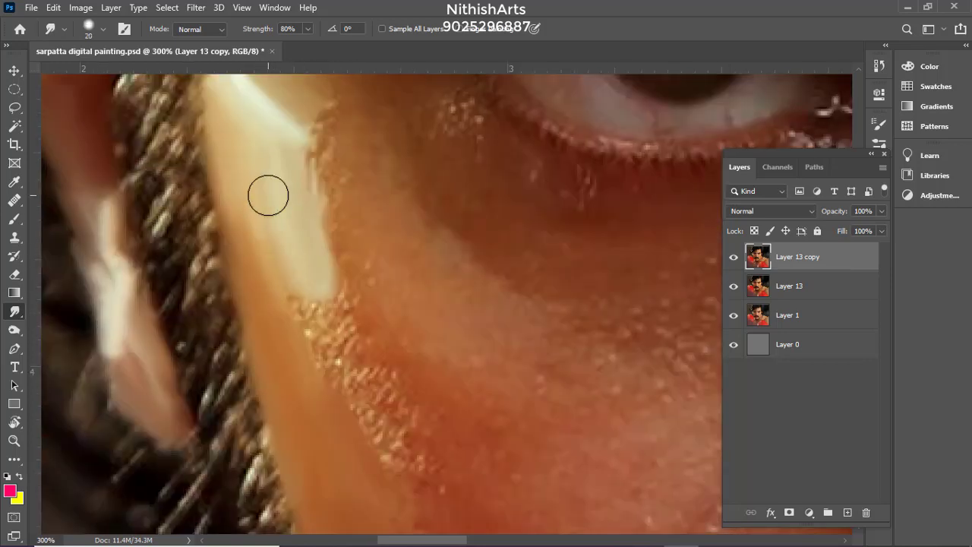
scroll(266, 195, "down", 2)
Blend the speckled skin below the temple highlight down along the sideburn into the lower cheek, enlarging the brush to 30 px
key("ctrl+plus")
left_click_drag(314, 284, 341, 330)
key("]")
key("]")
left_click_drag(349, 295, 437, 448)
left_click_drag(287, 220, 312, 255)
left_click_drag(265, 98, 327, 342)
mouse_move(343, 437)
left_mouse_down()
mouse_move(306, 208)
mouse_move(270, 87)
left_mouse_up()
left_click_drag(331, 387, 268, 202)
left_click_drag(344, 351, 282, 189)
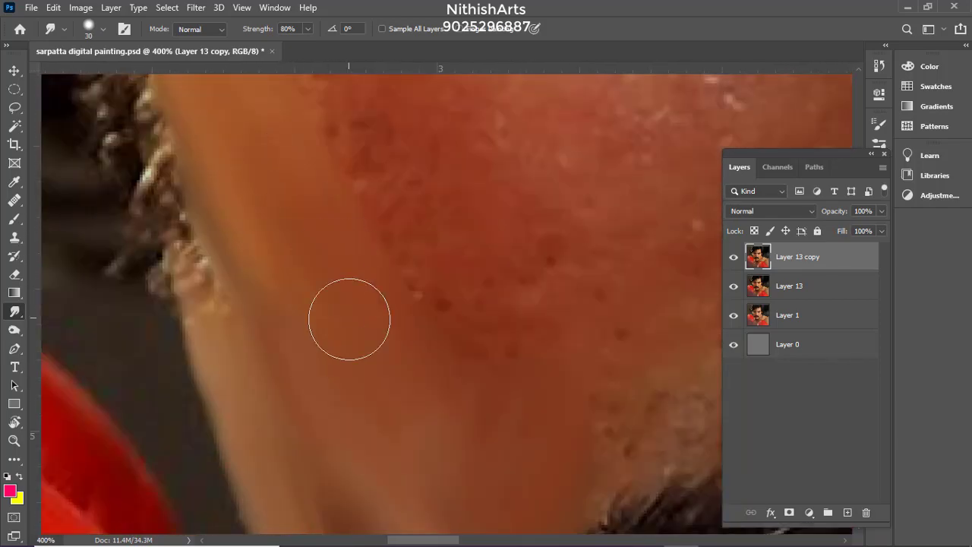
Smooth the skin below the inner corner of the eye, beside the nose, with a 20 px brush
left_click_drag(422, 296, 315, 463)
left_click_drag(428, 281, 217, 485)
left_click_drag(468, 238, 333, 446)
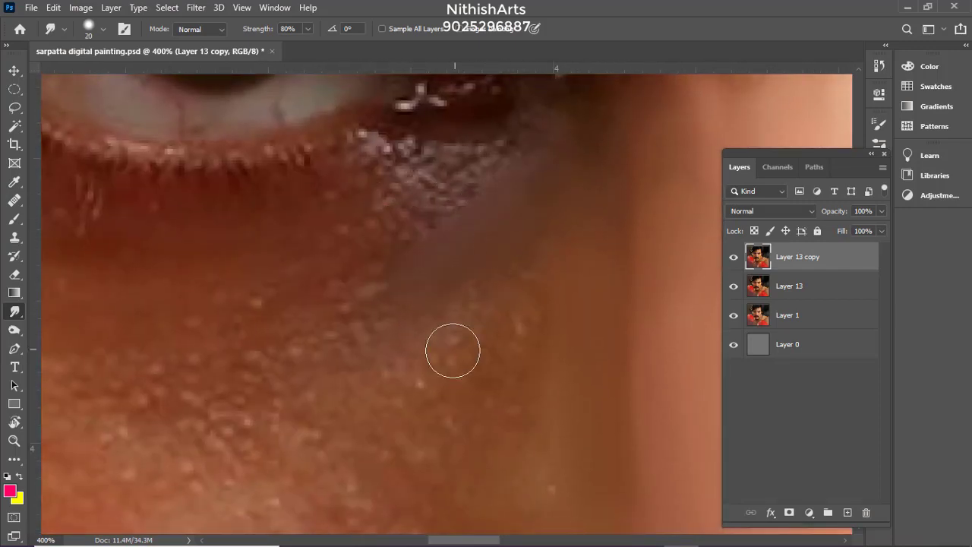
Smudge the skin texture along the side of the nose and the inner cheek with a 20 px brush at 80% strength
mouse_move(452, 350)
left_mouse_down()
mouse_move(490, 312)
mouse_move(507, 217)
left_mouse_up()
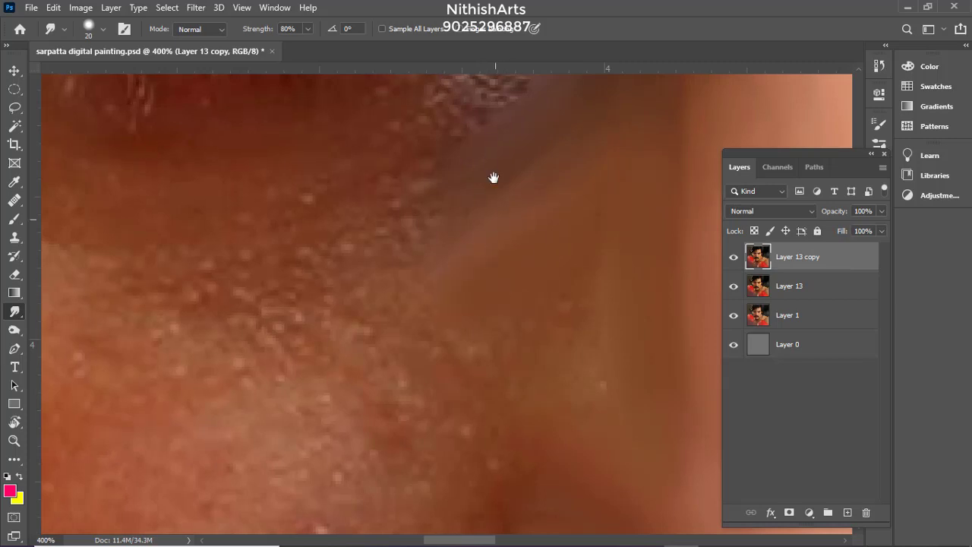
left_click_drag(506, 301, 495, 241)
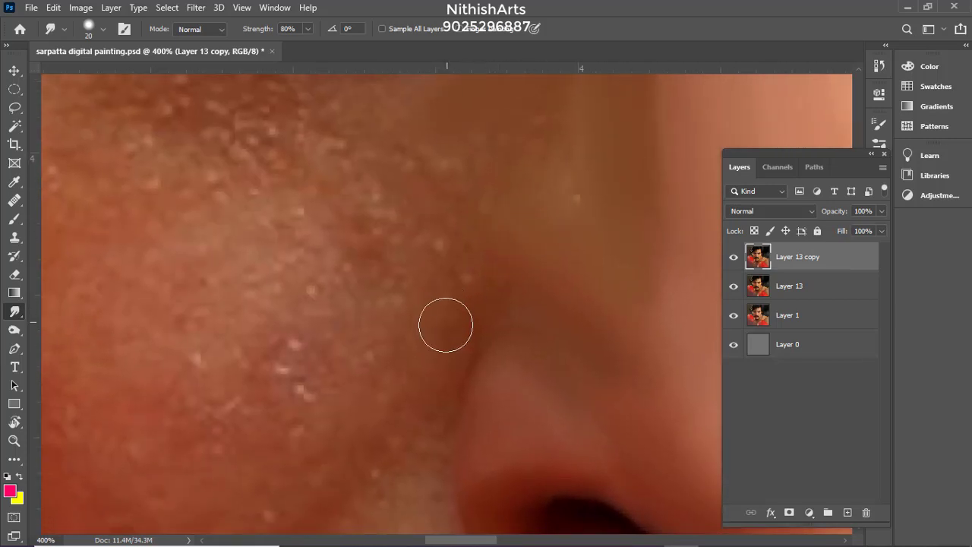
scroll(438, 269, "down", 3)
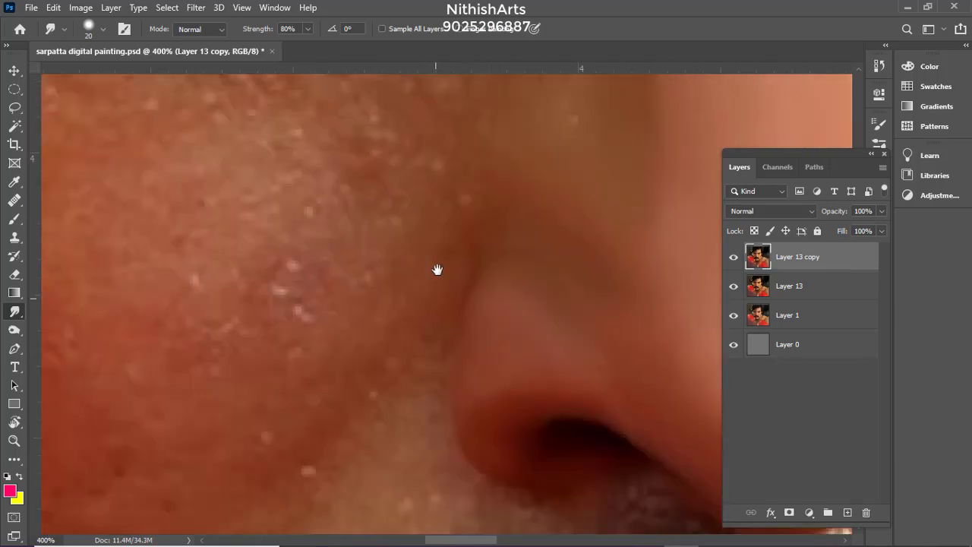
scroll(420, 285, "up", 3)
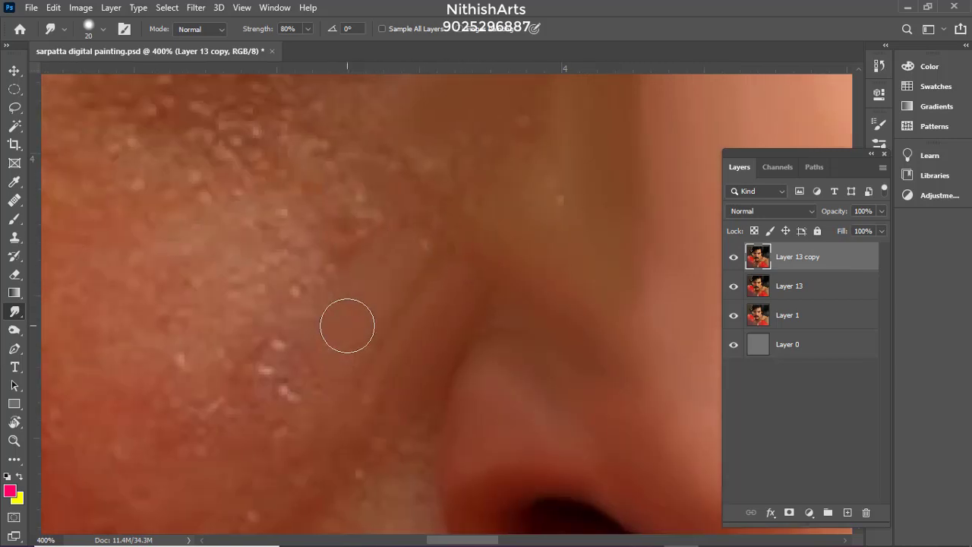
scroll(372, 296, "up", 1)
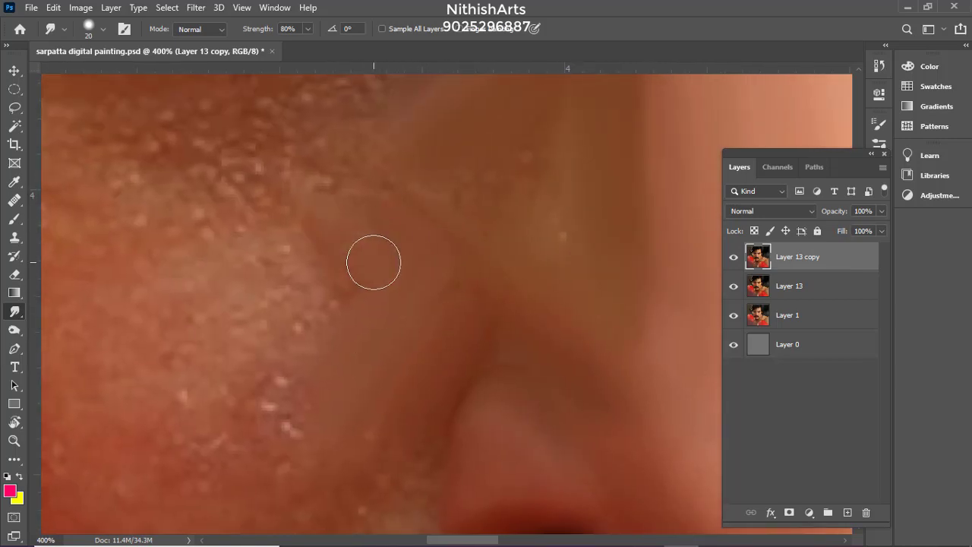
scroll(433, 292, "up", 3)
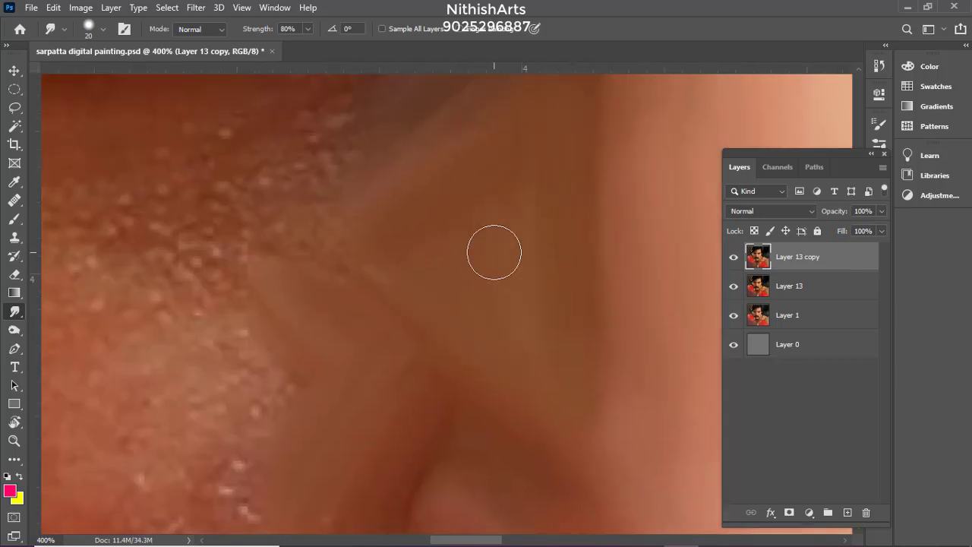
Enlarge the Smudge brush to 25 px and smooth the skin between the inner eye corner and the nose
key("bracketright")
left_click_drag(353, 290, 416, 288)
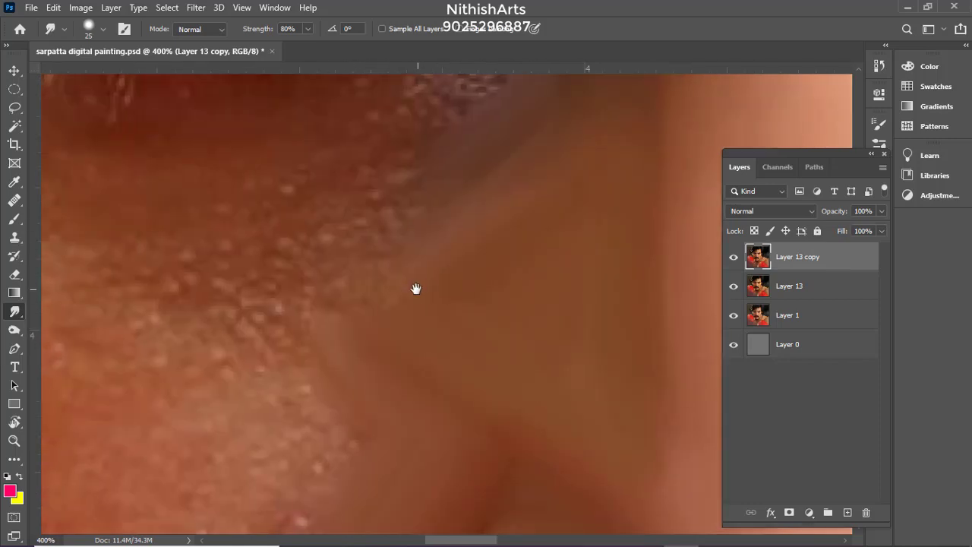
left_click_drag(393, 328, 365, 291)
left_click_drag(468, 292, 488, 186)
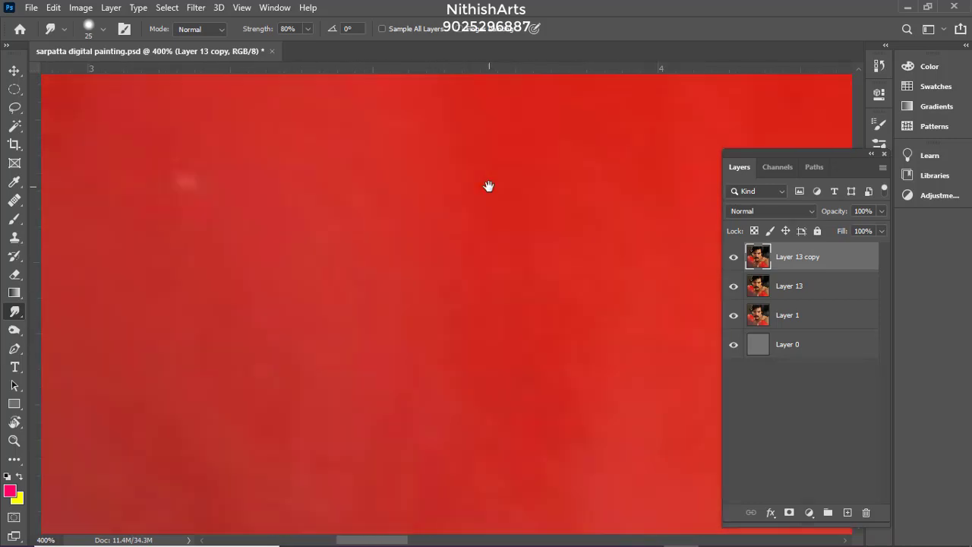
Smudge along the cheek crease running from the nostril down toward the mustache with the 25 px brush
mouse_move(577, 163)
left_mouse_down()
mouse_move(321, 321)
mouse_move(441, 261)
mouse_move(413, 205)
left_mouse_up()
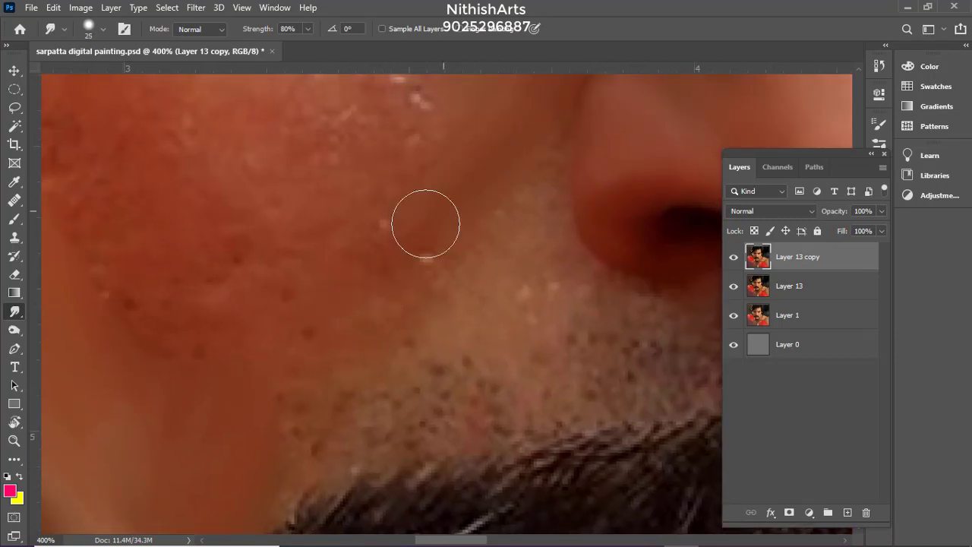
mouse_move(425, 223)
left_mouse_down()
mouse_move(351, 306)
mouse_move(410, 260)
mouse_move(271, 393)
left_mouse_up()
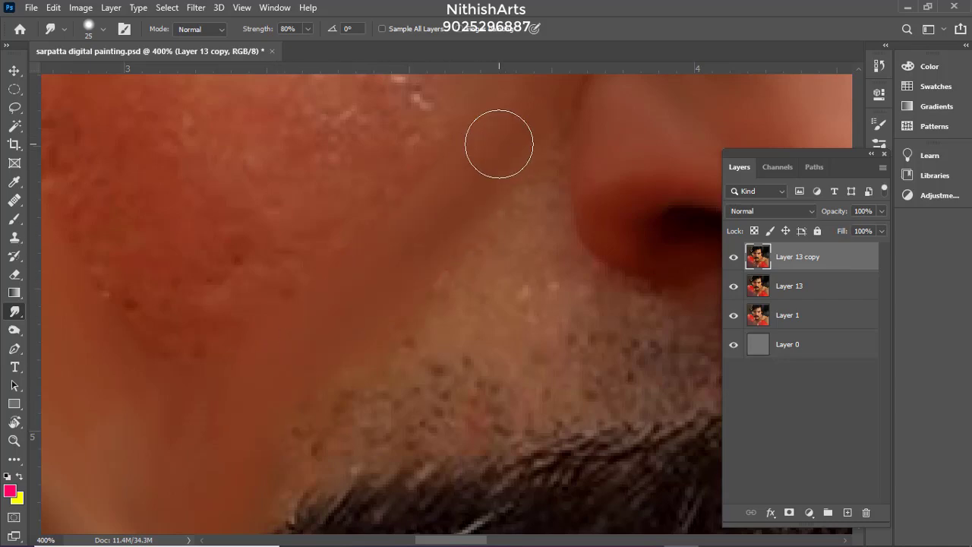
left_click_drag(507, 123, 459, 190)
key("ctrl+minus")
key("ctrl+minus")
key("ctrl+minus")
key("ctrl+minus")
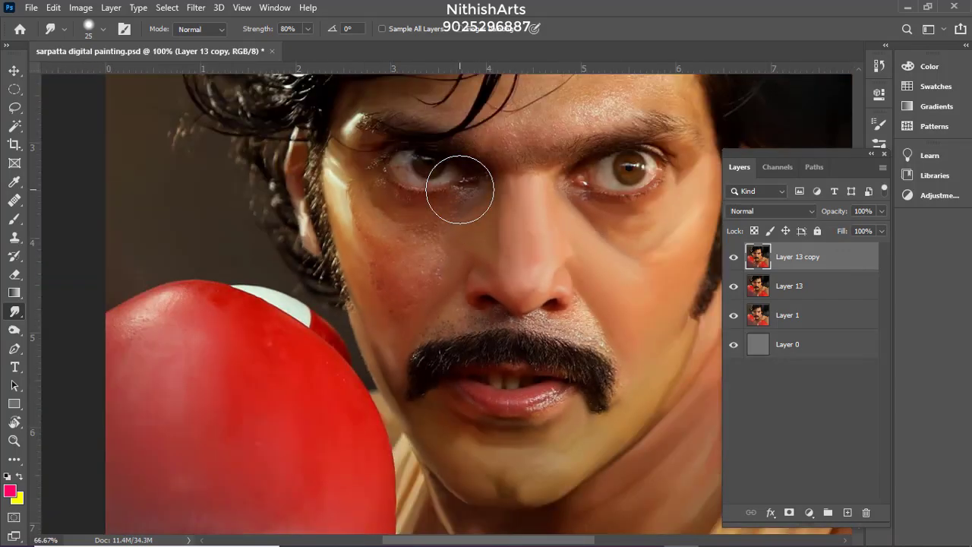
Blend the cheek skin beside the nostril into the shadow next to the nose
key("ctrl+plus")
key("ctrl+plus")
key("ctrl+plus")
key("ctrl+plus")
left_click_drag(405, 225, 437, 331)
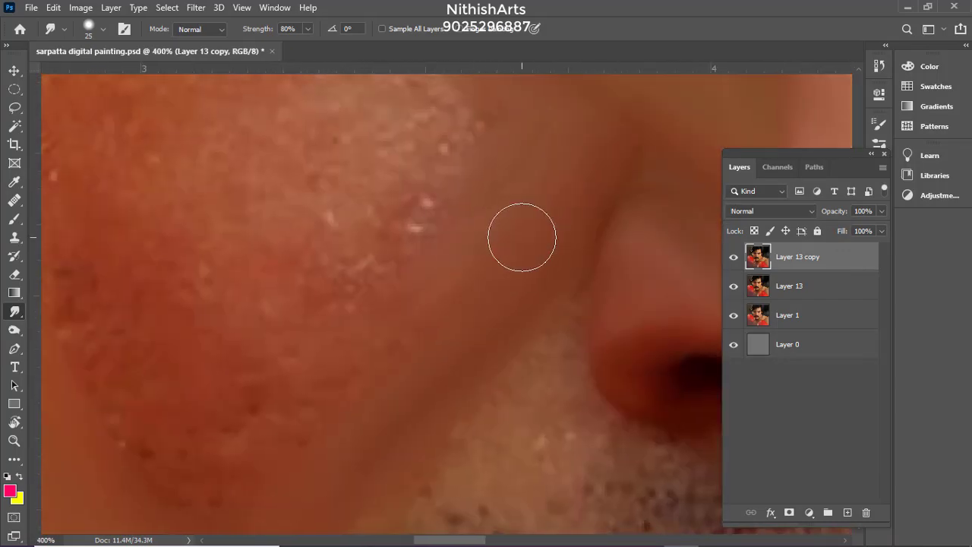
left_click_drag(521, 237, 622, 145)
Smooth the lower part of the red cheek area with a Smudge brush of about 40 px
mouse_move(227, 284)
left_mouse_down()
mouse_move(282, 370)
mouse_move(434, 304)
mouse_move(412, 308)
left_mouse_up()
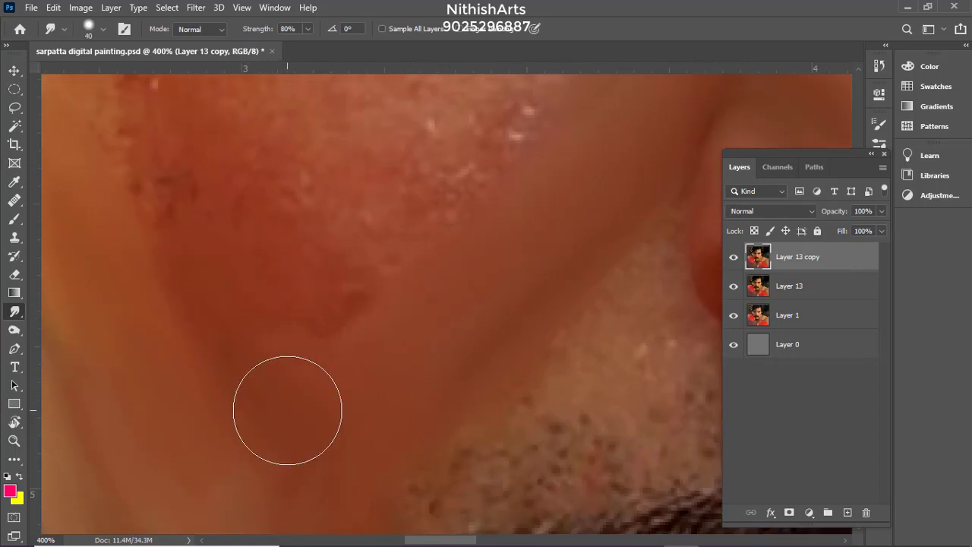
left_click_drag(337, 210, 388, 304)
key("bracketright")
Smudge the speckled skin next to the bright highlight on the outer cheek, reducing the brush to 20 px
left_click_drag(322, 236, 436, 385)
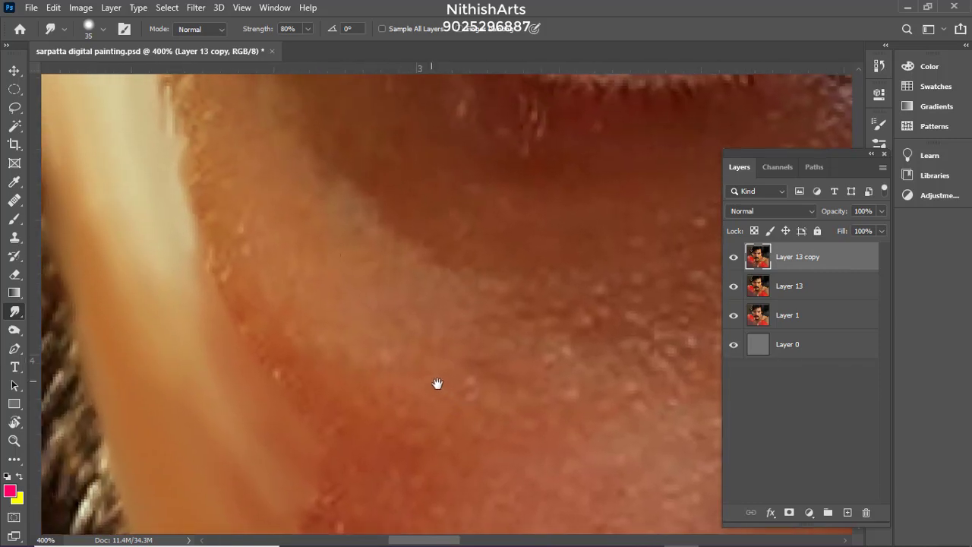
left_click_drag(283, 212, 339, 269)
key("bracketleft")
key("bracketleft")
mouse_move(245, 323)
left_mouse_down()
mouse_move(292, 411)
mouse_move(294, 304)
mouse_move(262, 241)
left_mouse_up()
key("bracketright")
left_click_drag(316, 342, 325, 363)
left_click_drag(313, 255, 354, 378)
key("bracketleft")
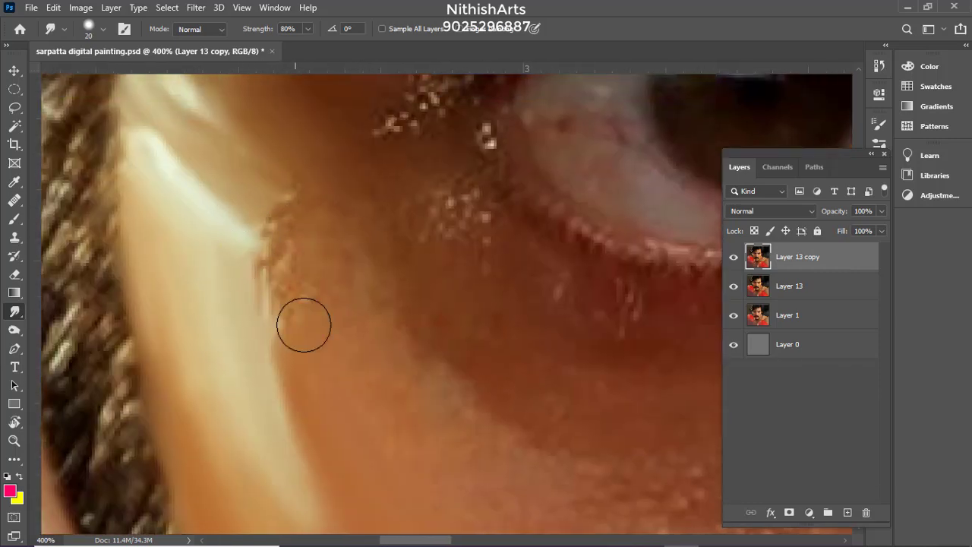
Blend the outer edge of the dark under-eye area into the upper cheek with the 20 px Smudge brush
left_click_drag(385, 312, 443, 386)
left_click_drag(444, 395, 396, 316)
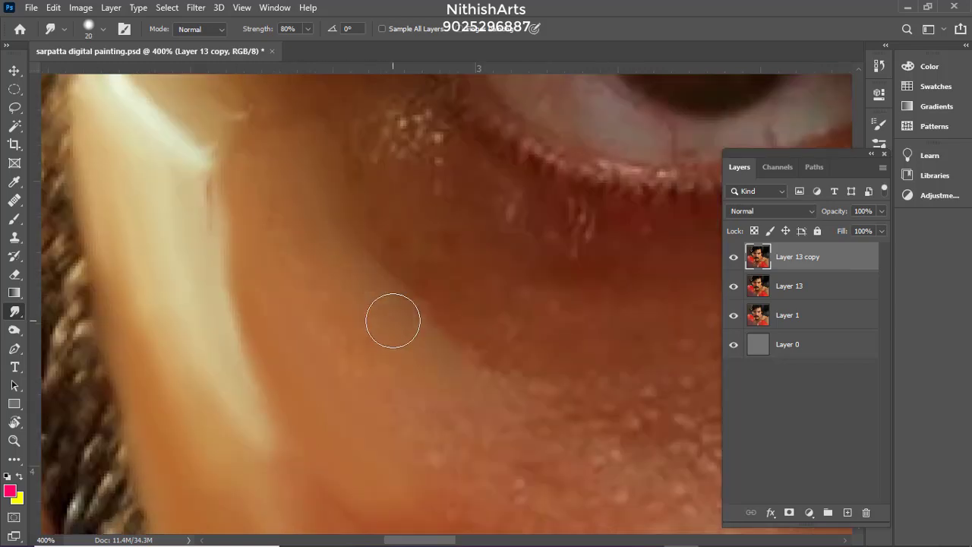
left_click_drag(360, 347, 267, 204)
left_click_drag(310, 304, 380, 349)
left_click_drag(307, 286, 406, 369)
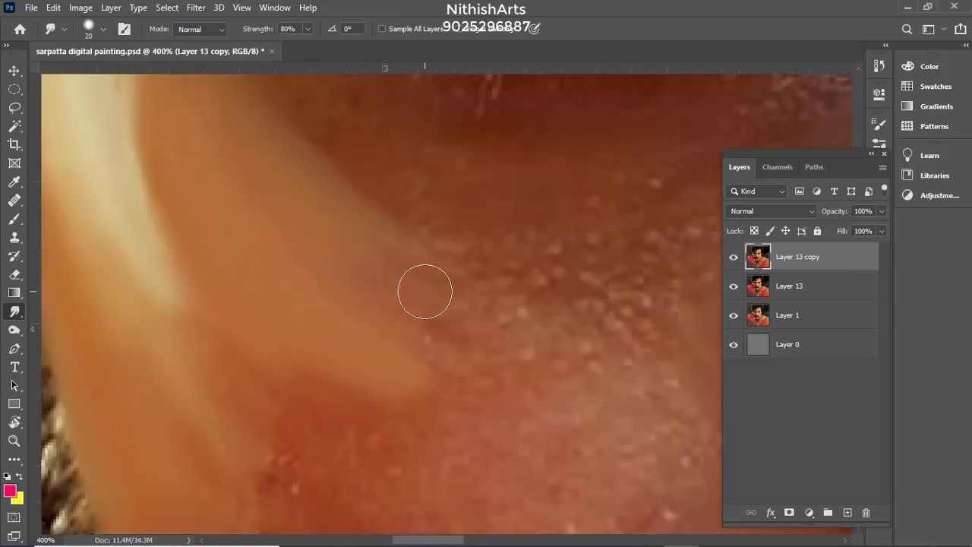
left_click_drag(402, 258, 519, 259)
Inspect the nose, nostril and surrounding cheek for skin texture that still needs blending
left_click_drag(577, 433, 577, 267)
left_click_drag(379, 159, 575, 269)
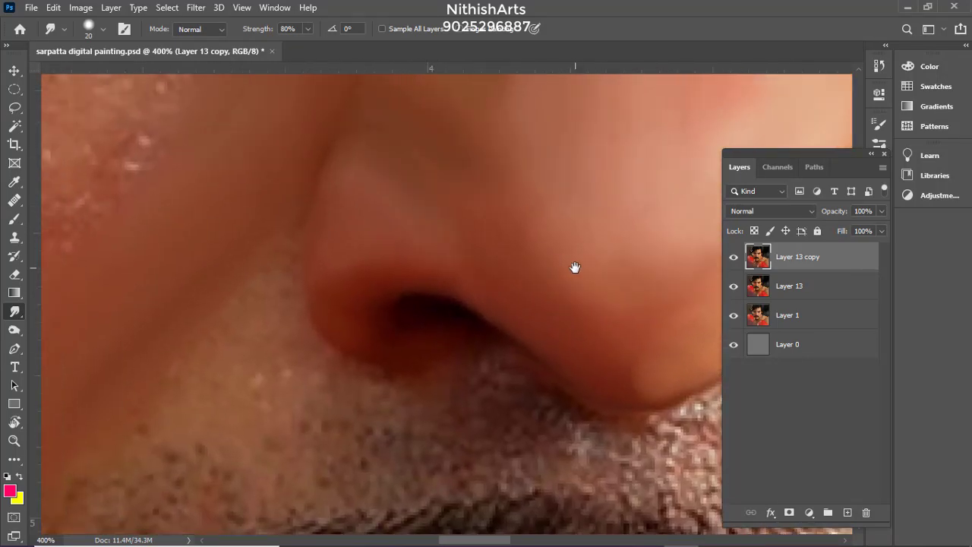
left_click_drag(395, 175, 501, 379)
left_click_drag(393, 218, 545, 362)
key("bracketright")
left_click_drag(520, 229, 605, 205)
key("bracketright")
mouse_move(330, 283)
left_mouse_down()
mouse_move(450, 267)
mouse_move(438, 284)
left_mouse_up()
mouse_move(371, 322)
left_mouse_down()
mouse_move(472, 283)
mouse_move(501, 258)
mouse_move(357, 189)
left_mouse_up()
left_click_drag(398, 398, 402, 248)
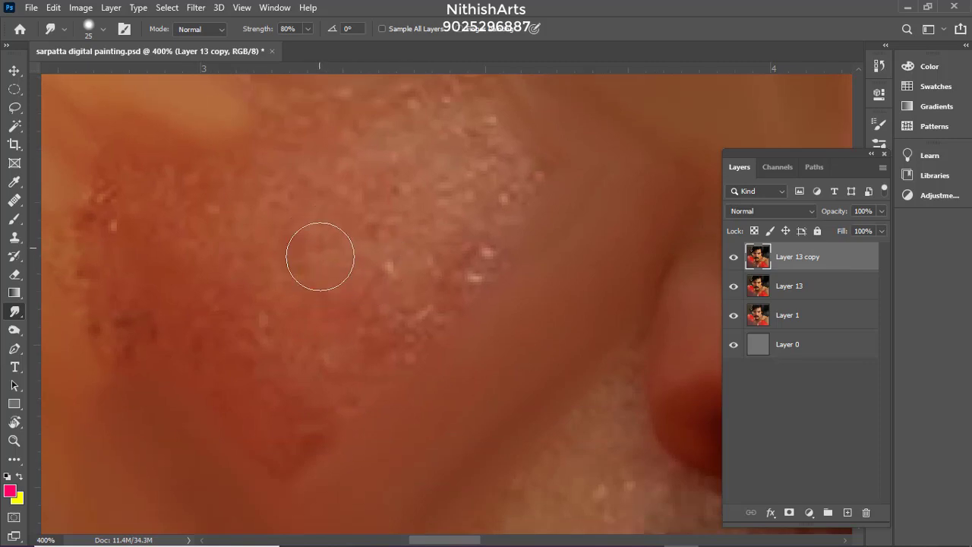
Smudge the middle of the red cheek and its dark spots into smooth tones with a 35 px brush
key("bracketright")
mouse_move(480, 250)
left_mouse_down()
mouse_move(347, 299)
mouse_move(416, 308)
mouse_move(238, 347)
mouse_move(245, 366)
mouse_move(258, 293)
left_mouse_up()
left_click_drag(276, 337, 303, 368)
left_click_drag(245, 329, 340, 412)
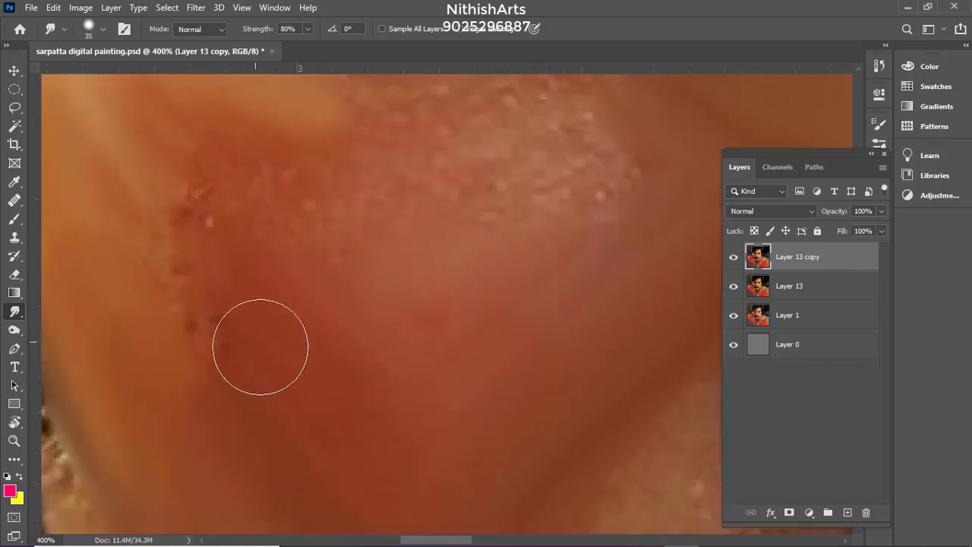
left_click_drag(261, 347, 163, 230)
left_click_drag(254, 253, 305, 205)
mouse_move(278, 350)
left_mouse_down()
mouse_move(484, 399)
mouse_move(301, 188)
mouse_move(313, 327)
left_mouse_up()
left_click_drag(275, 258, 275, 286)
Smudge away the light speckles across the upper cheek below the eye bag with a 25 px brush
key("bracketleft")
key("bracketleft")
left_click_drag(465, 250, 360, 277)
left_click_drag(367, 279, 444, 275)
left_click_drag(488, 318, 504, 336)
key("bracketright")
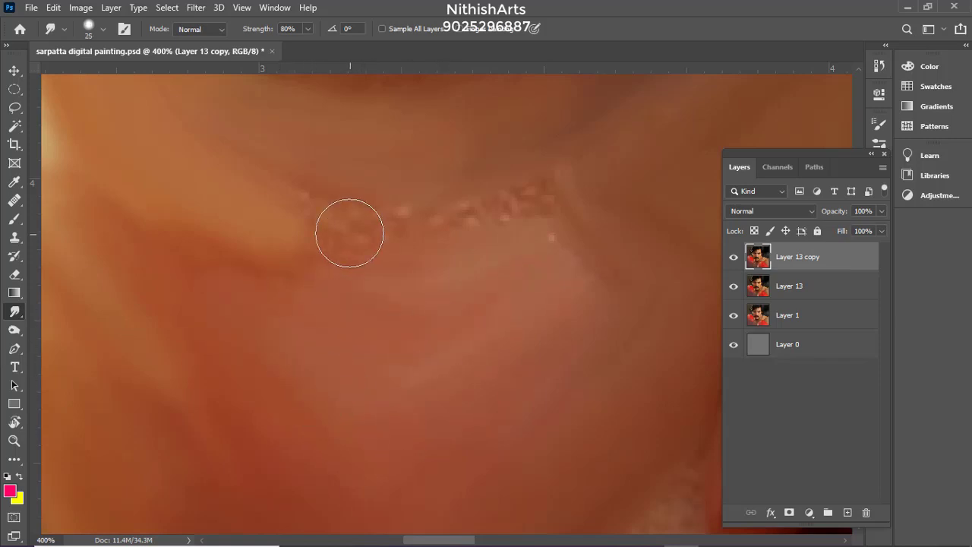
left_click_drag(253, 245, 555, 241)
Blend the upper cheek tones into the skin near the nose, using 15 px and 25 px Smudge brushes
key("bracketleft")
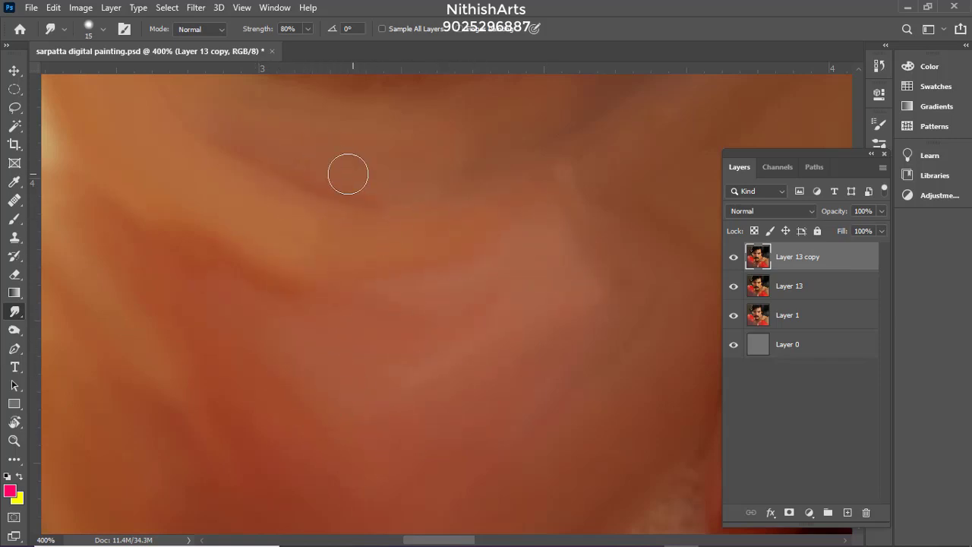
left_click_drag(456, 176, 383, 148)
key("bracketright")
key("bracketright")
left_click_drag(510, 253, 459, 195)
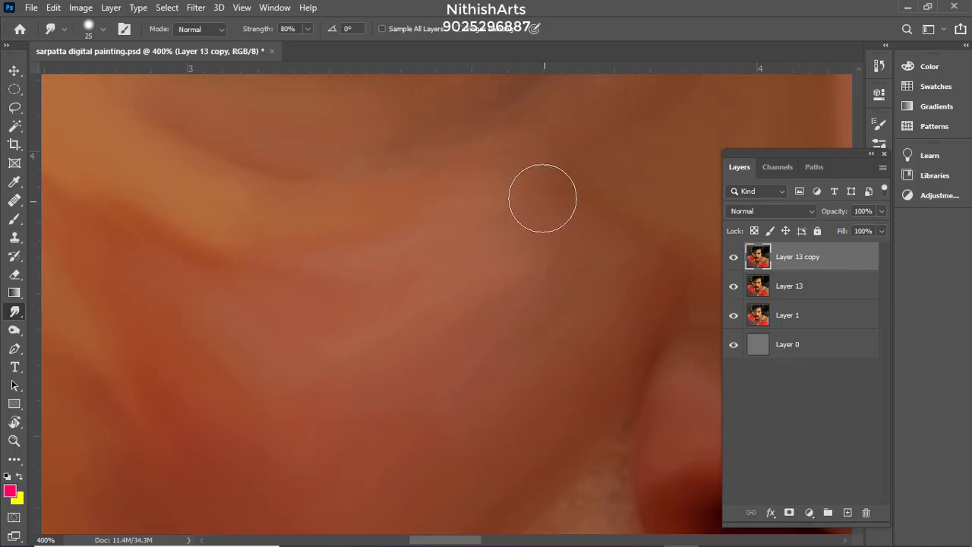
scroll(618, 341, "up", 1)
scroll(618, 341, "right", 3)
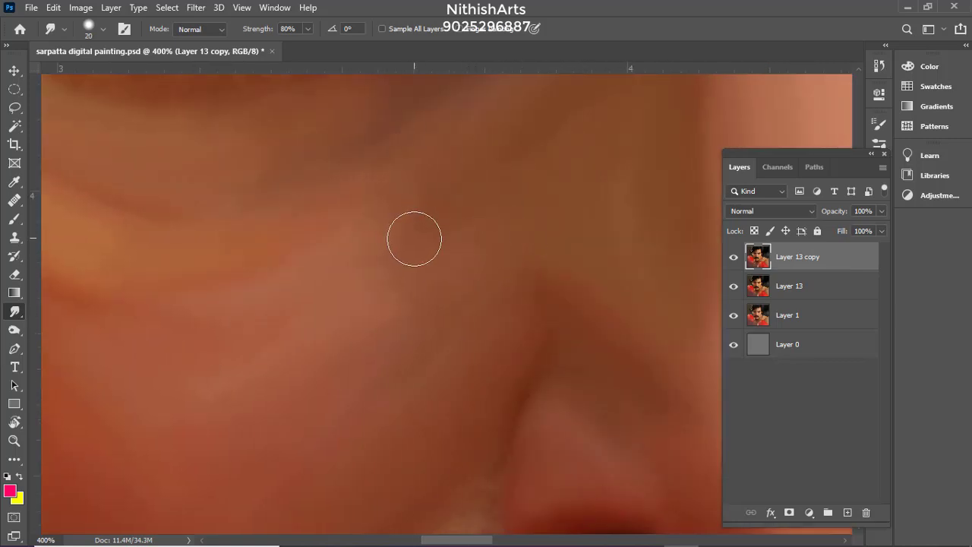
left_click_drag(439, 221, 465, 299)
Smooth the diagonal under-eye crease up to the inner eye corner and the side of the nose bridge
key("bracketleft")
key("bracketleft")
mouse_move(409, 281)
left_mouse_down()
mouse_move(586, 160)
mouse_move(524, 236)
left_mouse_up()
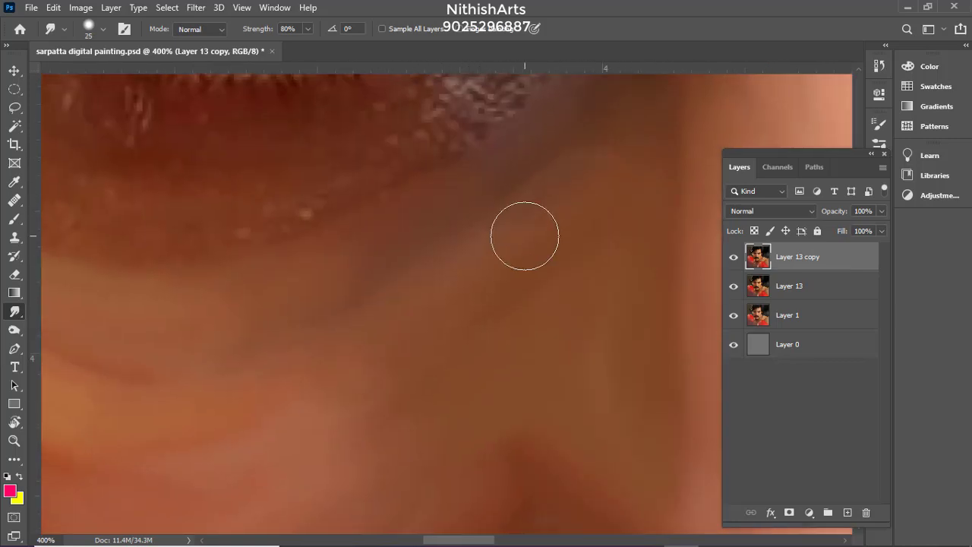
left_click_drag(633, 156, 624, 254)
left_click_drag(620, 97, 581, 211)
key("bracketleft")
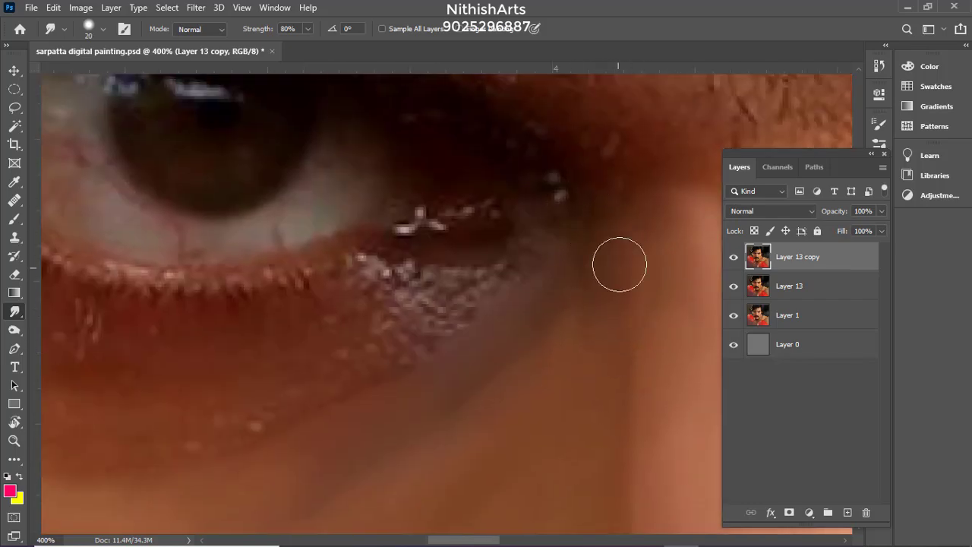
left_click_drag(332, 311, 497, 186)
Compare the whole face before and after smudging by toggling the visibility of Layer 13 copy
key("ctrl+minus")
key("ctrl+minus")
key("ctrl+minus")
key("ctrl+minus")
key("ctrl+minus")
key("ctrl+plus")
left_click(734, 258)
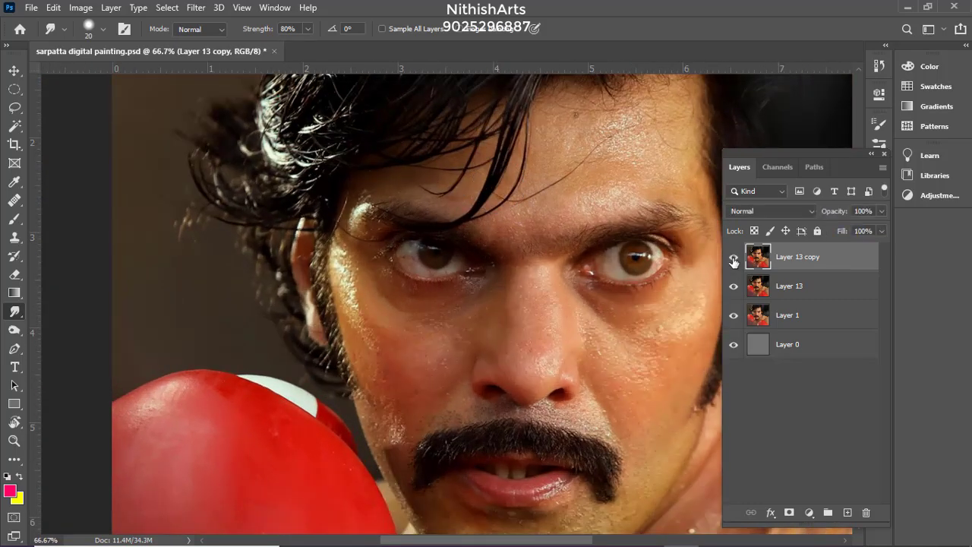
left_click(734, 258)
left_click(734, 259)
left_click(734, 259)
left_click(734, 259)
left_click(734, 259)
left_click(734, 259)
left_click(734, 259)
left_click(734, 259)
left_click(734, 258)
left_click(734, 259)
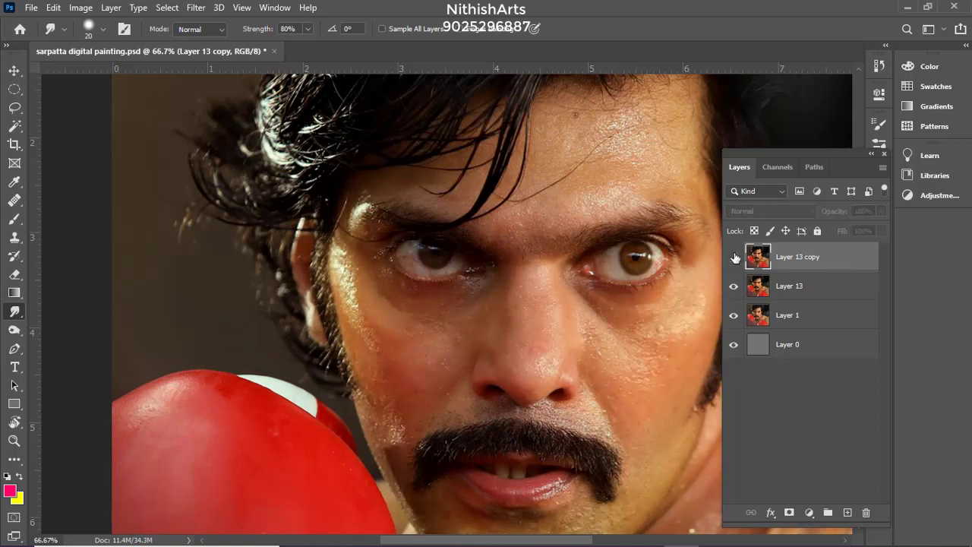
left_click(734, 259)
left_click(734, 259)
left_click(734, 258)
left_click(734, 258)
left_click(734, 258)
Blend the outer and lower cheek down toward the mustache, enlarging the Smudge brush to 40 px
key("ctrl+plus")
key("ctrl+plus")
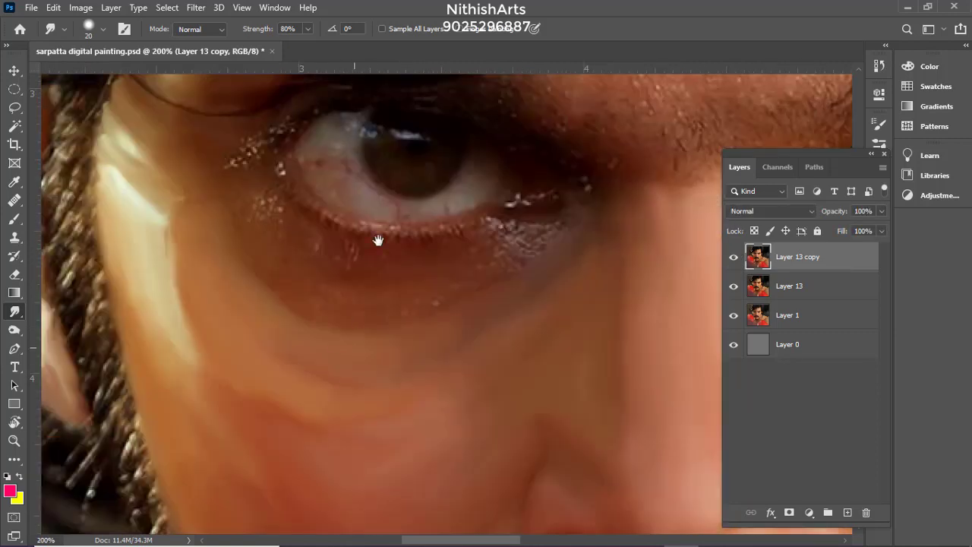
key("ctrl+plus")
left_click_drag(377, 238, 339, 149)
mouse_move(355, 391)
left_mouse_down()
mouse_move(304, 344)
mouse_move(360, 446)
mouse_move(343, 390)
left_mouse_up()
left_click_drag(361, 424, 345, 312)
mouse_move(347, 405)
left_mouse_down()
mouse_move(312, 321)
mouse_move(361, 435)
left_mouse_up()
left_click_drag(257, 156, 323, 309)
key("bracketright")
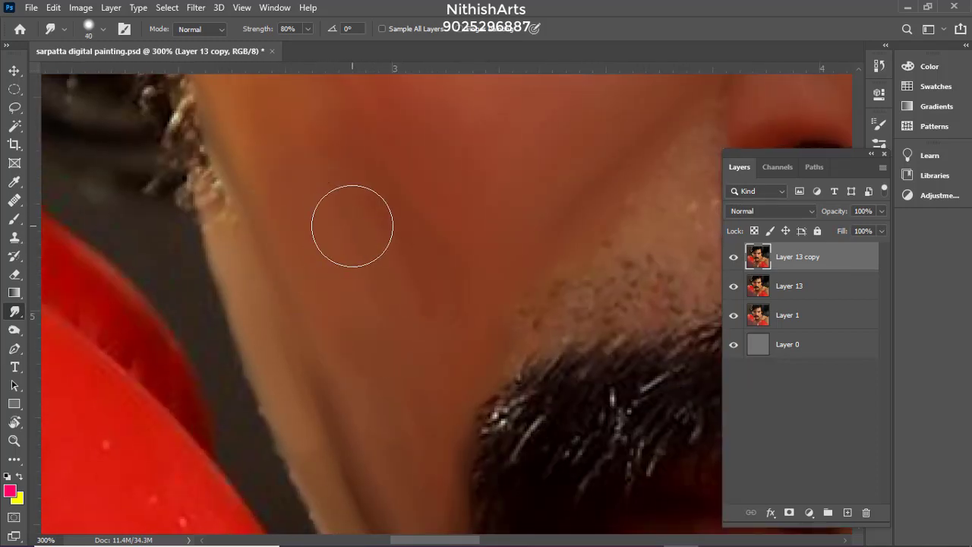
left_click_drag(466, 223, 470, 378)
left_click_drag(325, 122, 365, 293)
Toggle Layer 13 copy off and on to compare the smoothed cheek with the original
left_click(735, 260)
left_click(735, 260)
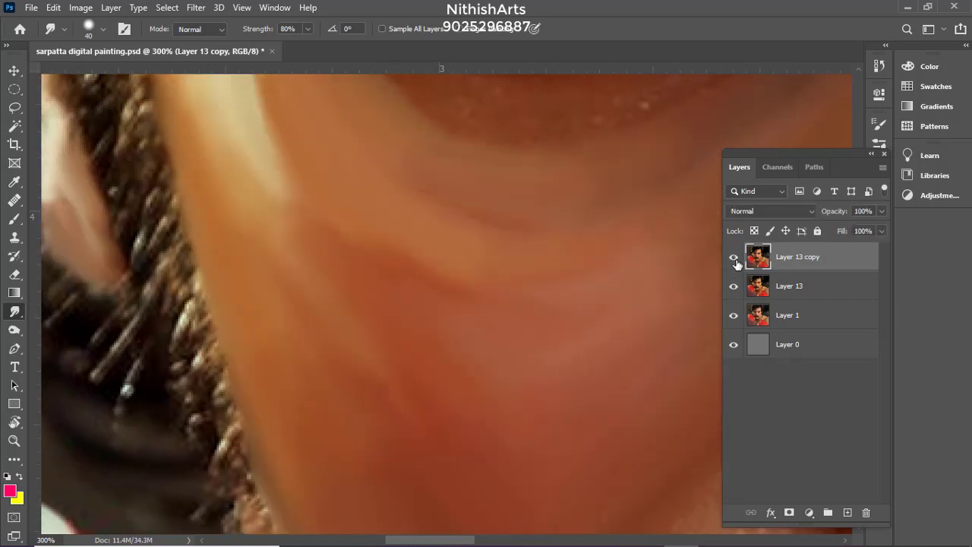
left_click(736, 260)
left_click(735, 261)
left_click(735, 260)
left_click(736, 260)
Set the Smudge strength to 70% and the brush hardness to 26%
key("7")
right_click(385, 167)
left_click(479, 233)
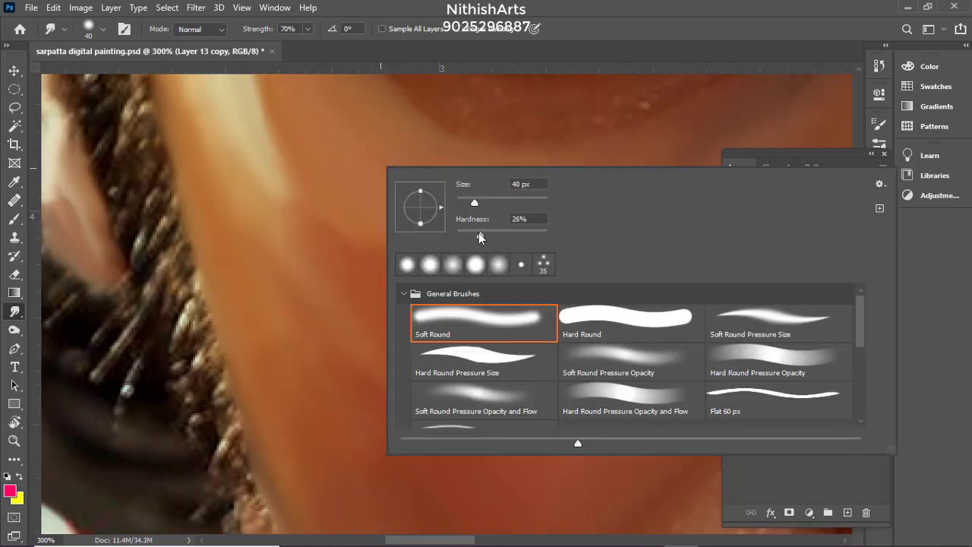
key("Return")
Soften the streaks between the orange outer cheek and the red cheek area with a 45 px brush
left_click_drag(624, 325, 480, 267)
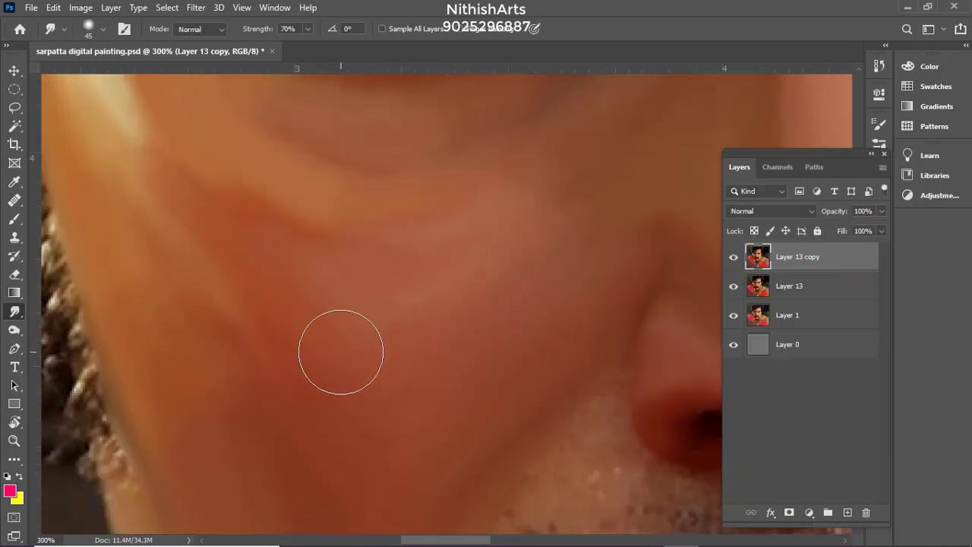
left_click_drag(266, 313, 290, 404)
left_click_drag(182, 213, 273, 255)
left_click_drag(308, 290, 256, 382)
left_click_drag(317, 248, 324, 360)
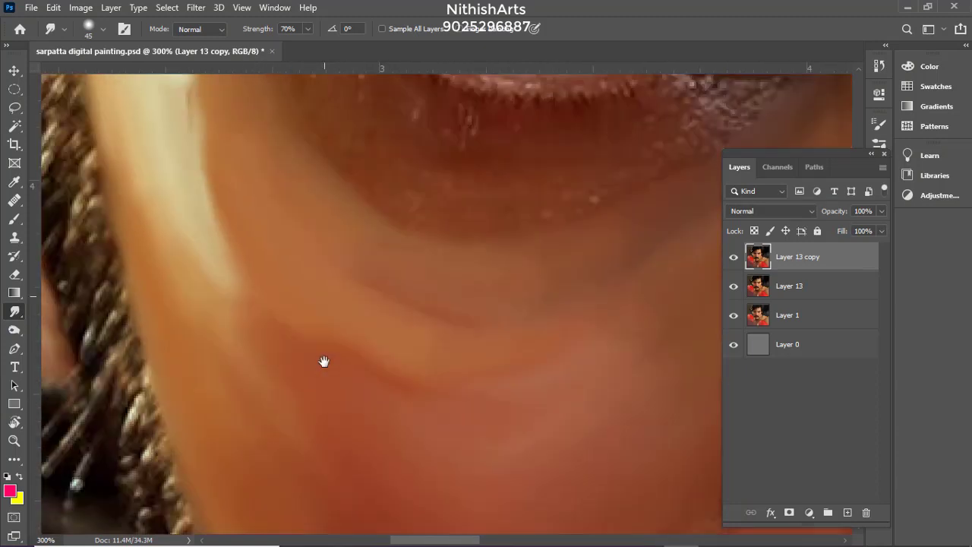
Soften the fold below the eye bag with a 35 px brush and check it by toggling Layer 13 copy
key("bracketleft")
key("bracketleft")
left_click(733, 257)
left_click(733, 257)
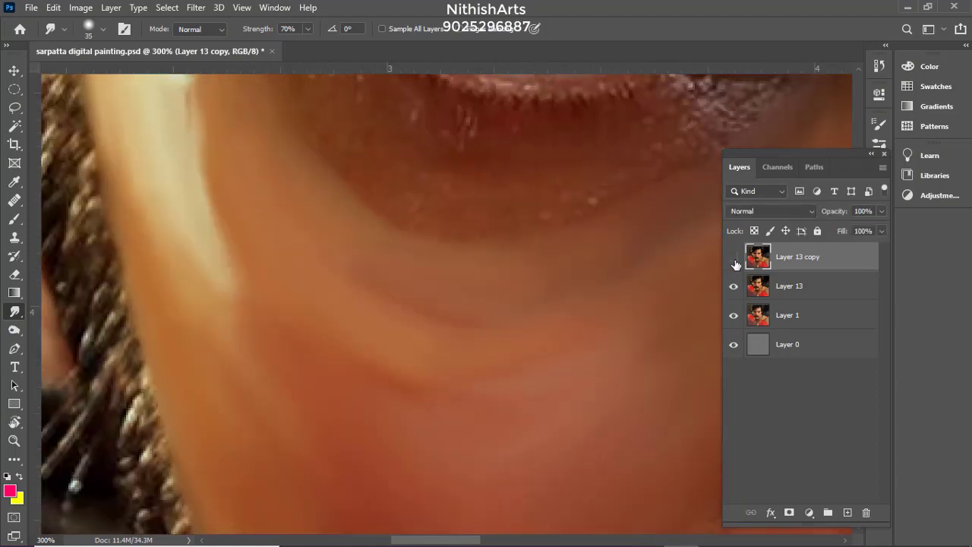
Compare the smudged eye bag and cheek with the original by toggling the visibility of Layer 13 copy
left_click(733, 257)
left_click(734, 257)
left_click_drag(231, 164, 280, 280)
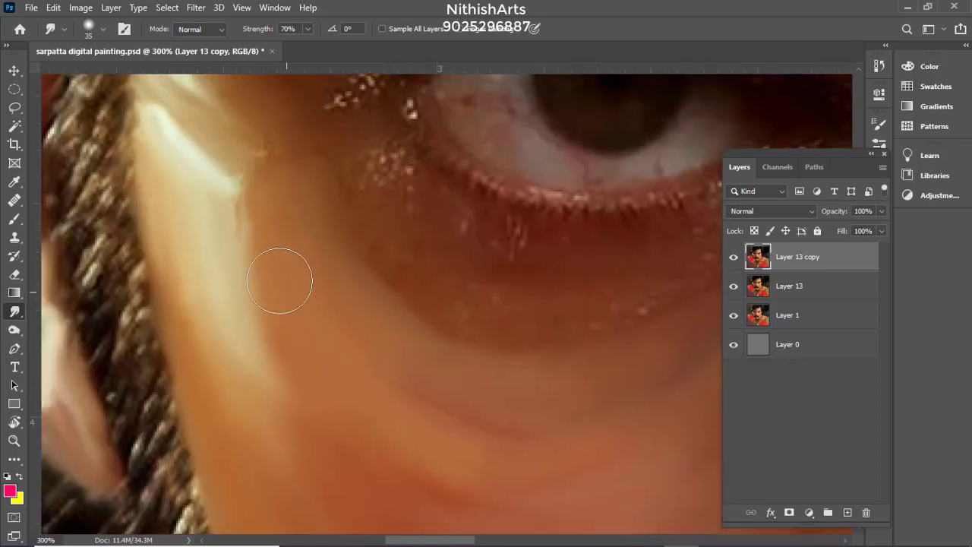
left_click_drag(208, 96, 246, 215)
left_click_drag(418, 399, 325, 277)
left_click_drag(334, 489, 263, 261)
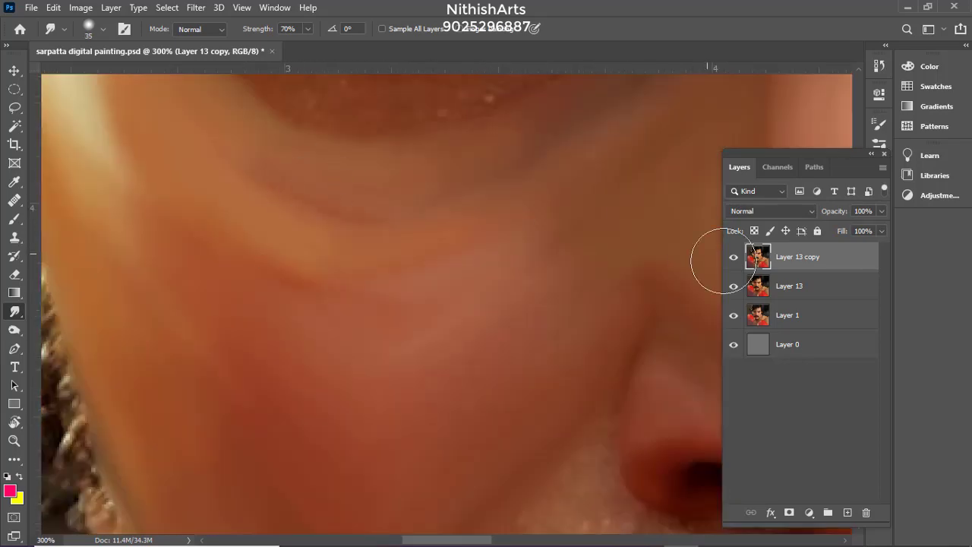
left_click(734, 258)
left_click(734, 258)
left_click(734, 258)
left_click(734, 258)
left_click_drag(341, 106, 388, 226)
left_click_drag(499, 268, 386, 278)
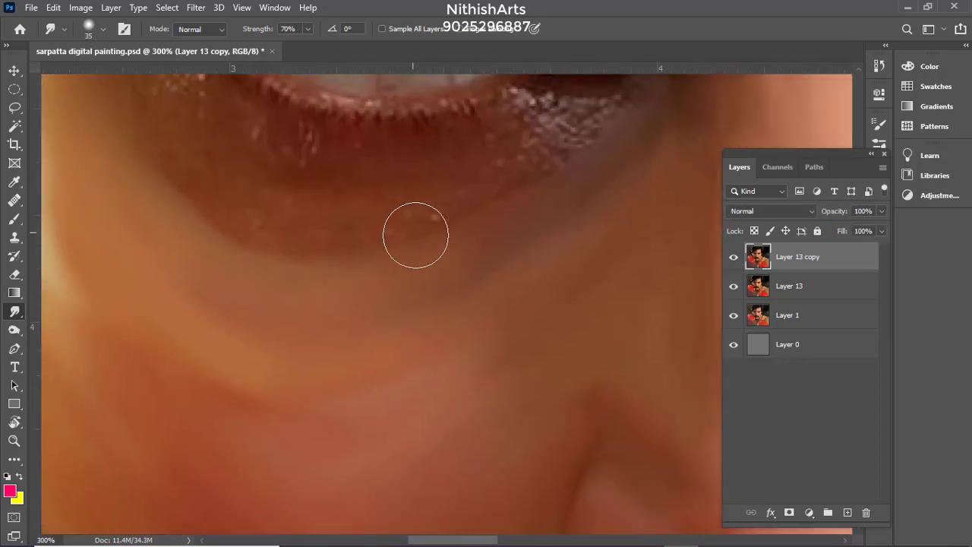
key("[")
left_click(733, 257)
left_click(733, 256)
left_click_drag(630, 337, 616, 205)
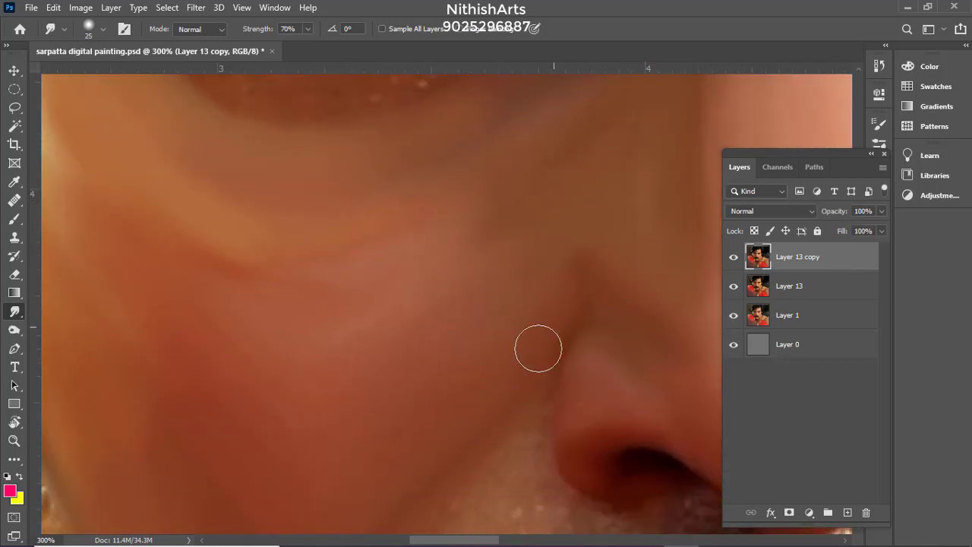
Smooth the reddish lower cheek between the nose and the jaw with a 60 px Smudge brush
key("bracketright")
key("bracketright")
key("bracketright")
left_click_drag(446, 290, 526, 217)
left_click_drag(304, 388, 342, 278)
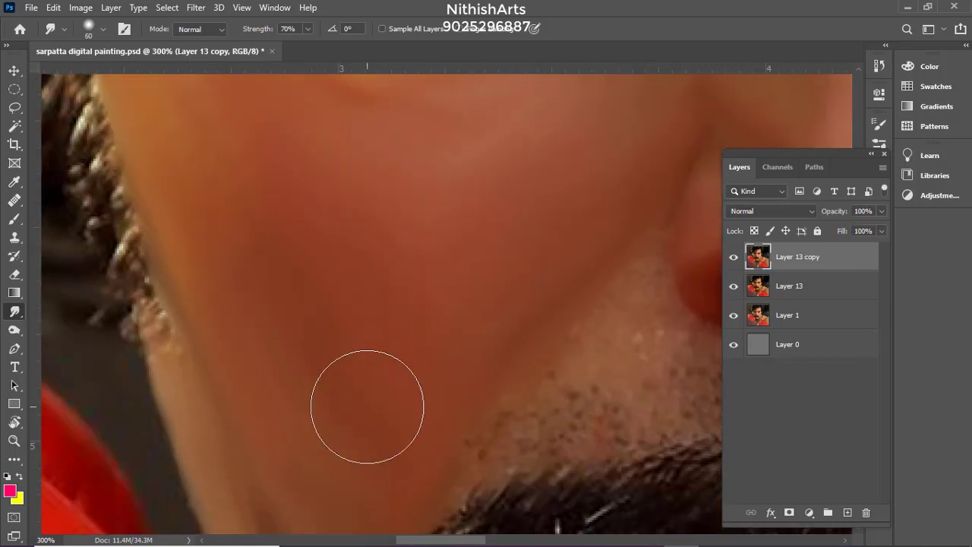
left_click_drag(263, 204, 336, 344)
Soften the skin folds under the eye on the brighter side of the face with a 25 px brush
left_click_drag(592, 244, 193, 251)
left_click_drag(689, 226, 150, 236)
left_click_drag(608, 355, 306, 226)
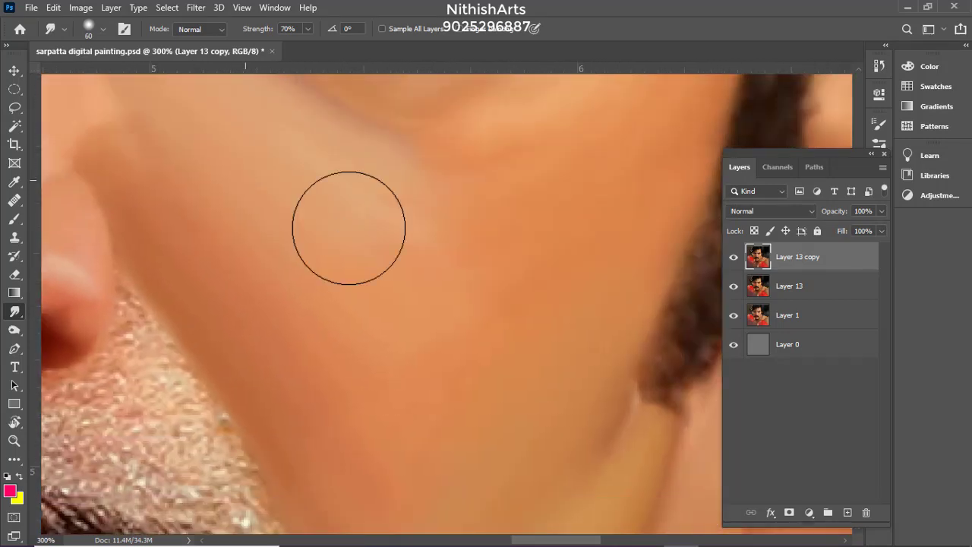
left_click_drag(554, 240, 505, 354)
key("bracketleft")
key("bracketleft")
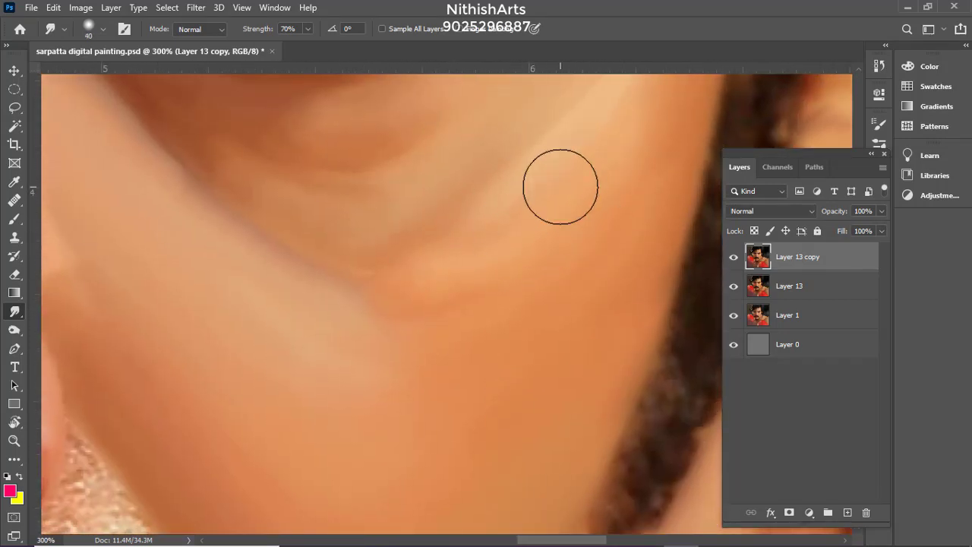
left_click_drag(605, 317, 530, 468)
left_click_drag(337, 259, 477, 263)
key("bracketleft")
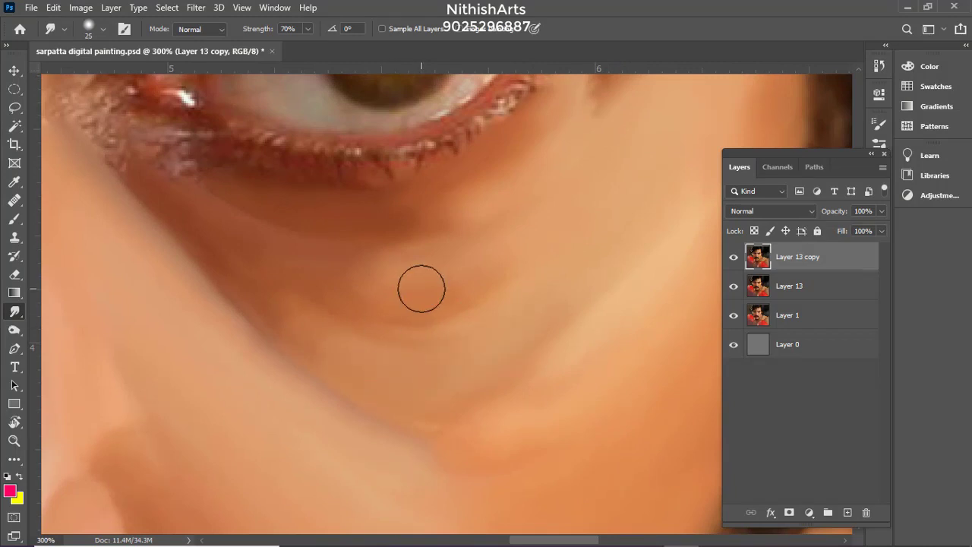
left_click_drag(422, 288, 475, 277)
key("bracketleft")
left_click_drag(416, 218, 376, 299)
left_click_drag(567, 145, 546, 201)
Blend the pink and pale skin tones along the nose bridge with a 35 px brush
mouse_move(616, 110)
left_mouse_down()
mouse_move(532, 206)
mouse_move(490, 282)
left_mouse_up()
left_click_drag(316, 260, 645, 174)
left_click_drag(213, 277, 462, 123)
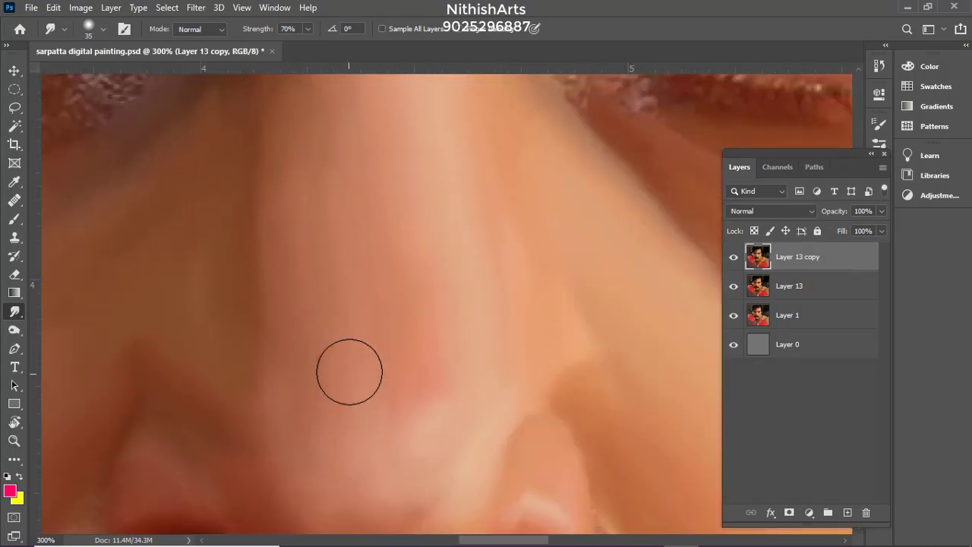
left_click_drag(409, 220, 410, 360)
mouse_move(375, 332)
left_mouse_down()
mouse_move(329, 193)
mouse_move(415, 290)
left_mouse_up()
mouse_move(303, 285)
left_mouse_down()
mouse_move(316, 353)
mouse_move(367, 299)
left_mouse_up()
mouse_move(371, 239)
left_mouse_down()
mouse_move(373, 395)
mouse_move(351, 341)
mouse_move(387, 149)
left_mouse_up()
key("bracketleft")
key("bracketright")
left_click_drag(402, 215, 608, 58)
key("ctrl+minus")
key("ctrl+minus")
key("ctrl+plus")
key("ctrl+plus")
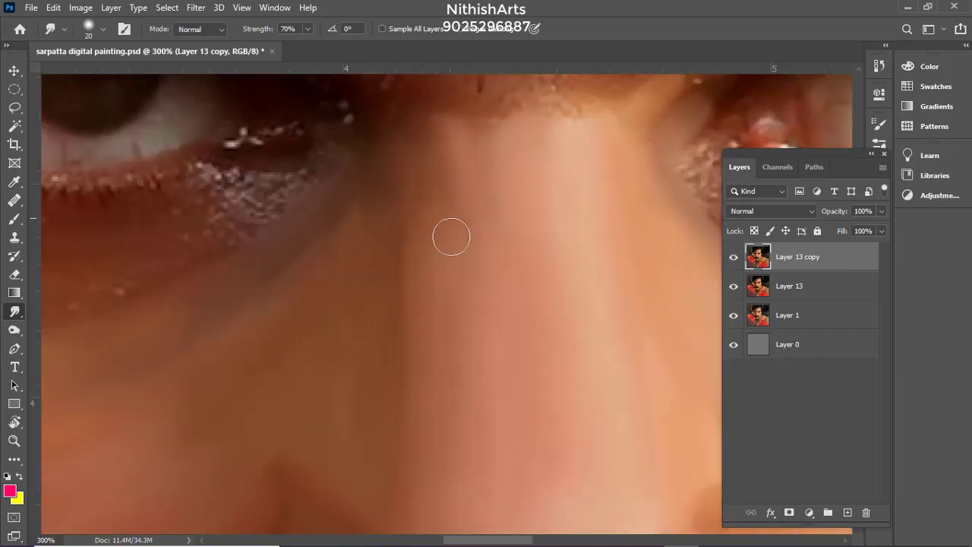
Duplicate Layer 13 copy and set the Smudge brush hardness to 31% with the strength at 70%
left_click_drag(366, 217, 581, 232)
key("ctrl+j")
left_click_drag(316, 193, 516, 252)
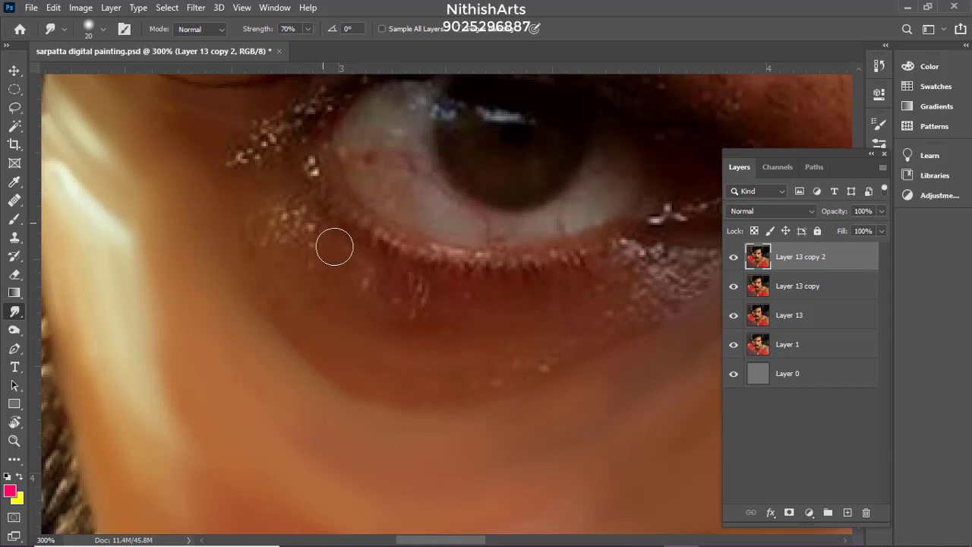
key("8")
right_click(357, 259)
left_click(441, 226)
right_click(399, 285)
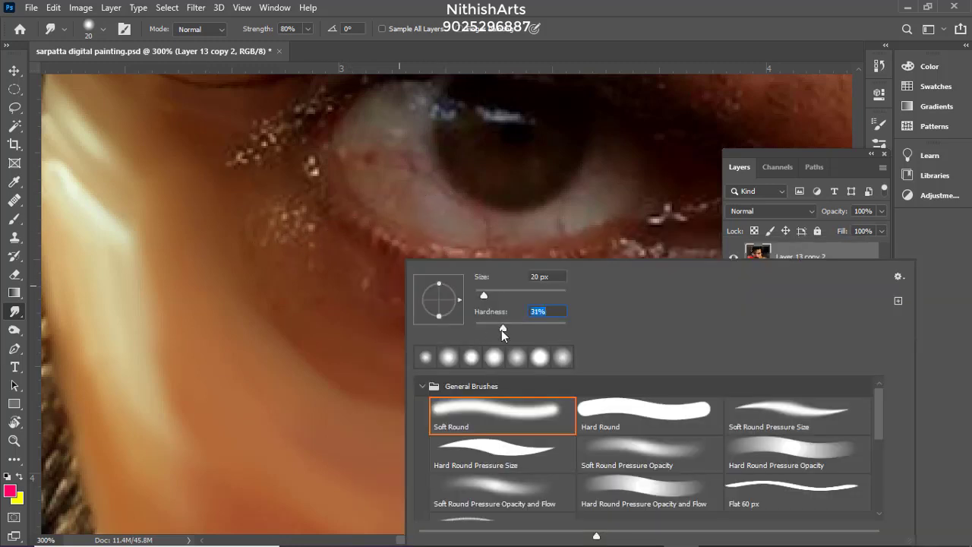
key("Return")
key("7")
Smudge away the speckles below the outer corner of the shadowed eye with a 20 px brush
key("ctrl+equal")
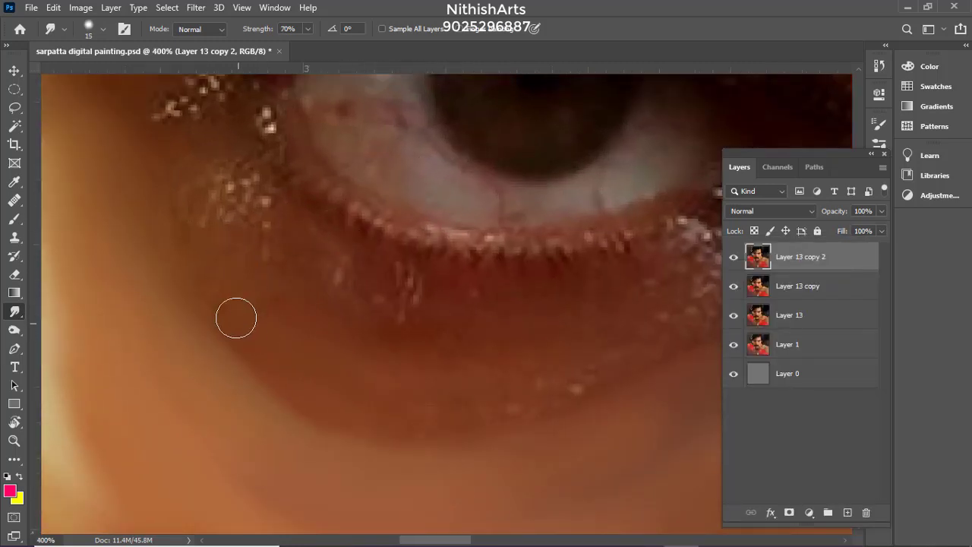
left_click_drag(234, 208, 271, 232)
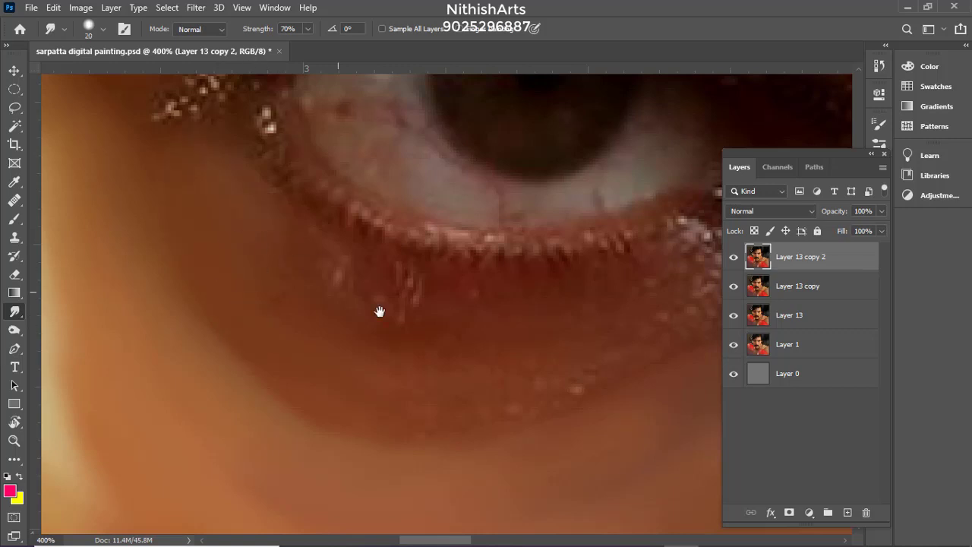
left_click_drag(380, 311, 319, 232)
Smooth the eye bag and the speckled skin toward the inner corner of the shadowed eye with a 15 px brush
key("bracketleft")
left_click_drag(541, 259, 408, 329)
left_click_drag(509, 300, 298, 406)
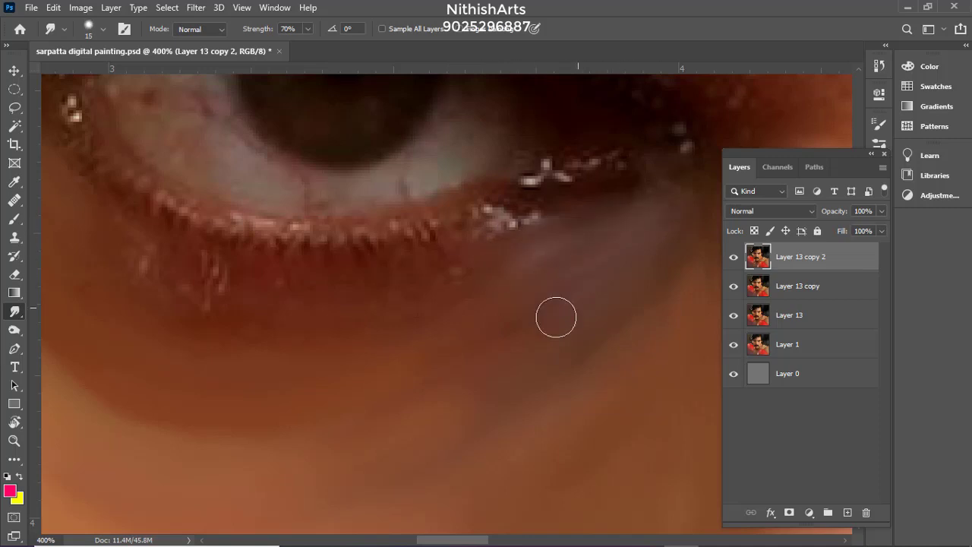
scroll(307, 259, "up", 1)
scroll(307, 259, "left", 3)
left_click_drag(248, 310, 297, 407)
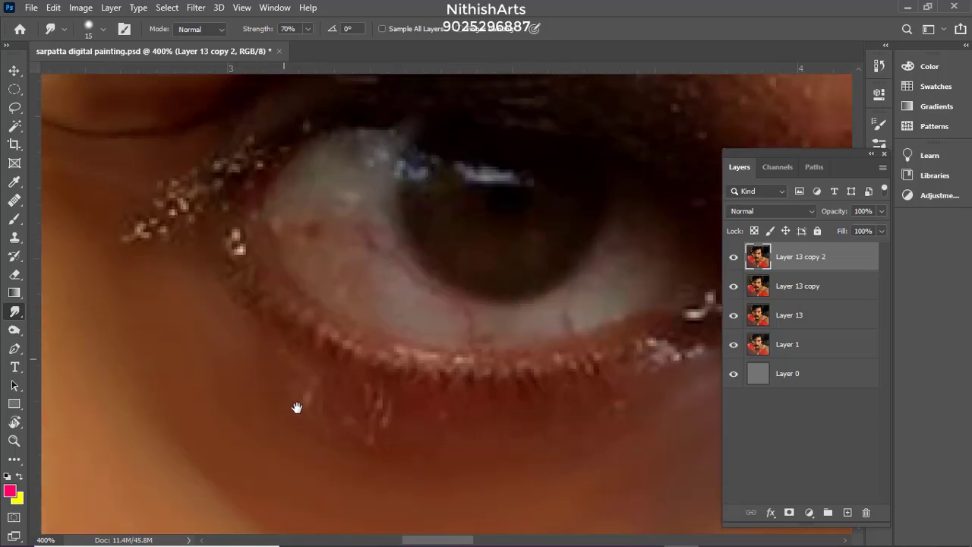
left_click_drag(565, 194, 410, 324)
left_click_drag(253, 478, 377, 284)
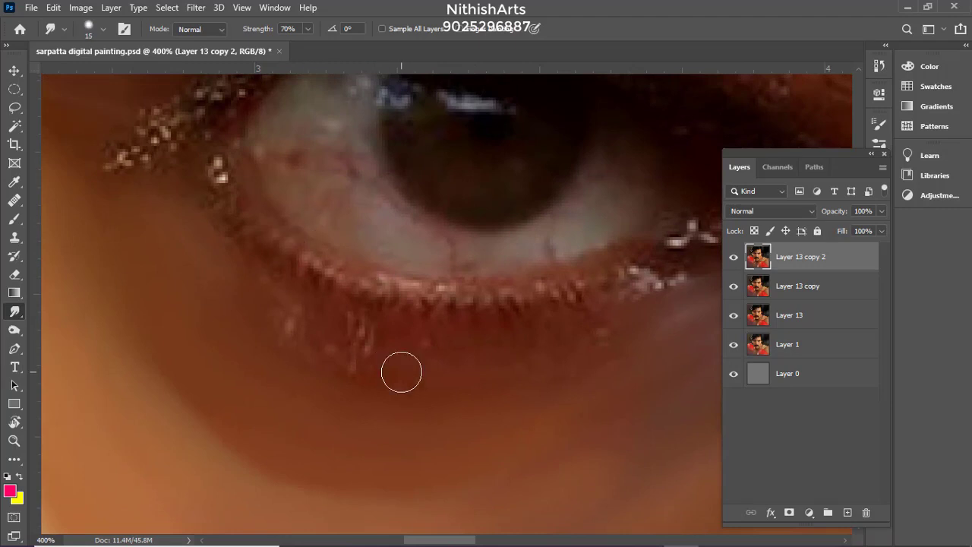
Blend the glittering speckles at the outer corner of the shadowed eye into the skin with a 10 px brush
scroll(205, 270, "up", 4)
scroll(205, 271, "left", 3)
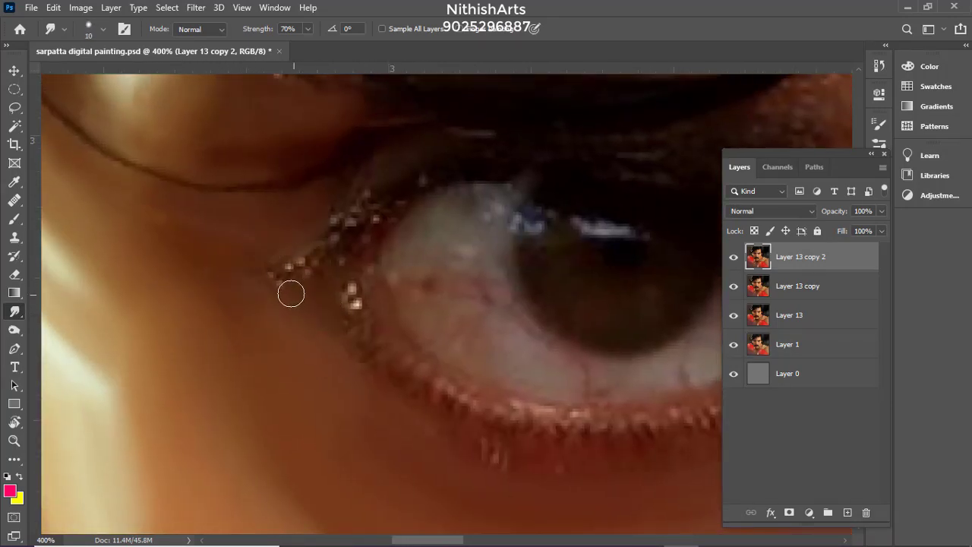
key("bracketleft")
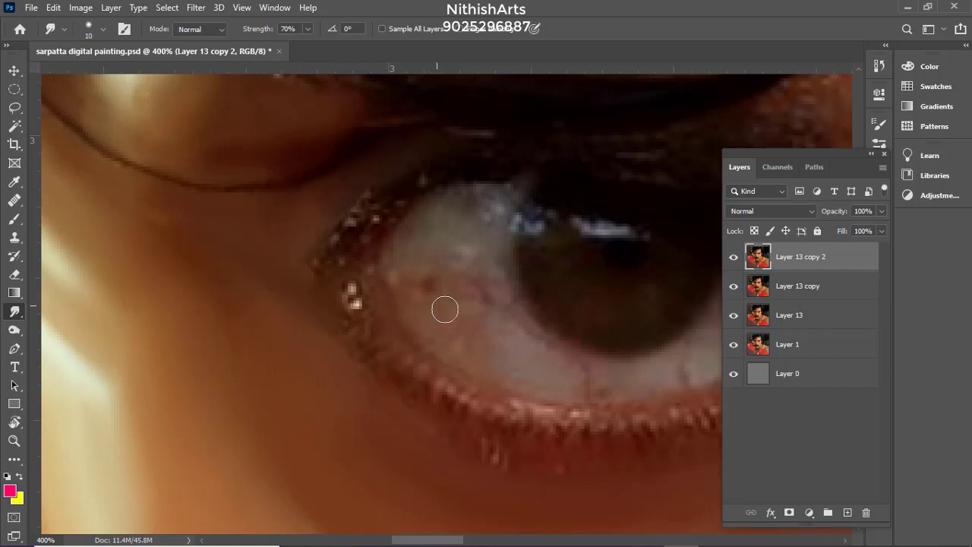
Smooth the rough skin around the inner corner of the brighter eye with a 15 px brush
scroll(445, 309, "right", 6)
scroll(512, 254, "right", 15)
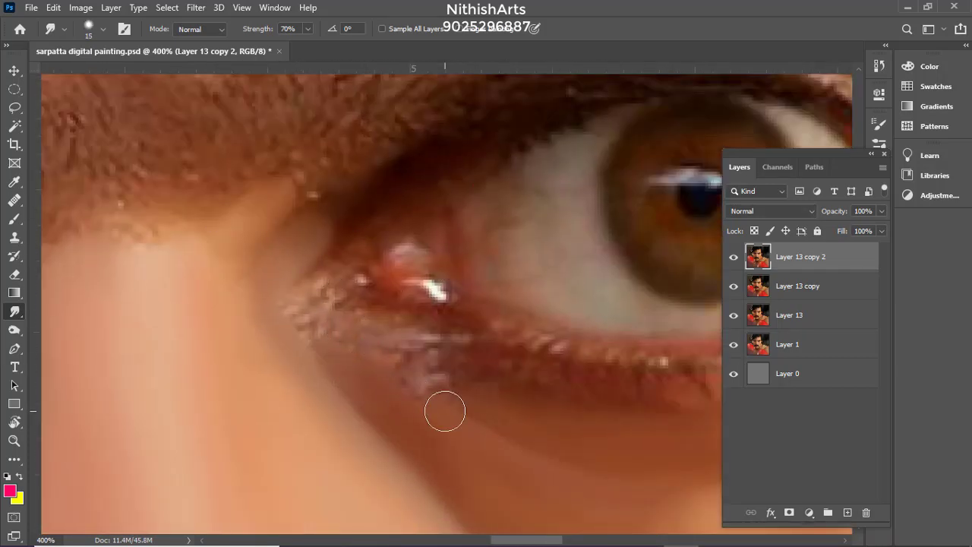
left_click_drag(325, 282, 381, 348)
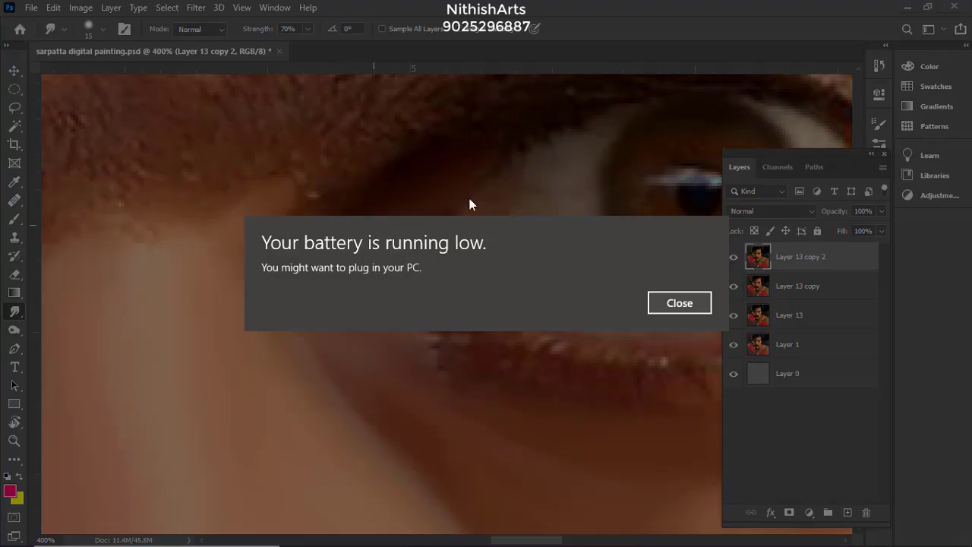
Dismiss the low-battery notice and save the document
left_click(678, 302)
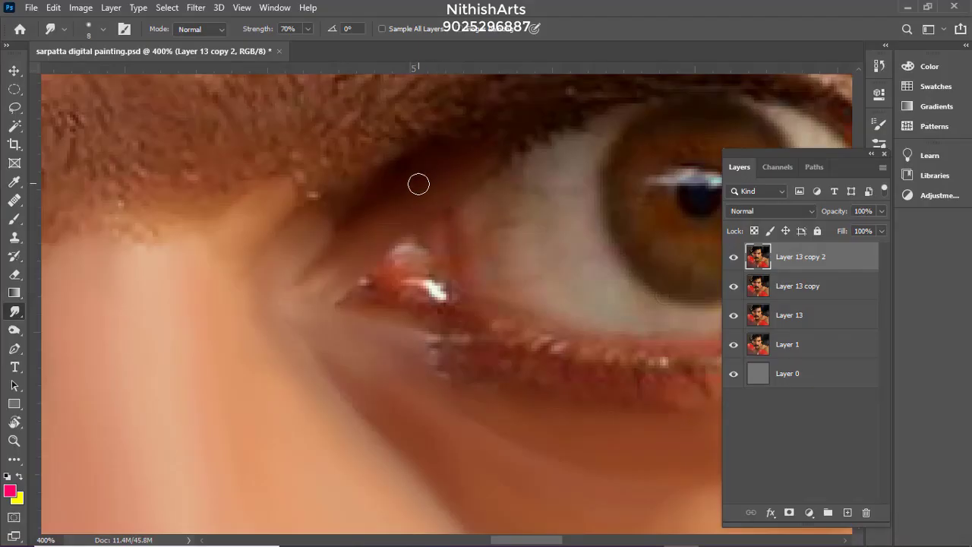
key("ctrl+s")
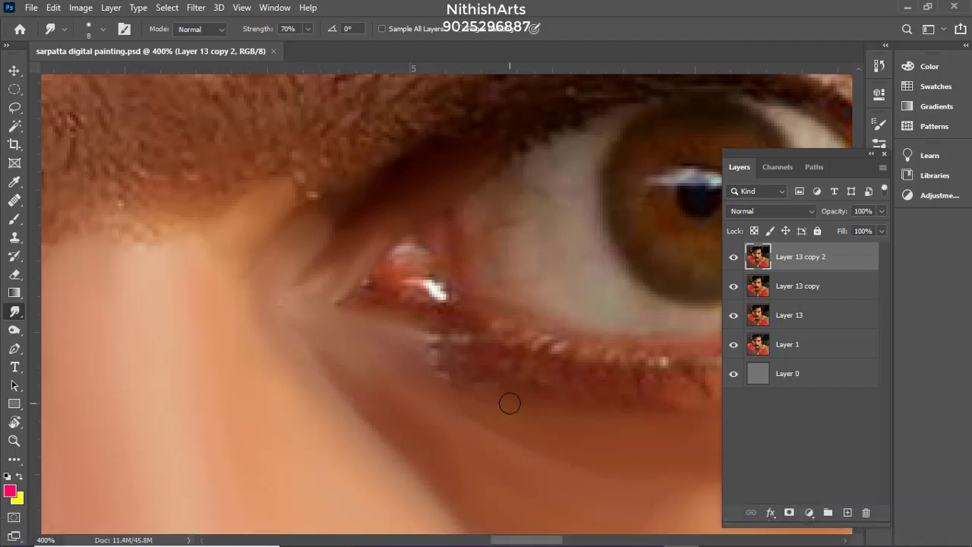
Undo the last four smudge strokes at the inner corner of the brighter eye
key("ctrl+z")
key("ctrl+z")
key("ctrl+z")
key("ctrl+z")
Smudge the dark upper-lid shadow above the brighter eye's inner corner with a 10 px brush
key("bracketright")
key("bracketright")
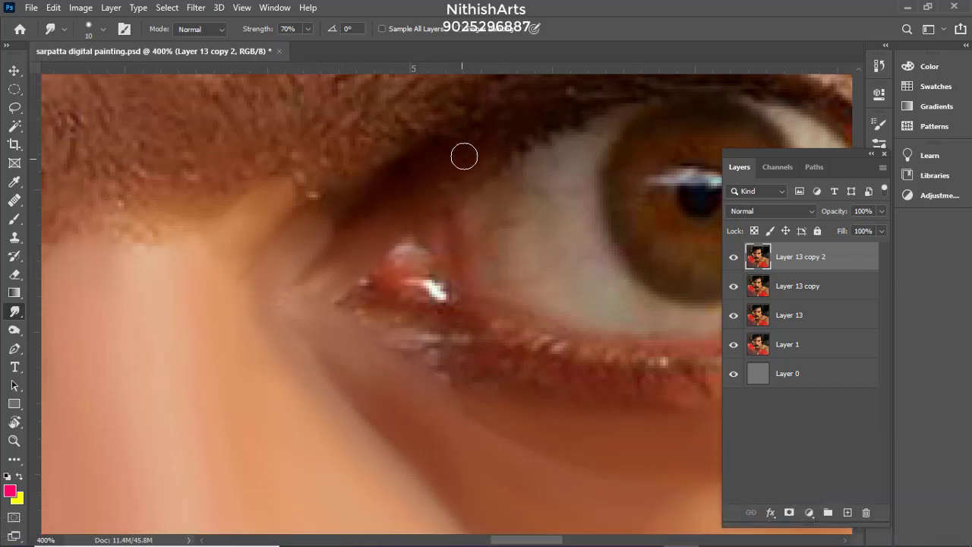
key("bracketright")
left_click_drag(463, 158, 380, 225)
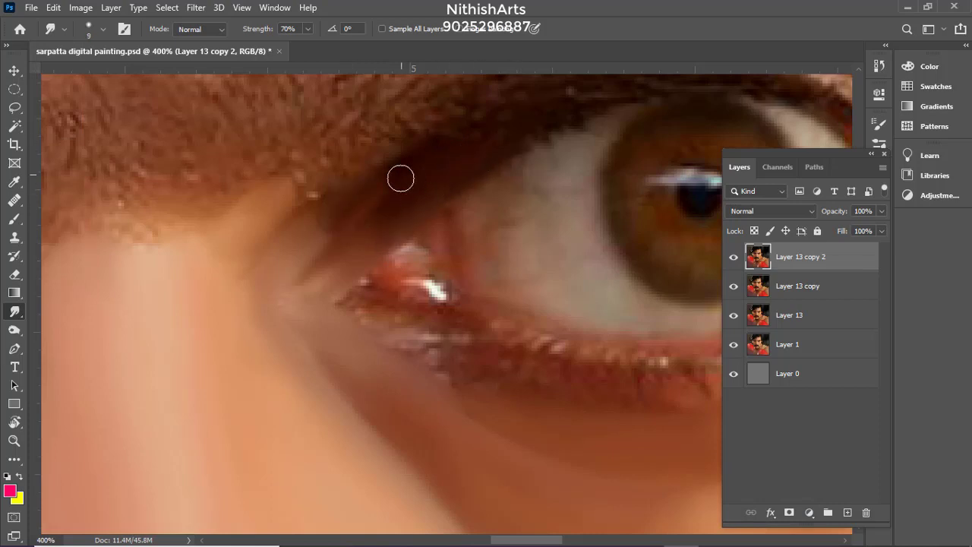
key("bracketright")
Smooth the pale outer upper eyelid and its dark lash line on the brighter eye with an 8 px brush
left_click_drag(636, 135, 392, 225)
left_click_drag(558, 163, 394, 192)
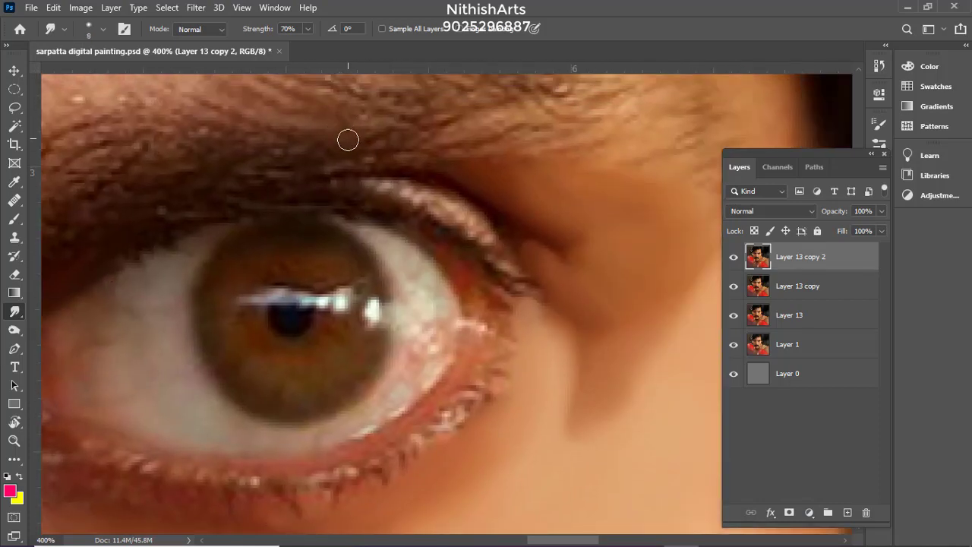
left_click_drag(415, 191, 492, 235)
left_click_drag(413, 224, 448, 203)
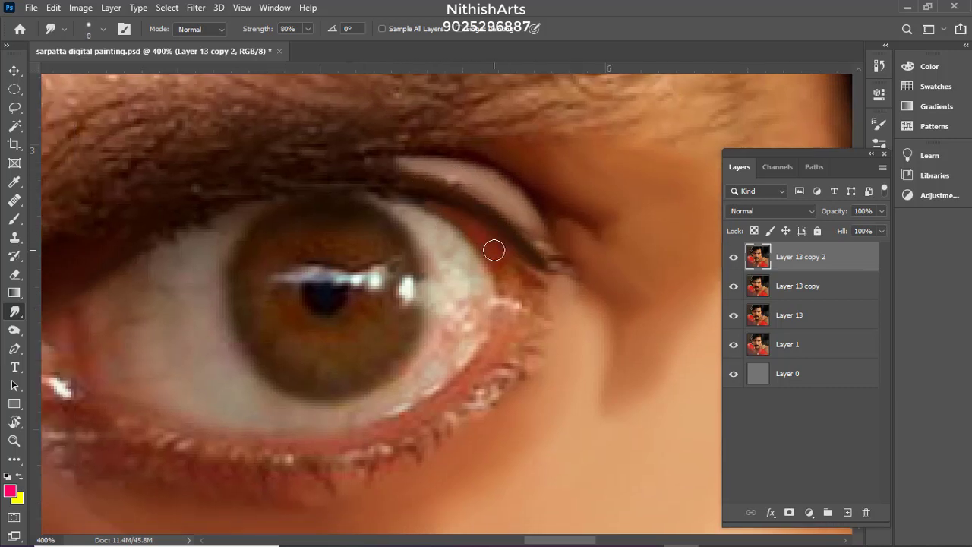
Soften the tear duct and its white highlight on the brighter eye with an 8 px brush at 80% strength
left_click_drag(167, 386, 346, 280)
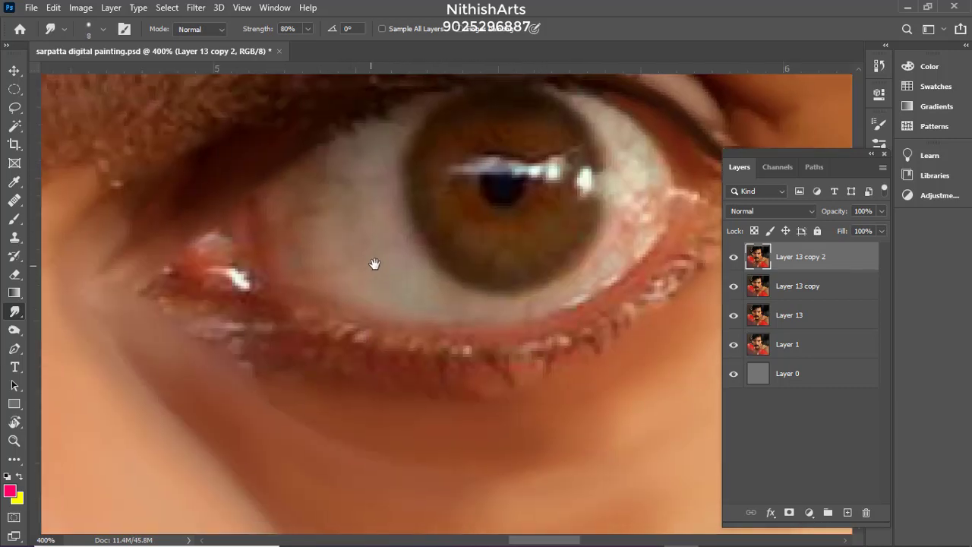
mouse_move(189, 262)
left_mouse_down()
mouse_move(280, 260)
mouse_move(311, 273)
left_mouse_up()
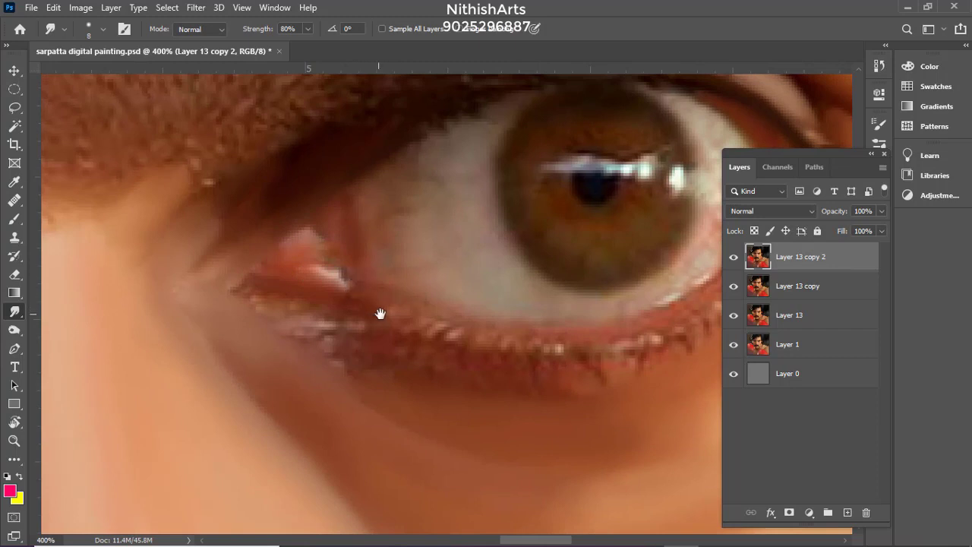
left_click_drag(379, 314, 349, 295)
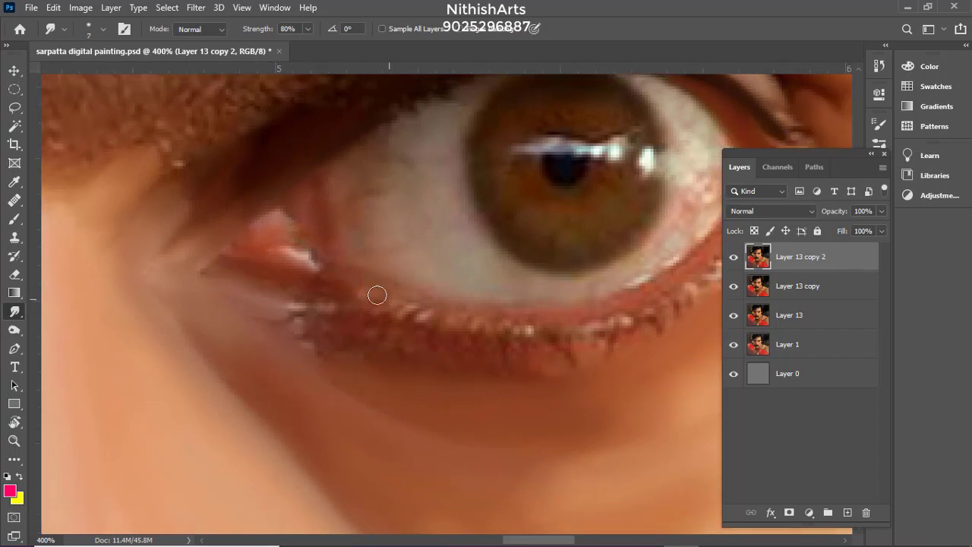
Smooth the lower lid rim and the lashes beneath the brighter eye with 7 px and 10 px brushes
scroll(352, 281, "right", 3)
scroll(356, 259, "down", 1)
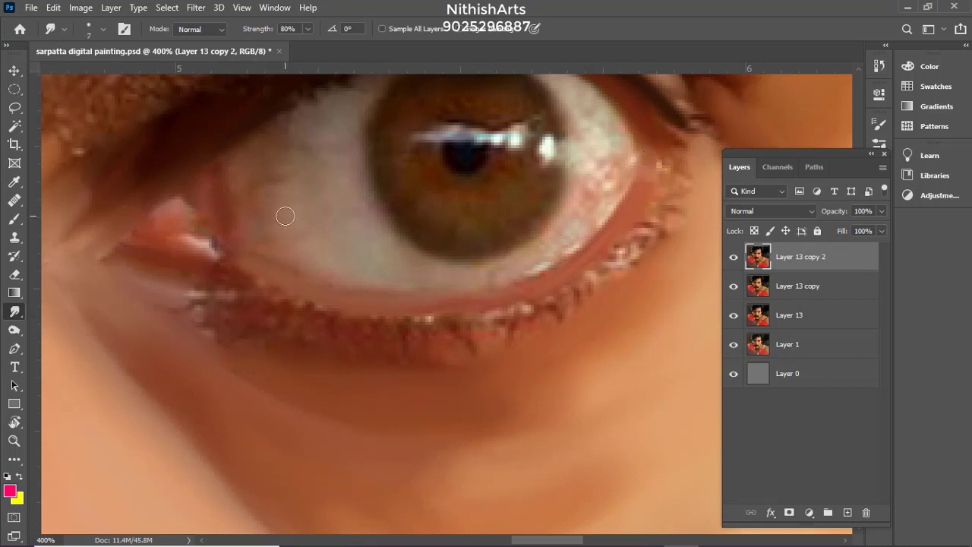
key("ctrl+z")
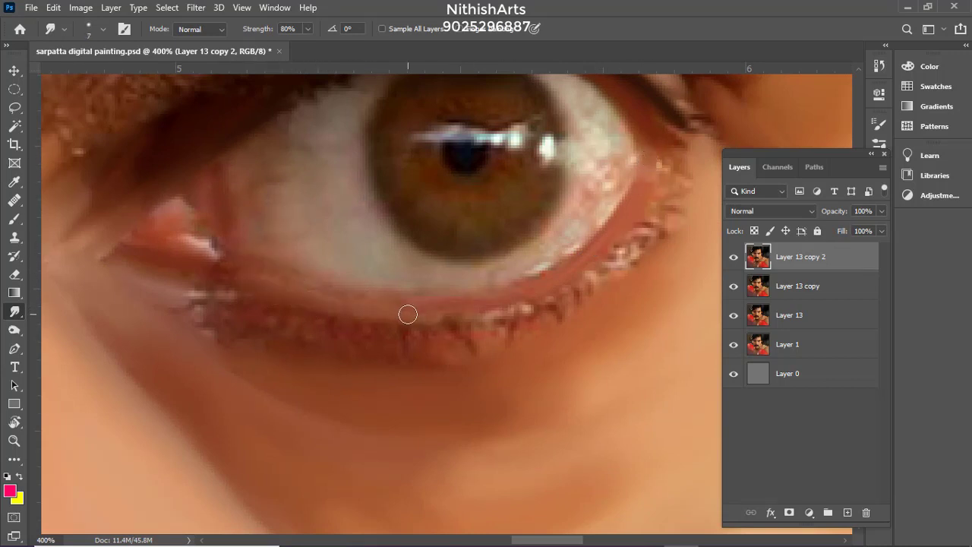
mouse_move(219, 315)
left_mouse_down()
mouse_move(247, 304)
mouse_move(333, 331)
left_mouse_up()
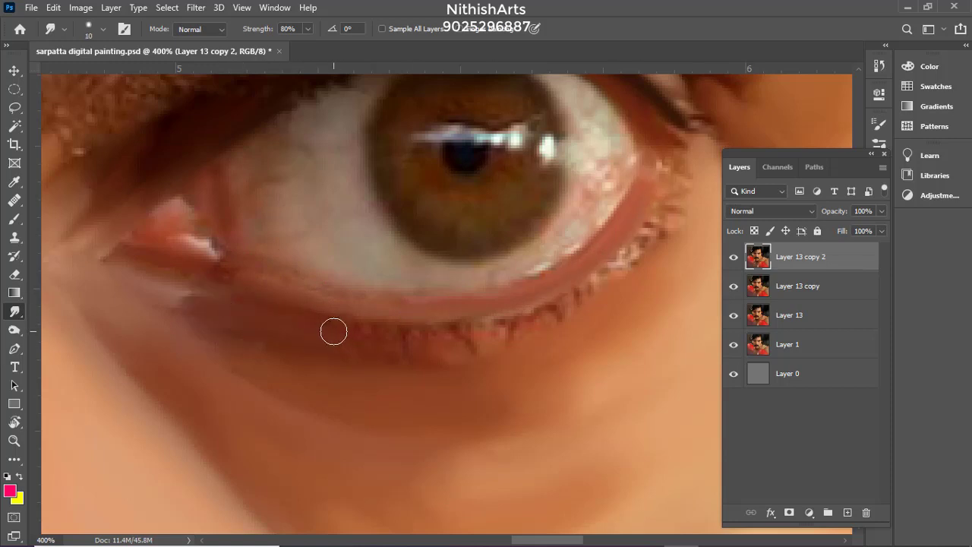
key("bracketleft")
key("bracketleft")
mouse_move(399, 352)
left_mouse_down()
mouse_move(592, 284)
mouse_move(649, 186)
left_mouse_up()
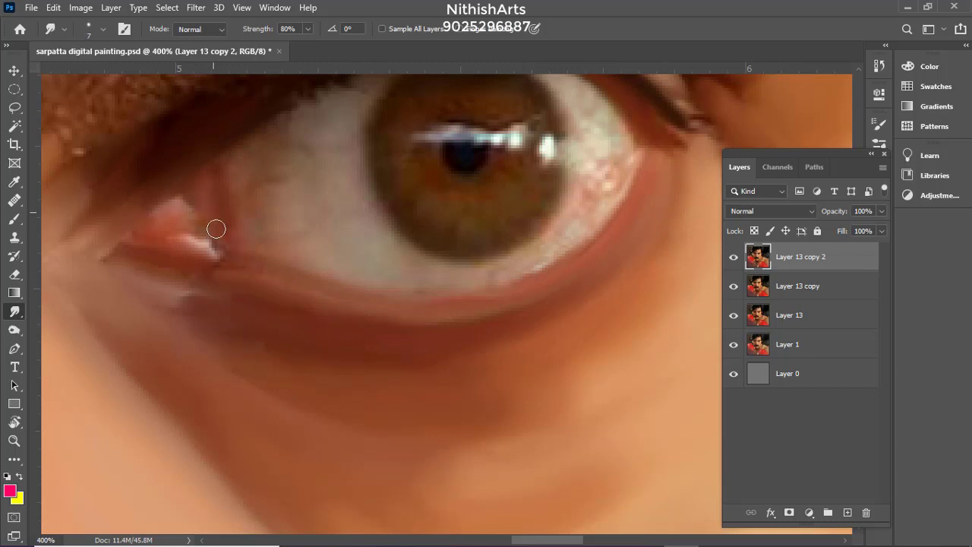
Blend the tear duct's remaining white highlight and dark edge into the surrounding red with an 8 px brush
key("bracketright")
left_click_drag(216, 229, 176, 251)
key("bracketleft")
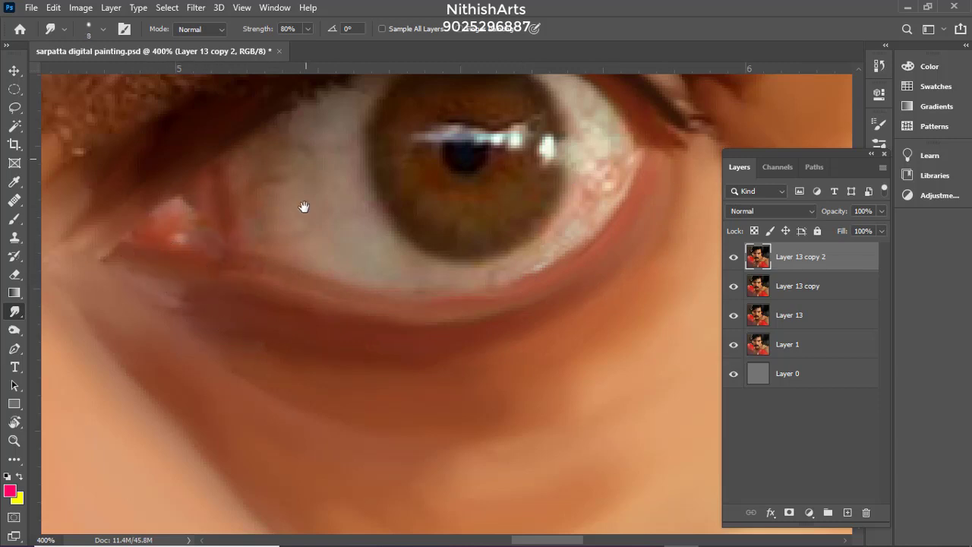
Smooth the upper lash line and its outer corner on the brighter eye with 7 px and 6 px brushes
scroll(261, 205, "up", 2)
left_click_drag(551, 118, 559, 129)
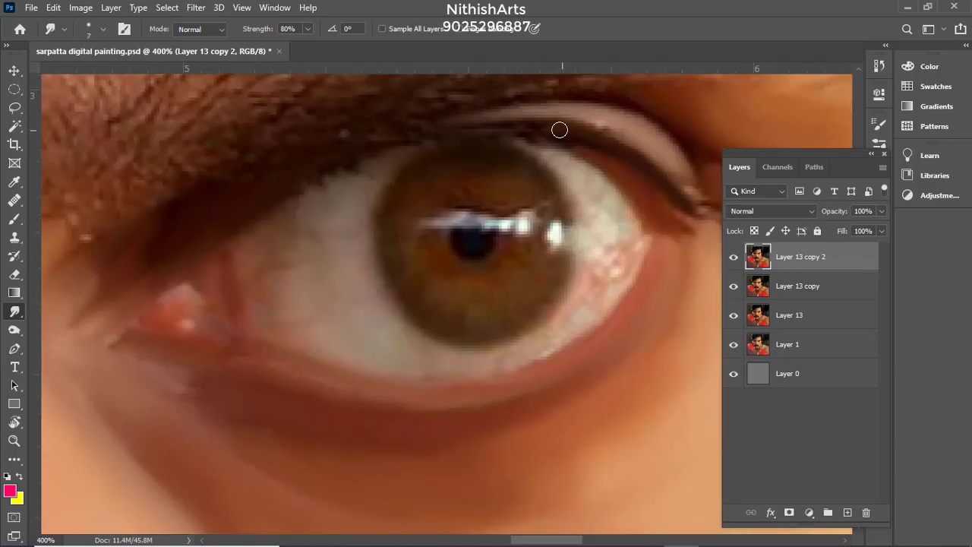
scroll(545, 126, "right", 3)
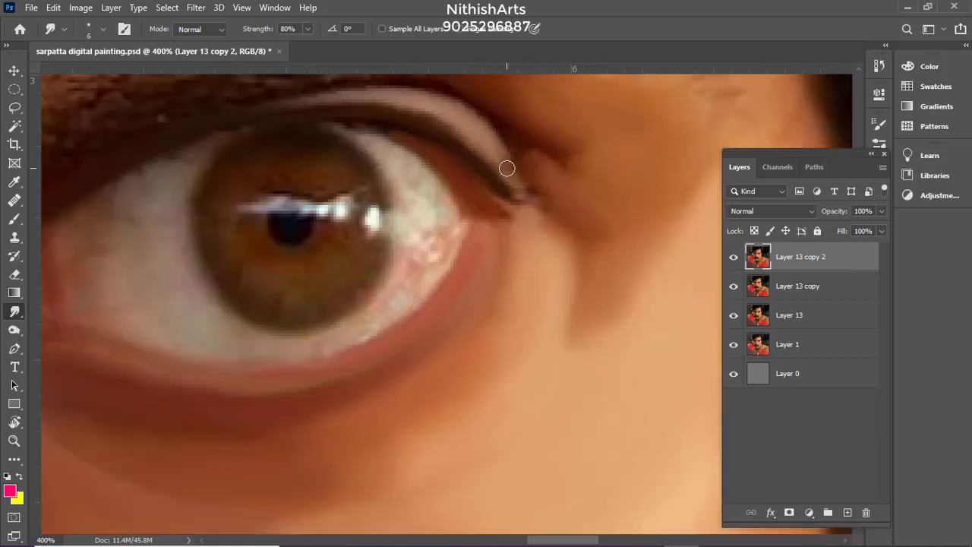
mouse_move(373, 178)
left_mouse_down()
mouse_move(433, 206)
mouse_move(427, 284)
mouse_move(397, 285)
left_mouse_up()
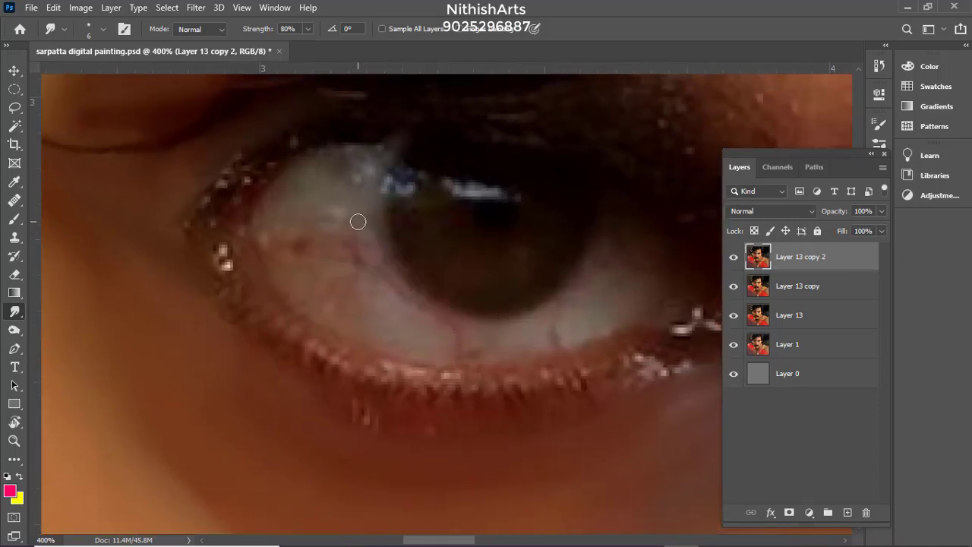
Smooth the shadowed eye's lower lid rim and the lashes beneath it with 6 px to 10 px brushes
scroll(358, 221, "up", 1)
scroll(326, 203, "left", 1)
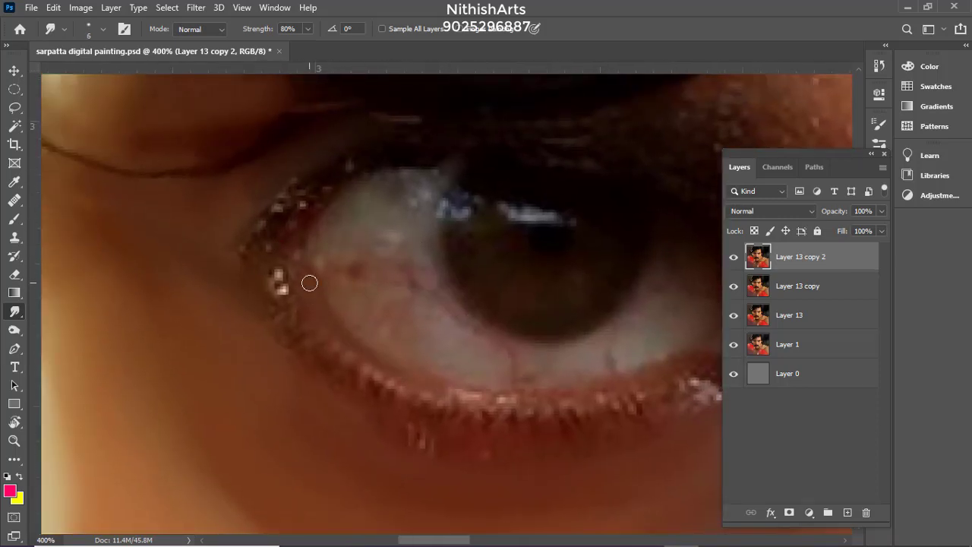
scroll(309, 282, "down", 2)
scroll(314, 265, "right", 3)
left_click_drag(339, 268, 578, 218)
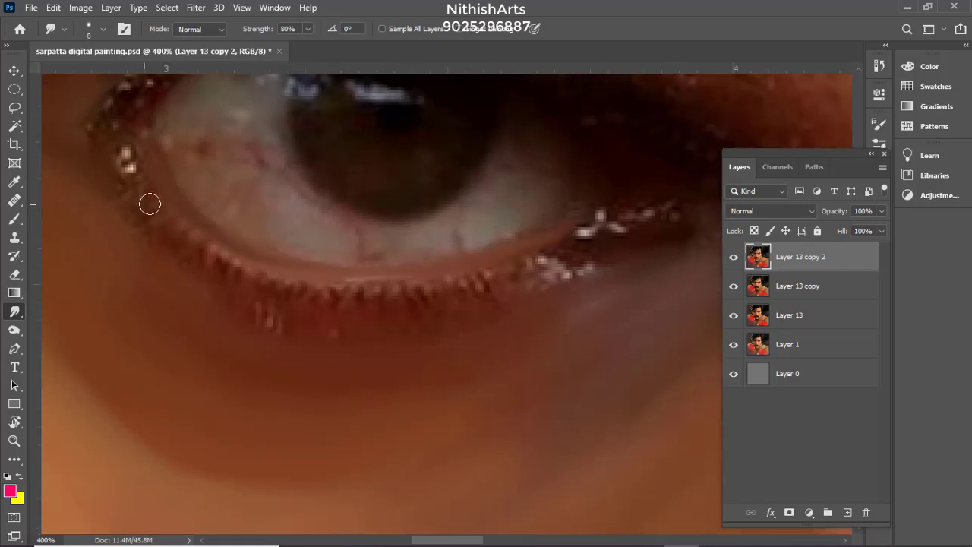
mouse_move(150, 204)
left_mouse_down()
mouse_move(195, 233)
mouse_move(341, 282)
mouse_move(591, 218)
left_mouse_up()
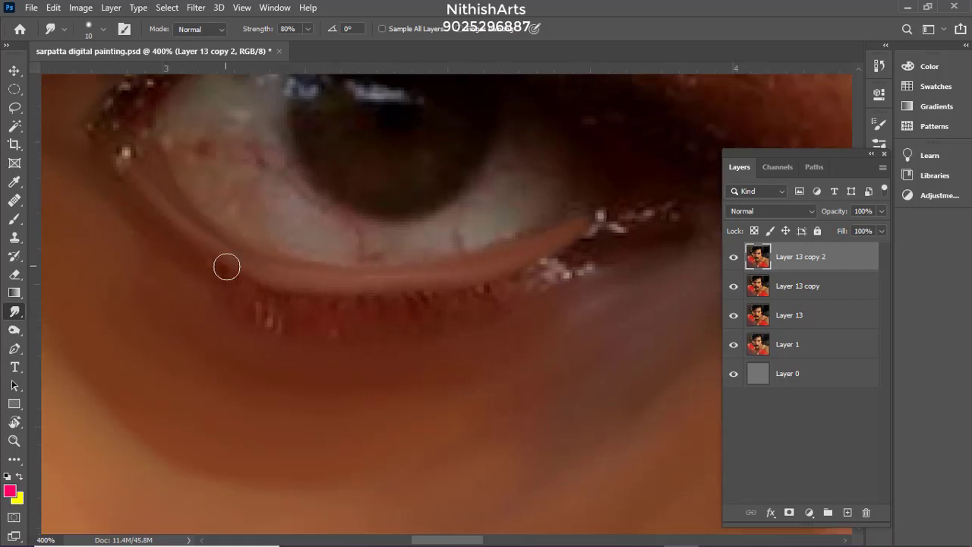
left_click_drag(531, 282, 558, 263)
key("bracketleft")
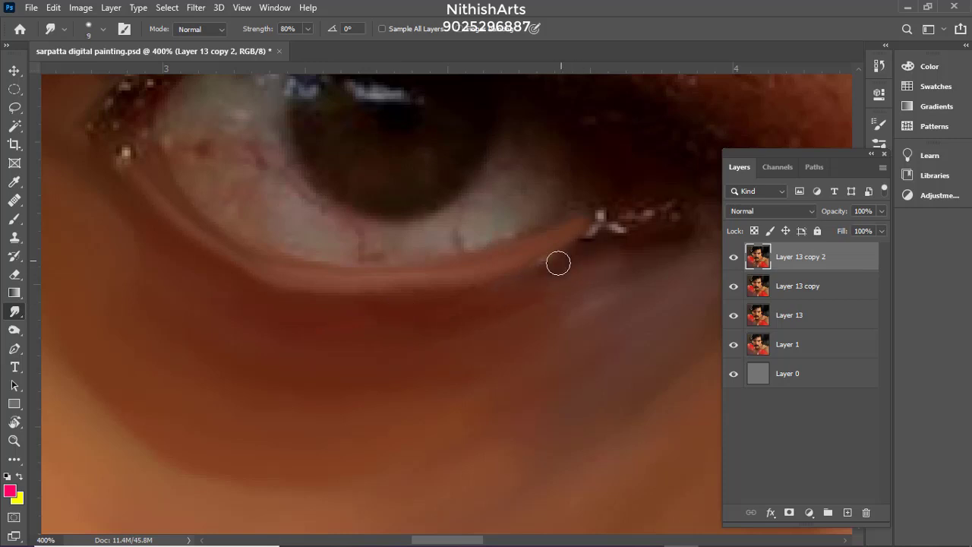
Blend the white highlights at the shadowed eye's inner corner into the lid line with a 10 px brush
key("bracketright")
left_click_drag(612, 227, 562, 251)
left_click_drag(646, 214, 483, 291)
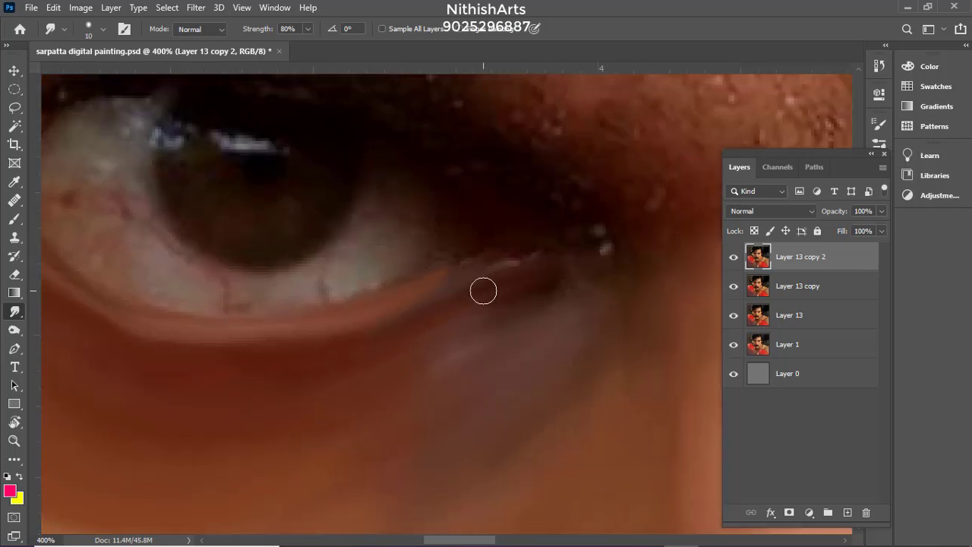
left_click_drag(410, 132, 480, 205)
left_click_drag(634, 326, 562, 257)
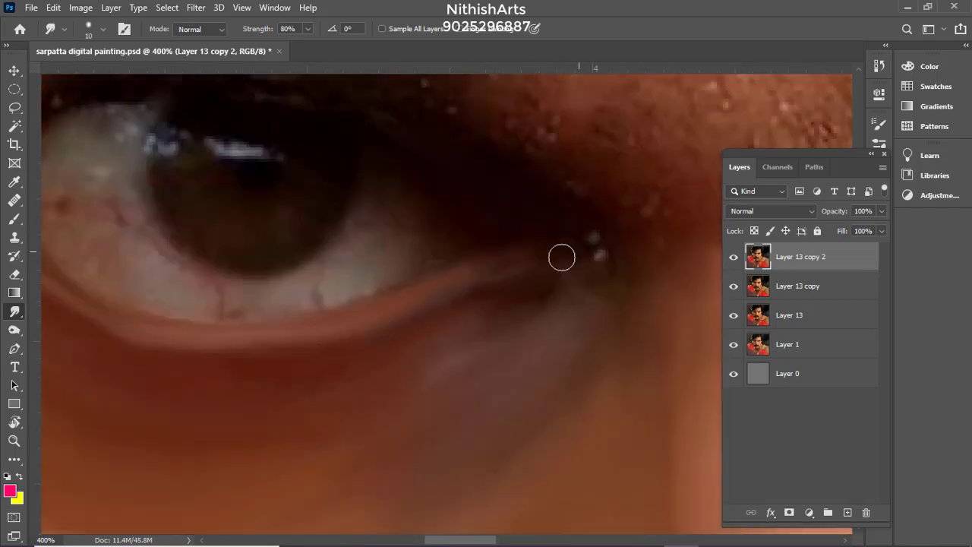
mouse_move(501, 228)
left_mouse_down()
mouse_move(629, 265)
mouse_move(760, 324)
left_mouse_up()
Smooth the shadowed eye's upper lash line and outer-corner highlight with 9 px and 7 px brushes
key("bracketleft")
left_click_drag(222, 280, 283, 218)
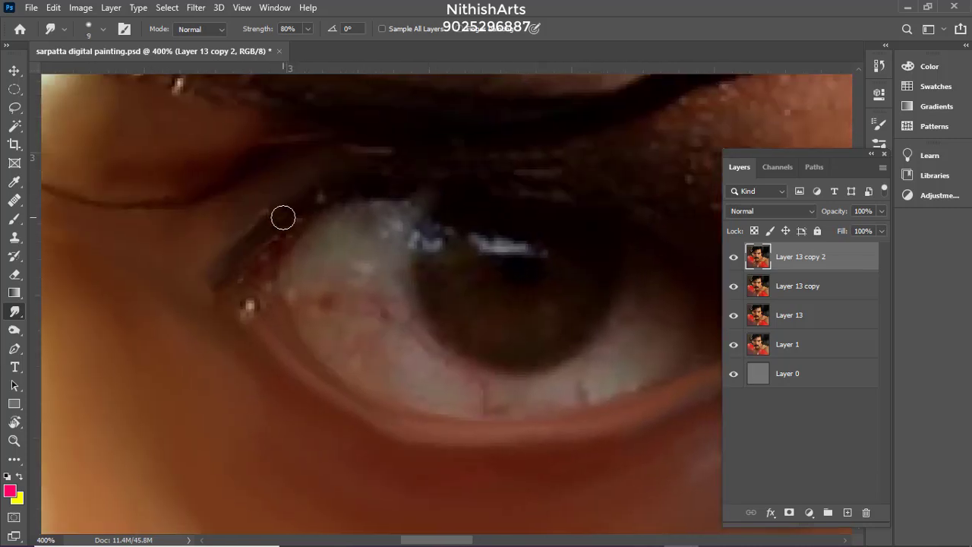
scroll(475, 174, "right", 2)
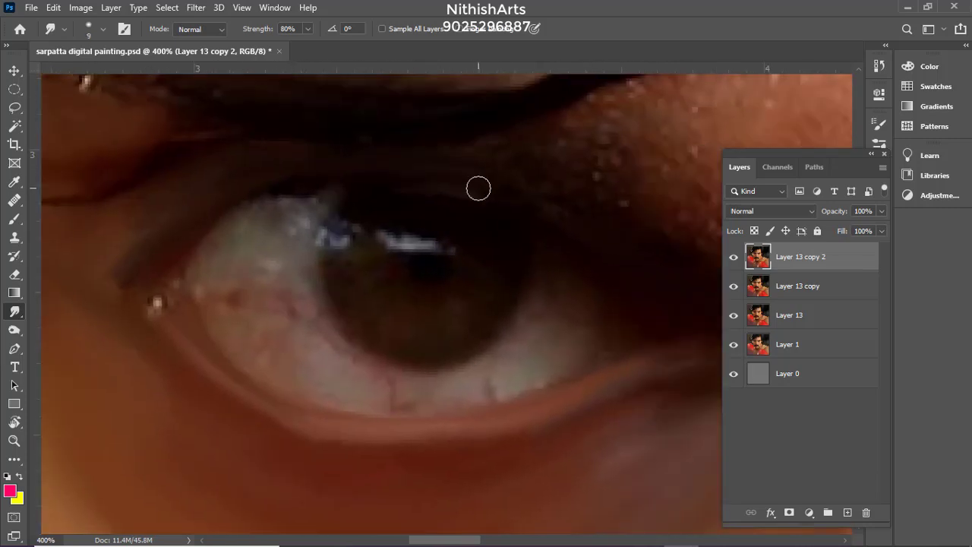
mouse_move(454, 190)
left_mouse_down()
mouse_move(577, 278)
mouse_move(265, 295)
mouse_move(121, 317)
left_mouse_up()
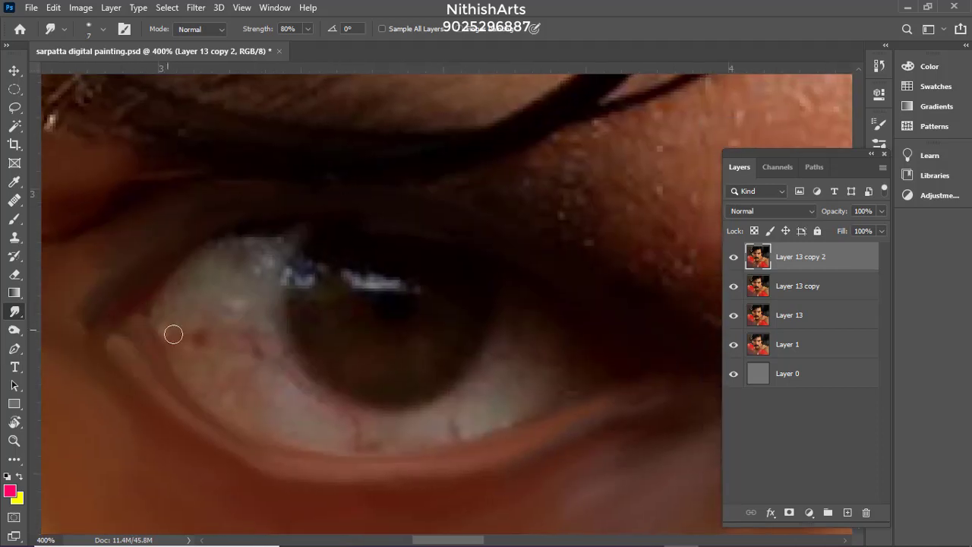
scroll(183, 396, "down", 2)
scroll(177, 355, "right", 1)
left_click_drag(607, 297, 489, 365)
Clean up the inner upper lid edge of the brighter eye with a 5 px brush and save the document
scroll(483, 367, "right", 10)
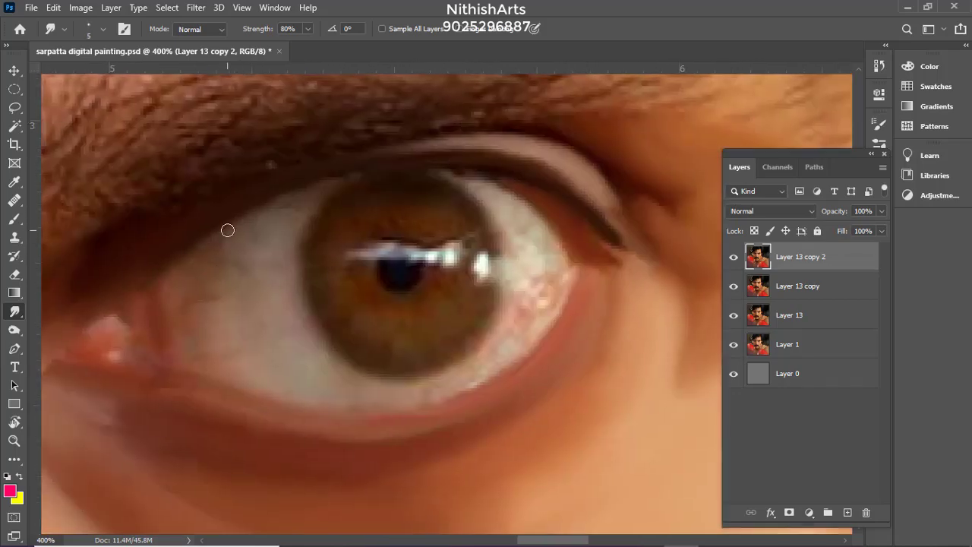
scroll(403, 165, "down", 5)
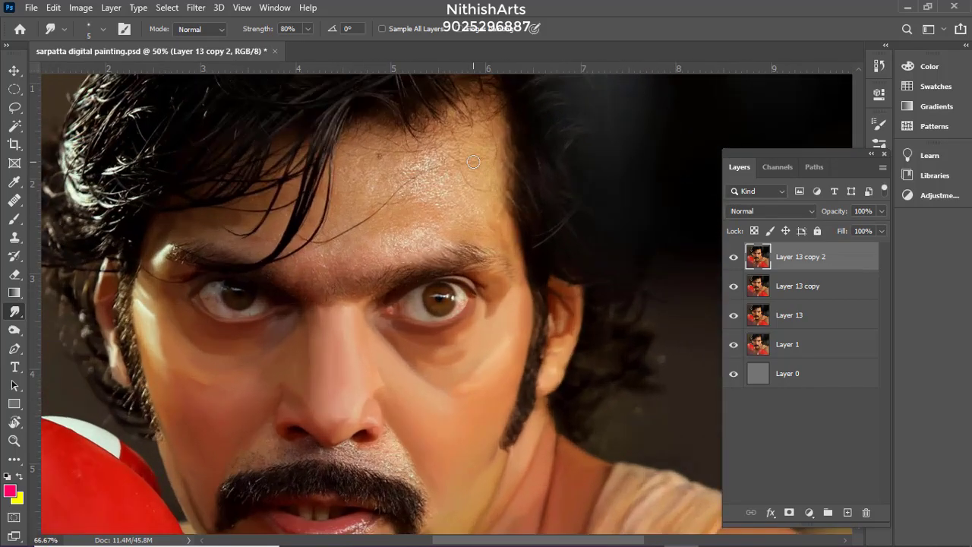
scroll(472, 162, "up", 3)
left_click_drag(473, 162, 750, 253)
key("ctrl+s")
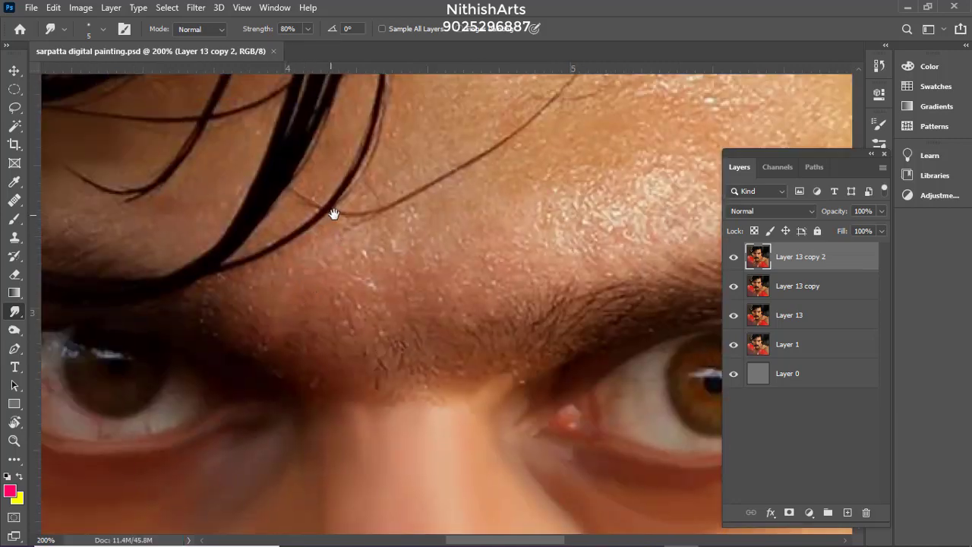
Smooth the skin above the shadowed eye's eyebrow around the loose curl of hair with 15 px and 20 px brushes
mouse_move(331, 212)
left_mouse_down()
mouse_move(488, 284)
mouse_move(361, 216)
mouse_move(549, 269)
left_mouse_up()
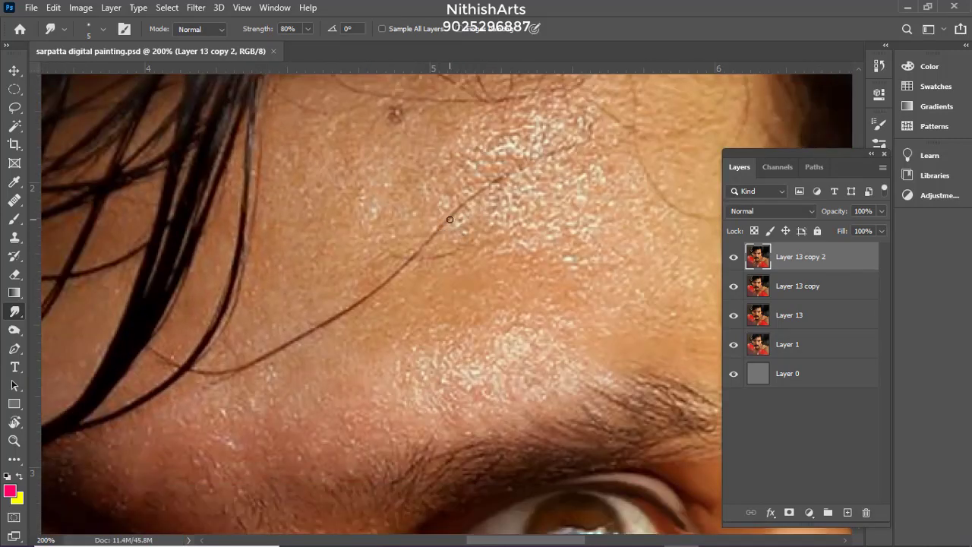
left_click_drag(315, 249, 581, 176)
scroll(304, 280, "up", 1)
left_click_drag(303, 280, 391, 266)
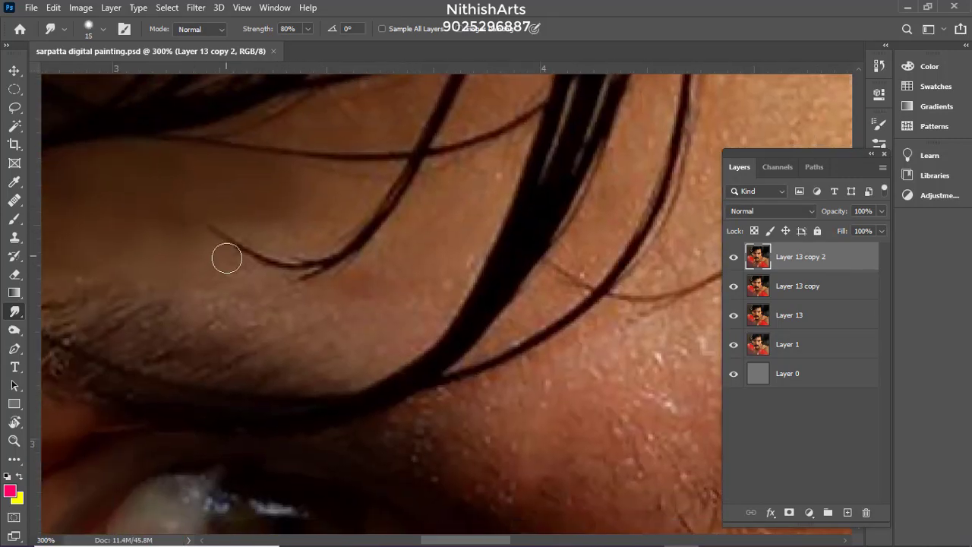
key("bracketright")
left_click_drag(217, 263, 178, 260)
left_click_drag(372, 274, 412, 272)
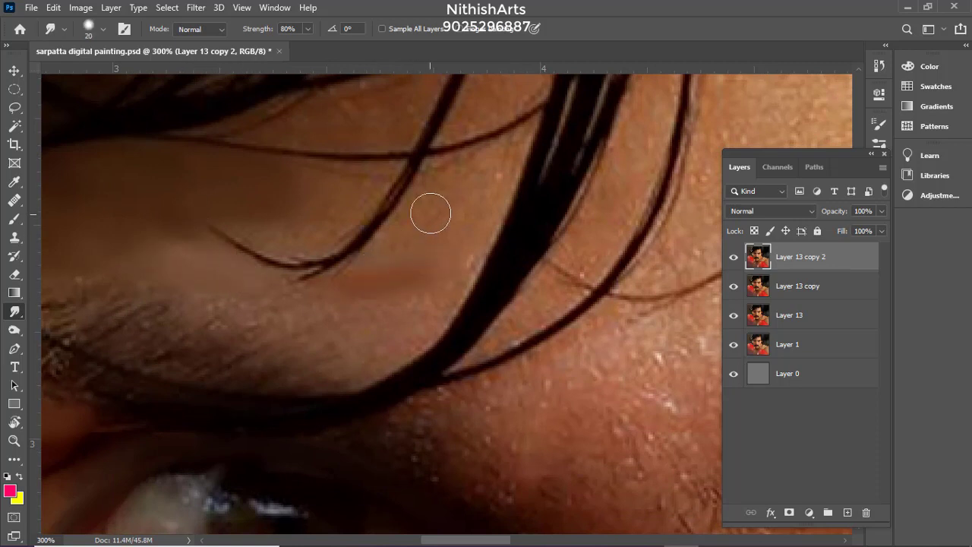
key("bracketleft")
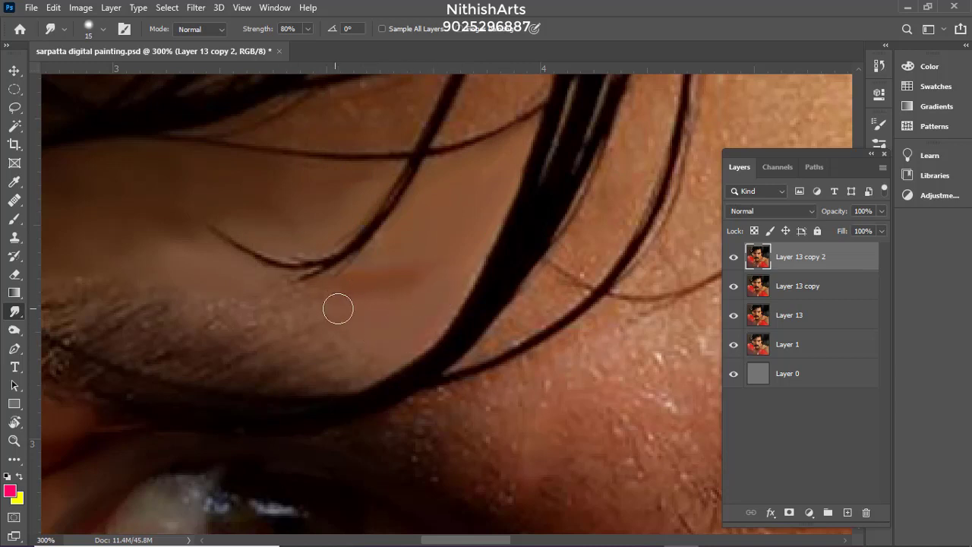
left_click_drag(385, 266, 423, 253)
left_click_drag(321, 198, 371, 297)
Smooth the forehead skin showing between the upper hair strands with 15 px and 9 px brushes
key("bracketleft")
key("bracketleft")
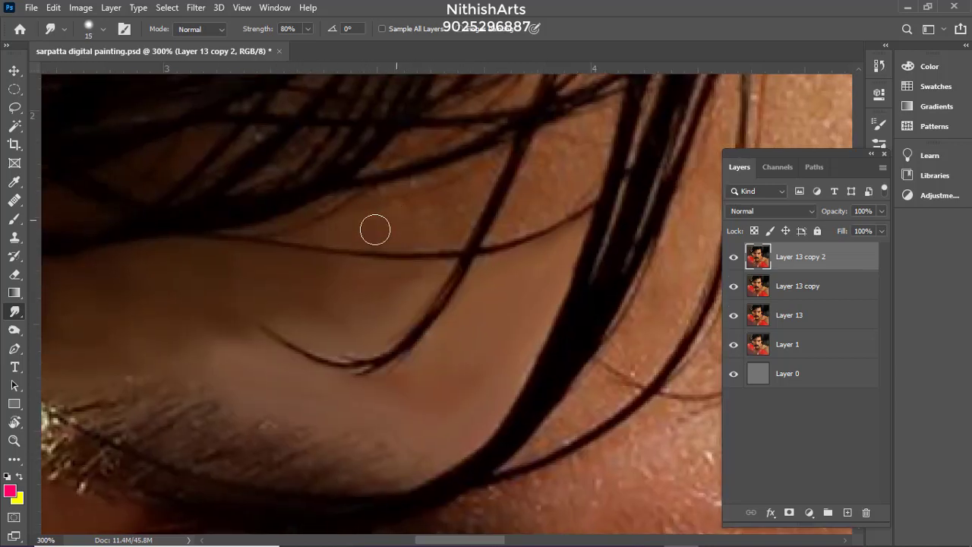
left_click_drag(546, 187, 410, 235)
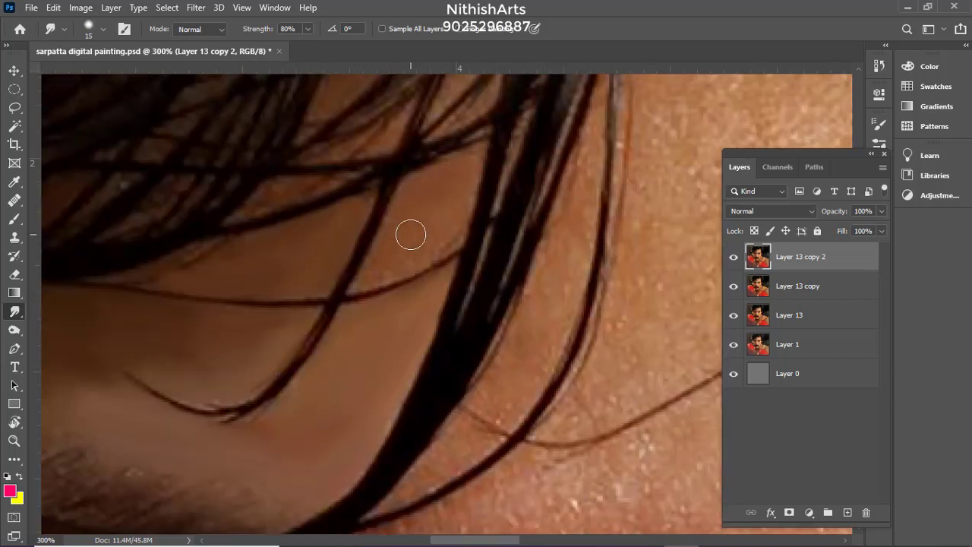
left_click_drag(460, 196, 373, 269)
scroll(397, 267, "up", 3)
scroll(341, 201, "up", 2)
scroll(341, 202, "right", 1)
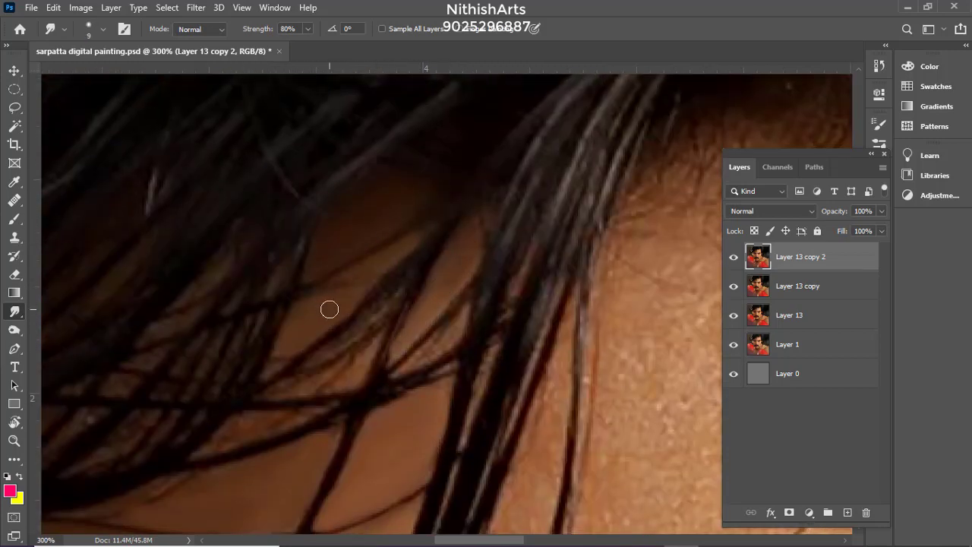
Smooth the strip of skin between the thick hair lock and the long curved strand with 20 px and 9 px brushes
scroll(328, 309, "down", 2)
scroll(346, 252, "right", 2)
key("bracketleft")
key("bracketleft")
scroll(391, 296, "down", 3)
scroll(391, 296, "left", 1)
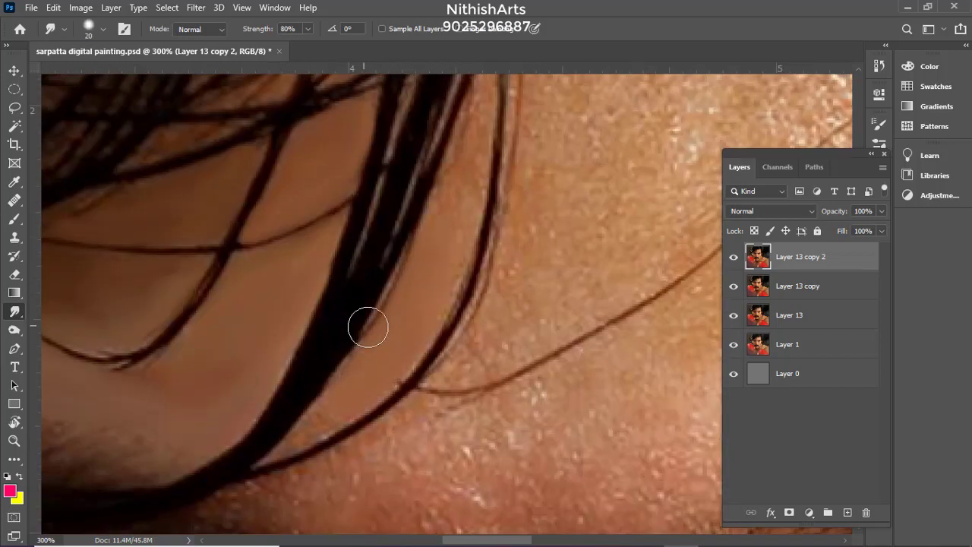
key("bracketright")
left_click_drag(431, 211, 460, 128)
mouse_move(475, 133)
left_mouse_down()
mouse_move(478, 232)
mouse_move(485, 230)
left_mouse_up()
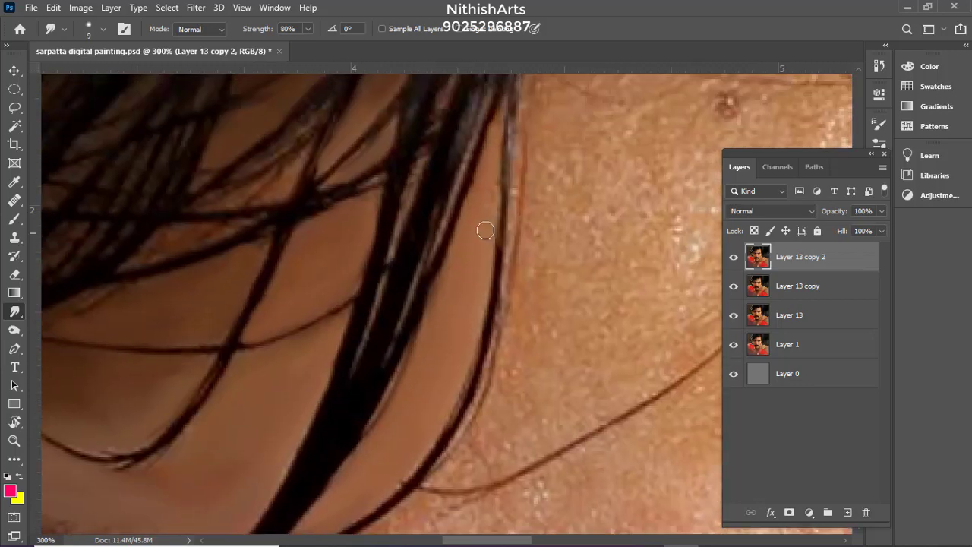
Smooth the skin between the eyebrows above the nose bridge with 25 px and 30 px brushes
key("bracketright")
key("bracketright")
key("bracketright")
key("bracketright")
left_click_drag(475, 359, 431, 149)
scroll(430, 148, "down", 6)
scroll(405, 258, "left", 1)
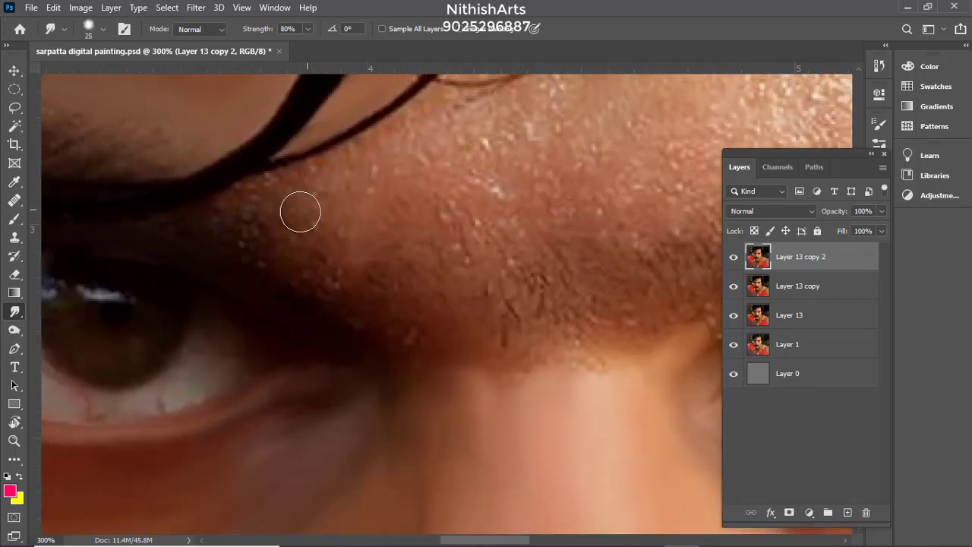
mouse_move(300, 211)
left_mouse_down()
mouse_move(301, 240)
mouse_move(377, 308)
mouse_move(394, 284)
mouse_move(449, 351)
left_mouse_up()
left_click_drag(406, 278, 313, 246)
left_click_drag(531, 230, 558, 289)
key("bracketright")
left_click_drag(465, 243, 494, 274)
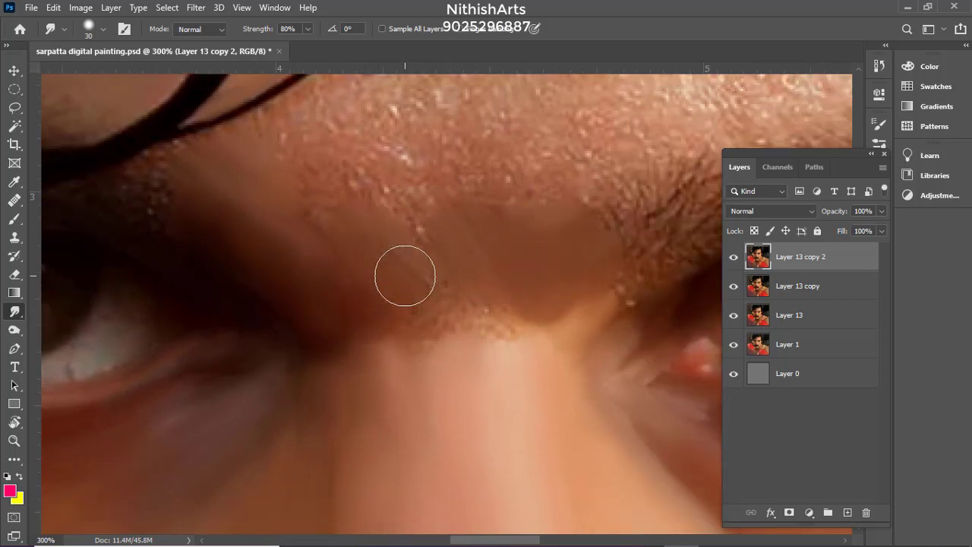
Blend the lower central forehead up toward the brighter eye's inner eyebrow with a 35 px brush
key("bracketright")
mouse_move(404, 276)
left_mouse_down()
mouse_move(458, 326)
mouse_move(445, 260)
mouse_move(368, 226)
mouse_move(420, 197)
left_mouse_up()
mouse_move(401, 150)
left_mouse_down()
mouse_move(432, 245)
mouse_move(364, 197)
mouse_move(397, 225)
left_mouse_up()
left_click_drag(533, 213, 378, 243)
mouse_move(391, 247)
left_mouse_down()
mouse_move(406, 293)
mouse_move(369, 297)
mouse_move(478, 277)
mouse_move(577, 217)
left_mouse_up()
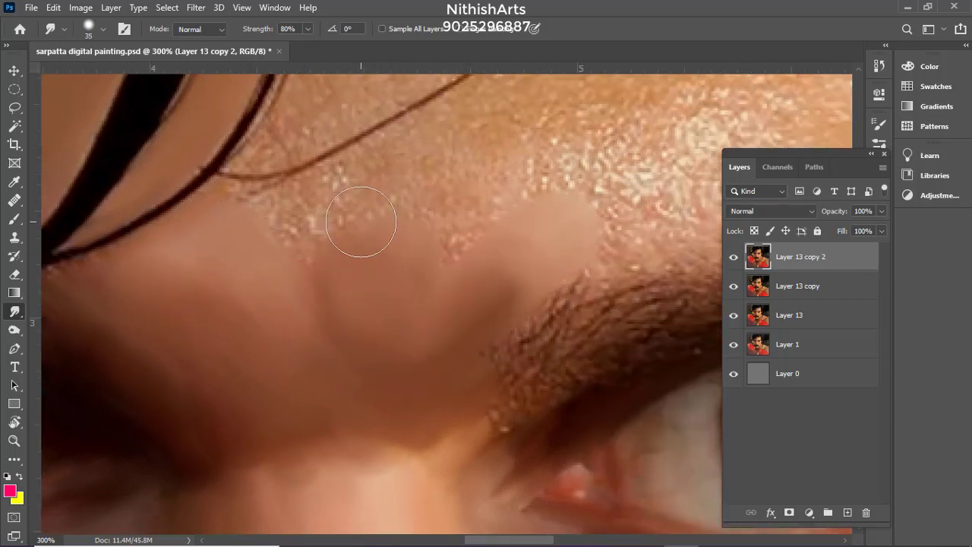
Smooth the grainy forehead skin just below the thin stray hair, varying the brush size up to 35 px
key("bracketleft")
key("bracketleft")
left_click_drag(361, 222, 273, 247)
key("bracketright")
key("bracketright")
mouse_move(290, 310)
left_mouse_down()
mouse_move(281, 327)
mouse_move(291, 346)
left_mouse_up()
key("bracketleft")
mouse_move(455, 182)
left_mouse_down()
mouse_move(382, 198)
mouse_move(401, 240)
left_mouse_up()
Smooth the forehead patch beside the hanging hair strands above the stray hair with 30 px and 35 px brushes
mouse_move(552, 225)
left_mouse_down()
mouse_move(462, 319)
mouse_move(550, 525)
left_mouse_up()
left_click_drag(347, 327, 364, 311)
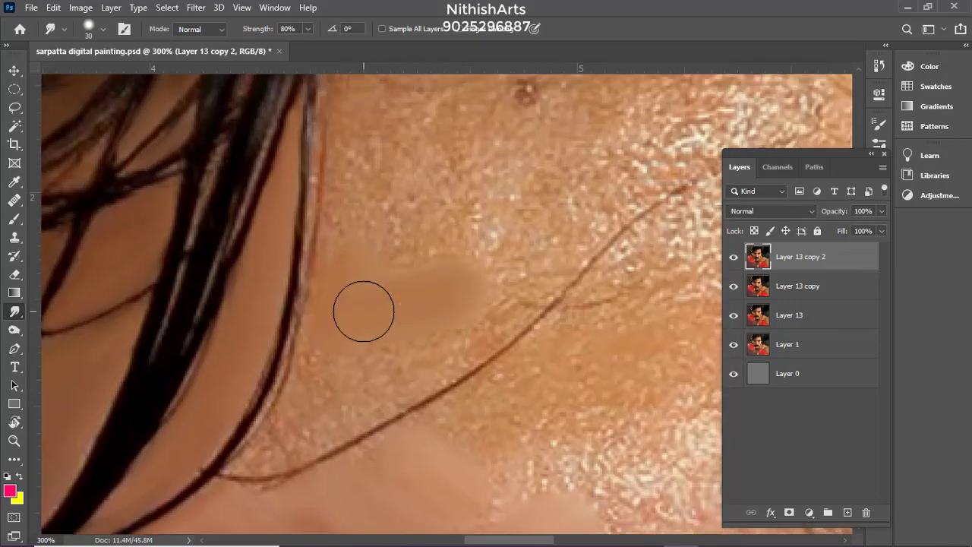
key("bracketright")
mouse_move(448, 293)
left_mouse_down()
mouse_move(392, 258)
mouse_move(470, 182)
left_mouse_up()
mouse_move(381, 183)
left_mouse_down()
mouse_move(373, 310)
mouse_move(395, 342)
mouse_move(378, 163)
left_mouse_up()
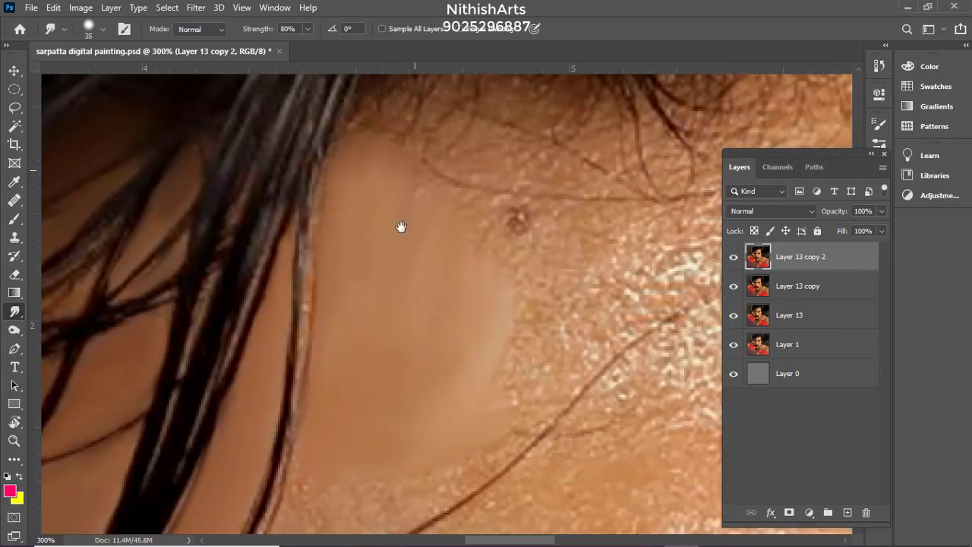
Smooth away the mole, fine hairs and upper highlight grain on the central forehead with a 35 px brush
left_click_drag(401, 227, 376, 295)
mouse_move(429, 184)
left_mouse_down()
mouse_move(458, 258)
mouse_move(419, 293)
mouse_move(418, 223)
mouse_move(536, 207)
left_mouse_up()
left_click_drag(557, 252, 472, 109)
mouse_move(414, 294)
left_mouse_down()
mouse_move(476, 238)
mouse_move(564, 189)
mouse_move(488, 199)
left_mouse_up()
mouse_move(426, 252)
left_mouse_down()
mouse_move(504, 204)
mouse_move(265, 339)
left_mouse_up()
left_click_drag(391, 182, 379, 282)
left_click_drag(456, 243, 328, 267)
left_click_drag(599, 292, 330, 216)
left_click_drag(440, 118, 436, 292)
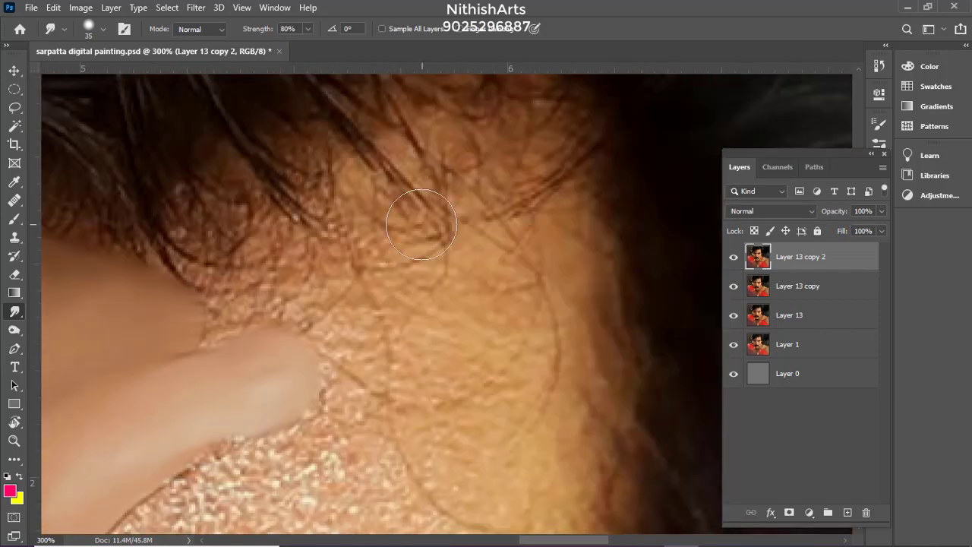
Smooth the upper forehead and its fine hairs along the temple-side hairline, enlarging the brush to 60 px
mouse_move(313, 242)
left_mouse_down()
mouse_move(327, 296)
mouse_move(370, 252)
left_mouse_up()
mouse_move(277, 300)
left_mouse_down()
mouse_move(319, 286)
mouse_move(373, 303)
mouse_move(462, 361)
mouse_move(498, 349)
left_mouse_up()
mouse_move(379, 255)
left_mouse_down()
mouse_move(414, 221)
mouse_move(516, 182)
left_mouse_up()
key("bracketright")
key("bracketright")
key("bracketright")
left_click_drag(468, 239, 570, 167)
key("bracketright")
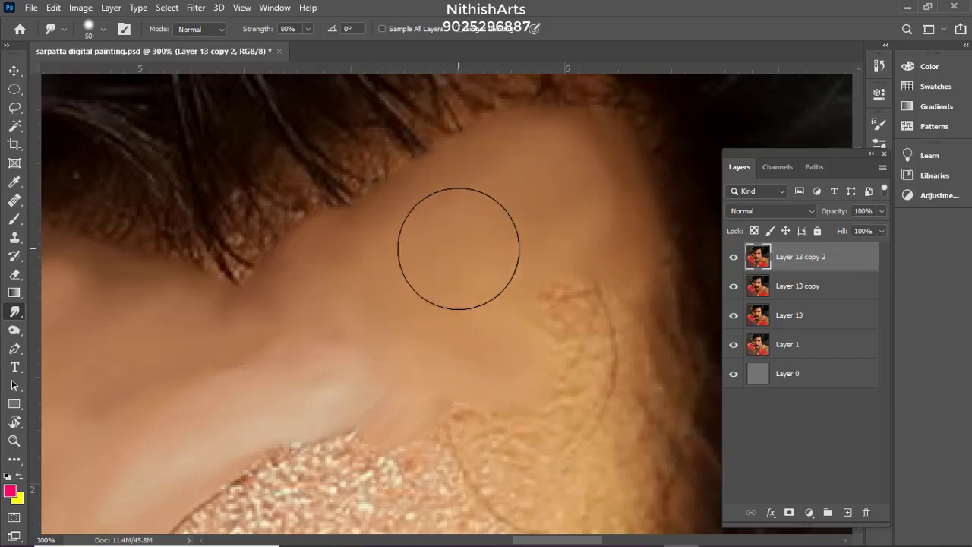
Smooth the temple skin from the upper forehead down to the outer end of the eyebrow, starting with a 60 px brush
mouse_move(501, 262)
left_mouse_down()
mouse_move(570, 192)
mouse_move(571, 308)
left_mouse_up()
left_click_drag(569, 526, 515, 109)
key("bracketleft")
key("bracketleft")
mouse_move(422, 301)
left_mouse_down()
mouse_move(458, 249)
mouse_move(625, 337)
mouse_move(633, 362)
left_mouse_up()
scroll(633, 362, "up", 3)
scroll(633, 362, "left", 1)
Blend the remaining yellowish grain along the temple hairline with 35 px and 45 px brushes
key("bracketleft")
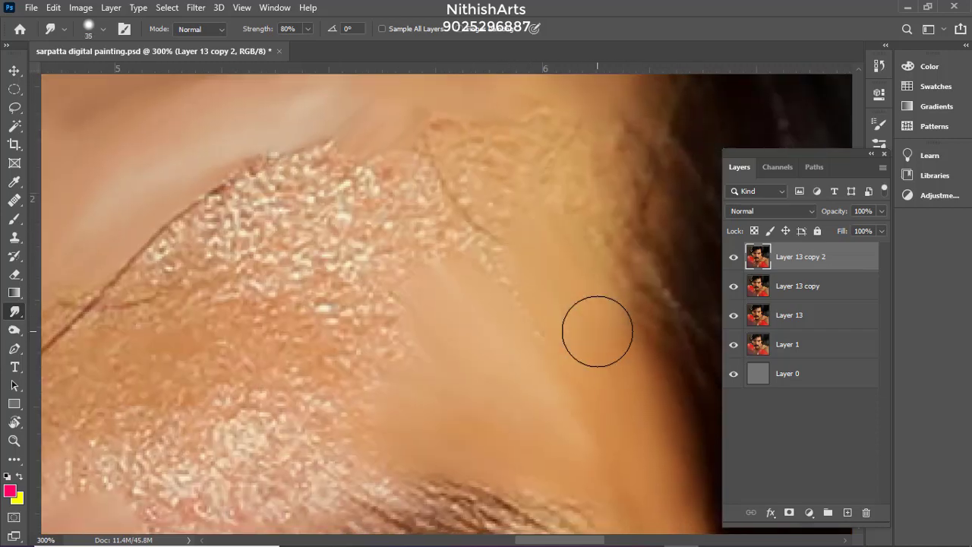
left_click_drag(622, 281, 622, 376)
key("bracketright")
key("bracketright")
left_click_drag(521, 275, 570, 265)
Smooth the orange mid-forehead band with a 45 px brush and the highlight above the eyebrow with a 30 px brush
left_click_drag(437, 246, 667, 55)
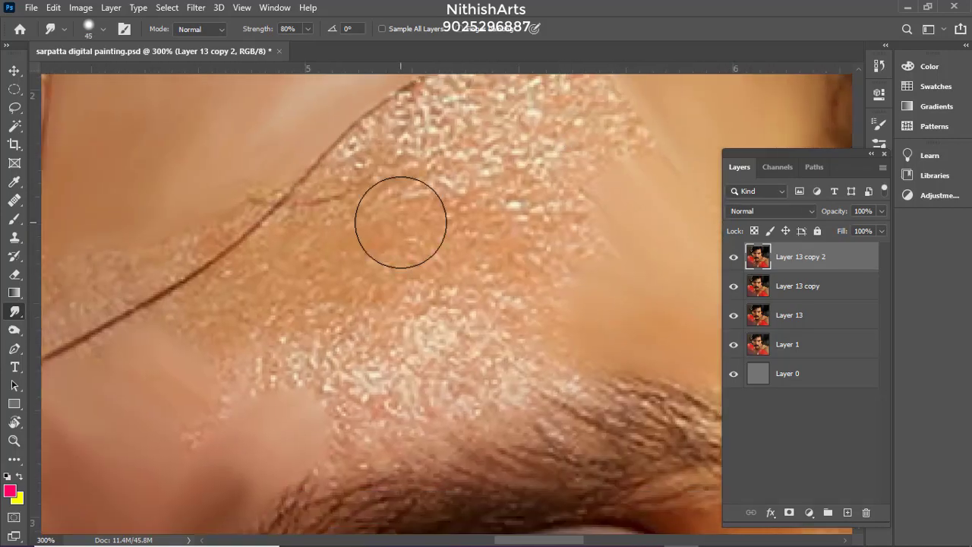
key("bracketleft")
key("bracketright")
left_click_drag(341, 251, 478, 227)
key("bracketleft")
key("bracketleft")
key("bracketleft")
key("bracketleft")
key("bracketright")
left_click_drag(356, 390, 361, 402)
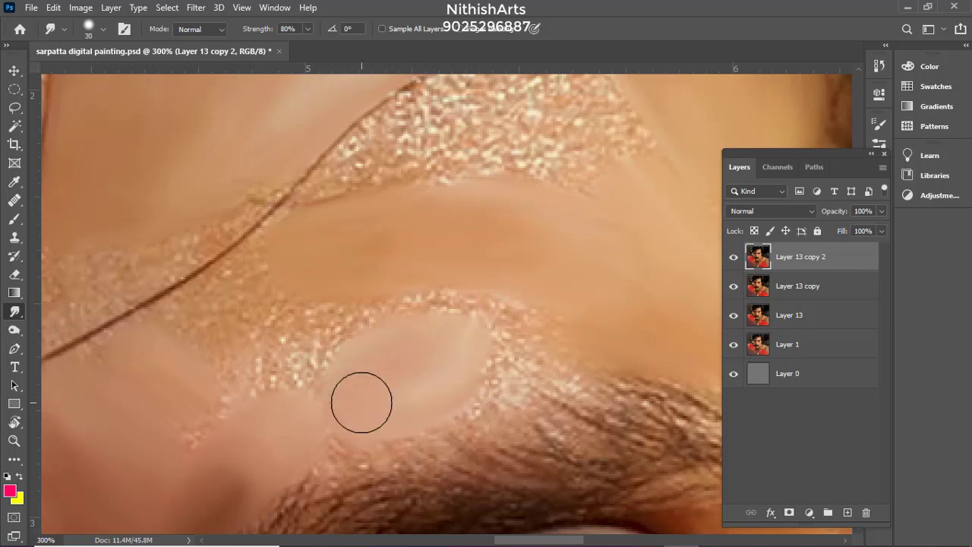
Blend the remaining grainy forehead highlights and the skin on both sides of the thin stray hair
scroll(361, 402, "up", 3)
scroll(362, 402, "right", 2)
mouse_move(521, 319)
left_mouse_down()
mouse_move(332, 212)
mouse_move(495, 239)
mouse_move(447, 300)
mouse_move(555, 144)
left_mouse_up()
mouse_move(241, 347)
left_mouse_down()
mouse_move(314, 275)
mouse_move(160, 301)
mouse_move(336, 236)
mouse_move(497, 211)
left_mouse_up()
key("bracketright")
left_click_drag(343, 322, 283, 391)
left_click_drag(276, 280, 360, 375)
mouse_move(218, 275)
left_mouse_down()
mouse_move(256, 265)
mouse_move(326, 207)
left_mouse_up()
Smooth the skin in the corner where the stray hair meets the dark curved strand with a 20 px brush
key("bracketleft")
key("bracketleft")
key("bracketleft")
left_click_drag(178, 319, 126, 346)
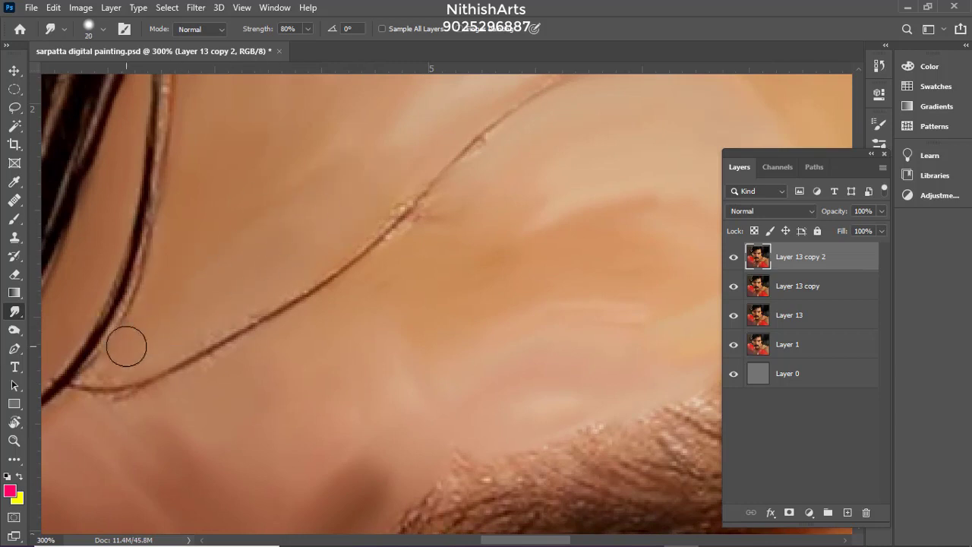
Smudge away the lower half of the thin stray hair on the forehead with 20 px and 25 px brushes
left_click_drag(365, 214, 426, 222)
mouse_move(169, 395)
left_mouse_down()
mouse_move(339, 308)
mouse_move(227, 373)
mouse_move(236, 430)
left_mouse_up()
left_click_drag(333, 342, 246, 402)
mouse_move(232, 397)
left_mouse_down()
mouse_move(367, 282)
mouse_move(404, 211)
left_mouse_up()
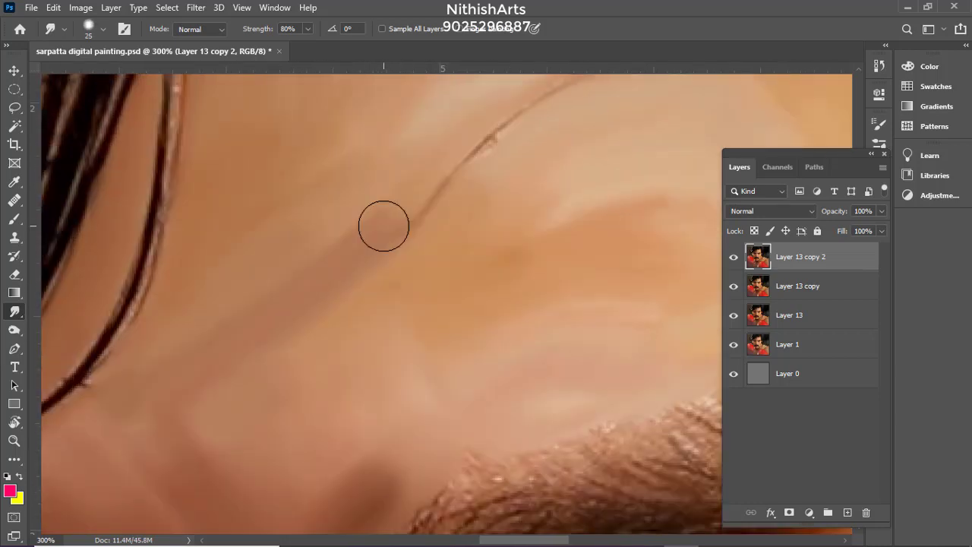
Blend the brownish smear left by the lower hair into the surrounding forehead skin with a 40 px brush
key("bracketright")
key("bracketright")
key("bracketright")
left_click_drag(377, 242, 309, 331)
key("bracketleft")
key("bracketleft")
key("bracketright")
scroll(373, 224, "down", 3)
scroll(372, 223, "left", 2)
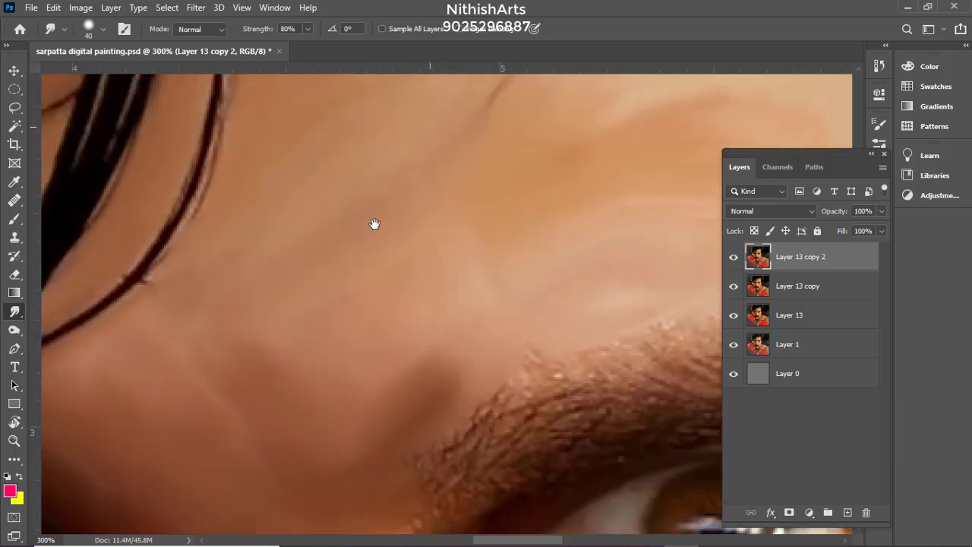
key("bracketright")
left_click_drag(306, 256, 179, 409)
Smudge out the upper end of the stray hair and blend its trace with 30 px and 35 px brushes
key("bracketleft")
key("bracketleft")
key("bracketleft")
key("bracketleft")
left_click_drag(429, 191, 376, 267)
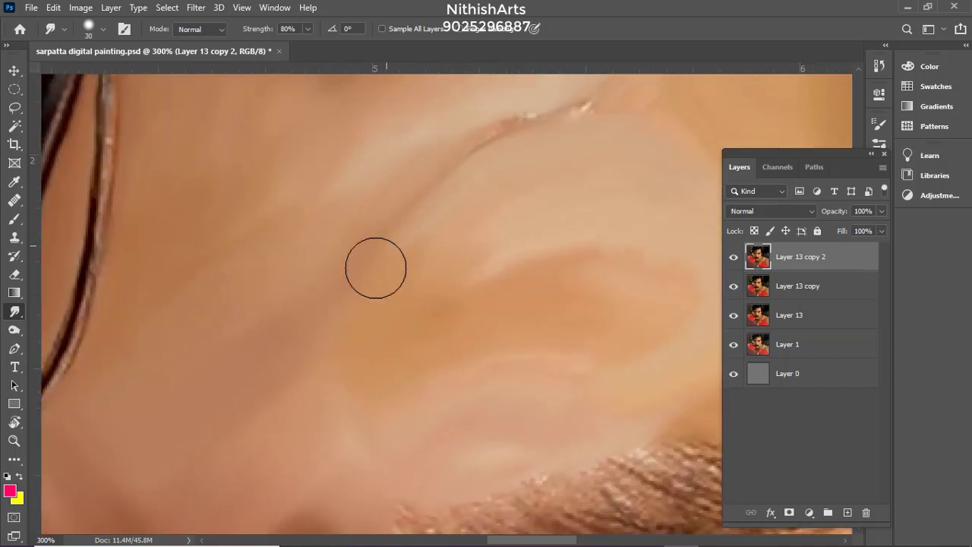
key("bracketleft")
left_click_drag(482, 153, 588, 109)
key("bracketright")
key("bracketright")
left_click_drag(486, 252, 431, 274)
scroll(405, 313, "up", 5)
scroll(405, 313, "right", 8)
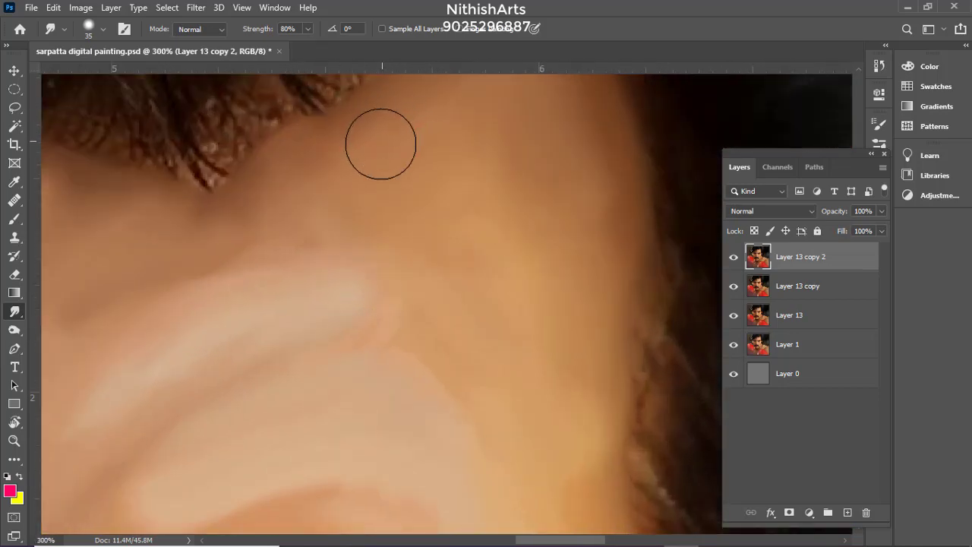
Lower the Smudge strength to 70% and blend the skin along the temple hairline with a 40 px brush
key("7")
right_click(412, 145)
left_click(498, 216)
left_click(511, 123)
key("bracketright")
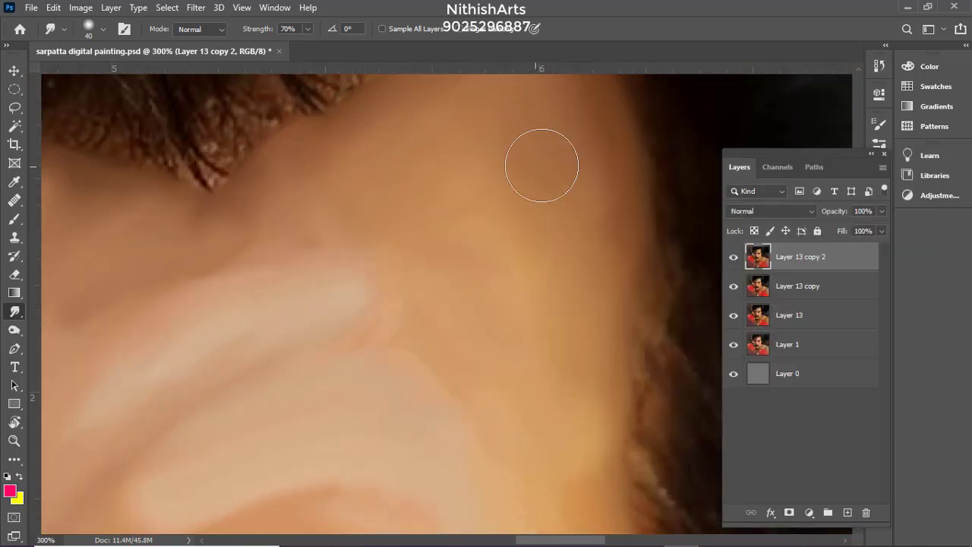
left_click_drag(563, 161, 564, 292)
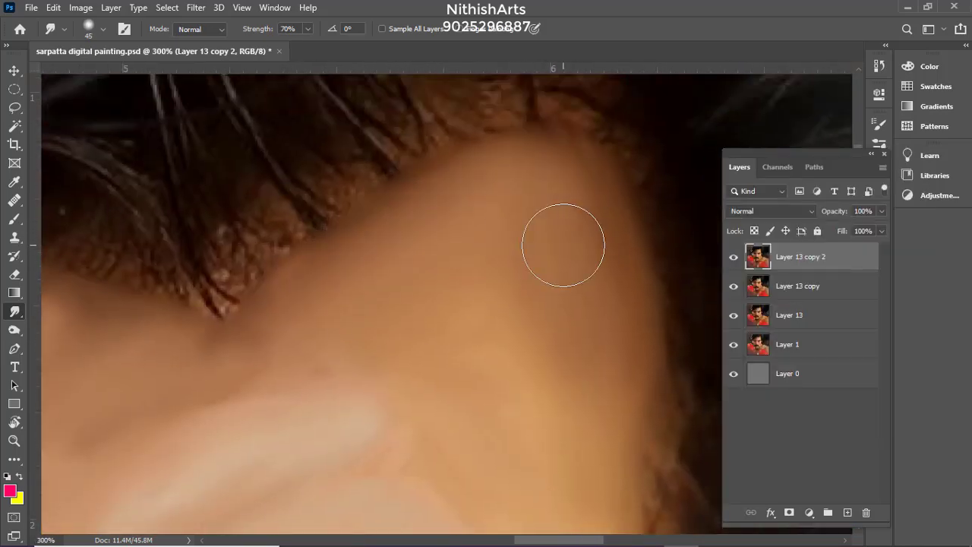
Blend the forehead skin between the dark curved strand and the pale highlights with 45 px and 50 px brushes
scroll(347, 243, "down", 5)
scroll(346, 243, "left", 12)
key("bracketright")
left_click_drag(327, 329, 317, 259)
left_click_drag(318, 474, 364, 339)
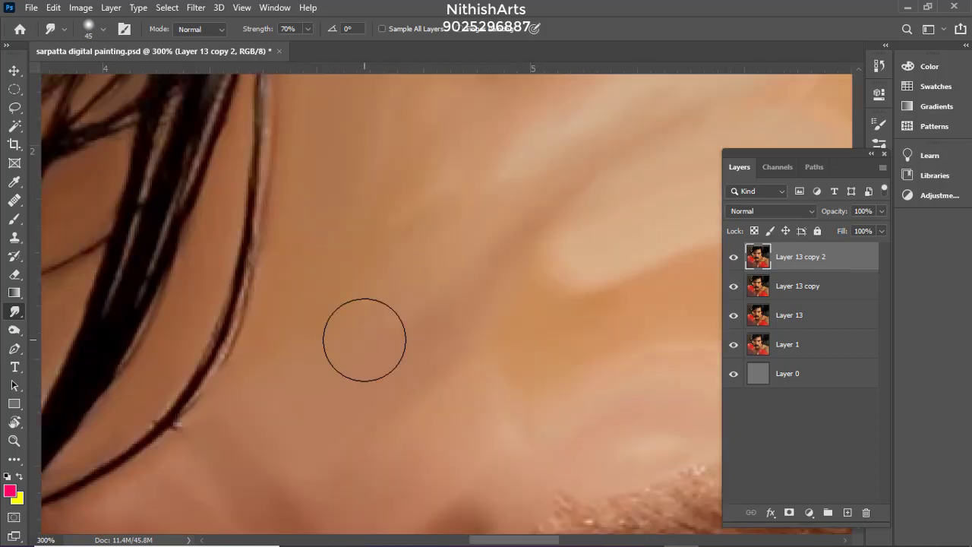
left_click_drag(425, 326, 374, 435)
key("bracketright")
left_click_drag(471, 167, 347, 290)
scroll(358, 295, "down", 5)
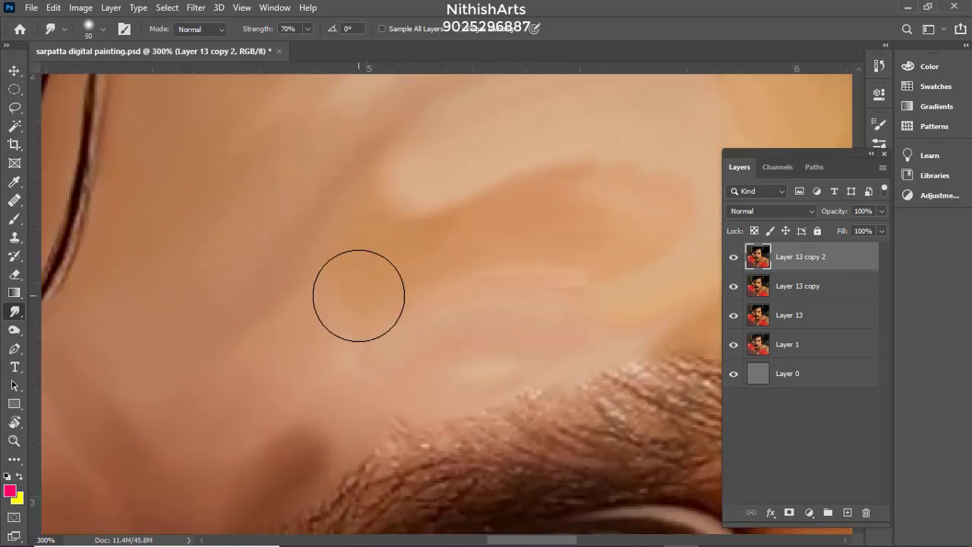
Blend the golden skin beside the temple hairline with 40 px and 50 px brushes
scroll(486, 260, "right", 12)
key("bracketleft")
key("bracketleft")
key("space")
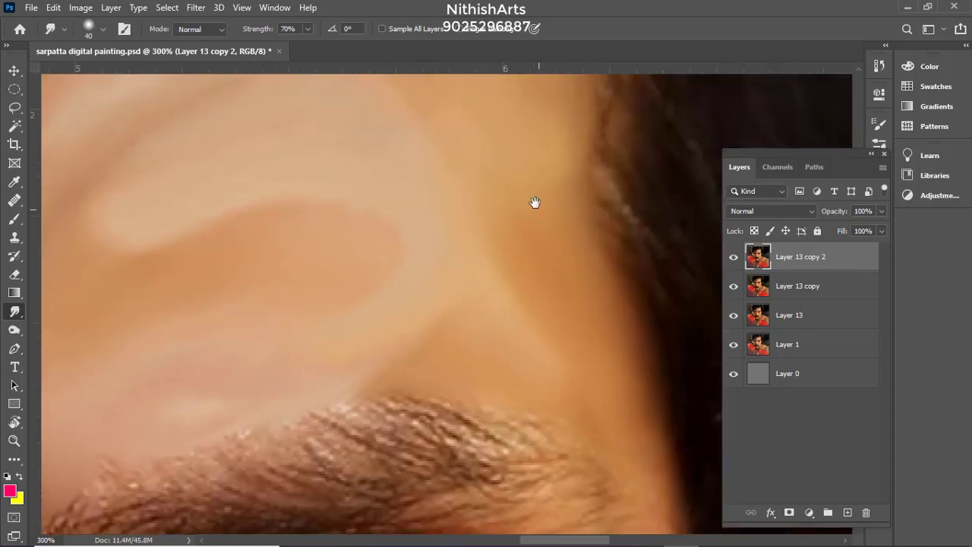
left_click_drag(459, 305, 516, 349)
scroll(490, 179, "up", 6)
key("bracketright")
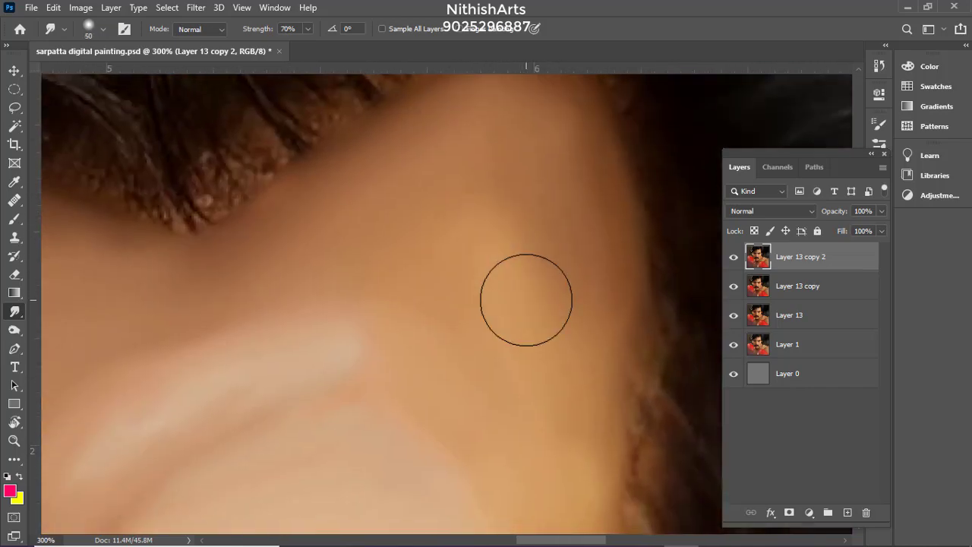
scroll(373, 226, "down", 10)
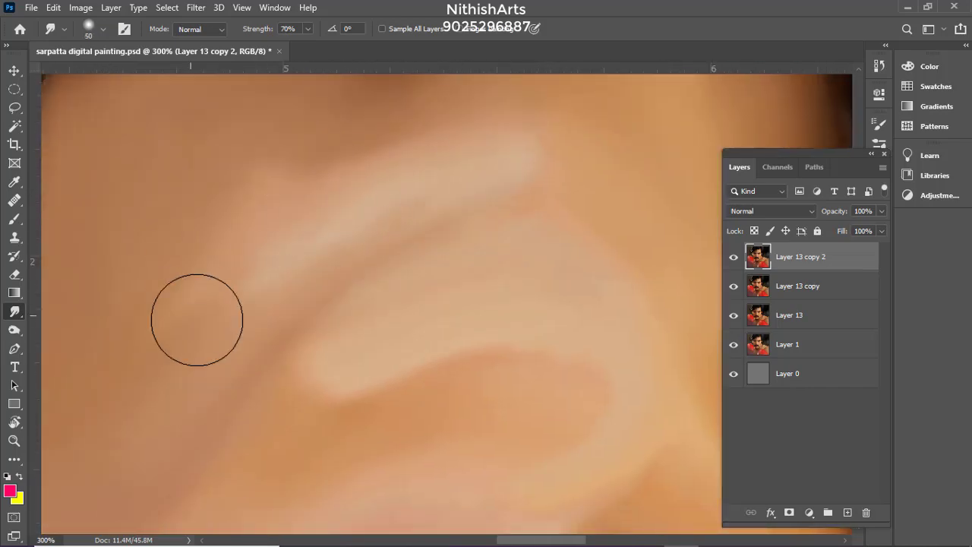
Soften the edges between the pale forehead highlights and the orange band, starting with a 40 px brush and enlarging it
scroll(328, 382, "left", 8)
key("ctrl+minus")
key("ctrl+minus")
key("ctrl+minus")
key("ctrl+plus")
key("ctrl+plus")
key("bracketleft")
key("bracketleft")
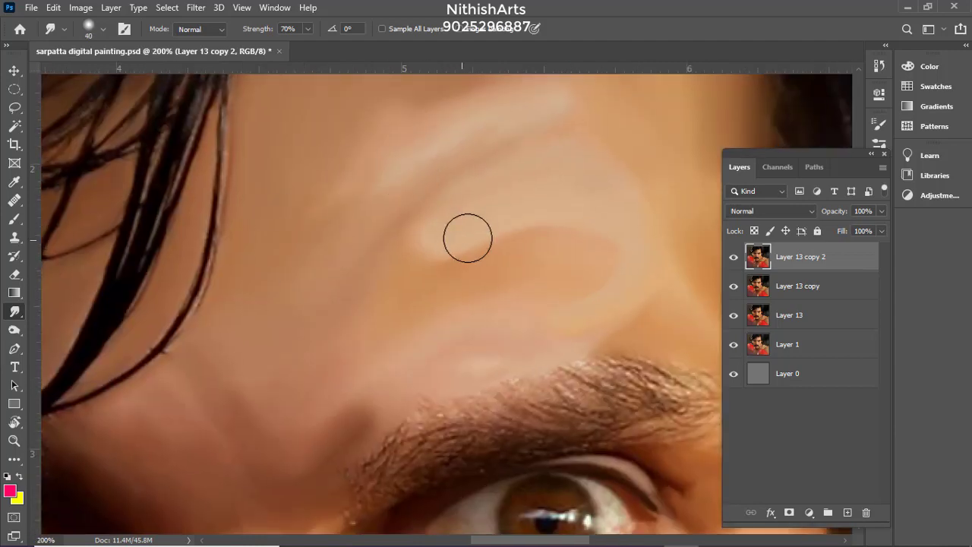
left_click_drag(466, 238, 436, 260)
key("bracketright")
key("bracketright")
mouse_move(595, 217)
left_mouse_down()
mouse_move(426, 278)
mouse_move(504, 233)
left_mouse_up()
mouse_move(396, 256)
left_mouse_down()
mouse_move(493, 218)
mouse_move(653, 197)
left_mouse_up()
left_click_drag(475, 279, 463, 274)
mouse_move(397, 186)
left_mouse_down()
mouse_move(388, 265)
mouse_move(365, 322)
left_mouse_up()
Blend the dark frown shadow at the inner end of the eyebrow with a 50 px brush
key("bracketleft")
key("bracketleft")
key("bracketleft")
key("bracketleft")
key("bracketleft")
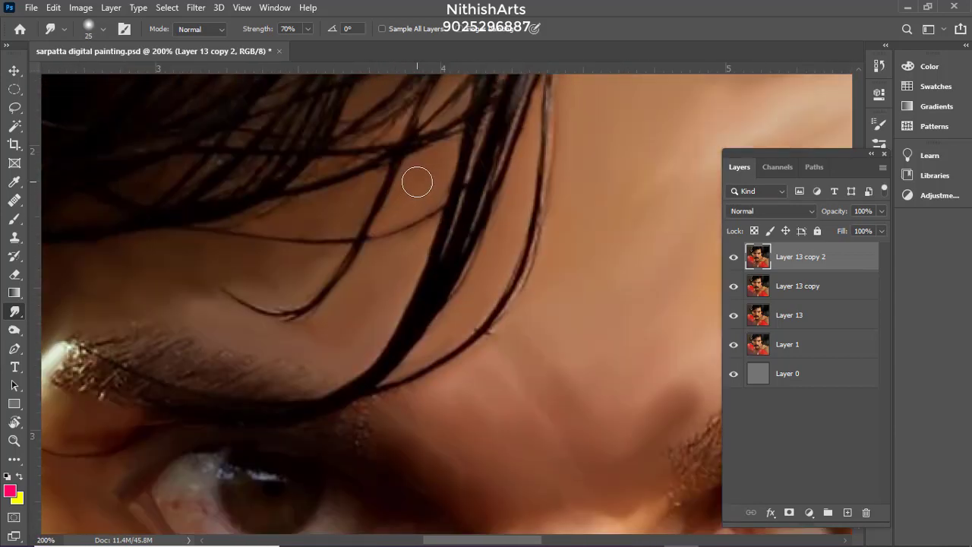
scroll(531, 289, "down", 3)
key("bracketright")
key("bracketright")
key("bracketright")
key("bracketright")
key("bracketright")
scroll(467, 334, "right", 6)
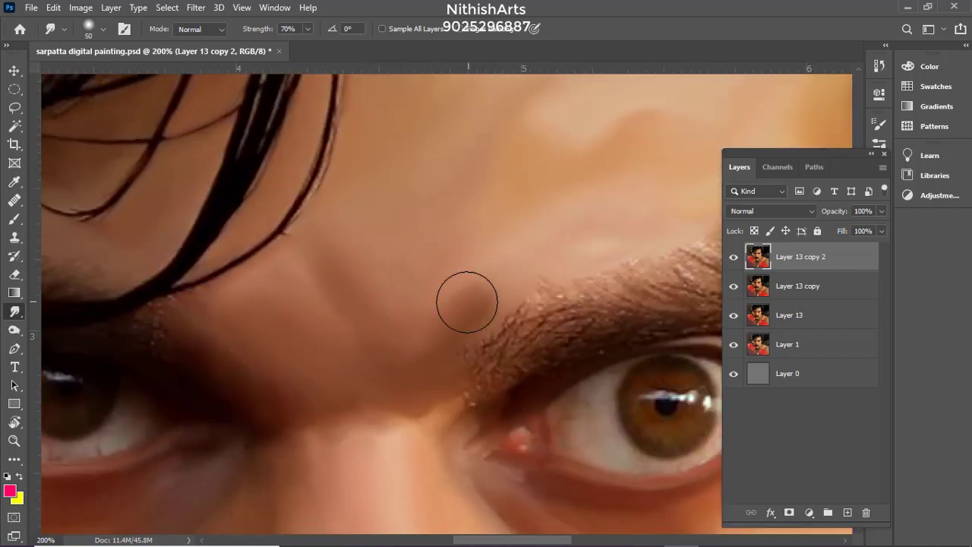
left_click_drag(483, 267, 453, 388)
Check the nose, moustache and lower face, and save the document
left_click_drag(422, 304, 423, 260)
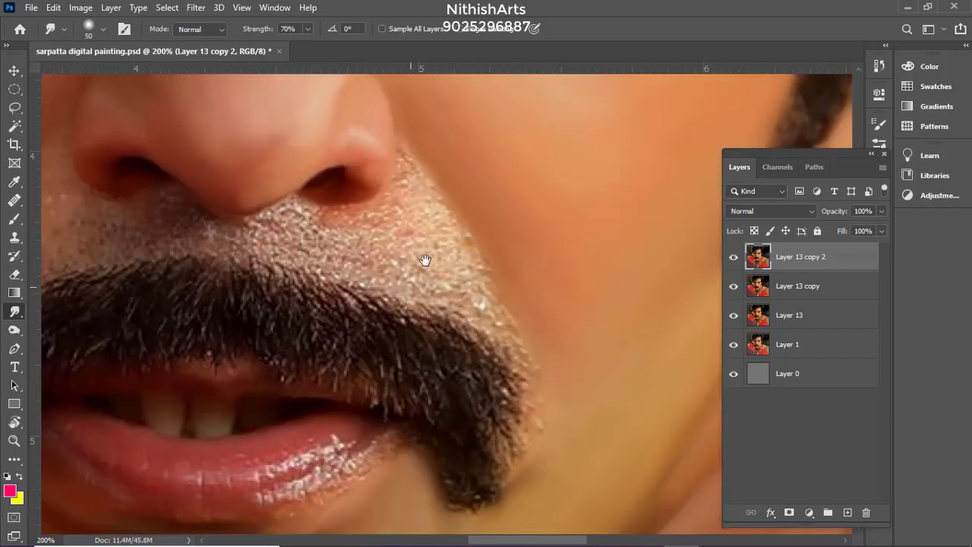
key("ctrl+minus")
scroll(386, 192, "down", 3)
scroll(386, 193, "up", 2)
left_click_drag(429, 195, 428, 305)
key("ctrl+s")
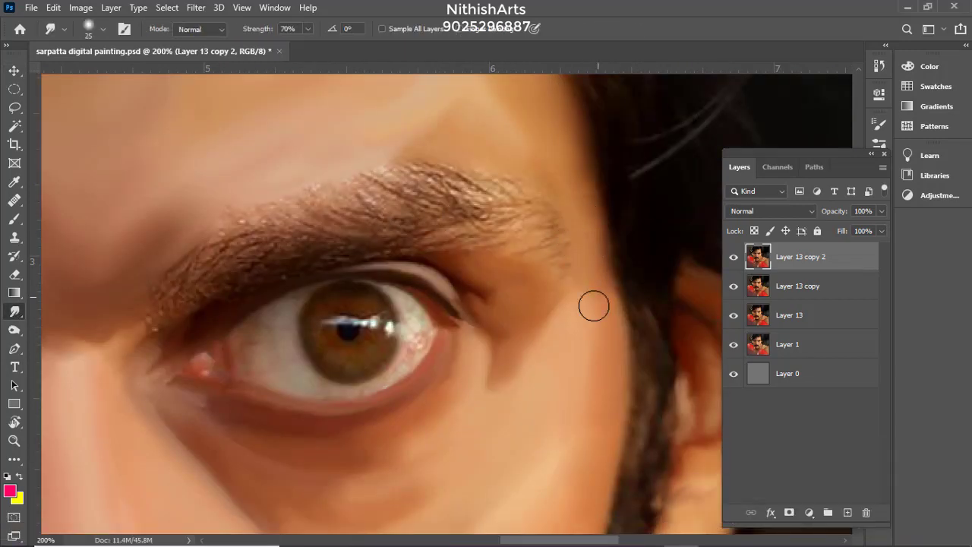
Set the brush hardness to 42% and smooth the inner white of the eye with 10 px and 5 px brushes
left_click_drag(483, 492, 521, 352)
left_click_drag(508, 185, 541, 261)
key("ctrl+plus")
key("ctrl+plus")
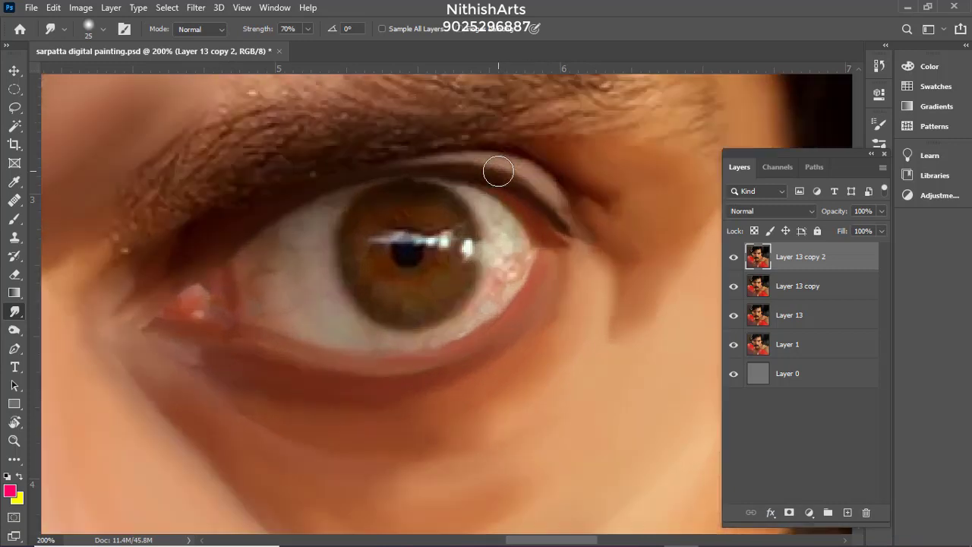
mouse_move(284, 212)
left_mouse_down()
mouse_move(347, 245)
mouse_move(399, 235)
left_mouse_up()
right_click(330, 160)
left_click(421, 232)
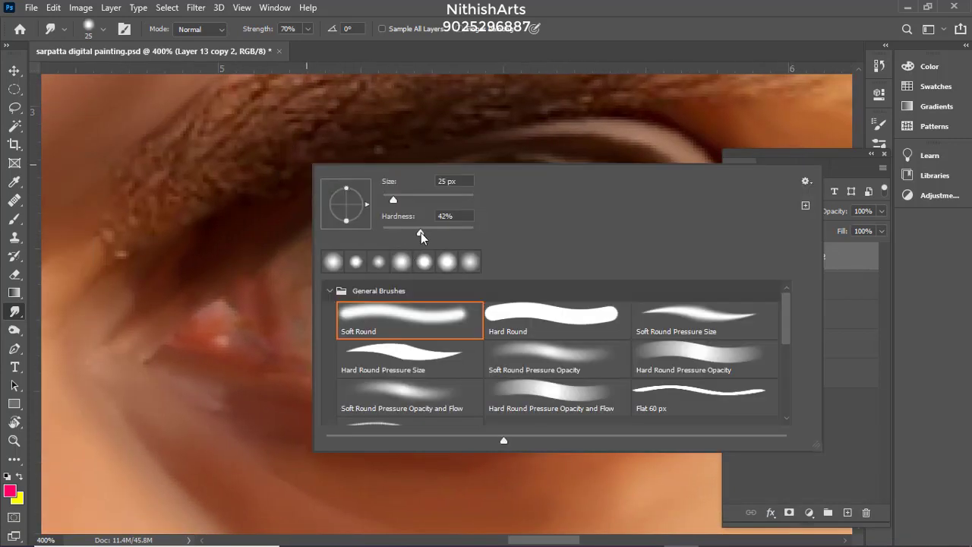
left_click(379, 129)
key("bracketleft")
key("bracketleft")
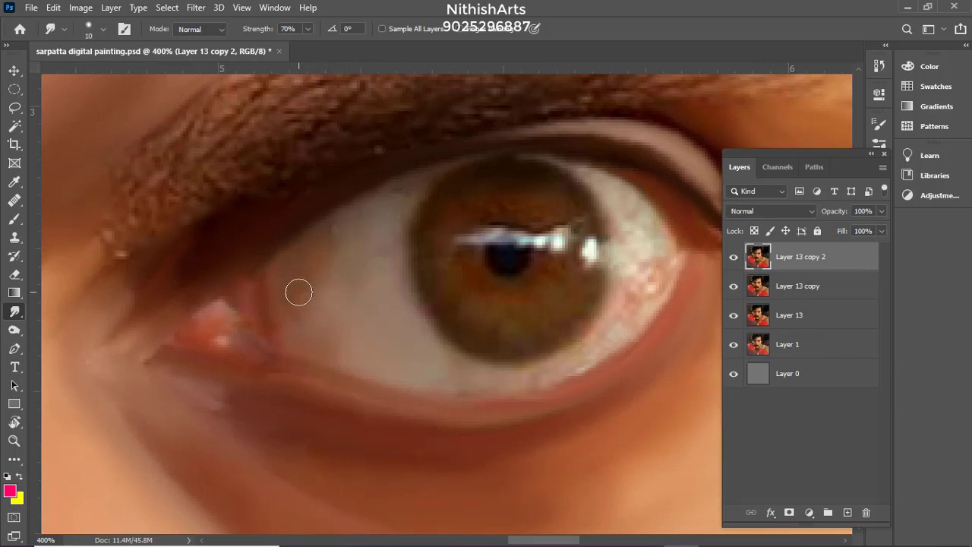
key("bracketleft")
key("bracketleft")
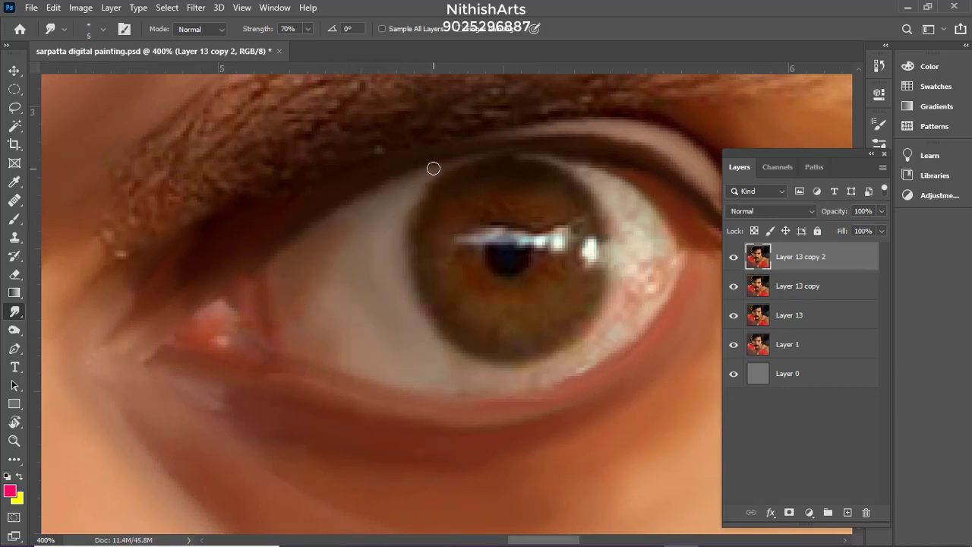
Smooth the veined outer white of the eye and its lower edge with a 9 px brush at 80% strength
right_click(633, 219)
left_click(583, 283)
left_click(629, 198)
key("bracketleft")
left_click_drag(554, 374, 589, 335)
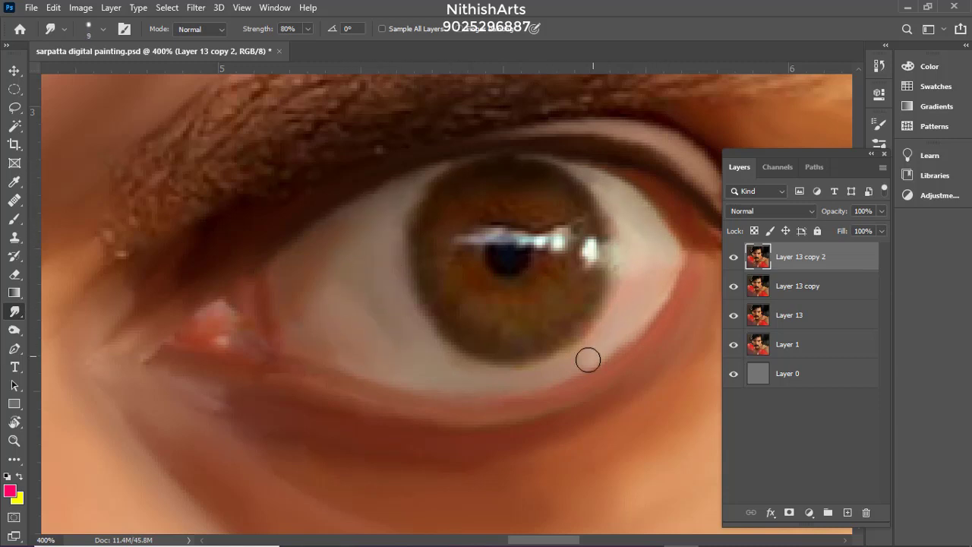
key("bracketleft")
Select the iris with a circular Elliptical Marquee fitted to its outline
key("m")
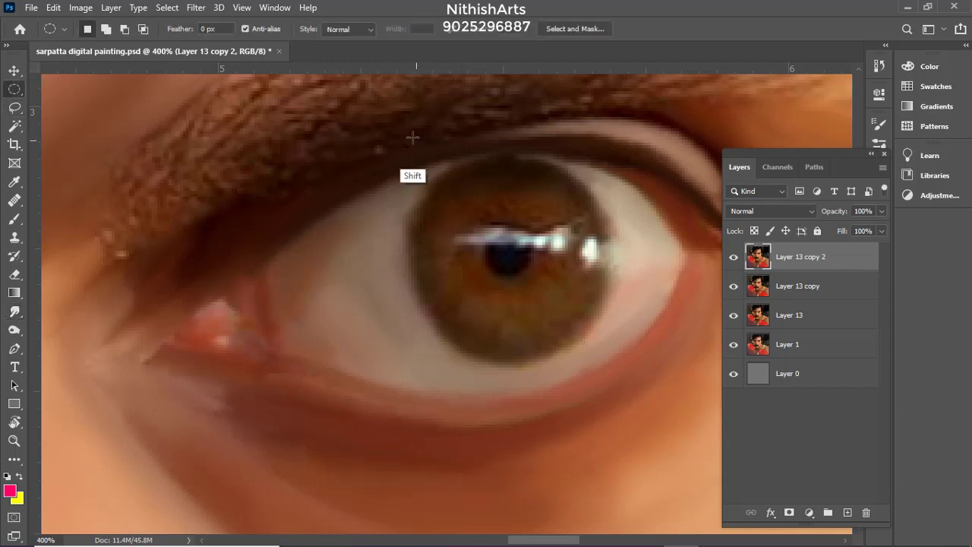
left_click_drag(412, 136, 606, 419)
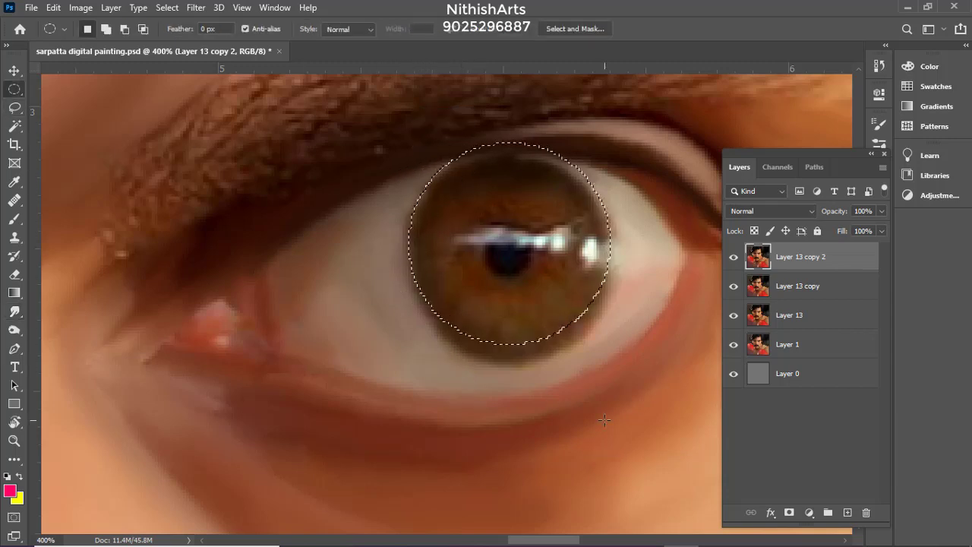
key("Down")
key("Down")
key("Down")
key("Down")
left_click_drag(413, 138, 619, 425)
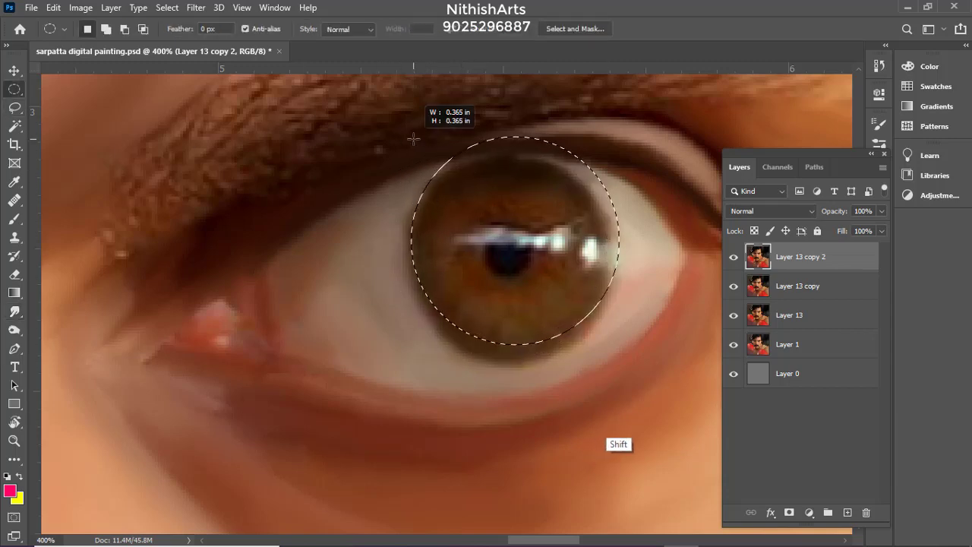
key("Down")
key("Down")
key("Down")
key("Down")
key("Left")
mouse_move(421, 166)
left_mouse_down()
mouse_move(598, 398)
mouse_move(408, 155)
left_mouse_up()
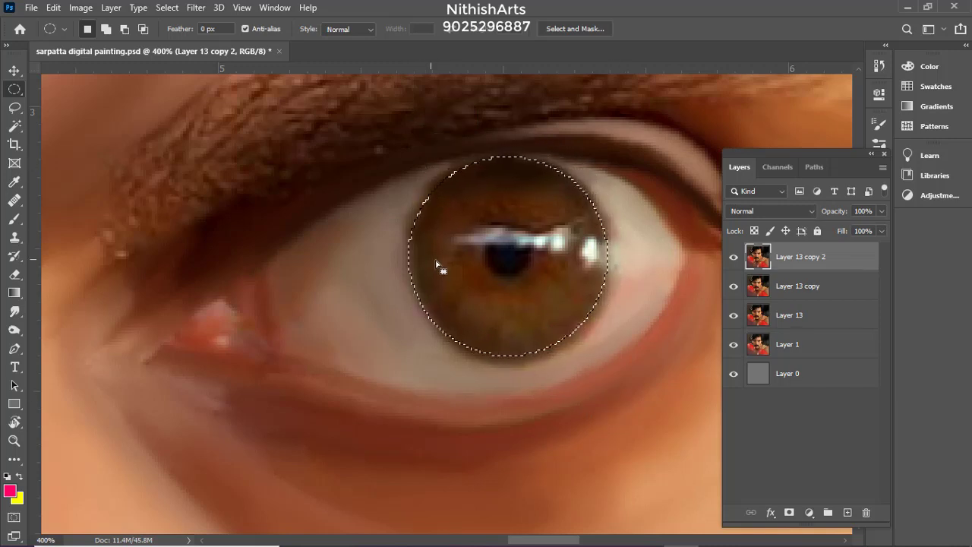
Smooth the brown iris texture inside the selection with the Smudge tool, using 15 px and 10 px brushes
key("r")
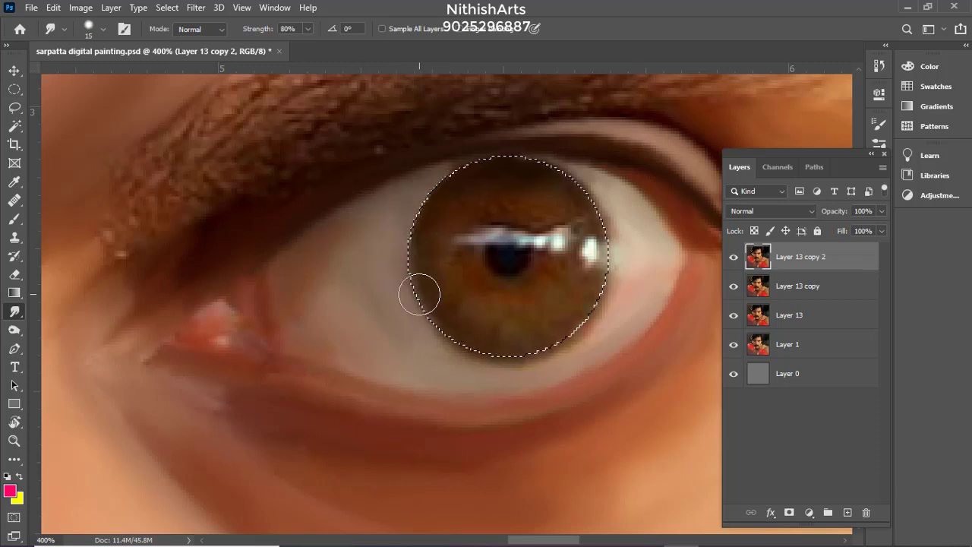
key("bracketleft")
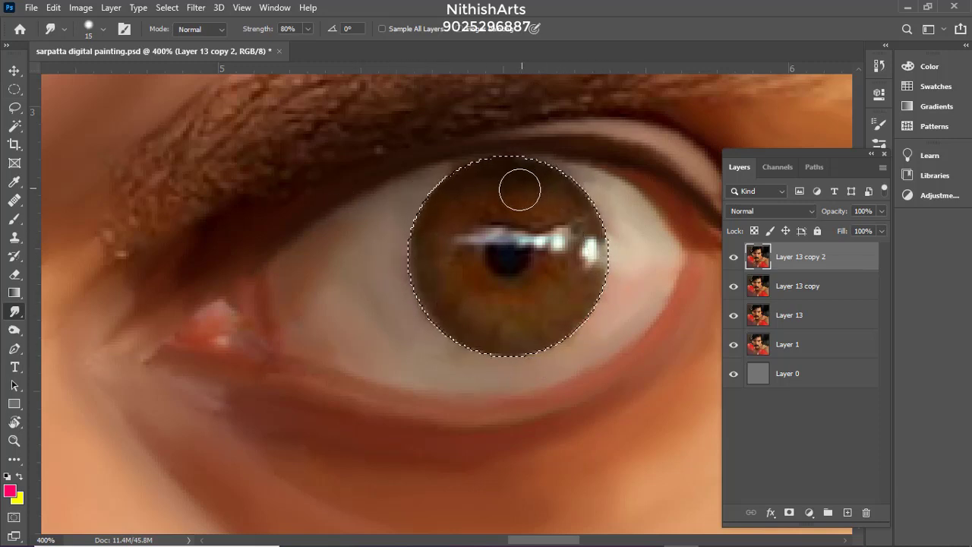
key("bracketleft")
key("bracketleft")
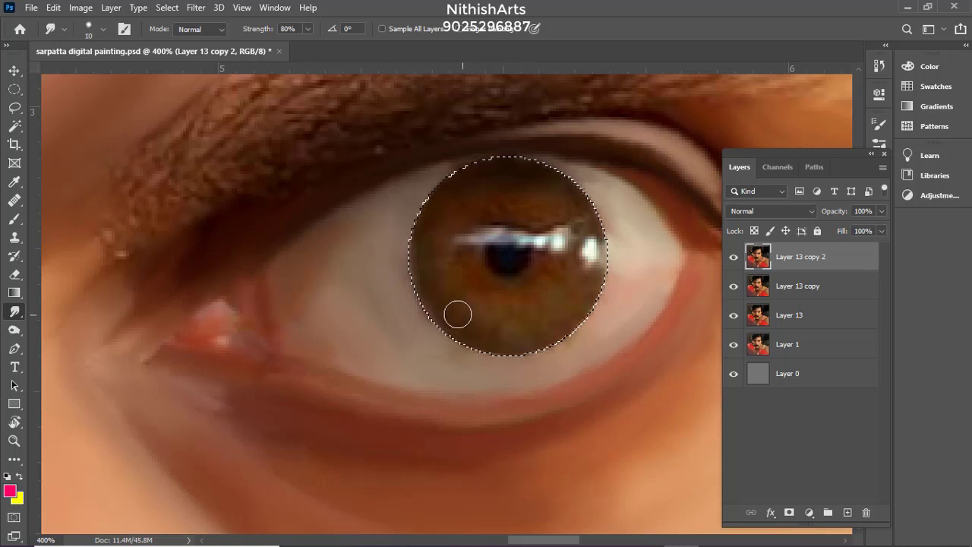
key("bracketright")
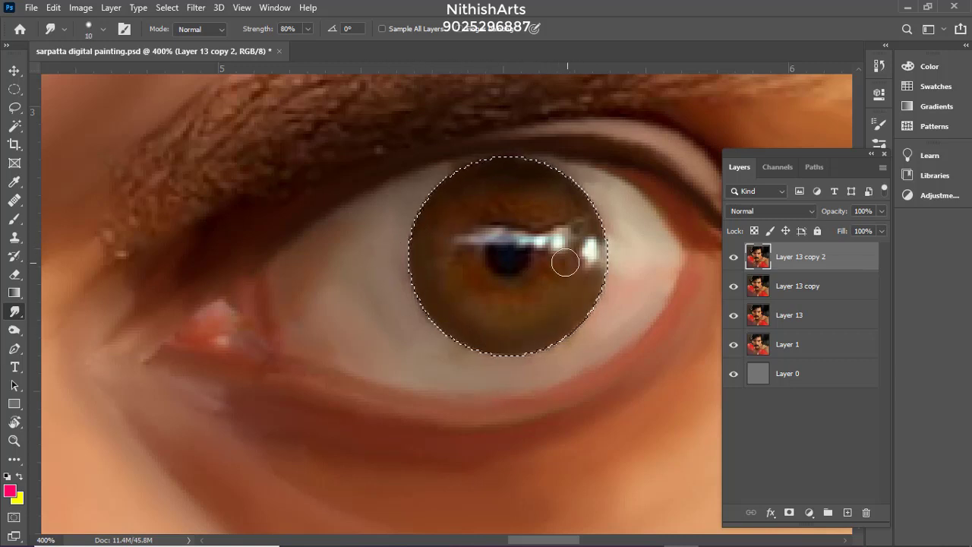
right_click(484, 184)
key("Escape")
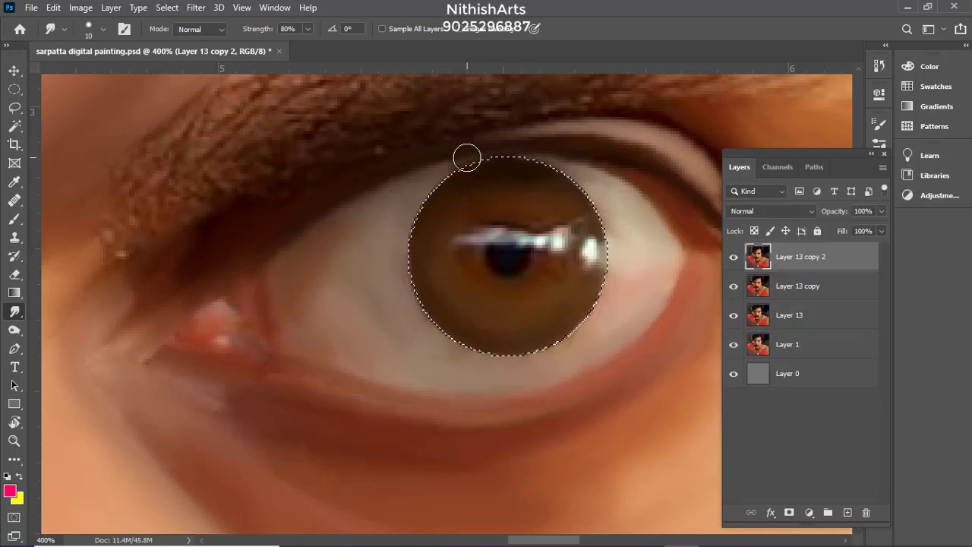
Reshape the white reflections in the iris into clean streaks with 4 px and 5 px brushes
key("ctrl+plus")
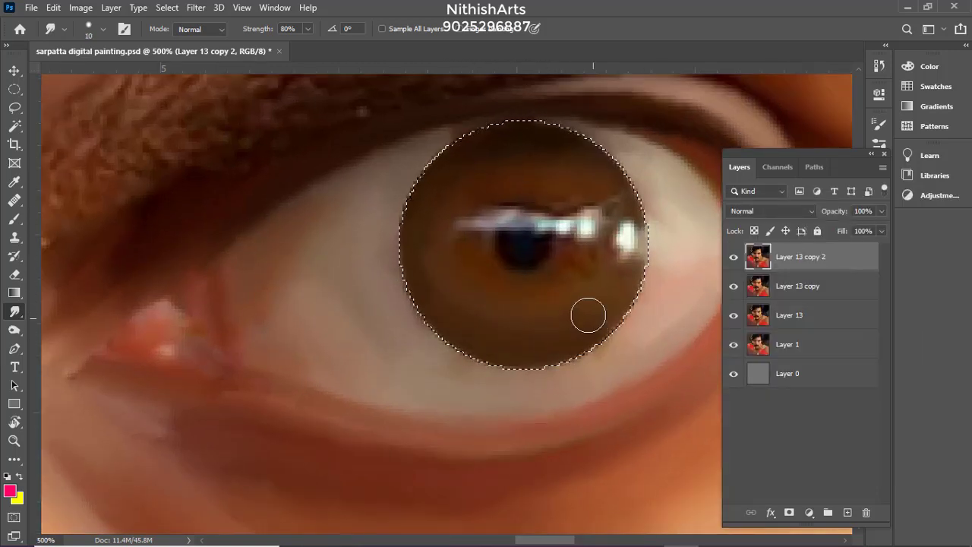
key("bracketleft")
key("bracketleft")
key("bracketleft")
key("bracketleft")
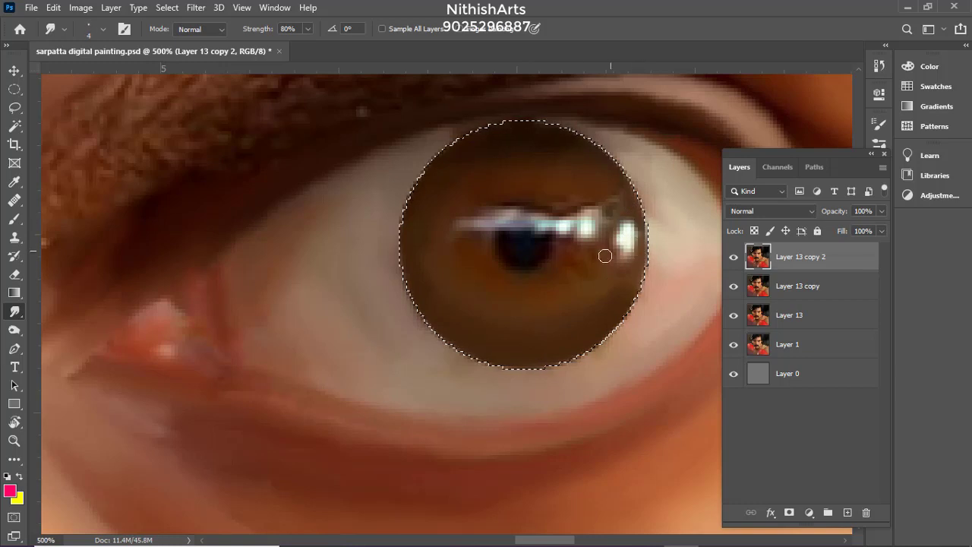
key("bracketleft")
key("bracketleft")
left_click_drag(625, 237, 621, 265)
left_click_drag(495, 221, 544, 219)
key("bracketleft")
key("bracketleft")
left_click_drag(607, 187, 603, 260)
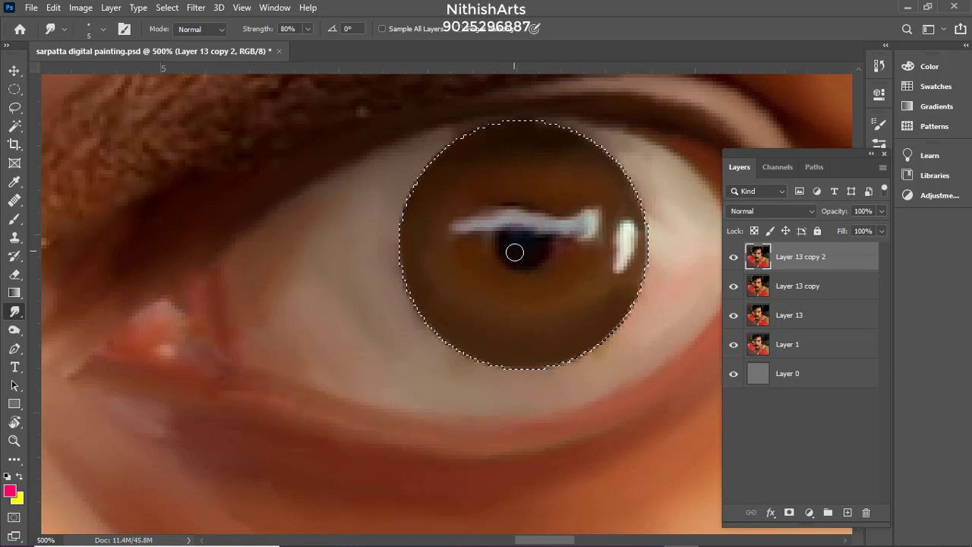
Swap the foreground and background colours and set the foreground colour to black, 000000
left_click(10, 491)
key("Escape")
left_click(19, 477)
left_click(10, 491)
left_click_drag(616, 220, 531, 341)
left_click_drag(762, 228, 762, 284)
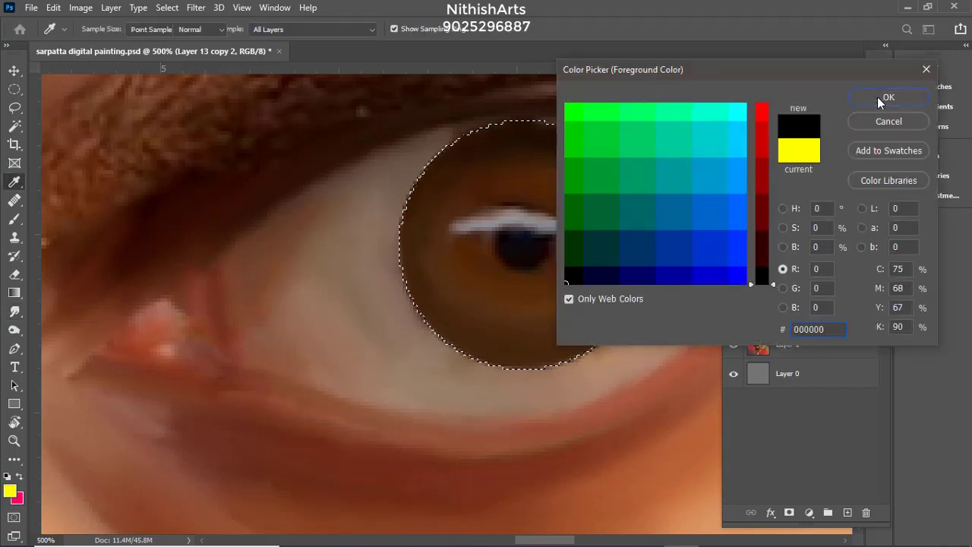
left_click(879, 102)
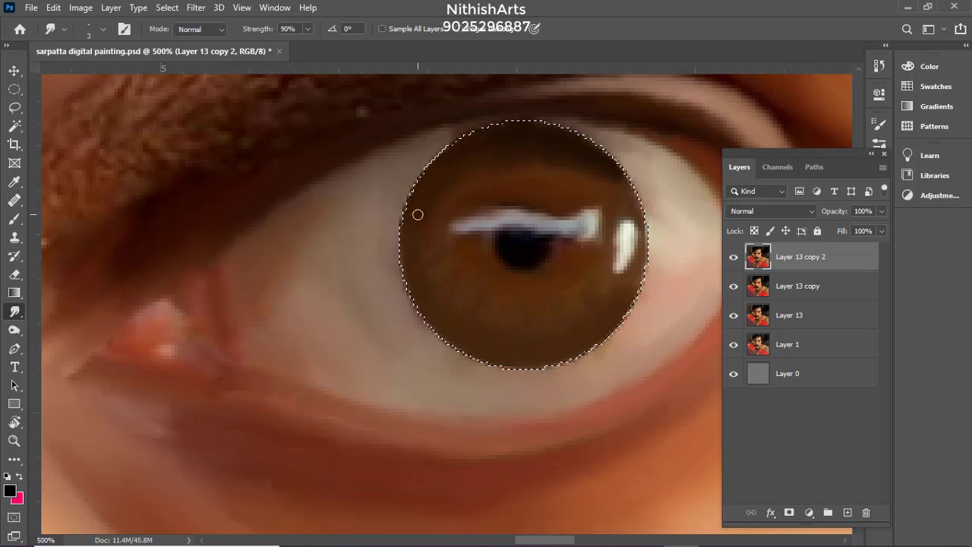
Compare the whole portrait with and without Layer 13 copy 2 to check the smudged eye
key("ctrl+minus")
key("ctrl+minus")
key("ctrl+minus")
key("ctrl+minus")
key("ctrl+minus")
key("ctrl+minus")
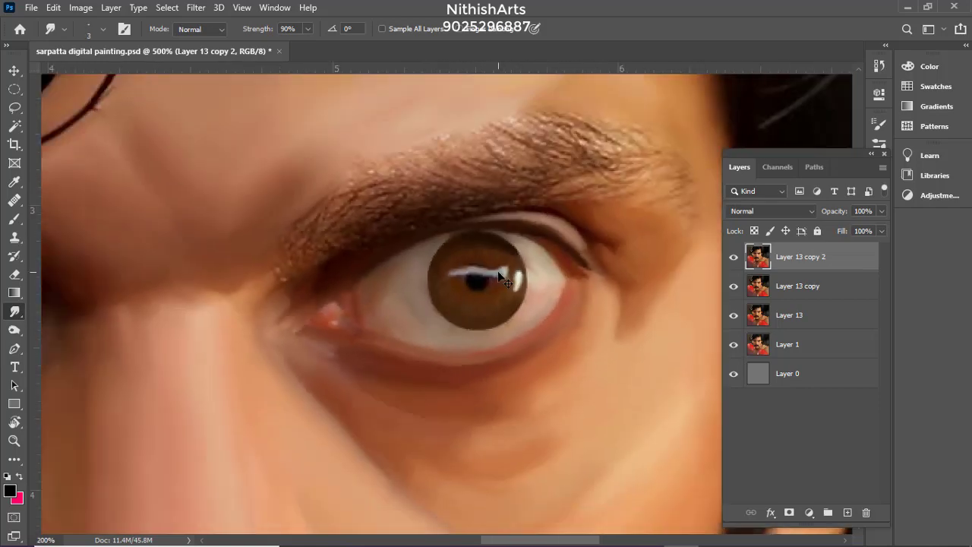
left_click(733, 258)
left_click(733, 258)
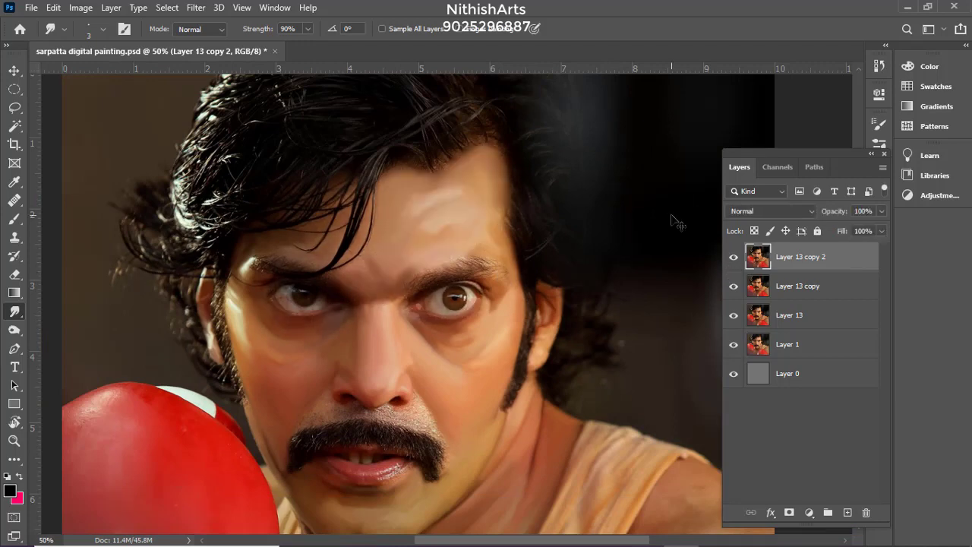
Select the darker eye's iris with a circular Elliptical Marquee fitted to its outline
scroll(347, 277, "up", 8)
key("m")
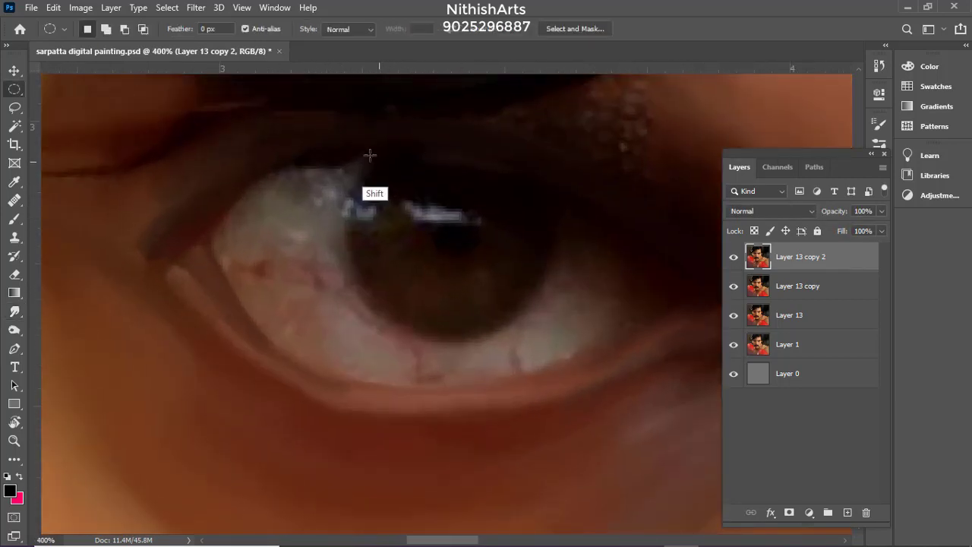
left_click_drag(370, 155, 551, 329)
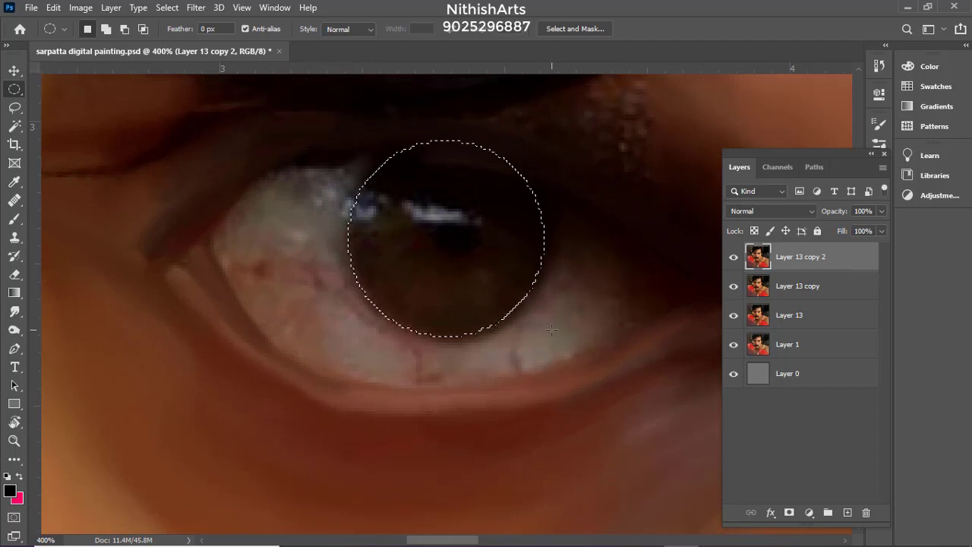
Smooth the veins in the outer white of the darker eye with the Smudge tool at 90% strength, using 15 px and 9 px brushes
left_click(14, 312)
key("bracketright")
key("bracketright")
key("bracketright")
key("bracketright")
key("bracketright")
key("bracketright")
key("bracketright")
key("bracketright")
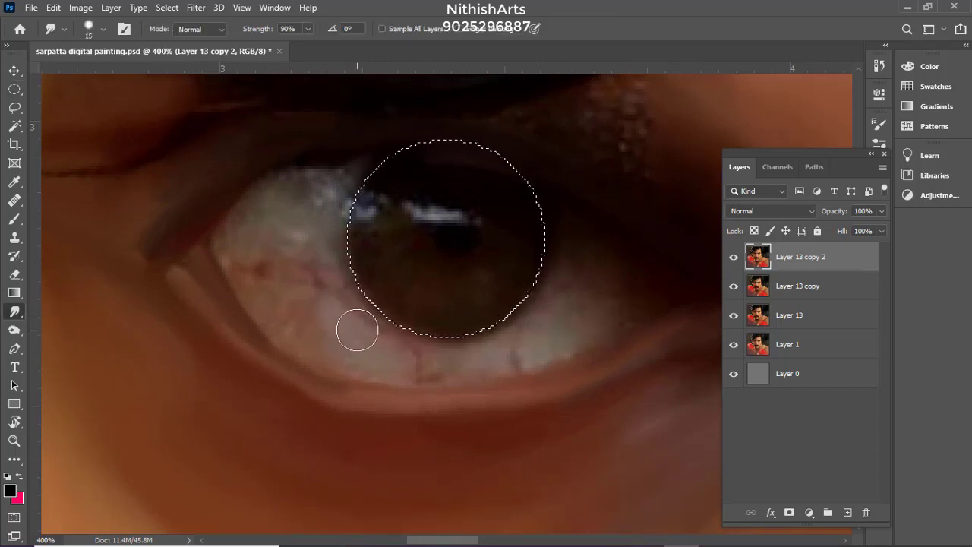
mouse_move(358, 329)
left_mouse_down()
mouse_move(327, 348)
mouse_move(268, 295)
mouse_move(284, 259)
mouse_move(282, 274)
mouse_move(243, 237)
mouse_move(236, 255)
mouse_move(296, 290)
left_mouse_up()
key("bracketleft")
mouse_move(301, 191)
left_mouse_down()
mouse_move(281, 193)
mouse_move(334, 183)
left_mouse_up()
key("bracketleft")
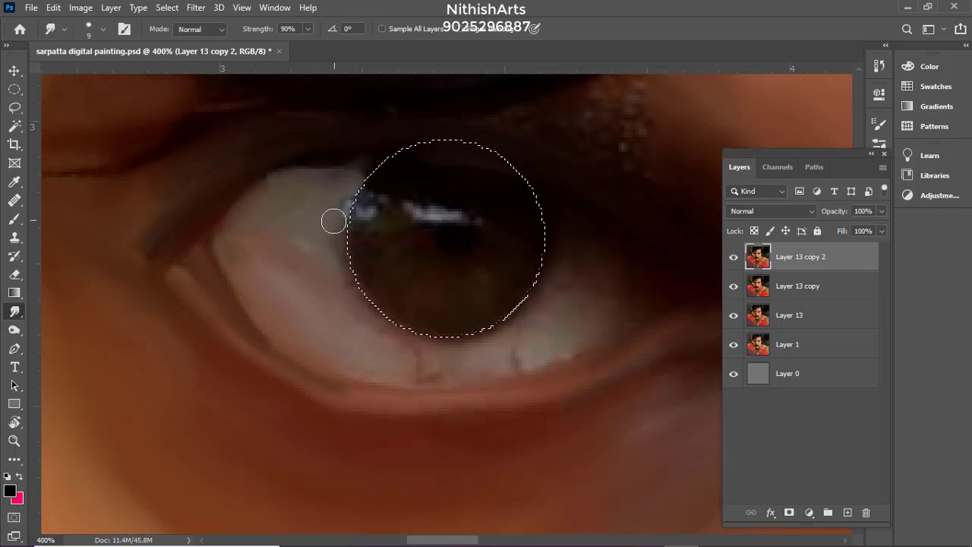
Try smudging the white below and beside the iris with 10 px and 15 px brushes at 90% strength
key("bracketright")
key("bracketright")
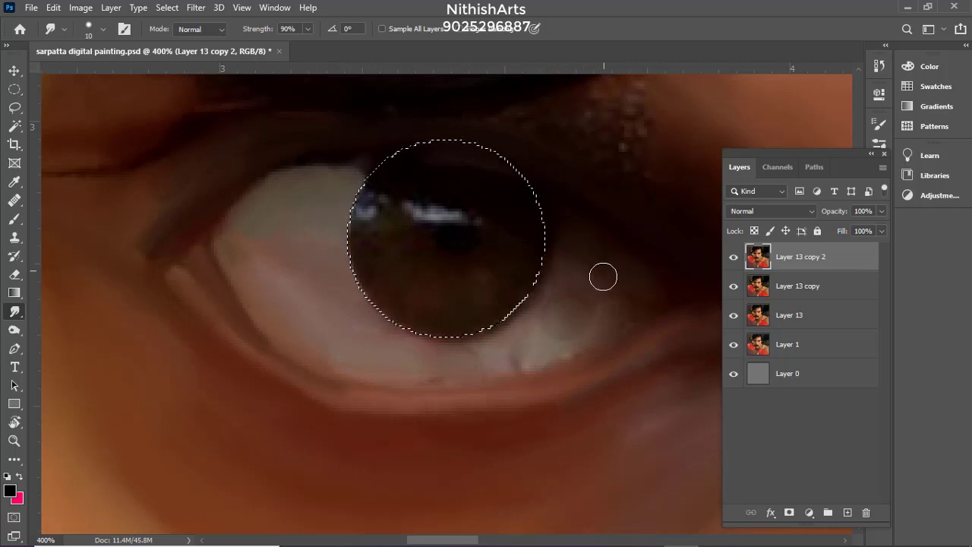
key("bracketright")
left_click_drag(603, 277, 482, 195)
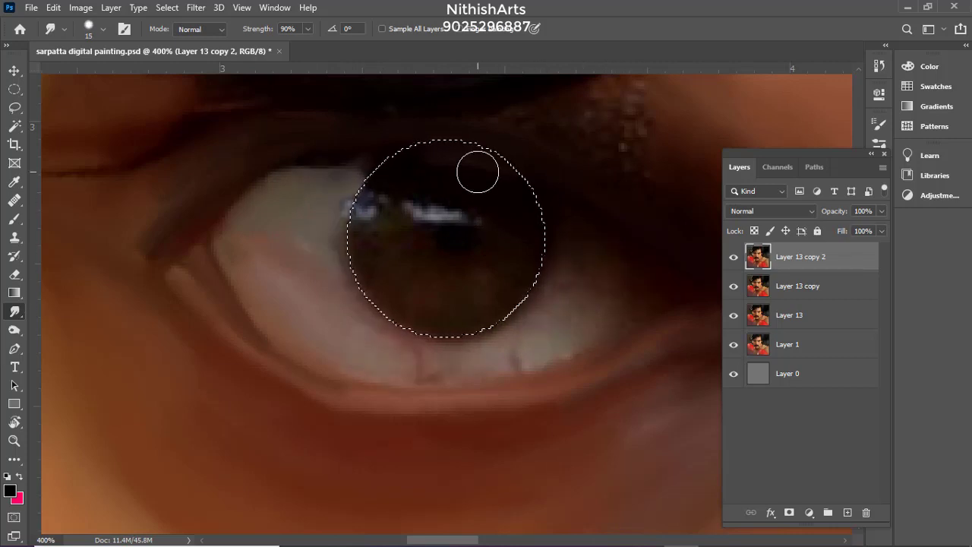
Smooth the eye white below the iris and toward the inner corner with a 15 px Smudge brush at 80% strength
right_click(424, 187)
left_click(541, 262)
key("Return")
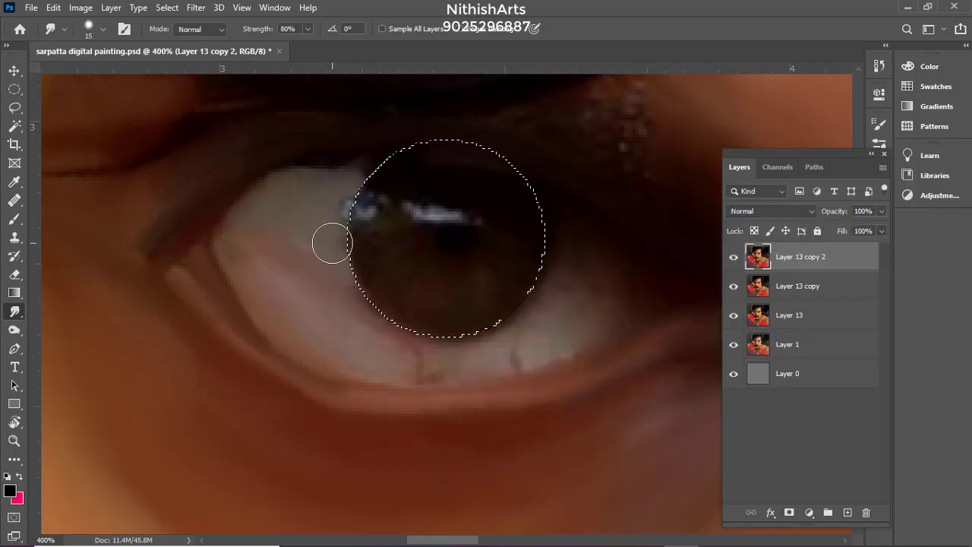
left_click_drag(387, 361, 492, 356)
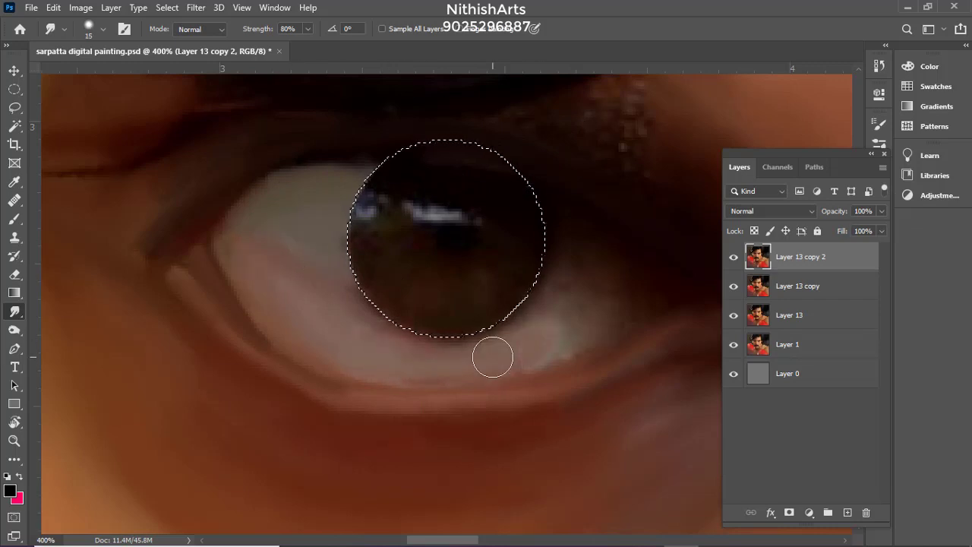
key("bracketright")
key("bracketright")
mouse_move(571, 334)
left_mouse_down()
mouse_move(603, 323)
mouse_move(638, 289)
left_mouse_up()
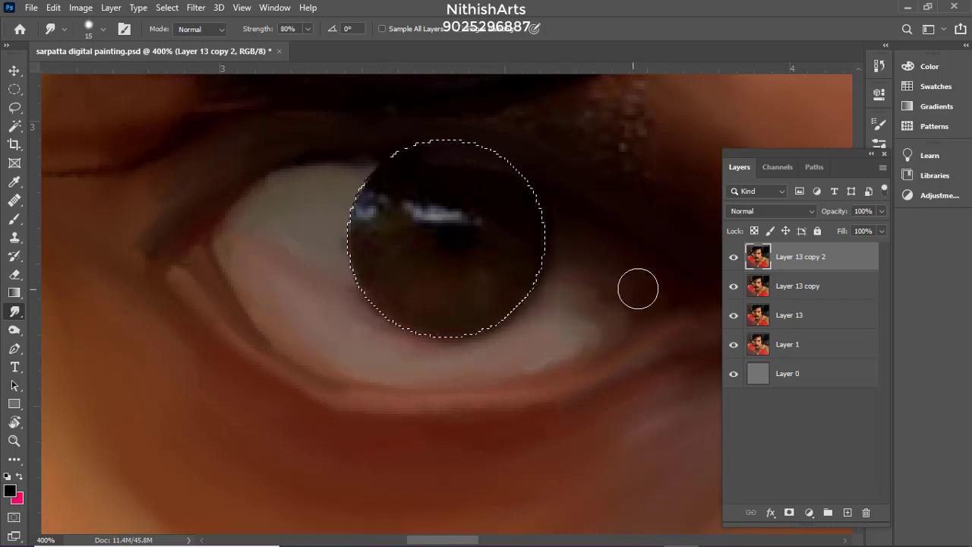
key("bracketright")
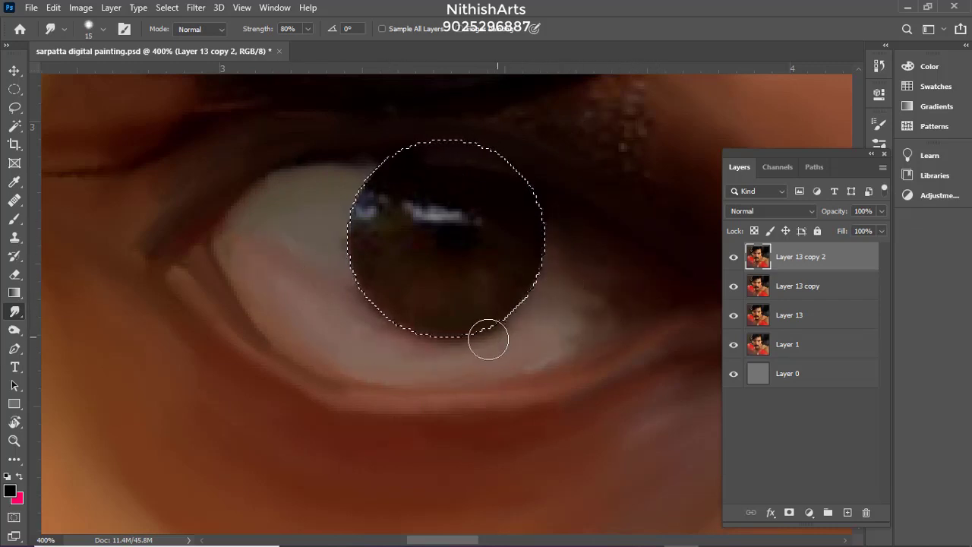
left_click_drag(621, 314, 526, 311)
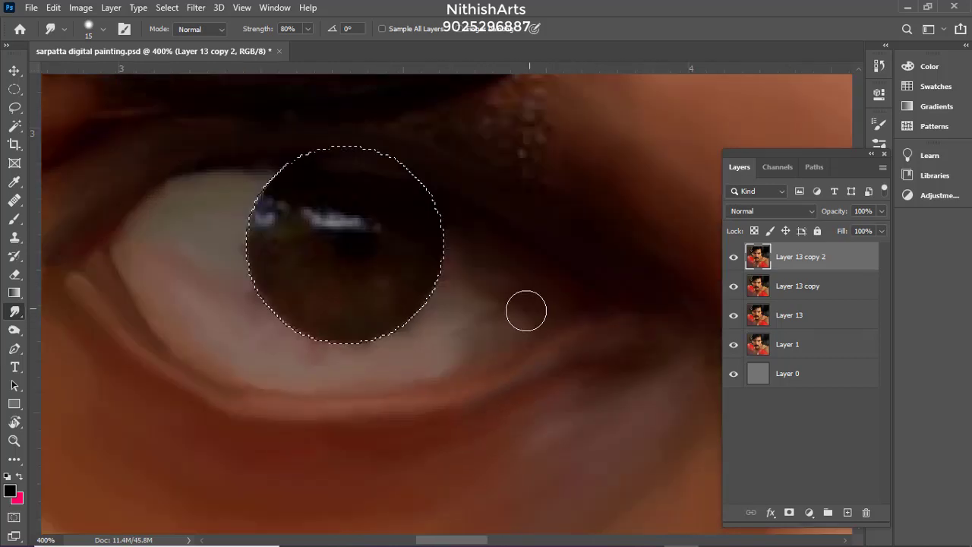
Smooth the inner eye corner and lower lid edge, plus the iris and its reflections, with 8 px and 6 px Smudge brushes
key("bracketright")
key("bracketright")
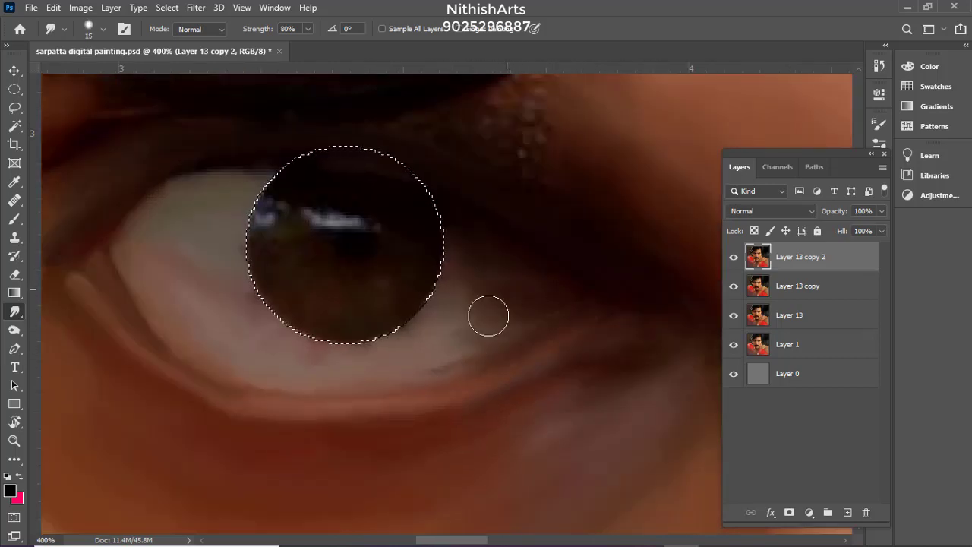
key("bracketleft")
key("bracketleft")
key("bracketleft")
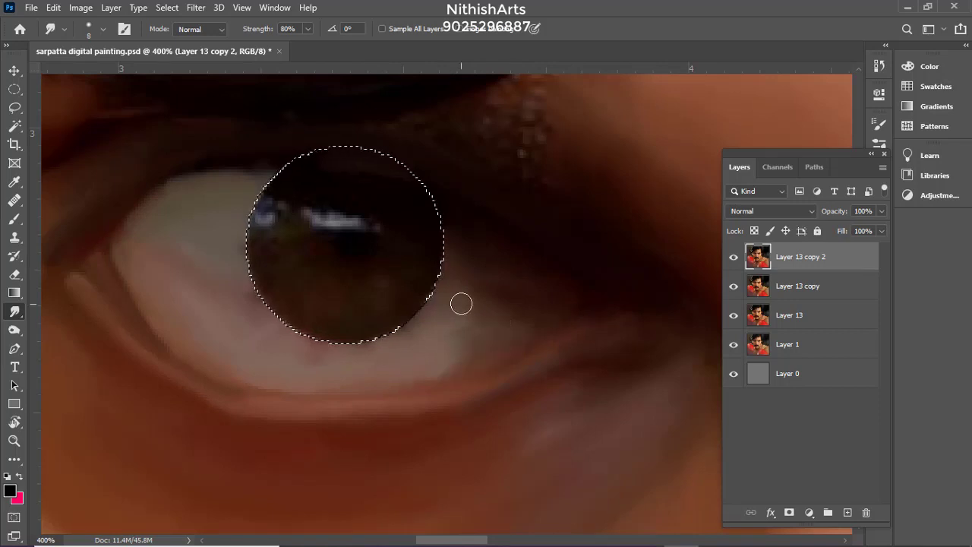
key("bracketright")
mouse_move(475, 378)
left_mouse_down()
mouse_move(598, 318)
mouse_move(467, 382)
mouse_move(566, 345)
left_mouse_up()
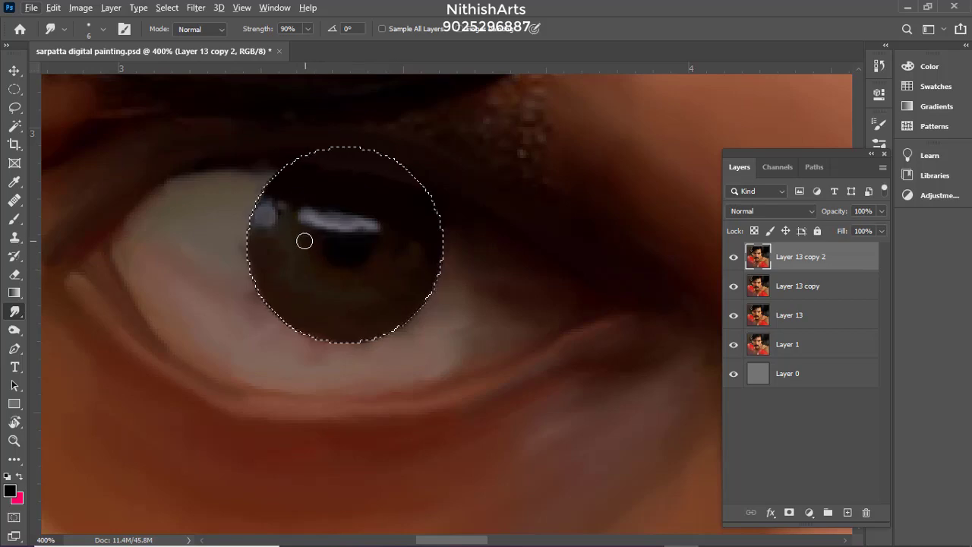
Save the document, duplicate Layer 13 copy 2 and merge the duplicate back down
scroll(304, 241, "down", 6)
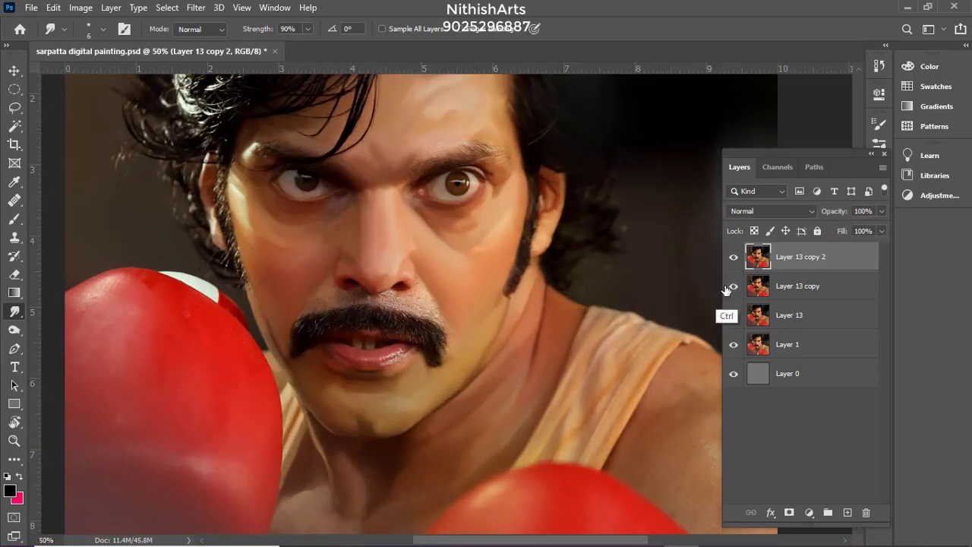
key("ctrl+s")
key("ctrl+j")
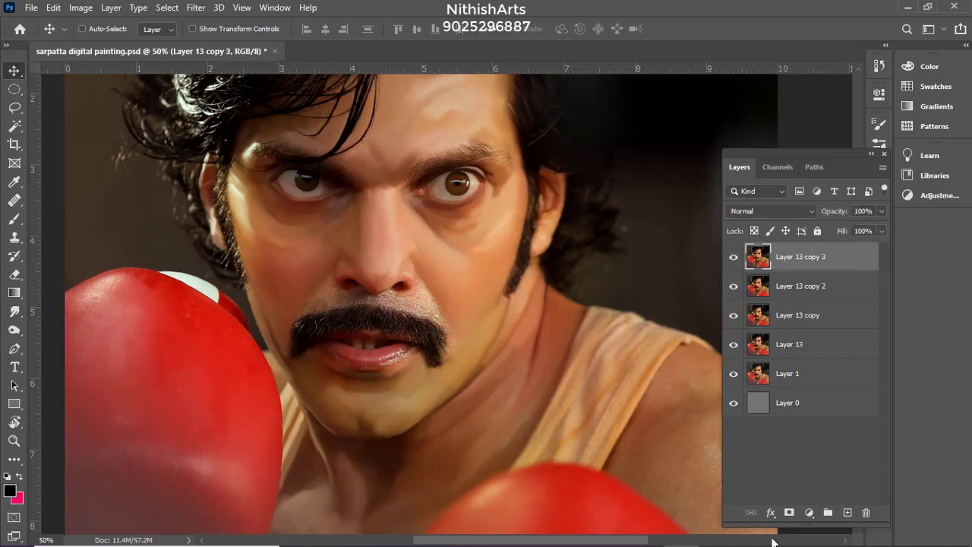
key("ctrl+plus")
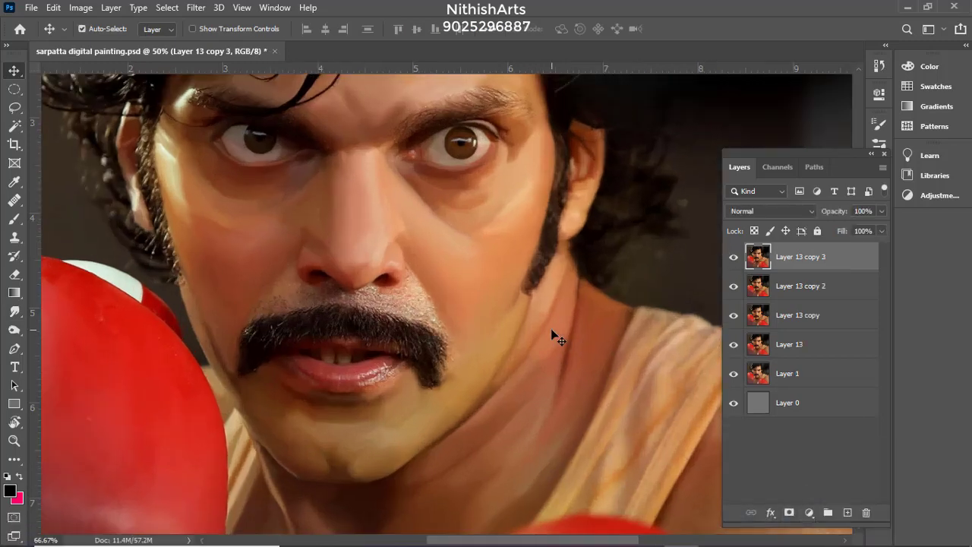
key("ctrl+e")
Try selecting the white of the lighter eye with the Magic Wand at a tolerance of 20
key("ctrl+plus")
key("ctrl+plus")
left_click_drag(442, 144, 443, 531)
key("w")
left_click(427, 215, "shift")
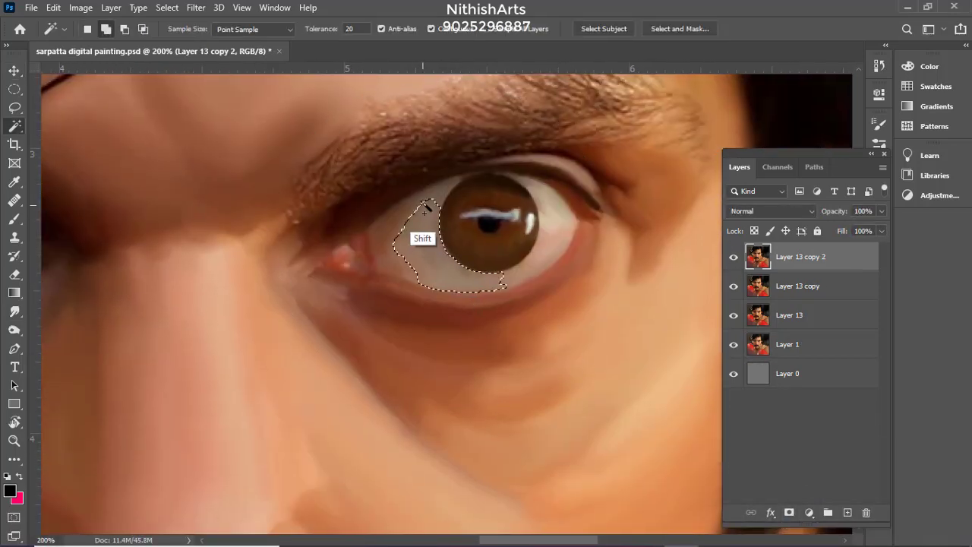
left_click(384, 238, "shift")
left_click(432, 283, "shift")
left_click(555, 241, "shift")
left_click(558, 215, "shift")
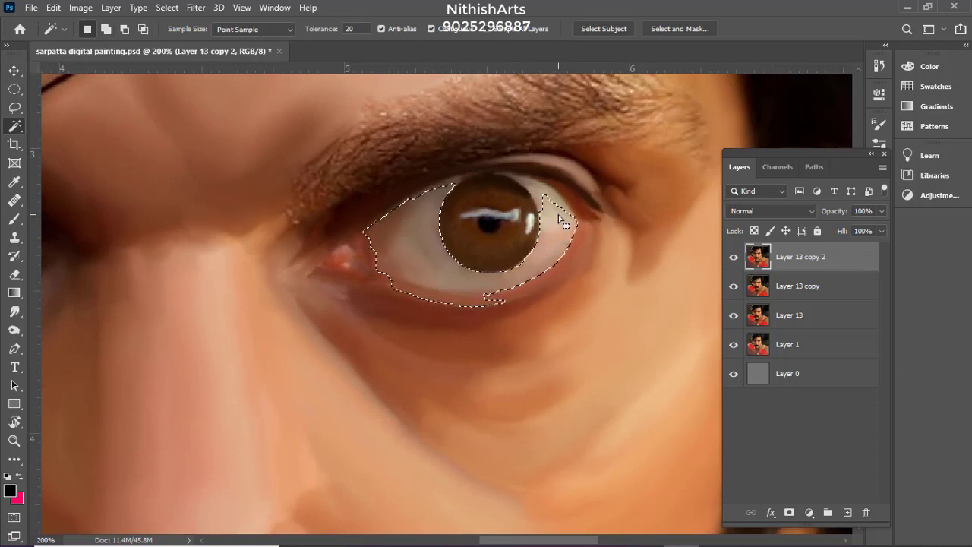
key("ctrl+d")
Draw a Pen path from the lighter eye's inner corner along the upper lid and around the edge of the iris
key("p")
left_click(364, 229)
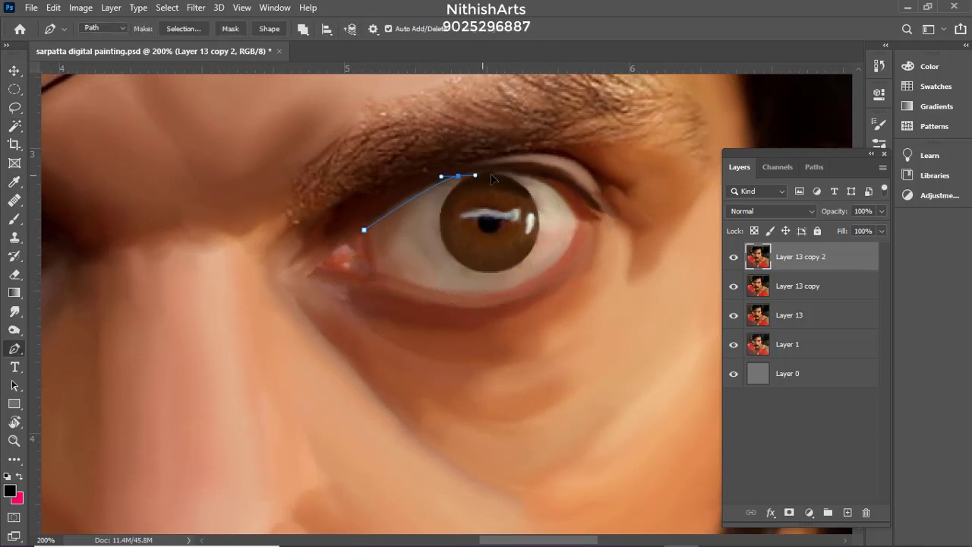
left_click_drag(491, 174, 509, 167)
left_click(458, 176, "alt")
left_click_drag(449, 253, 472, 287)
left_click(450, 253, "alt")
left_click_drag(535, 247, 584, 192)
left_click(536, 247, "alt")
left_click_drag(496, 174, 433, 163)
left_click(495, 175, "alt")
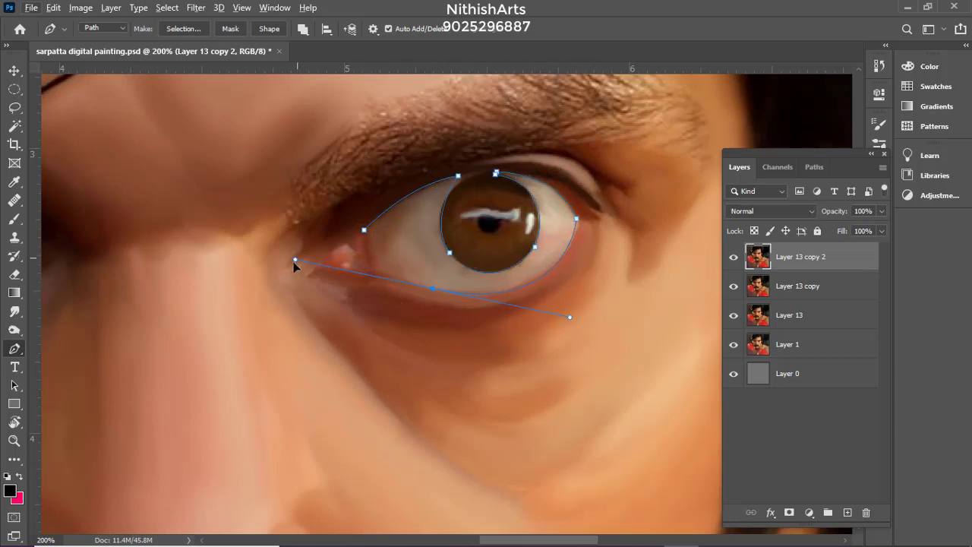
Close the eye-white path along the lower lid at the inner corner and convert it to a selection
left_click_drag(295, 260, 294, 261)
left_click(432, 288, "alt")
left_click_drag(377, 272, 369, 269)
left_click(363, 230)
key("ctrl+Return")
Try feathering the eye-white selection by 20 pixels
right_click(393, 145)
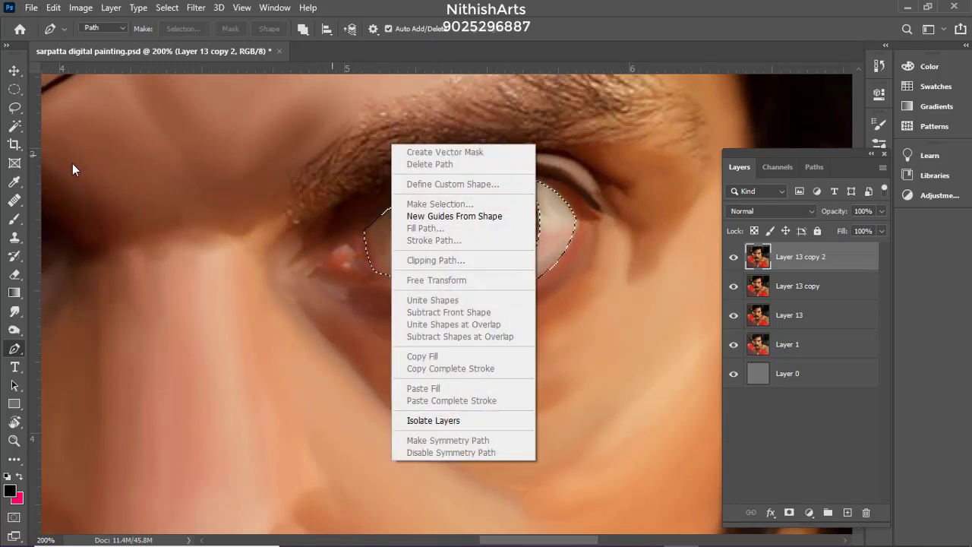
left_click(14, 108)
right_click(301, 118)
left_click(15, 107)
left_click(15, 108)
right_click(122, 117)
left_click(141, 149)
type("20")
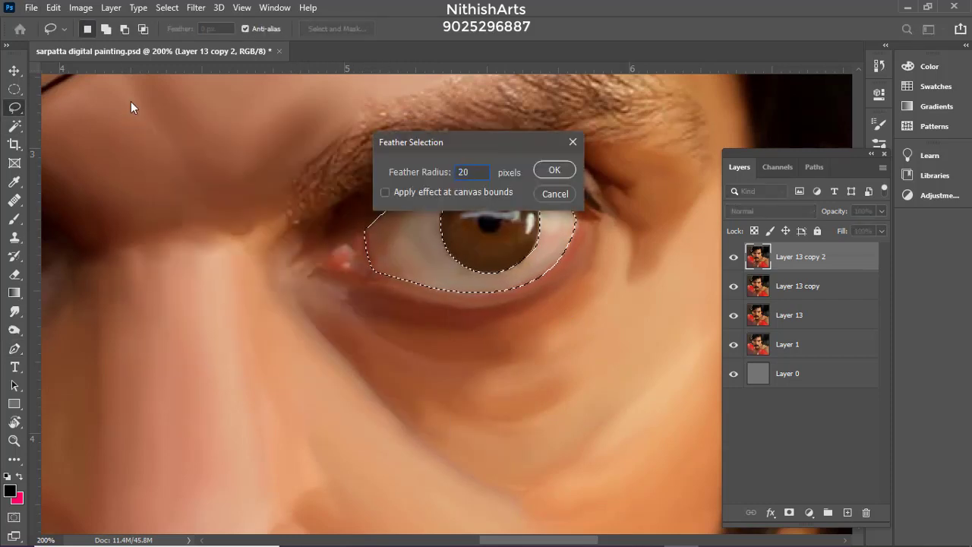
key("Return")
key("ctrl+z")
Feather the eye-white selection by 2 pixels
right_click(330, 105)
left_click(353, 137)
type("2")
key("Return")
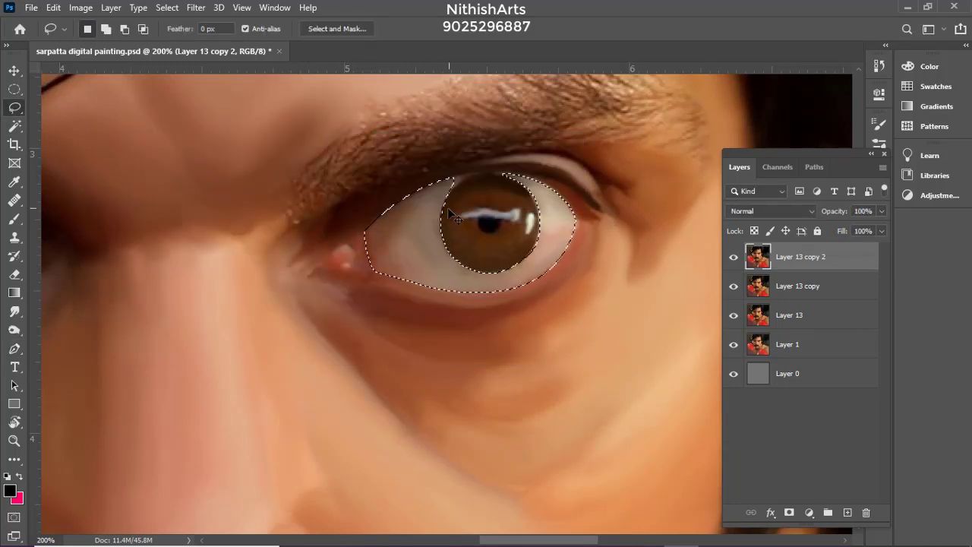
Shift the selected eye white toward blue with Color Balance and remove the selection
key("ctrl+b")
left_click_drag(742, 176, 752, 178)
key("Return")
key("ctrl+d")
key("ctrl+minus")
key("ctrl+minus")
key("ctrl+minus")
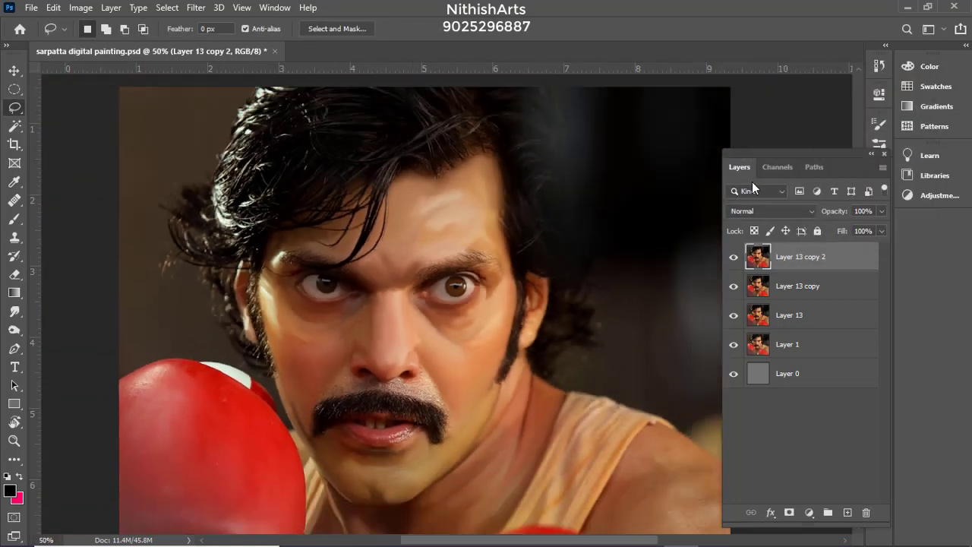
Outline the white of the darker eye around its iris with the Lasso tool and feather the selection
key("ctrl+plus")
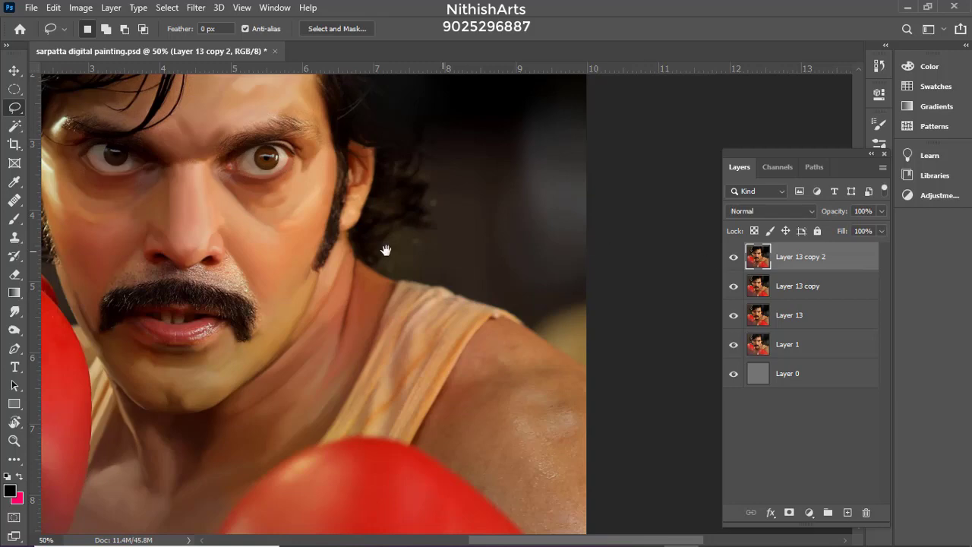
left_click_drag(162, 180, 471, 270)
scroll(472, 270, "up", 3)
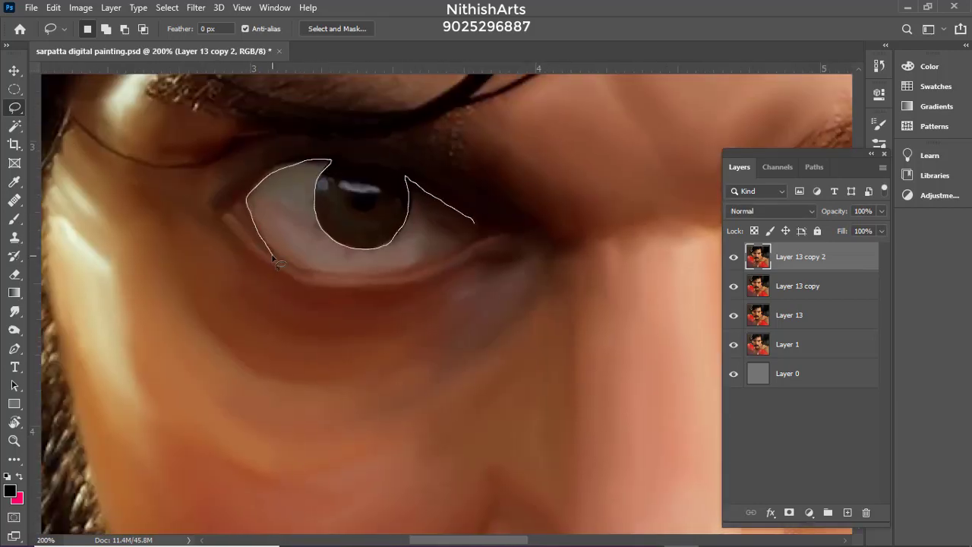
left_click_drag(275, 260, 473, 224)
key("shift+F6")
key("Return")
Set the yellow–blue midtone level of the selected eye white to -4 with Color Balance and remove the selection
key("ctrl+b")
left_click_drag(742, 174, 739, 180)
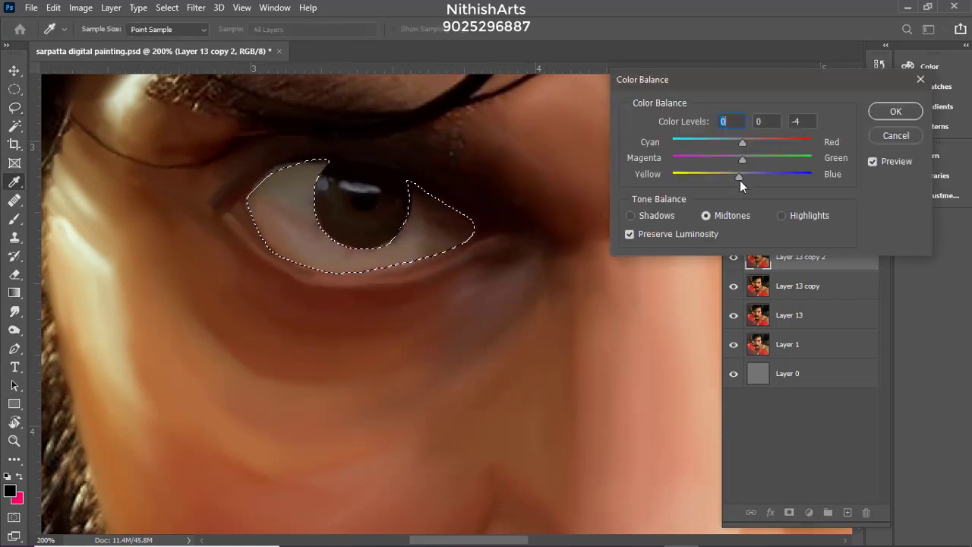
key("Return")
key("ctrl+d")
key("ctrl+0")
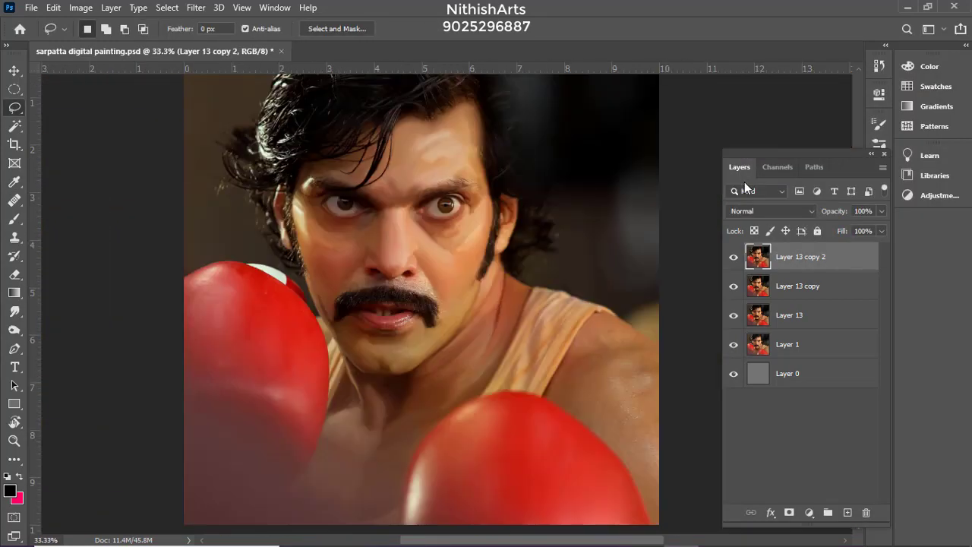
Duplicate Layer 13 copy 2
key("v")
key("ctrl+j")
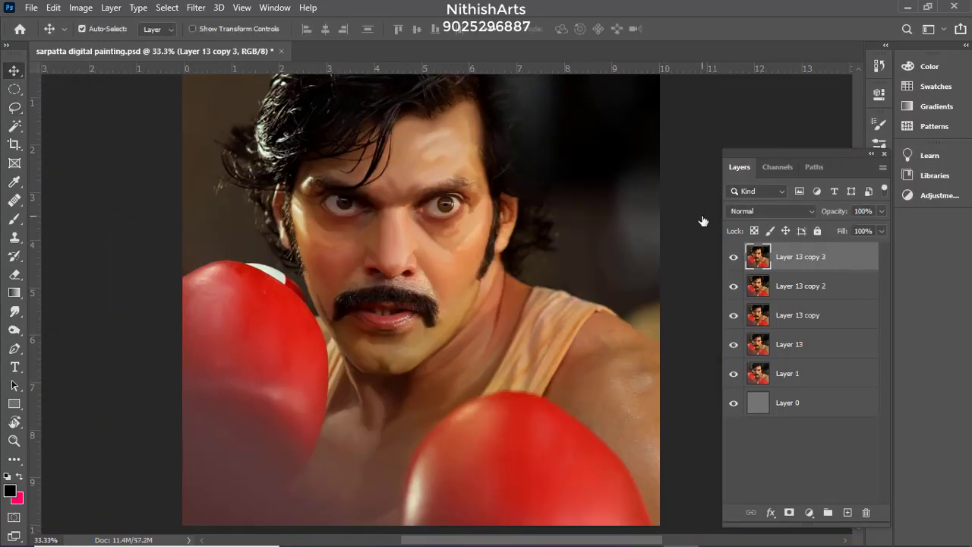
Try smudging the stubbled skin between the darker cheek fold and the mustache on Layer 13 copy 3 at 70% strength
key("ctrl+plus")
key("ctrl+plus")
key("ctrl+plus")
key("ctrl+plus")
key("ctrl+plus")
left_click_drag(334, 175, 645, 296)
mouse_move(362, 224)
left_mouse_down()
mouse_move(483, 227)
mouse_move(631, 285)
left_mouse_up()
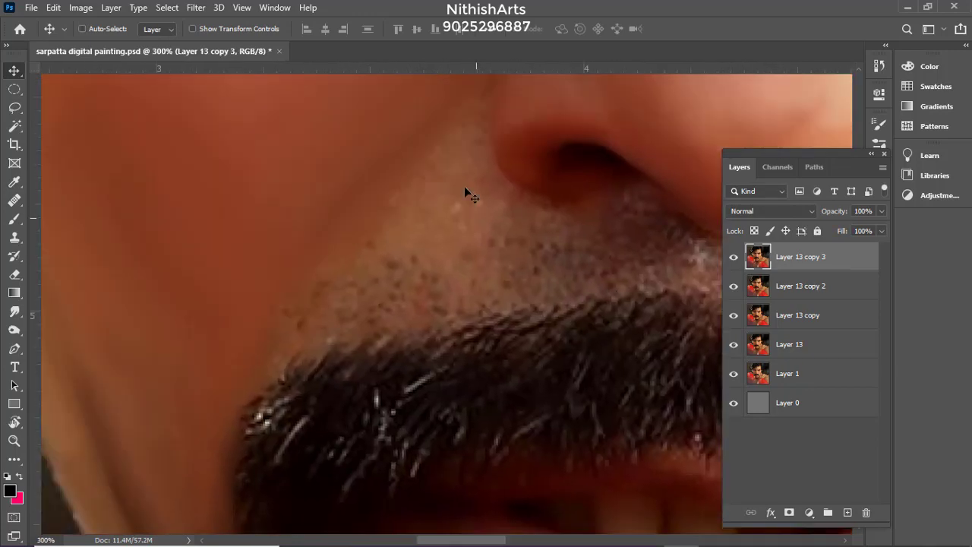
left_click(15, 311)
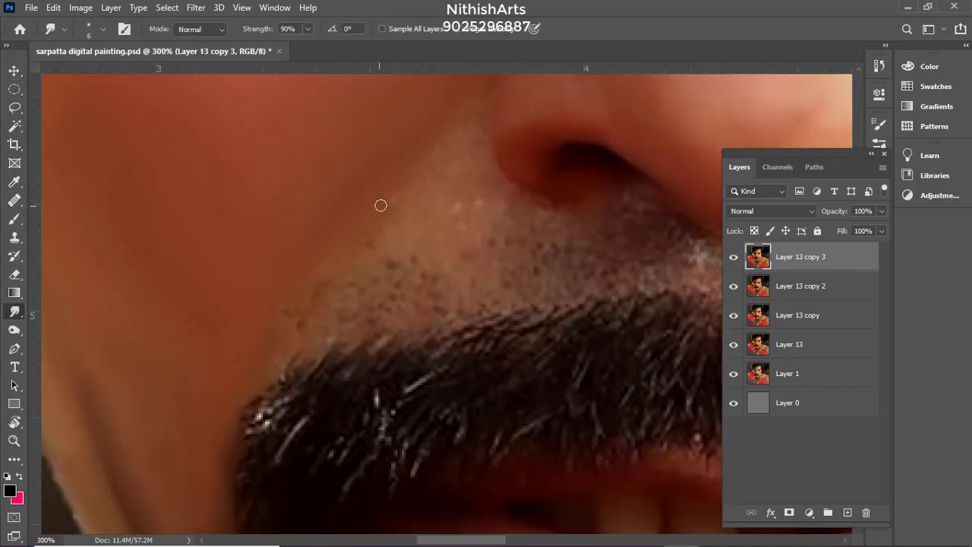
key("bracketright")
key("bracketright")
key("bracketright")
key("bracketright")
key("bracketright")
key("bracketright")
mouse_move(470, 231)
left_mouse_down()
mouse_move(410, 268)
mouse_move(344, 287)
mouse_move(409, 198)
mouse_move(320, 290)
left_mouse_up()
key("bracketleft")
key("bracketleft")
key("bracketright")
key("bracketleft")
key("bracketleft")
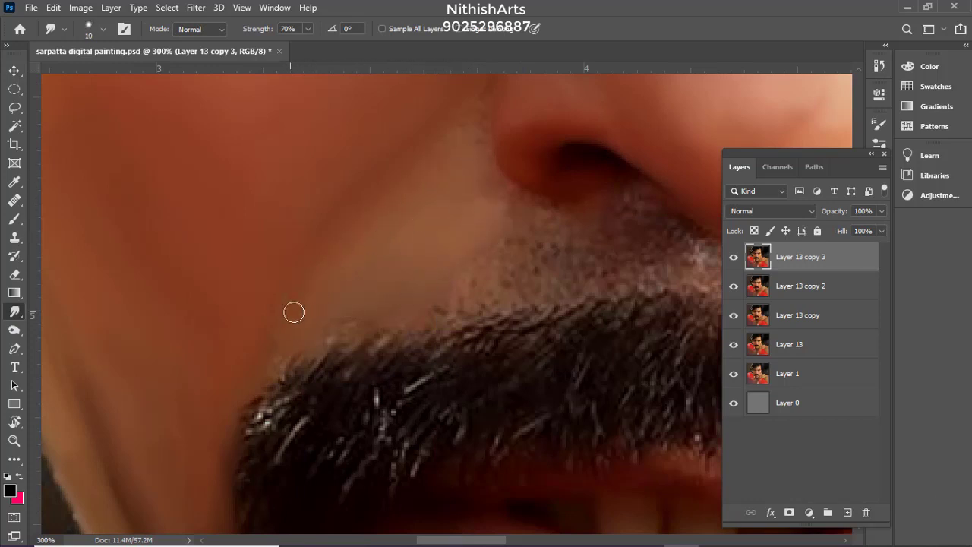
mouse_move(287, 333)
left_mouse_down()
mouse_move(449, 288)
mouse_move(420, 250)
mouse_move(413, 313)
left_mouse_up()
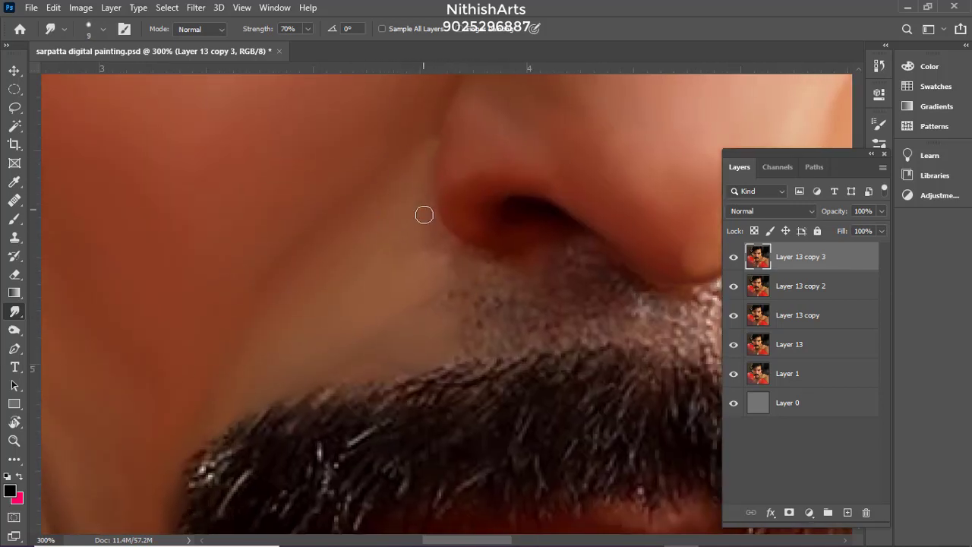
Try blending the shadowed skin under the darker nostril with a larger Smudge brush
key("bracketright")
key("bracketright")
key("bracketleft")
mouse_move(475, 275)
left_mouse_down()
mouse_move(537, 275)
mouse_move(530, 284)
left_mouse_up()
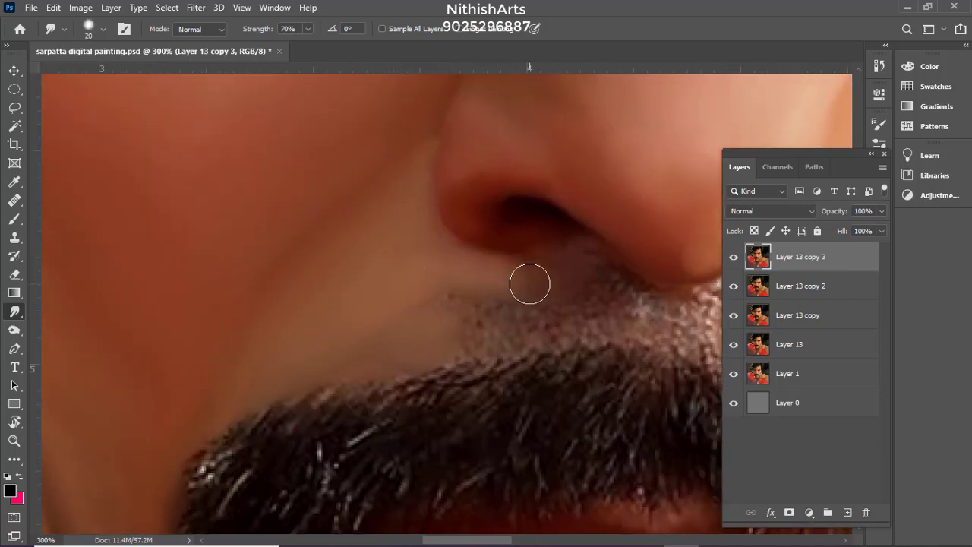
mouse_move(488, 336)
left_mouse_down()
mouse_move(469, 283)
mouse_move(498, 269)
mouse_move(547, 215)
mouse_move(620, 265)
mouse_move(479, 235)
mouse_move(495, 249)
left_mouse_up()
key("bracketright")
key("bracketright")
mouse_move(399, 182)
left_mouse_down()
mouse_move(392, 299)
mouse_move(446, 243)
left_mouse_up()
Undo all the smudge strokes made on the upper-lip skin
key("ctrl+z")
key("ctrl+z")
key("ctrl+z")
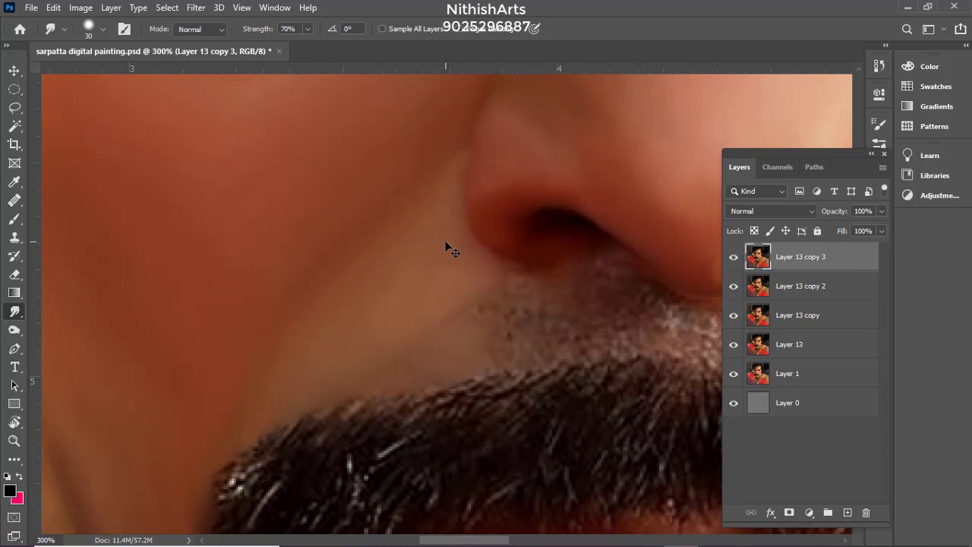
key("ctrl+z")
key("ctrl+z")
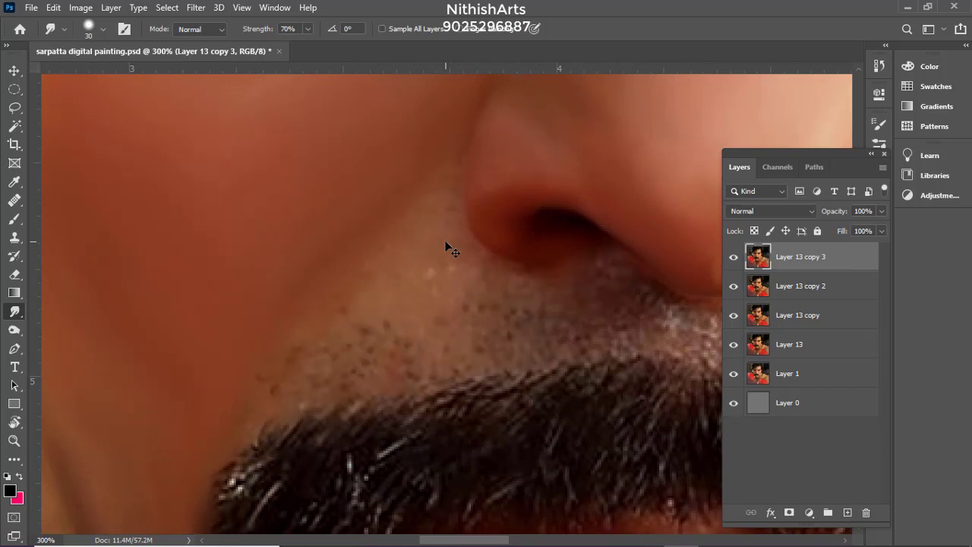
Start a Pen path at the mustache's darker end and curve it up the cheek fold to the side of the nose
key("p")
left_click(237, 448)
left_click_drag(292, 318, 343, 271)
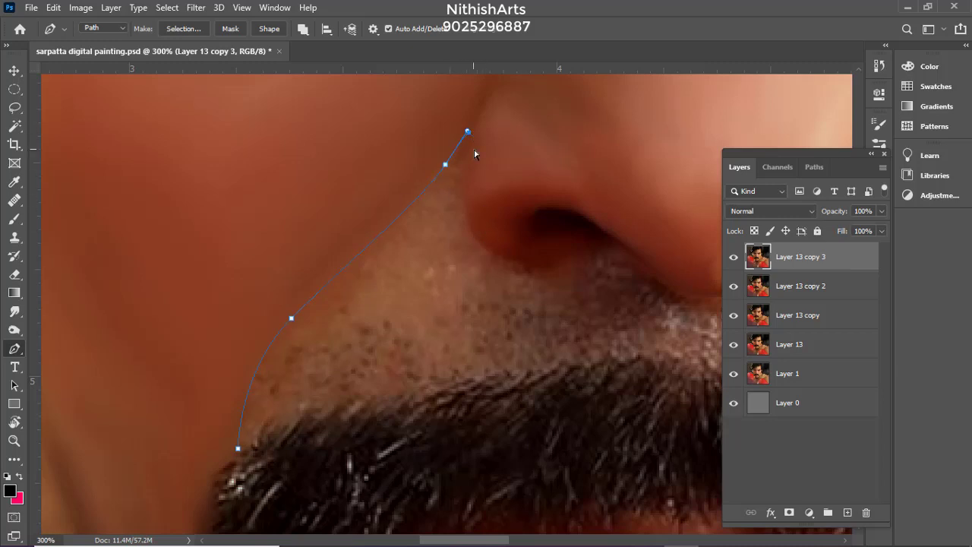
key("ctrl+z")
key("ctrl+z")
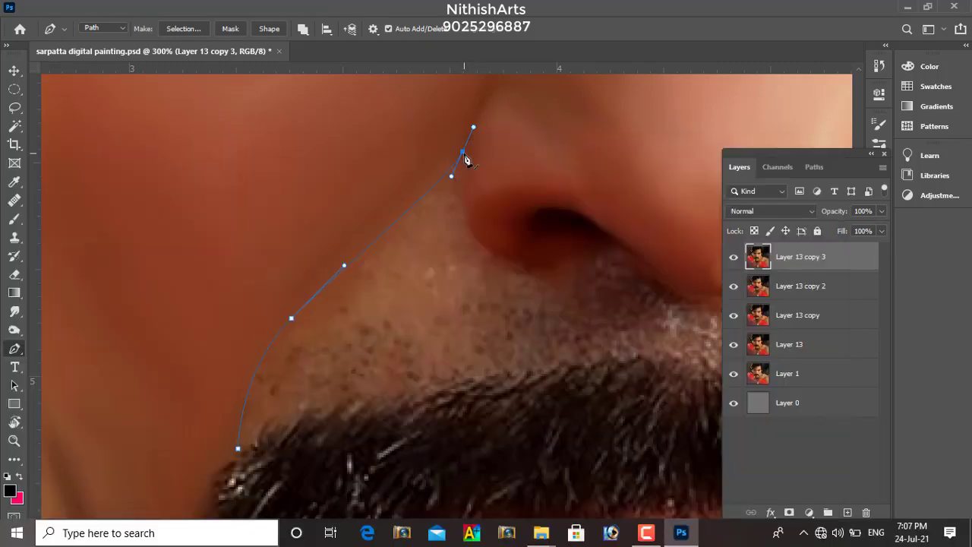
Continue the path down the side of the nose and along the underside of the darker nostril
left_click_drag(534, 265, 709, 199)
key("ctrl+z")
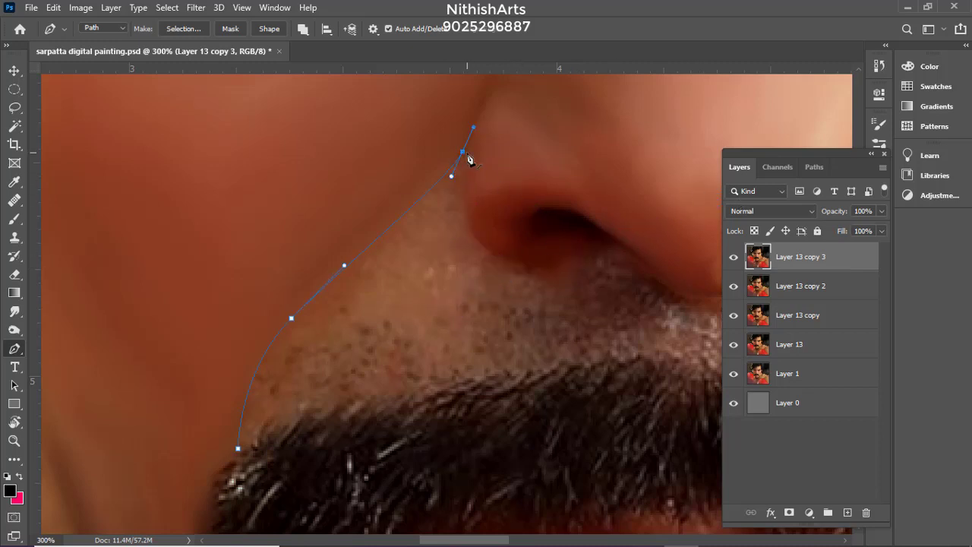
left_click_drag(621, 268, 608, 270)
key("ctrl+z")
left_click_drag(515, 260, 590, 251)
left_click_drag(615, 242, 550, 250)
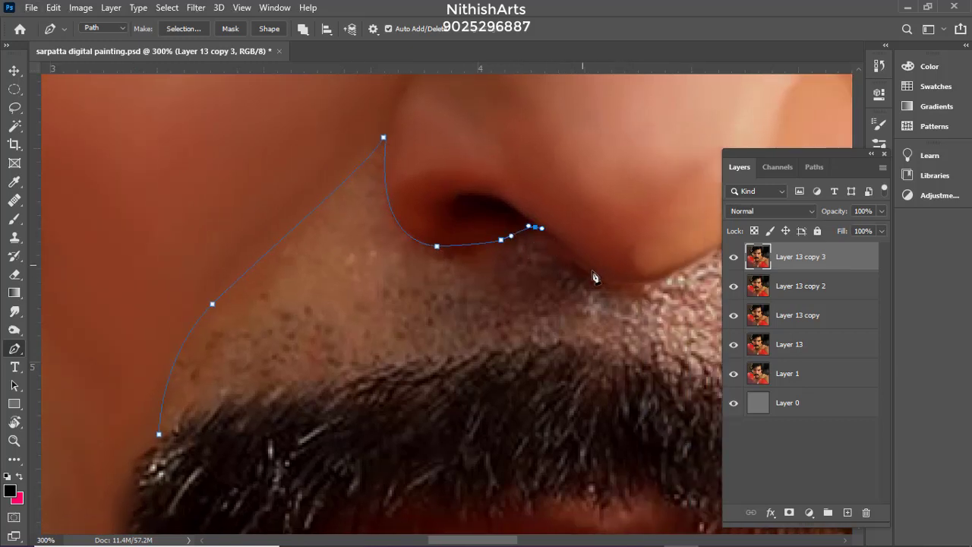
Extend the path under the nose tip and around the lighter nostril, ending in a corner point beside the nose
left_click_drag(618, 285, 508, 292)
left_click_drag(614, 256, 517, 253)
left_click_drag(614, 265, 548, 290)
left_click_drag(583, 177, 577, 81)
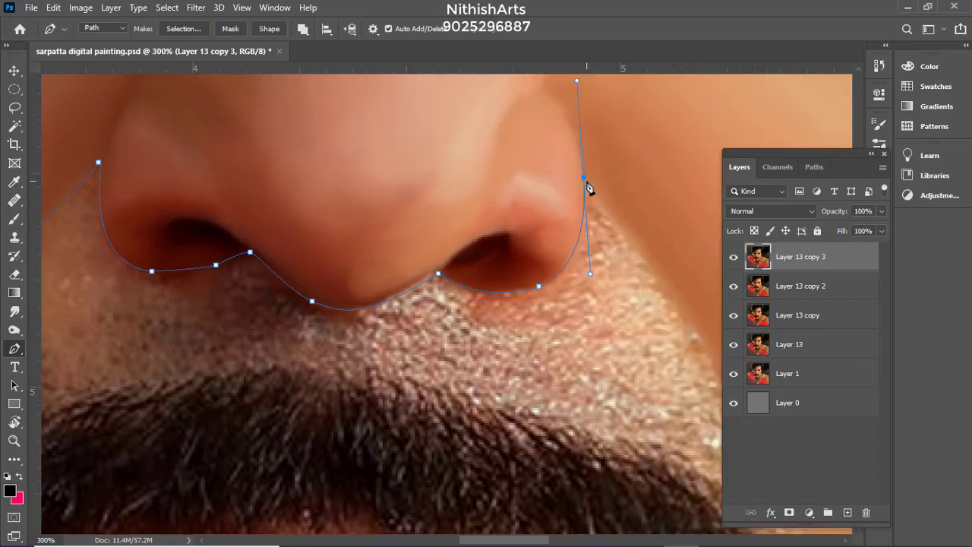
left_click(583, 177, "alt")
Curve the path down the lighter cheek fold to the outer end of the mustache
left_click_drag(640, 277, 568, 209)
left_click_drag(700, 448, 701, 441)
left_click_drag(680, 400, 651, 341)
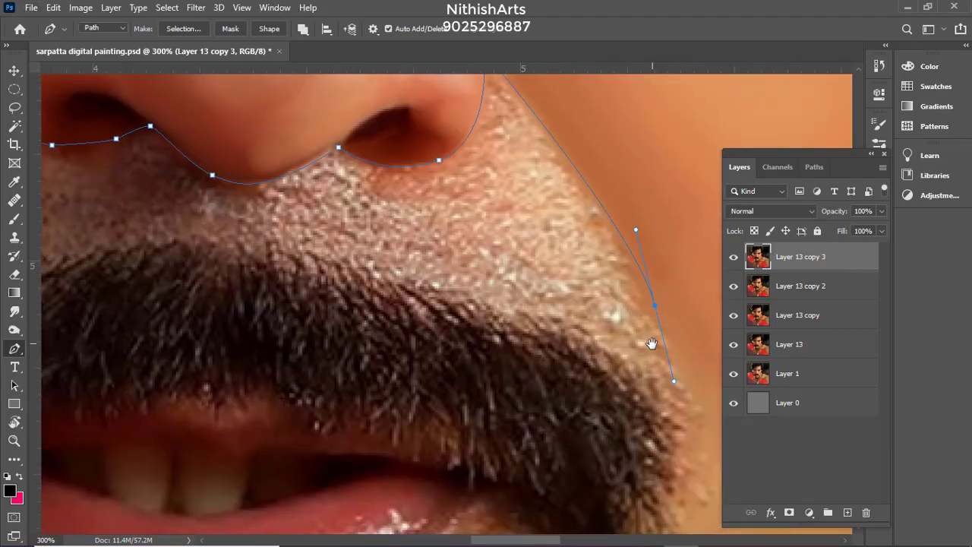
left_click(654, 307, "alt")
key("ctrl+z")
key("ctrl+z")
key("ctrl+minus")
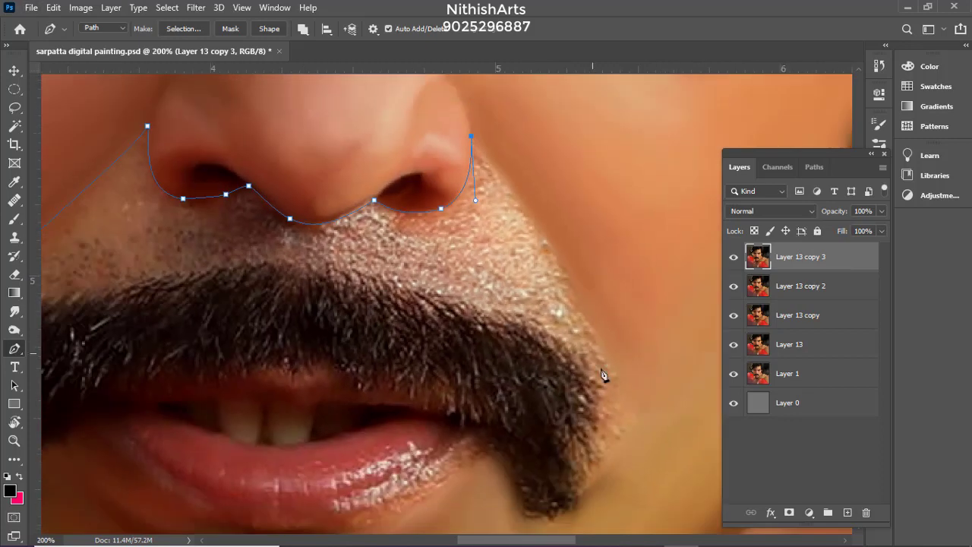
left_click_drag(606, 367, 628, 462)
left_click(606, 368, "alt")
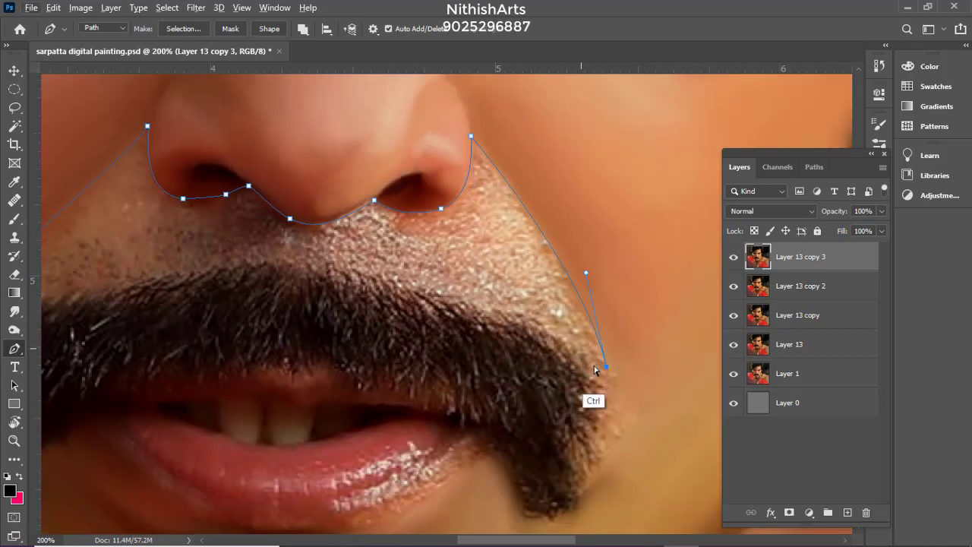
key("ctrl+z")
left_click_drag(593, 370, 586, 448)
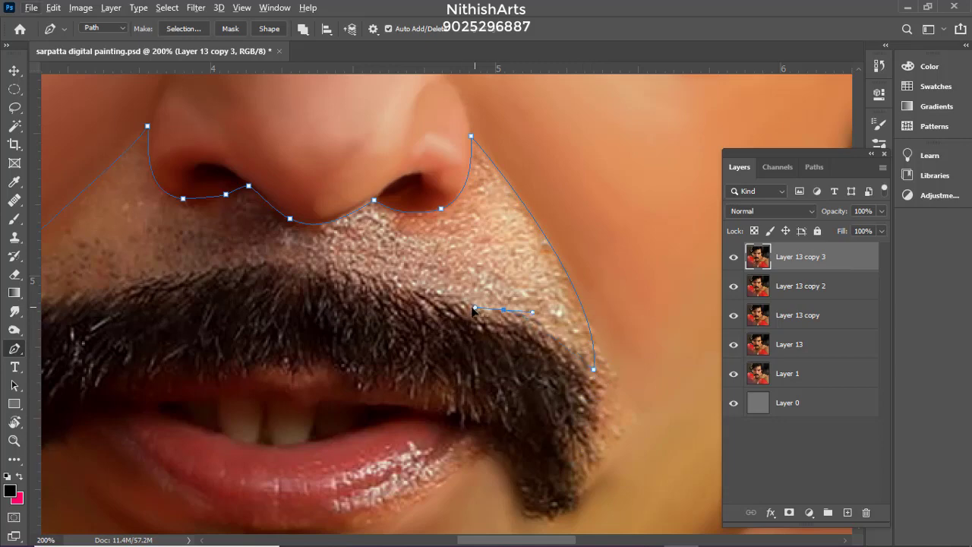
Close the path along the mustache's upper edge and convert it into a selection
left_click_drag(574, 327, 662, 324)
left_click(301, 271)
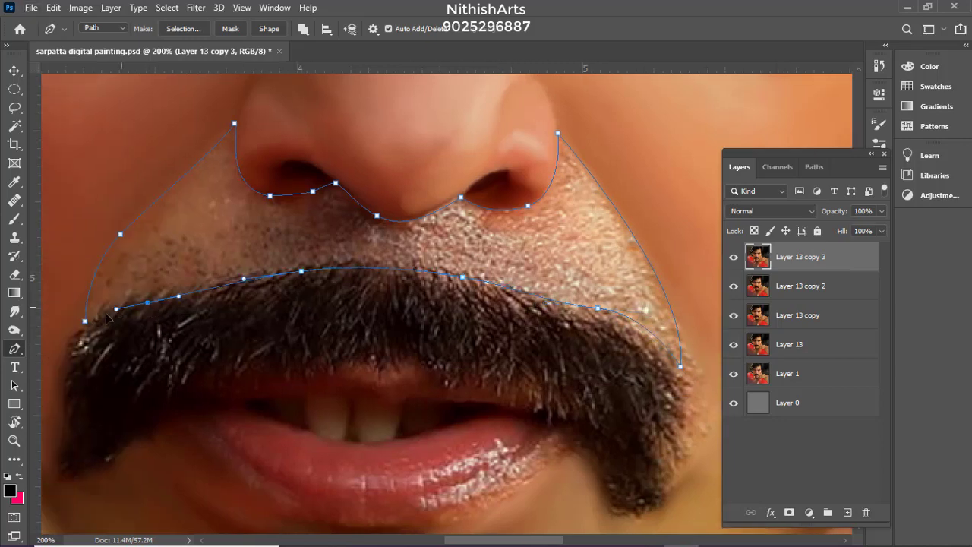
key("ctrl+Return")
key("ctrl+plus")
left_click(732, 262)
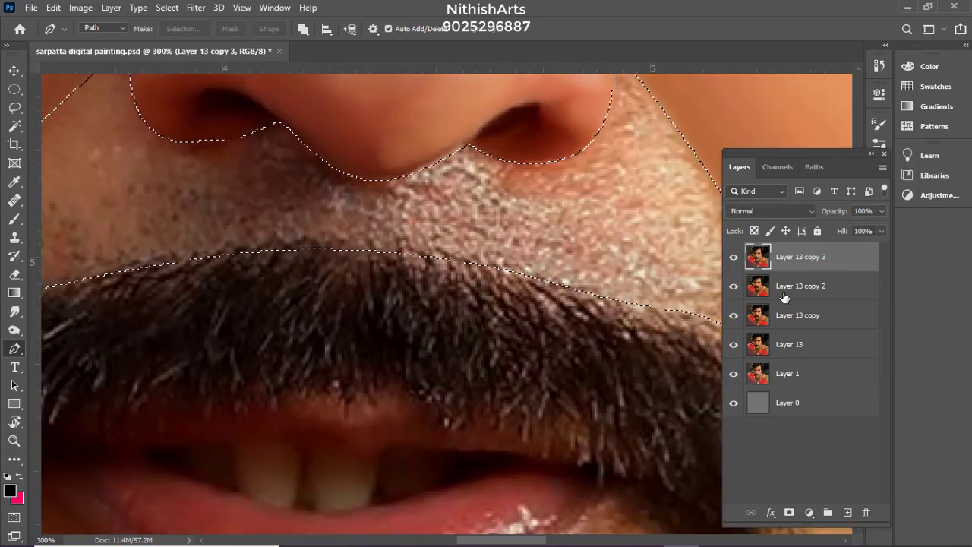
left_click(789, 290)
key("ctrl+j")
key("ctrl+z")
key("ctrl+d")
left_click_drag(480, 232, 592, 275)
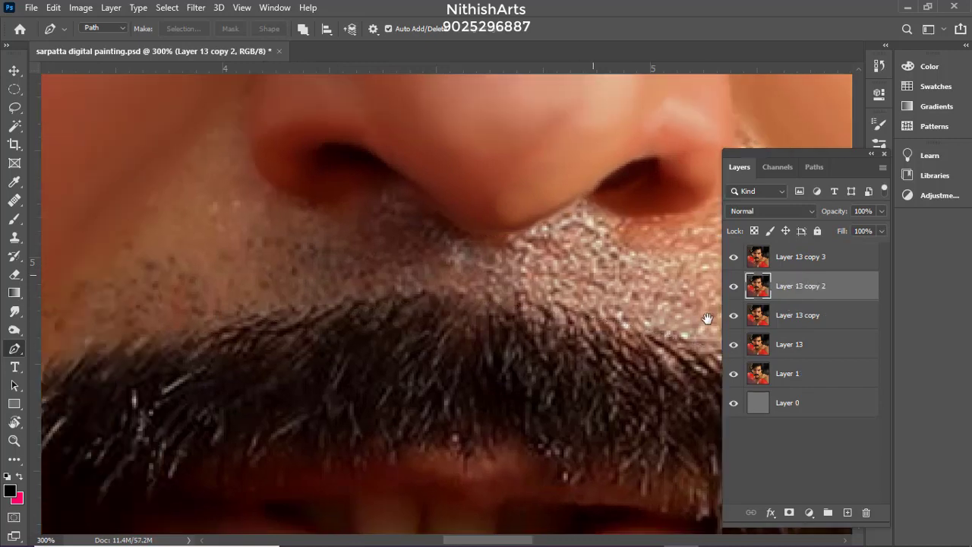
left_click(800, 258)
left_click_drag(319, 237, 455, 227)
key("ctrl+minus")
key("ctrl+minus")
key("ctrl+minus")
key("ctrl+minus")
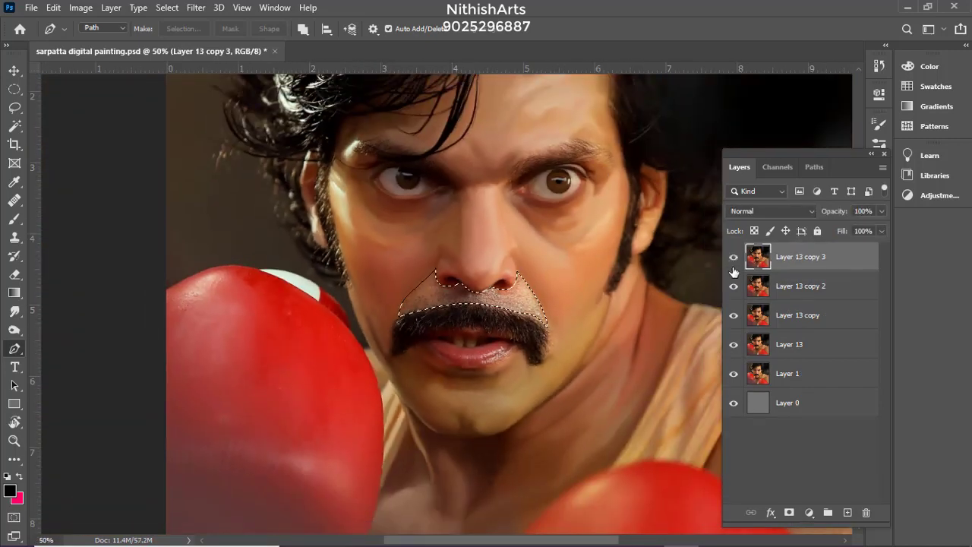
Smudge the selected skin along the darker cheek fold with a 15 px soft round brush at 70% strength
key("ctrl+plus")
key("ctrl+plus")
key("ctrl+plus")
key("ctrl+plus")
key("ctrl+plus")
left_click_drag(456, 313, 634, 350)
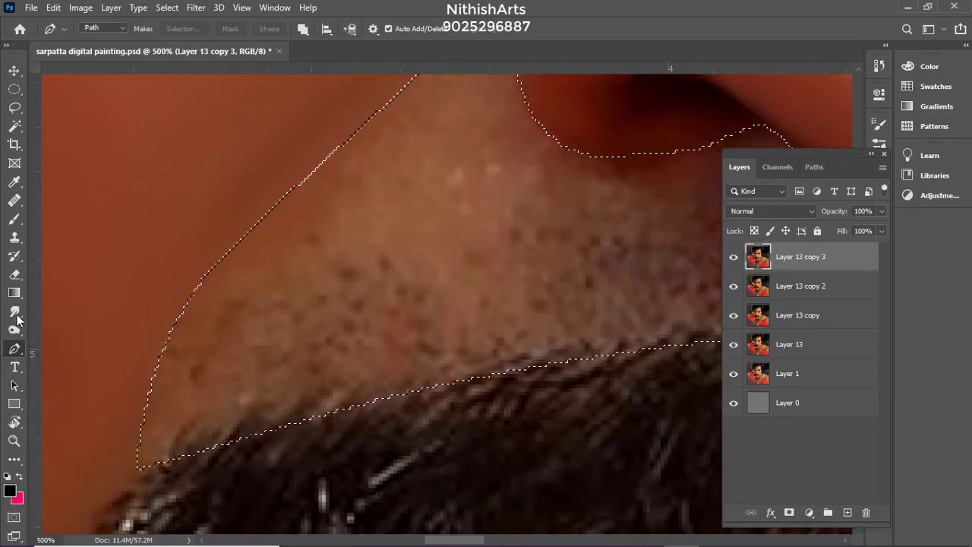
left_click(15, 312)
right_click(409, 217)
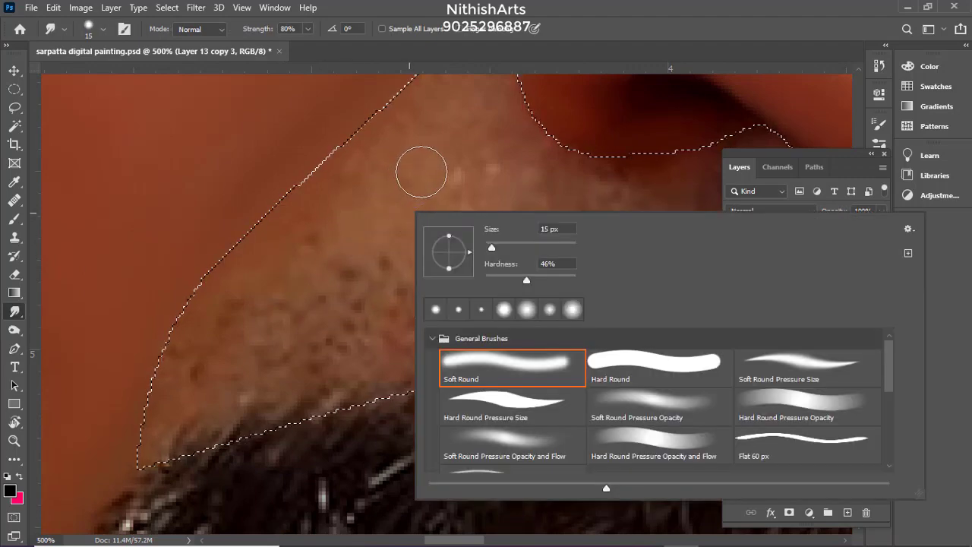
key("Escape")
mouse_move(435, 189)
left_mouse_down()
mouse_move(259, 297)
mouse_move(182, 393)
left_mouse_up()
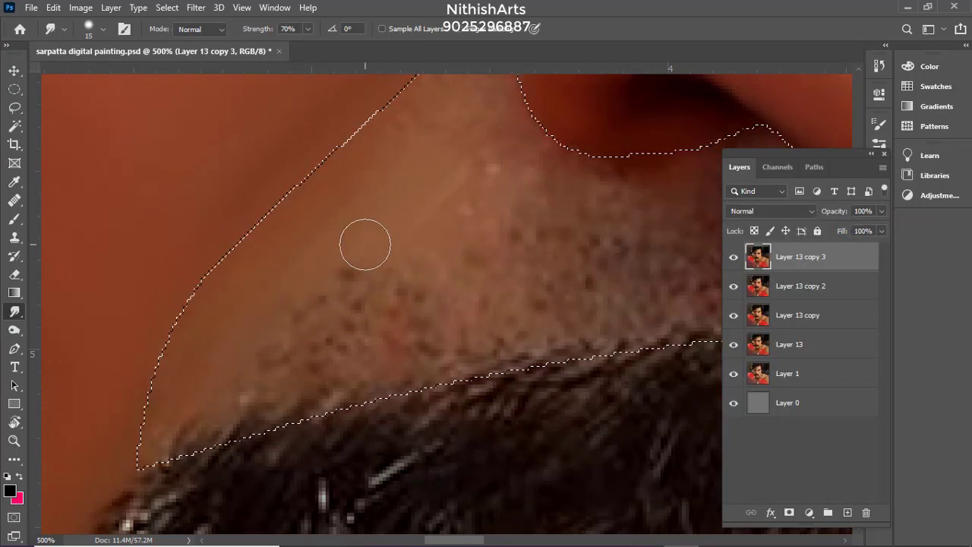
left_click_drag(365, 244, 166, 419)
Blend the selected skin directly under the darker nostril with a 20 px Smudge brush
key("bracketright")
left_click_drag(382, 294, 426, 328)
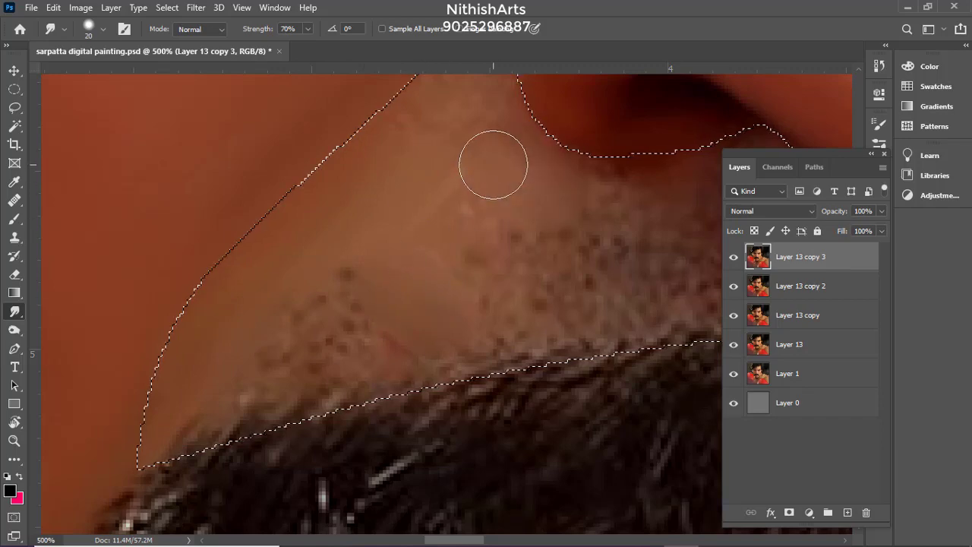
left_click_drag(493, 165, 540, 196)
mouse_move(453, 95)
left_mouse_down()
mouse_move(466, 201)
mouse_move(316, 102)
left_mouse_up()
left_click_drag(493, 228, 564, 217)
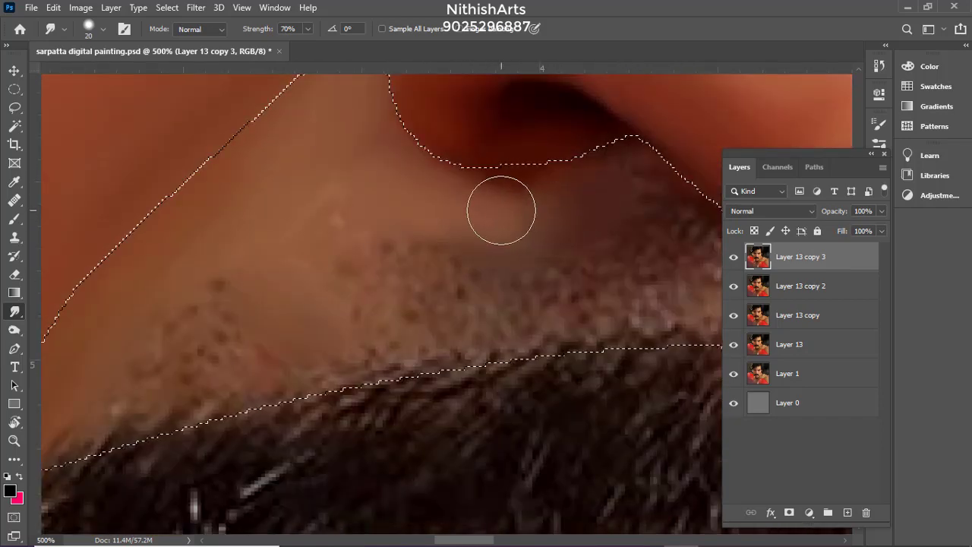
mouse_move(501, 210)
left_mouse_down()
mouse_move(577, 206)
mouse_move(440, 186)
left_mouse_up()
mouse_move(594, 242)
left_mouse_down()
mouse_move(583, 256)
mouse_move(511, 199)
left_mouse_up()
left_click_drag(455, 188, 568, 183)
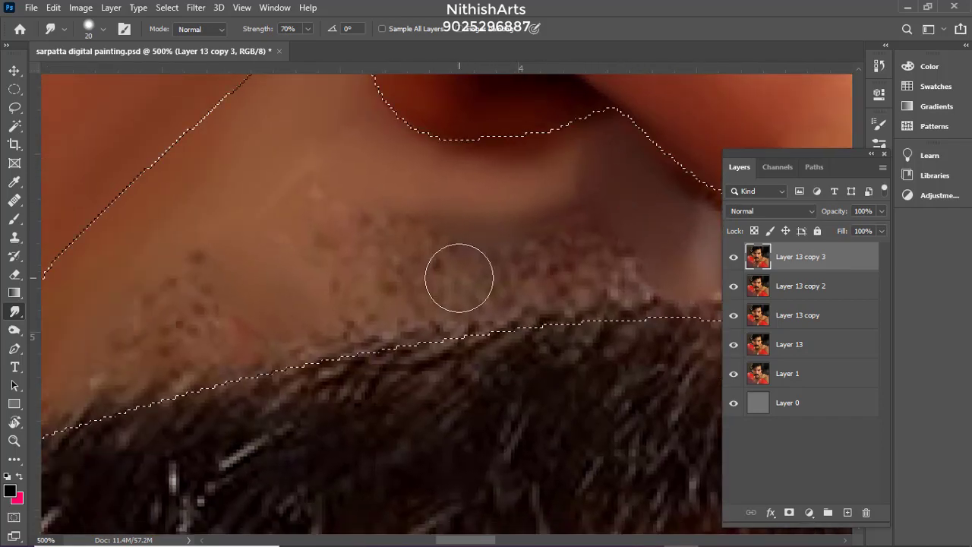
Smudge away the remaining stubble dots above the mustache's darker half, enlarging the brush to 25 px
left_click_drag(457, 278, 363, 219)
left_click_drag(410, 230, 571, 220)
mouse_move(436, 266)
left_mouse_down()
mouse_move(334, 273)
mouse_move(447, 245)
mouse_move(403, 234)
left_mouse_up()
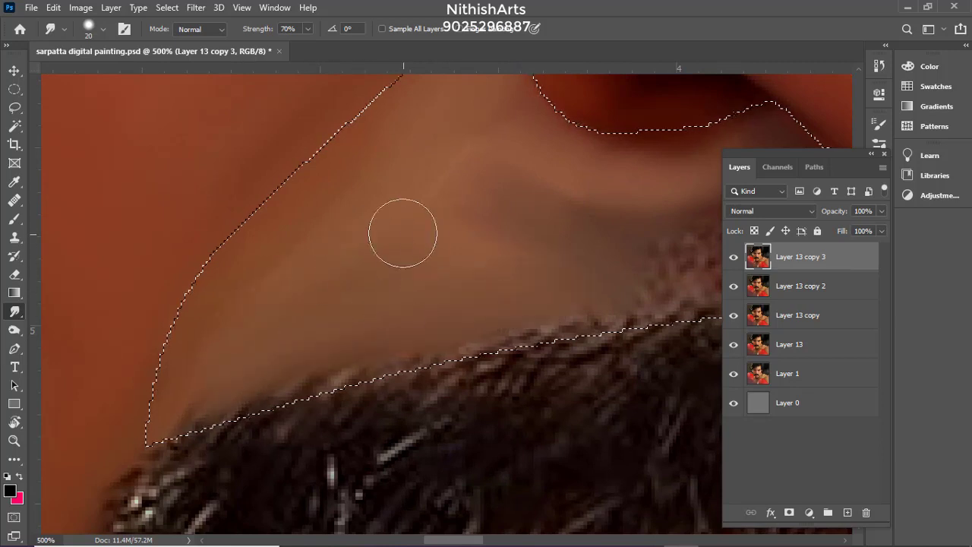
key("bracketright")
left_click_drag(597, 241, 496, 176)
key("ctrl+d")
left_click_drag(216, 271, 165, 267)
left_click_drag(529, 232, 628, 259)
key("bracketright")
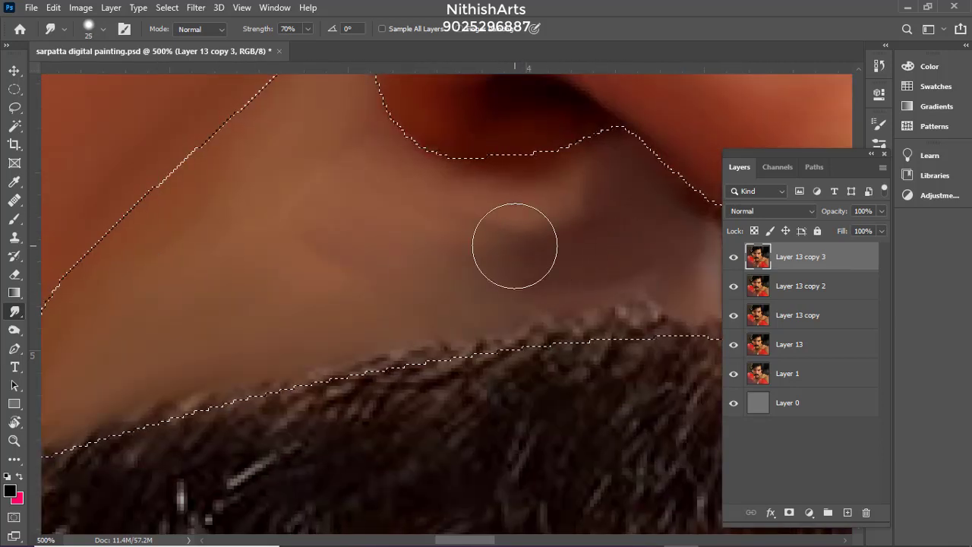
Soften the shadow between the darker nostril and the mustache using smaller Smudge brushes
left_click_drag(568, 275, 517, 239)
key("bracketleft")
key("bracketleft")
left_click_drag(448, 188, 581, 168)
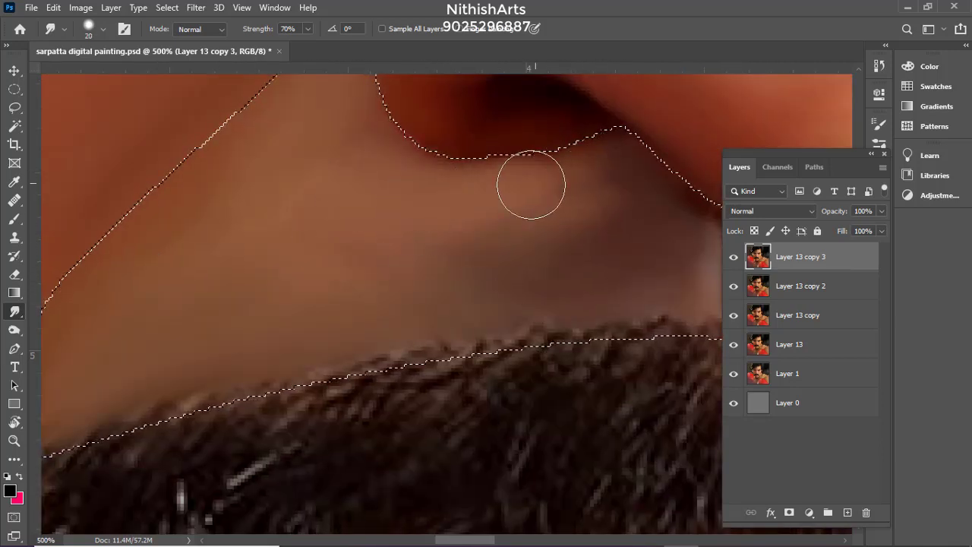
scroll(612, 189, "right", 5)
key("bracketleft")
mouse_move(459, 264)
left_mouse_down()
mouse_move(445, 281)
mouse_move(414, 243)
left_mouse_up()
left_click_drag(351, 182, 425, 220)
Smudge the bright stubble inside the lighter cheek fold, starting with a 20 px brush and enlarging it
key("bracketright")
key("bracketright")
left_click_drag(688, 234, 328, 243, "space")
left_click_drag(583, 270, 501, 175)
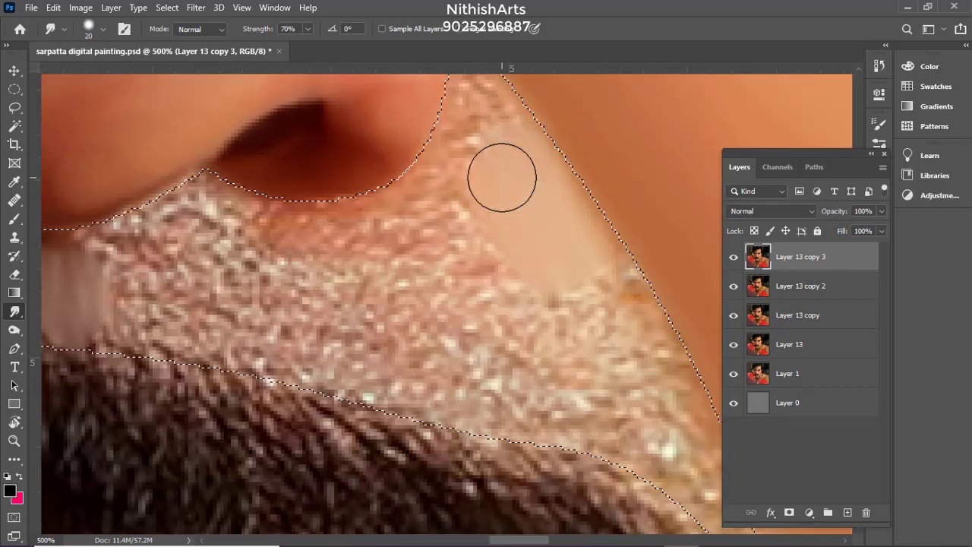
key("bracketright")
mouse_move(448, 320)
left_mouse_down()
mouse_move(428, 334)
mouse_move(524, 305)
mouse_move(429, 208)
left_mouse_up()
mouse_move(490, 232)
left_mouse_down()
mouse_move(562, 358)
mouse_move(599, 379)
left_mouse_up()
Smooth the bright stubbled skin beneath the lighter nostril down to the mustache, adjusting the Smudge brush size
left_click_drag(536, 274, 646, 416, "space")
key("bracketleft")
mouse_move(345, 311)
left_mouse_down()
mouse_move(402, 349)
mouse_move(266, 372)
mouse_move(202, 360)
mouse_move(115, 291)
mouse_move(219, 256)
mouse_move(394, 279)
mouse_move(509, 174)
mouse_move(516, 261)
left_mouse_up()
key("bracketleft")
key("bracketright")
mouse_move(520, 254)
left_mouse_down()
mouse_move(501, 211)
mouse_move(497, 228)
left_mouse_up()
left_click_drag(423, 305, 465, 205, "space")
Blend the skin below the nose tip with a reduced Smudge brush, then restore the brush to 20 px
left_click_drag(308, 341, 632, 391, "space")
key("bracketleft")
key("bracketleft")
mouse_move(445, 375)
left_mouse_down()
mouse_move(341, 288)
mouse_move(393, 350)
left_mouse_up()
key("bracketright")
key("bracketright")
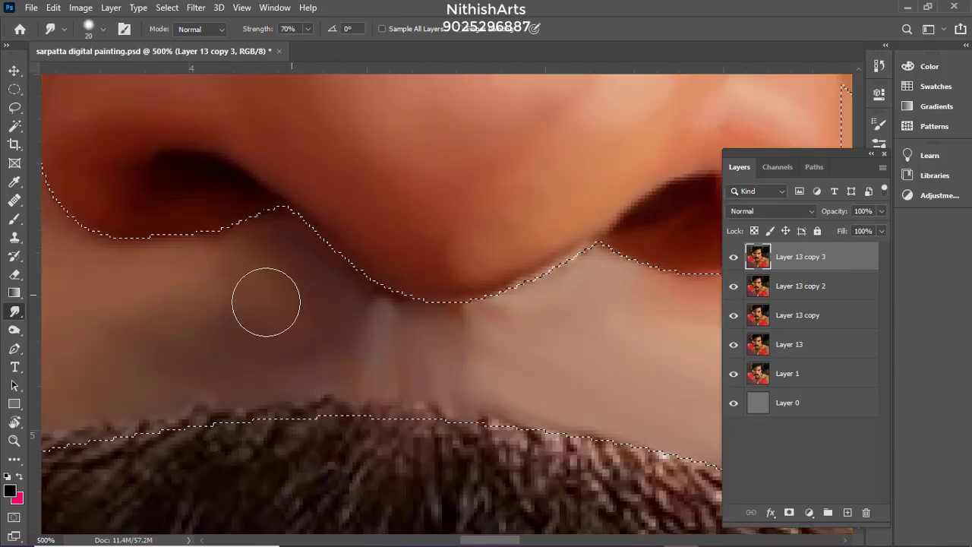
Compare the smudged upper lip with the underlying version by toggling the visibility of Layer 13 copy 3
scroll(326, 325, "left", 5)
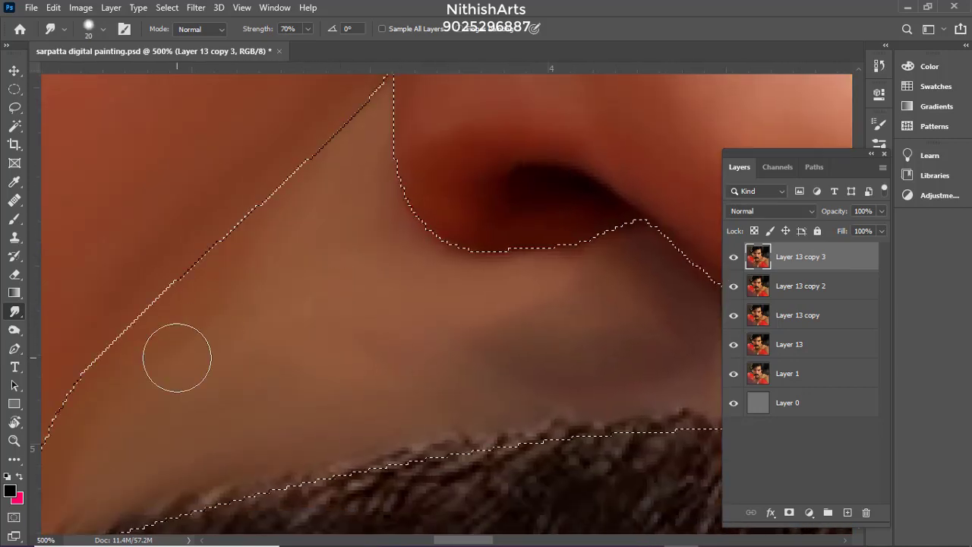
left_click_drag(182, 332, 308, 225, "space")
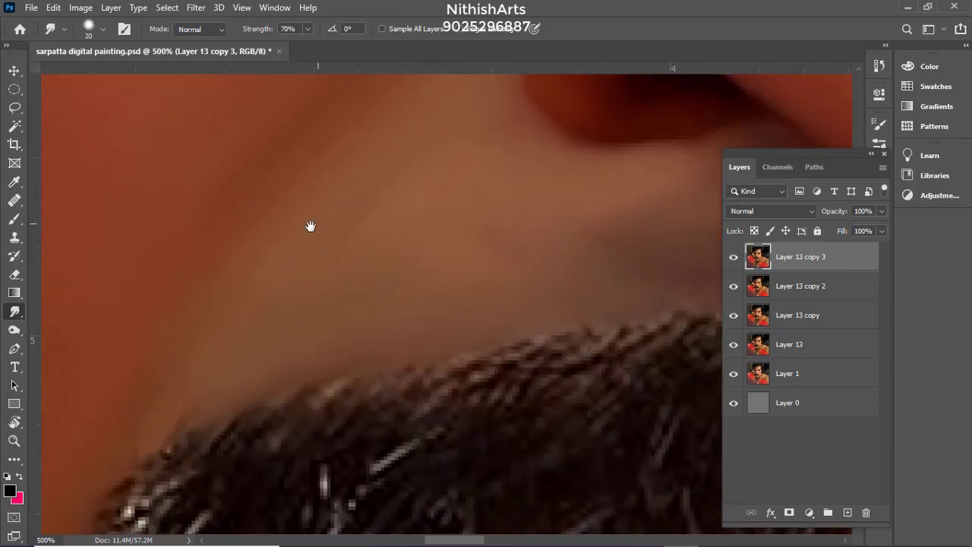
left_click_drag(536, 245, 211, 313, "space")
scroll(398, 244, "down", 6)
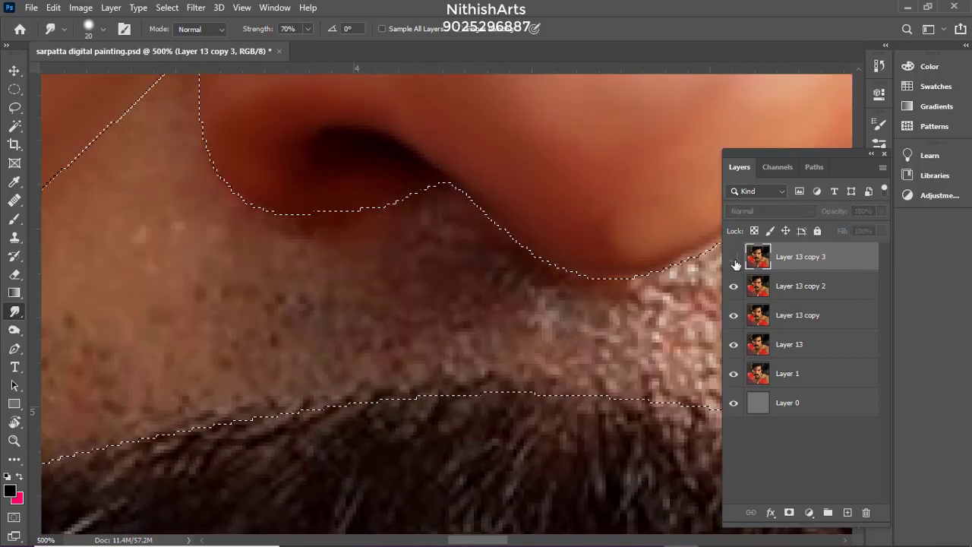
scroll(394, 154, "down", 2)
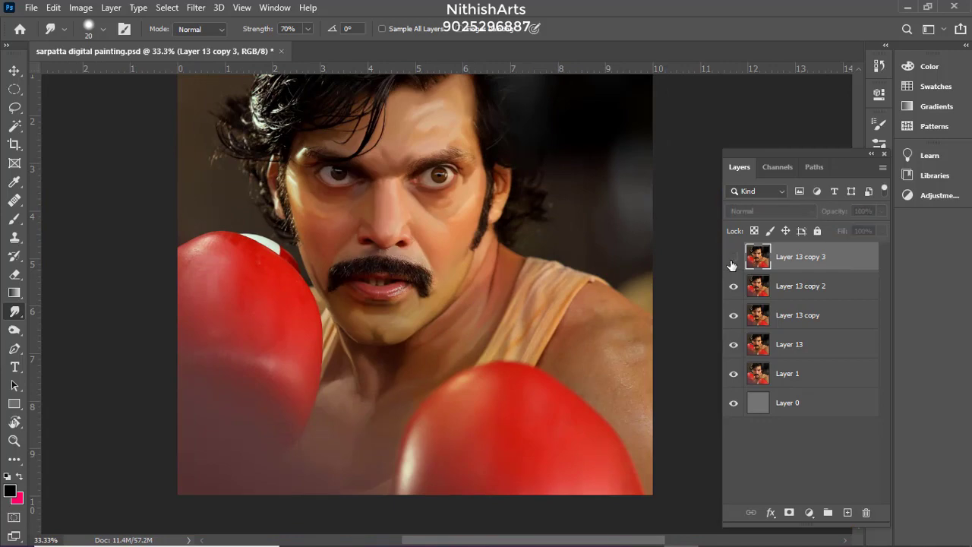
Smudge the skin between the lighter nostril and the mustache at 80% strength, enlarging the brush to 30 px
scroll(694, 220, "up", 6)
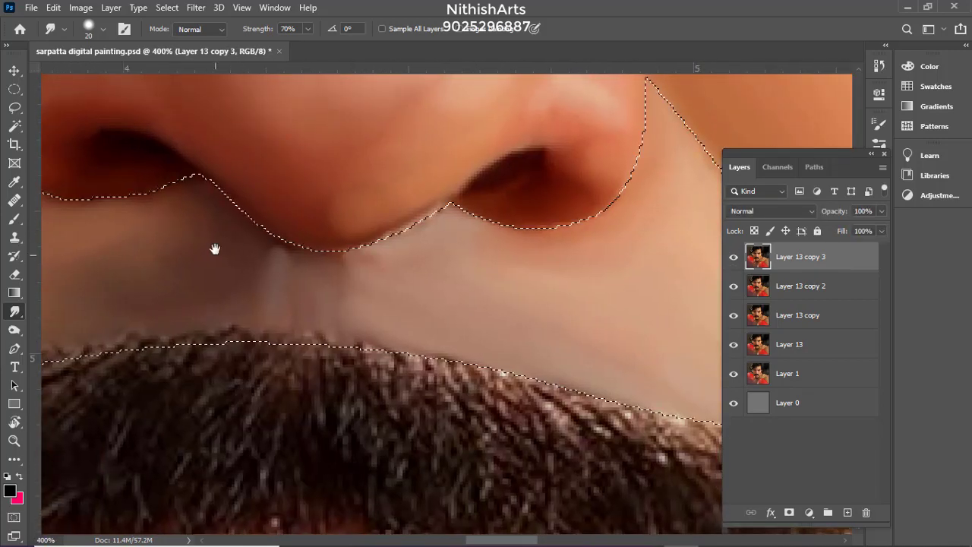
left_click_drag(215, 249, 578, 280)
key("bracketright")
key("8")
mouse_move(264, 256)
left_mouse_down()
mouse_move(155, 349)
mouse_move(128, 357)
mouse_move(249, 233)
mouse_move(252, 218)
mouse_move(330, 223)
mouse_move(353, 205)
left_mouse_up()
key("bracketright")
mouse_move(527, 257)
left_mouse_down()
mouse_move(574, 243)
mouse_move(496, 299)
mouse_move(492, 278)
mouse_move(68, 273)
left_mouse_up()
left_click_drag(580, 262, 497, 185)
left_click_drag(529, 293, 539, 424)
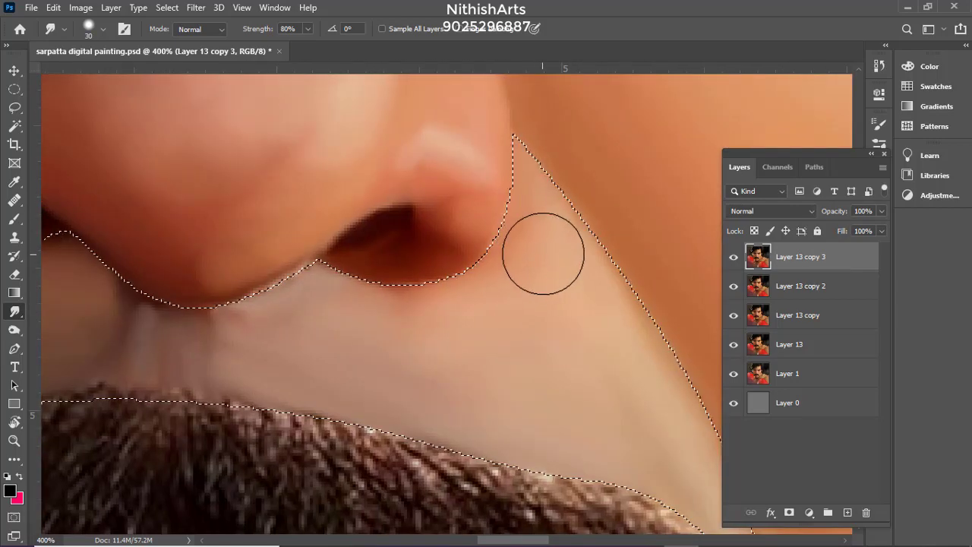
Reduce the Smudge brush to 20 px and blend the skin beside the lighter nostril's edge
key("bracketleft")
key("bracketleft")
key("bracketleft")
key("bracketright")
mouse_move(523, 250)
left_mouse_down()
mouse_move(563, 234)
mouse_move(494, 158)
left_mouse_up()
key("ctrl+minus")
key("ctrl+minus")
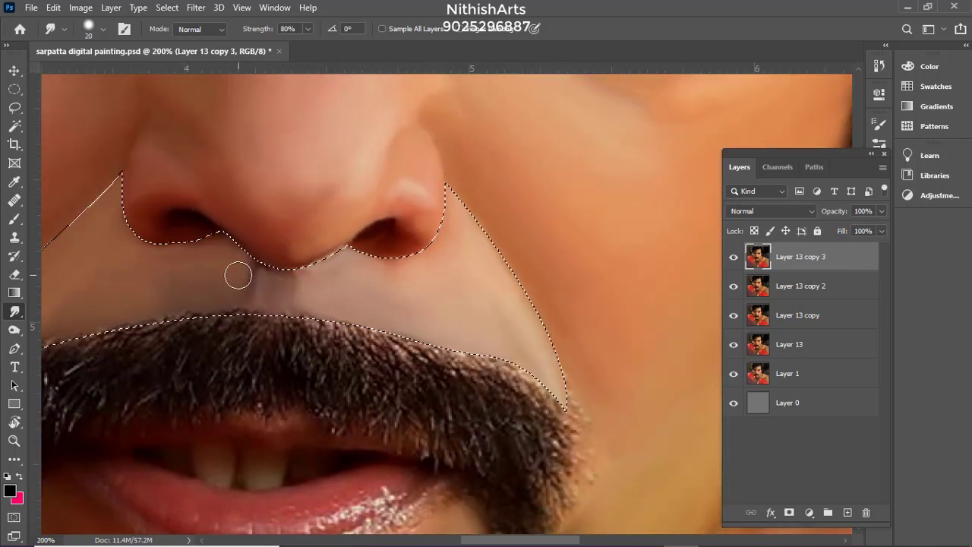
mouse_move(238, 273)
left_mouse_down()
mouse_move(327, 307)
mouse_move(385, 309)
left_mouse_up()
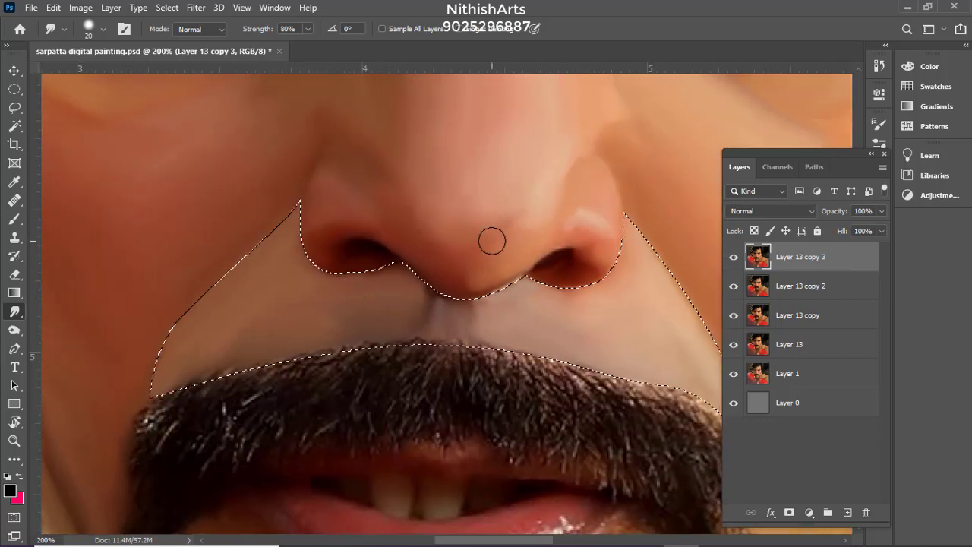
left_click_drag(490, 240, 419, 242)
Add a new layer and paint yellow ffff00 along the lighter cheek fold inside the upper lip selection
key("ctrl+b")
key("Return")
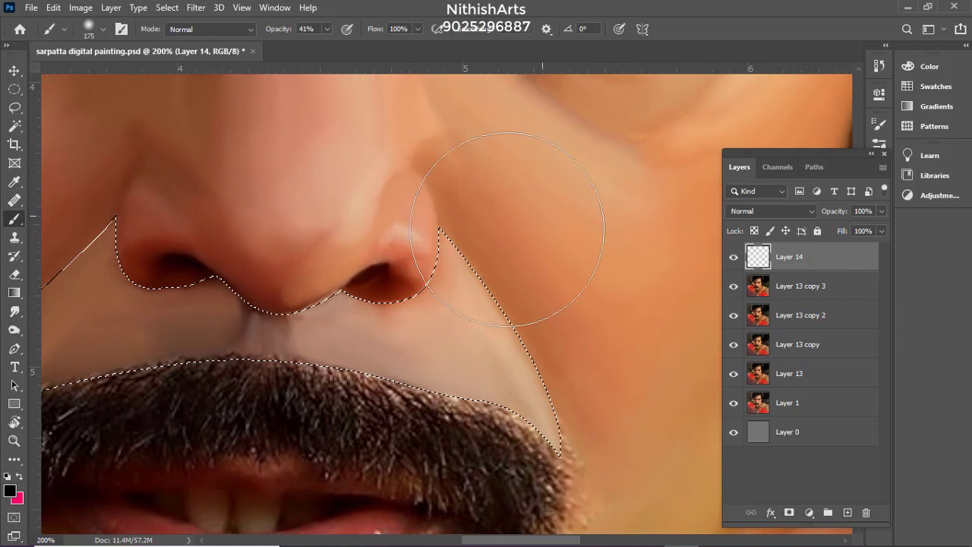
left_click(9, 490)
left_click(748, 106)
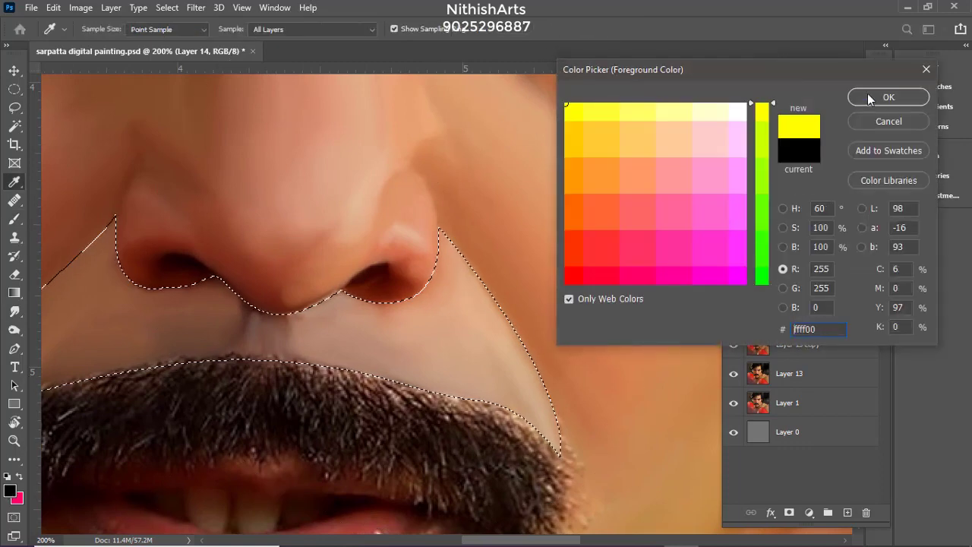
key("Return")
left_click_drag(494, 185, 546, 365)
Set the yellow paint layer to Overlay blend mode with 50% fill
left_click(770, 211)
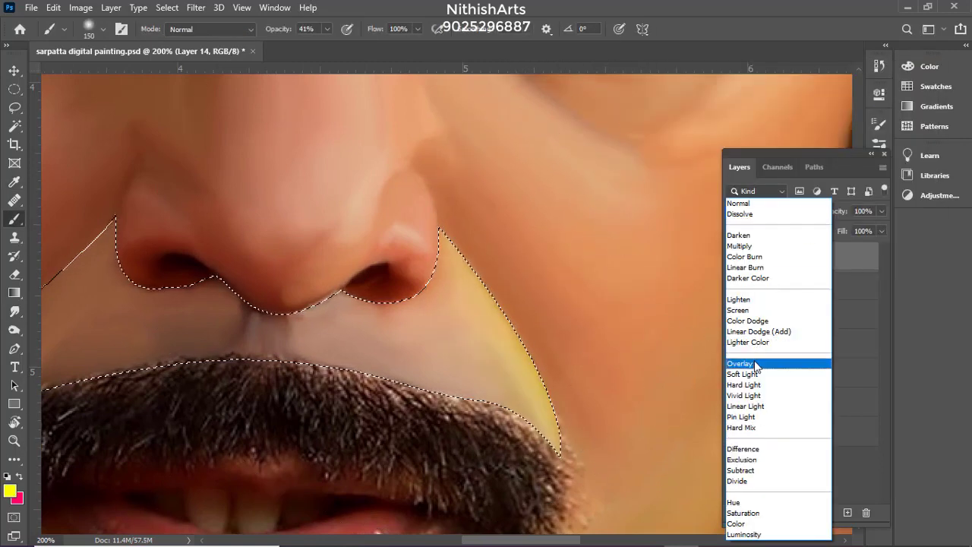
left_click(759, 366)
left_click_drag(882, 231, 838, 257)
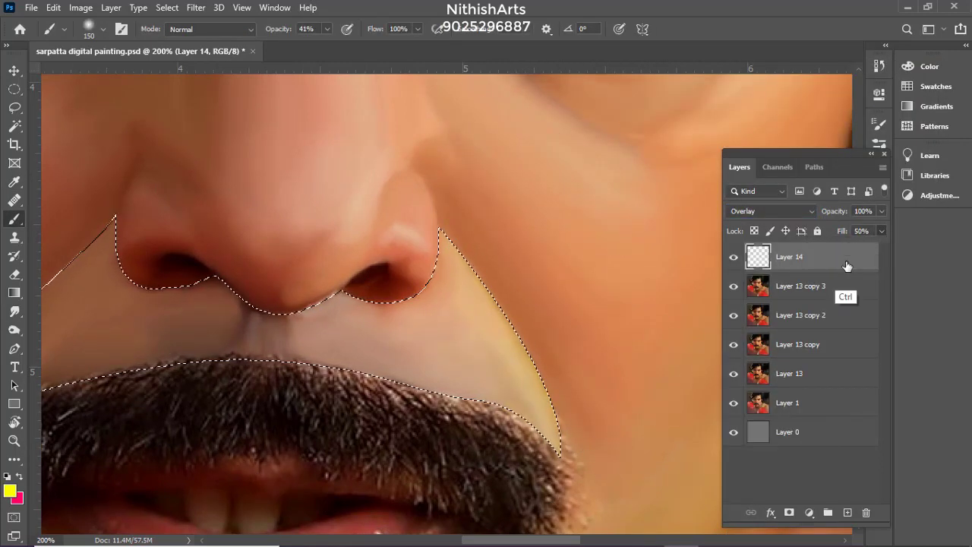
Deselect to inspect the yellow tint on the whole portrait, and bring the upper lip selection back
key("ctrl+d")
left_click_drag(406, 256, 663, 208)
key("ctrl+minus")
key("ctrl+minus")
key("ctrl+minus")
key("ctrl+minus")
key("ctrl+minus")
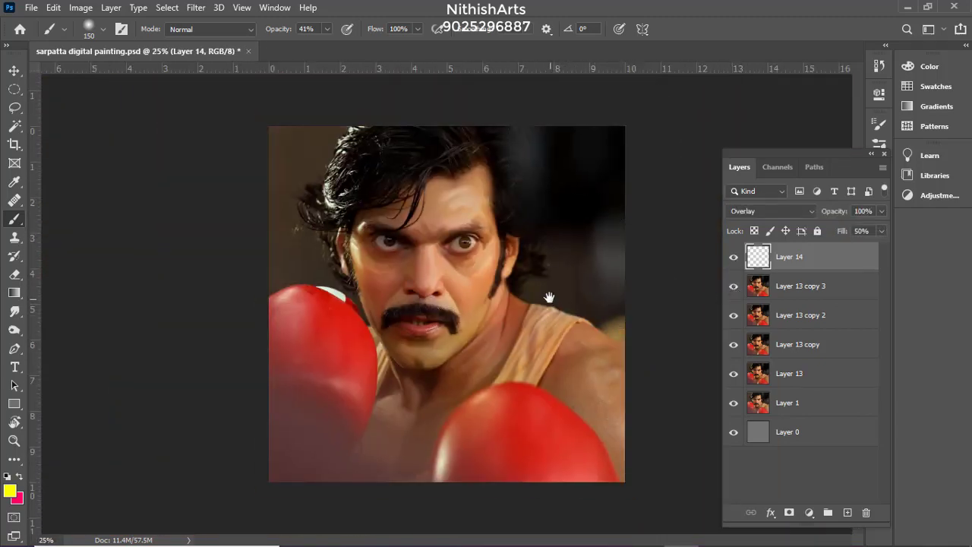
key("ctrl+plus")
key("ctrl+plus")
key("ctrl+plus")
key("ctrl+plus")
key("ctrl+z")
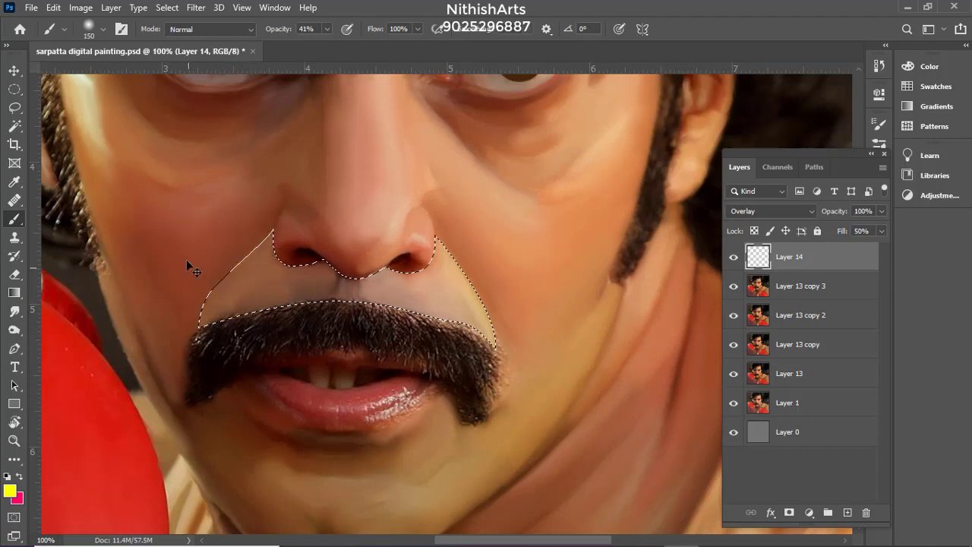
Paint yellow over the darker cheek fold on Layer 14, adjust its Hue/Saturation, and deselect
left_click_drag(174, 303, 243, 247)
left_click_drag(347, 186, 372, 214)
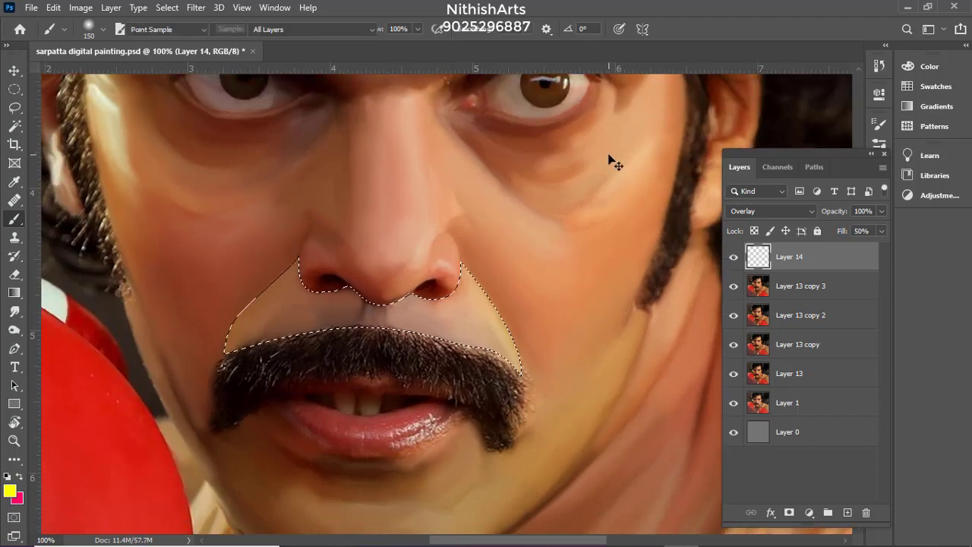
key("ctrl+u")
left_click_drag(757, 175, 784, 175)
left_click(918, 102)
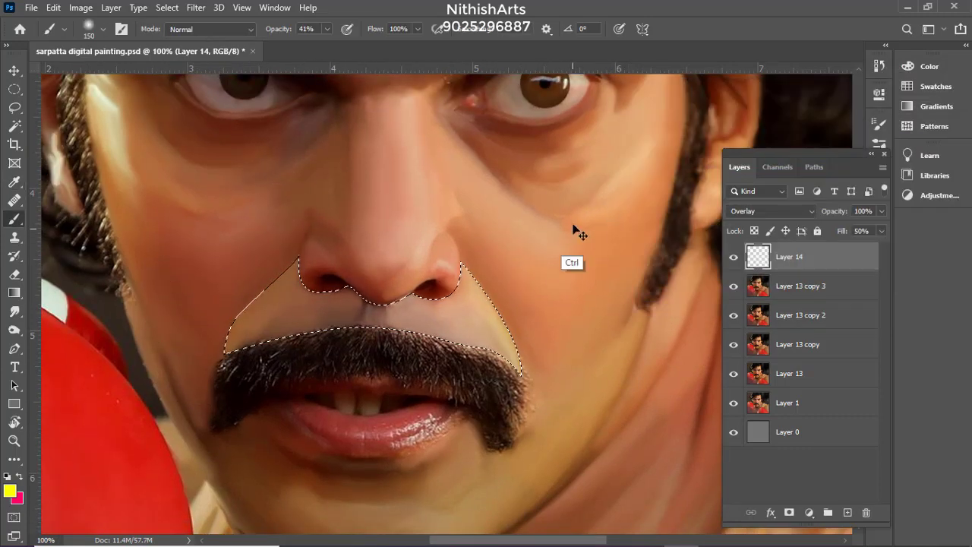
key("ctrl+d")
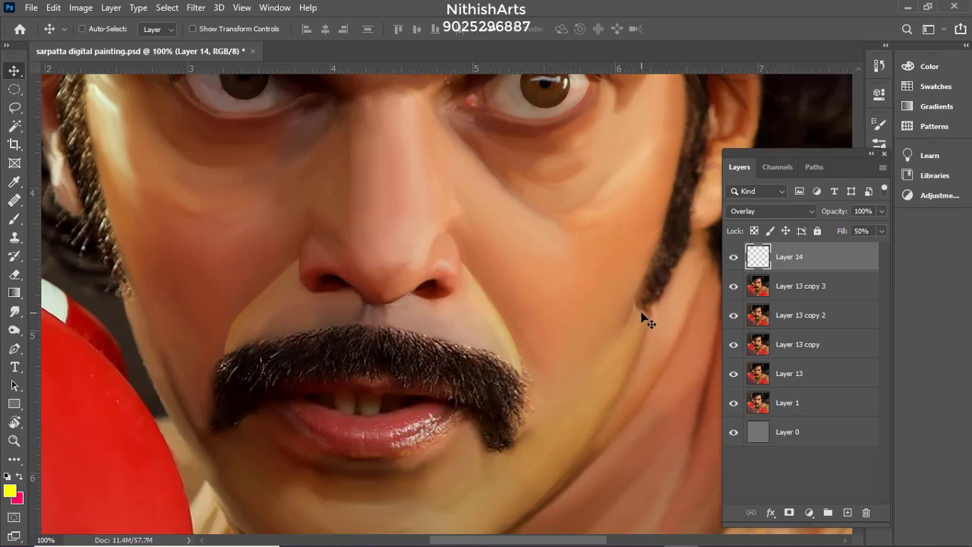
Restore the upper lip selection around the darker cheek fold
scroll(630, 296, "left", 3)
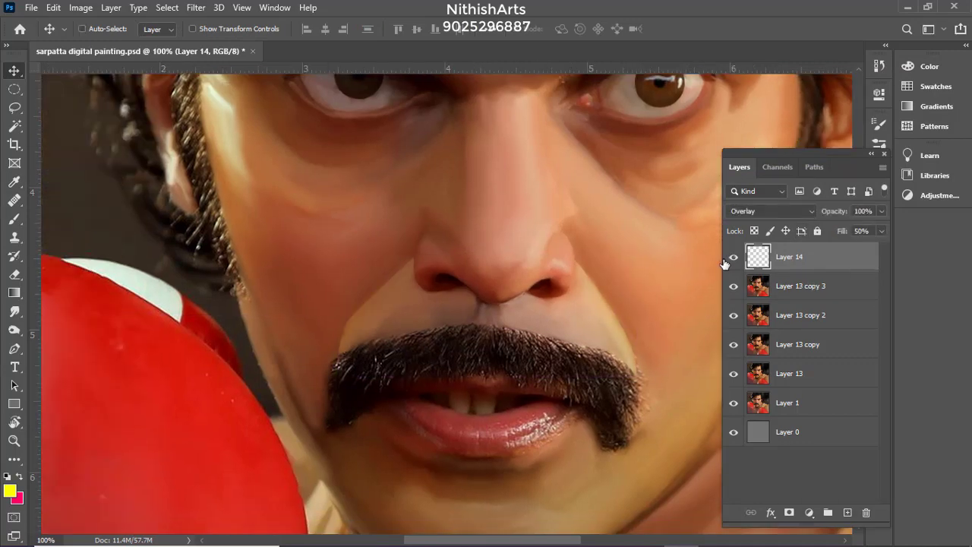
left_click(750, 259, "ctrl")
key("ctrl+plus")
key("ctrl+plus")
key("ctrl+plus")
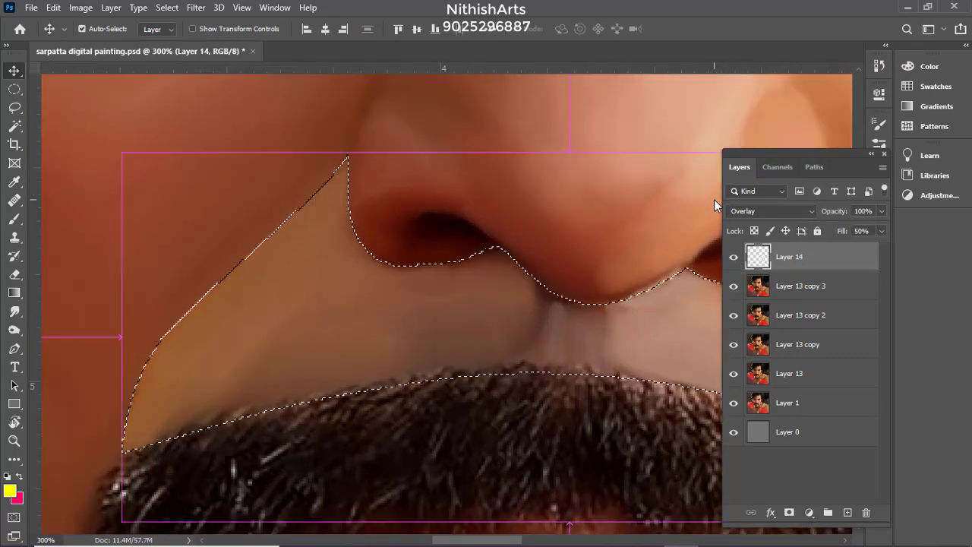
On Layer 13 copy 3, remove the selection and smudge the hard edge of the darker cheek fold into the cheek
left_click(801, 291)
mouse_move(211, 234)
left_mouse_down()
mouse_move(365, 258)
mouse_move(350, 279)
left_mouse_up()
key("ctrl+z")
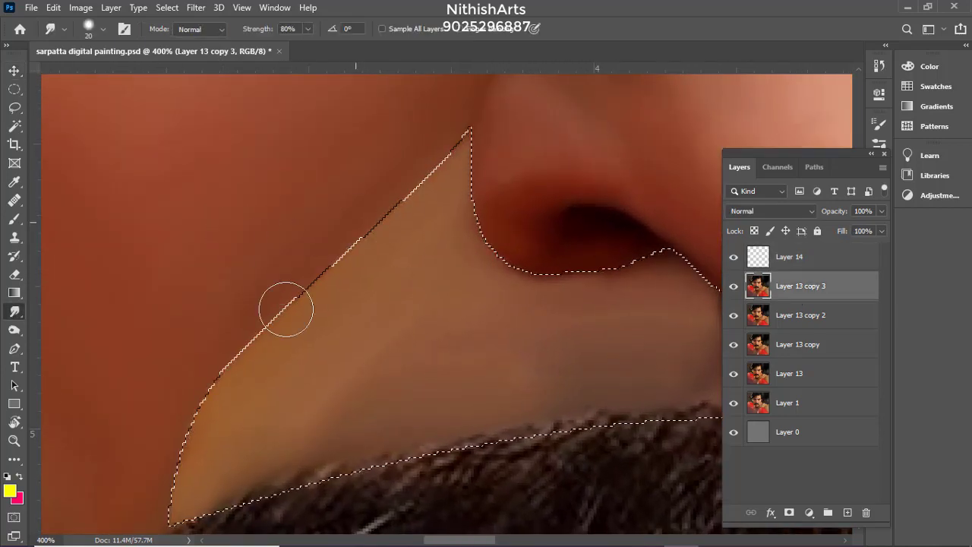
left_click_drag(277, 300, 353, 186)
key("ctrl+d")
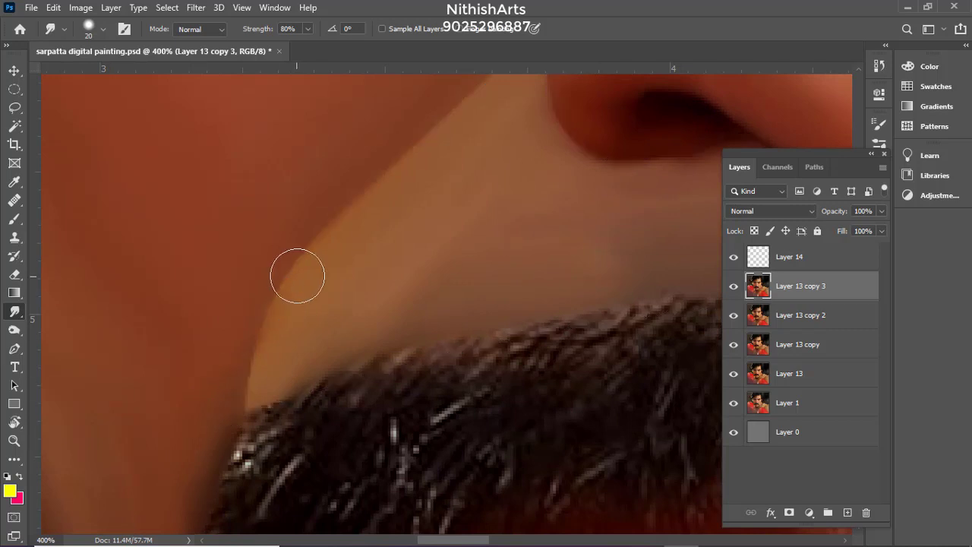
scroll(318, 276, "up", 4)
scroll(375, 261, "right", 2)
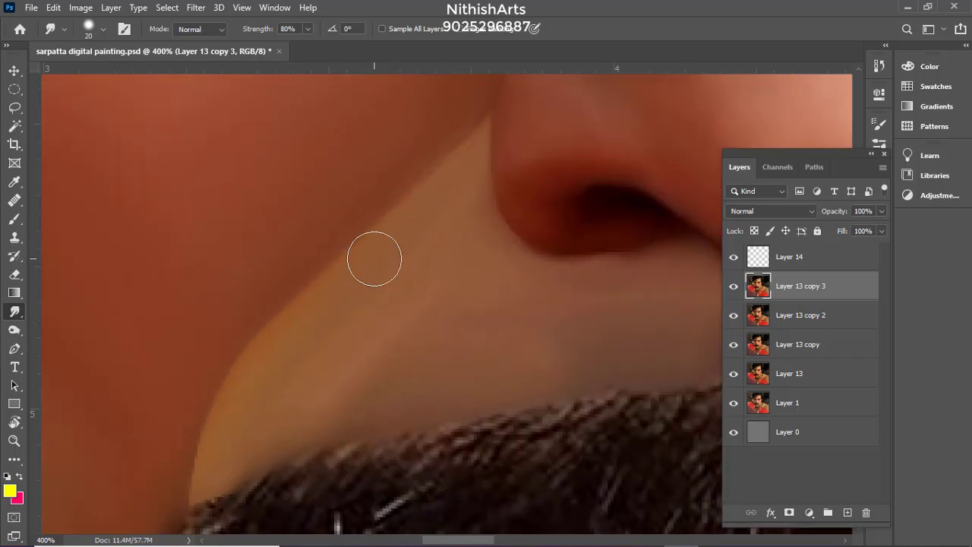
Lower Layer 14's fill to 16% and merge it with Layer 13 copy 3
left_click(805, 262)
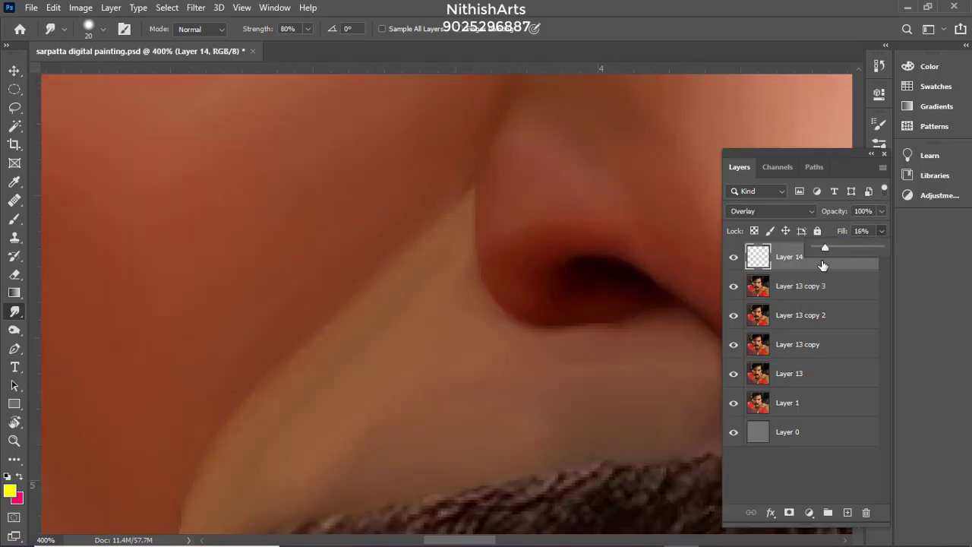
key("ctrl+e")
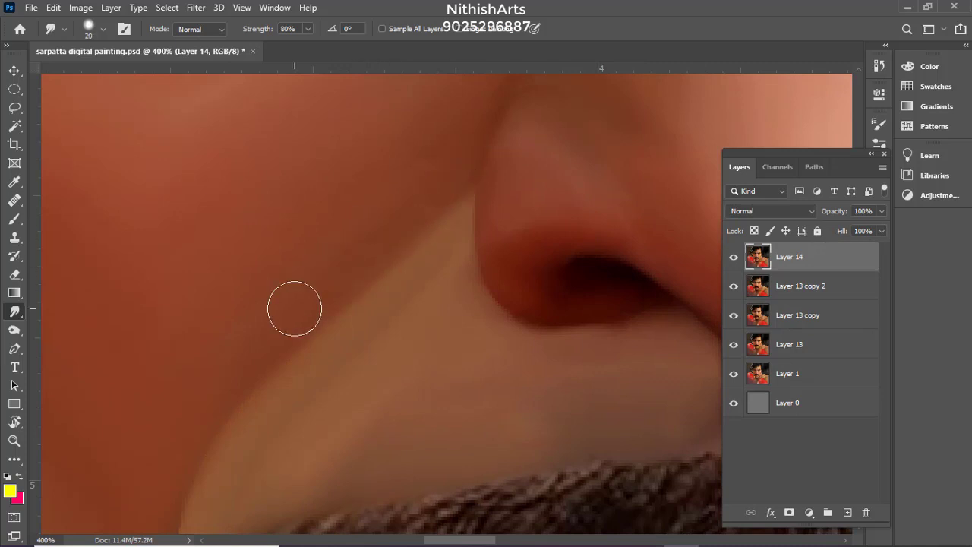
Smudge the cheek fold edges and the skin beside the mustache's lighter end with a 20 px brush
scroll(294, 309, "down", 2)
scroll(306, 289, "left", 2)
scroll(294, 315, "down", 2)
scroll(269, 334, "up", 1)
scroll(270, 334, "right", 2)
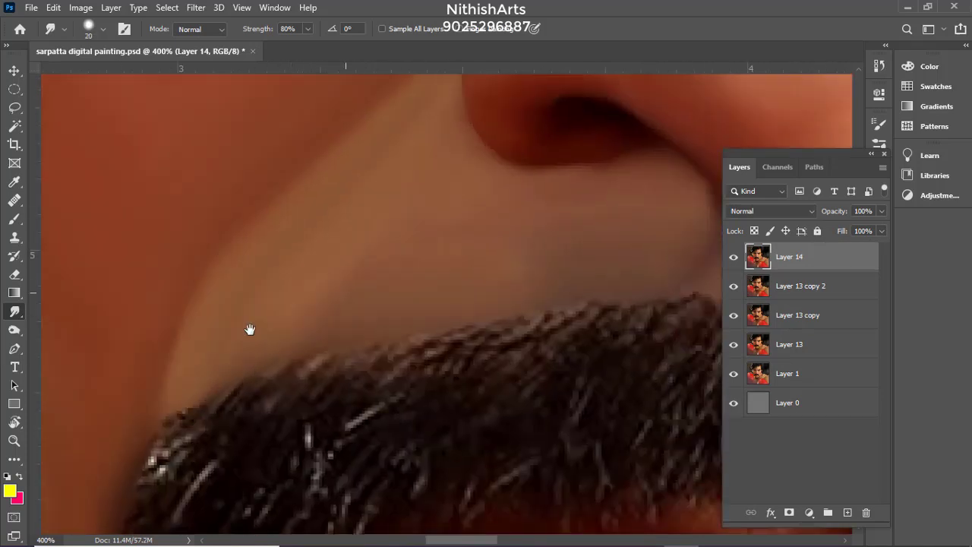
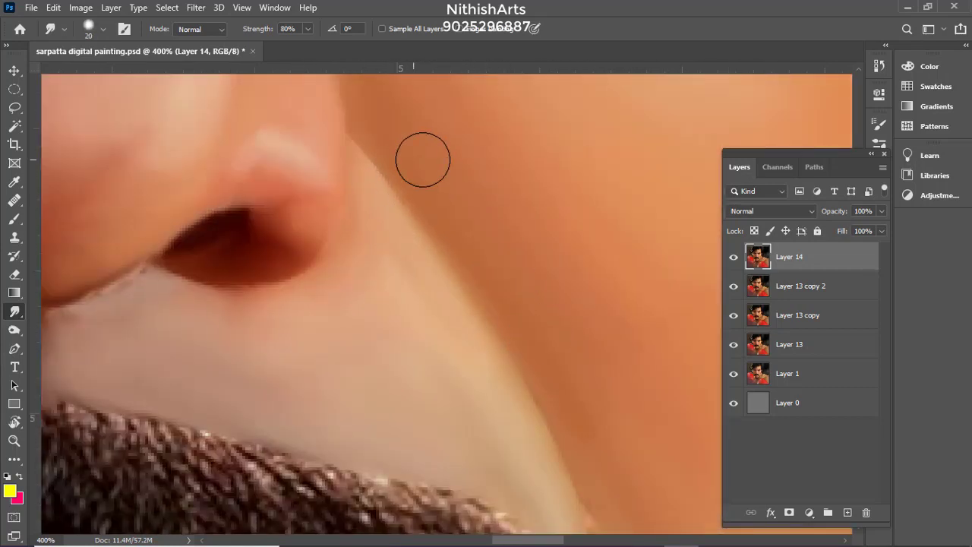
left_click_drag(614, 510, 529, 365)
left_click_drag(514, 415, 502, 348)
left_click_drag(506, 399, 474, 270)
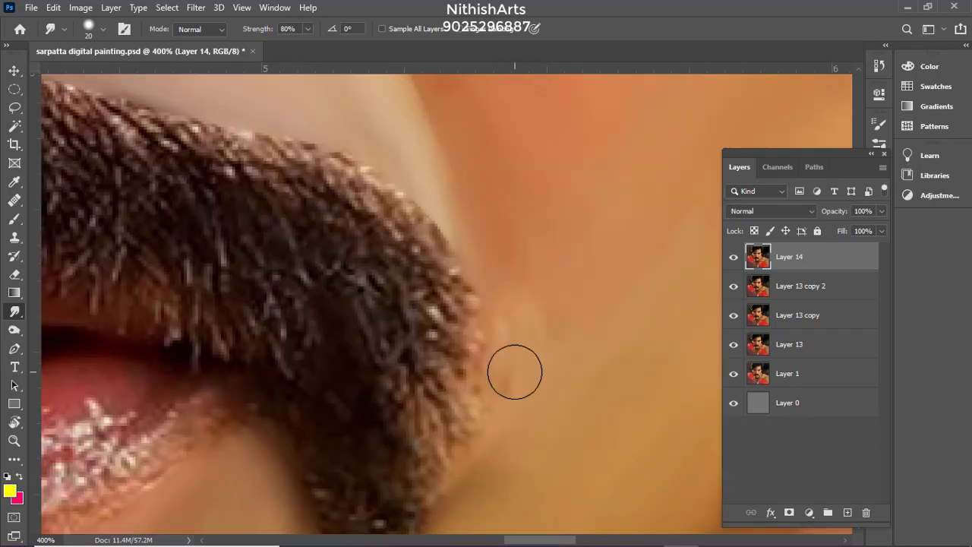
left_click_drag(514, 371, 485, 462)
left_click_drag(518, 347, 503, 447)
Compare the retouched upper lip with the version beneath by toggling the visibility of Layer 14
scroll(432, 199, "down", 8)
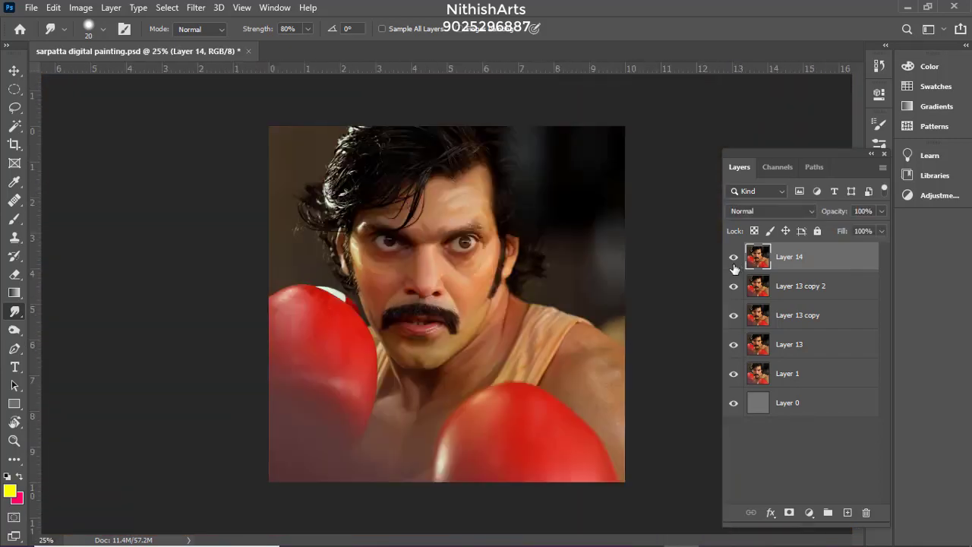
key("ctrl+plus")
key("ctrl+plus")
key("ctrl+plus")
key("ctrl+plus")
key("ctrl+plus")
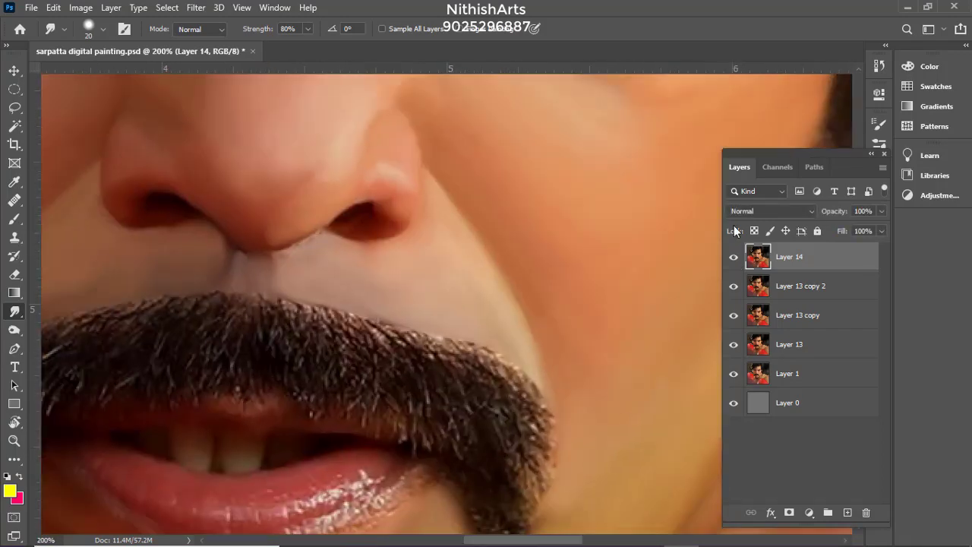
left_click_drag(456, 243, 630, 292)
left_click(734, 262)
left_click(733, 262)
key("ctrl+plus")
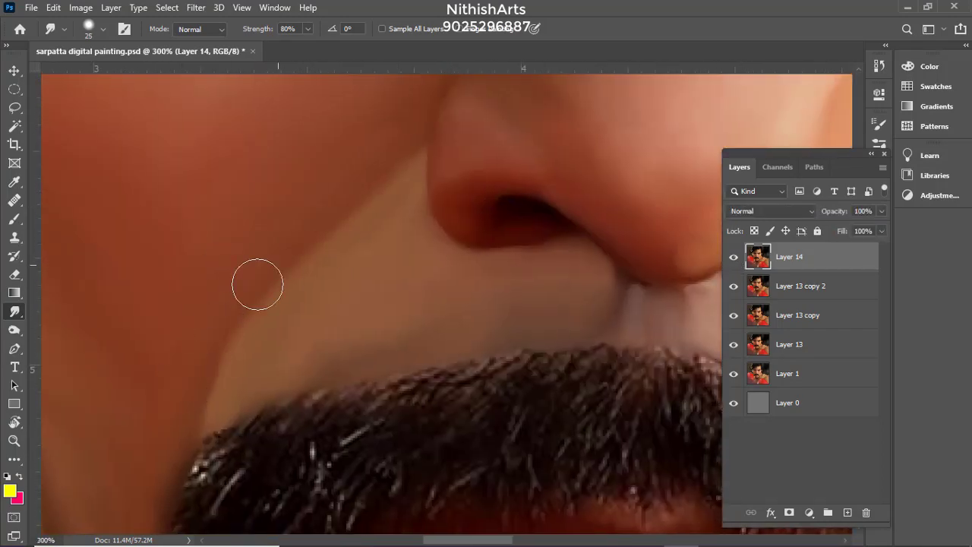
key("bracketright")
left_click(734, 257)
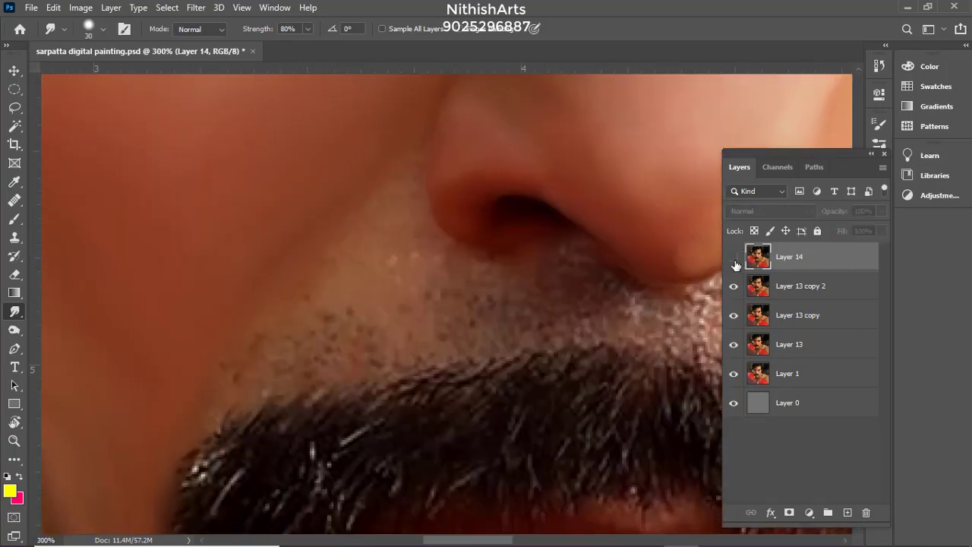
left_click(733, 258)
Duplicate Layer 14 and smudge the darker corner of the lower lip with a 10 px brush at 70% strength
left_click_drag(627, 306, 475, 108)
key("ctrl+j")
left_click_drag(417, 390, 491, 269)
key("ctrl+plus")
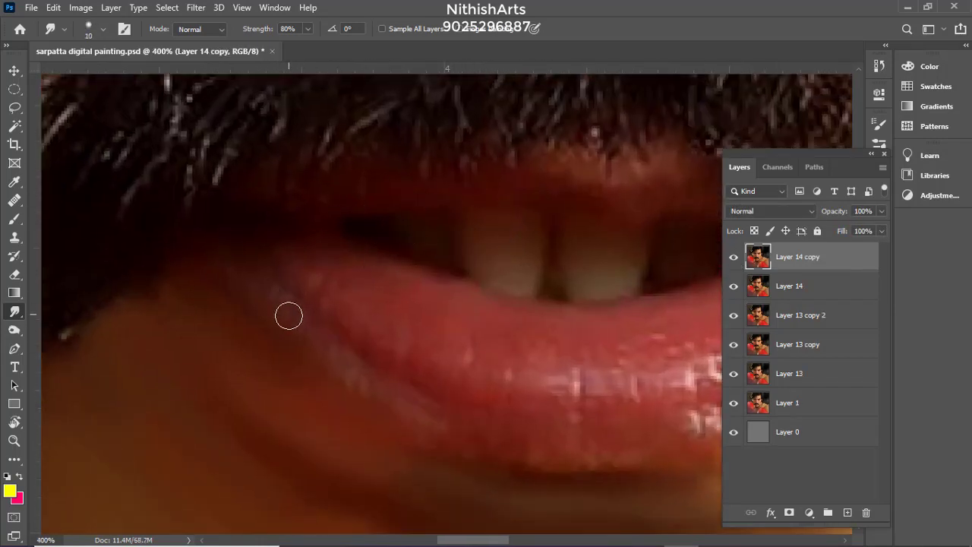
key("bracketleft")
key("7")
left_click_drag(351, 330, 299, 283)
left_click_drag(380, 369, 197, 224)
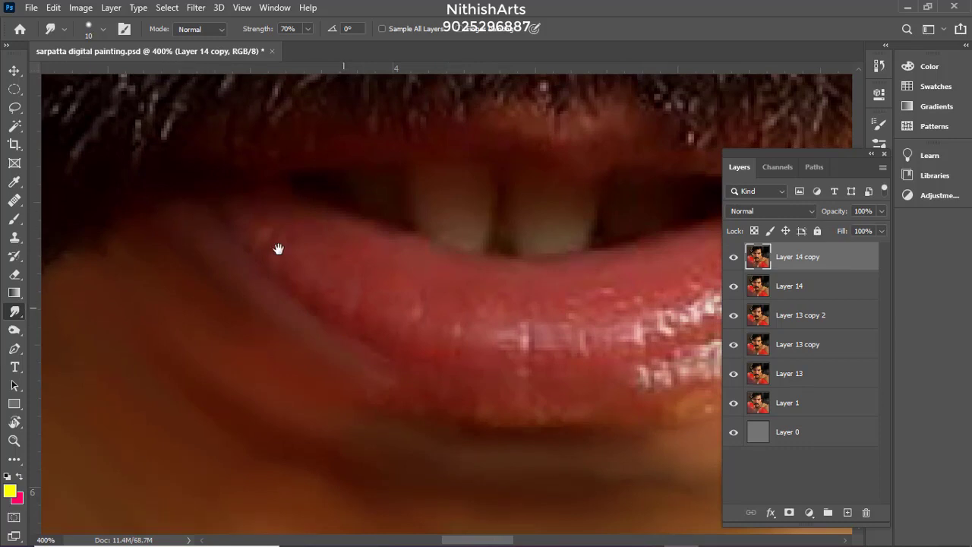
Smudge the lower lip's bottom edge from its middle up to the lighter mouth corner with a 10 px brush
scroll(278, 249, "down", 2)
scroll(288, 281, "right", 2)
key("bracketleft")
left_click_drag(594, 257, 475, 265)
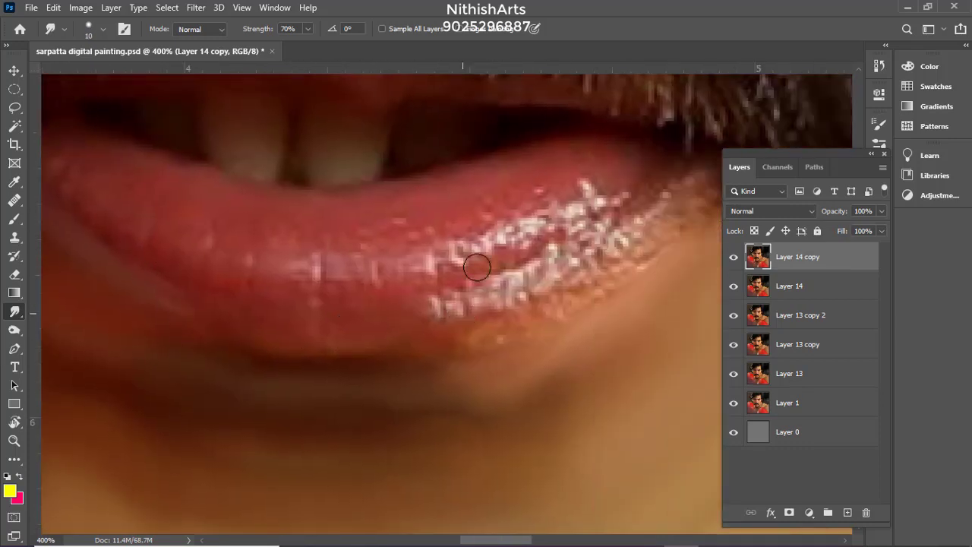
left_click_drag(494, 330, 375, 349)
left_click_drag(558, 303, 460, 338)
left_click_drag(607, 246, 502, 282)
mouse_move(509, 287)
left_mouse_down()
mouse_move(549, 258)
mouse_move(472, 336)
mouse_move(616, 244)
left_mouse_up()
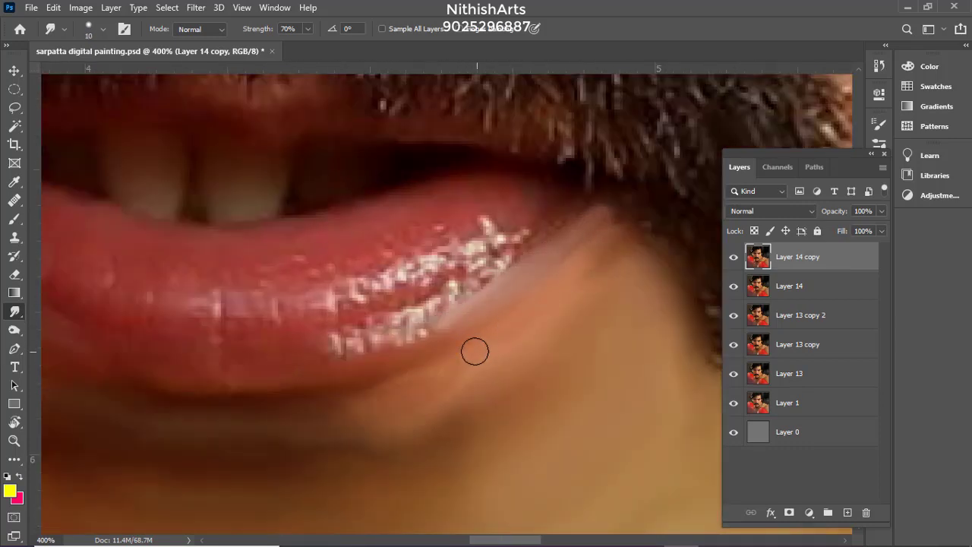
Blend the skin under the lighter lip edge and smear the lowest highlight specks, reducing the brush to 7 px
key("bracketright")
left_click_drag(438, 380, 572, 274)
key("bracketleft")
key("bracketleft")
left_click_drag(417, 344, 559, 224)
key("bracketleft")
key("bracketleft")
left_click_drag(320, 353, 408, 344)
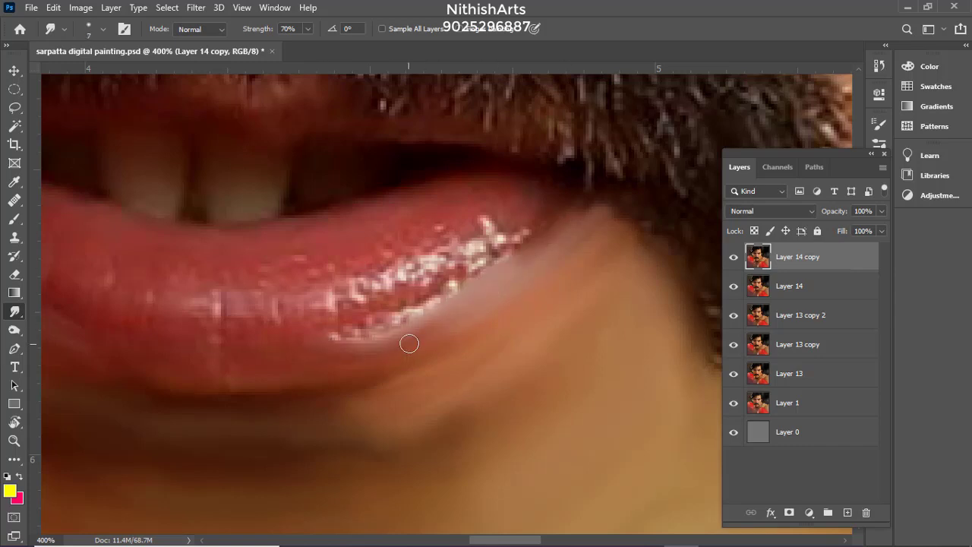
Smudge the lowest highlight of the lower lip toward the lighter mouth corner, enlarging the brush to 9 and 10 px
key("bracketright")
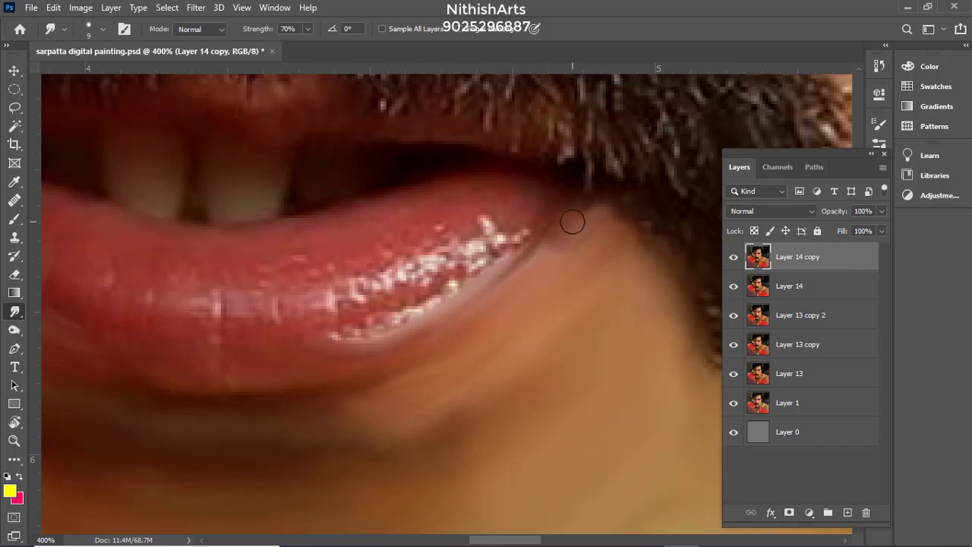
mouse_move(366, 312)
left_mouse_down()
mouse_move(433, 284)
mouse_move(389, 316)
left_mouse_up()
left_click_drag(372, 293, 423, 318)
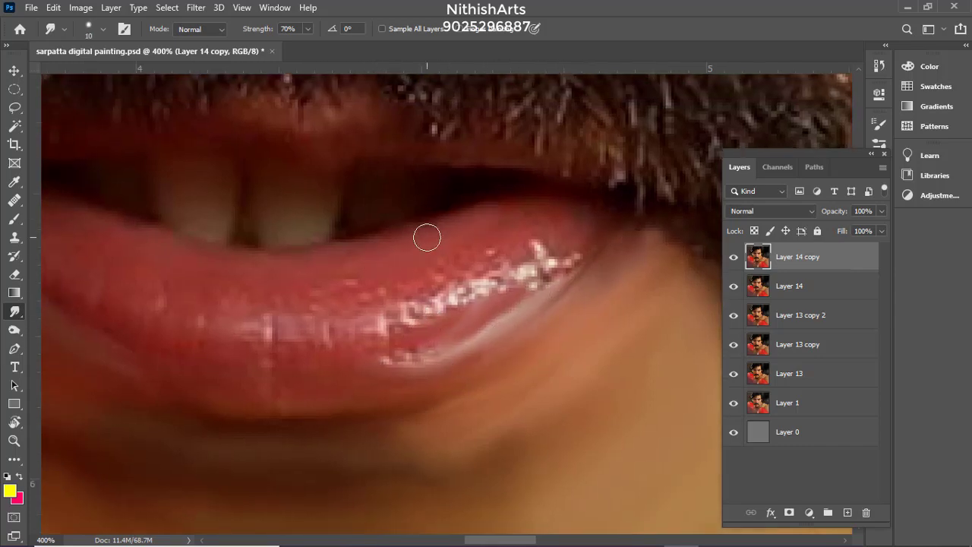
left_click_drag(510, 225, 587, 226)
Smooth the darker half and middle of the lower lip, reducing the smudge brush to 9 and 8 px
left_click_drag(293, 381, 439, 337)
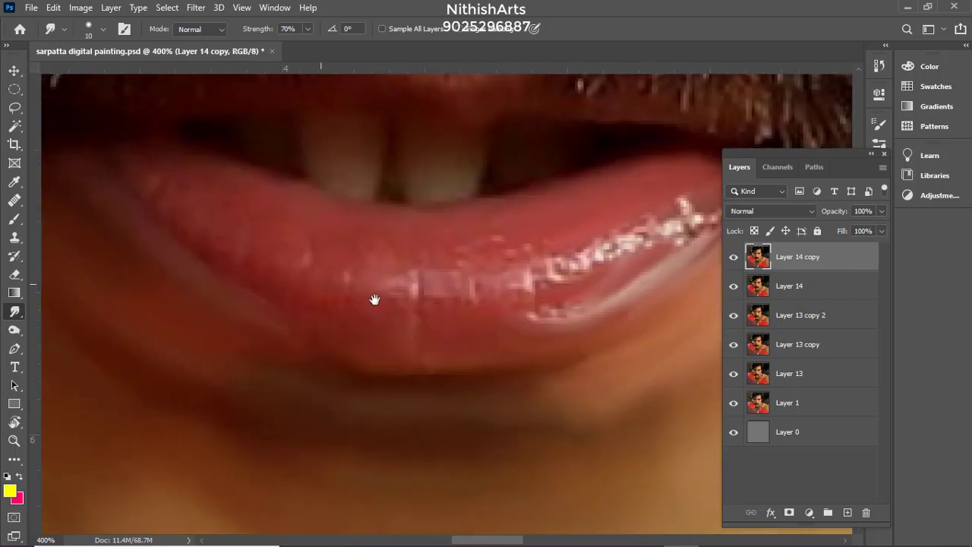
left_click_drag(374, 299, 443, 314)
key("bracketleft")
key("bracketleft")
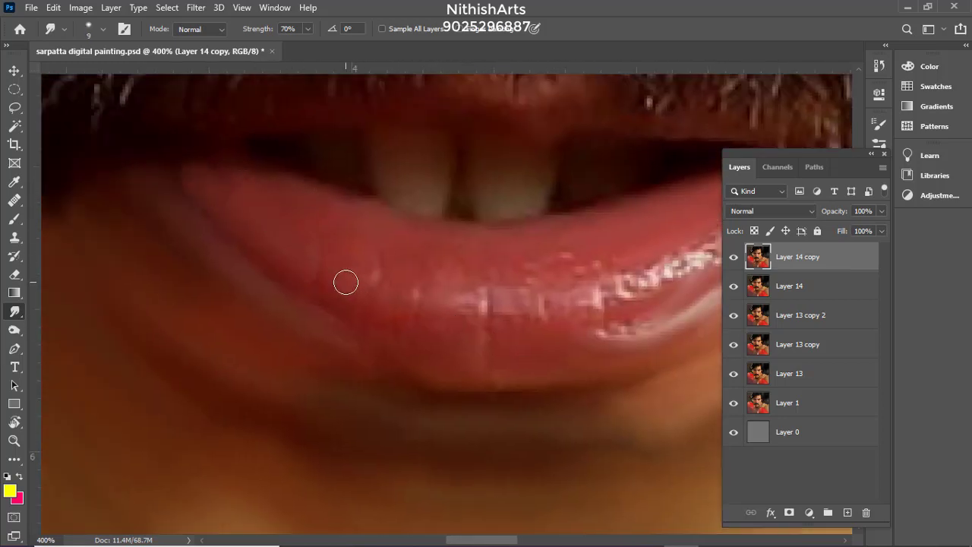
left_click_drag(518, 306, 423, 286)
key("bracketleft")
key("bracketleft")
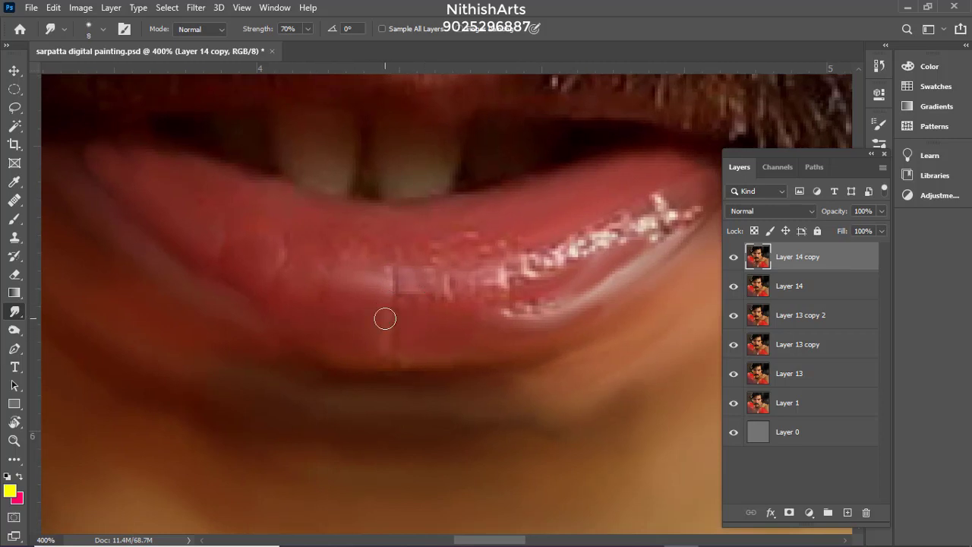
Smear the bright specks on the lower lip's lighter half and centre into soft streaks with 15 and 10 px brushes
mouse_move(503, 321)
left_mouse_down()
mouse_move(506, 329)
mouse_move(589, 287)
left_mouse_up()
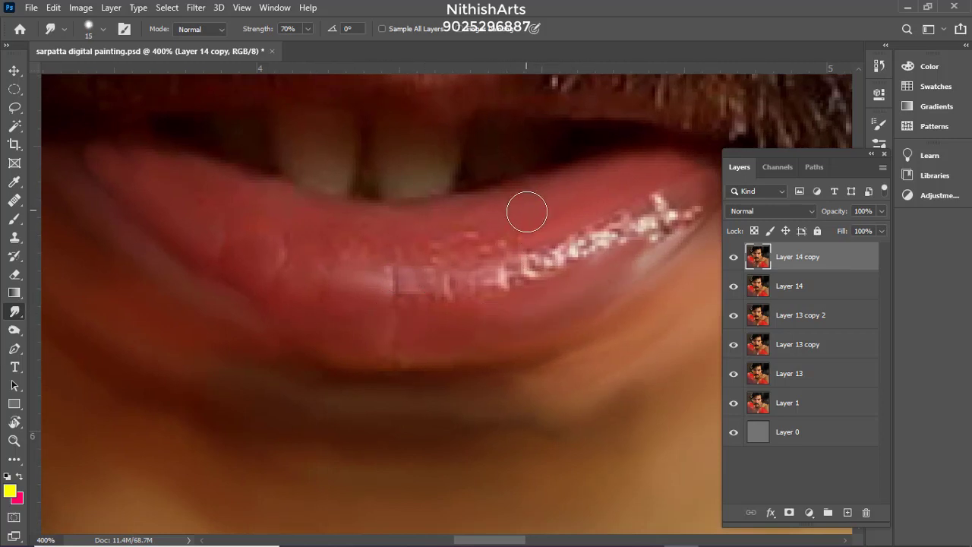
mouse_move(526, 211)
left_mouse_down()
mouse_move(546, 246)
mouse_move(673, 202)
left_mouse_up()
key("bracketleft")
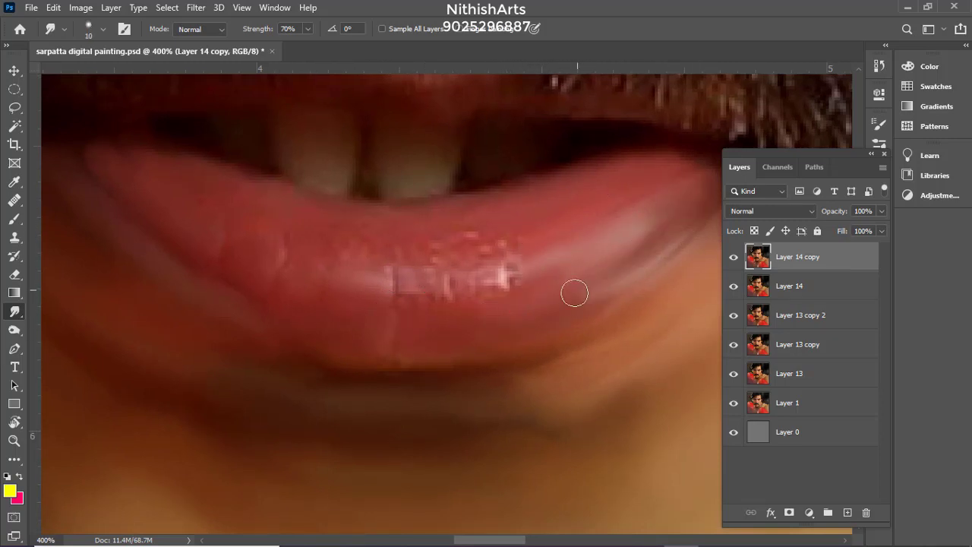
key("bracketright")
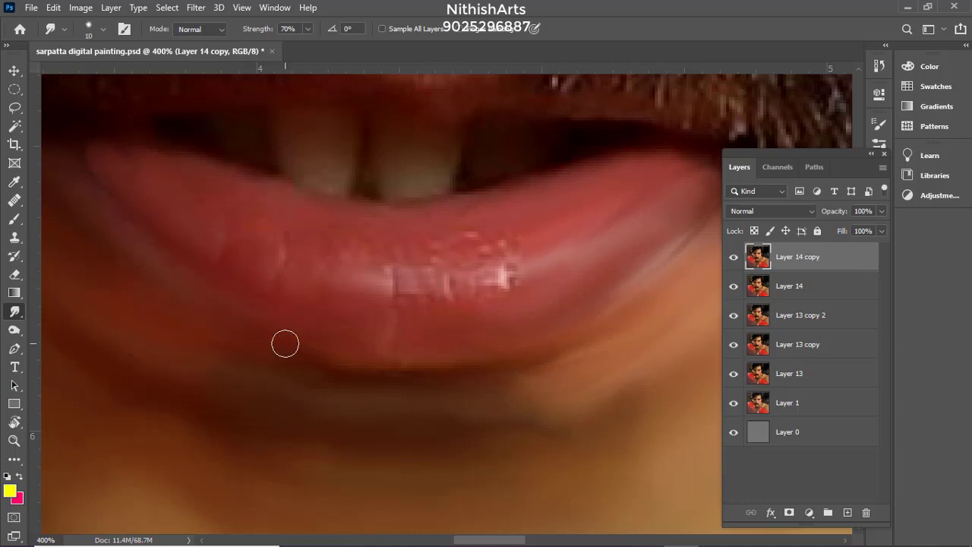
mouse_move(257, 263)
left_mouse_down()
mouse_move(416, 282)
mouse_move(454, 256)
left_mouse_up()
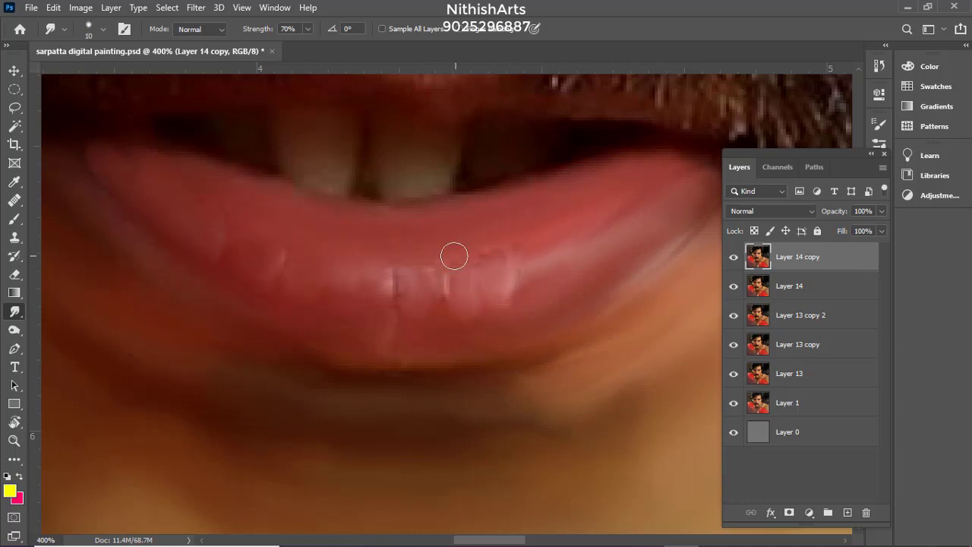
Blend the lower lip's outer edge near the lighter mouth corner with a 9 px brush
left_click_drag(569, 330, 648, 288)
mouse_move(661, 280)
left_mouse_down()
mouse_move(567, 324)
mouse_move(652, 252)
left_mouse_up()
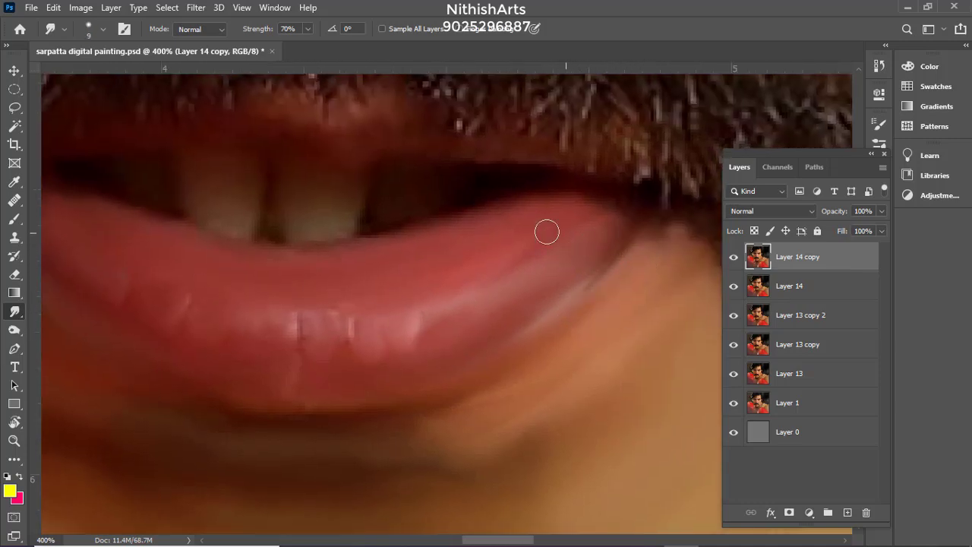
mouse_move(540, 305)
left_mouse_down()
mouse_move(626, 236)
mouse_move(531, 319)
left_mouse_up()
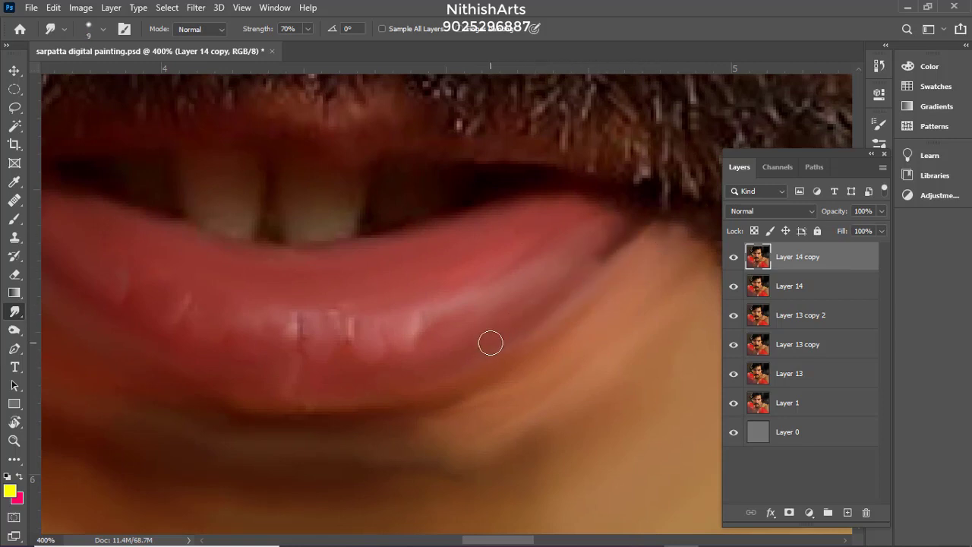
left_click_drag(497, 284, 640, 337)
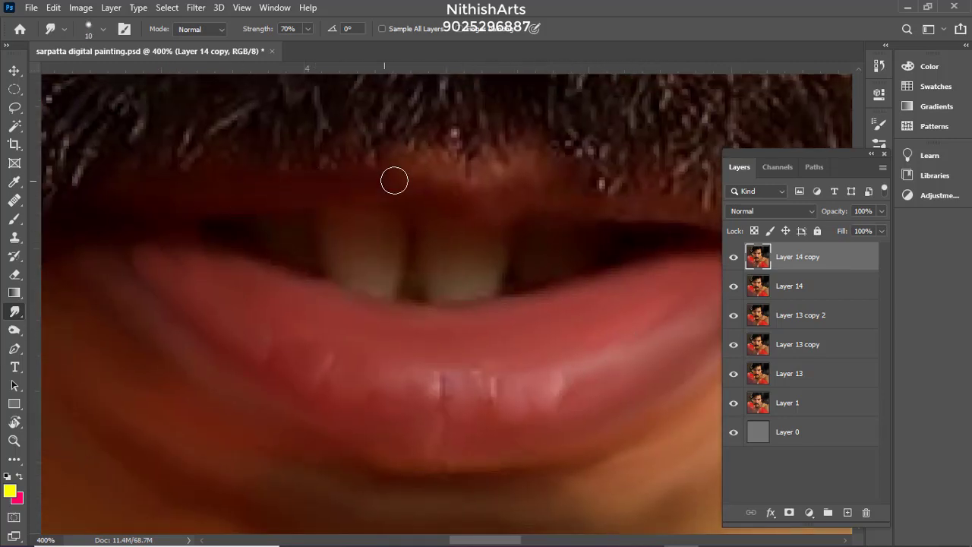
Smudge the upper lip, the dark mouth opening and the two front teeth smooth with 10 and 15 px brushes
scroll(584, 192, "down", 1)
scroll(583, 191, "right", 2)
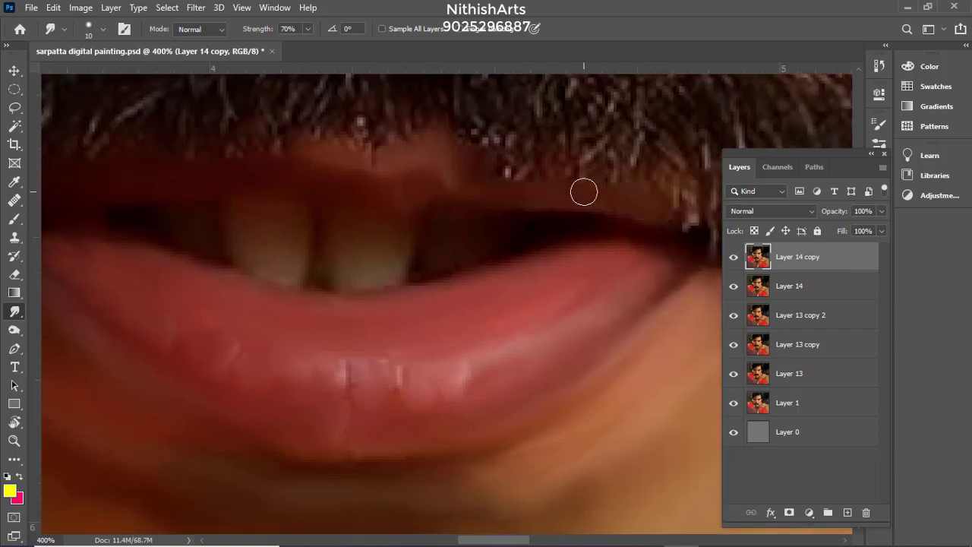
left_click_drag(346, 242, 387, 272)
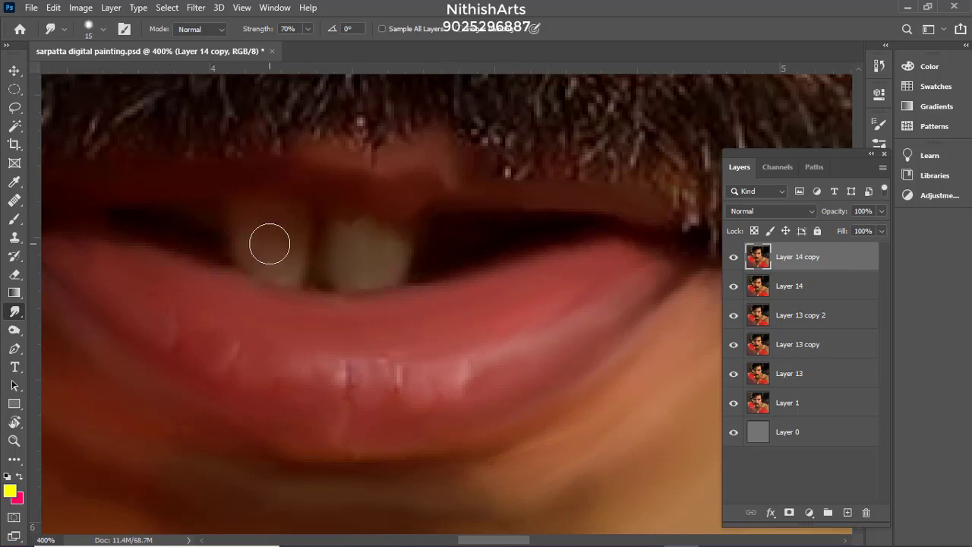
key("bracketleft")
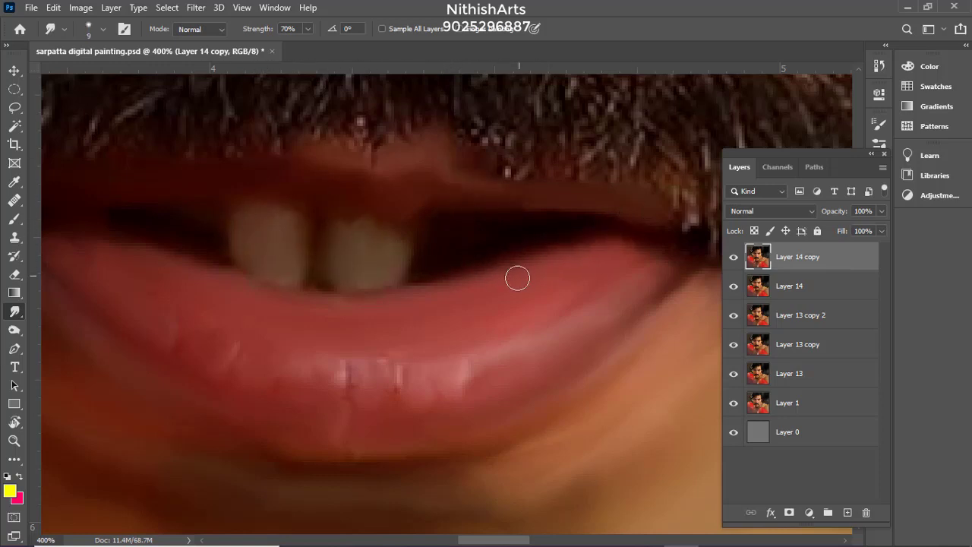
Smudge the lower lip's highlight band and darker corner edge at 80% strength, using 8 to 15 px brushes
left_click_drag(466, 308, 535, 281)
left_click_drag(386, 344, 303, 340)
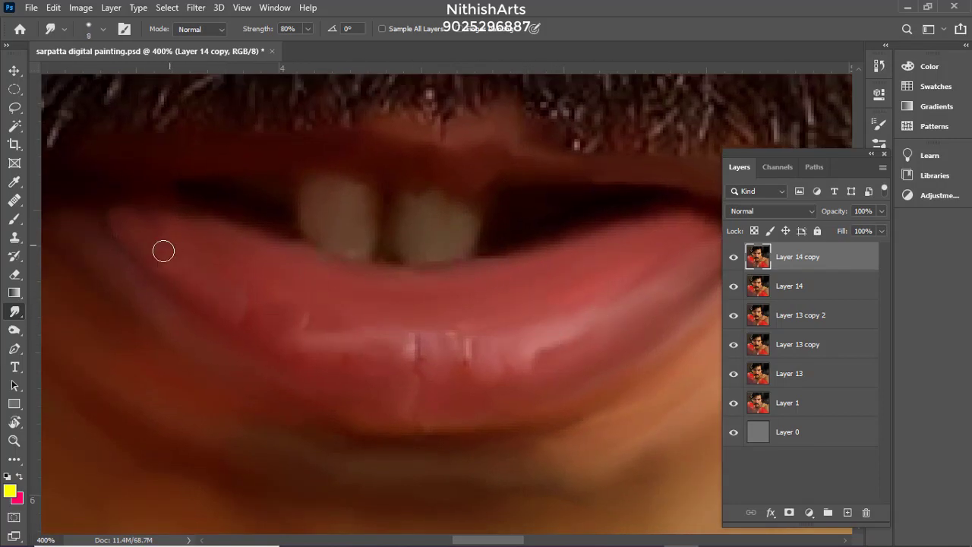
left_click_drag(556, 351, 481, 252)
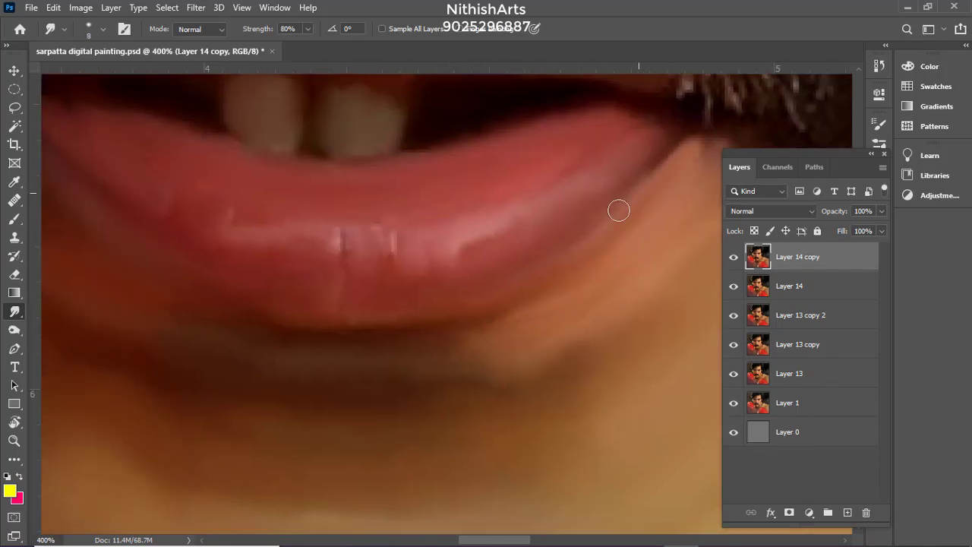
scroll(379, 281, "up", 2)
scroll(379, 281, "left", 4)
key("bracketright")
key("bracketright")
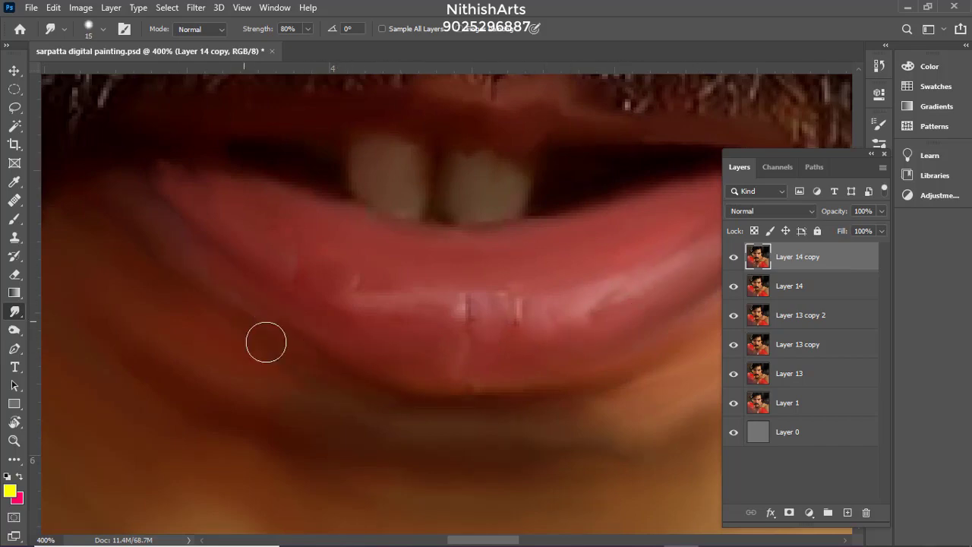
View the whole portrait and compare the smudged mouth with the version beneath by toggling the visibility of Layer 14 copy
key("ctrl+minus")
key("ctrl+minus")
key("ctrl+minus")
key("ctrl+minus")
key("ctrl+minus")
key("ctrl+minus")
key("ctrl+minus")
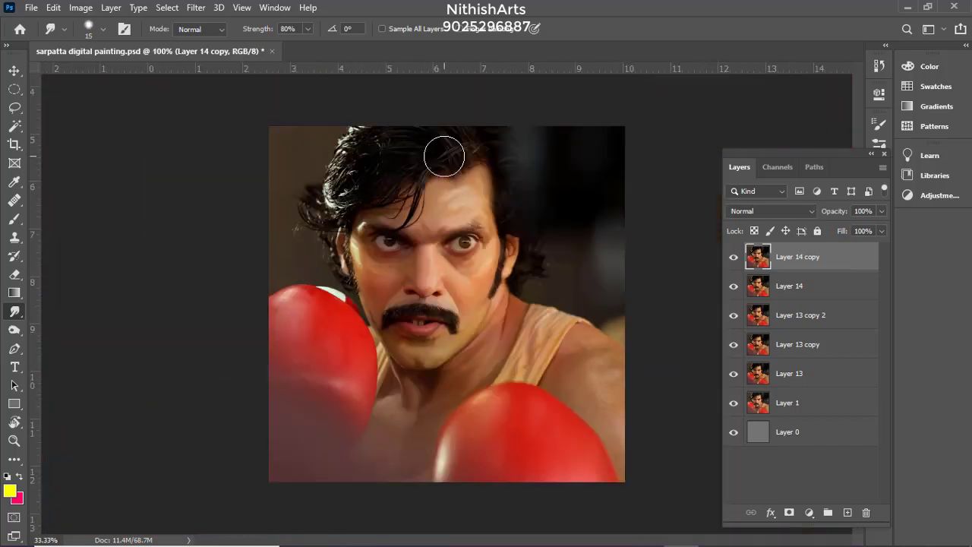
key("ctrl+plus")
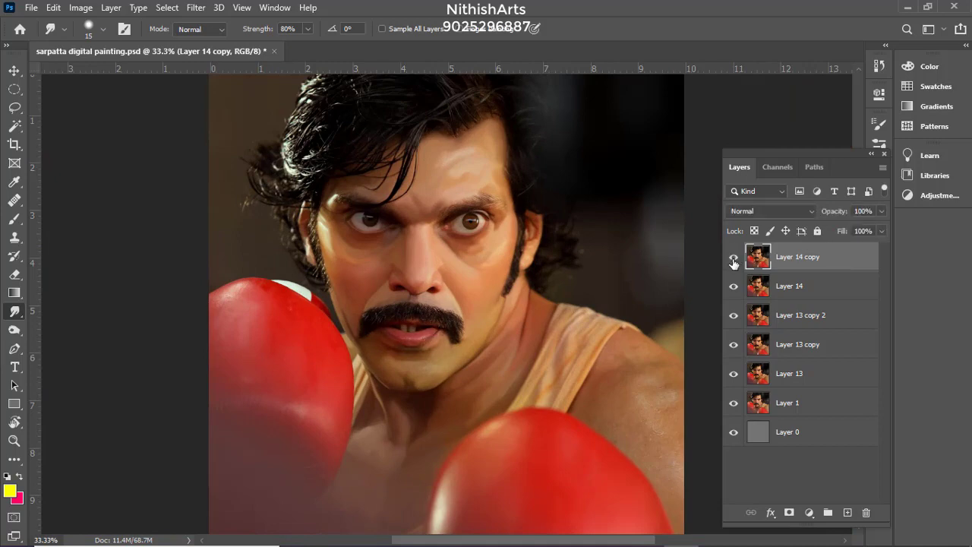
left_click(728, 263)
Darken the upper ends of the front teeth by smudging the lip shadow into them with a 10 px brush
key("ctrl+plus")
key("ctrl+plus")
key("ctrl+plus")
key("ctrl+plus")
key("ctrl+plus")
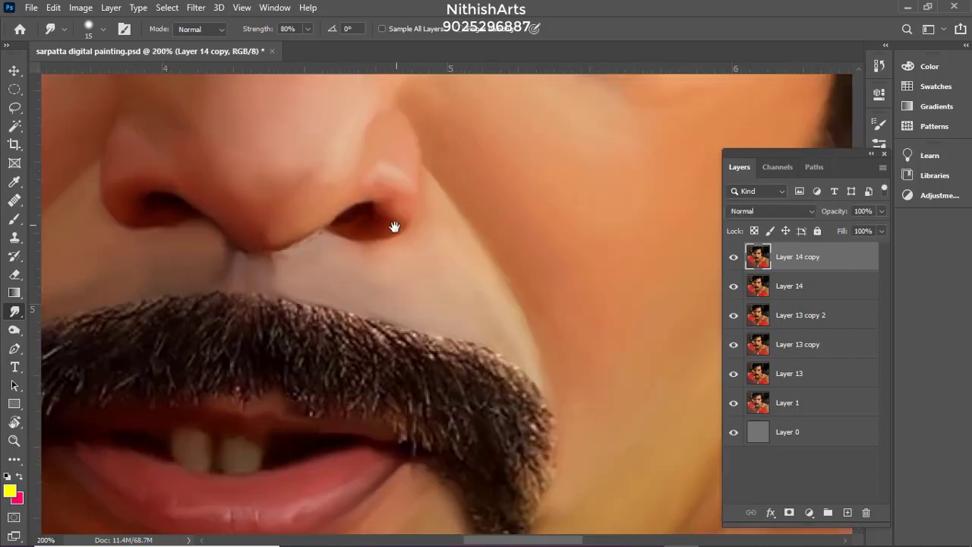
left_click_drag(395, 225, 440, 211)
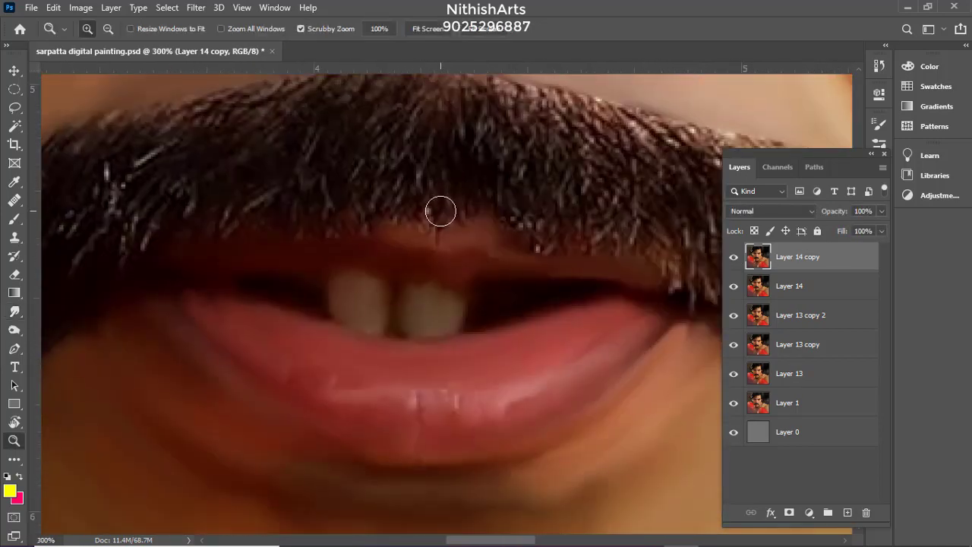
key("Delete")
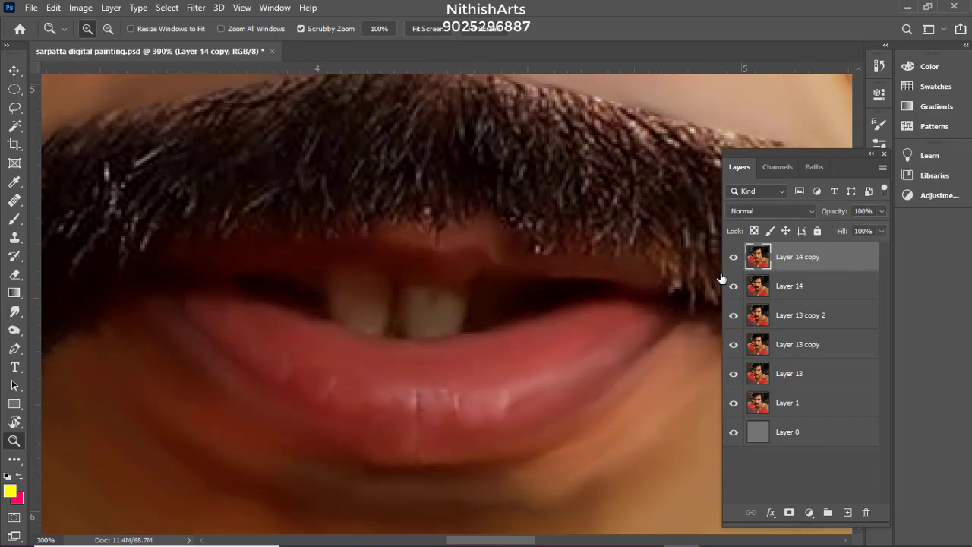
left_click(14, 312)
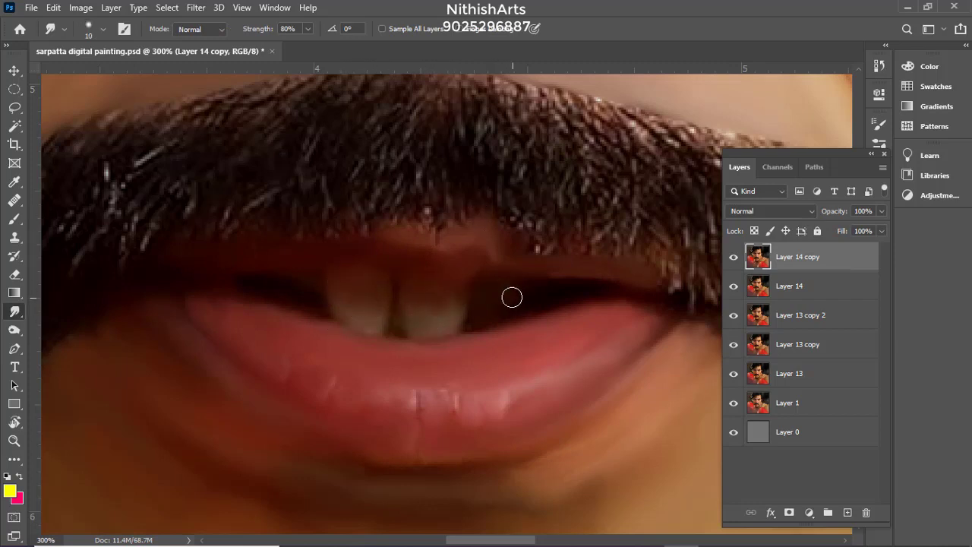
Compare the reworked teeth and lips with the layer beneath by toggling the visibility of Layer 14 copy
left_click(734, 259)
left_click(733, 259)
left_click(735, 259)
left_click(735, 259)
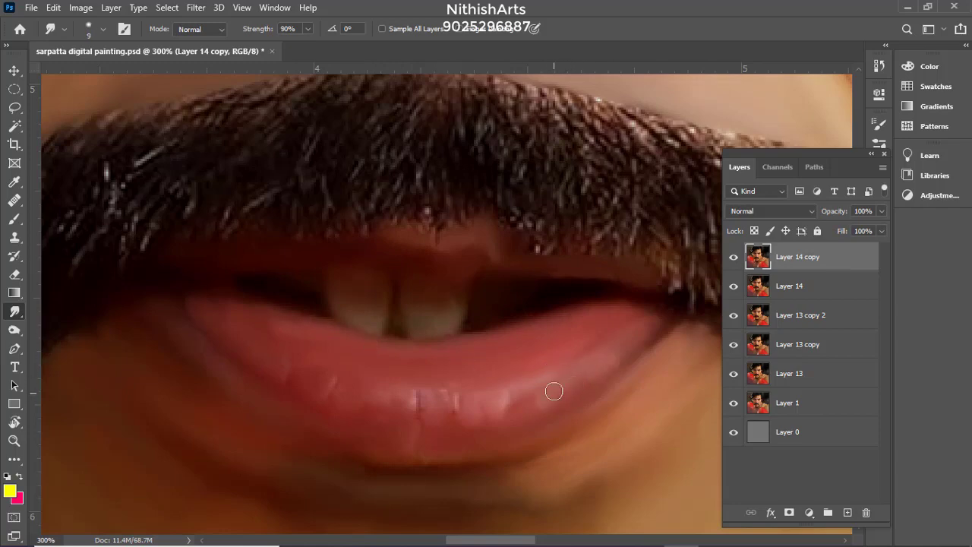
Smudge the lower lip's highlight toward the lighter corner with a 9 px brush at 90% strength
left_click_drag(506, 396, 619, 351)
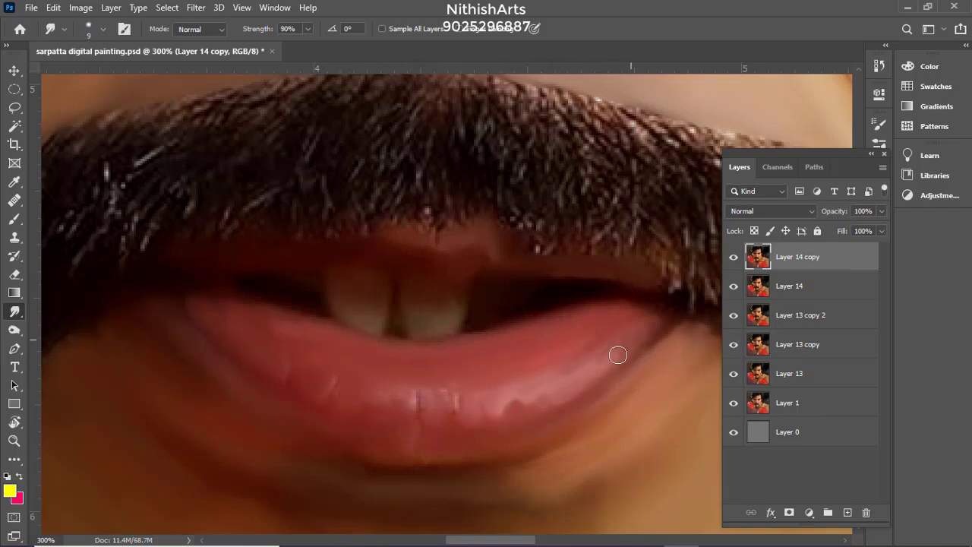
key("ctrl")
key("ctrl+0")
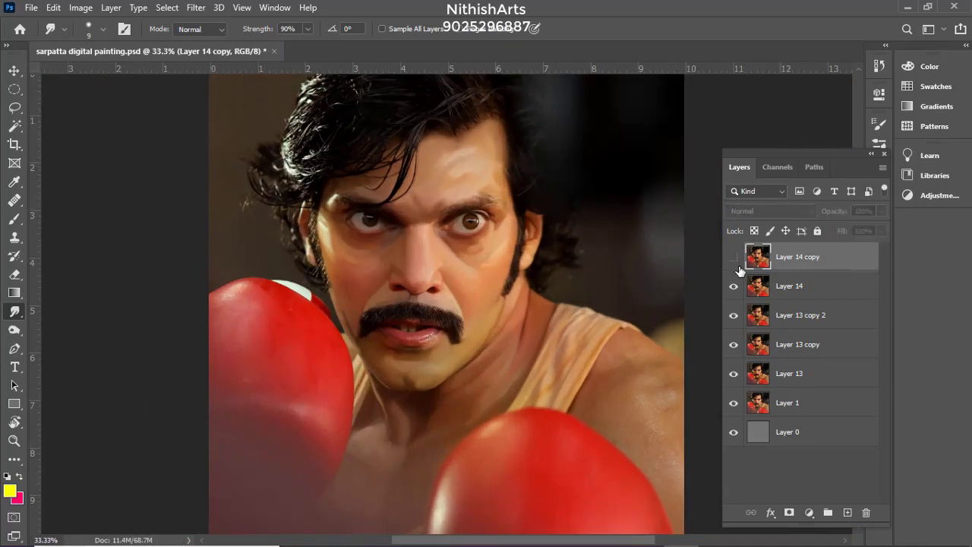
Duplicate Layer 14 copy and save the document
key("ctrl+j")
key("ctrl+s")
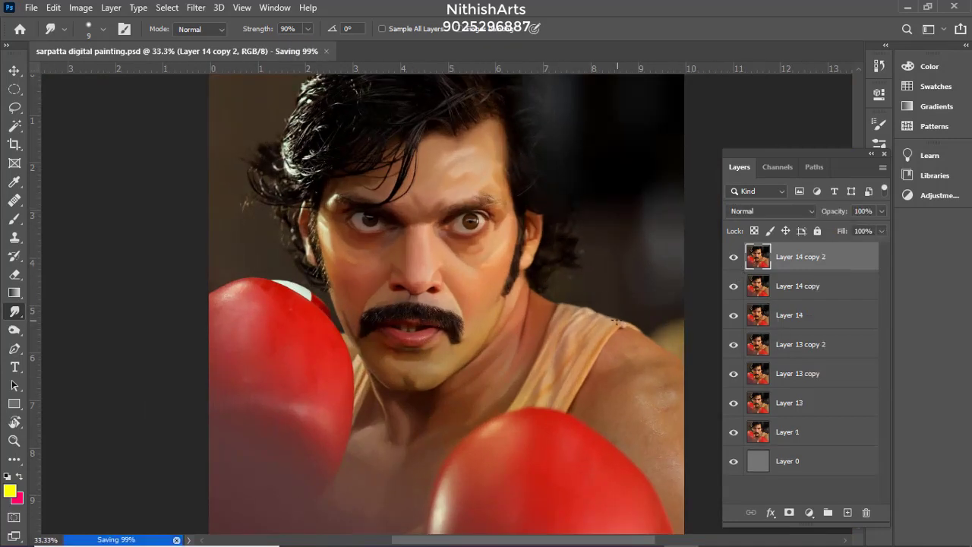
Smudge the arm skin beside the lower glove near the image border at 70% strength, enlarging the brush to 35 and 45 px
left_click_drag(557, 341, 490, 292)
key("ctrl+plus")
key("ctrl+plus")
key("ctrl+plus")
key("ctrl+plus")
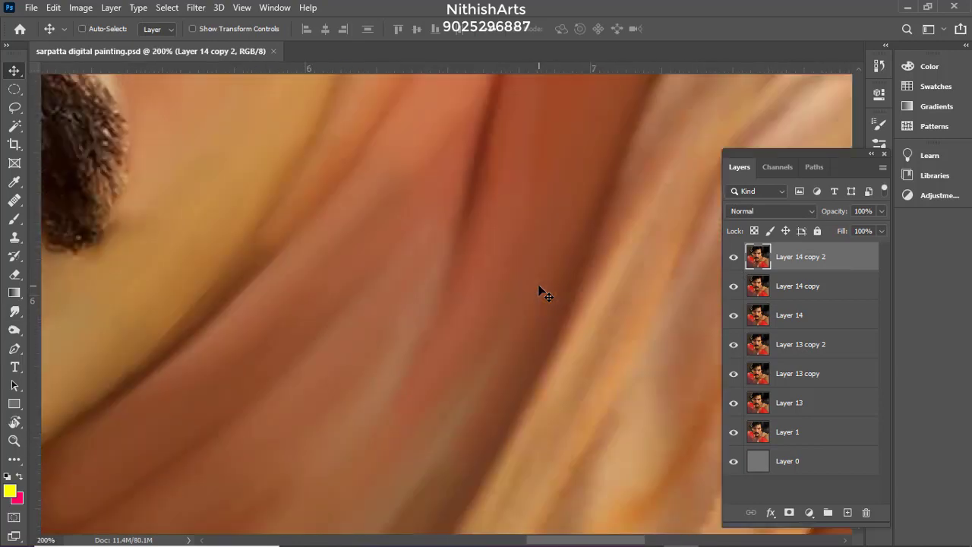
mouse_move(672, 337)
left_mouse_down()
mouse_move(539, 268)
mouse_move(501, 225)
left_mouse_up()
key("r")
key("r")
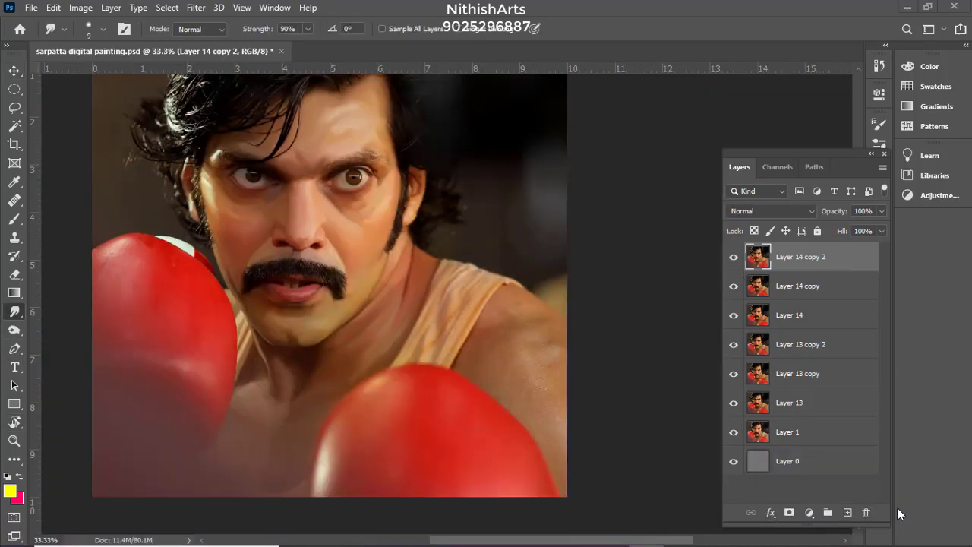
key("ctrl+plus")
key("ctrl+plus")
key("ctrl+plus")
key("ctrl+plus")
left_click_drag(606, 294, 351, 227)
left_click_drag(449, 501, 414, 226)
left_click_drag(683, 456, 434, 266)
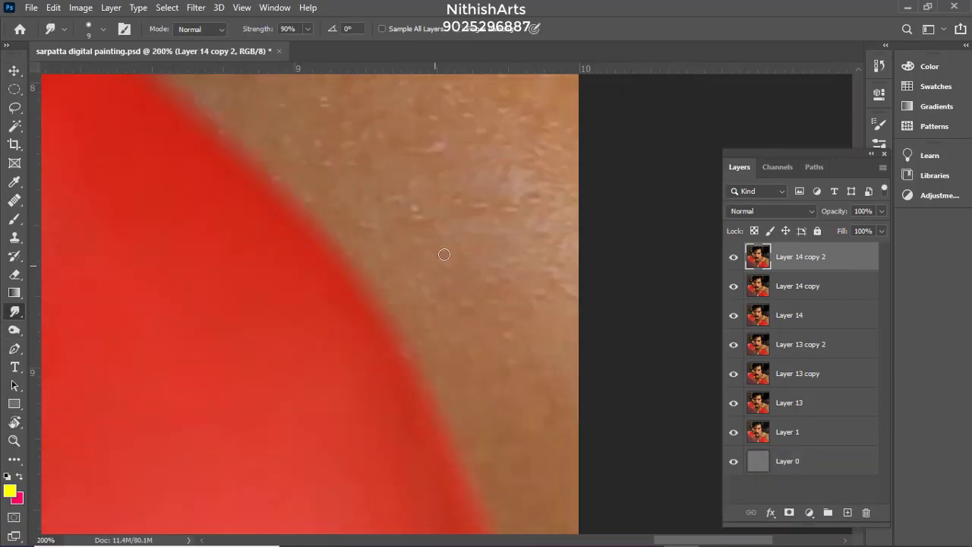
scroll(431, 313, "down", 2)
key("7")
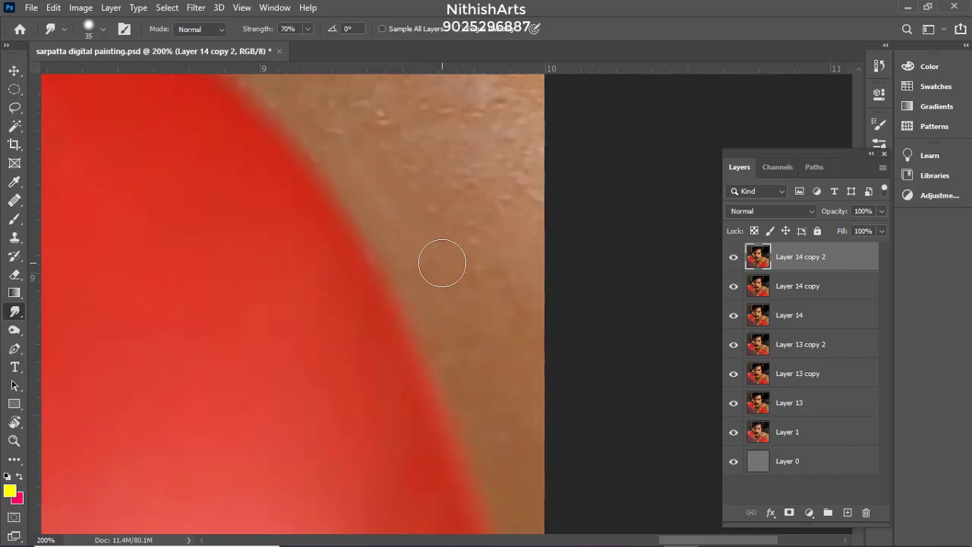
key("bracketright")
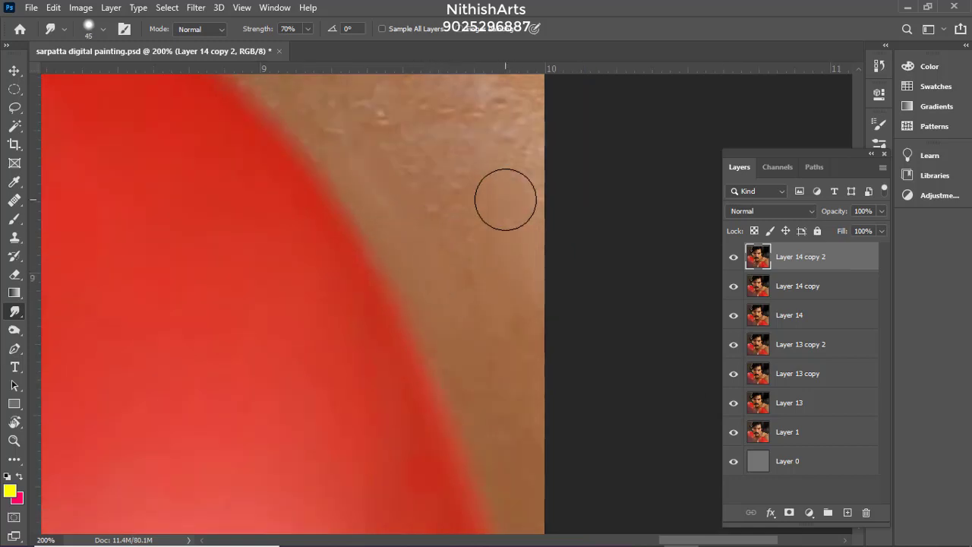
Smudge the arm skin along the glove's upper edge with a 45 px brush at 70% strength and save the document
left_click_drag(436, 274, 401, 159)
left_click_drag(323, 85, 447, 336)
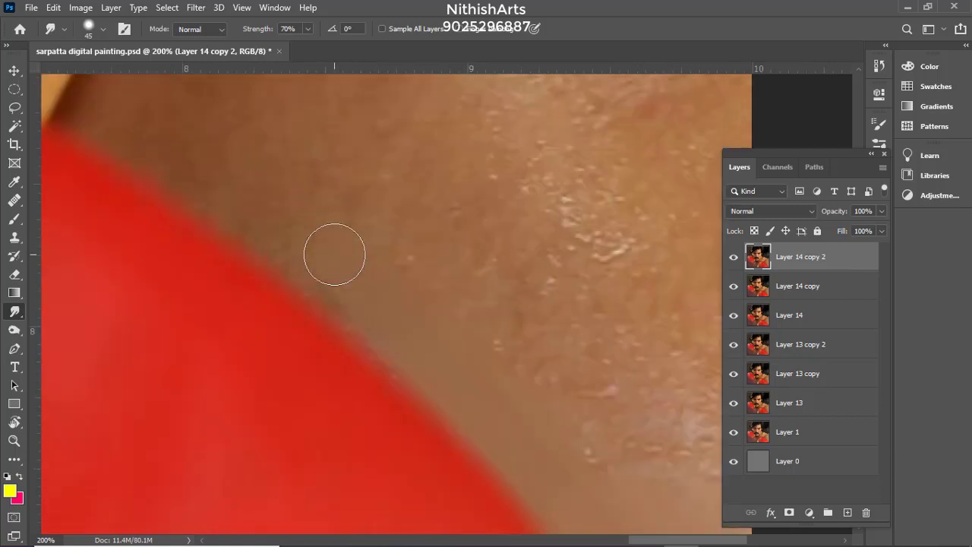
key("ctrl+s")
left_click_drag(403, 179, 476, 257)
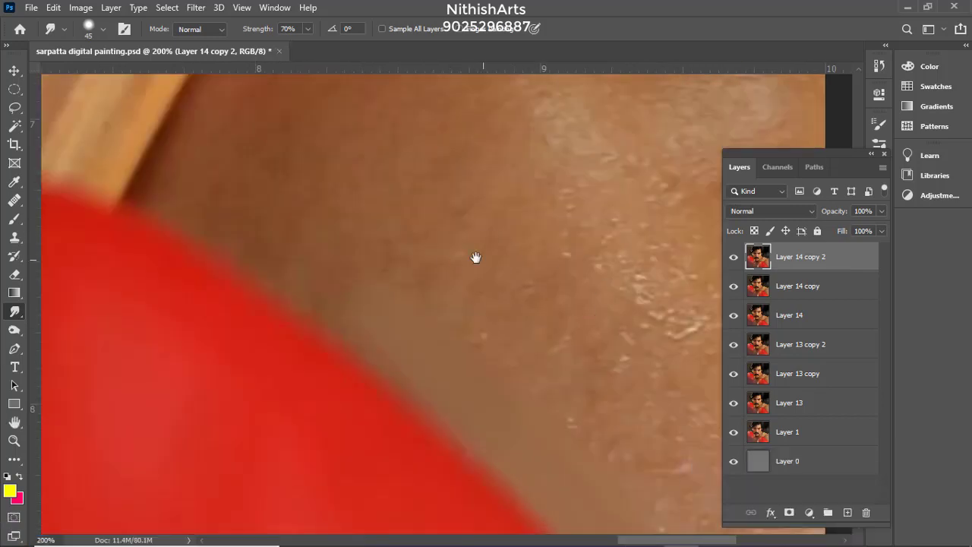
left_click_drag(399, 271, 248, 166)
Enlarge the brush to 60 px and smudge the glossy specks in the middle of the upper arm into a soft highlight streak
key("bracketright")
key("bracketright")
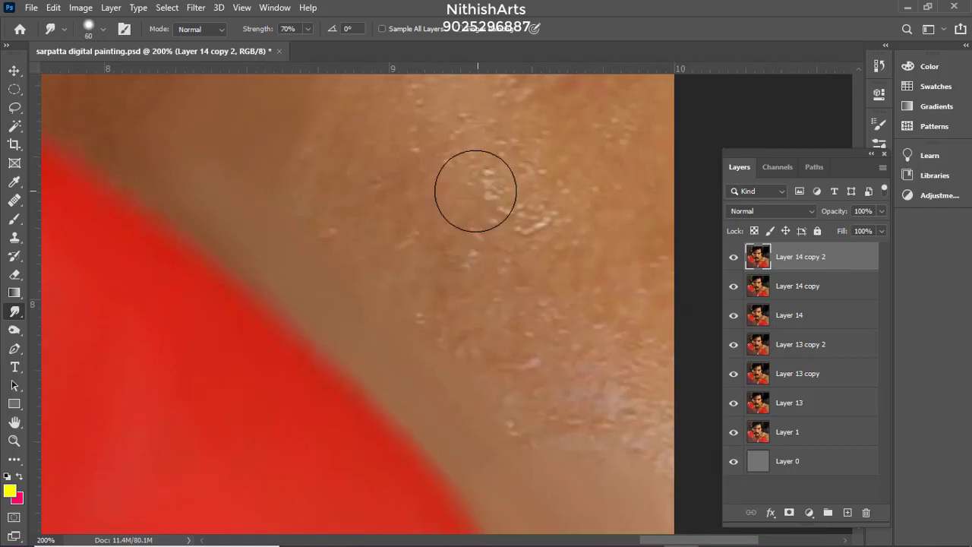
left_click_drag(475, 191, 513, 297)
mouse_move(459, 133)
left_mouse_down()
mouse_move(492, 271)
mouse_move(483, 193)
left_mouse_up()
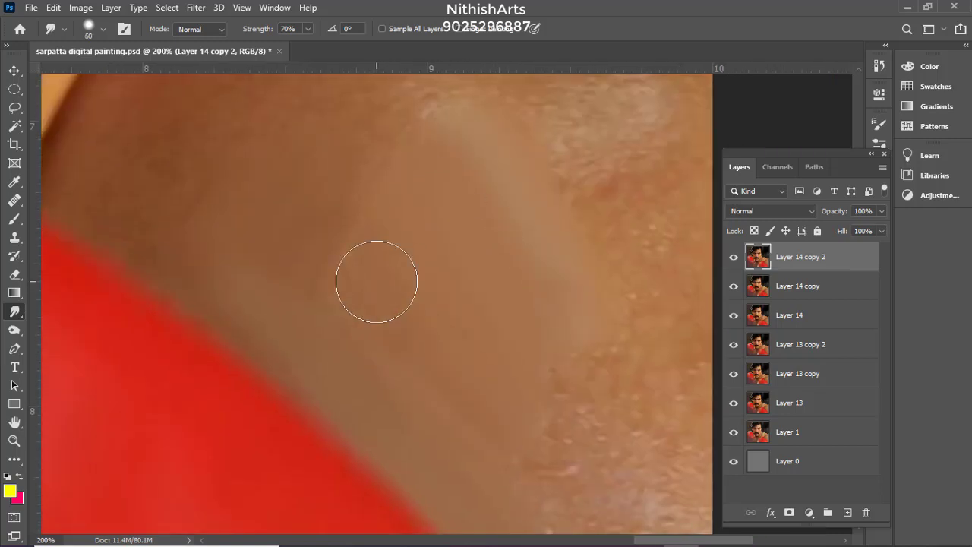
Smudge the speckled arm skin around the highlight streak, out to the image border and up toward the shoulder, with the 60 px brush
left_click_drag(376, 282, 386, 190)
left_click_drag(451, 286, 370, 138)
mouse_move(449, 306)
left_mouse_down()
mouse_move(564, 386)
mouse_move(535, 310)
mouse_move(485, 256)
left_mouse_up()
mouse_move(525, 198)
left_mouse_down()
mouse_move(451, 338)
mouse_move(481, 473)
left_mouse_up()
left_click_drag(510, 251, 478, 299)
left_click_drag(501, 227, 524, 371)
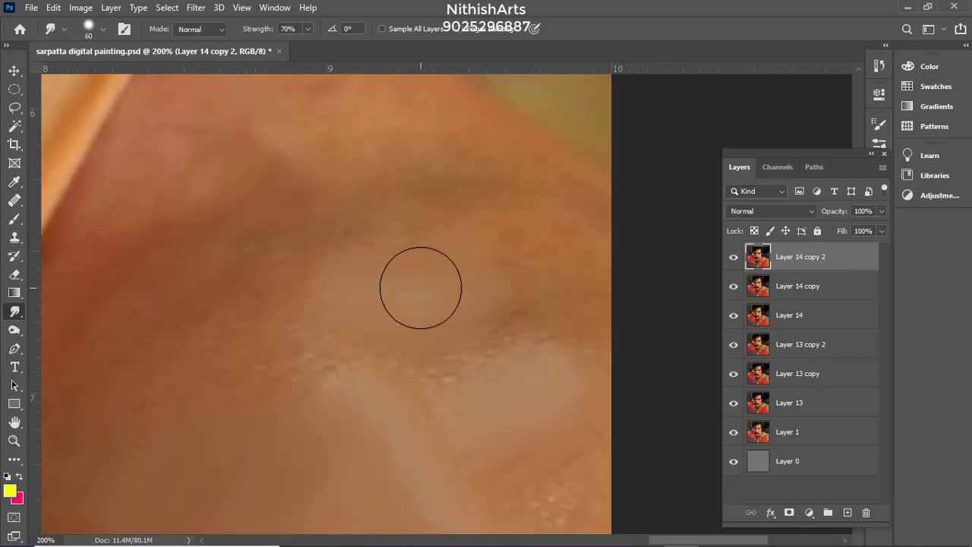
left_click_drag(421, 288, 524, 412)
Smudge the shoulder skin beside the shirt's armhole edge with a 50 px brush, blending the shadow fold
key("bracketright")
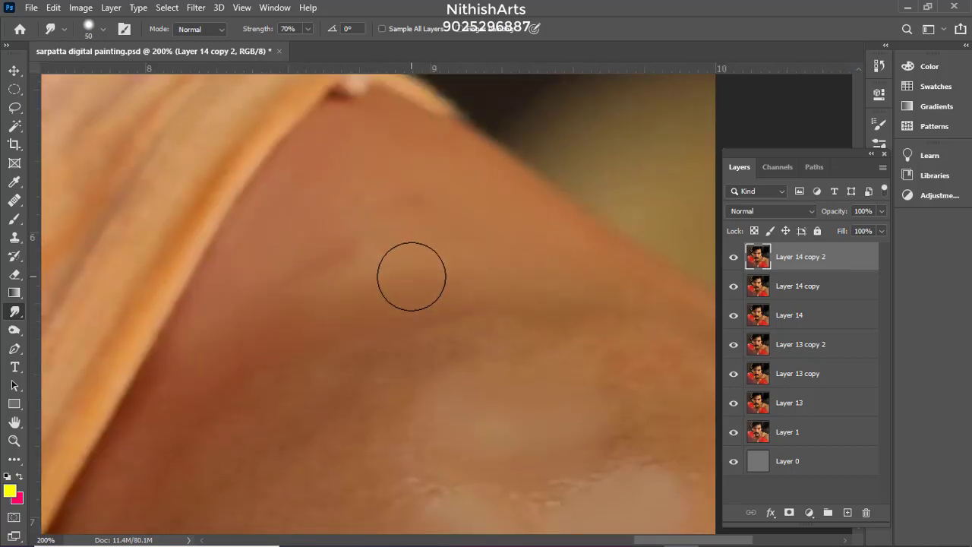
left_click_drag(342, 261, 309, 313)
left_click_drag(206, 405, 350, 260)
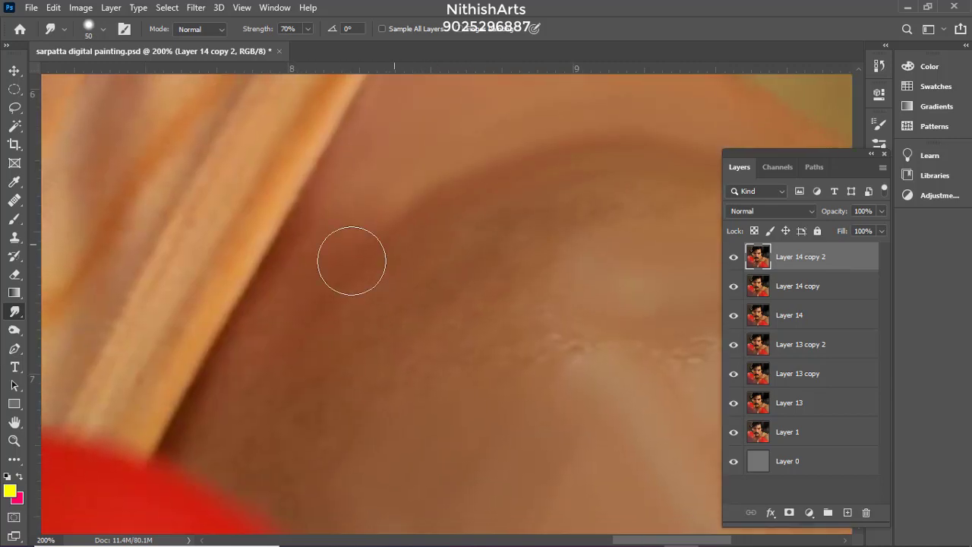
Smudge the dark skin between the armhole edge and the glove with 40 and 45 px brushes
key("bracketleft")
key("bracketleft")
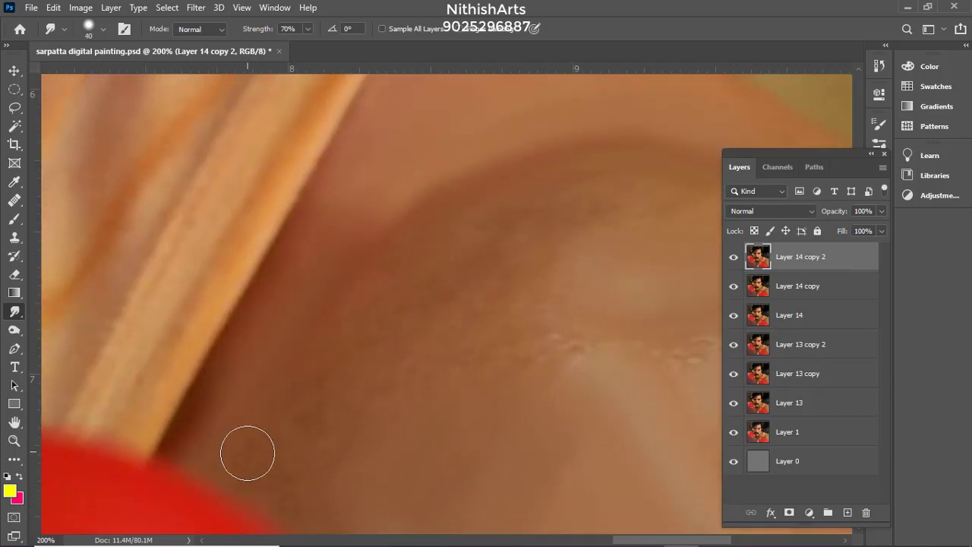
left_click_drag(248, 453, 253, 382)
key("bracketright")
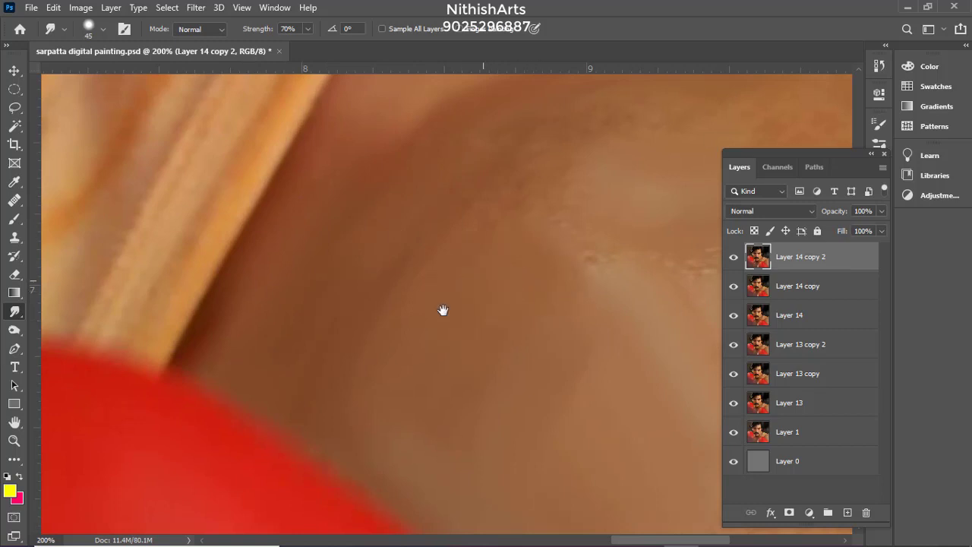
left_click_drag(442, 310, 342, 404)
Smudge away the remaining shiny specks around the upper arm's highlight patches and near the image border with 45 and 50 px brushes
left_click_drag(444, 290, 235, 278)
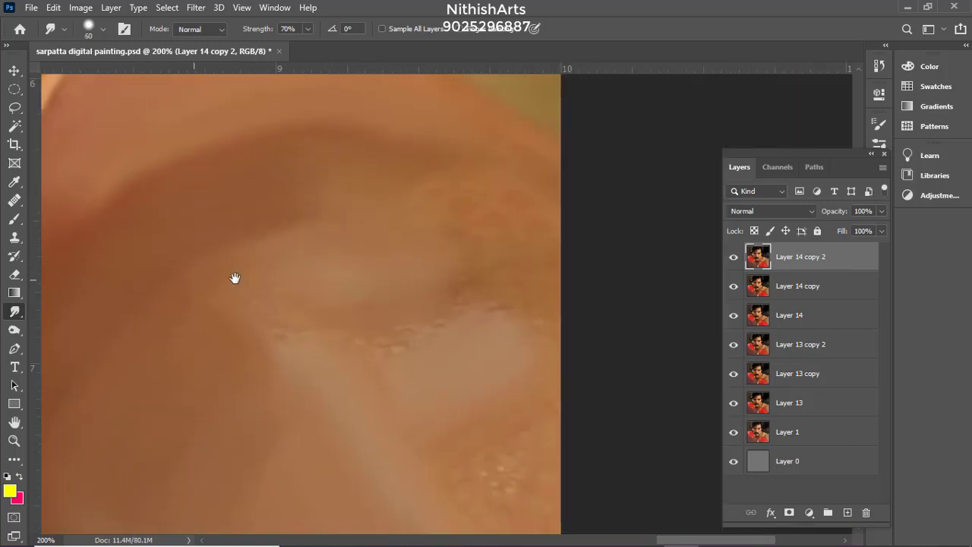
key("bracketleft")
key("bracketleft")
key("bracketright")
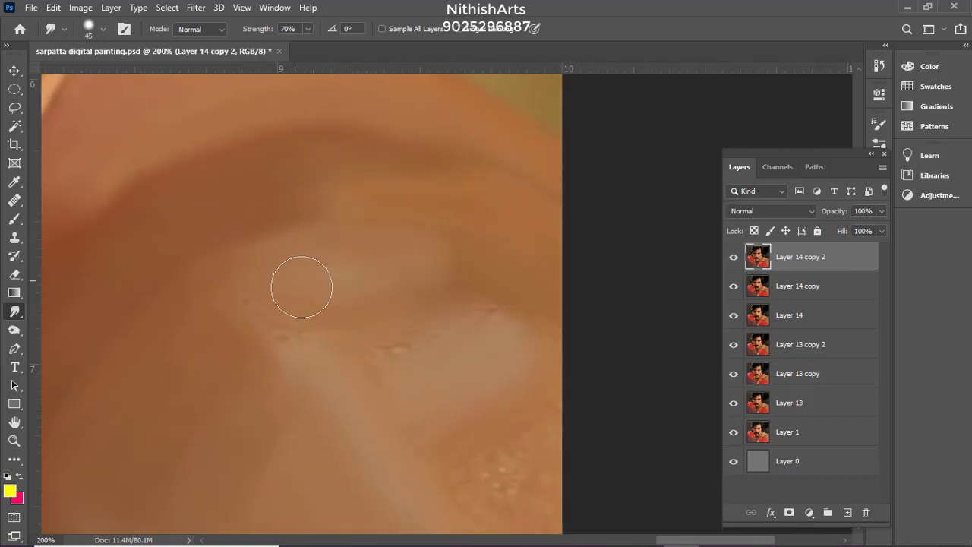
left_click_drag(442, 359, 410, 378)
mouse_move(500, 486)
left_mouse_down()
mouse_move(460, 379)
mouse_move(446, 384)
left_mouse_up()
left_click_drag(448, 408, 451, 248)
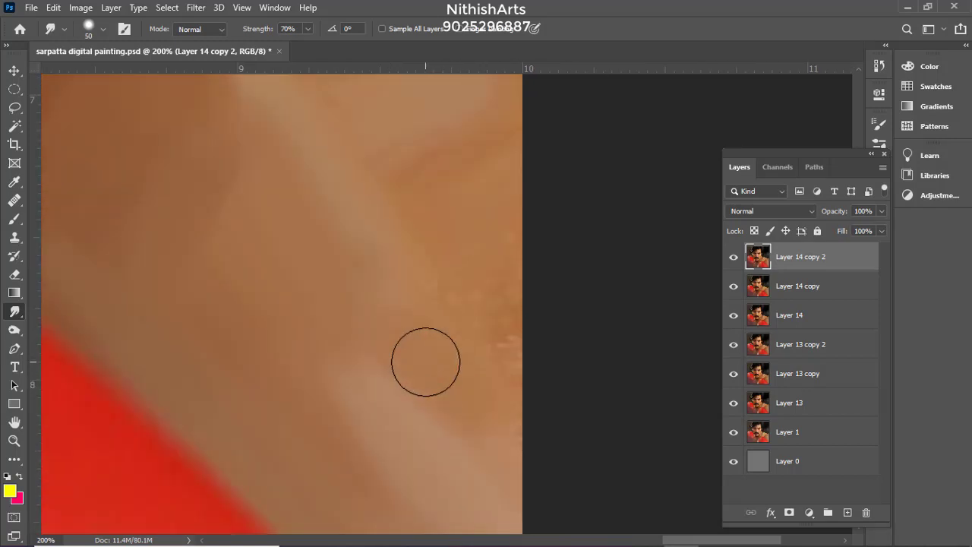
Blend the upper arm's highlight streak and surrounding shadow tones with the 50 px brush
left_click_drag(403, 91, 526, 391)
left_click_drag(390, 425, 416, 328)
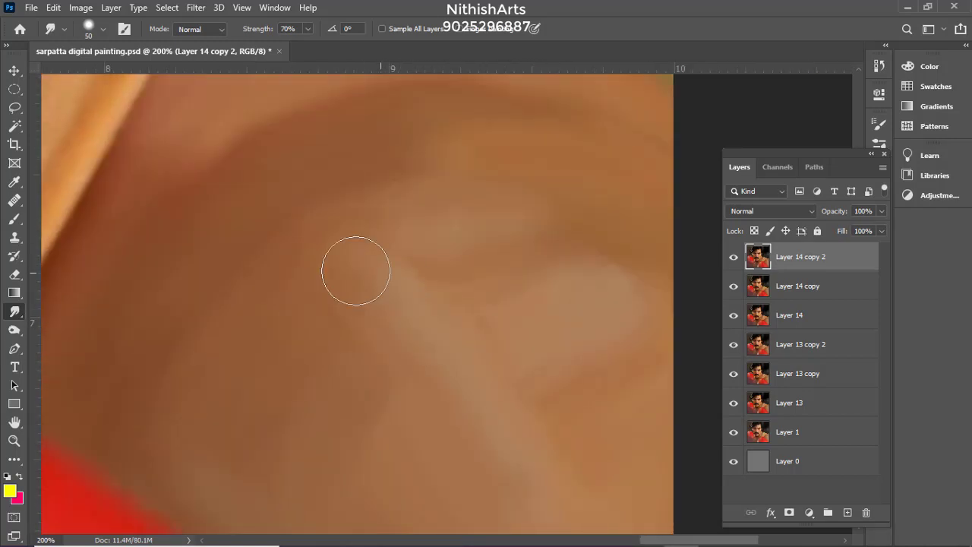
mouse_move(234, 113)
left_mouse_down()
mouse_move(324, 158)
mouse_move(282, 253)
left_mouse_up()
left_click_drag(342, 246, 276, 251)
left_click_drag(370, 187, 286, 278)
left_click_drag(464, 305, 607, 357)
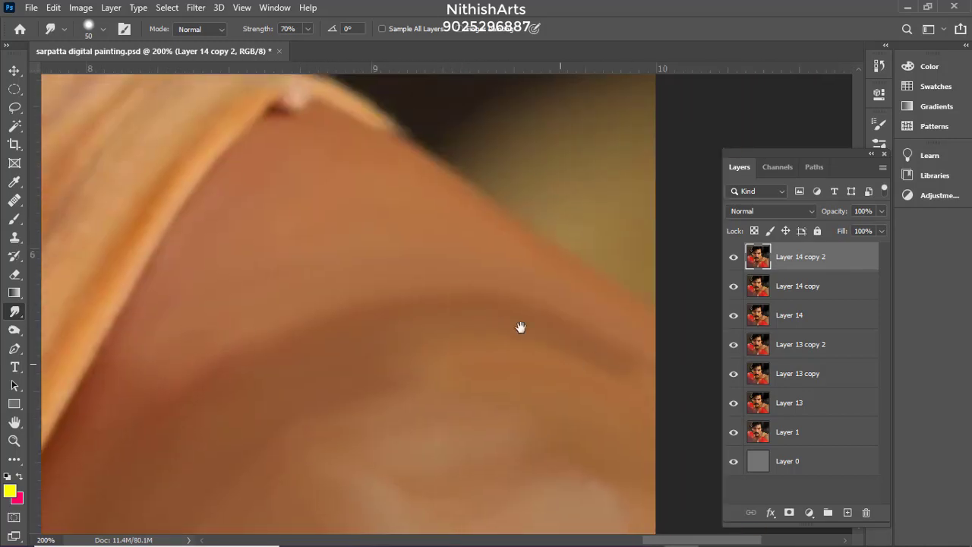
Smudge the top of the shoulder smooth between the armhole edge and the curved shadow fold with the 50 px brush
left_click_drag(145, 359, 312, 155)
left_click_drag(256, 212, 176, 342)
left_click_drag(531, 433, 455, 151)
left_click_drag(355, 286, 284, 91)
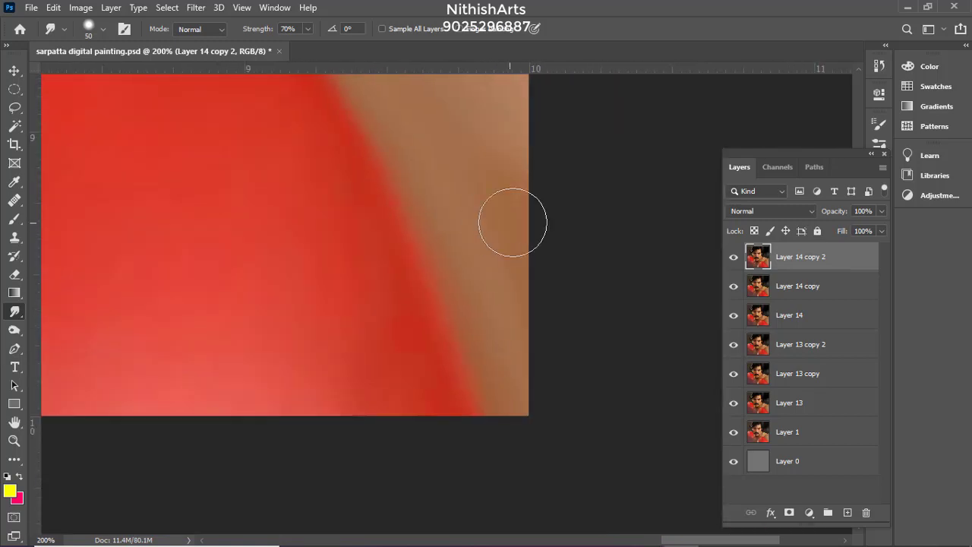
Smudge the narrow strip of arm skin between the glove and the image's lower corner with the 50 px brush
left_click_drag(387, 114, 478, 270)
scroll(454, 380, "up", 4)
scroll(471, 334, "right", 2)
scroll(455, 266, "left", 1)
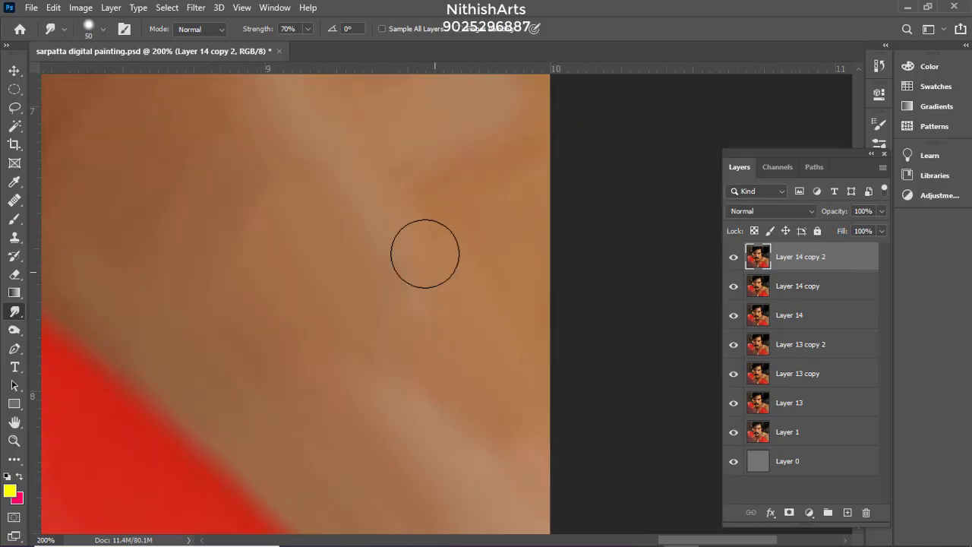
scroll(479, 364, "up", 3)
scroll(504, 288, "left", 1)
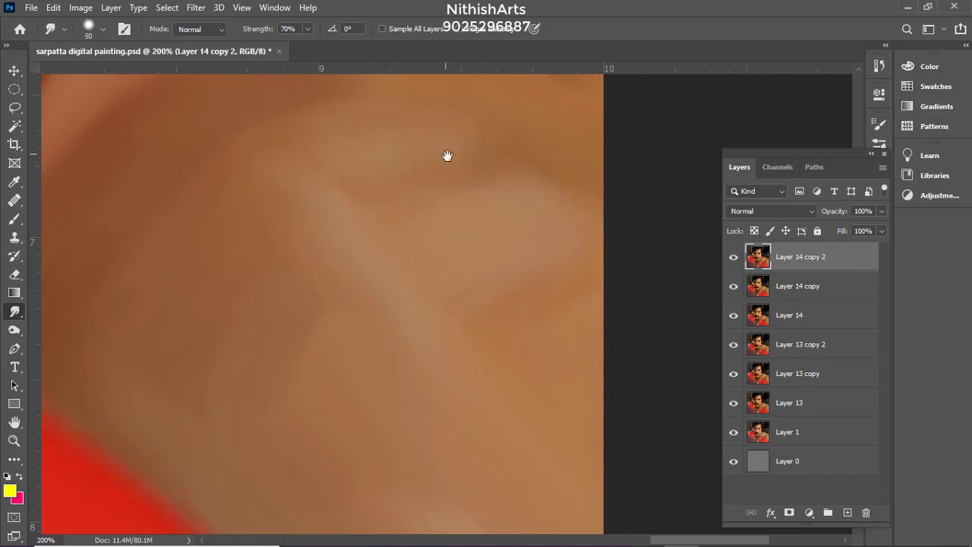
Smudge the shoulder's skin tones on Layer 14 copy 2 with a 70 px brush at 70% strength
scroll(447, 155, "up", 3)
scroll(447, 156, "left", 1)
key("]")
key("]")
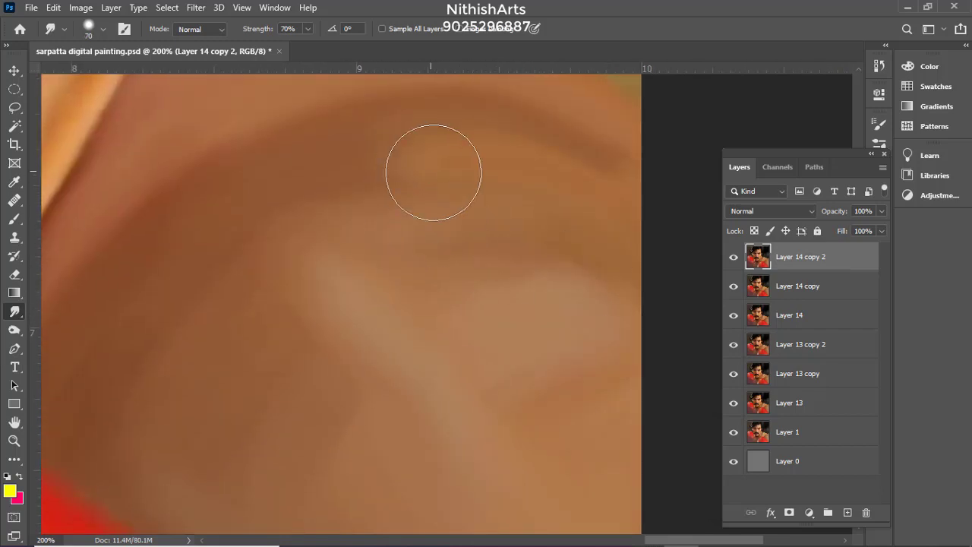
scroll(380, 182, "down", 5)
scroll(380, 182, "left", 2)
left_click_drag(317, 278, 345, 367)
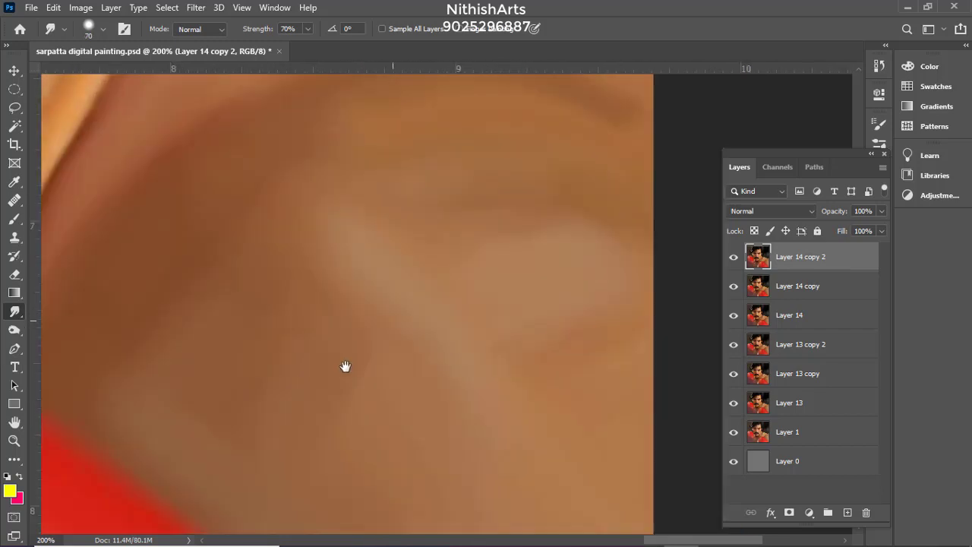
scroll(444, 177, "up", 6)
scroll(444, 177, "right", 2)
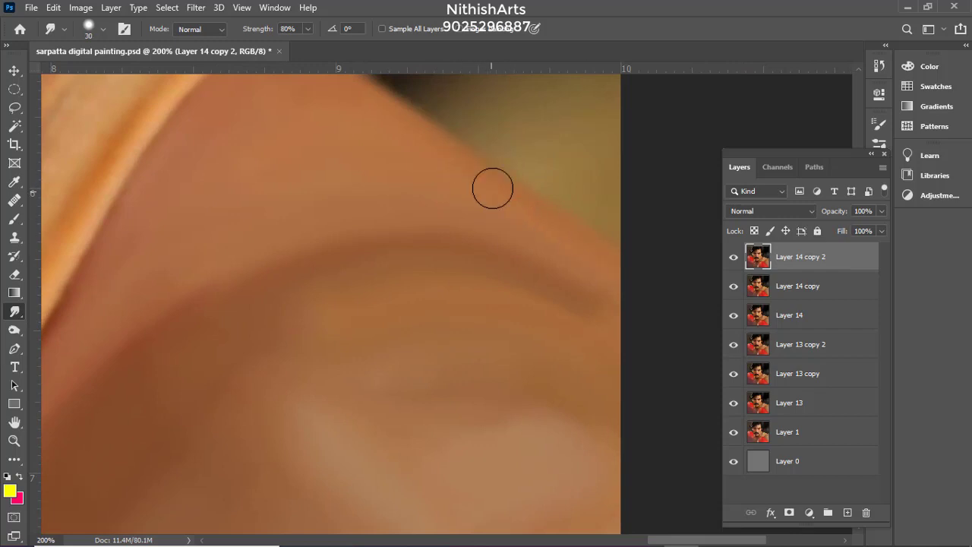
Smudge the shoulder's outer edge and the skin beside the vest strap at 80% strength, enlarging the brush to 60 px
left_click_drag(492, 188, 515, 264)
key("bracketright")
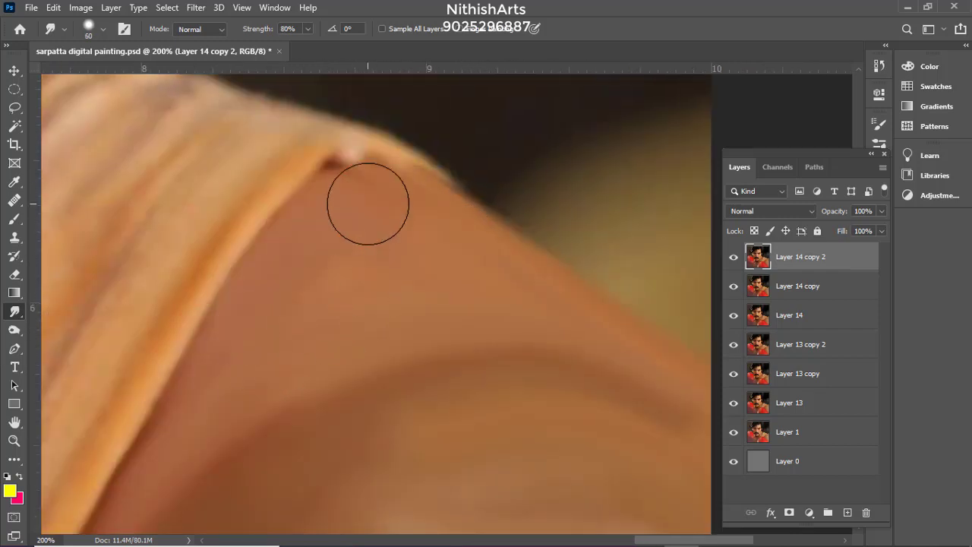
scroll(251, 332, "down", 4)
scroll(251, 332, "left", 1)
left_click_drag(232, 346, 279, 290)
left_click_drag(208, 398, 149, 319)
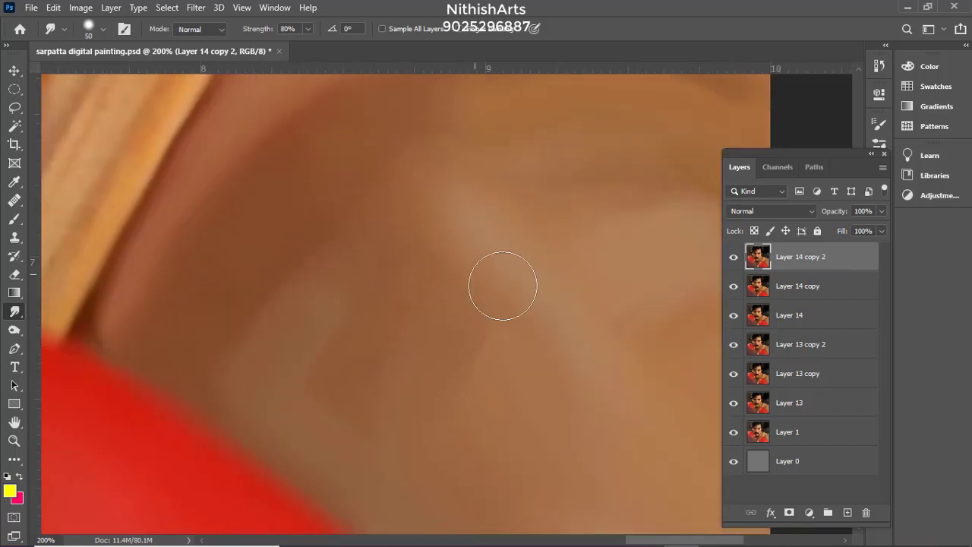
Blend the pale streak and surrounding skin on the upper arm with a 50 px smudge brush
left_click_drag(506, 284, 401, 152)
left_click_drag(534, 240, 504, 322)
scroll(492, 243, "down", 5)
scroll(501, 251, "left", 1)
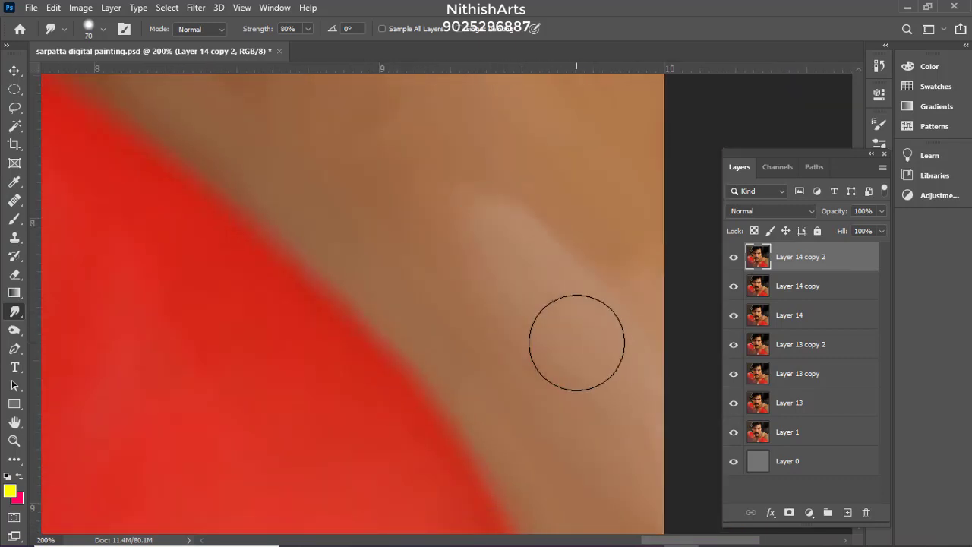
Smooth the arm's skin and highlights alongside the red glove with smudge strokes
scroll(456, 349, "down", 3)
scroll(425, 304, "right", 2)
left_click_drag(486, 274, 461, 191)
mouse_move(425, 151)
left_mouse_down()
mouse_move(468, 455)
mouse_move(435, 167)
left_mouse_up()
left_click_drag(436, 228, 487, 430)
left_click_drag(501, 265, 521, 385)
left_click_drag(436, 191, 480, 265)
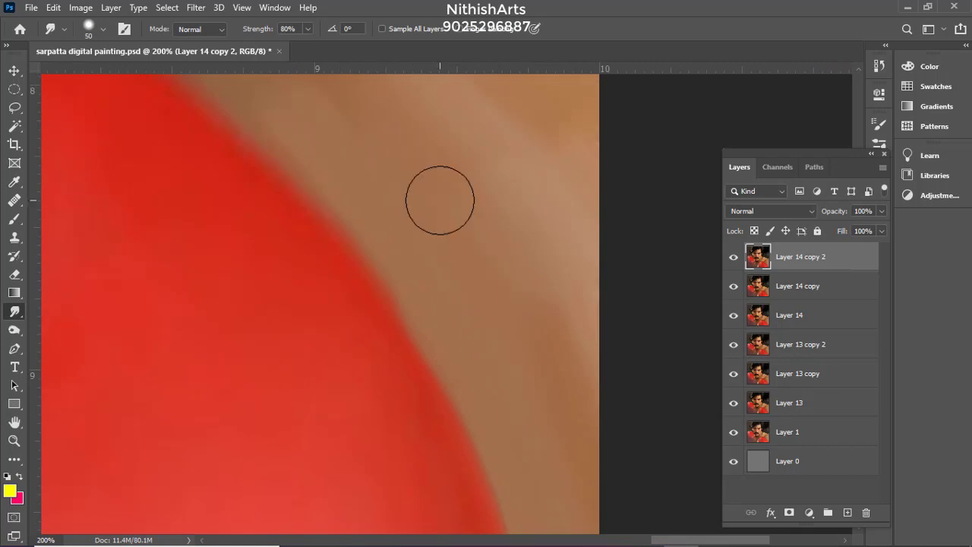
Compare the shoulder before and after smudging by toggling the visibility of Layer 14 copy 2
key("ctrl+minus")
key("ctrl+minus")
key("ctrl+minus")
key("ctrl+minus")
key("ctrl+minus")
scroll(531, 228, "up", 1)
left_click(732, 261)
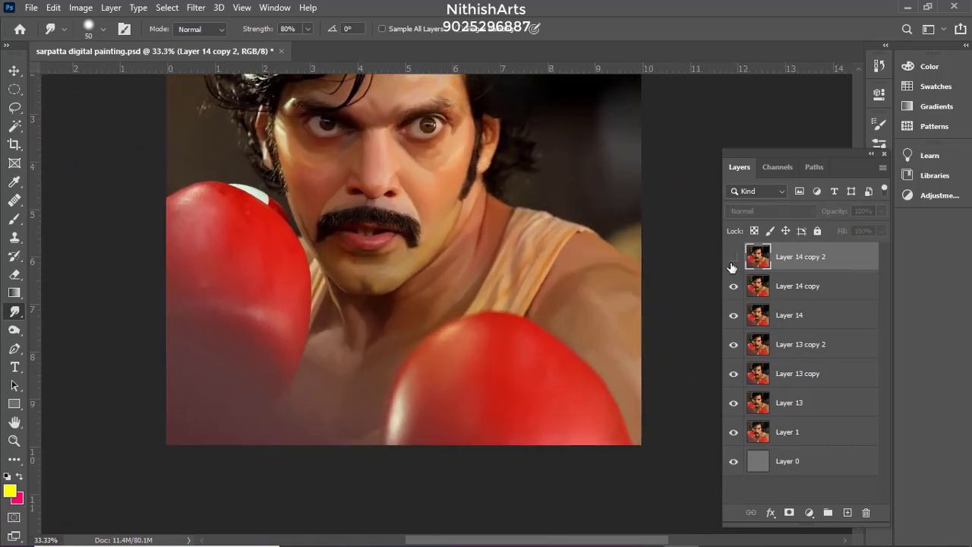
left_click(731, 262)
left_click_drag(583, 290, 403, 323)
key("ctrl+plus")
key("ctrl+plus")
left_click(731, 263)
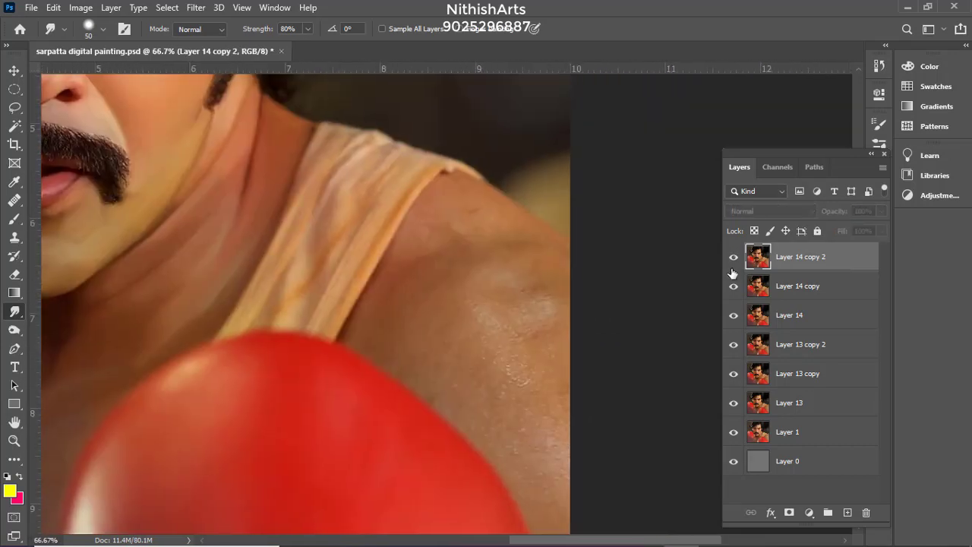
Duplicate Layer 14 copy beneath Layer 14 copy 2, and erase part of the shoulder's painted shadow on Layer 14 copy 2
left_click(731, 291)
key("ctrl+j")
left_click(783, 266)
key("e")
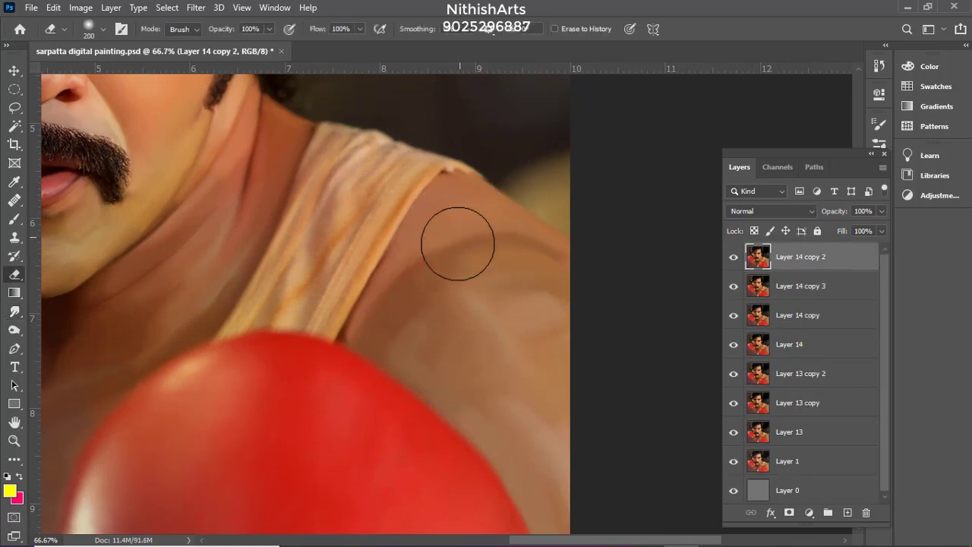
Merge Layer 14 copy 2 with Layer 14 copy 3
left_click(782, 292, "ctrl")
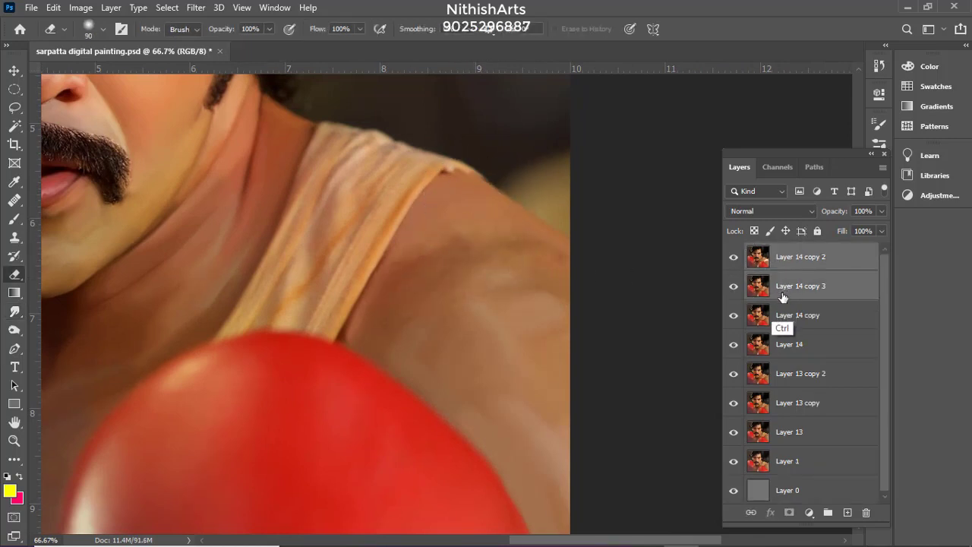
key("ctrl+e")
Smudge the restored skin texture around the shoulder's highlight at 80% strength, enlarging the brush from 50 to 60 px
key("ctrl+plus")
key("ctrl+plus")
key("ctrl+minus")
left_click(15, 311)
scroll(369, 261, "up", 1)
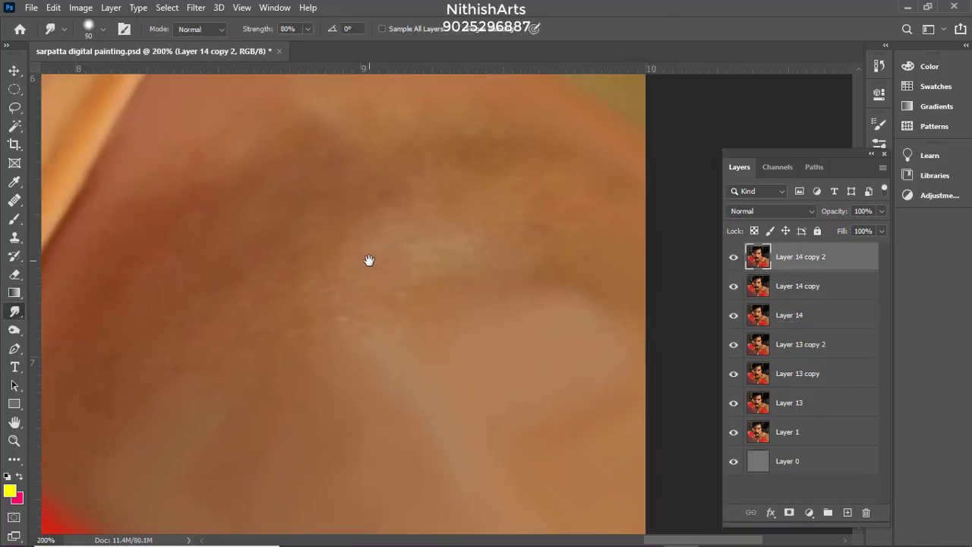
left_click_drag(482, 235, 528, 235)
key("bracketright")
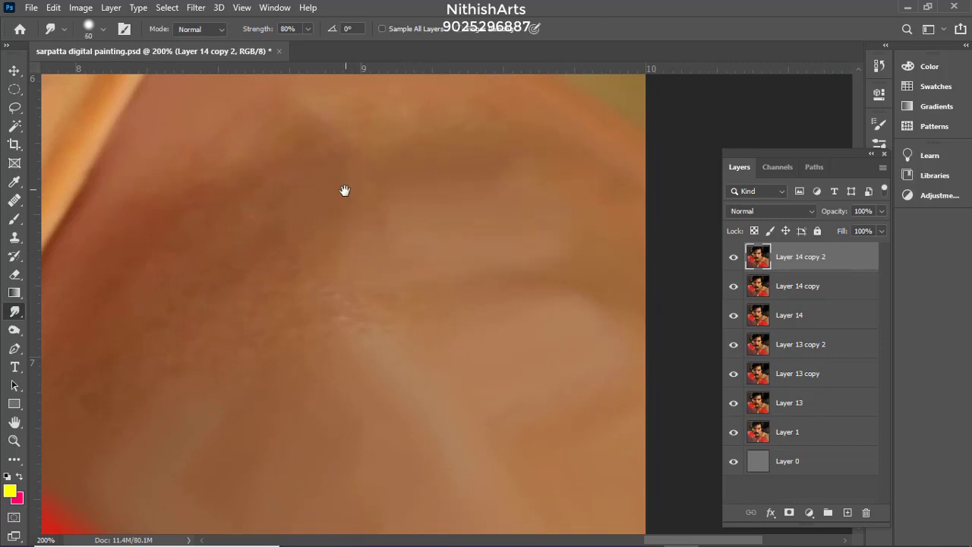
Blend the rough skin texture and dark shadow across the middle of the shoulder with a 60 px smudge brush
left_click_drag(342, 190, 375, 239)
left_click_drag(355, 193, 462, 176)
left_click_drag(288, 256, 355, 194)
mouse_move(358, 302)
left_mouse_down()
mouse_move(205, 377)
mouse_move(226, 285)
mouse_move(263, 204)
mouse_move(274, 217)
mouse_move(168, 363)
left_mouse_up()
left_click_drag(334, 158, 231, 221)
left_click_drag(478, 354, 451, 292)
left_click_drag(473, 297, 381, 352)
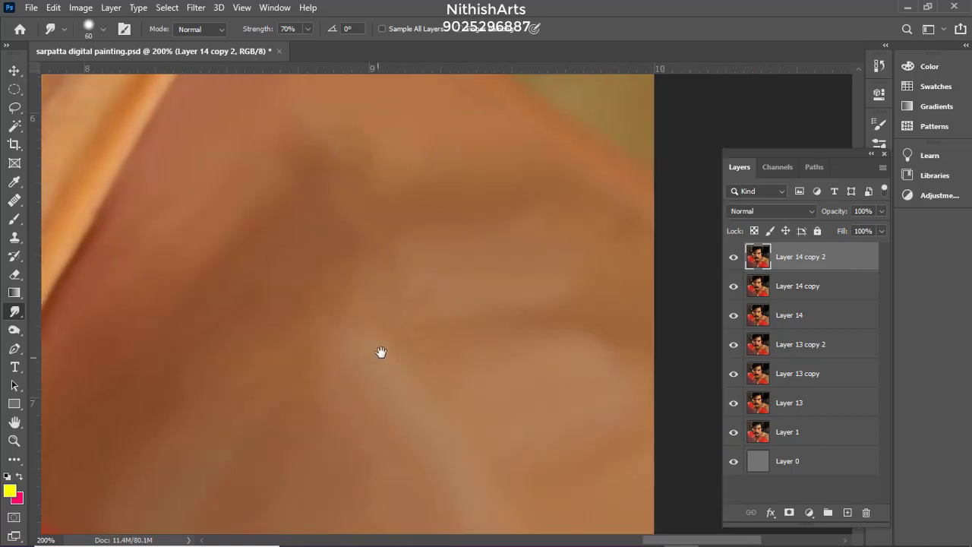
Soften the shadow beside the strap and the upper shoulder with a 60 px smudge brush at 70% strength
left_click_drag(242, 347, 310, 239)
left_click_drag(401, 216, 401, 271)
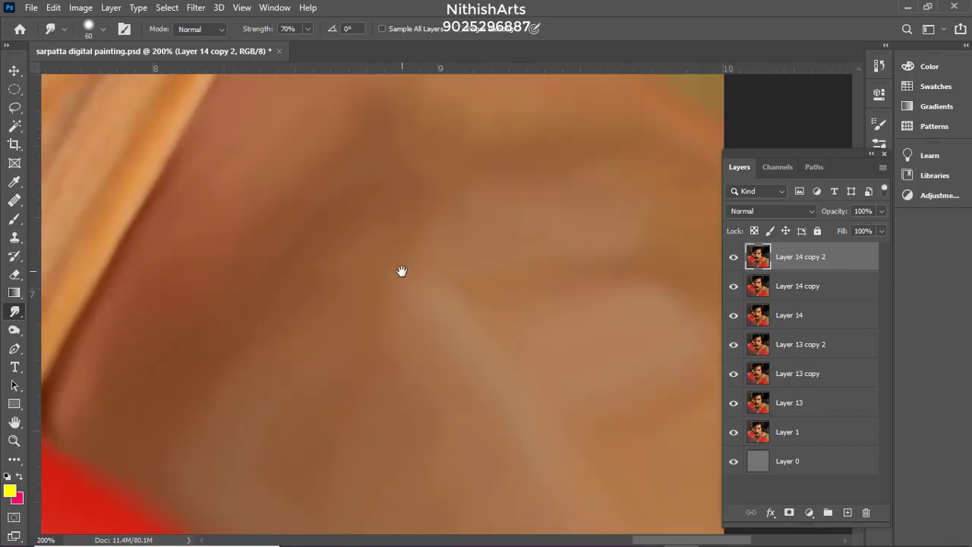
left_click_drag(242, 237, 174, 344)
left_click_drag(597, 195, 413, 297)
left_click_drag(467, 320, 527, 380)
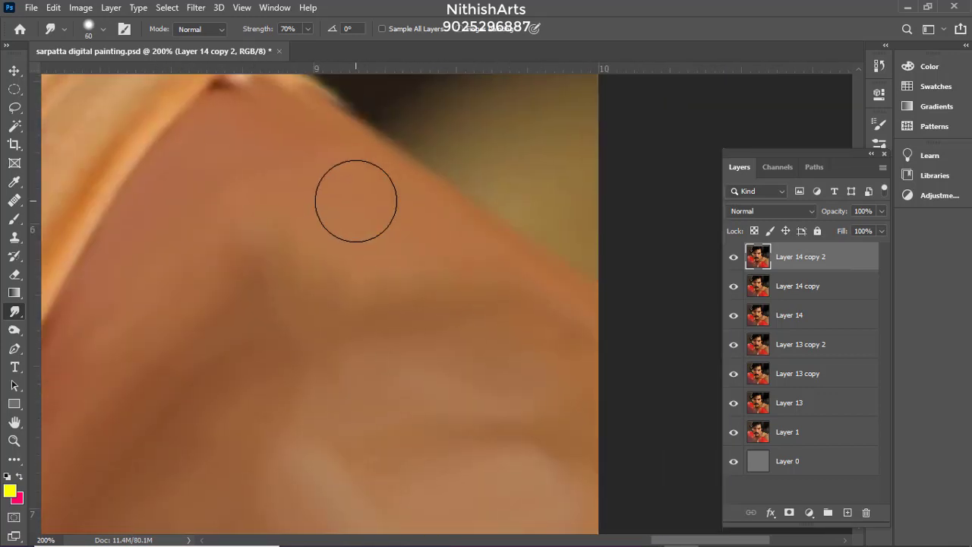
left_click_drag(331, 176, 395, 253)
Review the whole portrait, and duplicate Layer 14 copy 2
key("ctrl+minus")
key("ctrl+minus")
key("ctrl+minus")
key("ctrl+minus")
key("ctrl+minus")
key("ctrl+plus")
key("ctrl+plus")
key("ctrl+plus")
key("ctrl+plus")
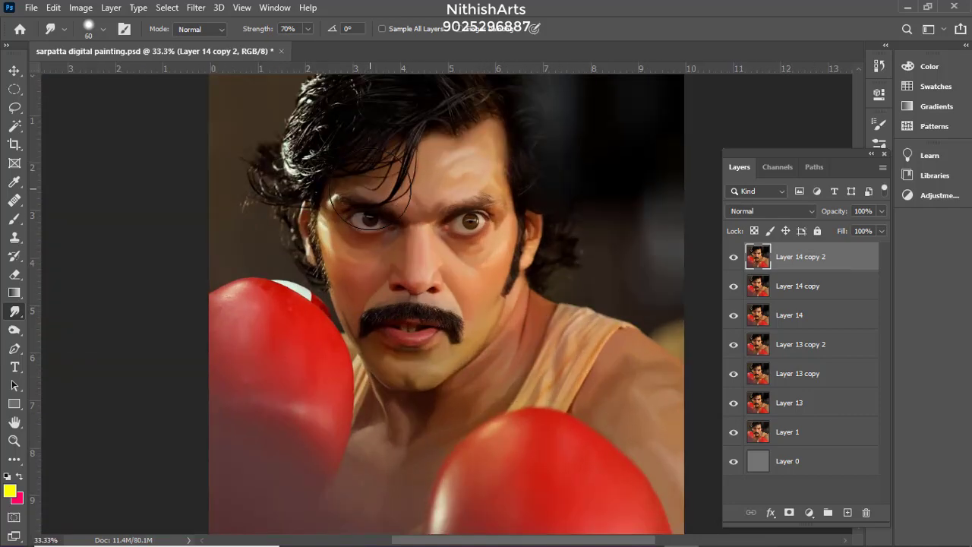
scroll(370, 188, "down", 7)
scroll(482, 257, "right", 8)
key("ctrl+j")
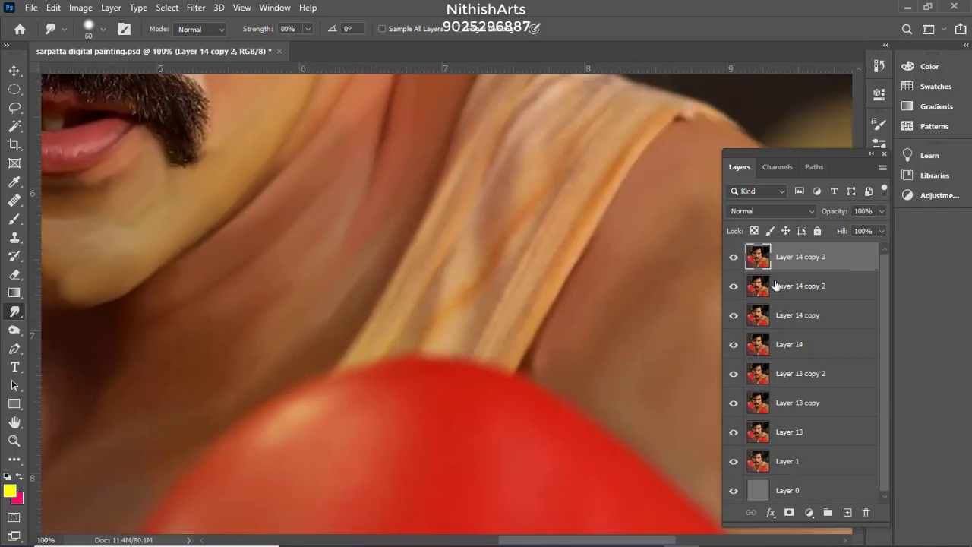
Reduce the smudge brush size, rotate the canvas view to 21° around the vest strap, and return to the Smudge tool
key("ctrl+plus")
key("bracketleft")
key("bracketleft")
key("bracketleft")
key("bracketleft")
key("r")
left_click_drag(365, 283, 384, 248)
left_click(17, 312)
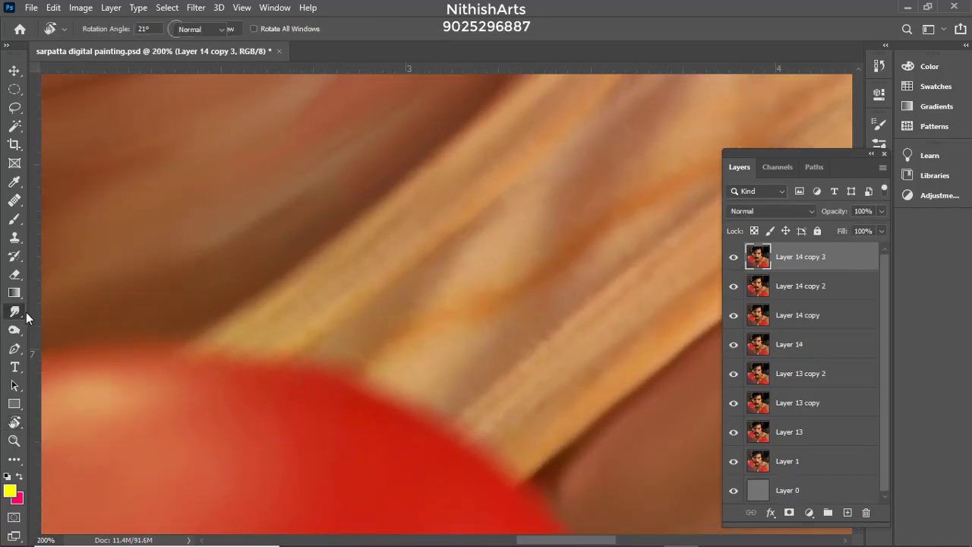
Smudge along the vest strap's outer hem from the glove to the shoulder with a 25 px brush at 80% strength
left_click_drag(504, 285, 321, 216)
right_click(321, 215)
left_click_drag(444, 156, 304, 282)
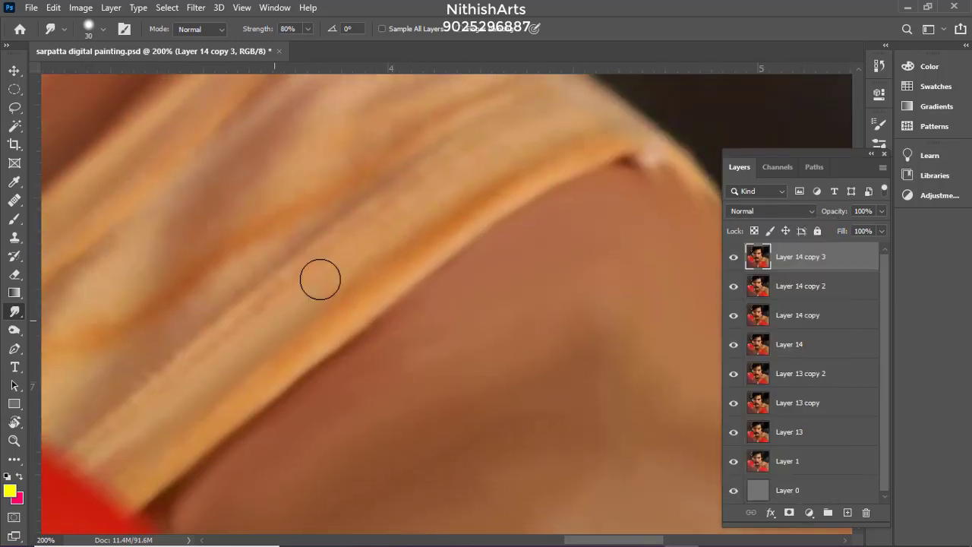
mouse_move(144, 480)
left_mouse_down()
mouse_move(134, 491)
mouse_move(353, 306)
mouse_move(605, 151)
left_mouse_up()
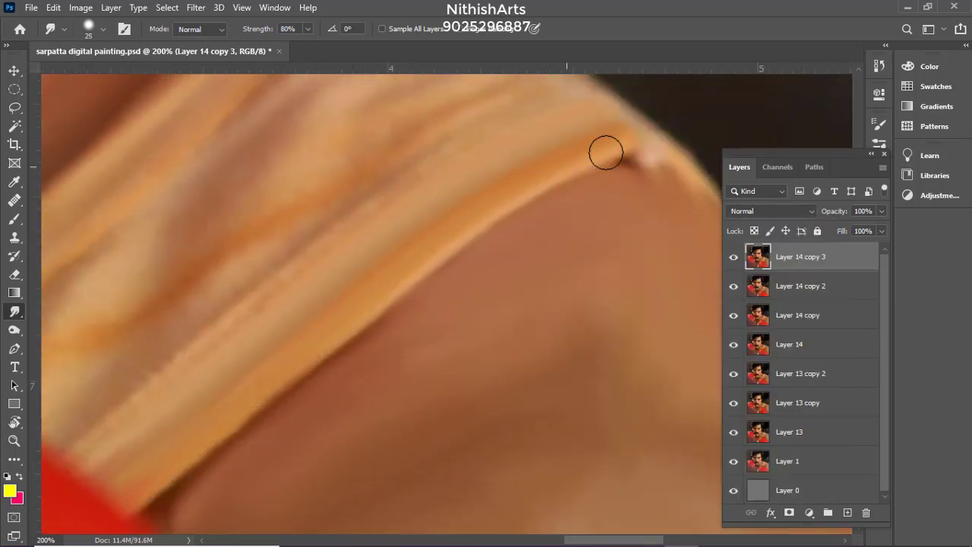
left_click_drag(562, 178, 685, 194)
mouse_move(183, 438)
left_mouse_down()
mouse_move(302, 341)
mouse_move(312, 353)
mouse_move(211, 462)
mouse_move(662, 131)
left_mouse_up()
left_click_drag(646, 140, 684, 206)
Smooth the fabric folds between the strap's outer hem and its centre with 25 px smudge strokes
left_click_drag(255, 373, 403, 221)
mouse_move(402, 221)
left_mouse_down()
mouse_move(324, 331)
mouse_move(411, 250)
left_mouse_up()
left_click_drag(411, 250, 392, 280)
left_click_drag(464, 244, 389, 304)
left_click_drag(463, 272, 602, 230)
left_click_drag(396, 318, 476, 260)
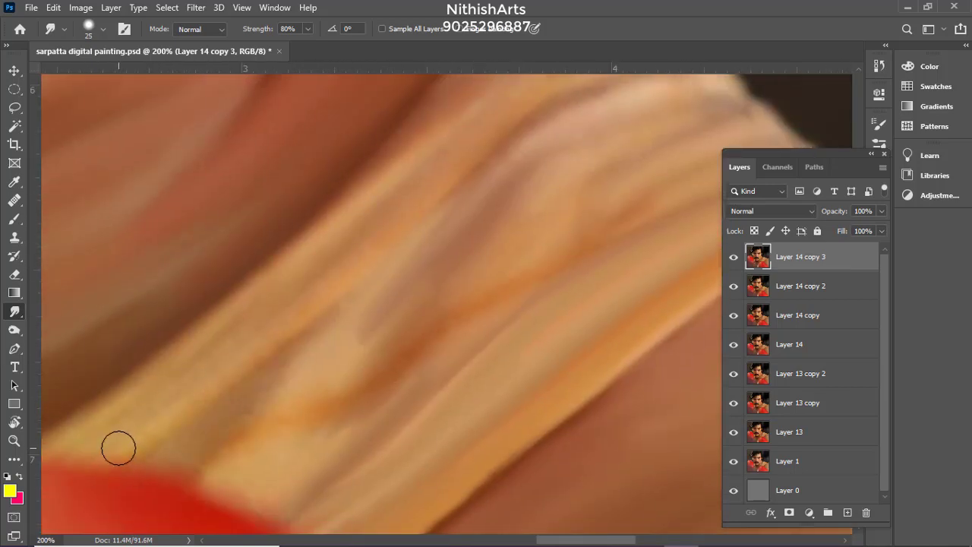
Smudge the vest strap's inner, neck-side band along its length into smooth yellow-tan strokes
left_click_drag(117, 447, 394, 254)
left_click_drag(85, 423, 328, 237)
mouse_move(288, 284)
left_mouse_down()
mouse_move(345, 278)
mouse_move(209, 372)
left_mouse_up()
left_click_drag(308, 241, 429, 141)
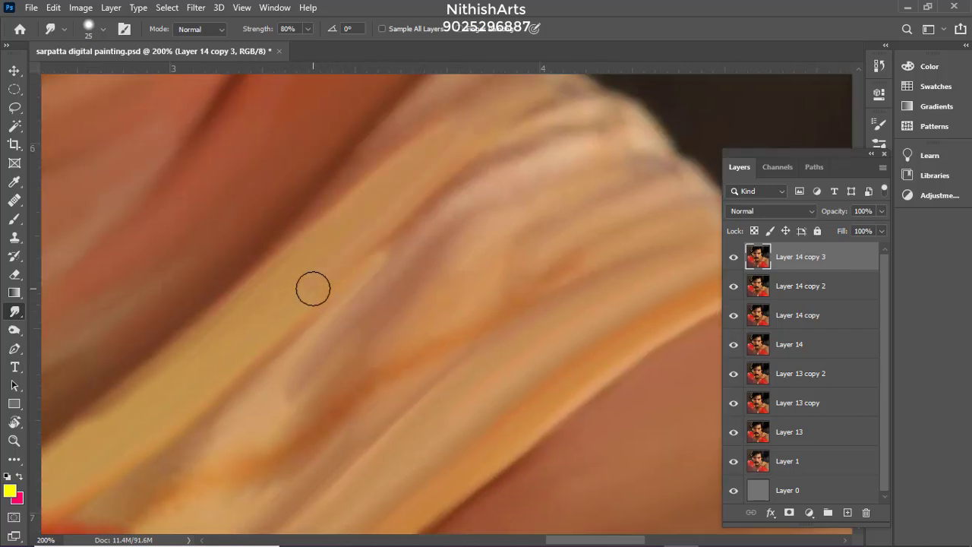
left_click_drag(335, 232, 247, 308)
left_click_drag(324, 213, 328, 217)
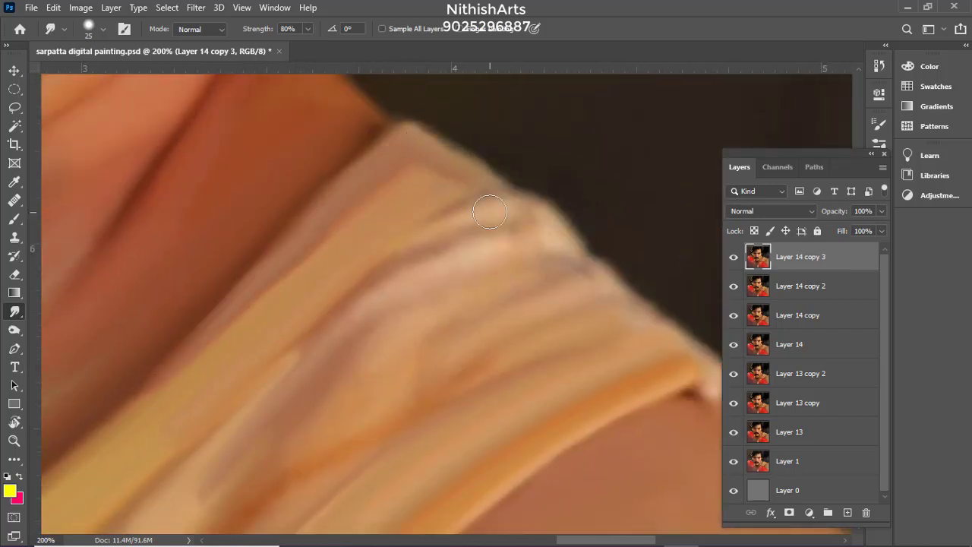
Blend the orange and mauve folds in the middle of the vest strap, using a 20 px smudge brush
left_click_drag(437, 217, 459, 144)
left_click_drag(257, 336, 335, 223)
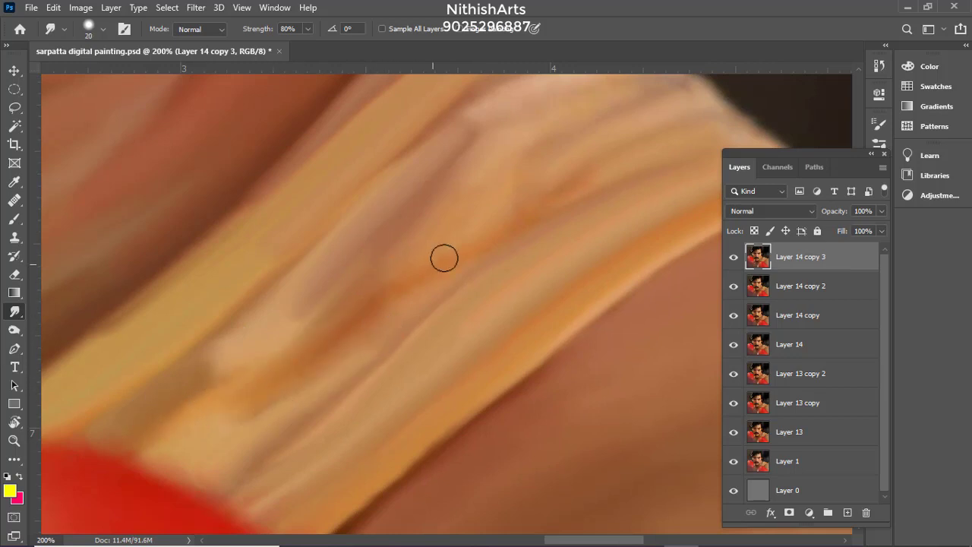
left_click_drag(444, 258, 632, 160)
left_click_drag(632, 157, 536, 235)
left_click_drag(494, 143, 560, 134)
left_click_drag(446, 212, 335, 286)
left_click_drag(541, 197, 500, 223)
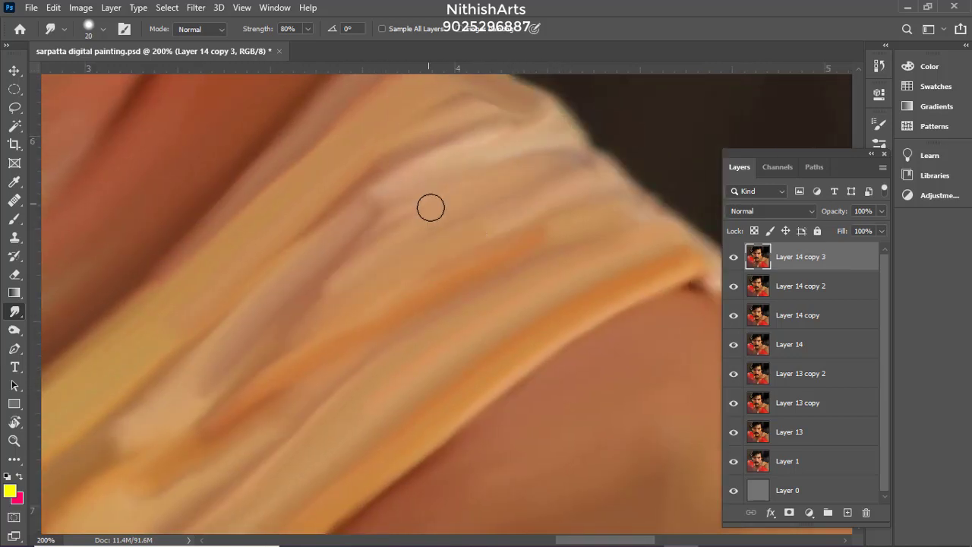
Smooth the pale folds near the top of the vest strap with a 25 px smudge brush
key("bracketright")
left_click_drag(320, 294, 249, 349)
left_click_drag(297, 316, 254, 351)
left_click_drag(501, 247, 423, 339)
mouse_move(530, 250)
left_mouse_down()
mouse_move(455, 197)
mouse_move(419, 235)
left_mouse_up()
left_click_drag(447, 205, 386, 228)
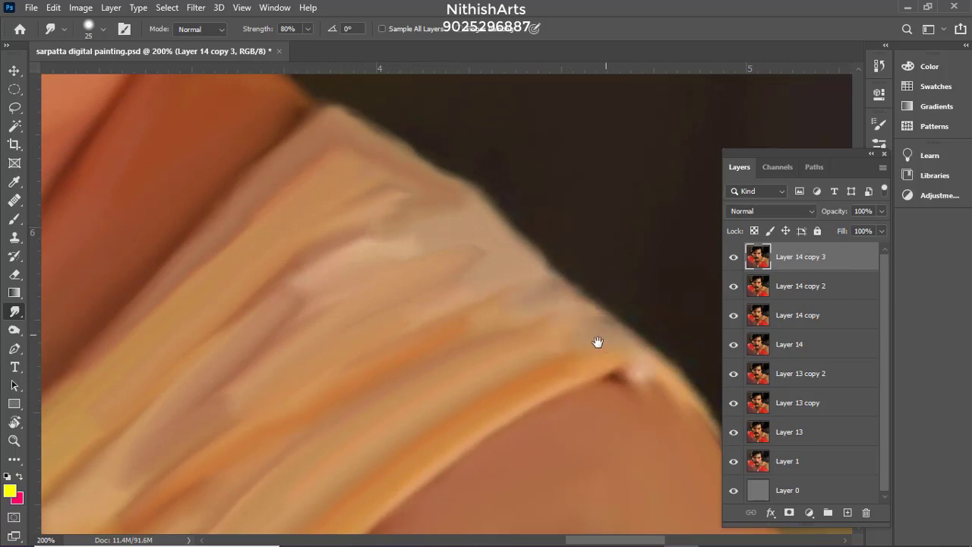
Smudge the outer end of the vest strap where its hem meets the shoulder
left_click_drag(597, 343, 500, 261)
key("bracketleft")
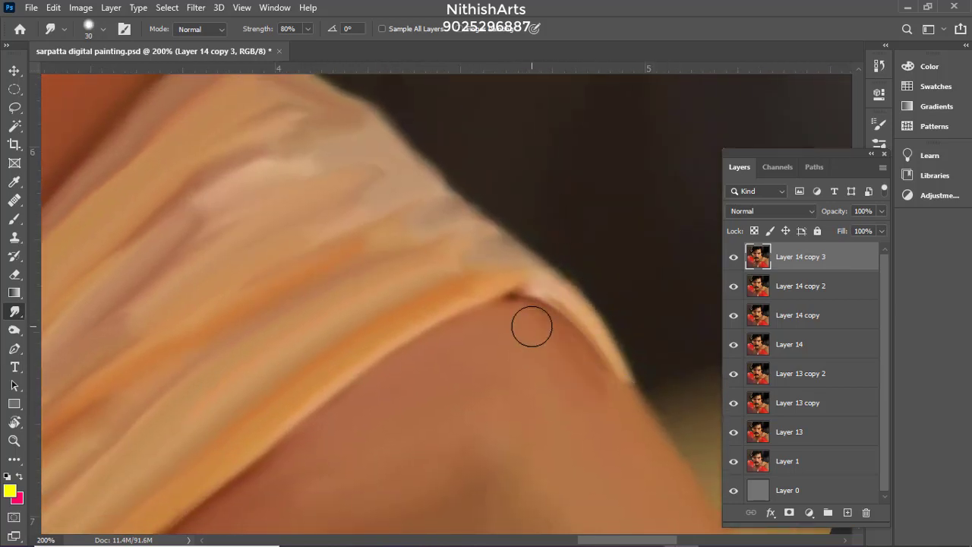
mouse_move(624, 424)
left_mouse_down()
mouse_move(552, 304)
mouse_move(486, 303)
left_mouse_up()
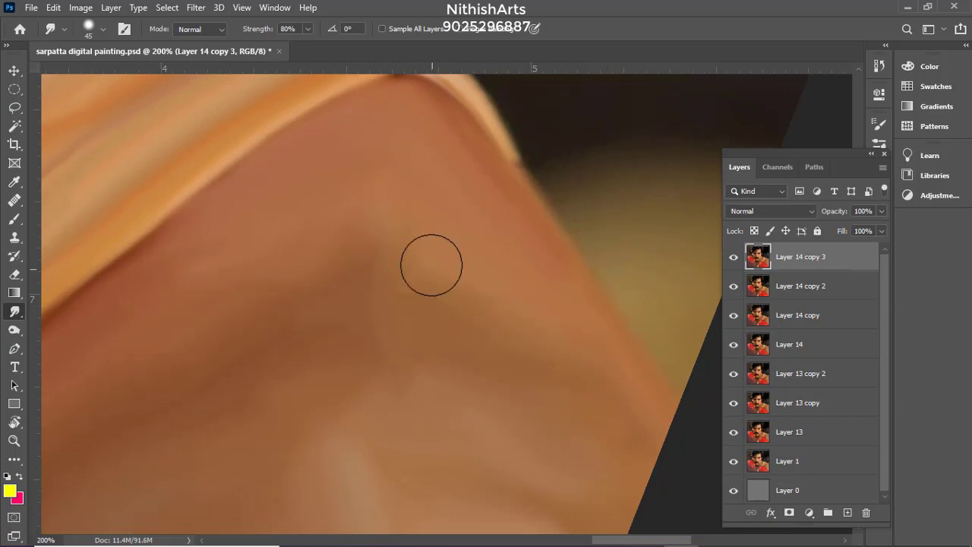
Blend the shadow and highlights on the shoulder below the strap with a 45 px smudge brush at 70% strength
left_click_drag(481, 448, 473, 347)
left_click_drag(312, 323, 274, 346)
left_click_drag(443, 274, 374, 273)
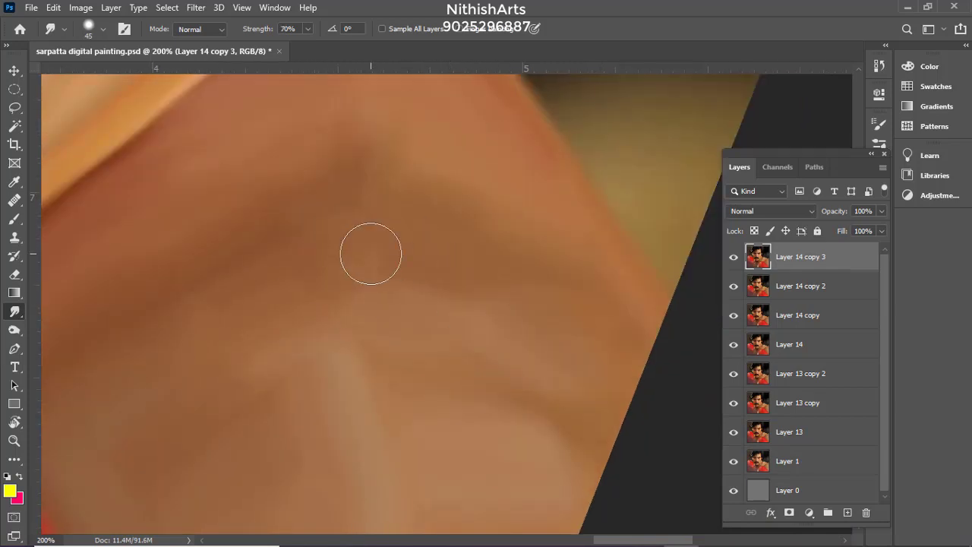
left_click_drag(300, 258, 407, 163, "space")
Compare the portrait before and after the vest smudging by toggling the visibility of Layer 14 copy 3
key("ctrl+minus")
key("ctrl+minus")
key("ctrl+minus")
key("ctrl+minus")
key("ctrl+minus")
key("ctrl+minus")
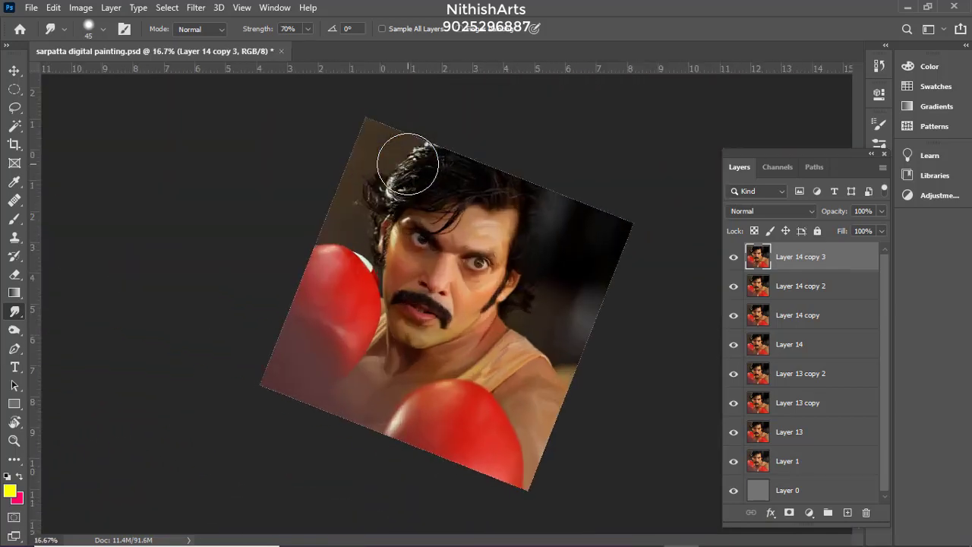
key("ctrl+plus")
key("ctrl+plus")
left_click(734, 258)
left_click_drag(734, 263, 741, 297)
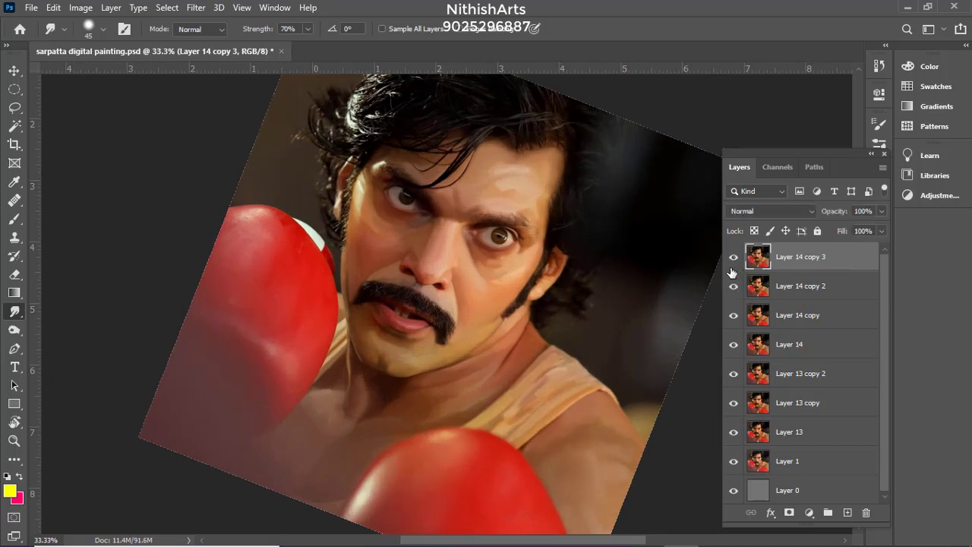
key("ctrl+plus")
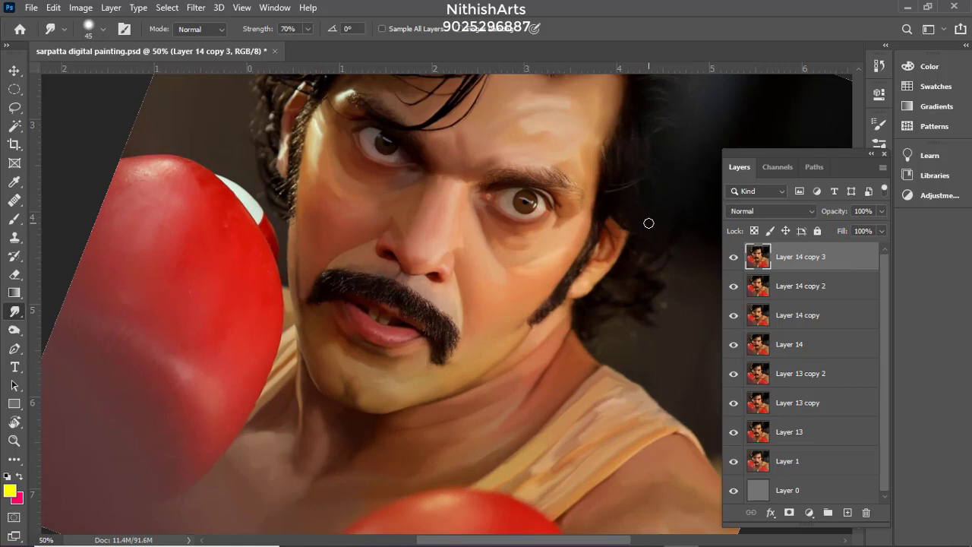
left_click(610, 536)
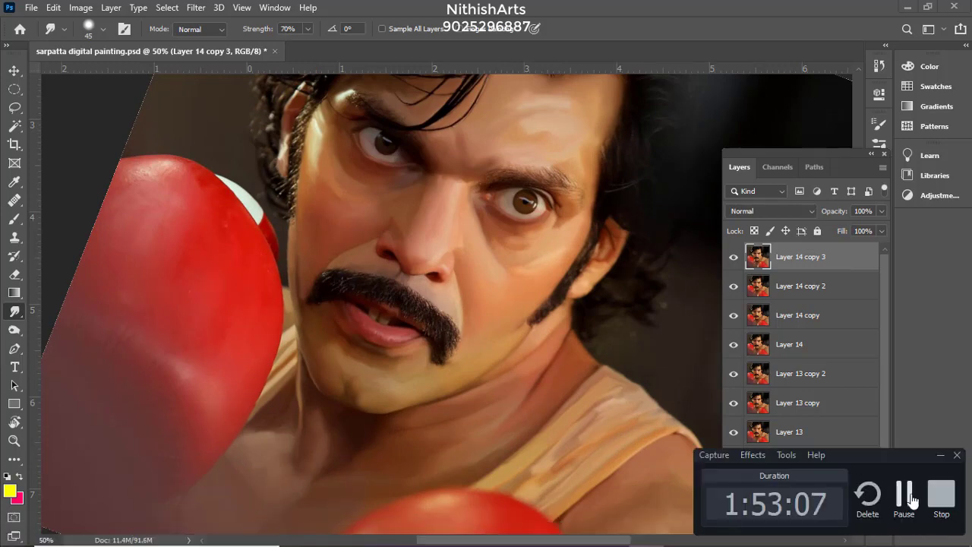
Smudge the red beside the lower end of the lower glove's white highlight with a 60 px brush at 70% strength
left_click_drag(523, 467, 581, 139)
key("ctrl+plus")
key("ctrl+plus")
left_click_drag(209, 366, 368, 199)
left_click_drag(249, 370, 179, 445)
mouse_move(308, 267)
left_mouse_down()
mouse_move(245, 314)
mouse_move(283, 186)
left_mouse_up()
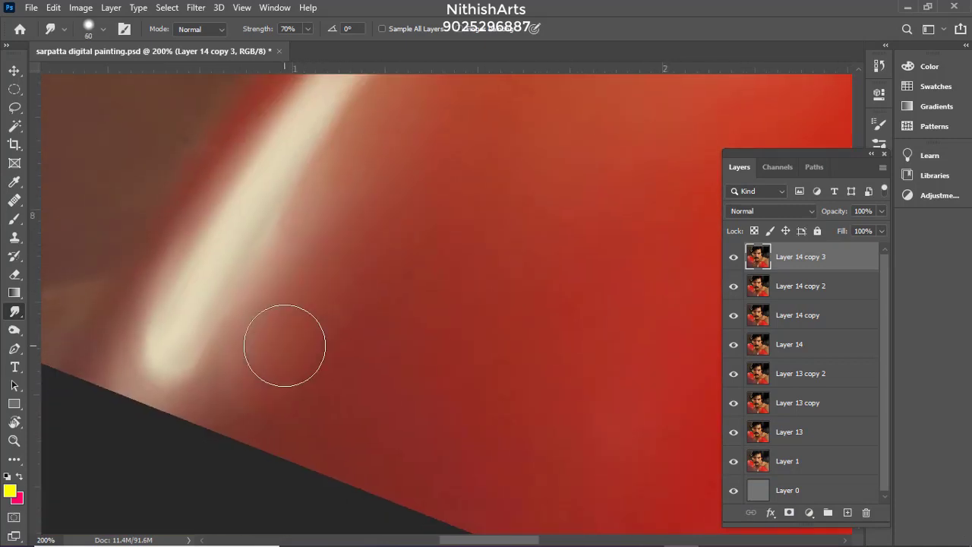
Load the "nithish" brush preset for the Smudge tool and set the strength to 80%
key("8")
right_click(332, 245)
scroll(585, 425, "down", 10)
left_click(429, 479)
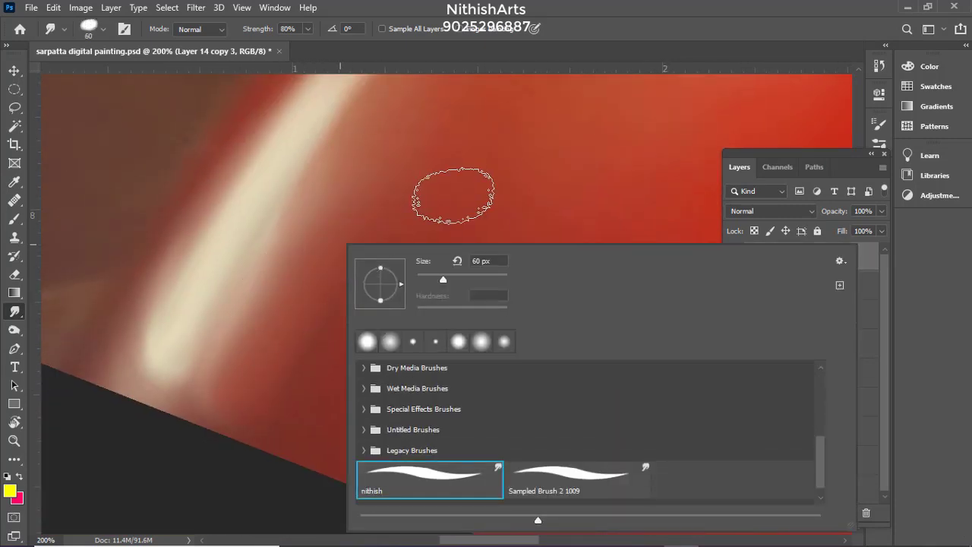
left_click(869, 125)
left_click(869, 125)
left_click(875, 125)
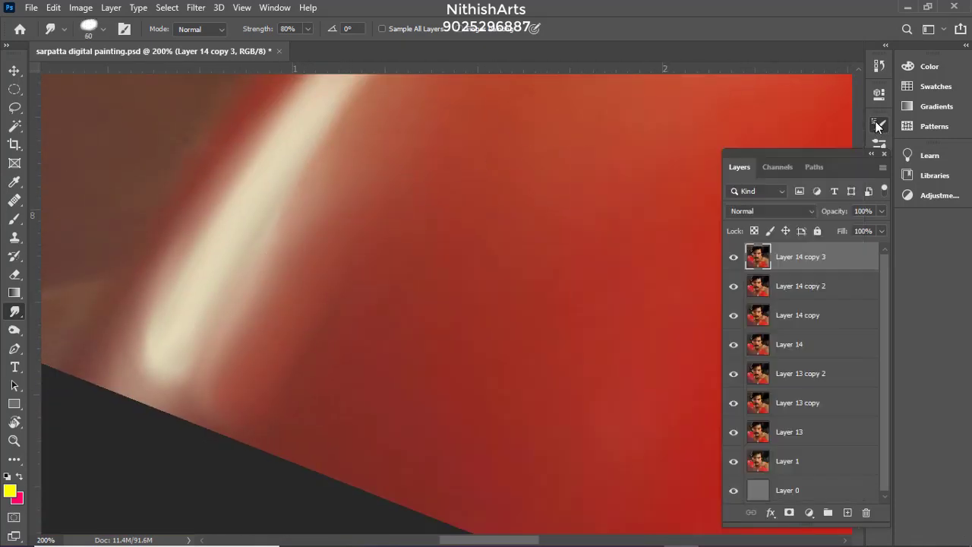
Smudge the dark red band beside the lower glove's white highlight with a 90 px brush at 80% strength
key("bracketright")
key("bracketright")
key("bracketright")
left_click_drag(368, 186, 292, 289)
left_click_drag(419, 169, 334, 326)
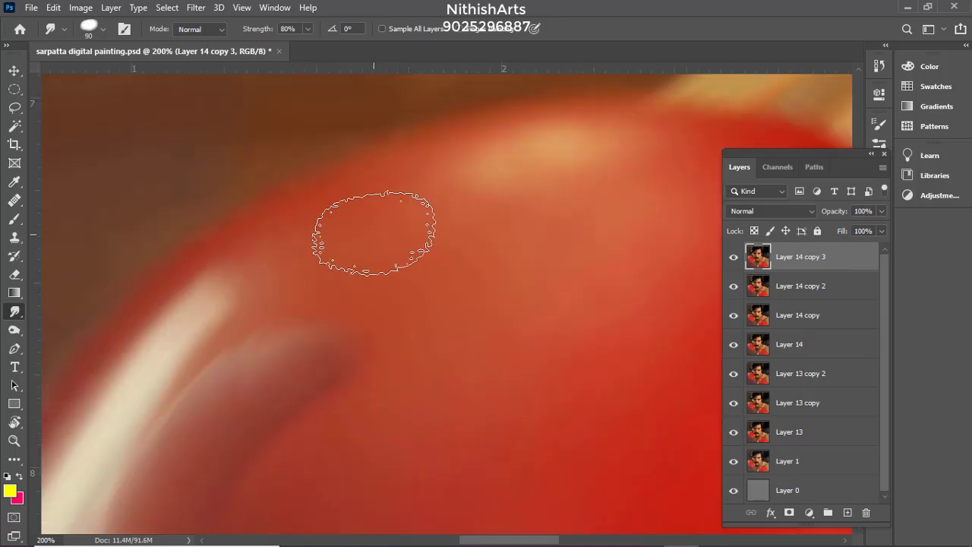
Blend the reds around the upper end of the lower glove's white highlight with a 70 px brush at 70% strength
key("7")
key("bracketleft")
key("bracketleft")
key("bracketleft")
left_click_drag(542, 162, 457, 193)
key("bracketright")
left_click_drag(286, 283, 428, 177)
left_click_drag(228, 357, 418, 163)
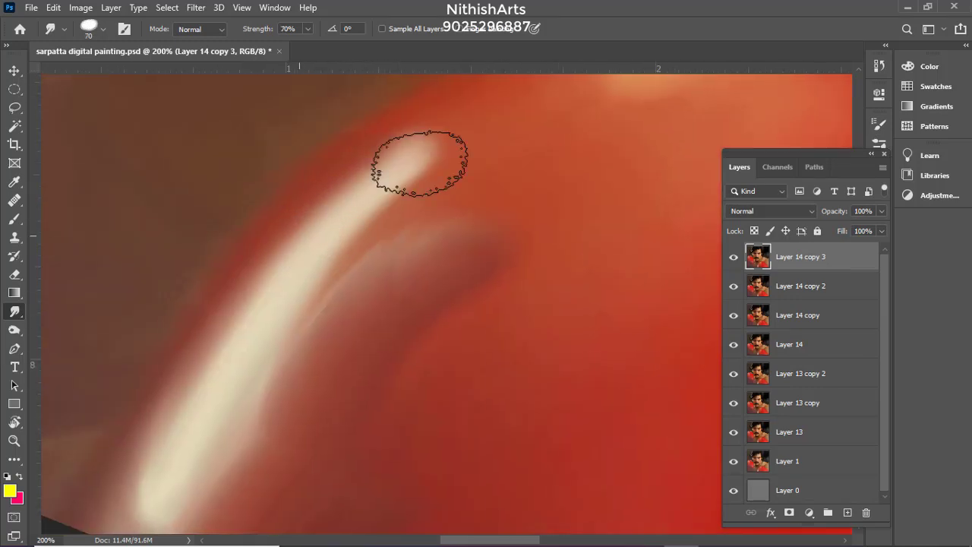
left_click_drag(486, 208, 263, 272)
Smudge the orange glow and dark red shading across the middle of the lower glove with a 125 px brush
key("ctrl+minus")
key("bracketright")
key("bracketright")
key("bracketright")
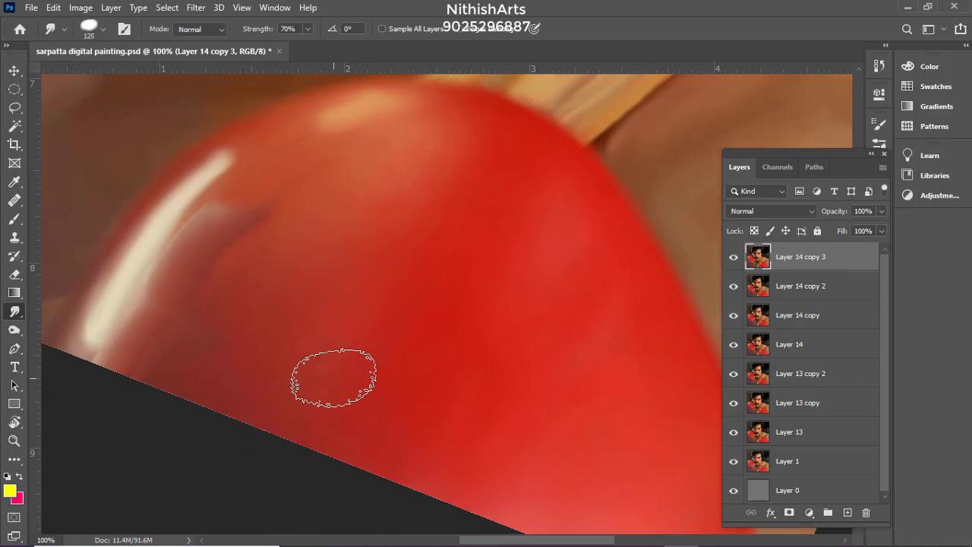
left_click_drag(334, 378, 313, 379)
left_click_drag(419, 162, 393, 199)
left_click_drag(316, 234, 259, 311)
Smooth the bright red area near the lower glove's top and outer edge with 80 to 90 px smudge strokes
key("bracketleft")
key("bracketleft")
key("bracketleft")
left_click_drag(487, 127, 456, 119)
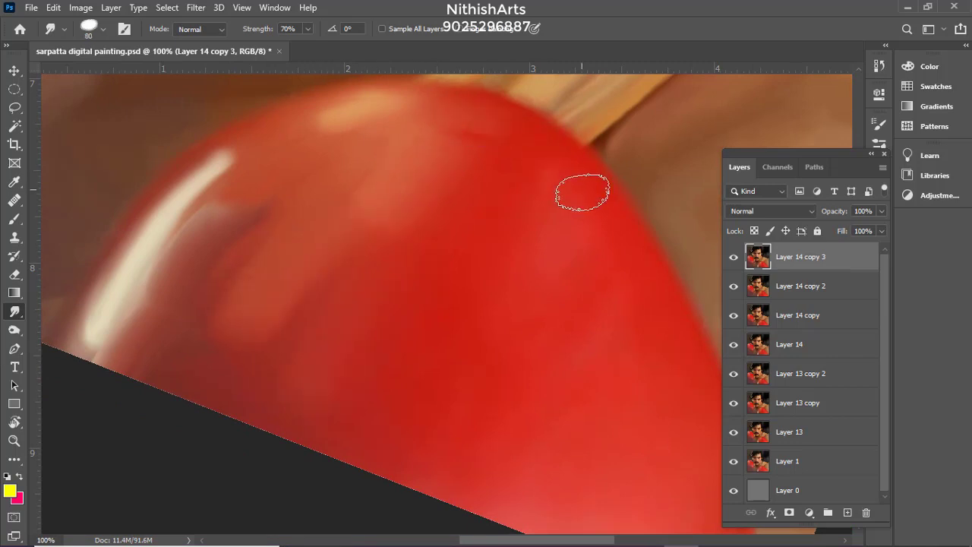
left_click_drag(564, 258, 462, 191)
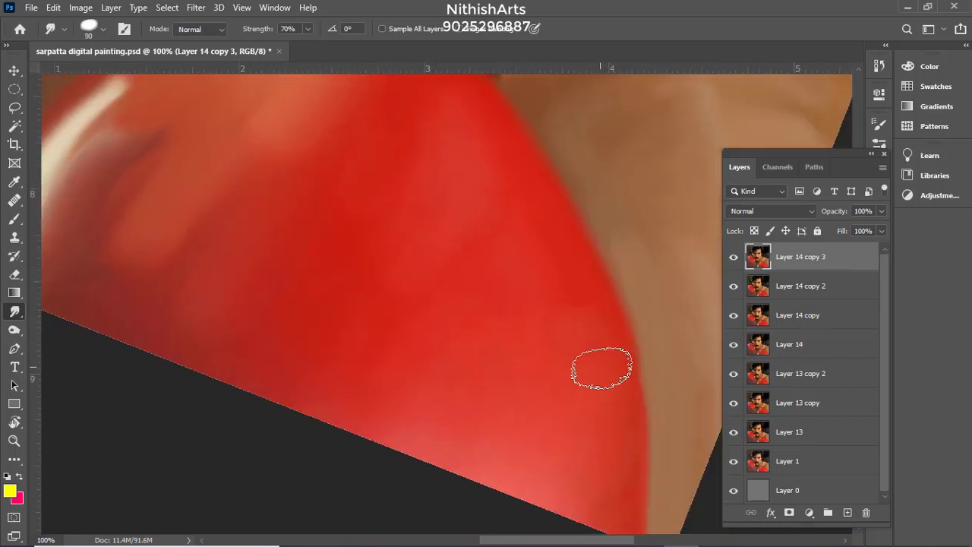
left_click_drag(452, 252, 460, 316)
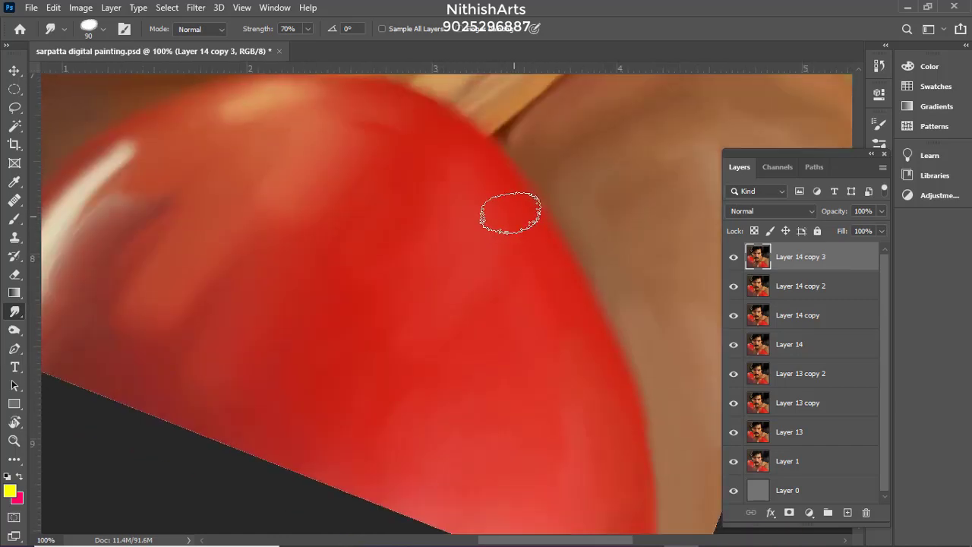
left_click_drag(620, 377, 586, 317)
left_click_drag(457, 108, 557, 275)
Trace the lower glove's curved outline with the Pen tool and convert the path to a selection
key("ctrl+minus")
key("p")
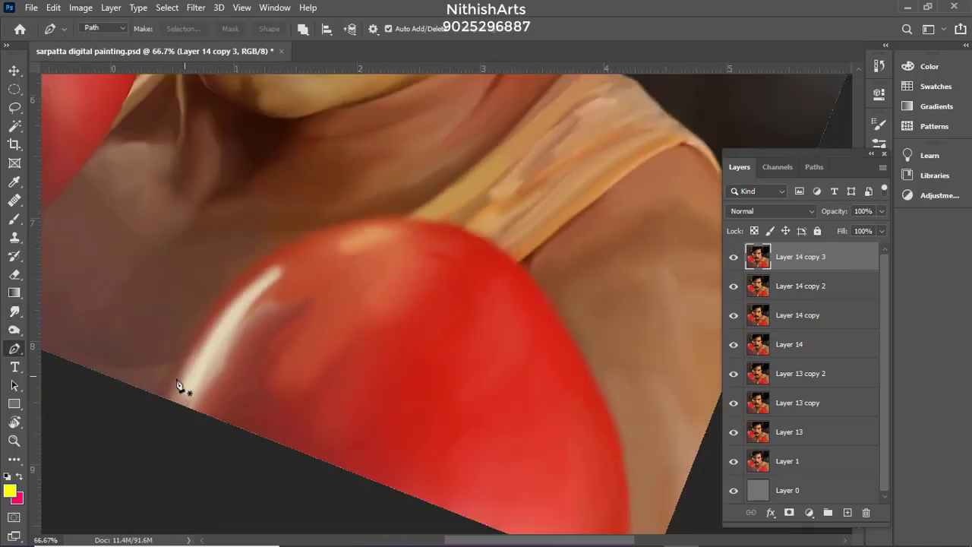
left_click_drag(486, 281, 427, 181)
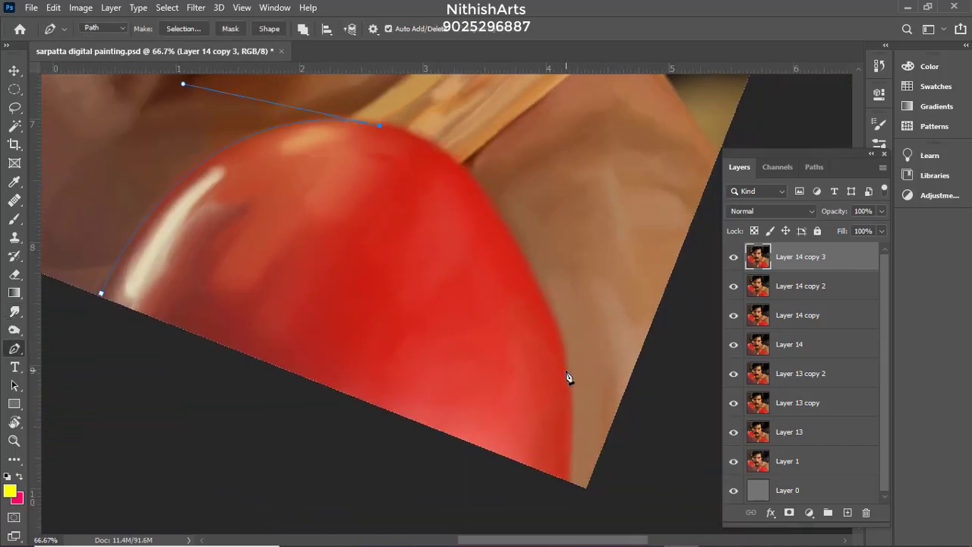
left_click_drag(564, 370, 633, 525)
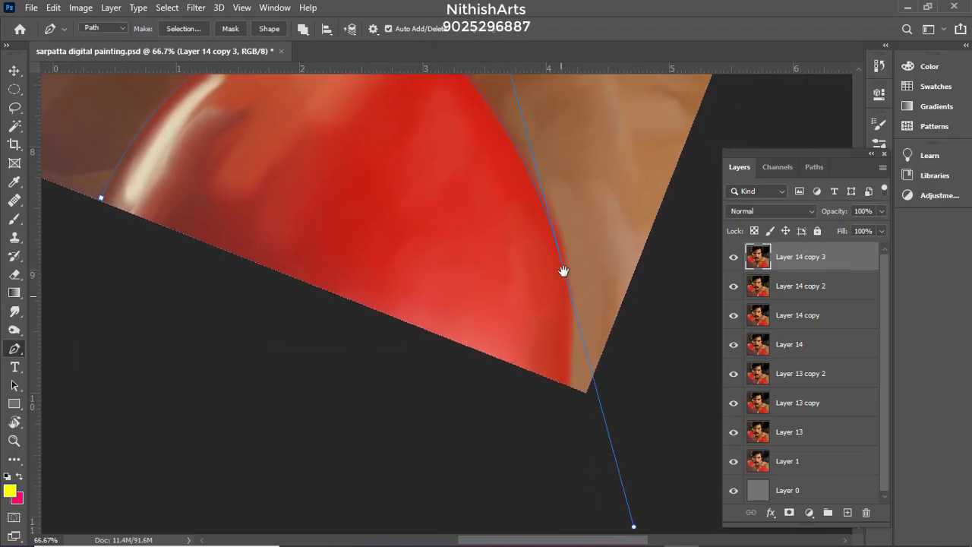
left_click_drag(564, 272, 527, 224)
left_click_drag(533, 348, 526, 400)
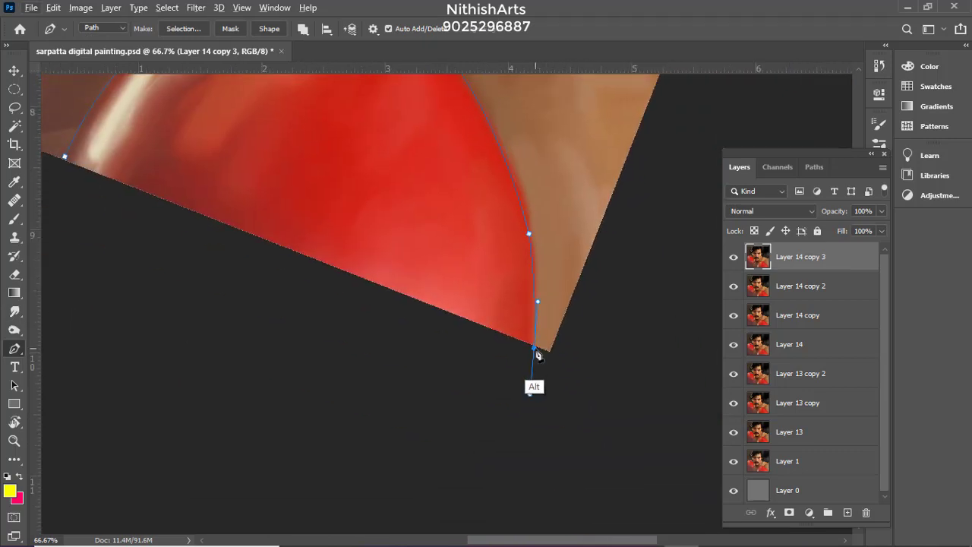
key("ctrl+Return")
Smudge along the lower glove's selected rim with a 90 px brush, inverting the selection to limit the strokes
key("ctrl+plus")
left_click_drag(464, 276, 460, 404)
left_click_drag(372, 149, 525, 319)
left_click(15, 311)
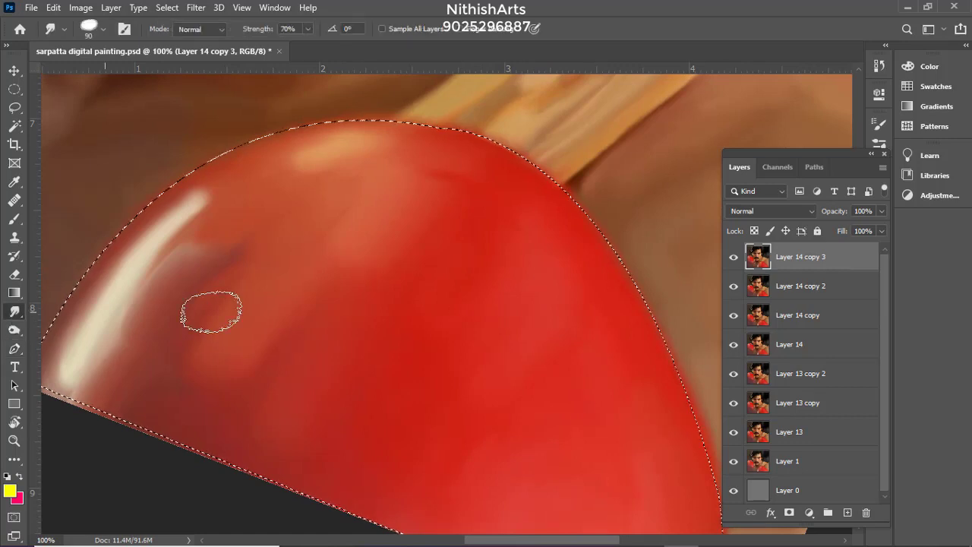
mouse_move(646, 367)
left_mouse_down()
mouse_move(503, 216)
mouse_move(558, 268)
mouse_move(576, 390)
left_mouse_up()
key("ctrl+shift+i")
left_click_drag(465, 180, 369, 128)
left_click_drag(396, 200, 567, 278)
left_click_drag(132, 374, 165, 308)
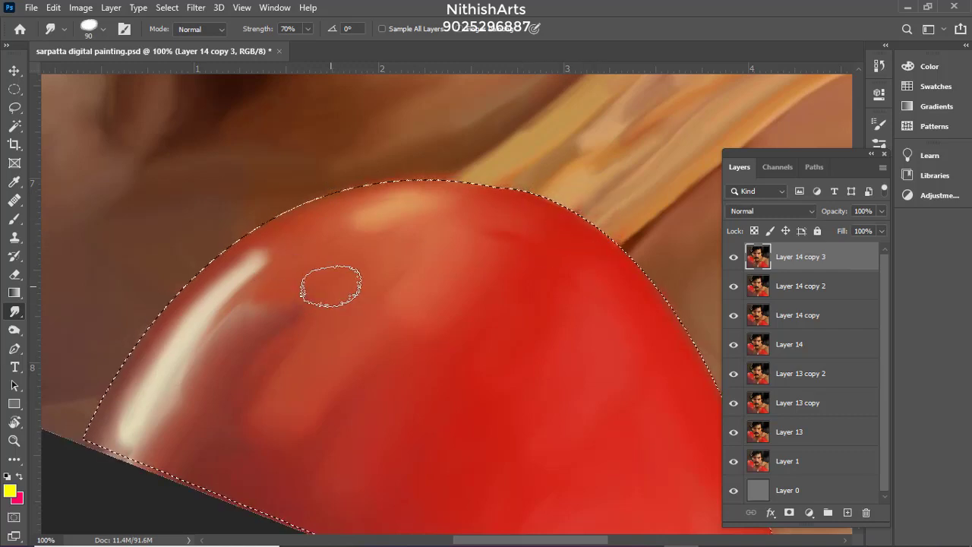
Smudge the bright red across the selected lower glove with a 100 px brush at 80% strength
left_click_drag(520, 355, 436, 256)
key("]")
key("8")
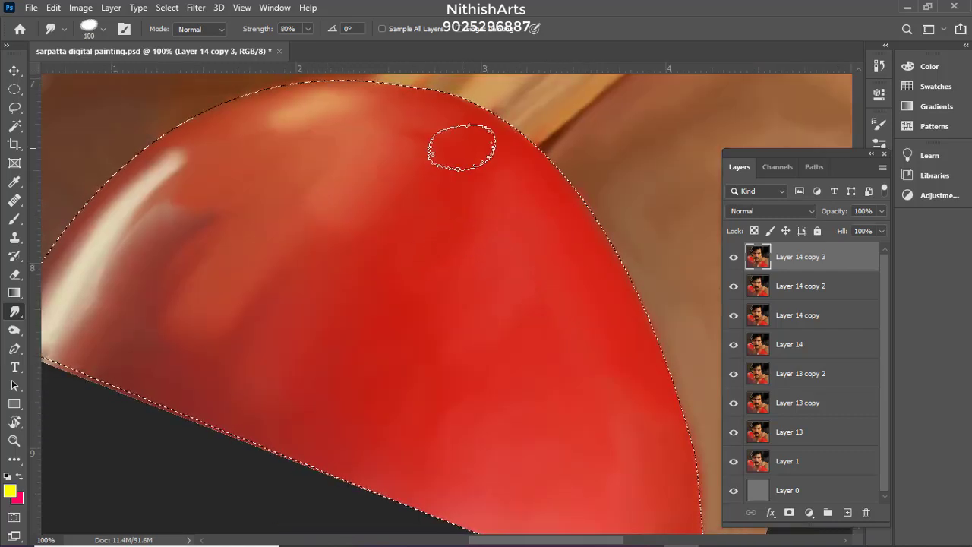
mouse_move(462, 148)
left_mouse_down()
mouse_move(453, 154)
mouse_move(474, 169)
mouse_move(391, 241)
mouse_move(402, 146)
mouse_move(203, 349)
mouse_move(275, 220)
mouse_move(243, 273)
left_mouse_up()
Spread red over the orange highlight near the lower glove's top, finishing with a 125 px smudge brush, and clear the selection
key("bracketright")
key("bracketright")
key("bracketright")
key("bracketleft")
key("bracketleft")
key("bracketleft")
key("bracketleft")
mouse_move(265, 314)
left_mouse_down()
mouse_move(359, 135)
mouse_move(351, 164)
mouse_move(278, 208)
mouse_move(347, 122)
mouse_move(319, 102)
left_mouse_up()
key("bracketright")
key("bracketright")
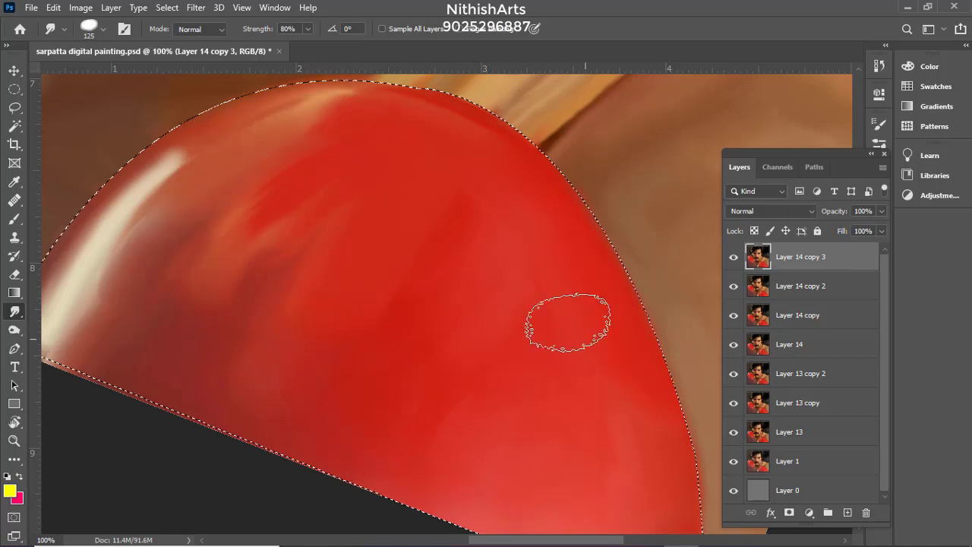
mouse_move(357, 129)
left_mouse_down()
mouse_move(239, 167)
mouse_move(304, 156)
mouse_move(288, 262)
left_mouse_up()
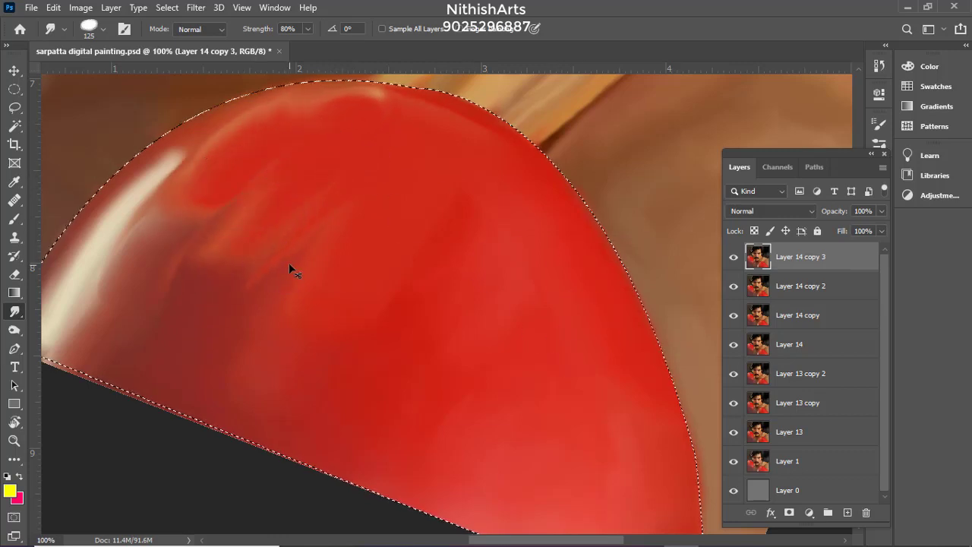
key("ctrl+d")
Start a Pen path along the raised glove's top edge down to the start of its white patch
left_click_drag(333, 202, 460, 365)
left_click_drag(439, 291, 683, 455)
left_click_drag(362, 197, 394, 323)
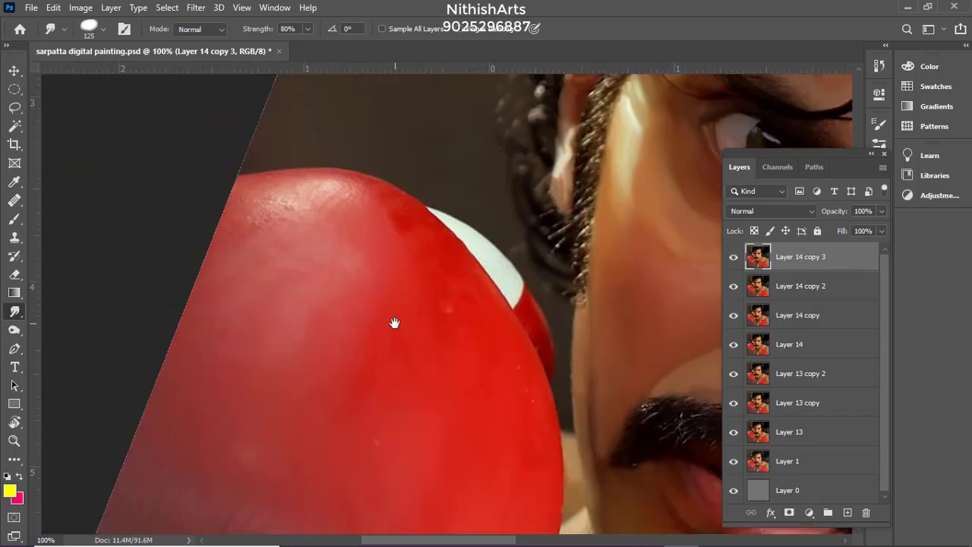
key("p")
key("ctrl+plus")
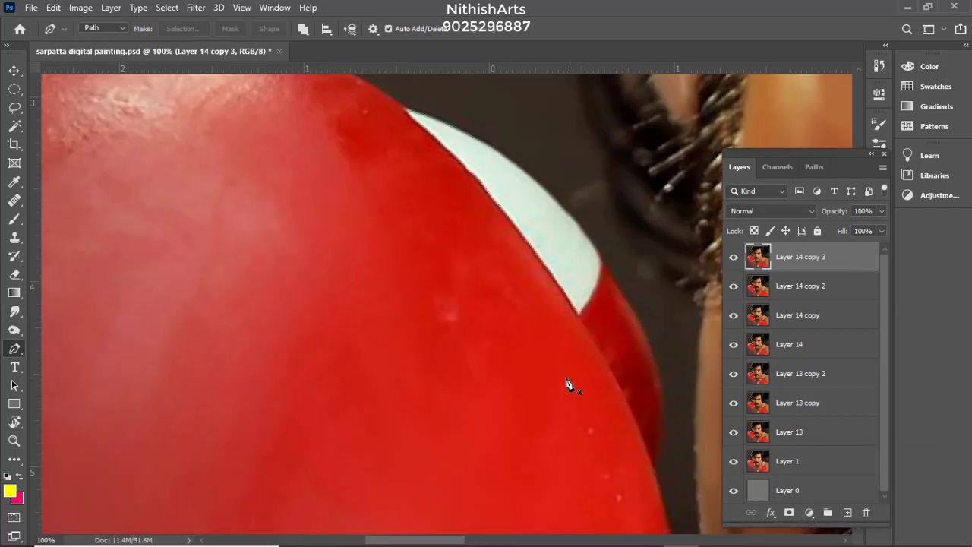
left_click_drag(365, 251, 472, 376)
left_click_drag(573, 291, 632, 355)
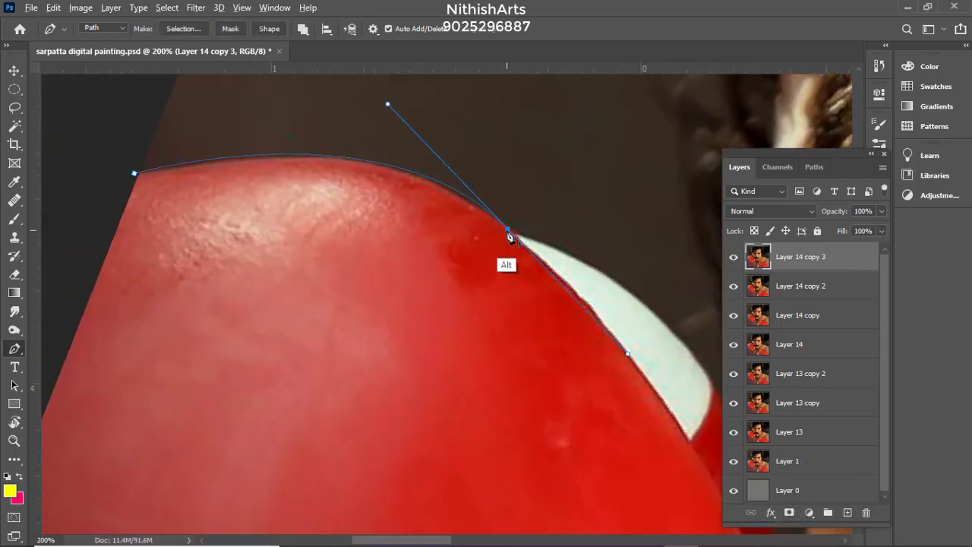
left_click(508, 229, "alt")
left_click_drag(509, 237, 389, 184)
left_click(367, 183)
Extend the path around the outer edge of the raised glove's white patch and adjust its curve handles
left_click_drag(573, 342, 493, 291)
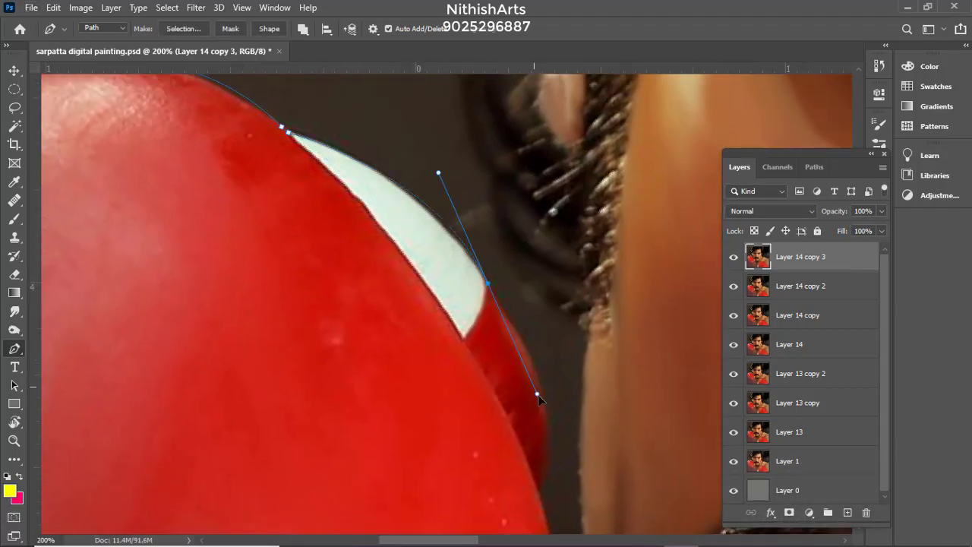
left_click_drag(537, 396, 558, 393)
key("super")
key("super")
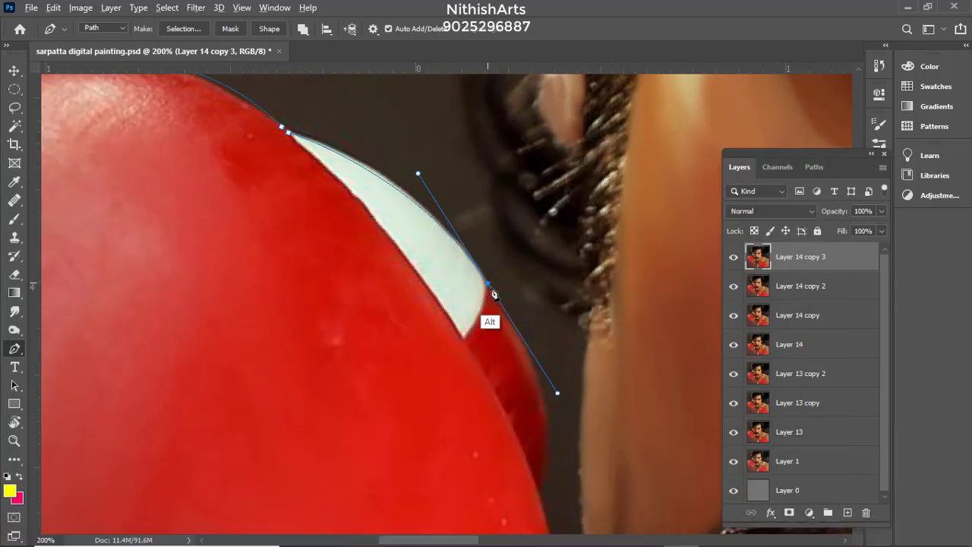
left_click_drag(502, 307, 474, 205)
key("ctrl+minus")
key("ctrl+plus")
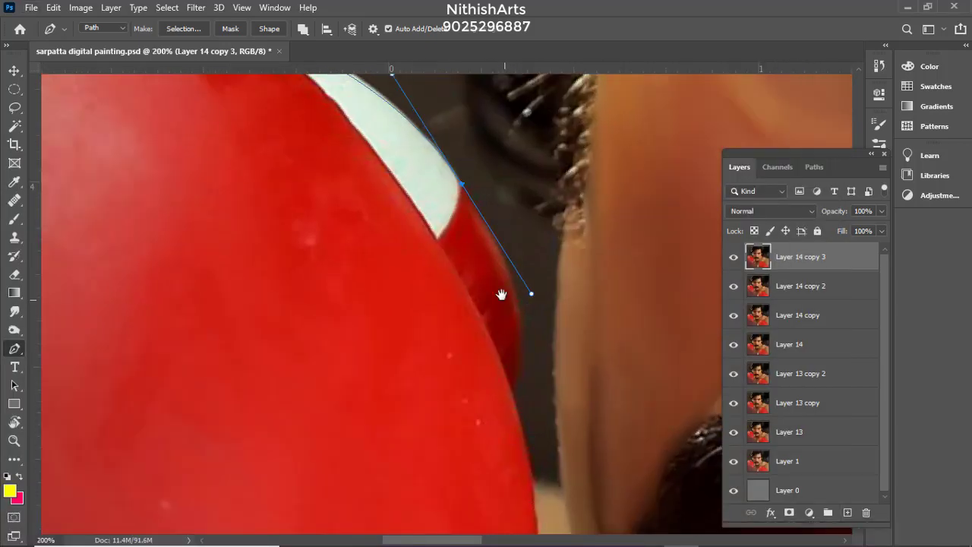
Continue the path down the raised glove's side beside the face and vest and around its shaded lower curve
left_click_drag(501, 294, 469, 225)
left_click_drag(481, 320, 473, 163)
left_click(481, 320, "alt")
left_click(481, 477)
scroll(412, 372, "down", 5)
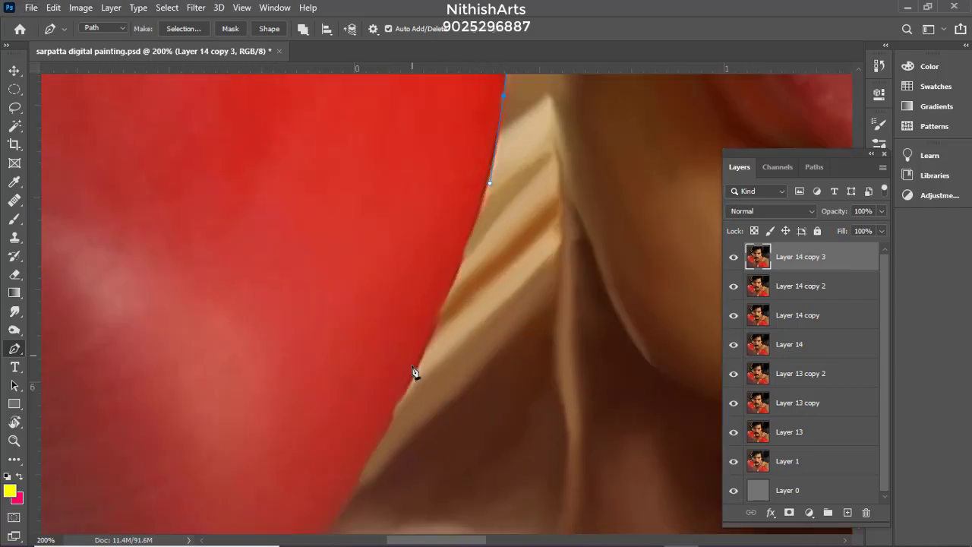
left_click_drag(359, 471, 426, 256)
left_click_drag(409, 296, 570, 100)
left_click_drag(295, 375, 202, 410)
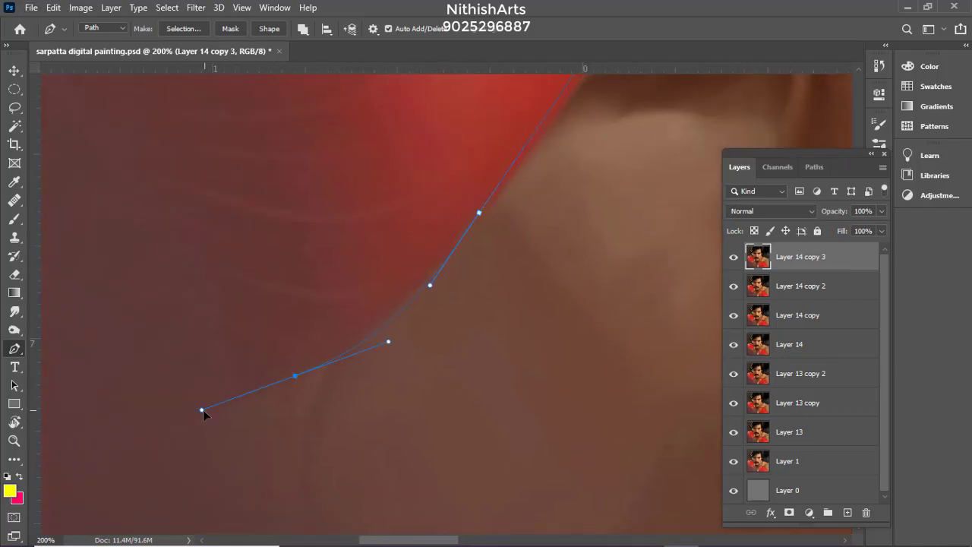
Close the raised glove's path outside the canvas edge and convert it to a selection
left_click_drag(76, 457, 347, 296)
key("ctrl+minus")
left_click_drag(158, 193, 187, 317)
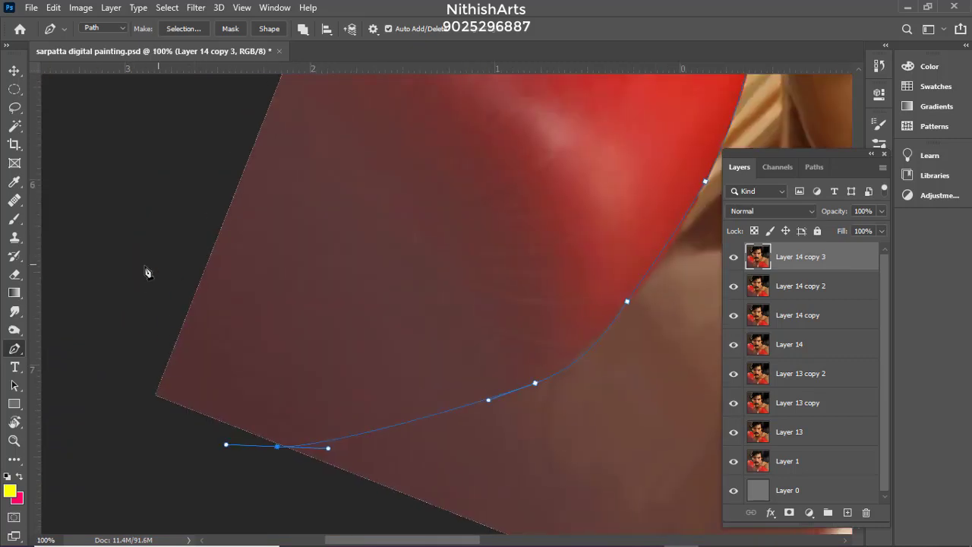
left_click_drag(148, 276, 178, 211)
left_click_drag(178, 212, 111, 443)
left_click_drag(208, 182, 229, 148)
left_click_drag(228, 148, 158, 360)
left_click_drag(245, 176, 314, 222)
left_click(286, 149)
key("ctrl+Return")
Smudge the rough shiny highlight at the top of the raised glove with a 60 px brush at 80% strength
key("ctrl+plus")
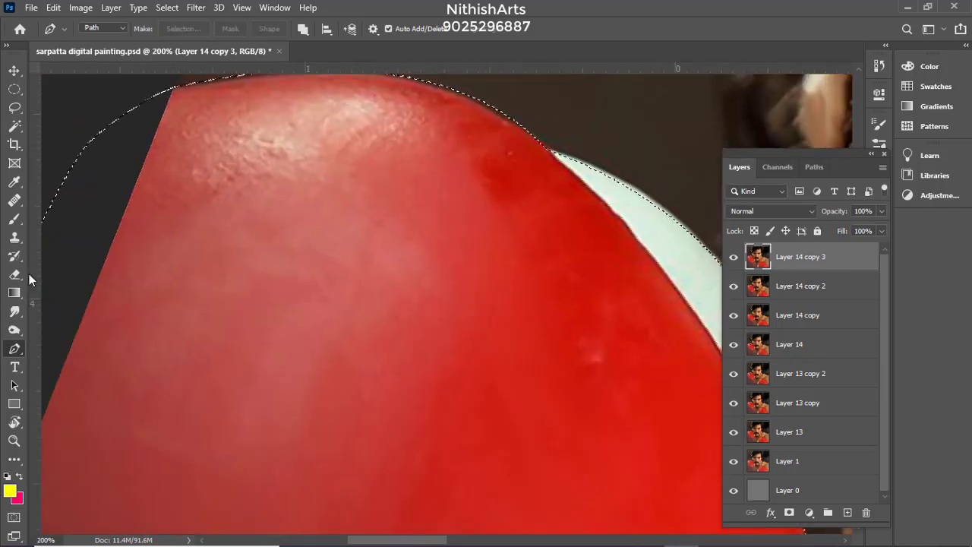
left_click(15, 312)
key("bracketleft")
key("bracketleft")
key("bracketleft")
key("bracketleft")
mouse_move(327, 138)
left_mouse_down()
mouse_move(279, 141)
mouse_move(199, 183)
left_mouse_up()
left_click_drag(240, 118, 199, 117)
left_click_drag(251, 129, 213, 172)
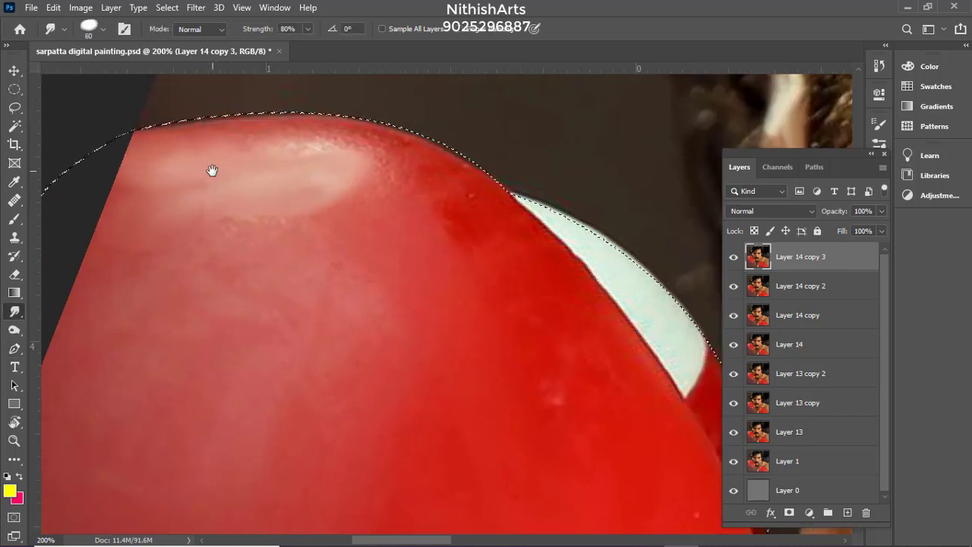
Smooth the remaining texture above the raised glove's highlight and toward its white patch with a smaller smudge brush
left_click_drag(318, 139, 163, 144)
key("bracketleft")
key("bracketleft")
left_click_drag(237, 128, 156, 140)
left_click_drag(402, 156, 475, 216)
Blend the pale pink sheen into the red in the middle of the raised glove with a 70 px brush
key("bracketright")
key("bracketright")
key("bracketright")
mouse_move(391, 232)
left_mouse_down()
mouse_move(326, 286)
mouse_move(346, 315)
left_mouse_up()
left_click_drag(194, 273, 152, 272)
scroll(341, 347, "down", 5)
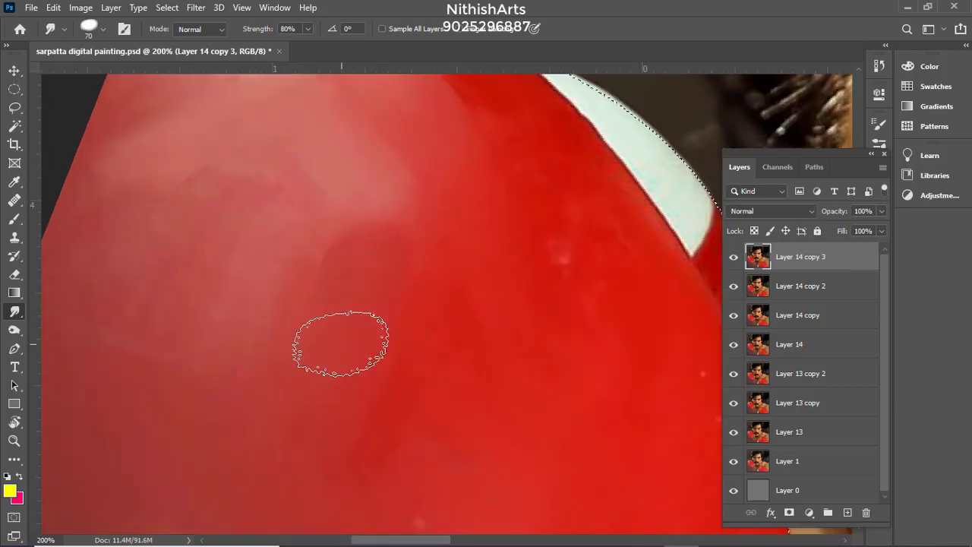
Smudge the dark maroon shading along the raised glove's outer side into the neighboring red with the 70 px brush
scroll(303, 326, "down", 6)
scroll(238, 321, "left", 5)
left_click_drag(234, 328, 233, 199)
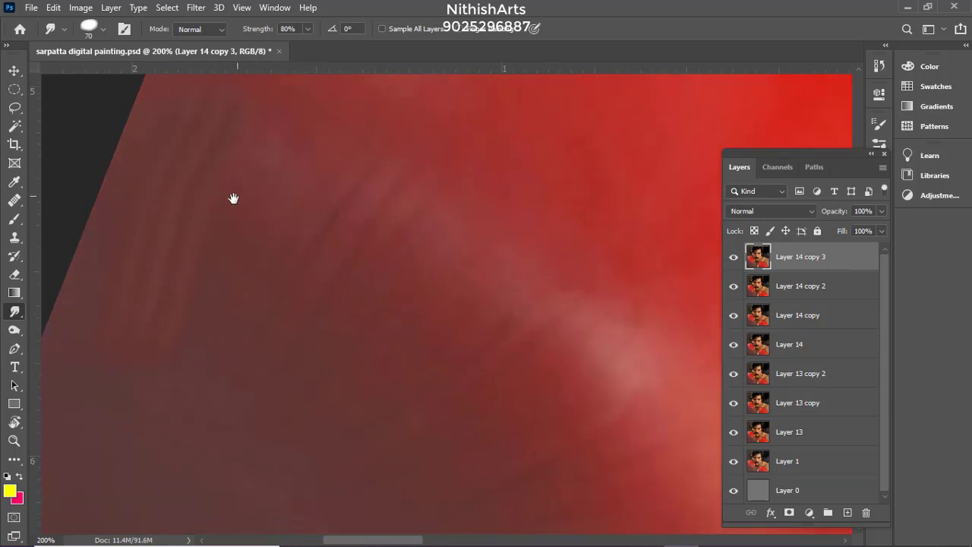
left_click_drag(301, 317, 383, 188)
left_click_drag(233, 249, 337, 95)
left_click_drag(300, 158, 311, 286)
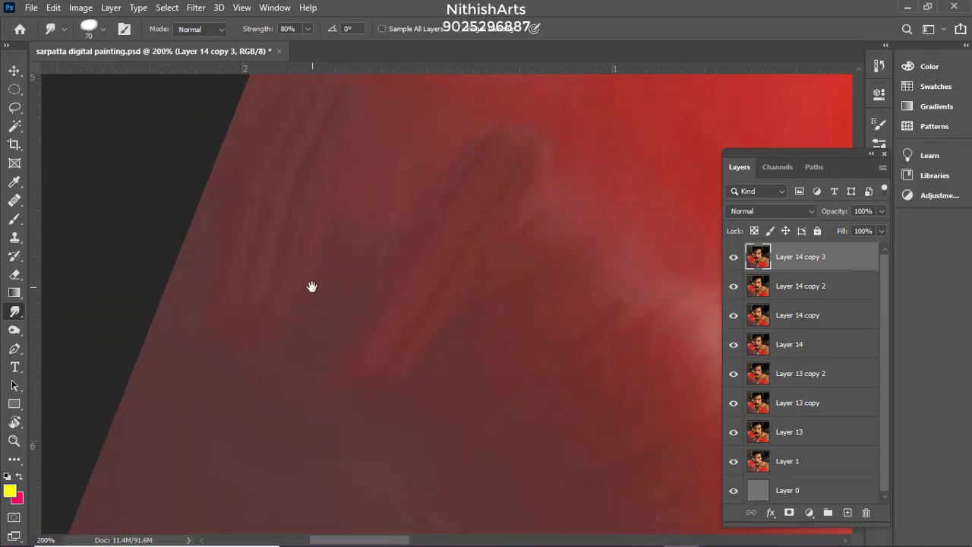
mouse_move(315, 122)
left_mouse_down()
mouse_move(290, 275)
mouse_move(319, 114)
left_mouse_up()
Smudge the pale highlight and the dark maroon shading in the raised glove's lower part into each other with a 70 to 80 px brush
left_click_drag(401, 260, 284, 307)
scroll(358, 177, "down", 4)
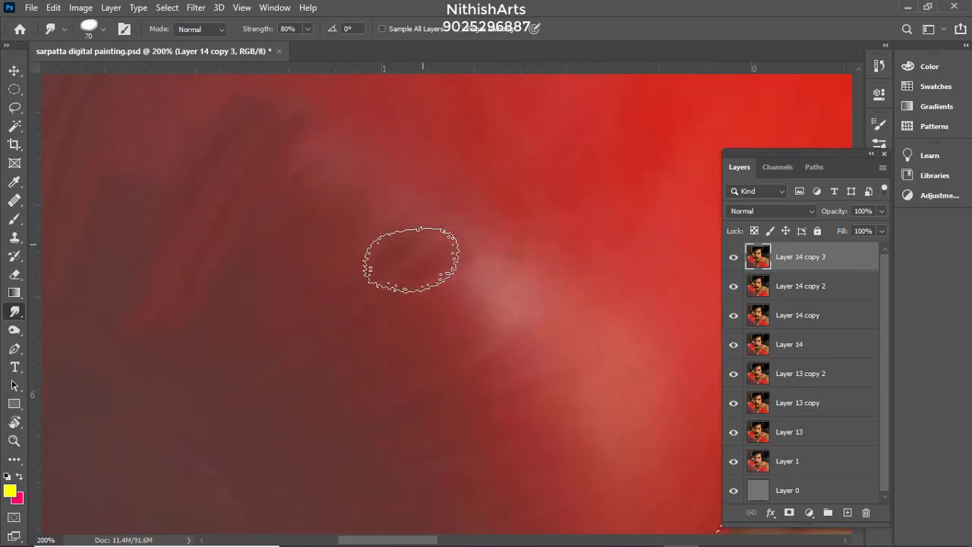
scroll(412, 256, "right", 2)
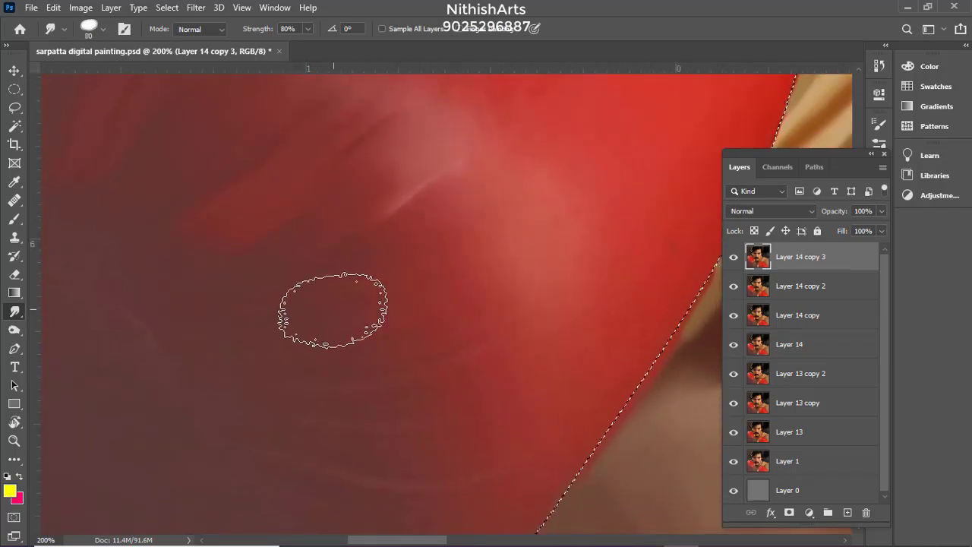
scroll(245, 351, "down", 3)
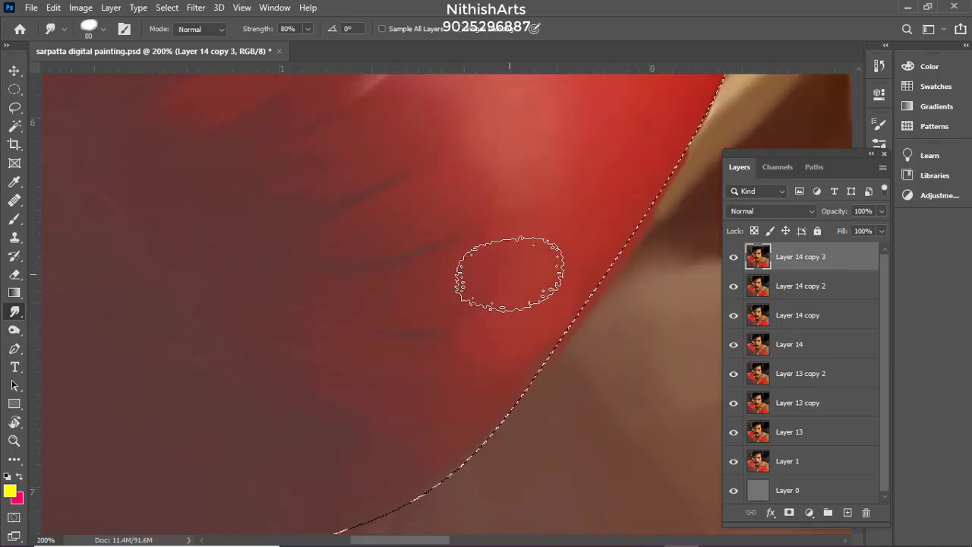
left_click_drag(509, 271, 489, 402)
left_click_drag(383, 91, 241, 188)
left_click_drag(381, 381, 381, 249)
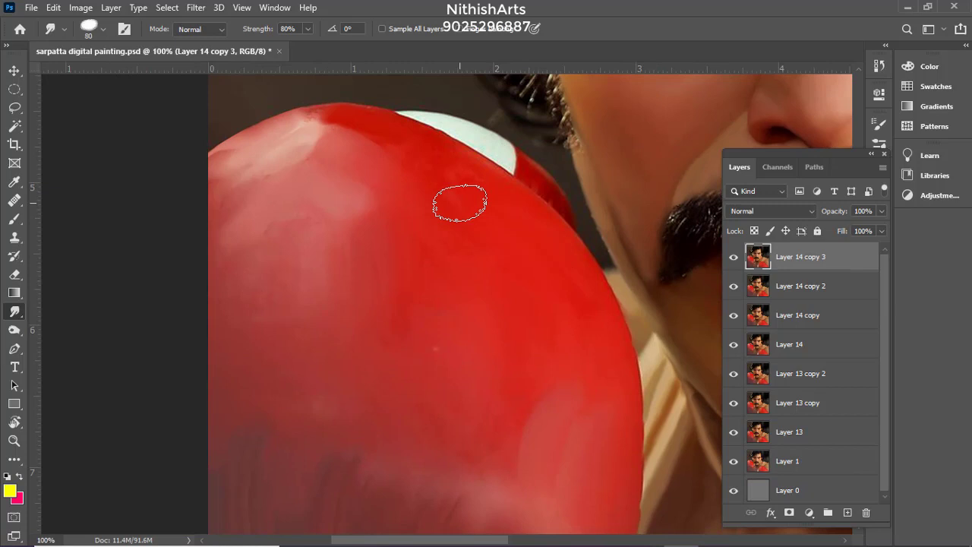
Blend the red front and the pink sheen of the raised glove with a smudge brush of 80 to 100 px
left_click_drag(484, 189, 470, 239)
key("ctrl+plus")
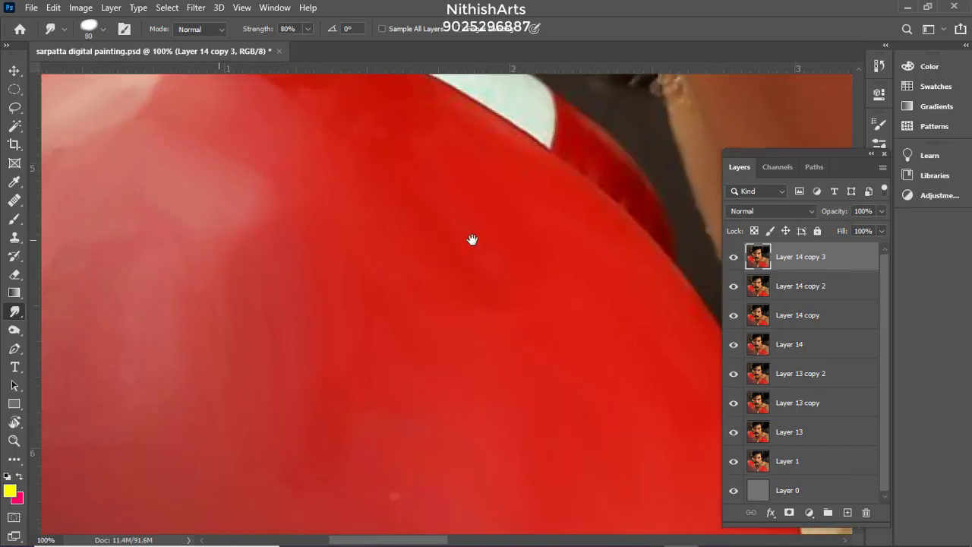
left_click_drag(460, 391, 450, 326)
key("ctrl+minus")
mouse_move(307, 267)
left_mouse_down()
mouse_move(314, 323)
mouse_move(269, 271)
left_mouse_up()
key("bracketright")
key("bracketright")
key("bracketright")
key("bracketright")
key("bracketright")
key("bracketright")
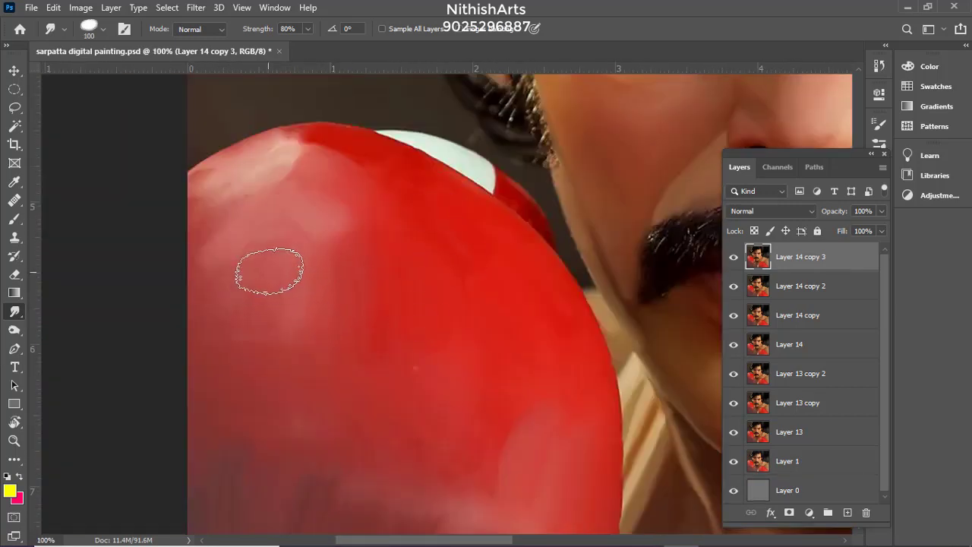
Smudge the pale highlight at the top of the raised glove into the surrounding red with a 60 to 80 px brush
key("bracketleft")
key("bracketleft")
key("bracketleft")
key("bracketleft")
key("bracketleft")
key("bracketleft")
key("bracketright")
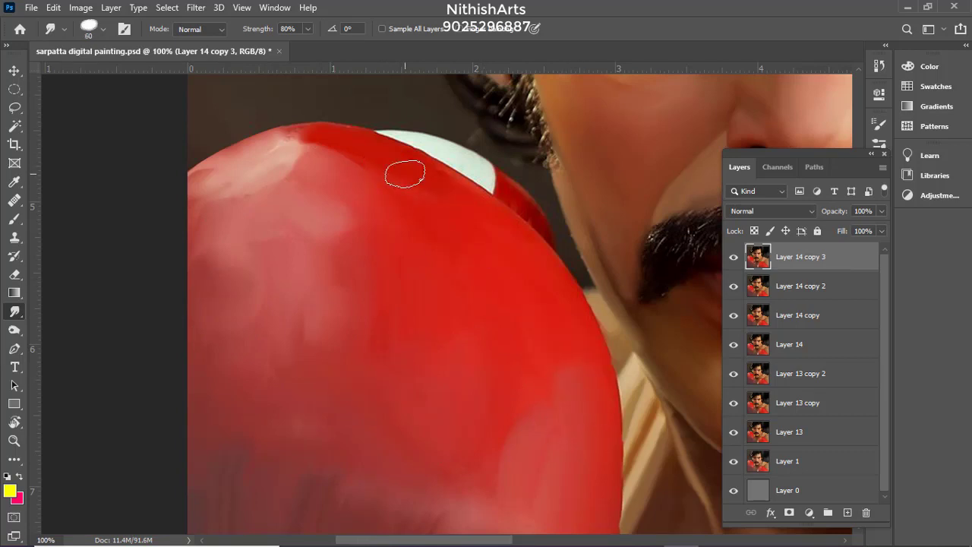
key("bracketright")
left_click_drag(298, 150, 382, 182)
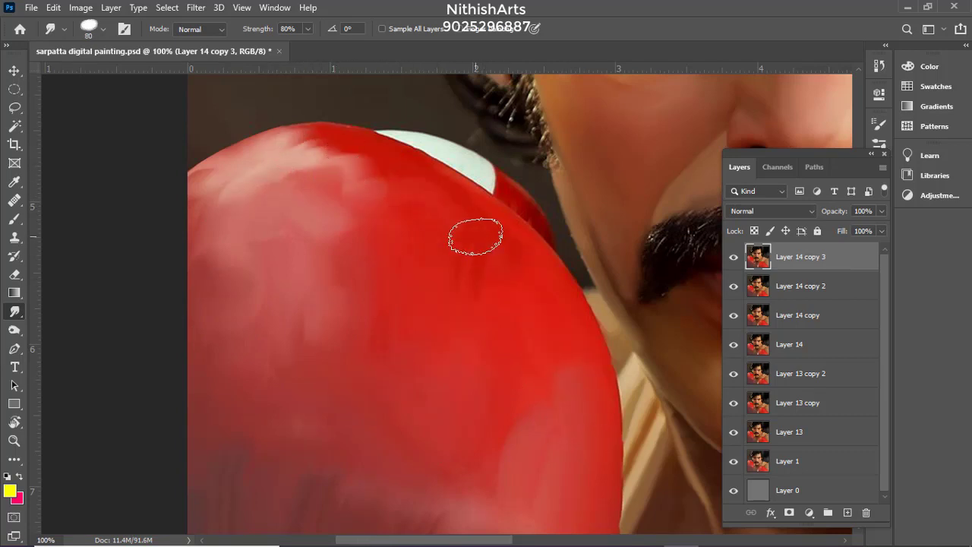
Smooth the edges of the raised glove's white patch and the dark red area next to it with a 20 px brush
scroll(498, 295, "up", 5)
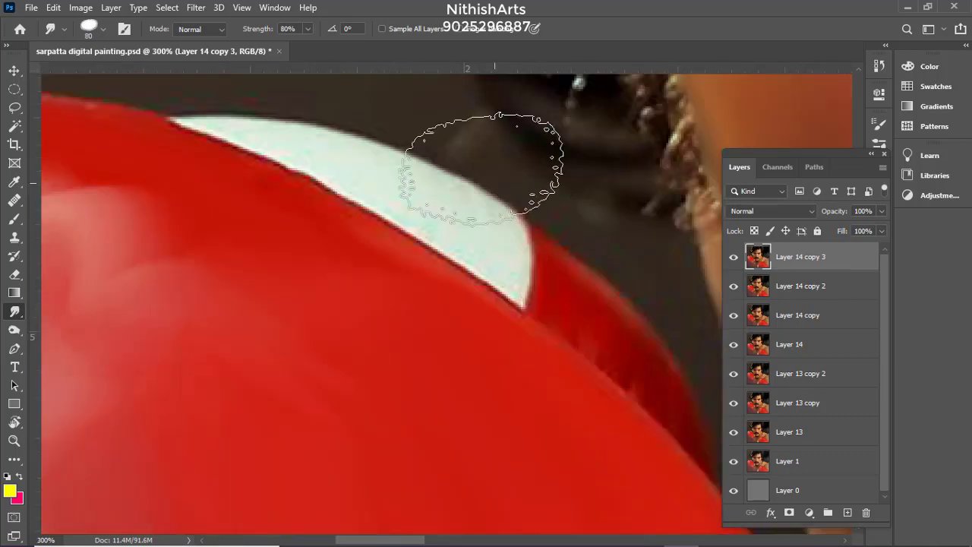
key("bracketleft")
key("bracketleft")
key("bracketleft")
key("bracketleft")
key("bracketleft")
key("bracketleft")
key("bracketleft")
key("bracketleft")
key("bracketleft")
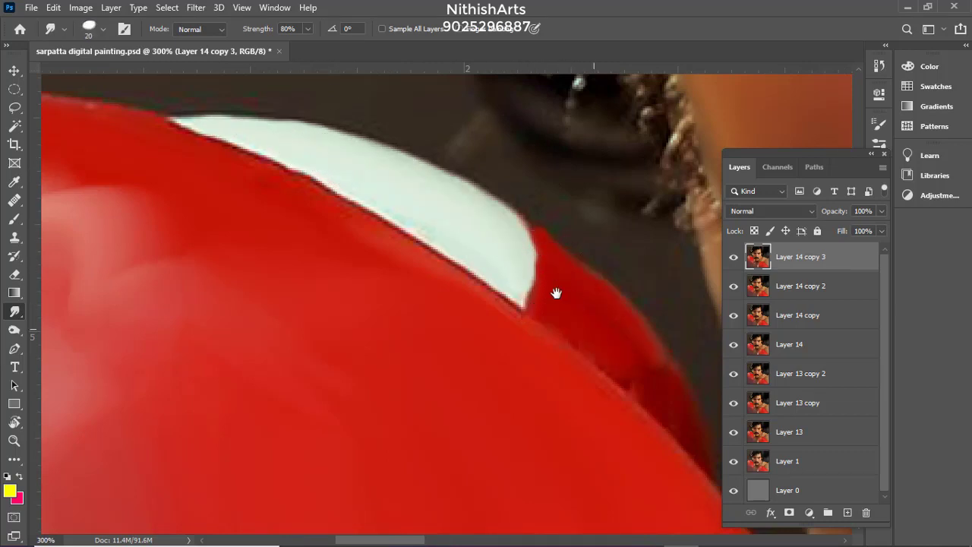
Smooth the lower end of the dark red strip and the raised glove's edge beside the neck with a 20 to 30 px brush
scroll(565, 303, "down", 3)
scroll(531, 235, "right", 3)
key("bracketleft")
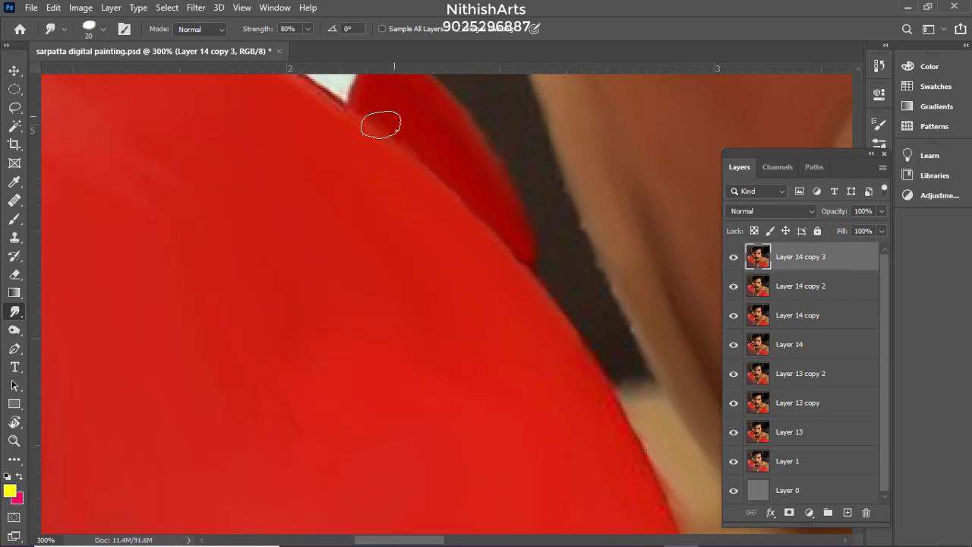
mouse_move(528, 245)
left_mouse_down()
mouse_move(573, 358)
mouse_move(502, 236)
left_mouse_up()
key("bracketright")
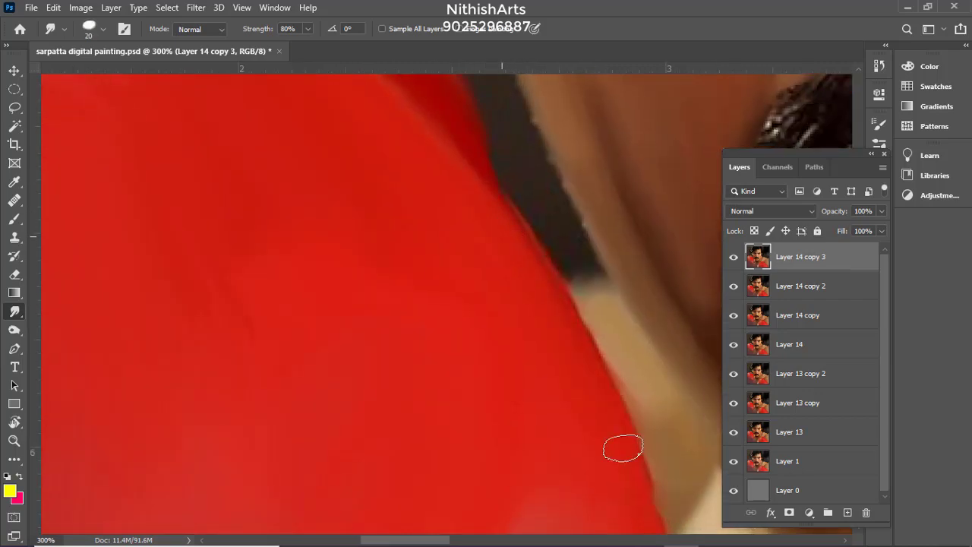
left_click_drag(621, 448, 514, 241)
key("bracketright")
key("bracketright")
left_click_drag(540, 328, 473, 206)
Duplicate the Layer 14 copy 3 layer and save the document
key("ctrl+minus")
key("ctrl+minus")
key("ctrl+minus")
key("ctrl+minus")
key("ctrl+minus")
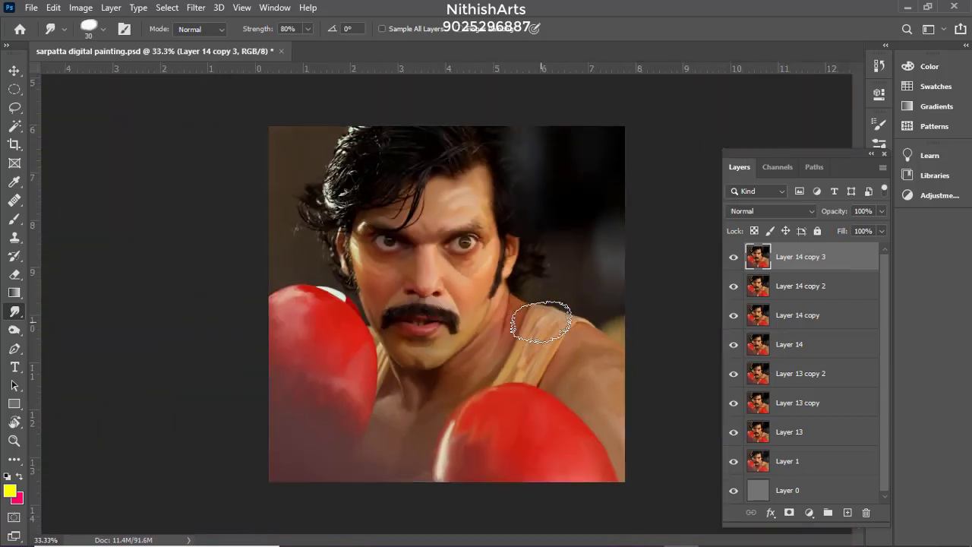
scroll(540, 322, "up", 1)
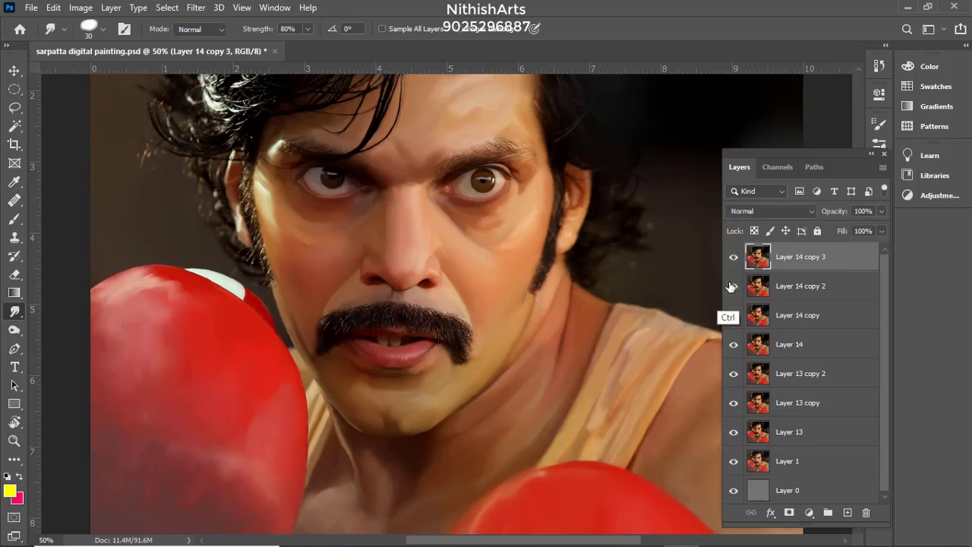
key("ctrl+j")
key("ctrl+s")
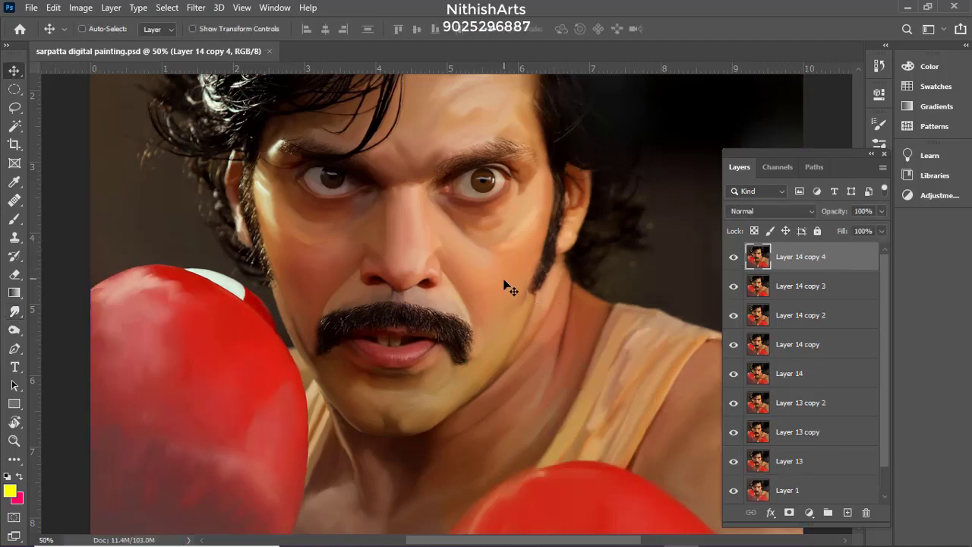
Choose the Triangle - Dots brush at 11 px for the Smudge tool
scroll(516, 274, "up", 3)
scroll(520, 268, "left", 1)
left_click_drag(577, 334, 526, 293)
left_click(731, 261)
key("r")
right_click(453, 195)
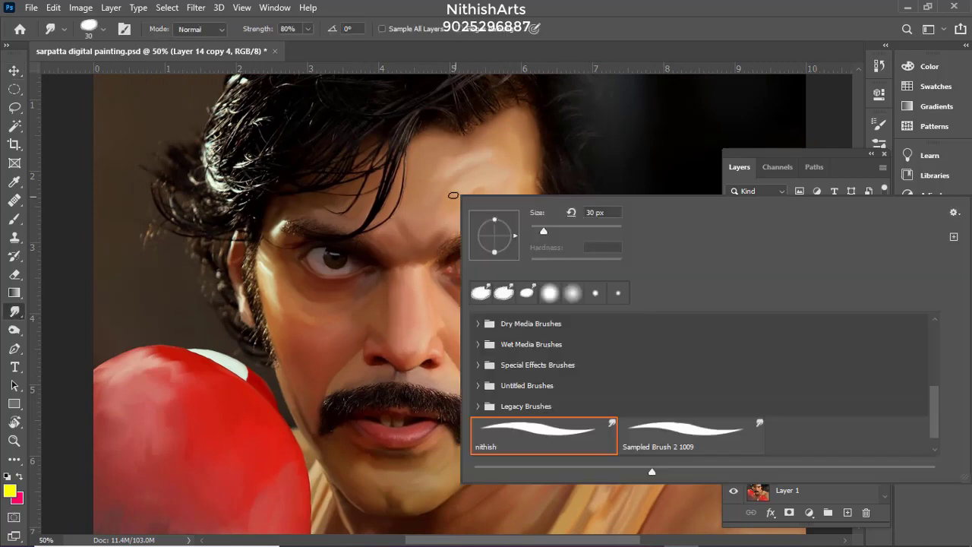
mouse_move(935, 421)
left_mouse_down()
mouse_move(940, 434)
mouse_move(934, 345)
left_mouse_up()
left_click(560, 439)
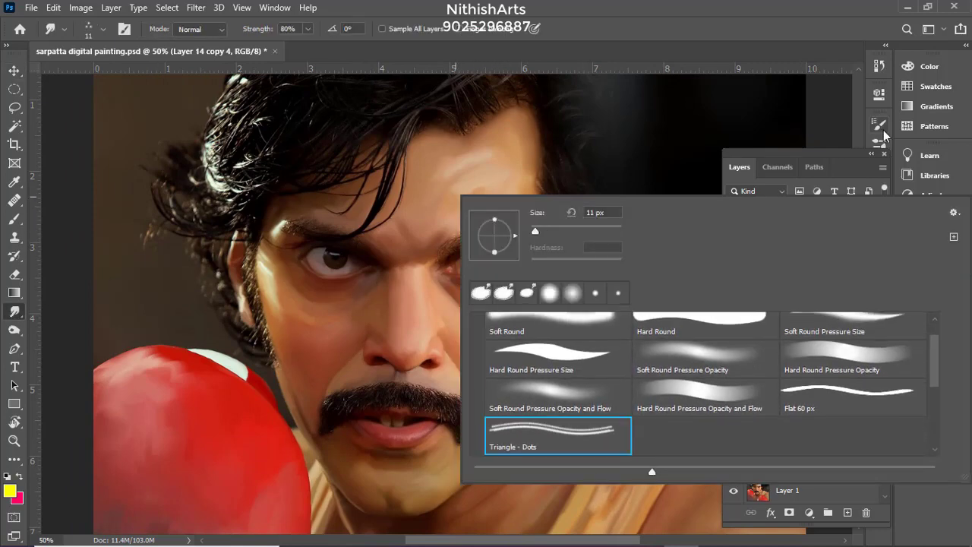
Set the brush spacing to 1% and turn on Shape Dynamics with Pen Pressure controlling the size
left_click(882, 127)
left_click(880, 126)
left_click_drag(701, 369, 681, 371)
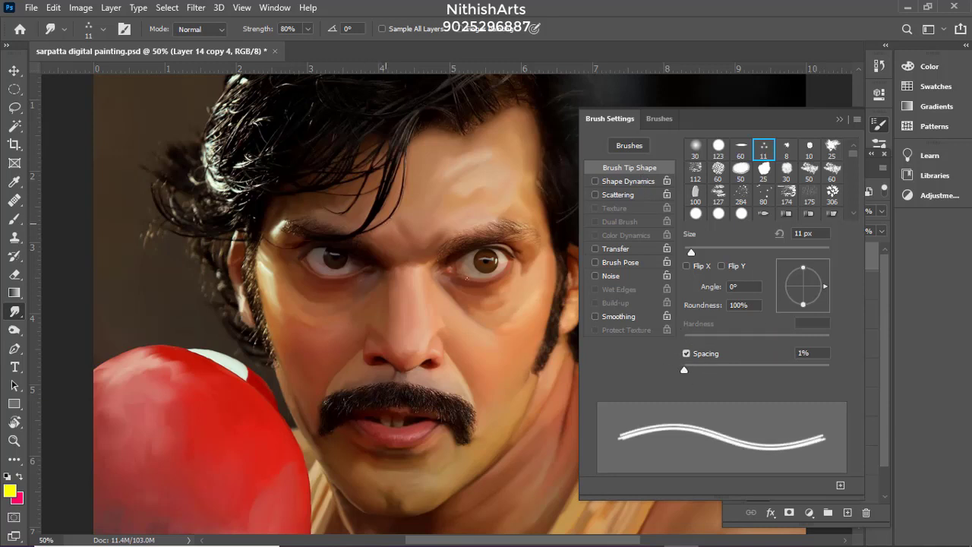
left_click(627, 180)
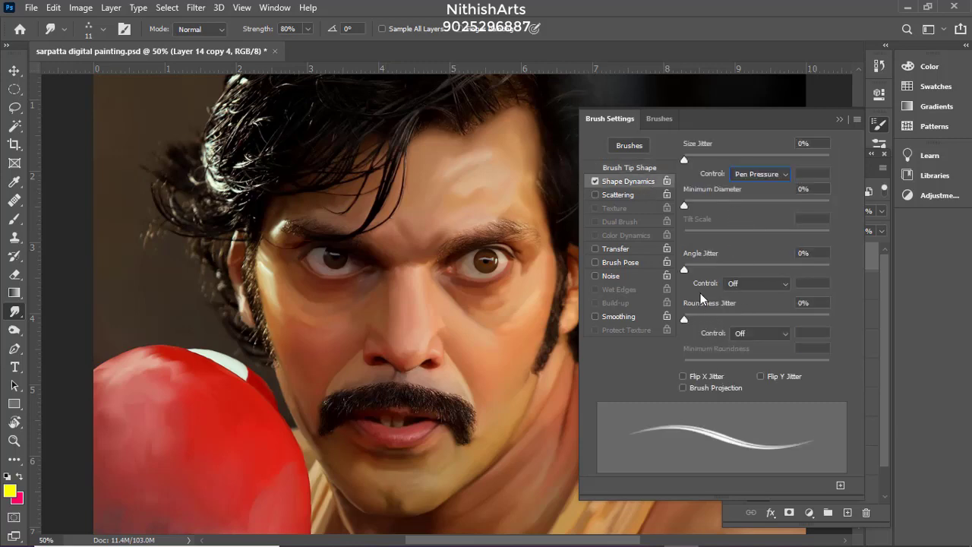
left_click(877, 126)
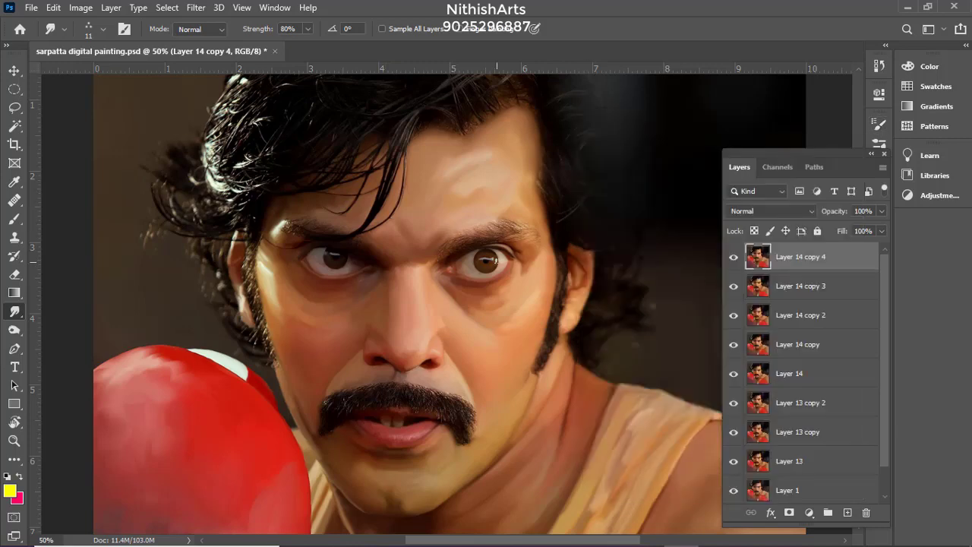
Smudge the inner end of the eyebrow farther from the raised glove into painted hair strokes with the dotted brush at 25 px
key("ctrl+plus")
key("ctrl+plus")
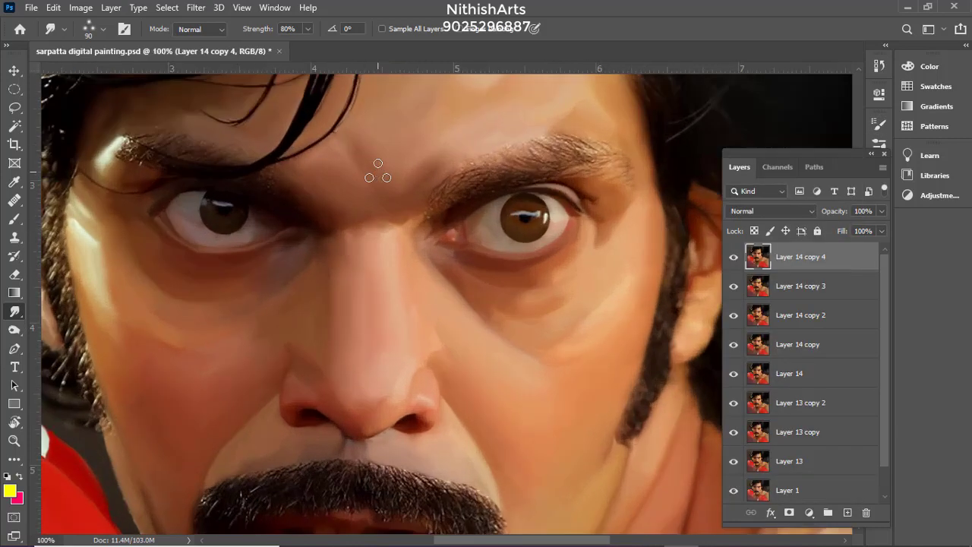
key("ctrl+plus")
key("ctrl+plus")
left_click_drag(489, 178, 417, 349)
key("bracketleft")
key("bracketleft")
key("bracketleft")
key("bracketleft")
key("bracketleft")
key("bracketleft")
key("bracketleft")
key("bracketleft")
key("bracketleft")
left_click_drag(424, 184, 655, 164)
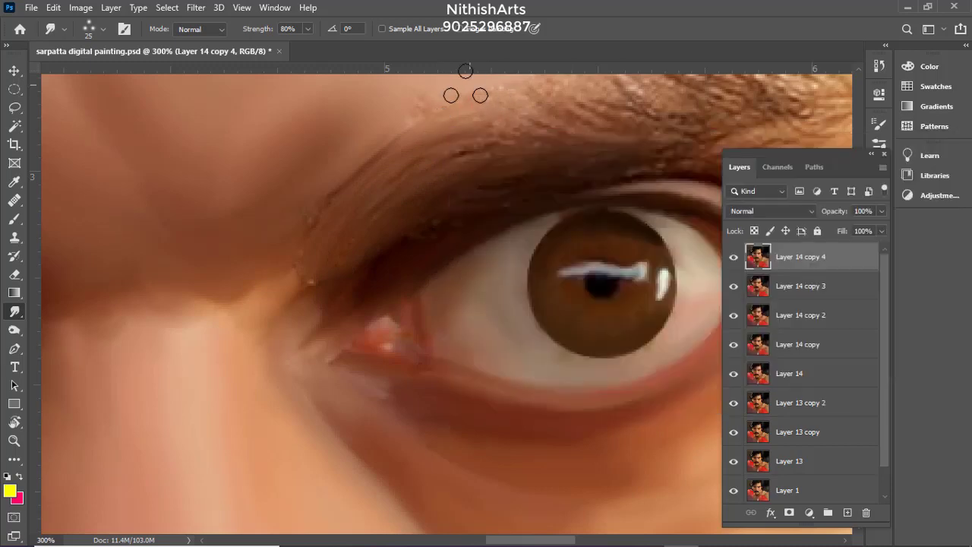
Smudge the rest of that eyebrow out to its outer tip along the hair direction at 30 px and 90% strength
left_click_drag(577, 145, 409, 255)
mouse_move(510, 232)
left_mouse_down()
mouse_move(618, 215)
mouse_move(505, 215)
left_mouse_up()
left_click_drag(362, 216, 524, 216)
left_click_drag(337, 306, 547, 249)
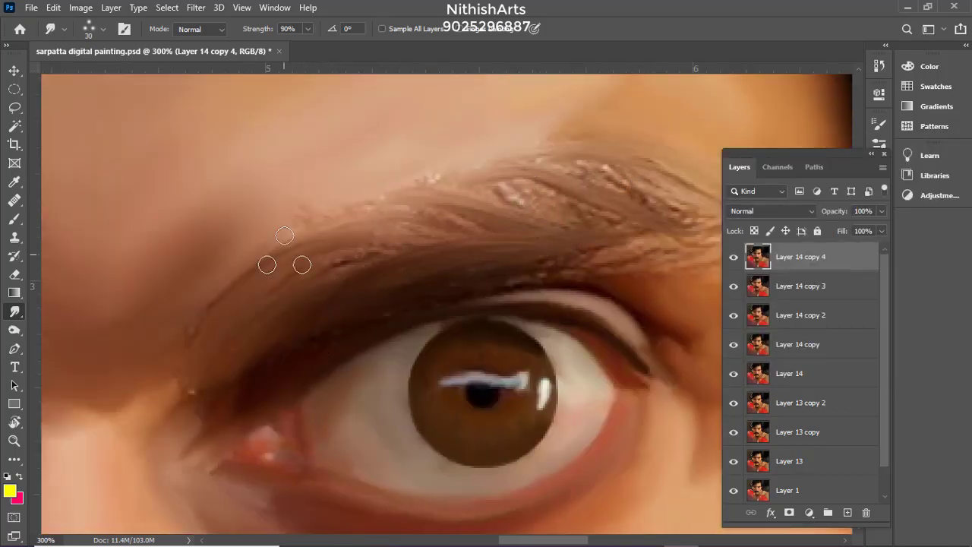
mouse_move(284, 254)
left_mouse_down()
mouse_move(638, 204)
mouse_move(665, 212)
left_mouse_up()
mouse_move(545, 251)
left_mouse_down()
mouse_move(420, 205)
mouse_move(663, 166)
left_mouse_up()
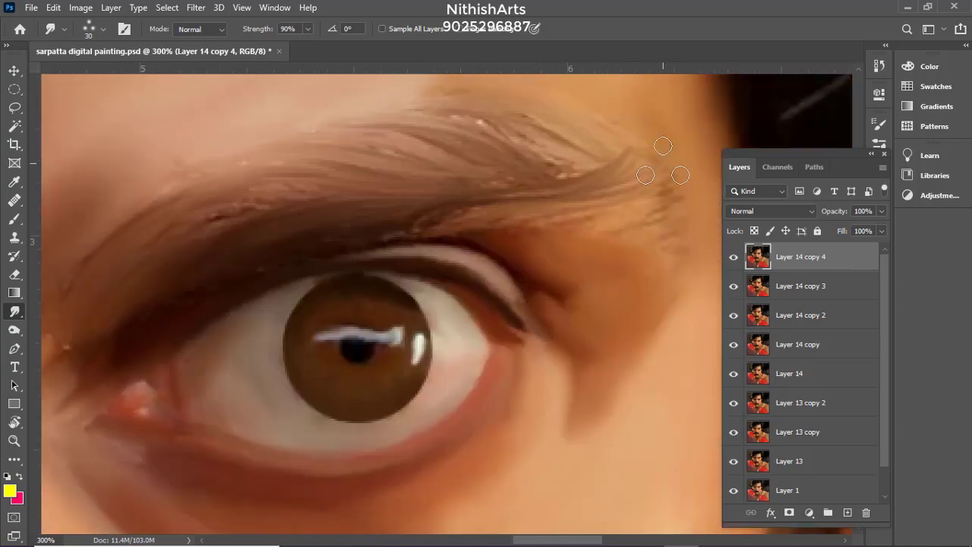
scroll(405, 127, "left", 4)
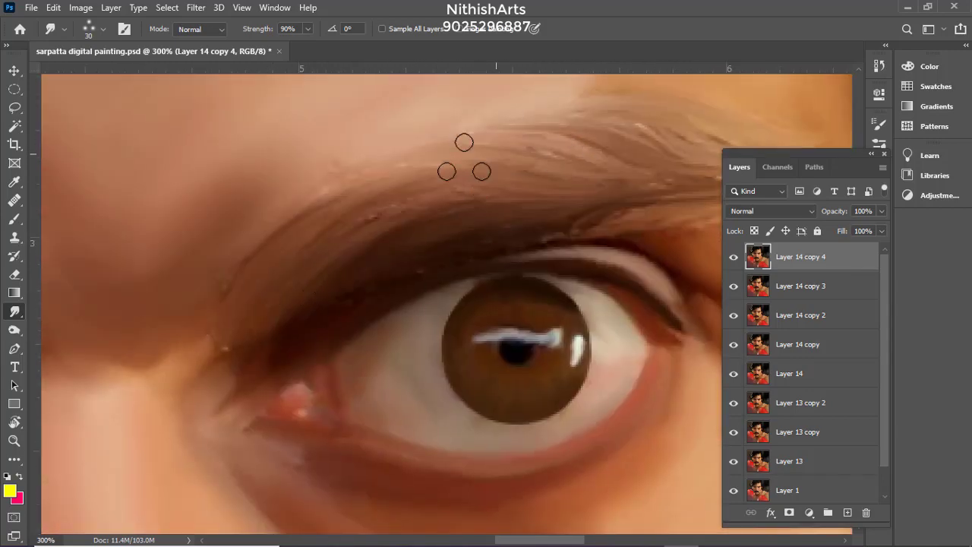
left_click_drag(457, 200, 490, 191)
mouse_move(334, 266)
left_mouse_down()
mouse_move(447, 301)
mouse_move(443, 323)
left_mouse_up()
Smudge the hairs of the eyebrow above the raised glove into soft strokes with the 30 px dotted brush at 90% strength
mouse_move(280, 219)
left_mouse_down()
mouse_move(478, 165)
mouse_move(342, 233)
mouse_move(588, 199)
left_mouse_up()
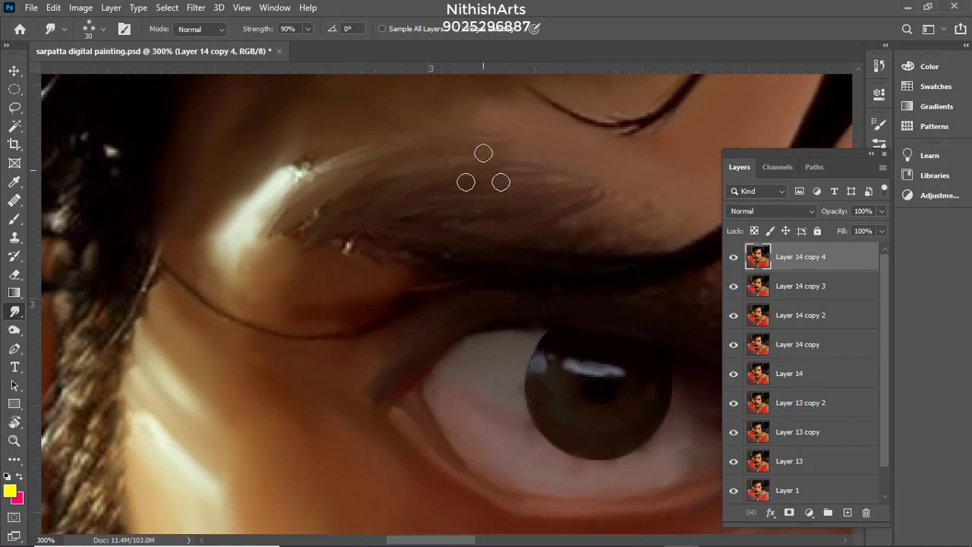
left_click_drag(456, 243, 356, 218)
left_click_drag(419, 219, 562, 195)
mouse_move(423, 199)
left_mouse_down()
mouse_move(374, 168)
mouse_move(506, 169)
left_mouse_up()
left_click_drag(353, 247, 258, 269)
scroll(351, 159, "right", 5)
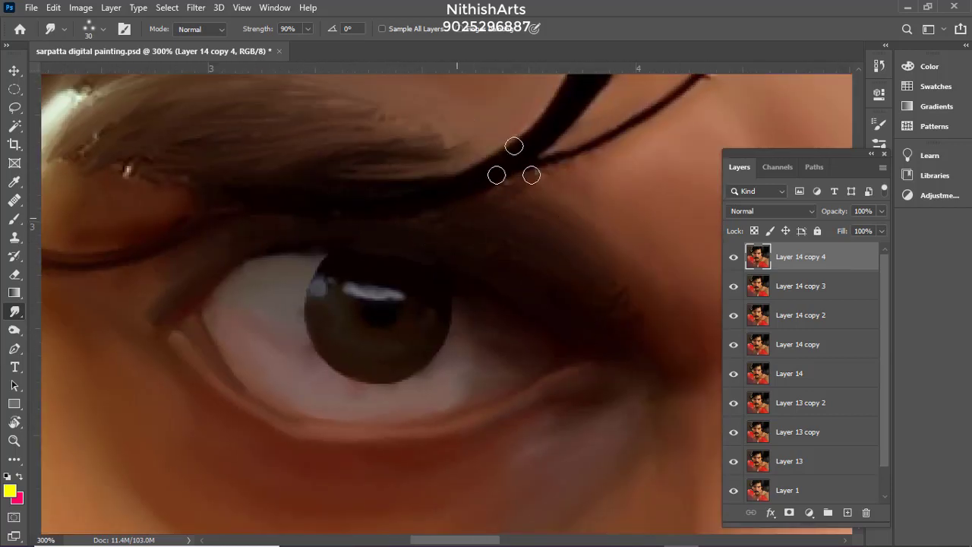
Refine the same eyebrow's outer end beside the bright highlight and smooth its remaining rough hairs
scroll(513, 166, "left", 4)
scroll(513, 165, "up", 1)
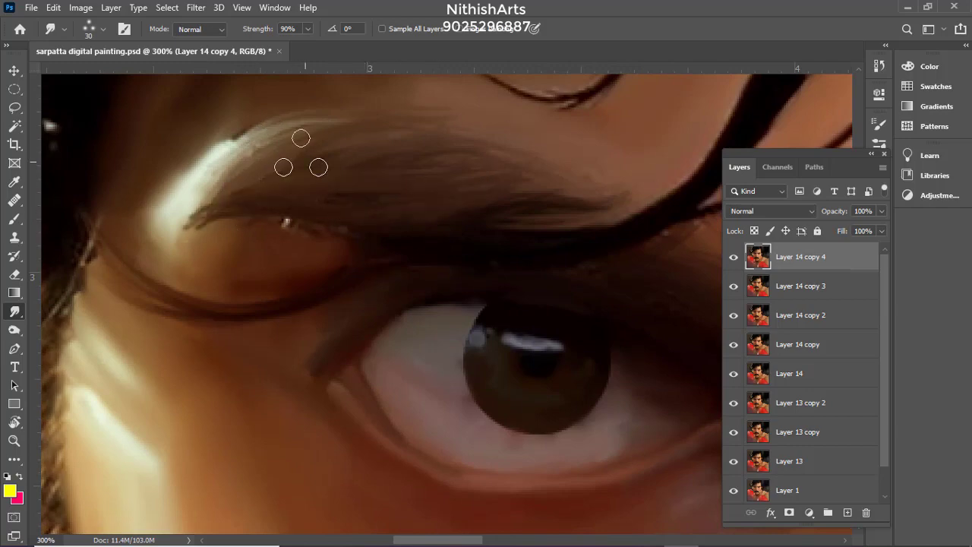
left_click_drag(301, 157, 437, 219)
mouse_move(221, 213)
left_mouse_down()
mouse_move(498, 181)
mouse_move(585, 197)
left_mouse_up()
left_click_drag(266, 141, 500, 156)
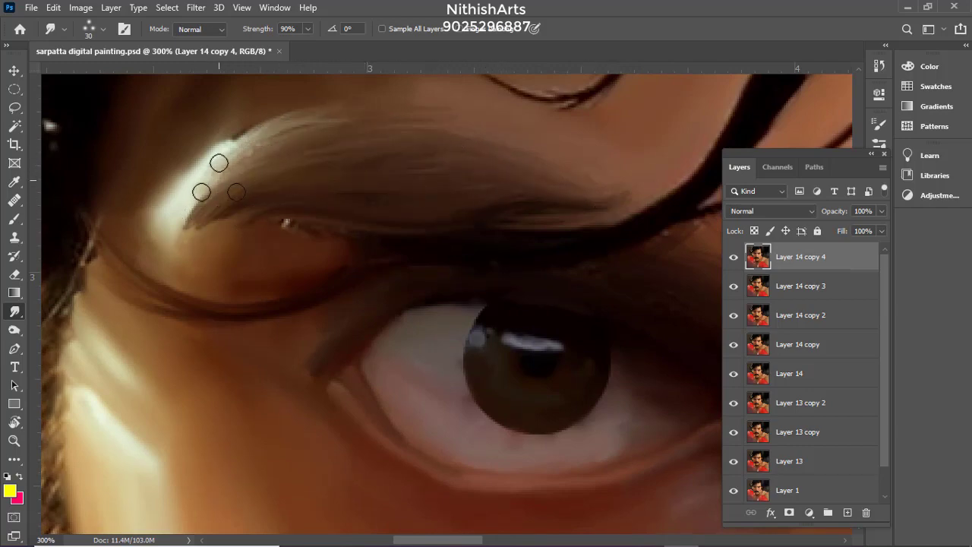
Save the document and duplicate the Layer 14 copy 4 layer
key("ctrl+minus")
key("ctrl+minus")
key("ctrl+minus")
key("ctrl+minus")
key("ctrl+s")
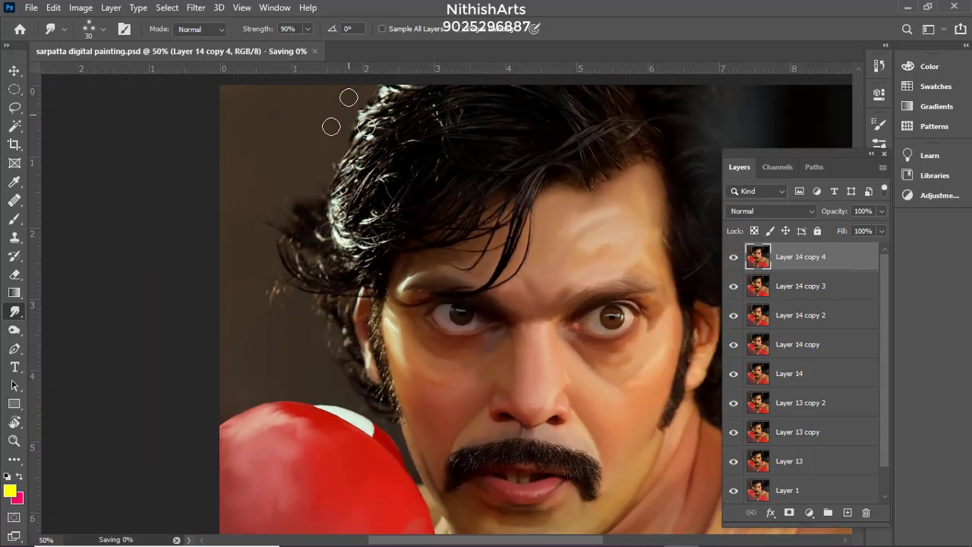
key("ctrl+j")
Smudge the moustache end nearer the raised glove into downward hair strokes with the 30 px dotted brush at 90% strength
key("ctrl+plus")
key("ctrl+plus")
left_click_drag(539, 486, 479, 284)
key("ctrl+plus")
key("ctrl+plus")
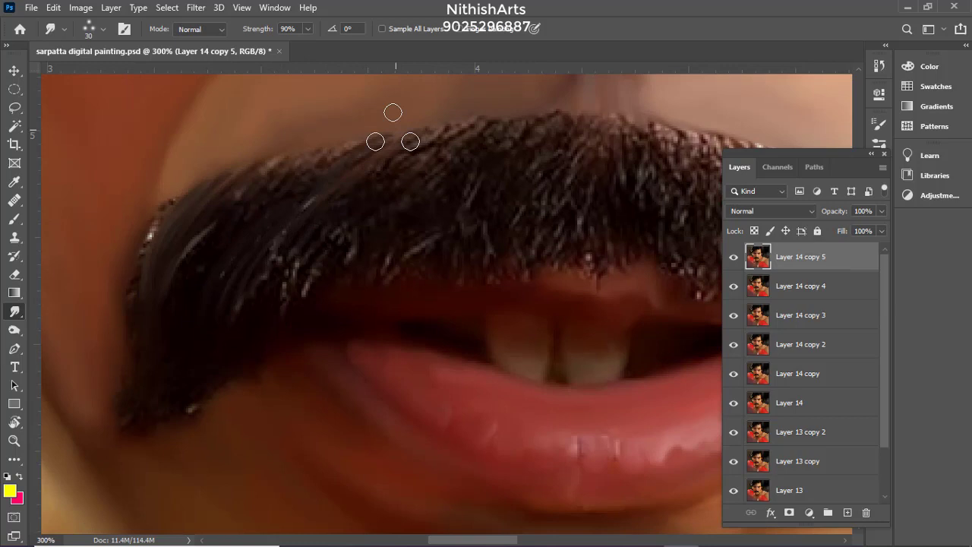
mouse_move(393, 132)
left_mouse_down()
mouse_move(342, 144)
mouse_move(206, 312)
mouse_move(227, 204)
mouse_move(283, 293)
mouse_move(193, 400)
left_mouse_up()
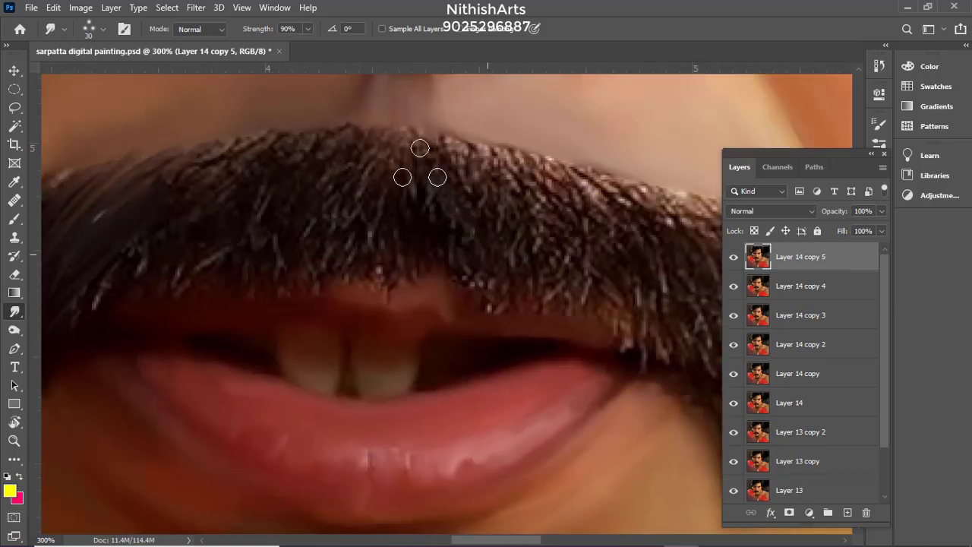
Smudge the moustache half farther from the raised glove into curved, downward hair strokes with the 30 px dotted brush at 90% strength
left_click_drag(422, 162, 532, 265)
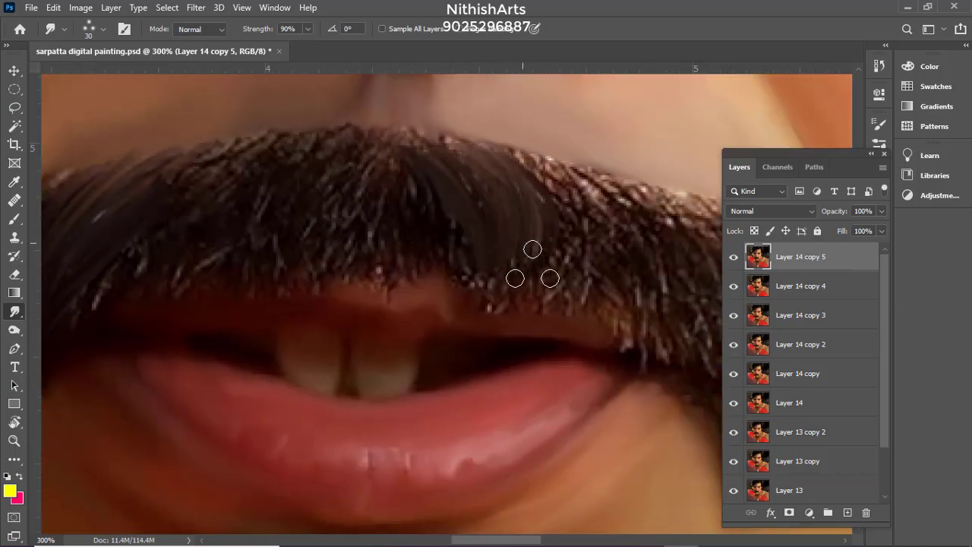
mouse_move(425, 228)
left_mouse_down()
mouse_move(382, 143)
mouse_move(444, 202)
left_mouse_up()
left_click_drag(445, 202, 410, 130)
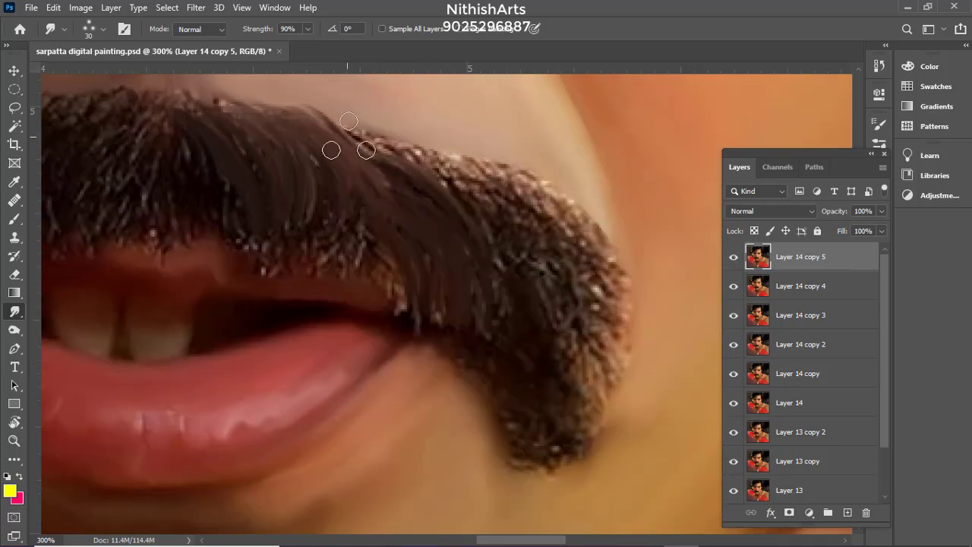
mouse_move(347, 145)
left_mouse_down()
mouse_move(372, 137)
mouse_move(437, 203)
mouse_move(467, 182)
mouse_move(591, 284)
mouse_move(506, 176)
mouse_move(549, 354)
mouse_move(526, 233)
mouse_move(576, 393)
mouse_move(511, 318)
mouse_move(550, 413)
mouse_move(541, 273)
mouse_move(584, 218)
mouse_move(491, 360)
left_mouse_up()
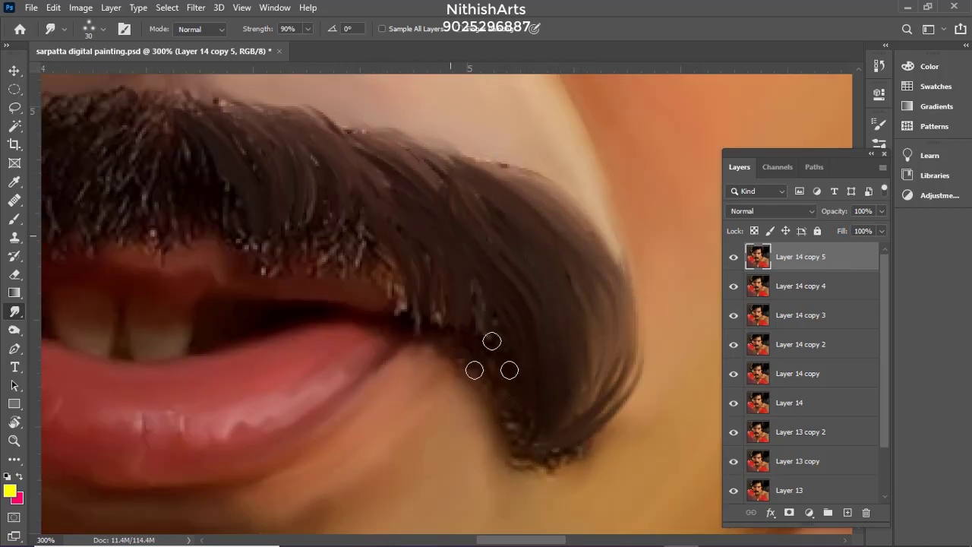
mouse_move(408, 159)
left_mouse_down()
mouse_move(527, 451)
mouse_move(491, 397)
mouse_move(572, 399)
left_mouse_up()
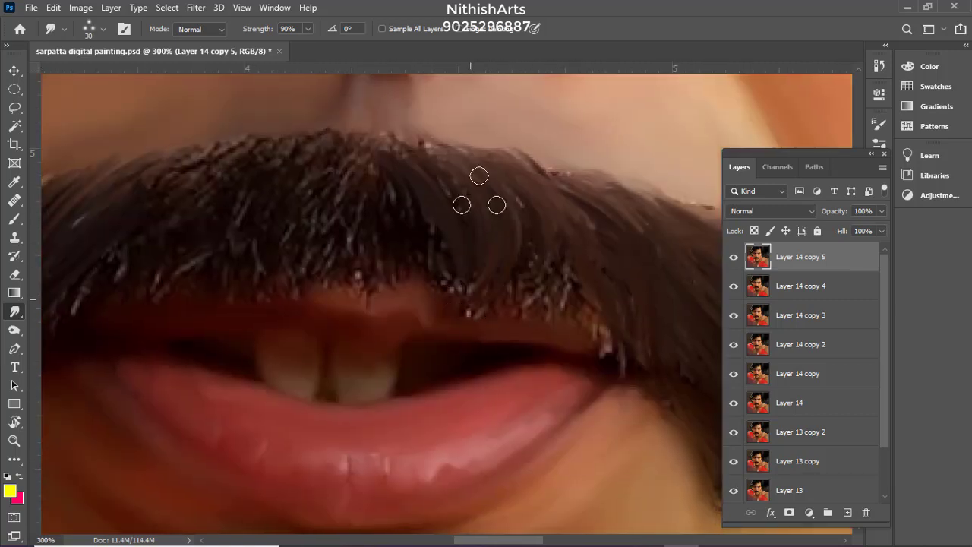
left_click_drag(478, 193, 531, 295)
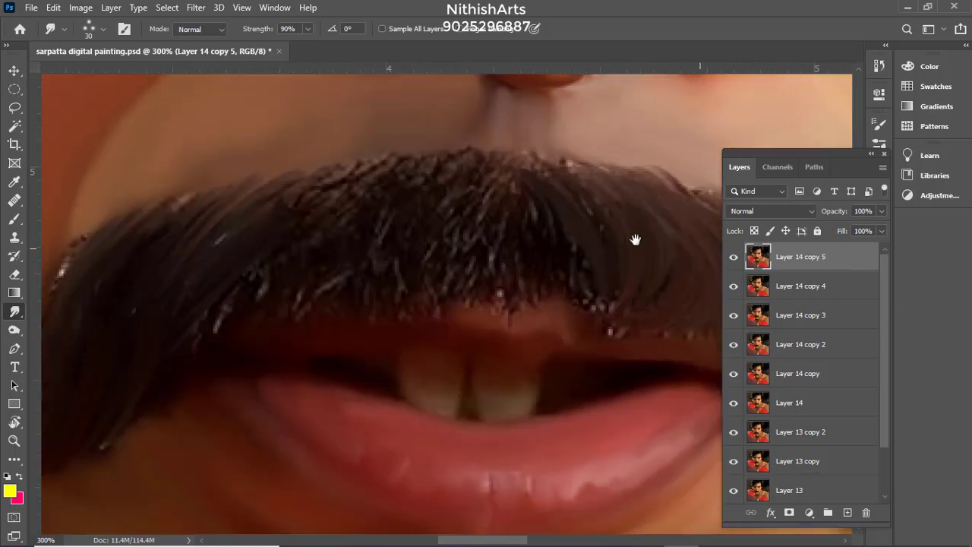
Smudge the rough hairs on the moustache's glove side and beneath the nose into fanned strokes with the 30 px brush
left_click_drag(285, 243, 271, 272)
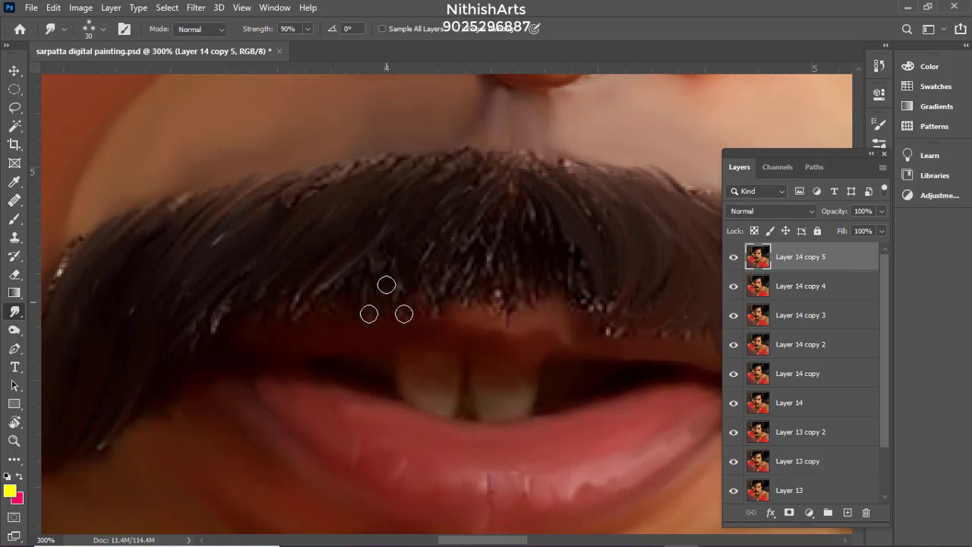
mouse_move(385, 304)
left_mouse_down()
mouse_move(499, 303)
mouse_move(525, 172)
mouse_move(515, 256)
mouse_move(553, 163)
mouse_move(594, 279)
mouse_move(583, 165)
mouse_move(620, 260)
mouse_move(528, 172)
mouse_move(439, 259)
left_mouse_up()
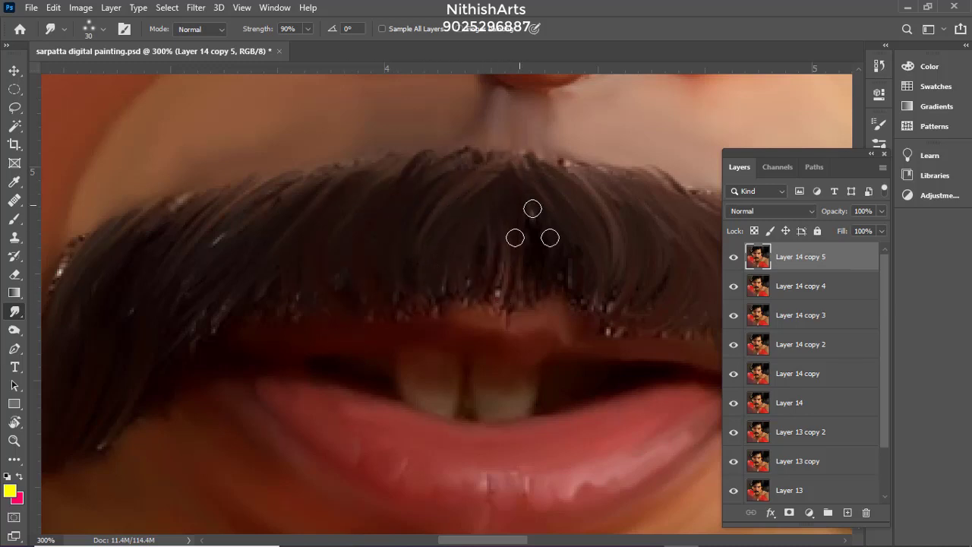
left_click_drag(486, 227, 613, 180)
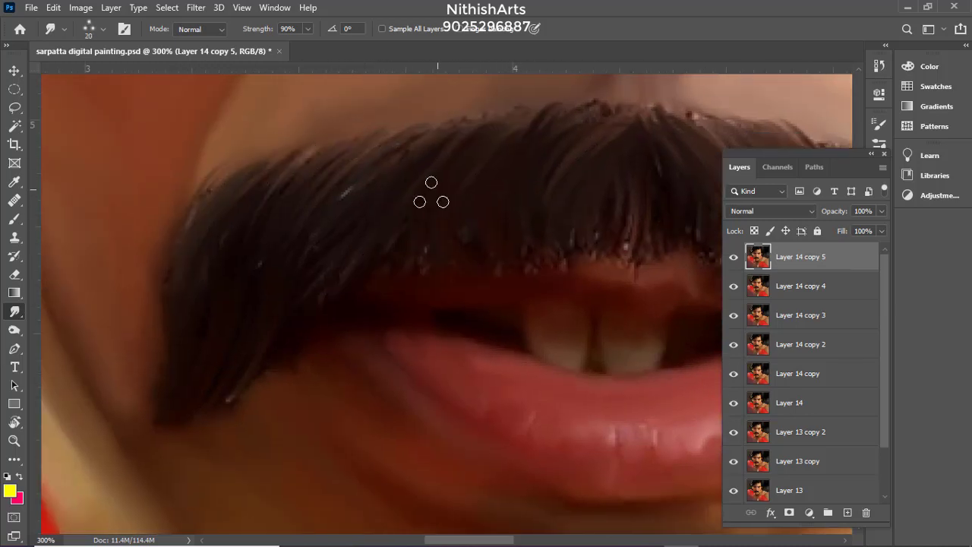
Refine the moustache's upper edge on the half away from the raised glove with fine strokes using the 20 px brush
scroll(431, 192, "right", 8)
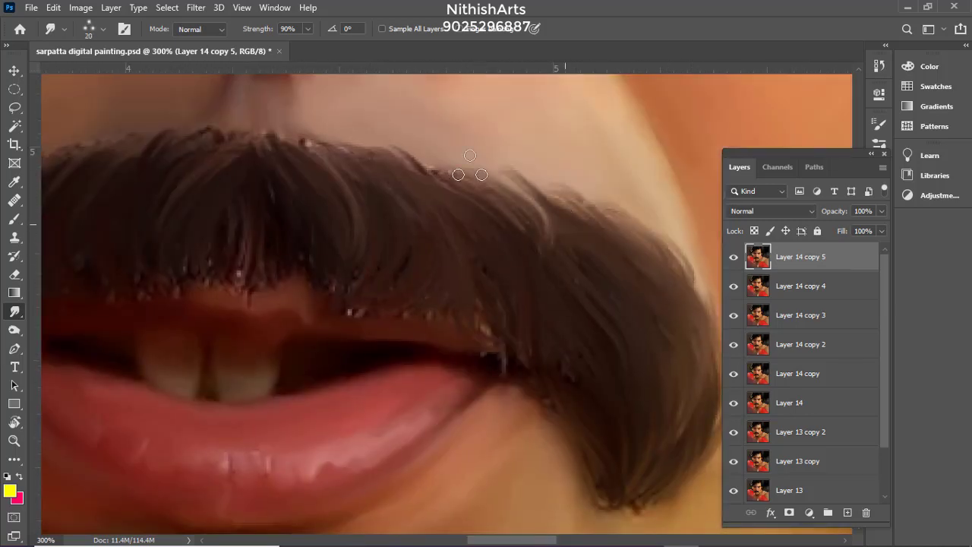
left_click_drag(469, 168, 384, 180)
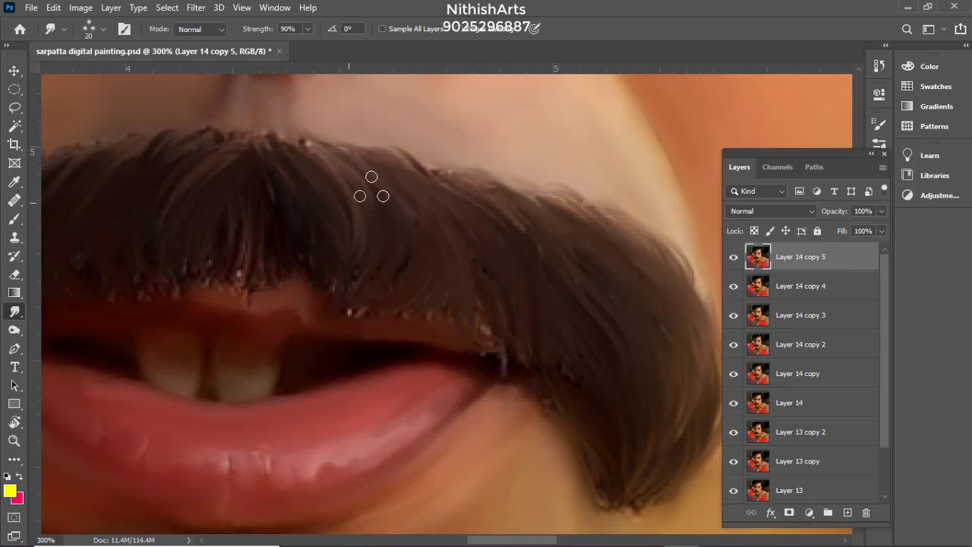
scroll(180, 178, "left", 4)
Save the portrait document with the smudged moustache
key("ctrl+minus")
key("ctrl+minus")
key("ctrl+minus")
key("ctrl+minus")
key("ctrl+minus")
key("ctrl+minus")
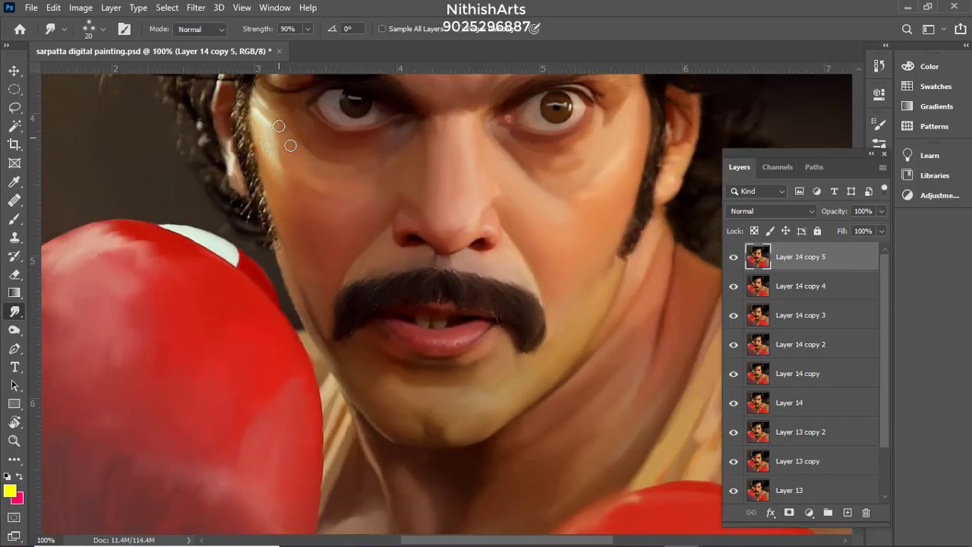
key("ctrl+plus")
key("ctrl+plus")
key("ctrl+s")
mouse_move(678, 521)
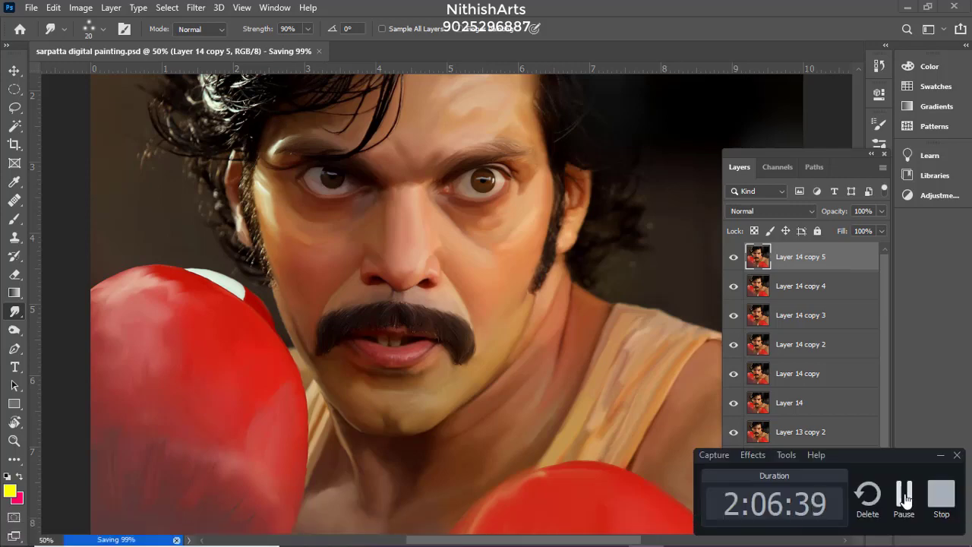
Smudge the full length of the sideburn on the side away from the raised glove into fine hair strands with the 30 px brush
scroll(551, 300, "up", 3)
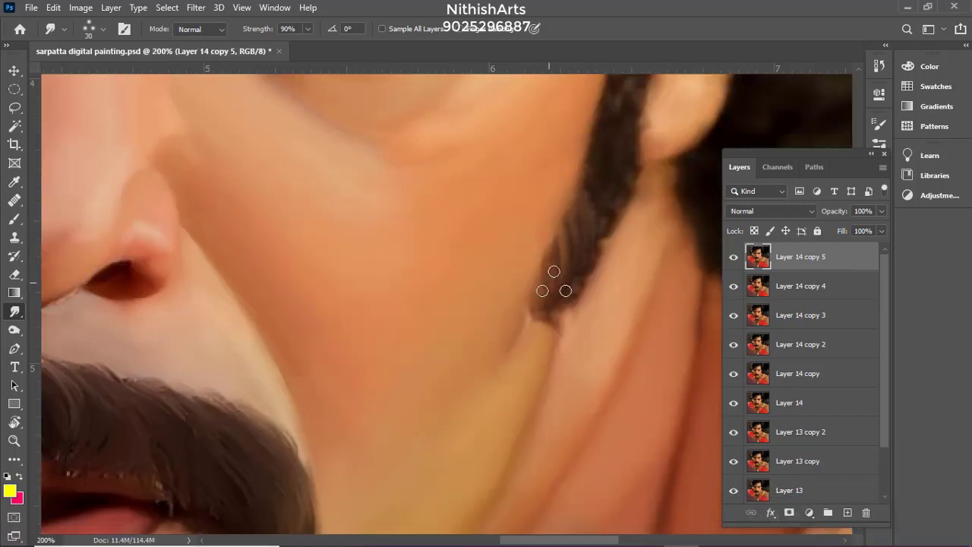
left_click_drag(584, 156, 549, 255)
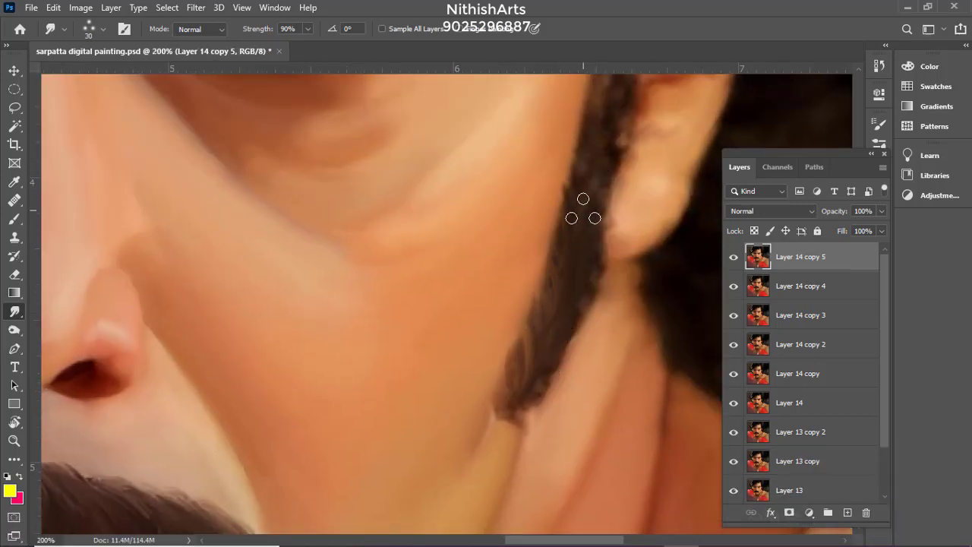
scroll(547, 369, "up", 3)
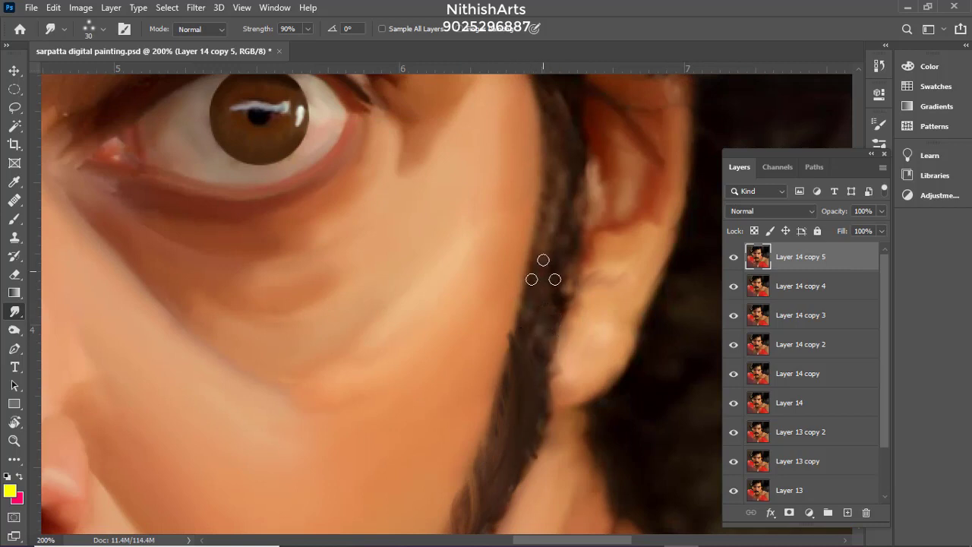
scroll(562, 130, "up", 2)
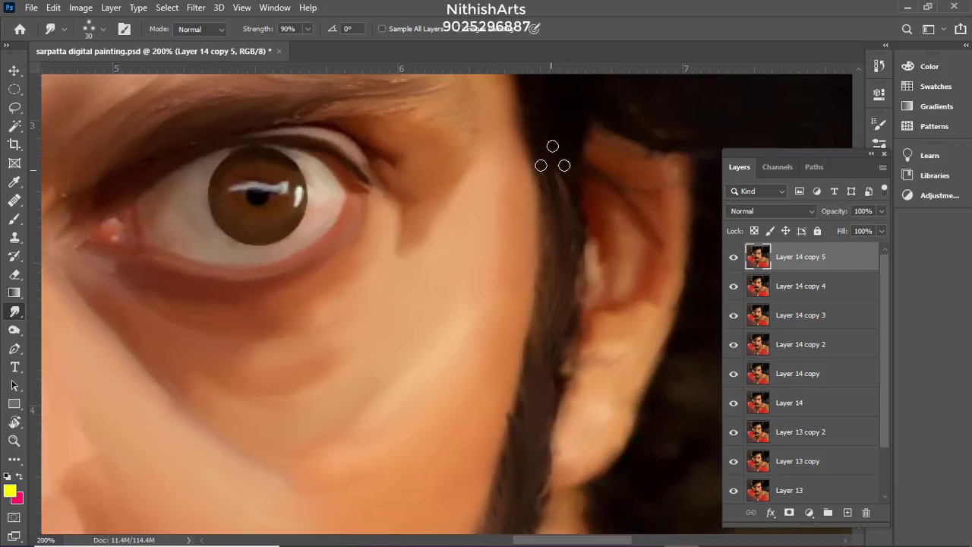
scroll(566, 206, "down", 5)
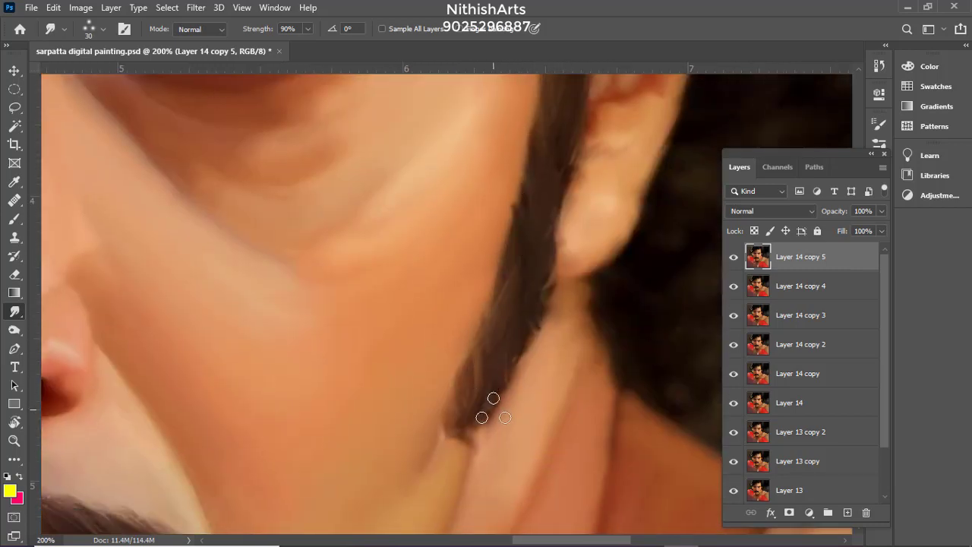
scroll(555, 166, "up", 5)
scroll(510, 316, "down", 3)
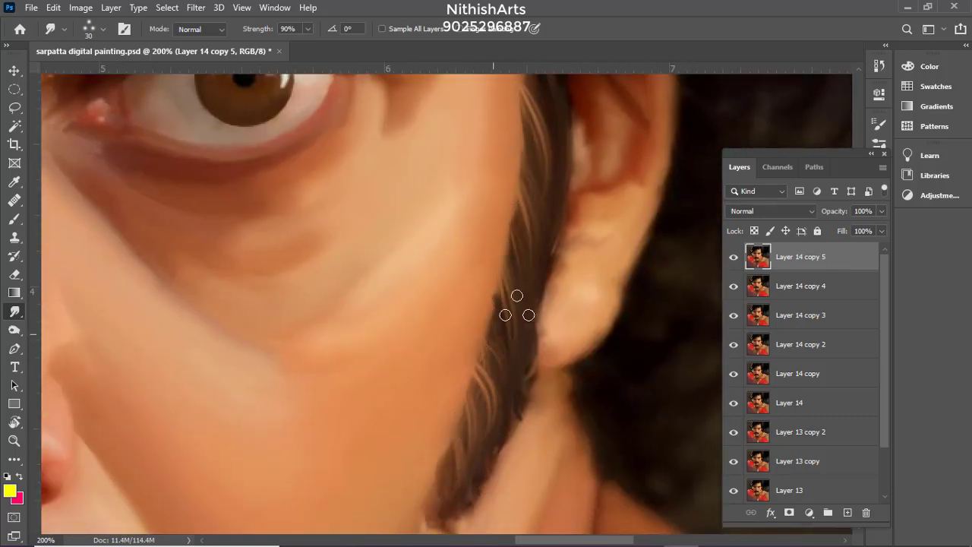
scroll(515, 414, "down", 4)
Smudge the sideburn between the ear and cheek highlight on the raised-glove side into smooth strands with 30 and 35 px brushes
left_click_drag(444, 230, 759, 304)
left_click_drag(251, 282, 516, 254)
left_click_drag(397, 178, 444, 436)
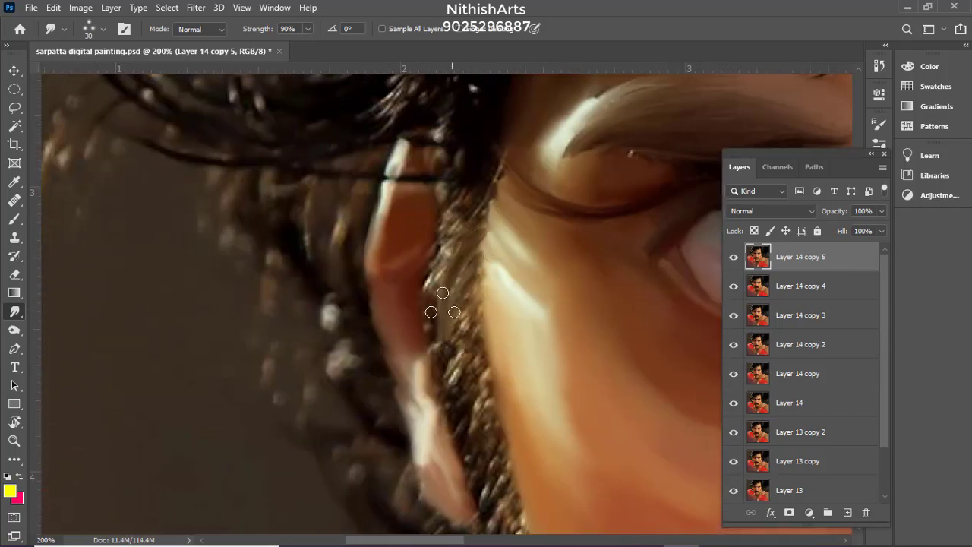
left_click_drag(443, 304, 498, 167)
left_click_drag(468, 309, 449, 189)
left_click_drag(470, 372, 456, 250)
left_click_drag(449, 313, 438, 182)
left_click_drag(445, 297, 451, 186)
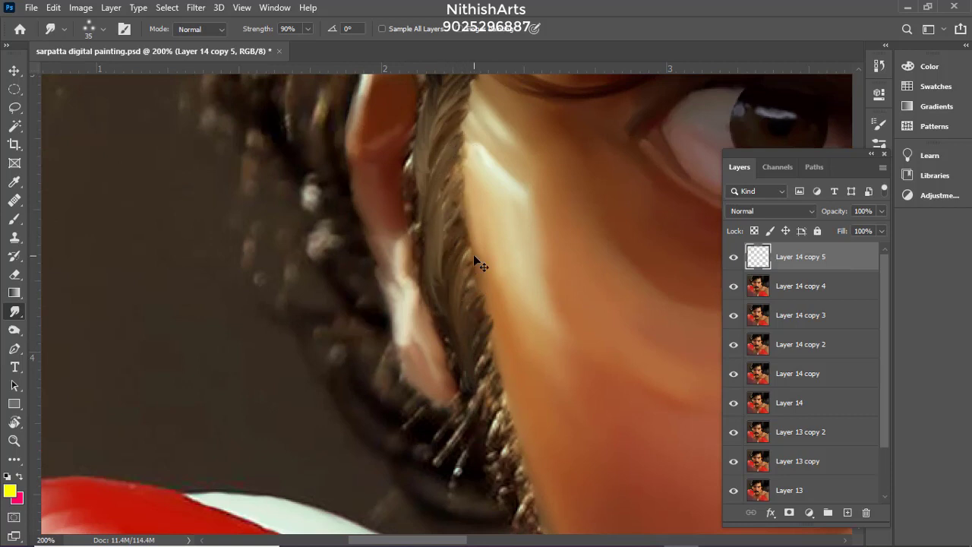
left_click_drag(449, 277, 452, 165)
left_click_drag(509, 480, 454, 175)
Smudge the hair around the earlobe and the sideburn's lower end above the raised glove into curved strands with the 35 px brush
left_click_drag(351, 190, 421, 241)
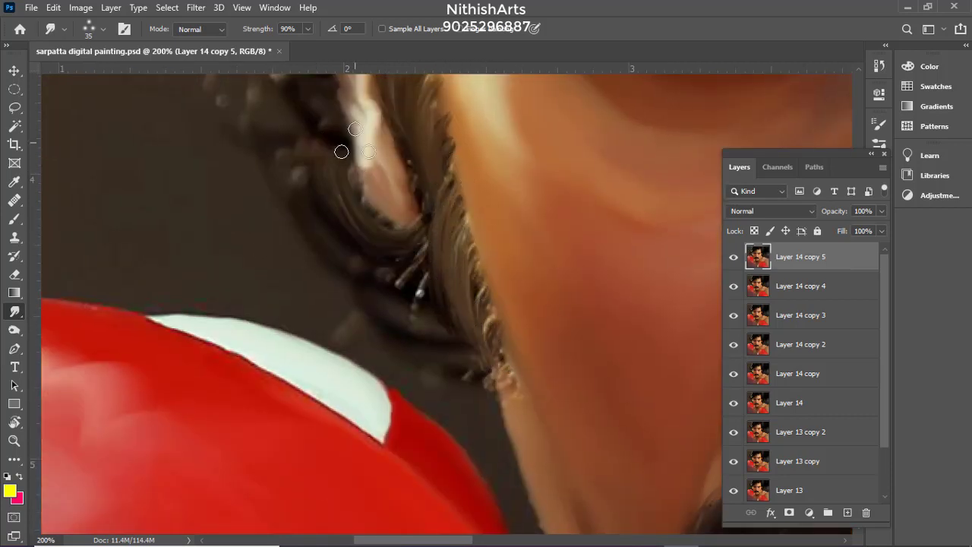
left_click_drag(341, 163, 427, 246)
left_click_drag(380, 266, 459, 341)
left_click_drag(438, 297, 505, 368)
scroll(473, 328, "up", 4)
scroll(472, 328, "left", 2)
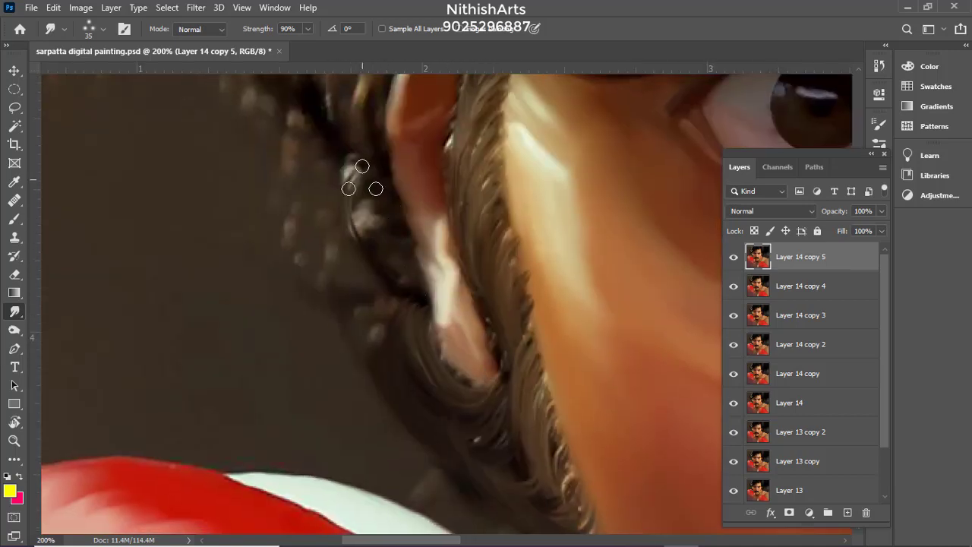
Smudge the speckled hair behind the same ear into soft, dark curls with the 35 px brush
mouse_move(363, 178)
left_mouse_down()
mouse_move(361, 296)
mouse_move(455, 448)
left_mouse_up()
mouse_move(453, 196)
left_mouse_down()
mouse_move(417, 322)
mouse_move(449, 330)
left_mouse_up()
mouse_move(368, 186)
left_mouse_down()
mouse_move(351, 292)
mouse_move(374, 300)
left_mouse_up()
left_click_drag(443, 366, 412, 221)
scroll(415, 238, "up", 5)
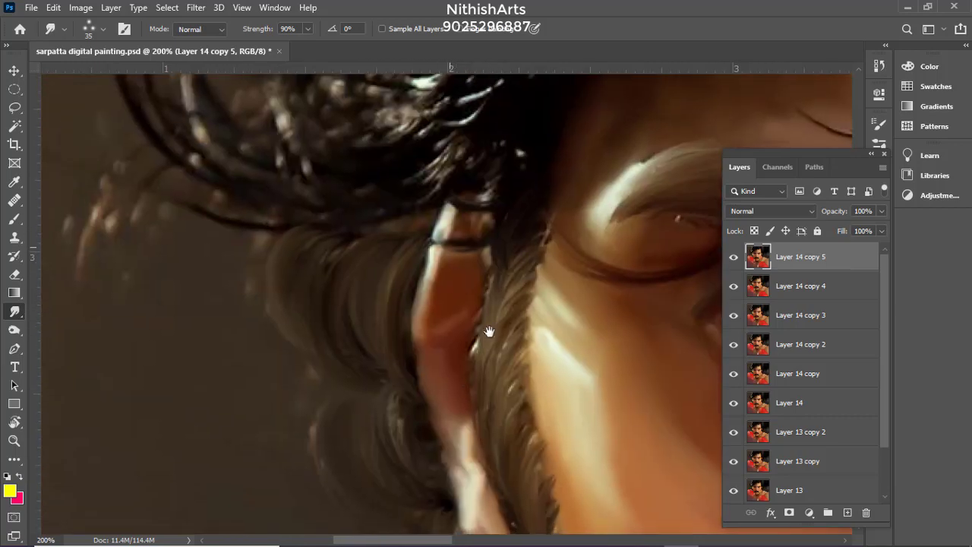
Smudge the outer curl and the hair directly above the same ear into sweeping strands with the 40 px brush
scroll(415, 237, "left", 1)
key("]")
left_click_drag(286, 179, 477, 238)
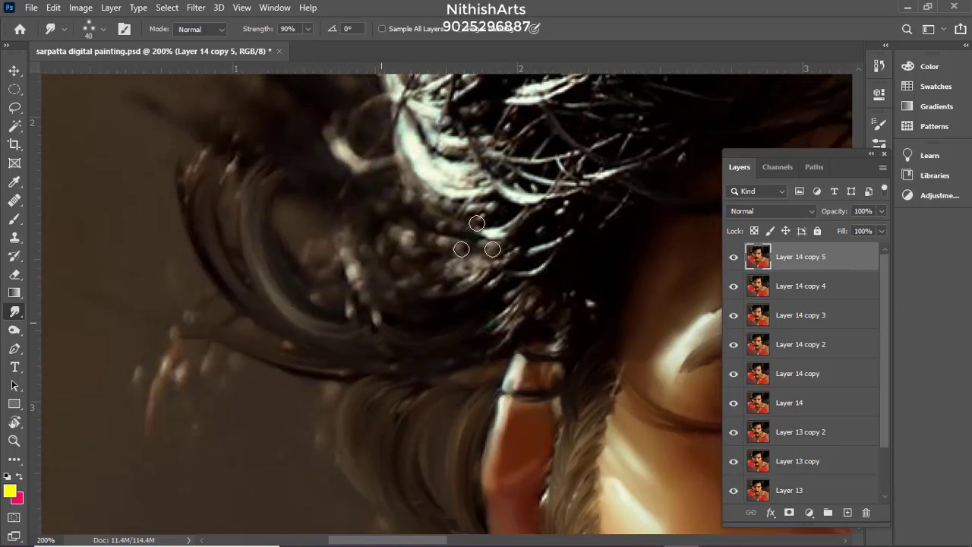
mouse_move(383, 331)
left_mouse_down()
mouse_move(558, 246)
mouse_move(594, 241)
left_mouse_up()
left_click_drag(439, 368, 538, 329)
left_click_drag(639, 254, 488, 336)
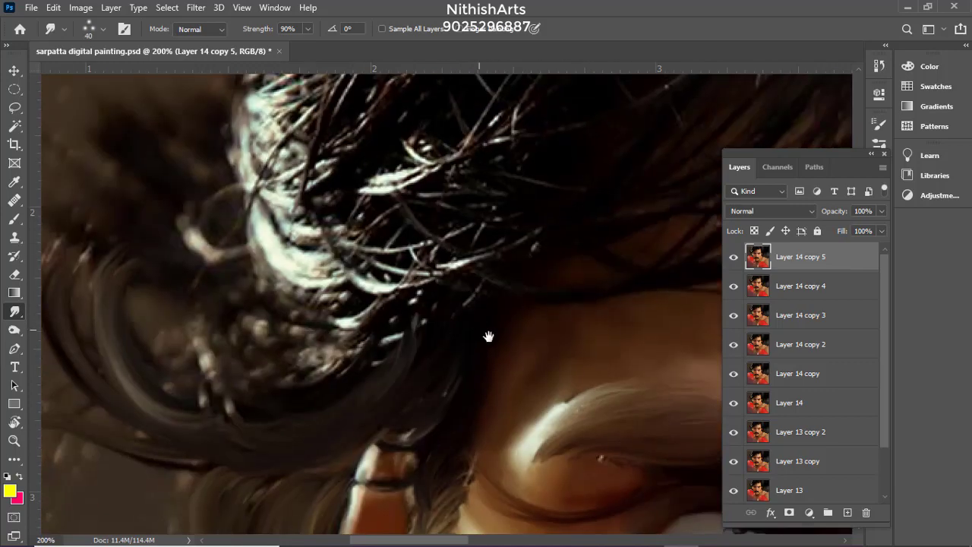
Smudge the speckled curls between the ear and the bright hair highlight into long, curved strands with the 40 px brush
key("ctrl+minus")
key("ctrl+minus")
key("ctrl+minus")
key("ctrl+plus")
mouse_move(524, 273)
left_mouse_down()
mouse_move(243, 289)
mouse_move(431, 305)
left_mouse_up()
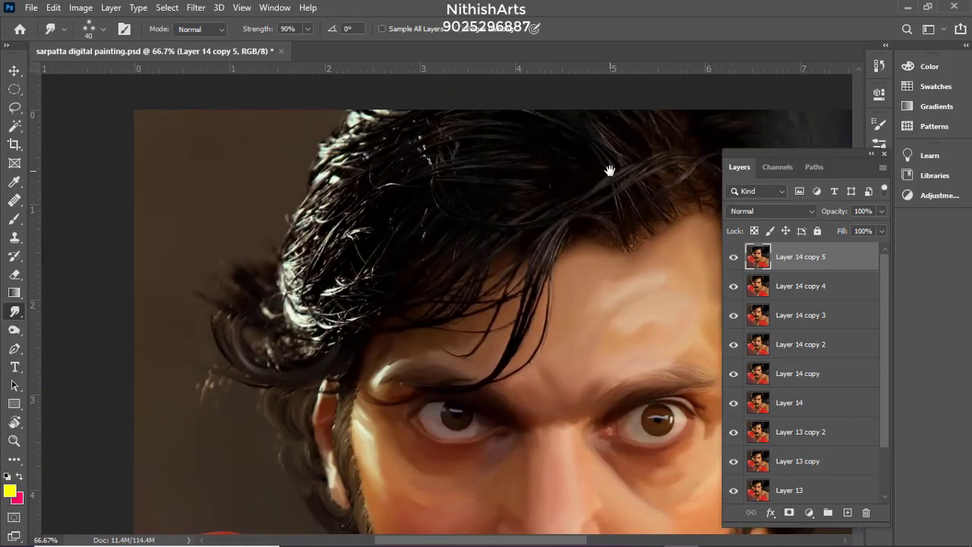
key("ctrl+plus")
key("ctrl+plus")
left_click_drag(304, 261, 729, 91)
left_click_drag(295, 241, 437, 232)
mouse_move(481, 292)
left_mouse_down()
mouse_move(418, 217)
mouse_move(457, 343)
left_mouse_up()
left_click_drag(430, 140, 531, 259)
left_click_drag(458, 243, 415, 376)
left_click_drag(440, 267, 547, 298)
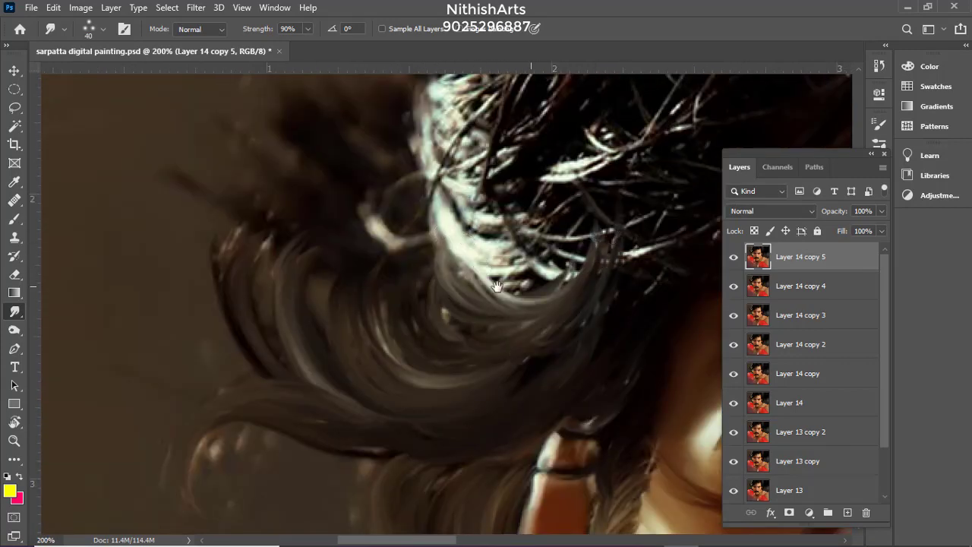
Smudge the blurry dark tuft outside the bright hair highlight into rounded strands with the 40 px brush
scroll(379, 243, "up", 2)
left_click_drag(286, 411, 348, 483)
left_click_drag(285, 199, 341, 237)
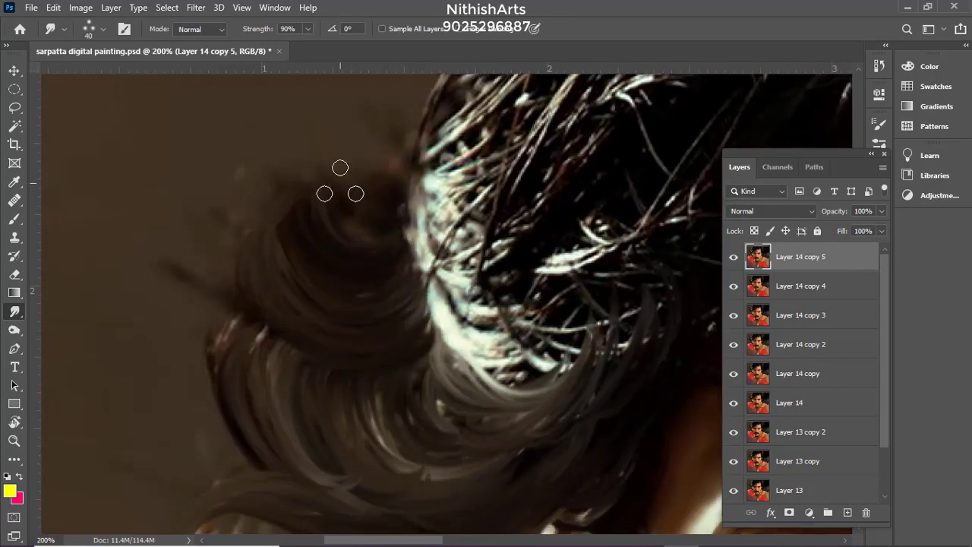
Smudge the lower part of the bright hair highlight above the ear into pale, curved strands with the 40 px brush
left_click_drag(426, 182, 425, 237)
left_click_drag(429, 228, 570, 315)
left_click_drag(441, 281, 585, 327)
left_click_drag(579, 229, 405, 268)
left_click_drag(379, 304, 461, 341)
left_click_drag(435, 275, 489, 357)
left_click_drag(374, 306, 561, 164)
left_click_drag(343, 233, 390, 344)
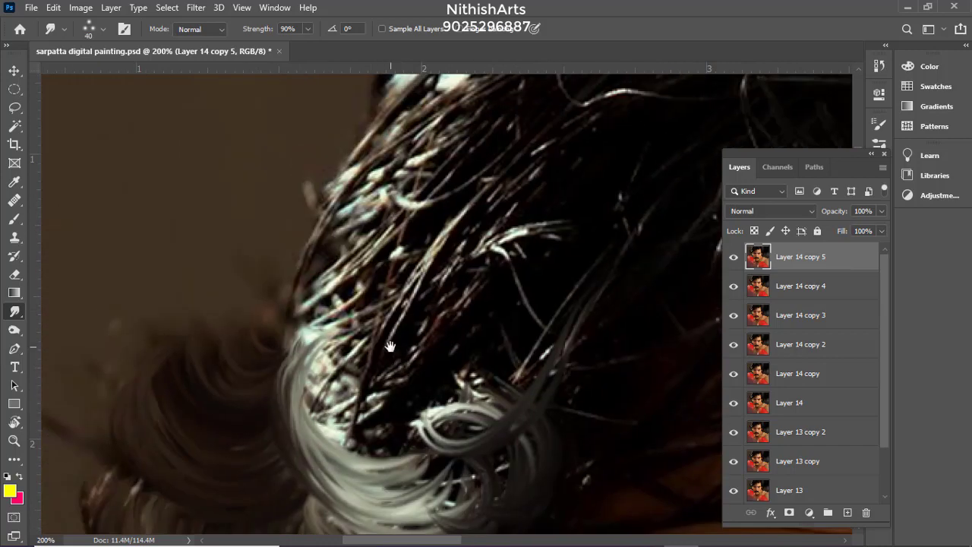
Smudge the highlighted hair up the side of the head into long strands sweeping toward the crown with the 40 px brush
mouse_move(305, 320)
left_mouse_down()
mouse_move(489, 133)
mouse_move(436, 165)
left_mouse_up()
key("ctrl+z")
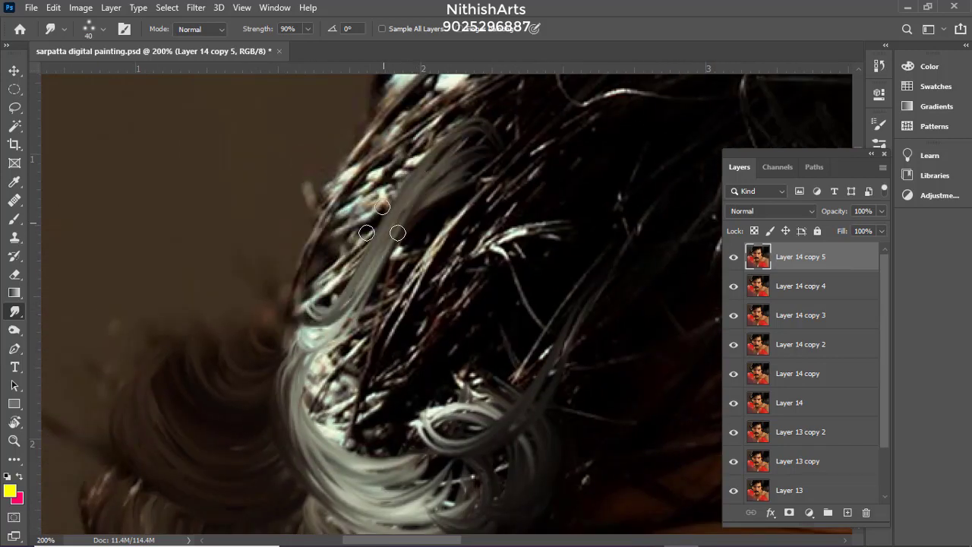
mouse_move(381, 221)
left_mouse_down()
mouse_move(287, 300)
mouse_move(314, 273)
mouse_move(305, 334)
mouse_move(511, 115)
left_mouse_up()
left_click_drag(410, 271, 326, 167)
left_click_drag(278, 292, 432, 190)
left_click_drag(315, 339, 433, 182)
left_click_drag(427, 184, 346, 363)
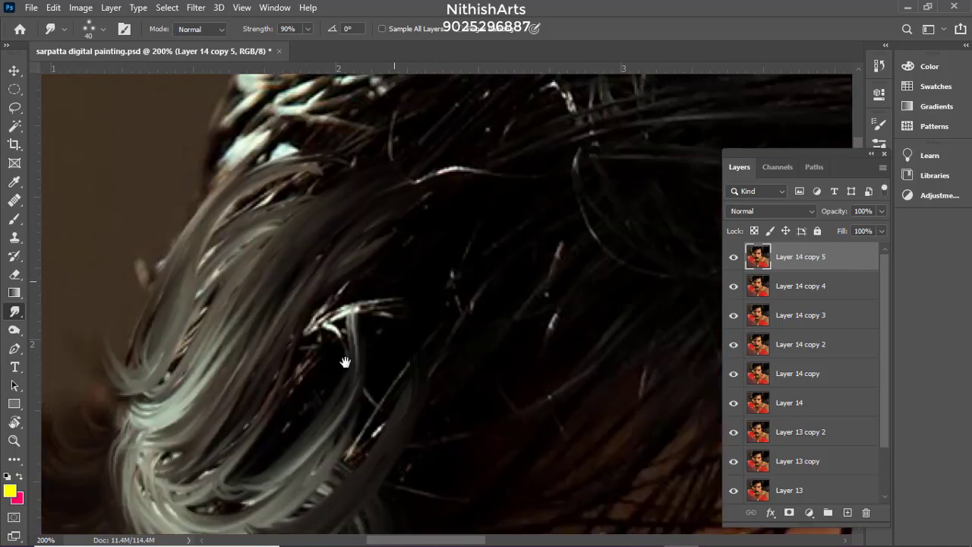
mouse_move(313, 399)
left_mouse_down()
mouse_move(460, 200)
mouse_move(365, 254)
left_mouse_up()
mouse_move(370, 200)
left_mouse_down()
mouse_move(312, 367)
mouse_move(558, 197)
left_mouse_up()
Enlarge the brush to 45 px and smudge the pale highlights along the upper hairline edge and adjoining dark hair into flowing strands
key("]")
left_click_drag(288, 351, 550, 171)
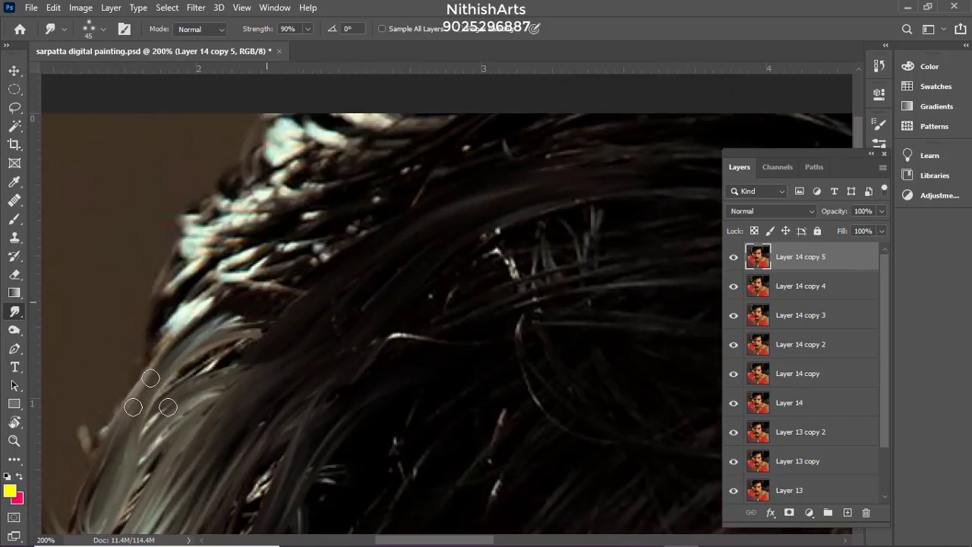
mouse_move(151, 398)
left_mouse_down()
mouse_move(185, 281)
mouse_move(373, 208)
left_mouse_up()
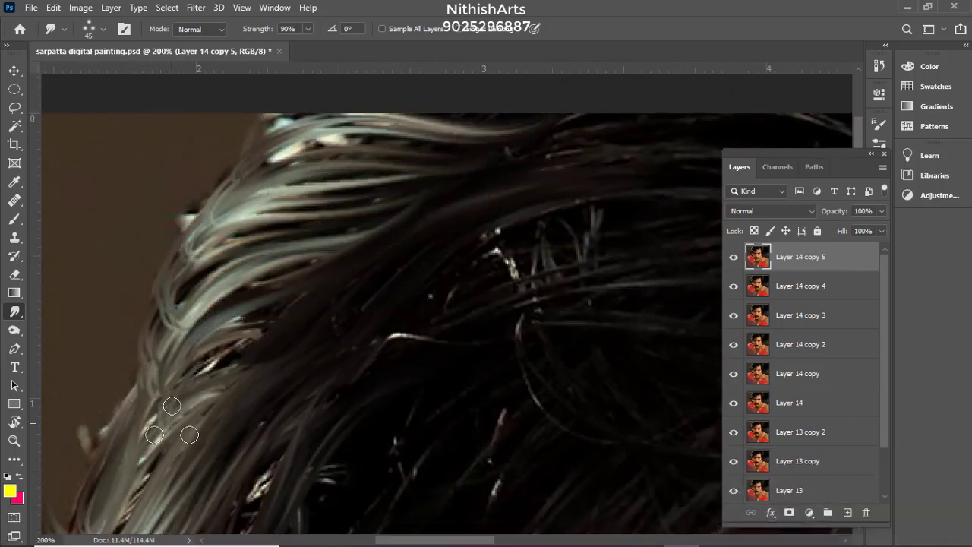
left_click_drag(172, 423, 440, 207)
left_click_drag(212, 225, 453, 128)
left_click_drag(220, 380, 412, 150)
left_click_drag(326, 319, 594, 155)
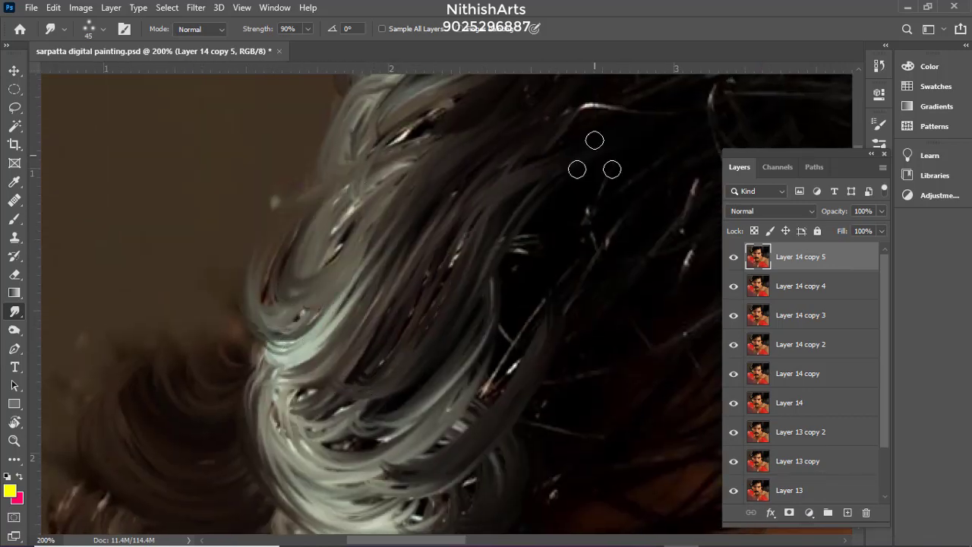
scroll(595, 160, "up", 3)
scroll(594, 159, "right", 6)
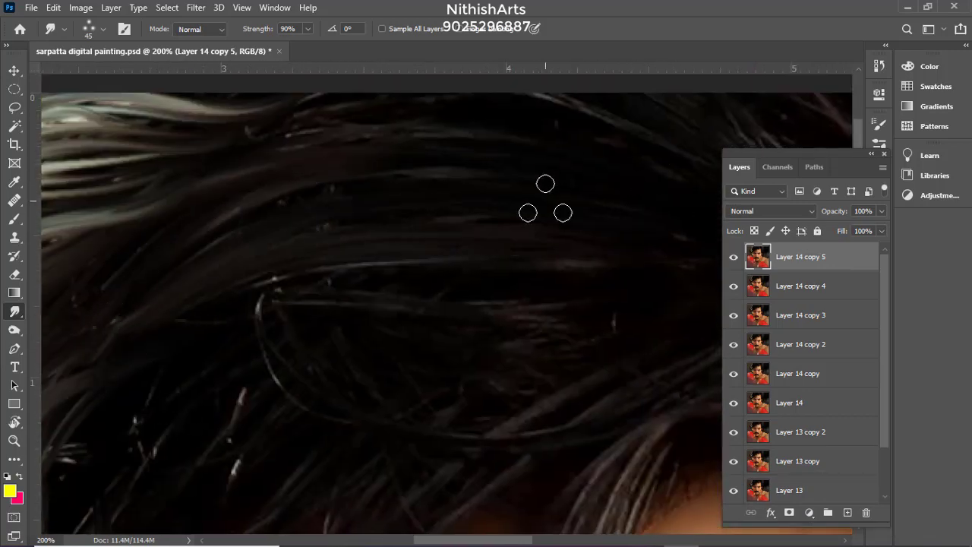
Smudge the stray pale hairs and specks in the dark hair beside the highlight into sweeping strands with the 45 px brush
left_click_drag(545, 203, 545, 327)
left_click_drag(258, 288, 201, 266)
mouse_move(425, 410)
left_mouse_down()
mouse_move(447, 221)
mouse_move(592, 140)
left_mouse_up()
left_click_drag(182, 410, 226, 319)
mouse_move(119, 386)
left_mouse_down()
mouse_move(179, 308)
mouse_move(277, 396)
left_mouse_up()
left_click_drag(258, 410, 412, 148)
mouse_move(296, 405)
left_mouse_down()
mouse_move(112, 396)
mouse_move(205, 287)
left_mouse_up()
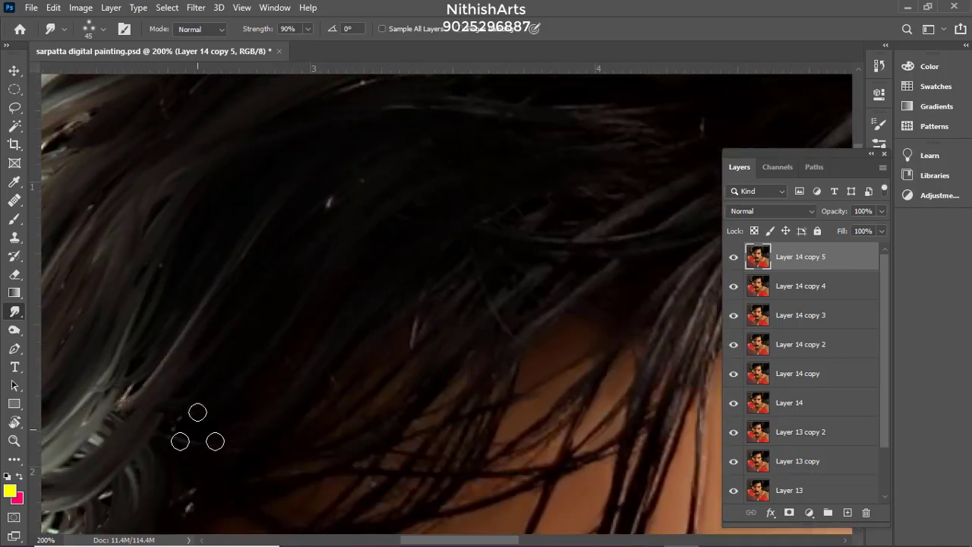
Smudge the dark lock crossing above the forehead and its grey highlights into long, soft strands with the 45 px brush
scroll(197, 429, "down", 3)
left_click_drag(446, 265, 281, 416)
left_click_drag(192, 179, 183, 282)
left_click_drag(372, 314, 224, 270)
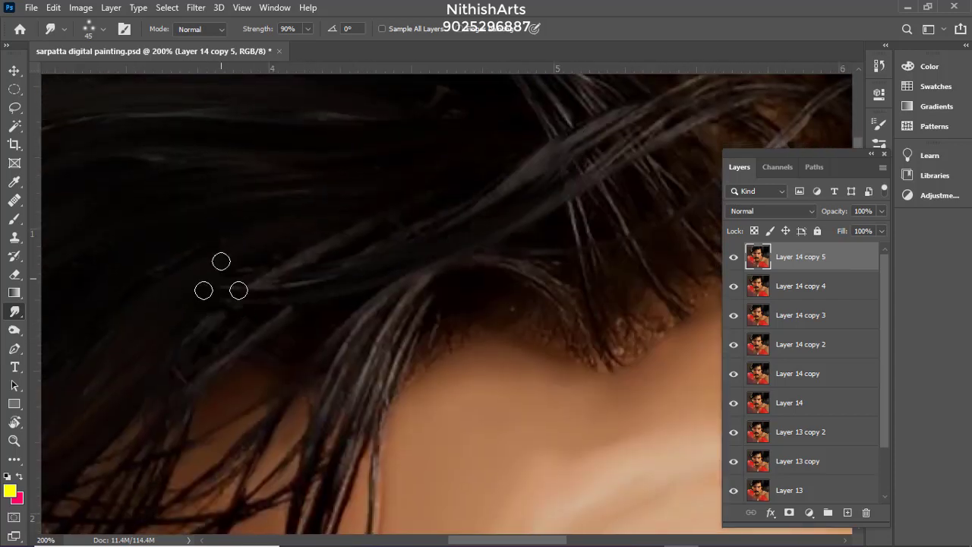
left_click_drag(423, 188, 410, 323)
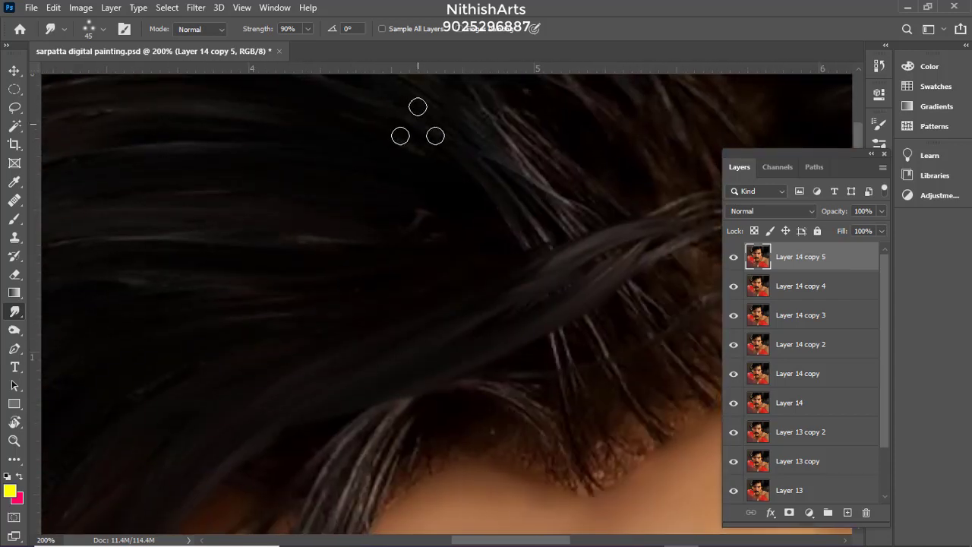
Rotate the canvas and smudge the crossing locks near the image's upper edge into long curved strands with the 45 px brush
left_click_drag(441, 123, 434, 200)
key("r")
left_click_drag(421, 163, 303, 229)
left_click_drag(323, 275, 498, 189)
left_click_drag(331, 254, 495, 160)
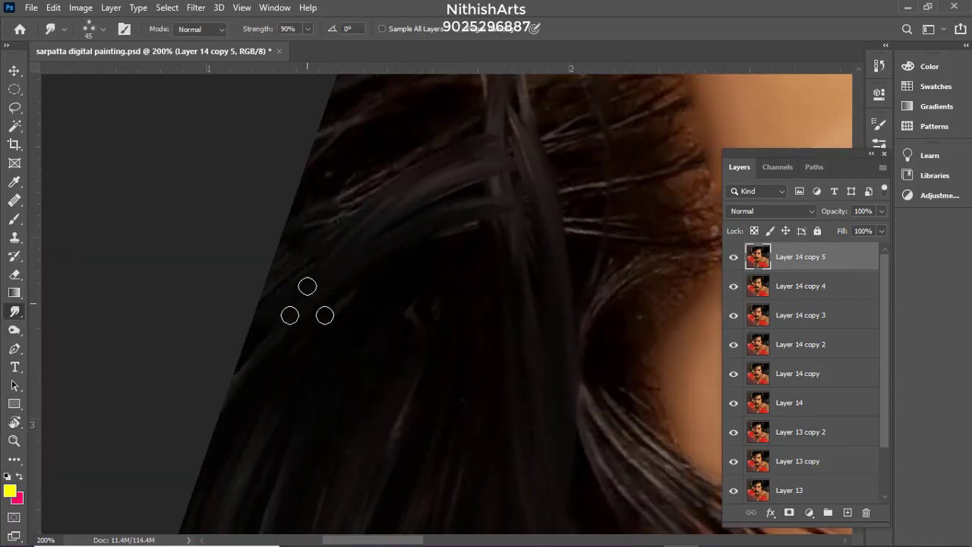
left_click_drag(379, 176, 295, 320)
left_click_drag(251, 298, 275, 284)
left_click_drag(365, 134, 297, 263)
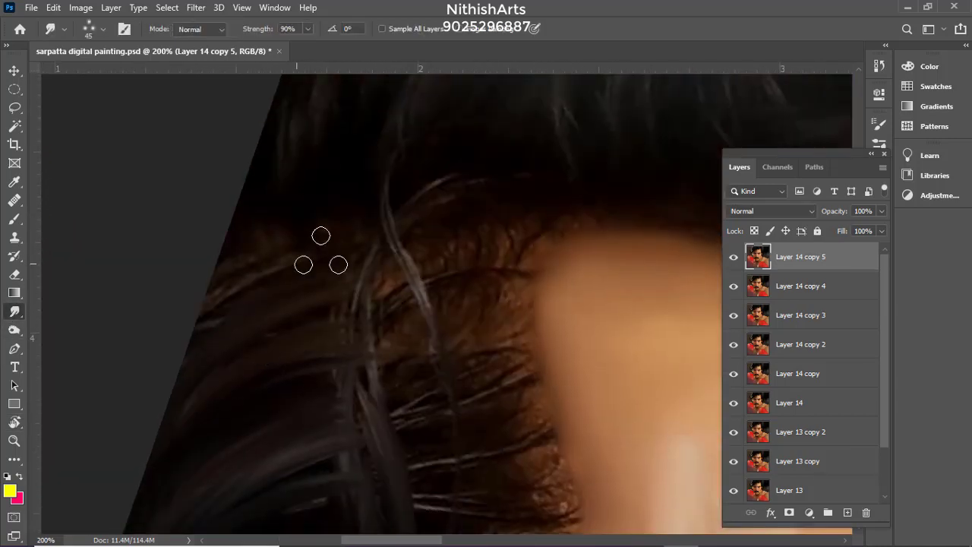
Smudge the thin pale strands over the brown hairline at the top of the forehead into soft, curved locks
left_click_drag(492, 191, 402, 469)
left_click_drag(421, 281, 372, 194)
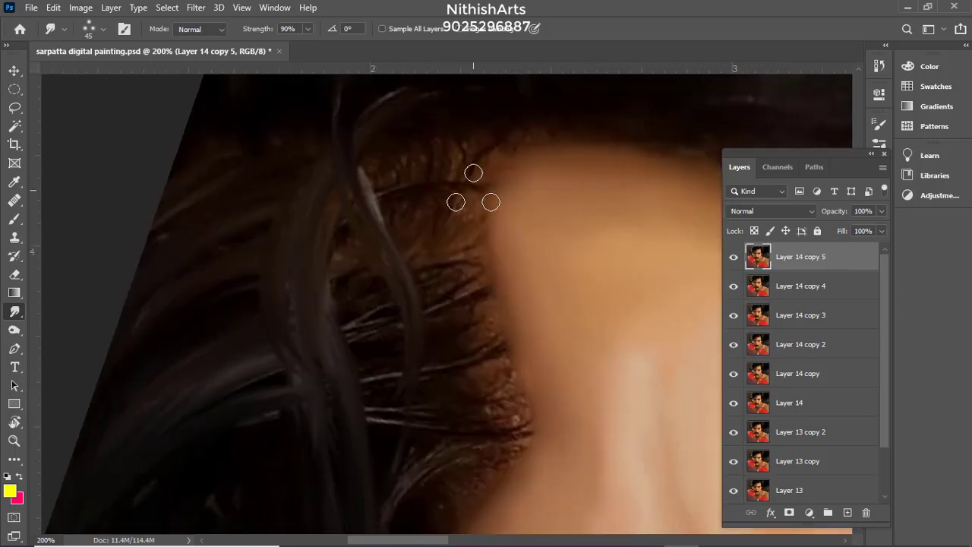
left_click_drag(473, 192, 378, 219)
left_click_drag(401, 283, 369, 192)
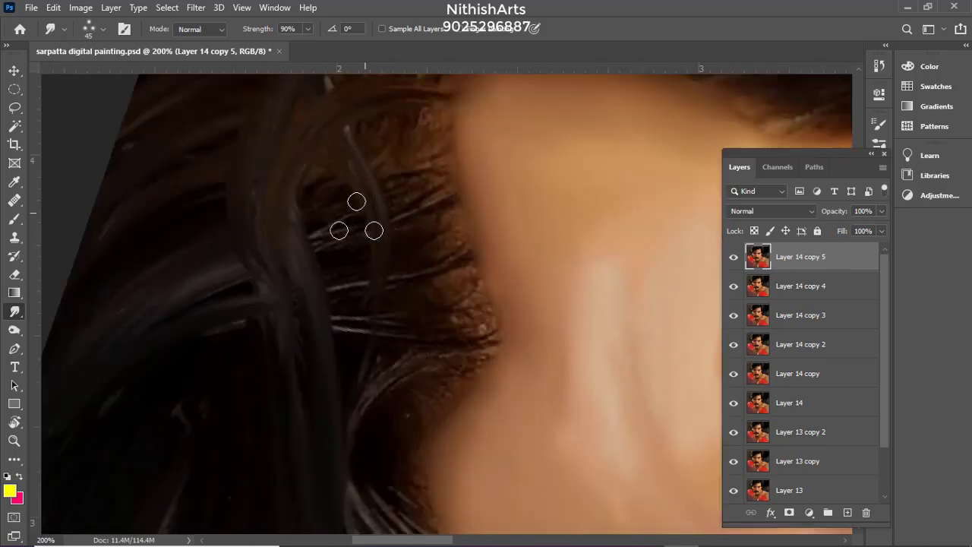
left_click_drag(391, 278, 365, 137)
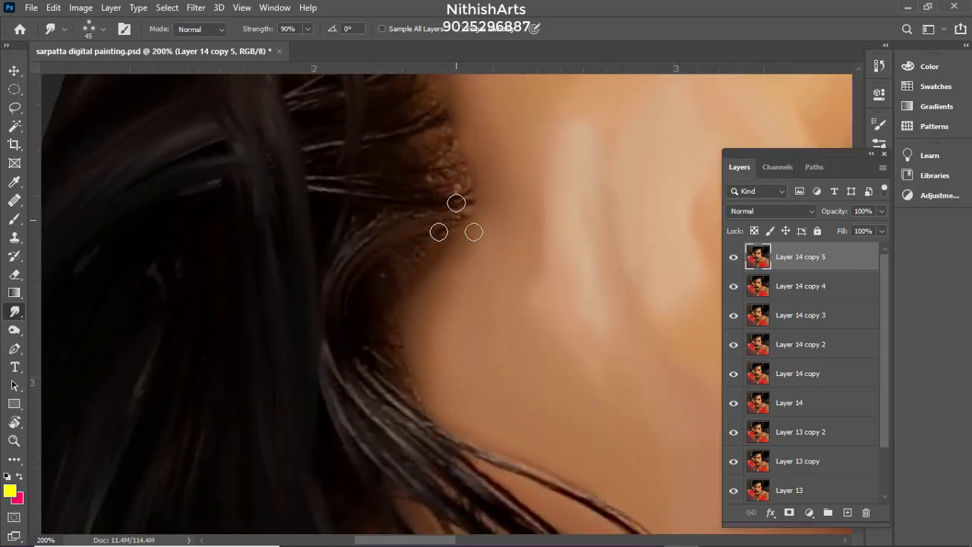
Smudge the curved, pale-streaked lock along the forehead into smooth dark strands flowing into the fringe
left_click_drag(410, 269, 385, 137)
left_click_drag(357, 236, 482, 363)
left_click_drag(436, 285, 367, 145)
left_click_drag(410, 265, 541, 391)
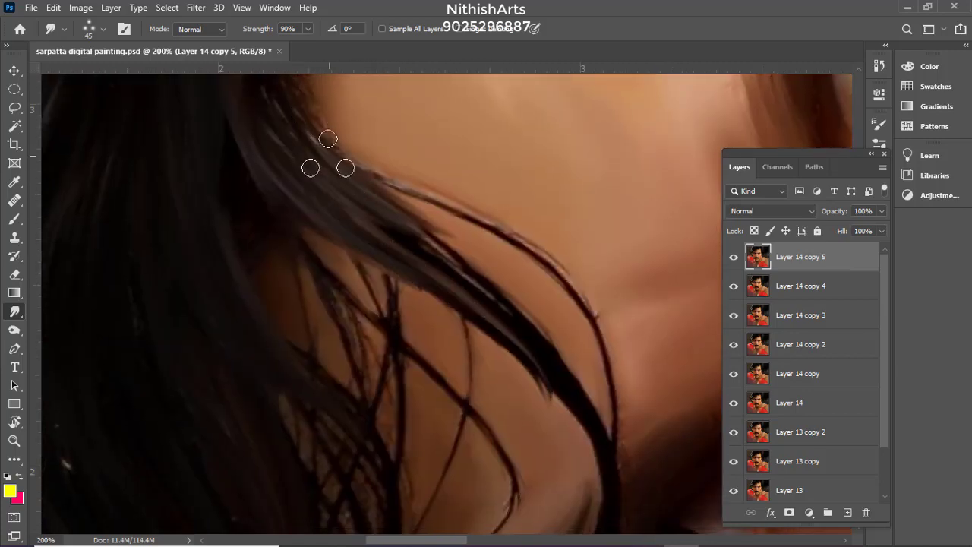
Smudge the fringe hanging over the forehead and its tangled thin hairs into long tapering strands with the 45 px brush
left_click_drag(486, 315, 573, 444)
left_click_drag(450, 312, 578, 448)
mouse_move(342, 227)
left_mouse_down()
mouse_move(384, 147)
mouse_move(398, 212)
left_mouse_up()
left_click_drag(463, 202, 665, 456)
left_click_drag(386, 351, 444, 425)
mouse_move(311, 342)
left_mouse_down()
mouse_move(286, 172)
mouse_move(374, 323)
left_mouse_up()
left_click_drag(396, 203, 405, 317)
left_click_drag(418, 253, 520, 361)
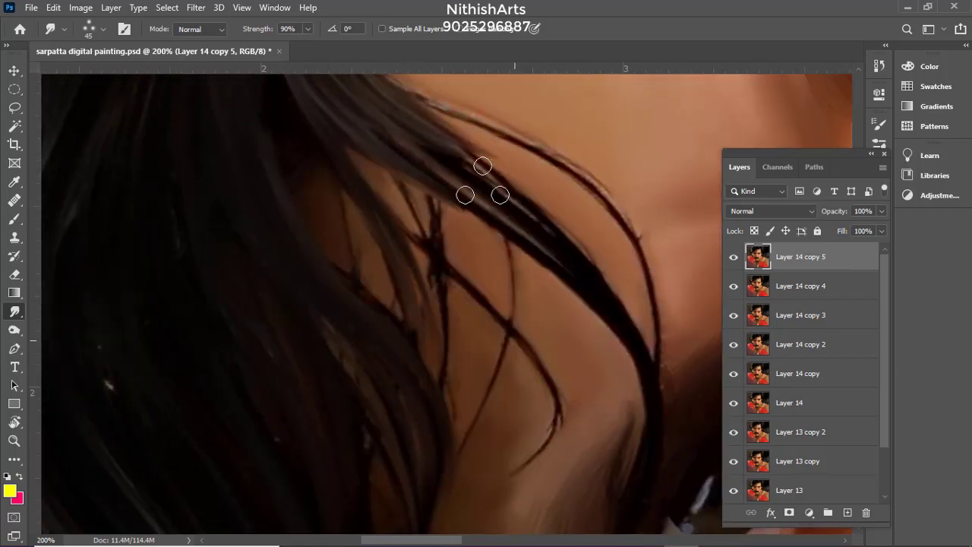
Reduce the brush to 30 px and smudge the thin loose strands crossing the forehead skin beside the fringe
key("[")
key("[")
key("[")
left_click_drag(428, 220, 419, 395)
left_click_drag(455, 267, 567, 444)
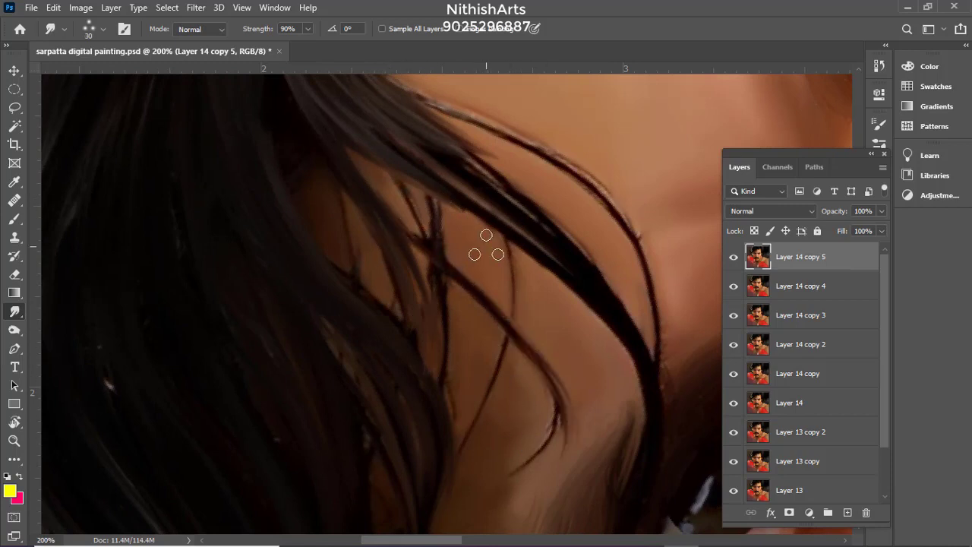
left_click_drag(454, 266, 563, 444)
left_click_drag(408, 238, 545, 449)
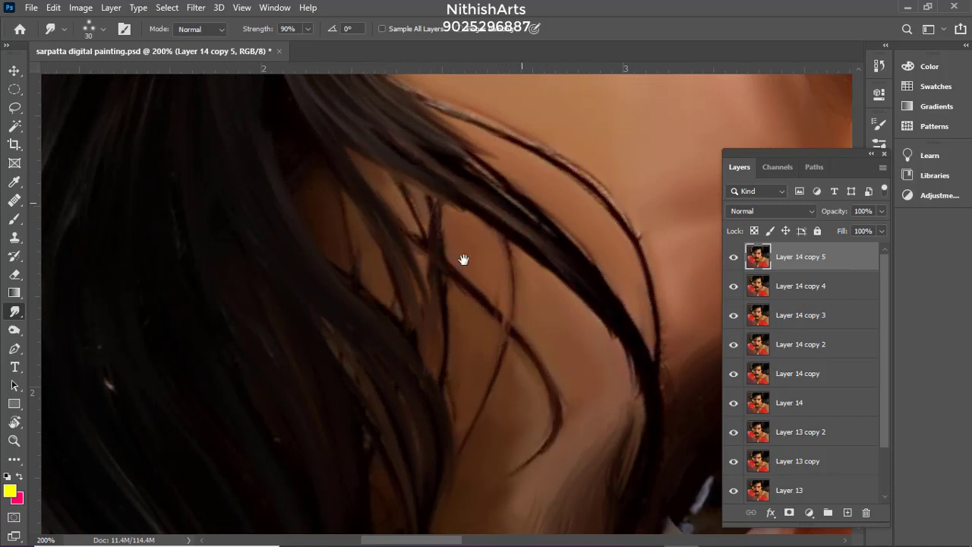
Enlarge the brush to 40 px and smudge the curved hairline above the fringe into fine brown strands blending into the forehead
left_click_drag(462, 260, 393, 324)
left_click_drag(420, 153, 517, 358)
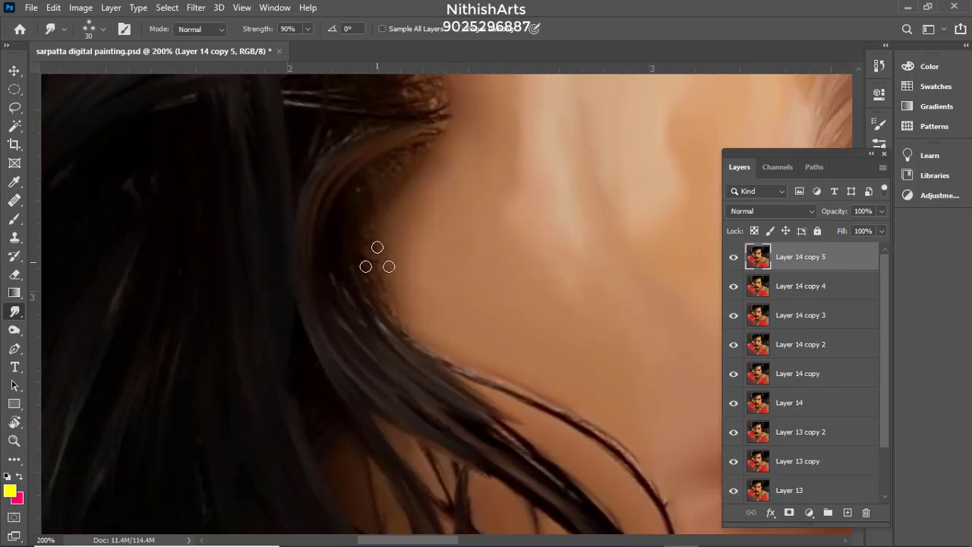
left_click_drag(380, 219, 415, 324)
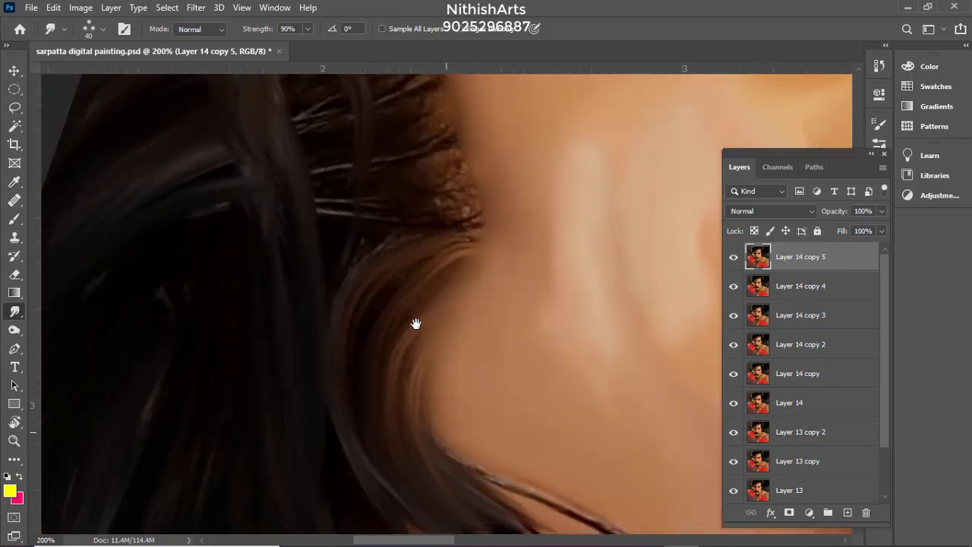
left_click_drag(457, 206, 403, 399)
Rotate the canvas and smudge the speckled hairline edge and pale wisps into short brown strands with the 40 px brush
key("r")
left_click_drag(426, 221, 519, 331)
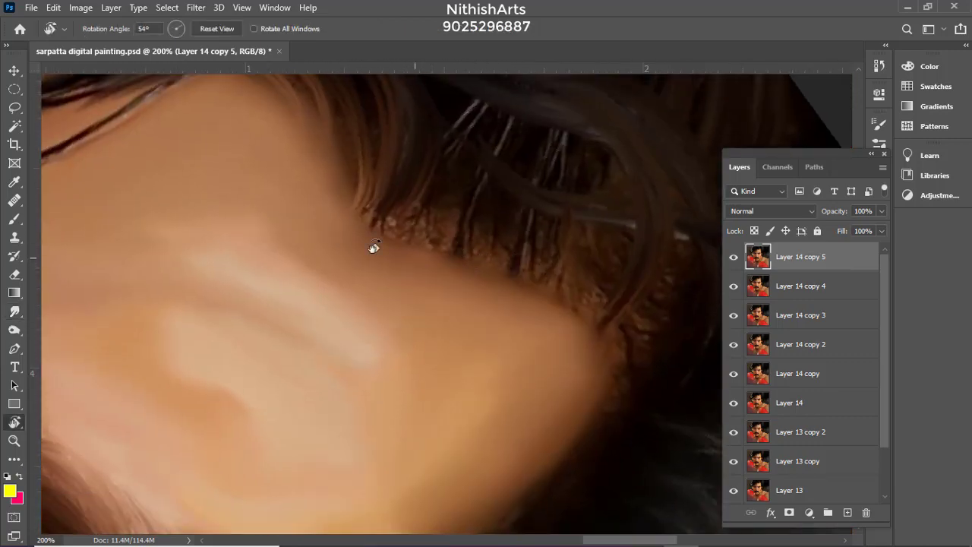
left_click_drag(466, 212, 435, 294)
left_click_drag(442, 199, 384, 295)
mouse_move(460, 214)
left_mouse_down()
mouse_move(413, 318)
mouse_move(434, 323)
left_mouse_up()
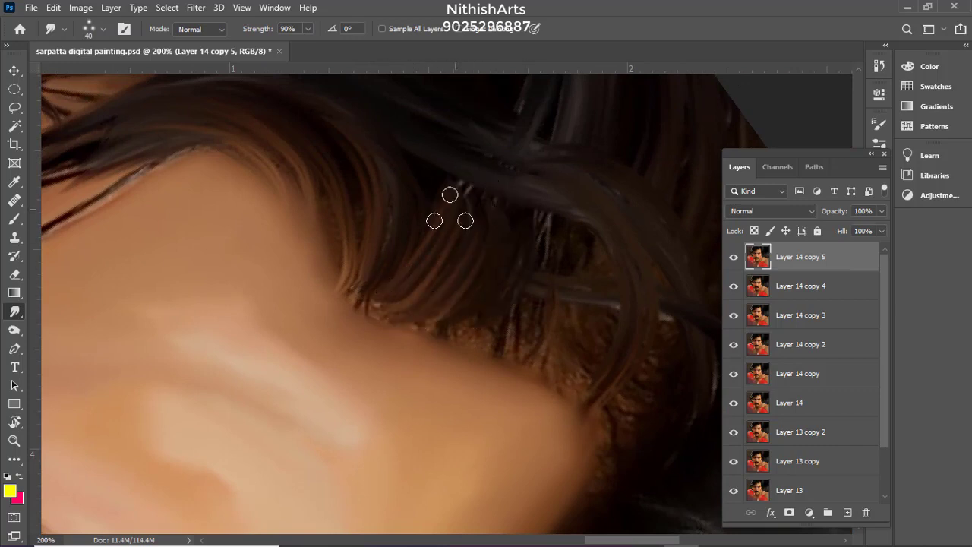
mouse_move(543, 212)
left_mouse_down()
mouse_move(616, 325)
mouse_move(517, 220)
mouse_move(531, 347)
mouse_move(351, 2)
left_mouse_up()
left_click_drag(499, 211, 417, 508)
left_click_drag(551, 267, 659, 311)
left_click_drag(553, 215, 791, 280)
Smudge the root of the curved fringe lock over the forehead into smooth brown strands with the 40 px brush
left_click_drag(374, 190, 490, 230)
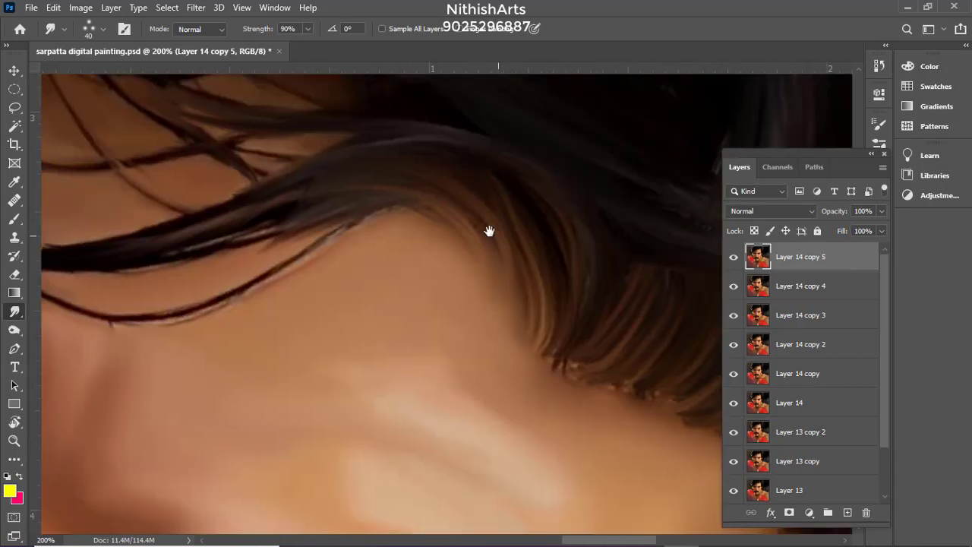
left_click_drag(473, 189, 534, 197)
left_click_drag(360, 279, 276, 372)
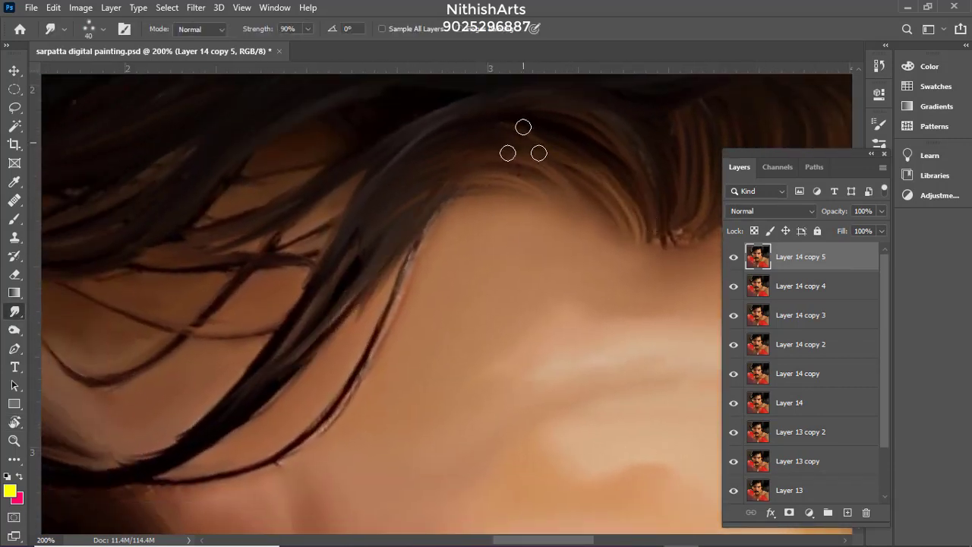
left_click_drag(465, 180, 592, 228)
mouse_move(717, 128)
left_mouse_down()
mouse_move(560, 142)
mouse_move(692, 92)
left_mouse_up()
left_click_drag(372, 255, 404, 159)
Smudge the lower edge of the dark hair above the highlighted eyebrow into soft, tapering strands with the 40 px brush
left_click_drag(139, 179, 417, 271)
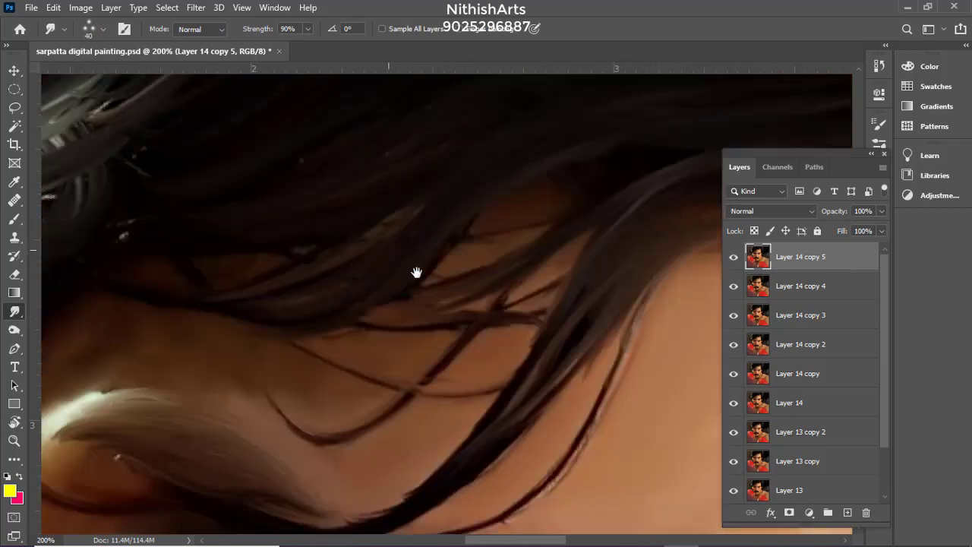
left_click_drag(235, 271, 423, 226)
left_click_drag(275, 246, 108, 197)
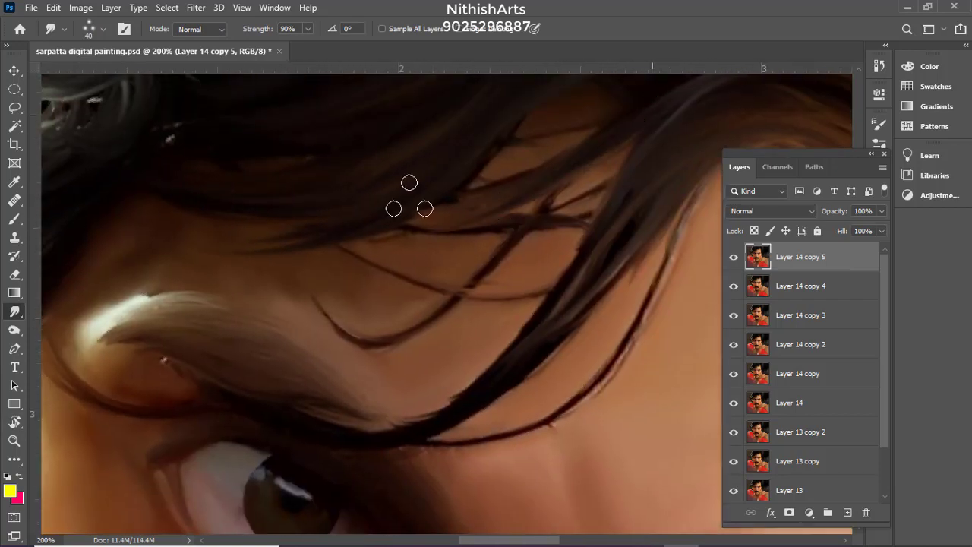
left_click_drag(483, 224, 378, 219)
mouse_move(536, 208)
left_mouse_down()
mouse_move(443, 277)
mouse_move(318, 303)
left_mouse_up()
key("ctrl+z")
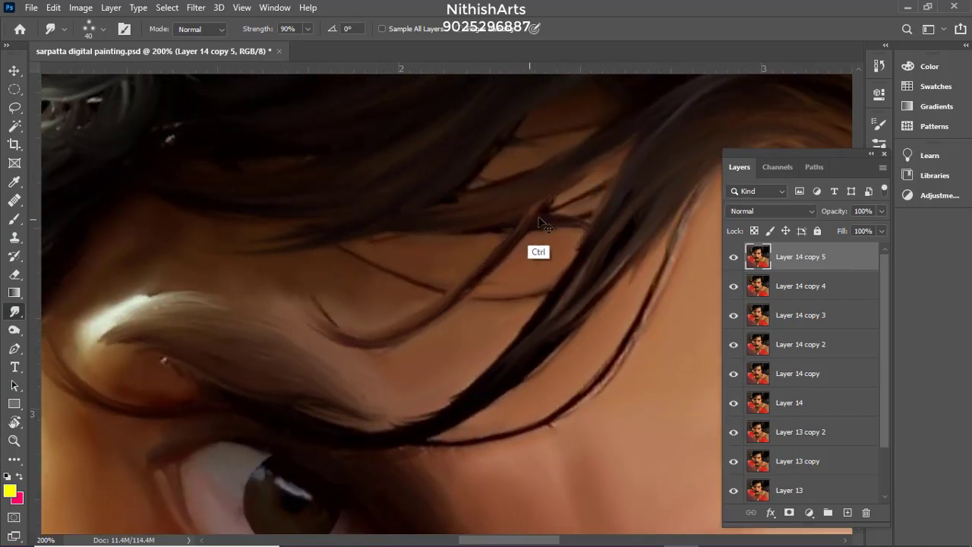
key("ctrl+z")
left_click_drag(524, 226, 342, 304)
key("ctrl+z")
Reduce the brush to 30 px and smudge the loose strand curving above the highlighted eyebrow
key("bracketleft")
key("bracketleft")
key("bracketleft")
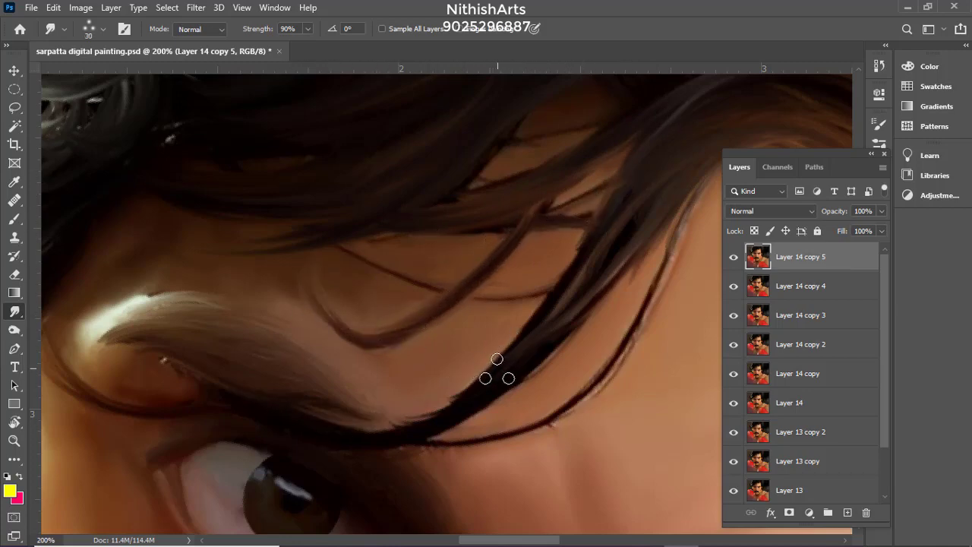
left_click_drag(497, 372, 293, 189)
left_click_drag(544, 419, 308, 213)
Rotate the canvas, enlarge the brush to 45 px and smudge the blurry dark hair beyond the forehead peak into curved strands
key("r")
mouse_move(508, 169)
left_mouse_down()
mouse_move(464, 156)
mouse_move(325, 286)
mouse_move(322, 276)
left_mouse_up()
key("bracketright")
left_click_drag(296, 234, 258, 400)
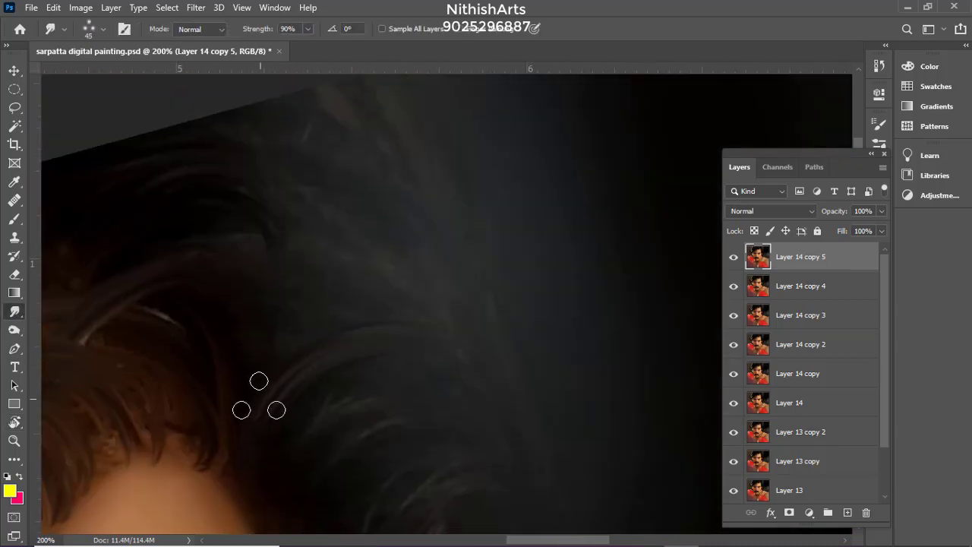
left_click_drag(304, 310, 446, 334)
left_click_drag(311, 250, 413, 271)
left_click_drag(311, 292, 434, 305)
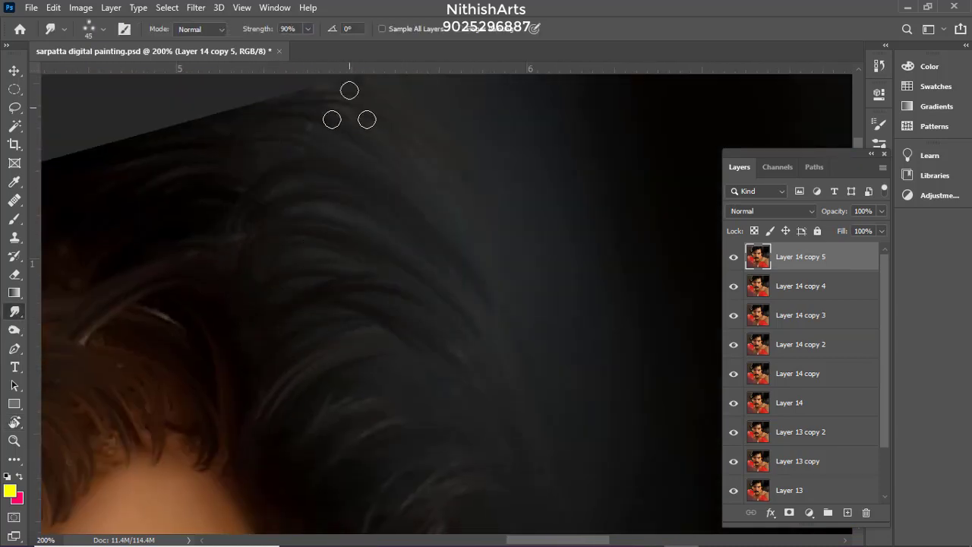
Smudge the hairline down the temple toward the ear into fine strands, finishing with the brush at 40 px
scroll(347, 109, "down", 6)
mouse_move(345, 228)
left_mouse_down()
mouse_move(454, 358)
mouse_move(425, 258)
mouse_move(450, 340)
left_mouse_up()
mouse_move(342, 204)
left_mouse_down()
mouse_move(429, 252)
mouse_move(460, 366)
left_mouse_up()
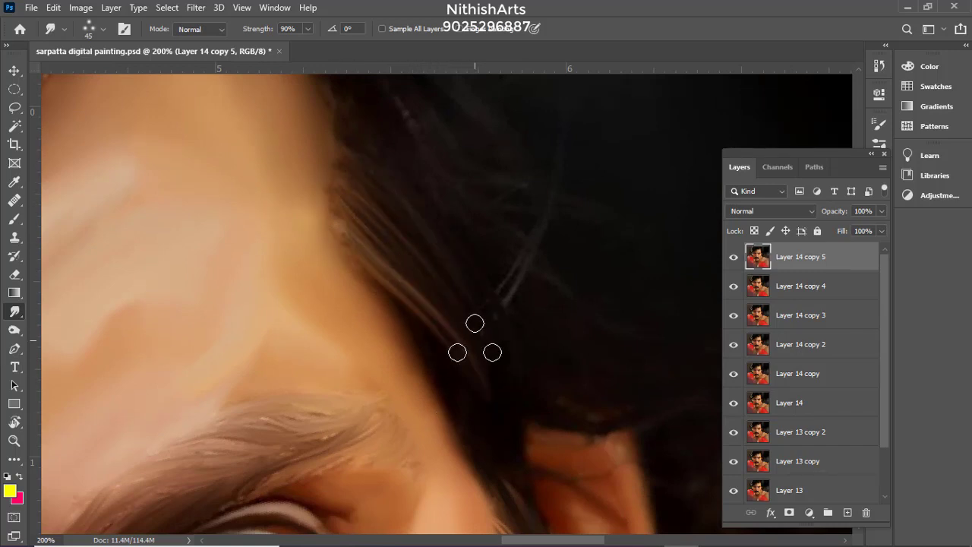
key("bracketright")
key("ctrl+minus")
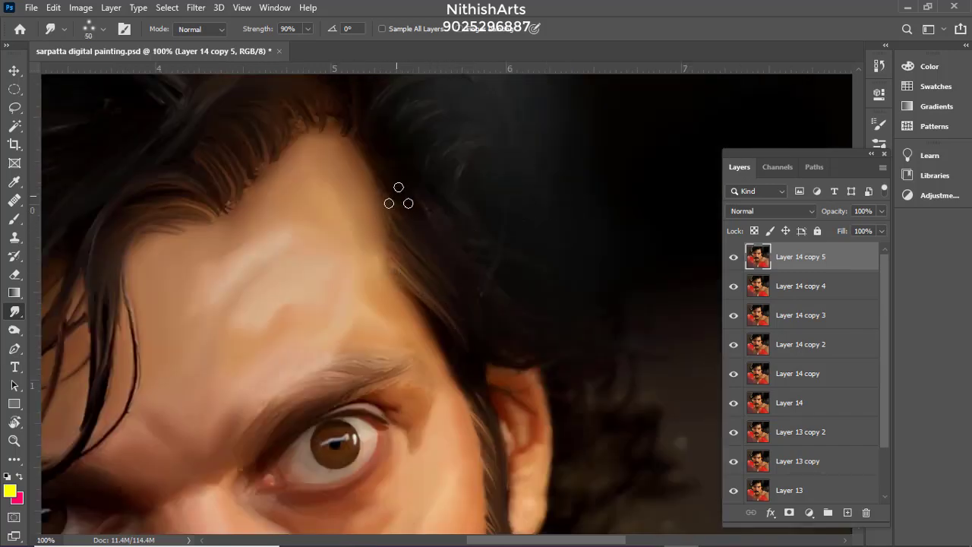
key("ctrl+plus")
key("bracketleft")
key("bracketleft")
left_click_drag(334, 204, 388, 248)
left_click_drag(410, 282, 478, 342)
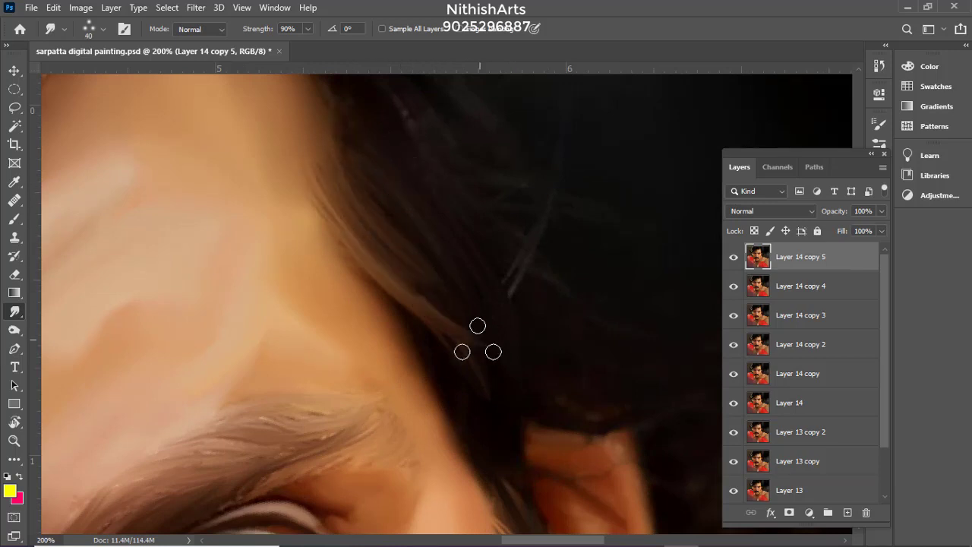
Smudge the dark hair mass above the ear into broad curved strands, enlarging the brush from 45 to 60 px
left_click_drag(563, 386, 422, 223)
key("bracketright")
left_click_drag(460, 265, 573, 261)
key("ctrl+minus")
left_click_drag(445, 126, 417, 243)
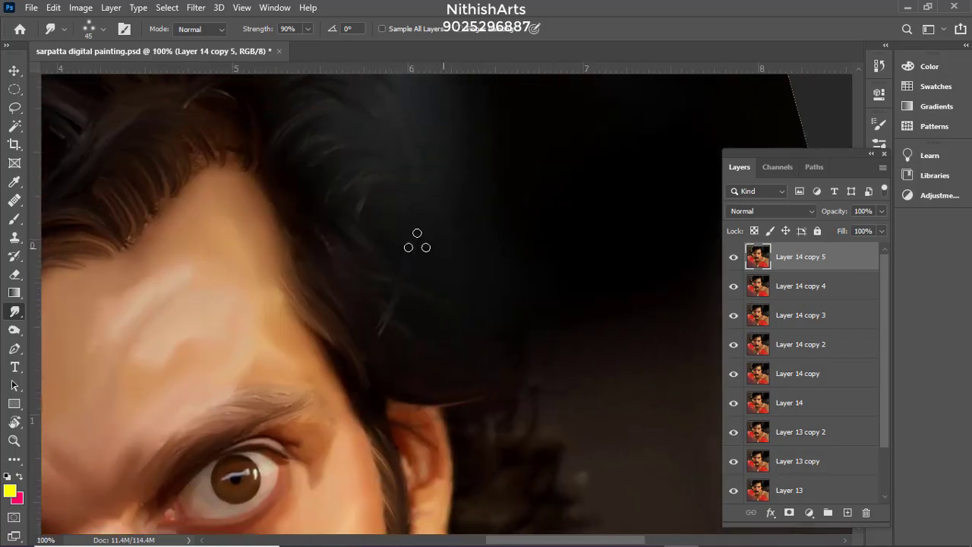
left_click_drag(329, 210, 297, 173)
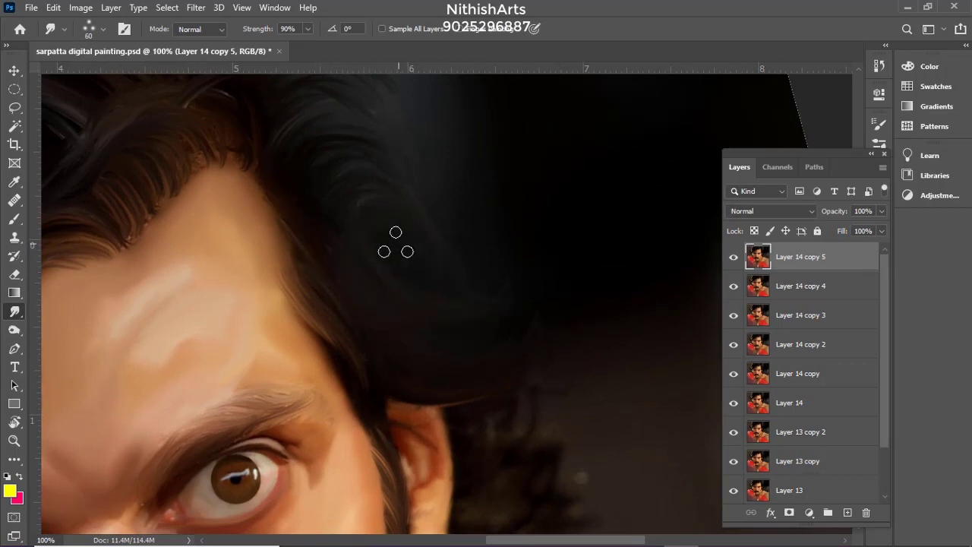
left_click_drag(509, 298, 551, 436)
key("ctrl+x")
key("ctrl+z")
left_click_drag(357, 285, 367, 226)
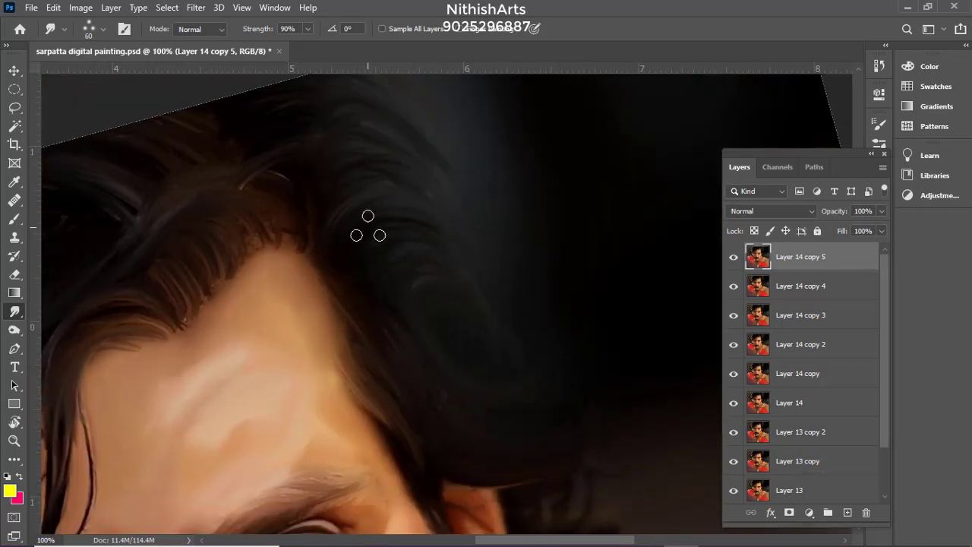
Smudge the blurry curls behind the ear into soft, rounded locks with the 60 px brush
scroll(384, 148, "down", 4)
scroll(451, 190, "right", 1)
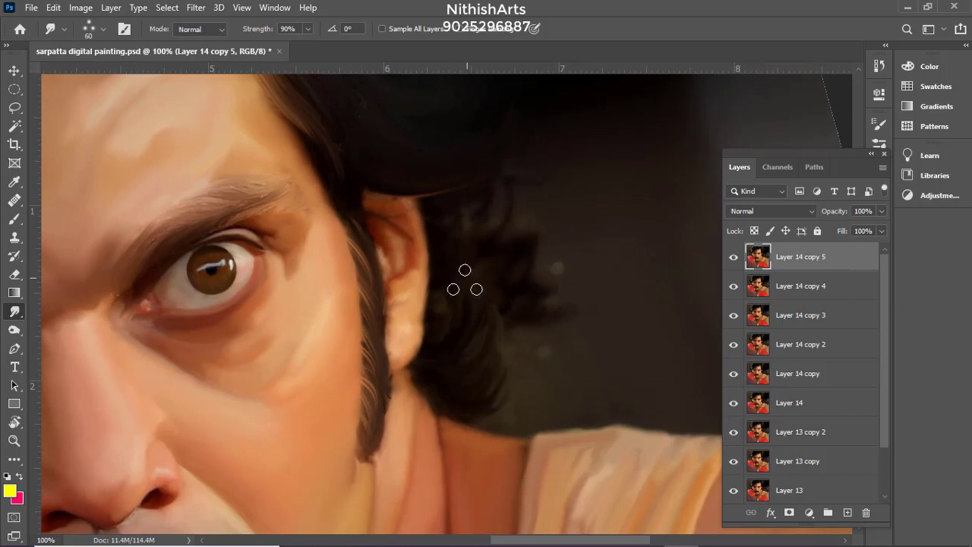
left_click_drag(486, 189, 529, 264)
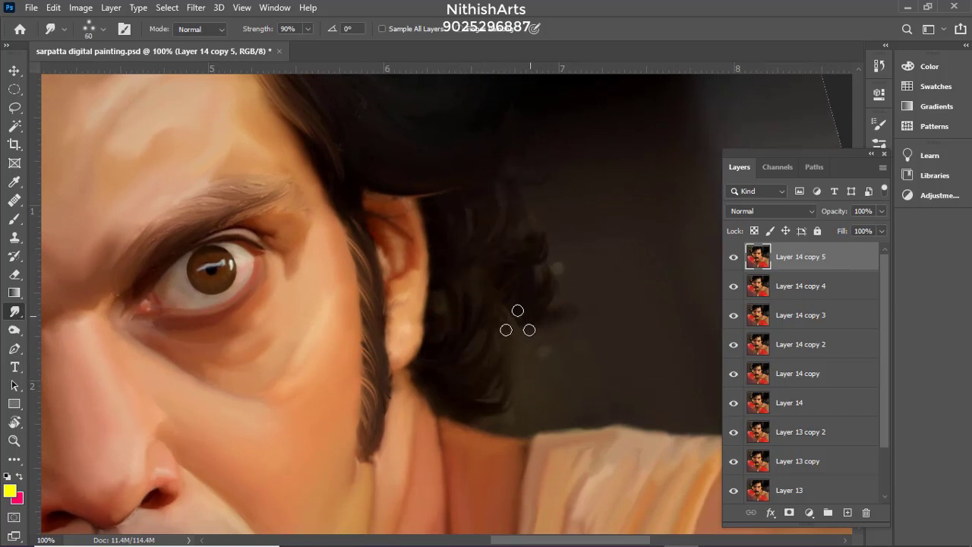
Pull two loose, curved strands from the hairline down over the forehead with the 60 px smudge brush
scroll(440, 273, "up", 2)
scroll(466, 173, "left", 2)
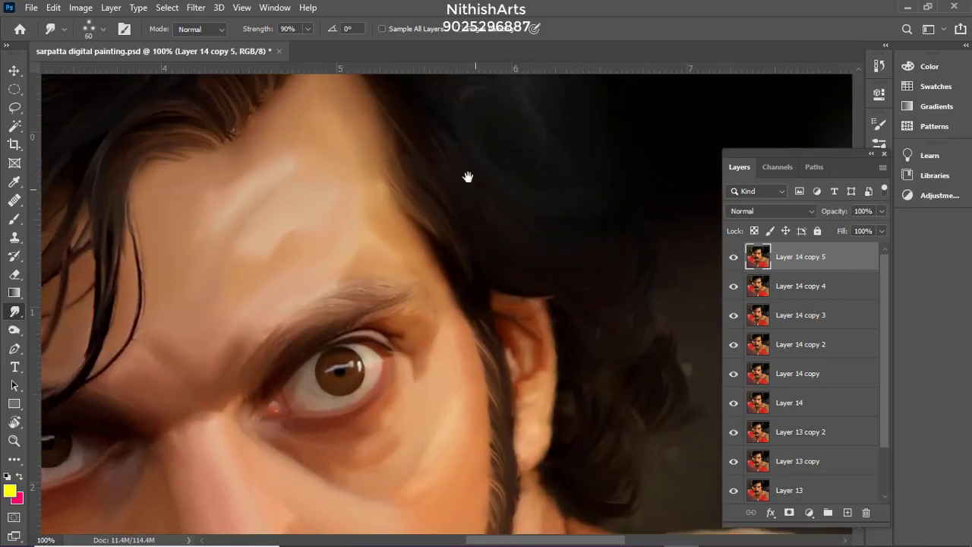
scroll(440, 257, "up", 2)
scroll(338, 195, "down", 1)
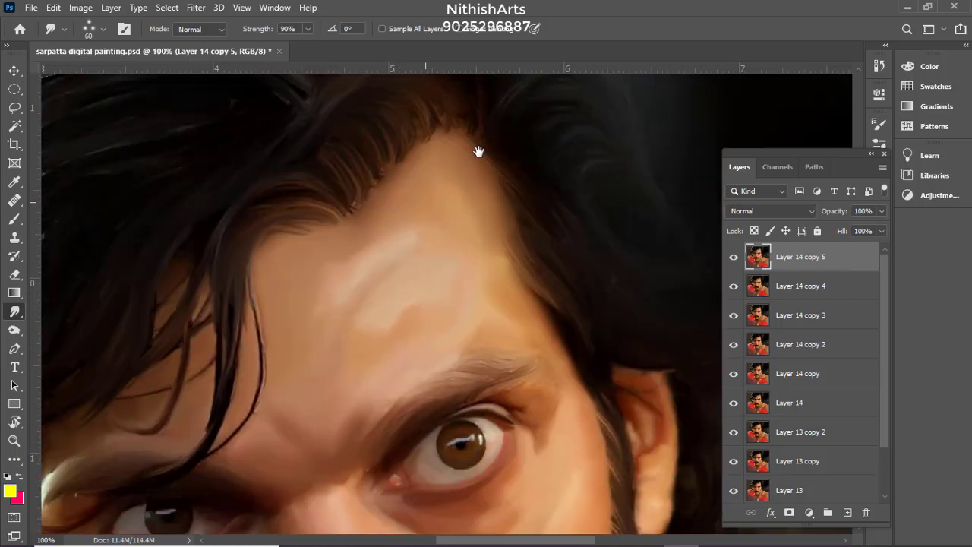
scroll(477, 148, "left", 1)
left_click_drag(479, 151, 510, 189)
key("ctrl+z")
mouse_move(410, 211)
left_mouse_down()
mouse_move(440, 292)
mouse_move(427, 286)
left_mouse_up()
left_click_drag(438, 184, 457, 259)
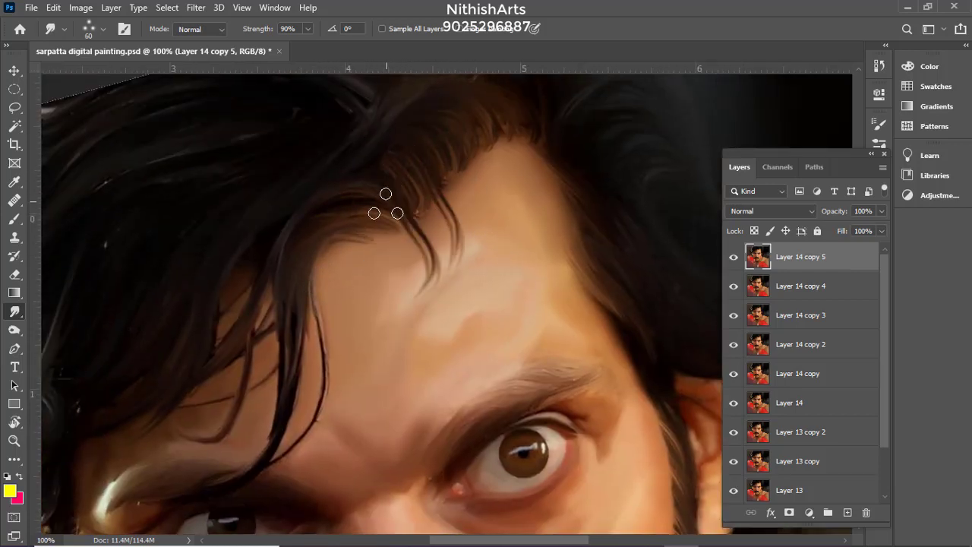
Set the Smudge tool to a small single round tip at 7 px with 99% strength
scroll(408, 211, "down", 1)
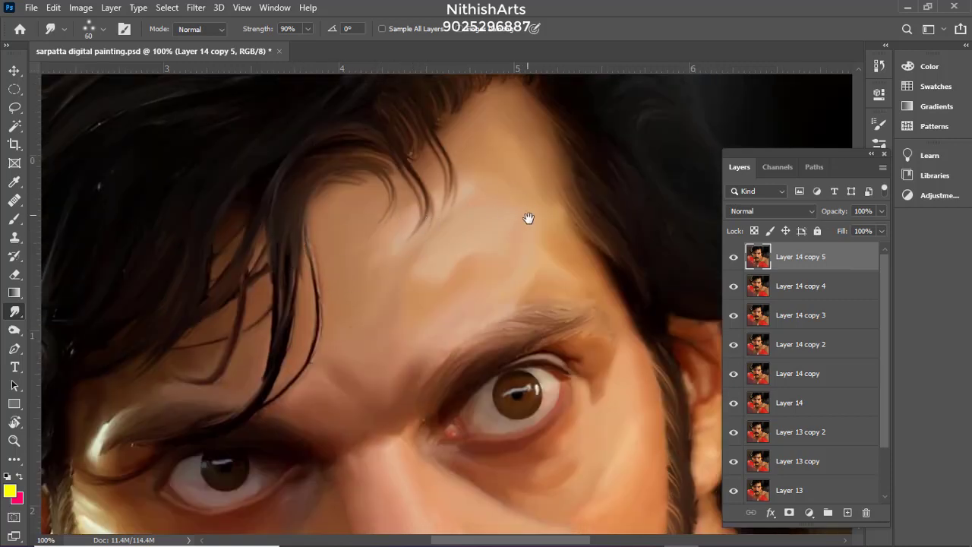
right_click(450, 157)
left_click(564, 331)
left_click(351, 126)
key("bracketleft")
key("bracketleft")
key("bracketleft")
key("bracketleft")
key("bracketleft")
key("bracketleft")
key("bracketleft")
key("bracketleft")
key("bracketleft")
key("bracketleft")
key("bracketleft")
left_click(878, 127)
key("F5")
key("bracketleft")
key("bracketleft")
key("F5")
left_click(875, 126)
key("bracketleft")
key("bracketleft")
right_click(426, 207)
left_click(362, 172)
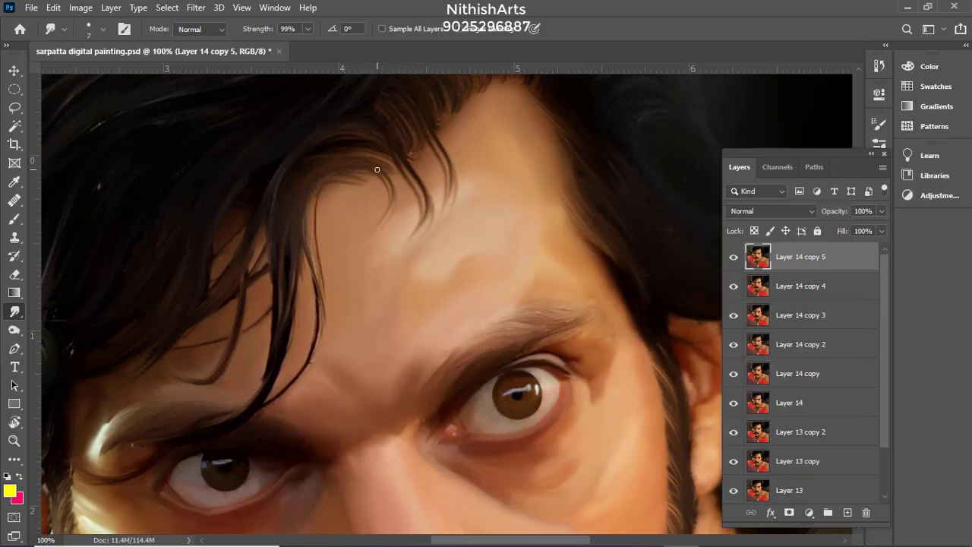
Pull thin, curved loose strands from the fringe and hairline across the forehead with the 7 px smudge brush
left_click_drag(230, 217, 215, 338)
left_click_drag(248, 174, 354, 99)
mouse_move(404, 184)
left_mouse_down()
mouse_move(284, 286)
mouse_move(406, 259)
left_mouse_up()
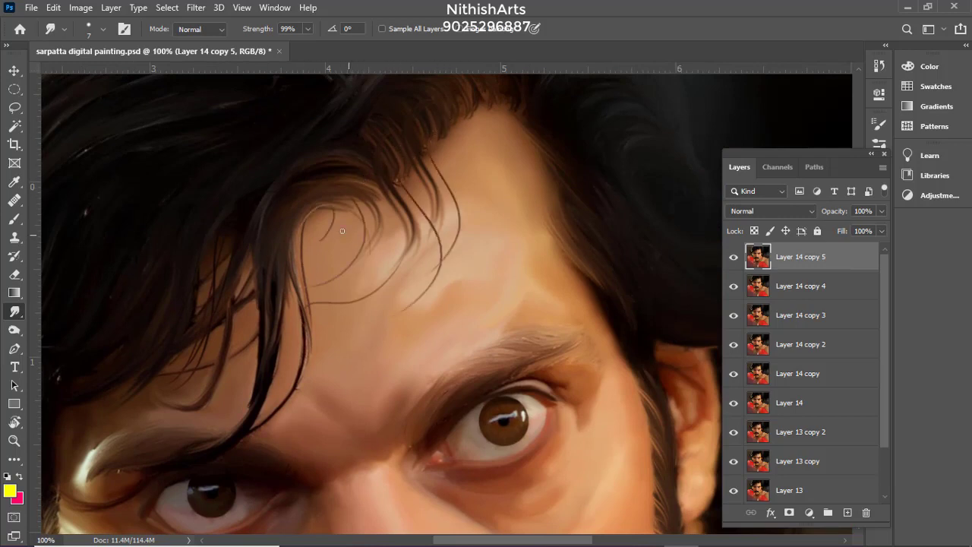
left_click_drag(285, 253, 450, 174)
left_click_drag(258, 328, 434, 257)
Smudge the dark curls behind the bright grey hair into rounded locks with a 20 px round brush and save the document
key("bracketright")
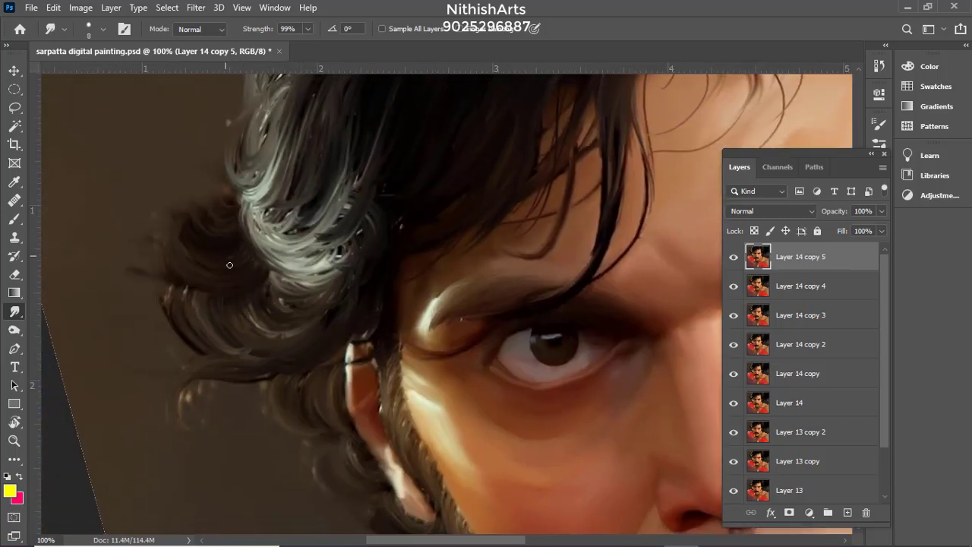
left_click_drag(303, 382, 297, 308)
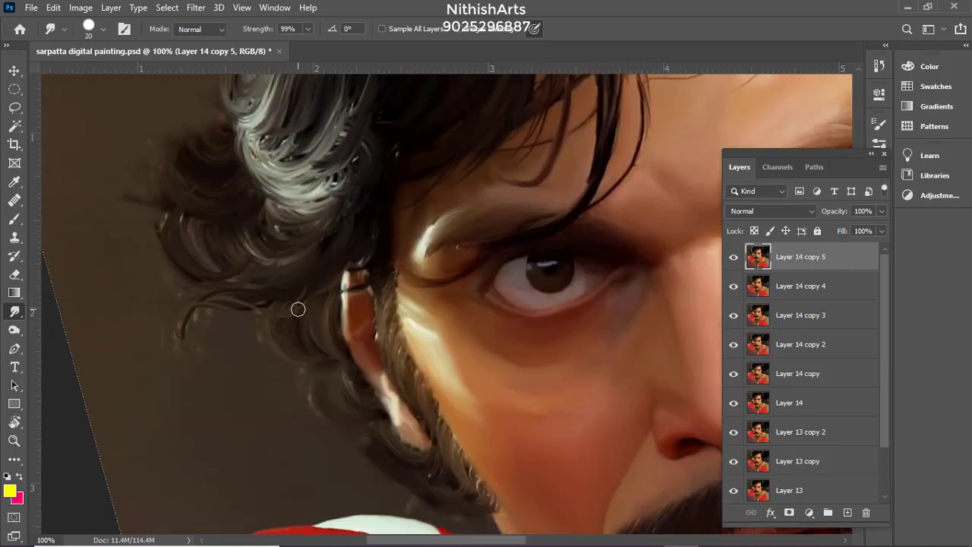
left_click_drag(195, 218, 241, 309)
left_click_drag(228, 372, 204, 340)
left_click_drag(262, 156, 256, 226)
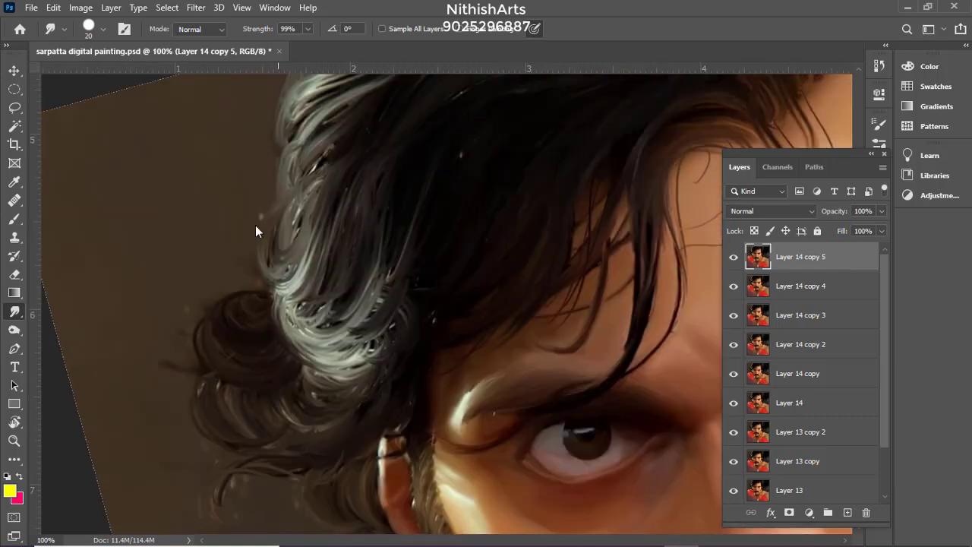
key("ctrl+s")
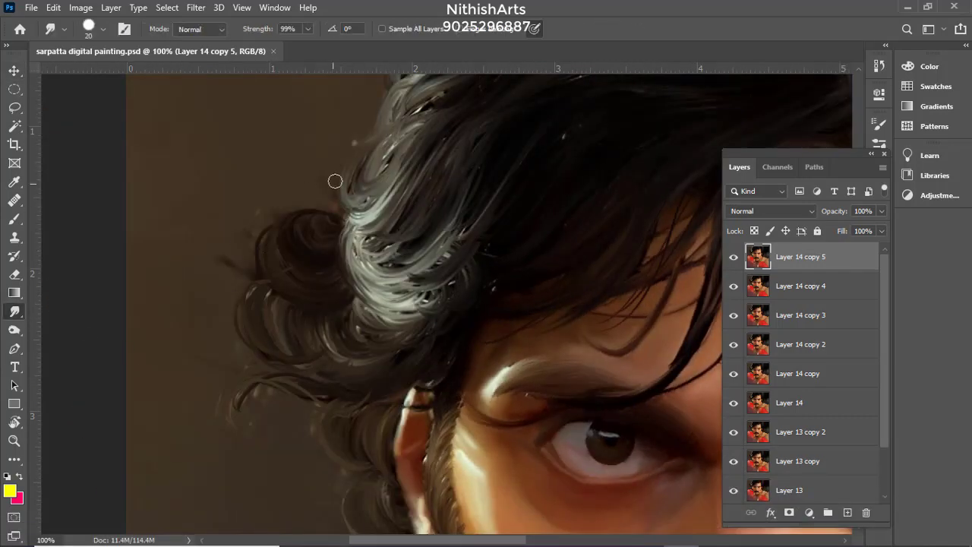
Smudge the bright grey side hair into long flowing strands and undo the last three strokes
left_click_drag(385, 237, 455, 177)
left_click_drag(374, 220, 507, 102)
left_click_drag(389, 203, 484, 107)
mouse_move(387, 241)
left_mouse_down()
mouse_move(418, 211)
mouse_move(332, 325)
left_mouse_up()
left_click_drag(380, 361, 613, 174)
key("ctrl+z")
key("ctrl+z")
key("ctrl+z")
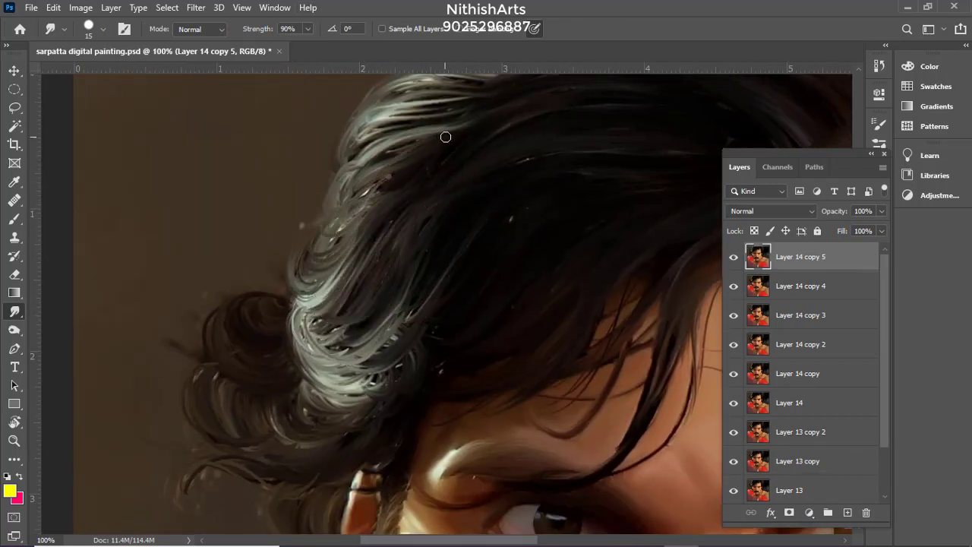
Smudge the highlighted crown hair and the hair above the forehead into soft strands with a 15 px brush at 90% strength
left_click_drag(368, 153, 479, 111)
left_click_drag(456, 194, 319, 189)
mouse_move(252, 334)
left_mouse_down()
mouse_move(547, 148)
mouse_move(409, 112)
left_mouse_up()
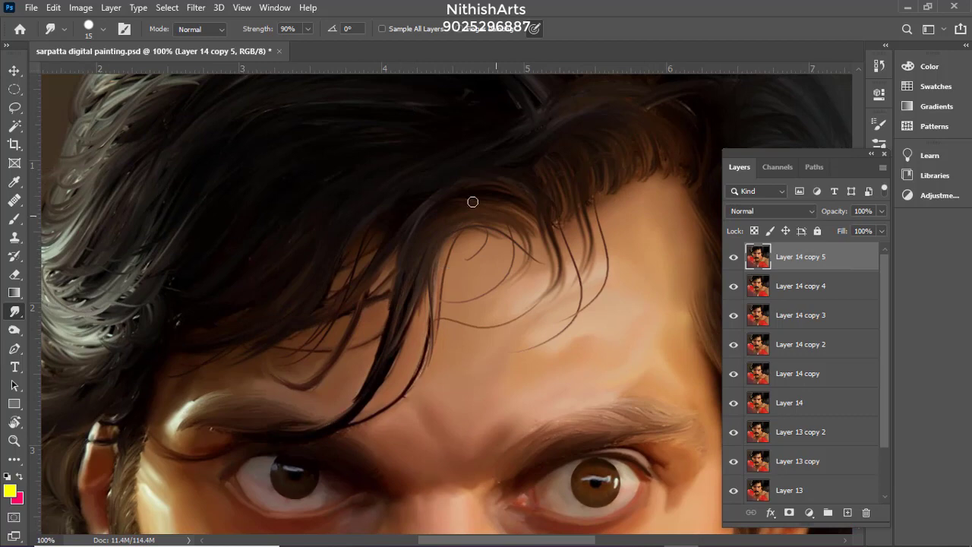
left_click_drag(544, 151, 492, 220)
mouse_move(549, 193)
left_mouse_down()
mouse_move(521, 266)
mouse_move(489, 223)
left_mouse_up()
left_click_drag(514, 355, 477, 259)
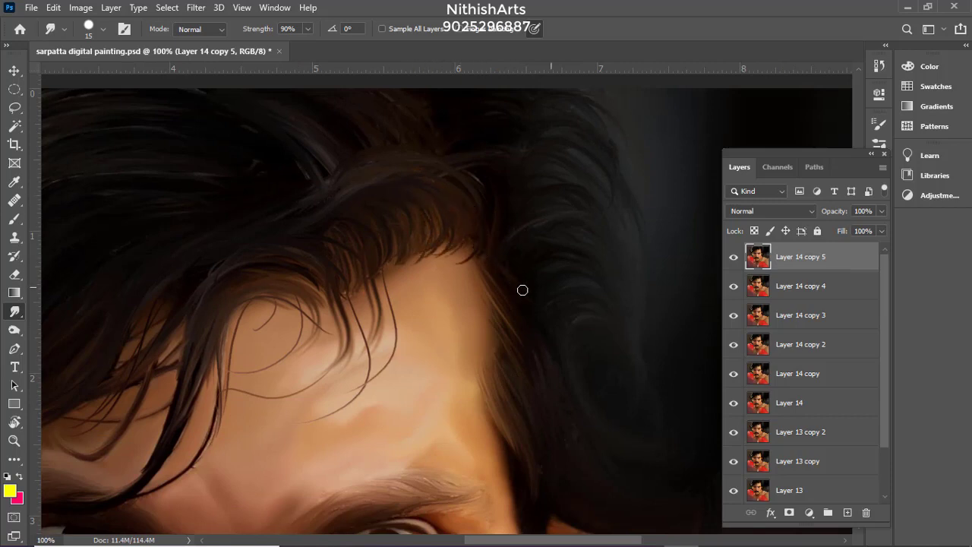
Smudge the sideburn beside the ear into fine hairs with an 8 px brush at 90% strength
left_click_drag(575, 331, 519, 260)
left_click_drag(543, 345, 473, 258)
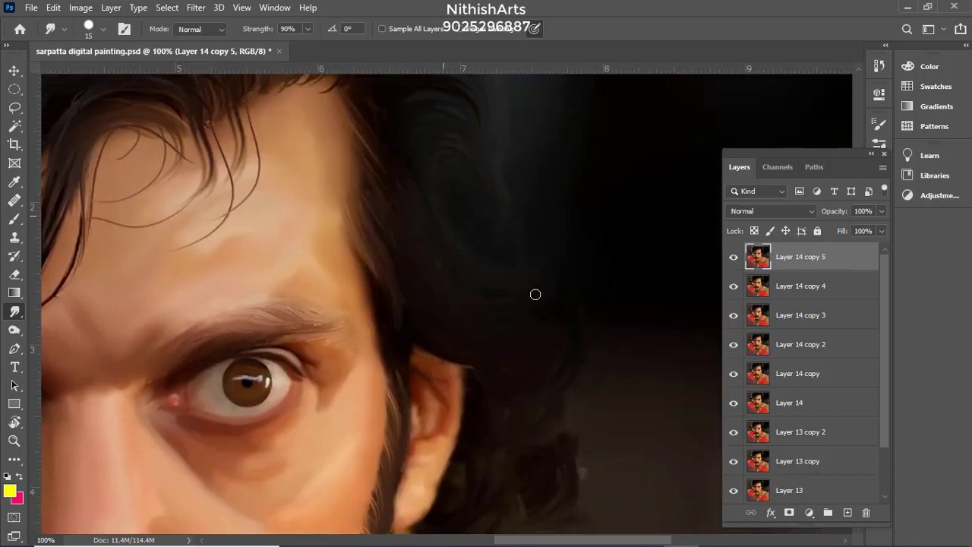
left_click_drag(536, 293, 493, 230)
left_click_drag(388, 426, 410, 305)
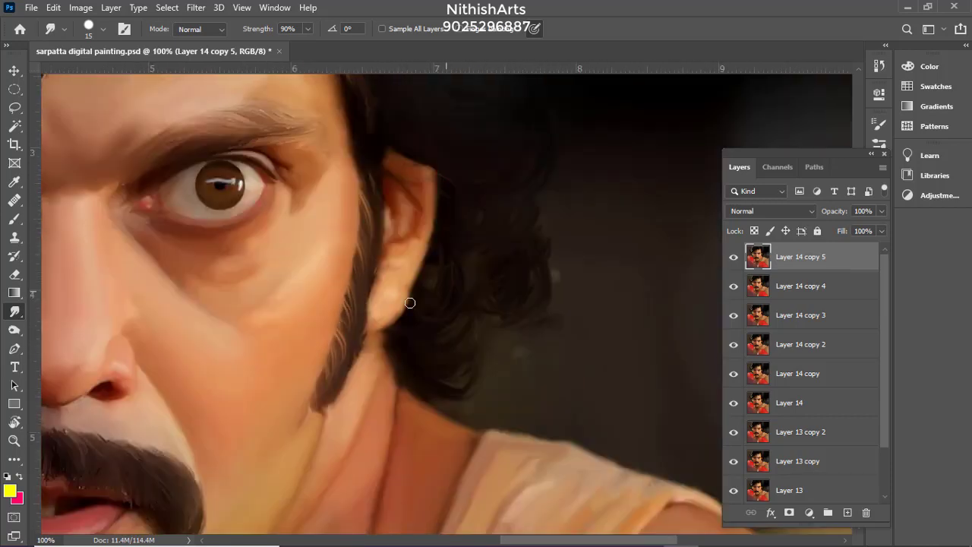
key("ctrl+plus")
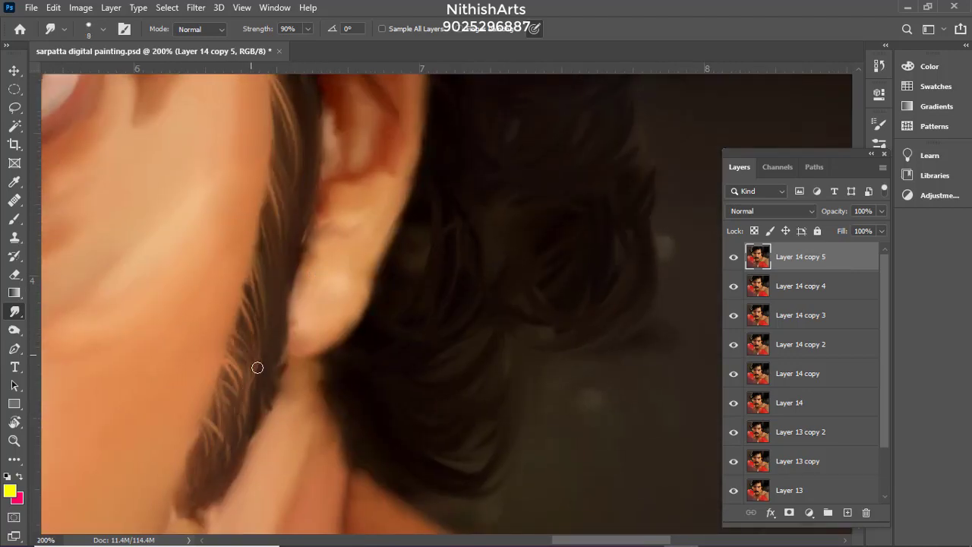
left_click_drag(309, 229, 331, 283)
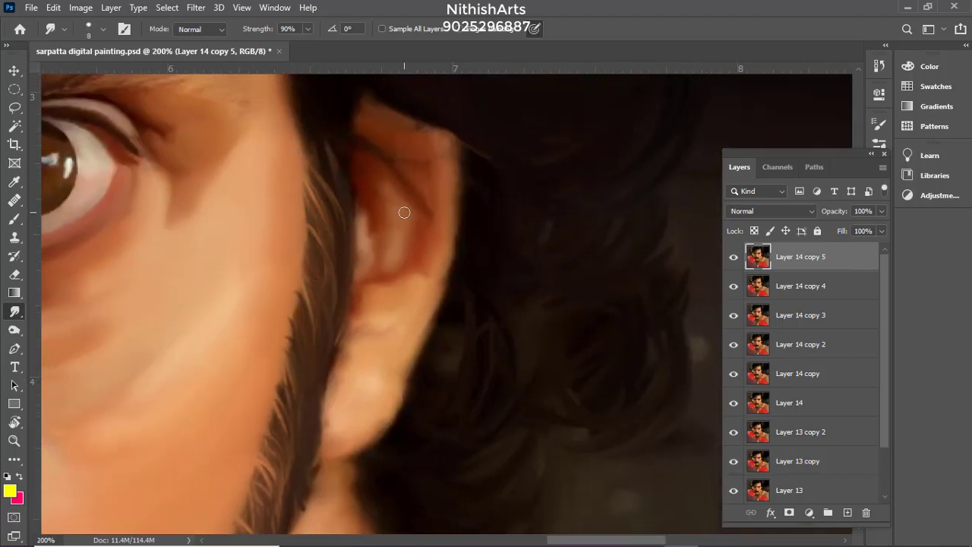
Touch up the moustache edge and hairline with fine smudge strokes, ending at 7 px and 97% strength, and undo the last stroke
scroll(404, 213, "down", 5)
scroll(328, 288, "up", 1)
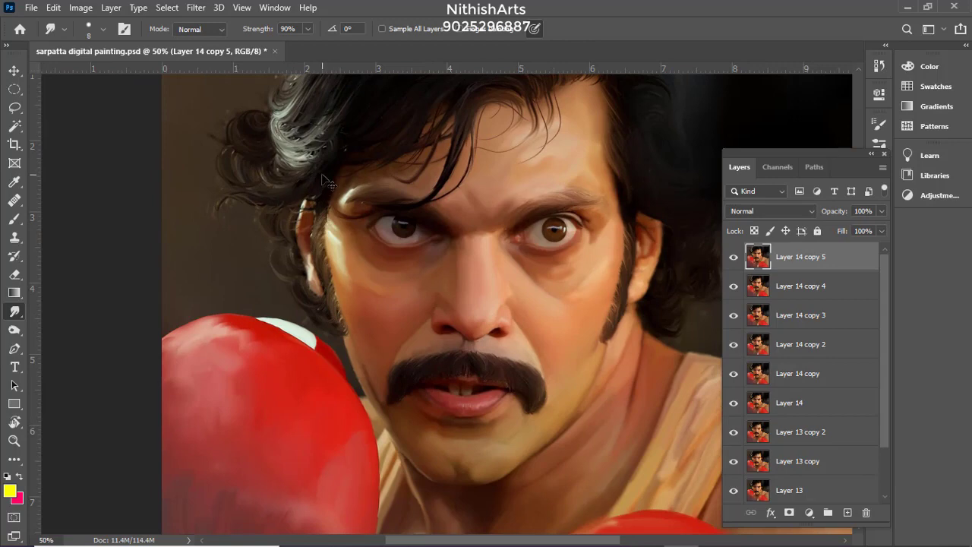
scroll(328, 182, "up", 1)
left_click_drag(423, 319, 382, 213)
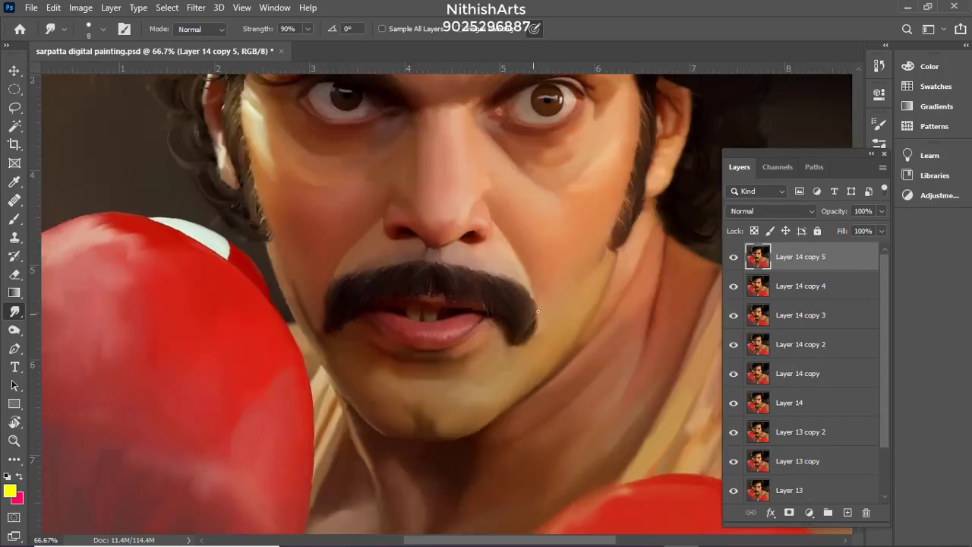
scroll(531, 303, "up", 3)
scroll(574, 185, "down", 2)
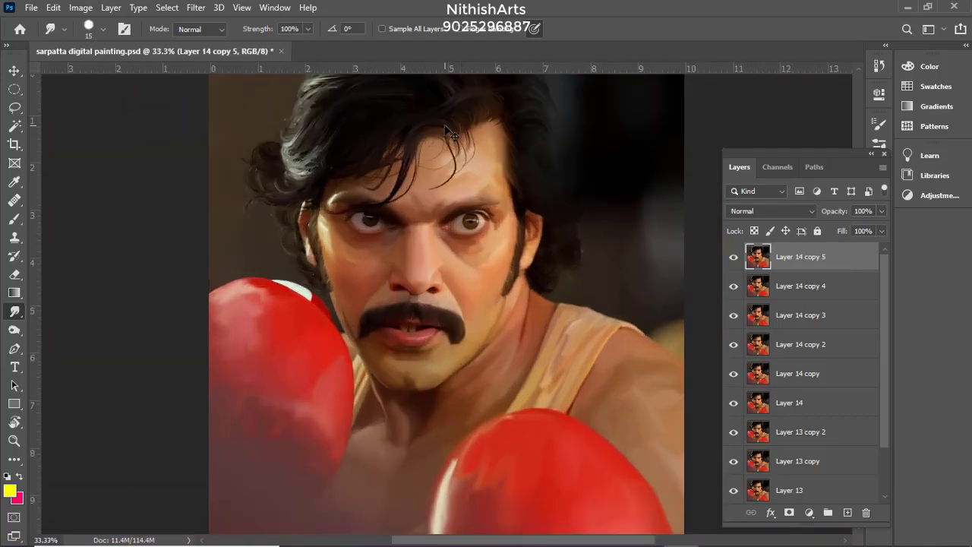
scroll(448, 133, "up", 1)
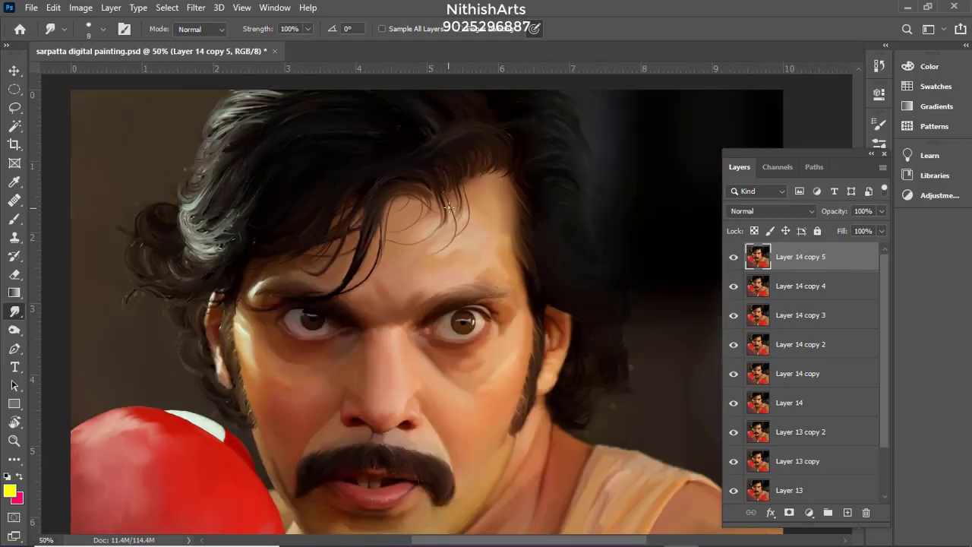
key("ctrl")
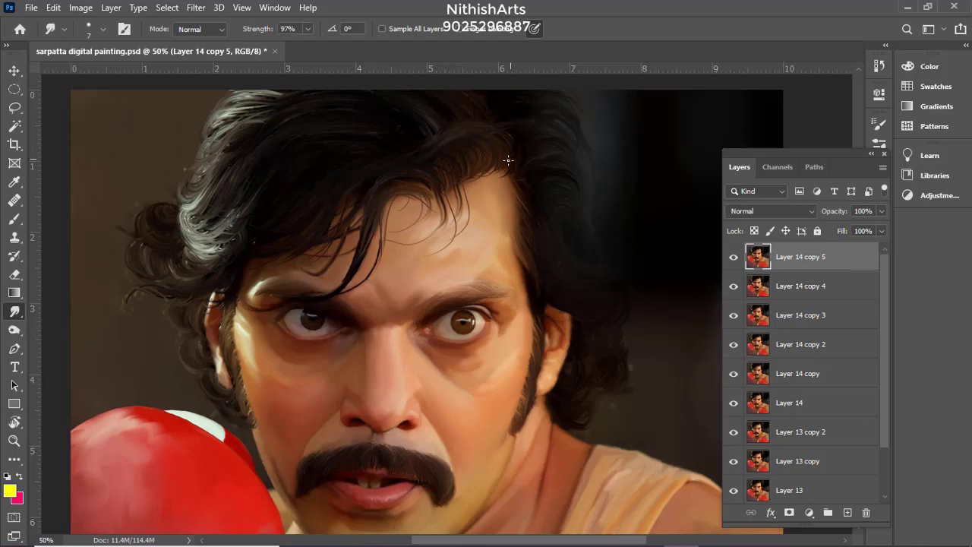
key("ctrl+z")
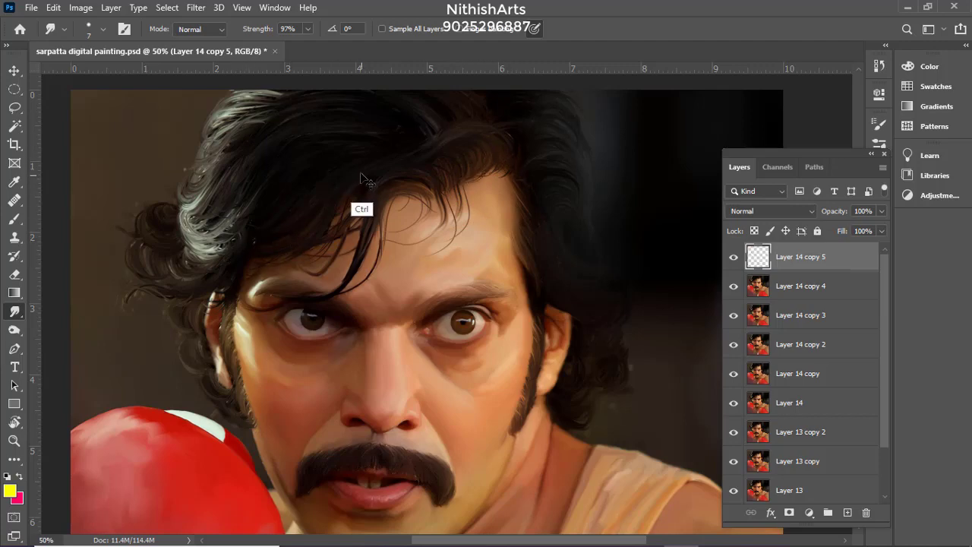
Duplicate Layer 14 copy 5 and toggle the copy's visibility to compare the result
key("ctrl+minus")
key("ctrl+minus")
key("ctrl+plus")
key("ctrl+j")
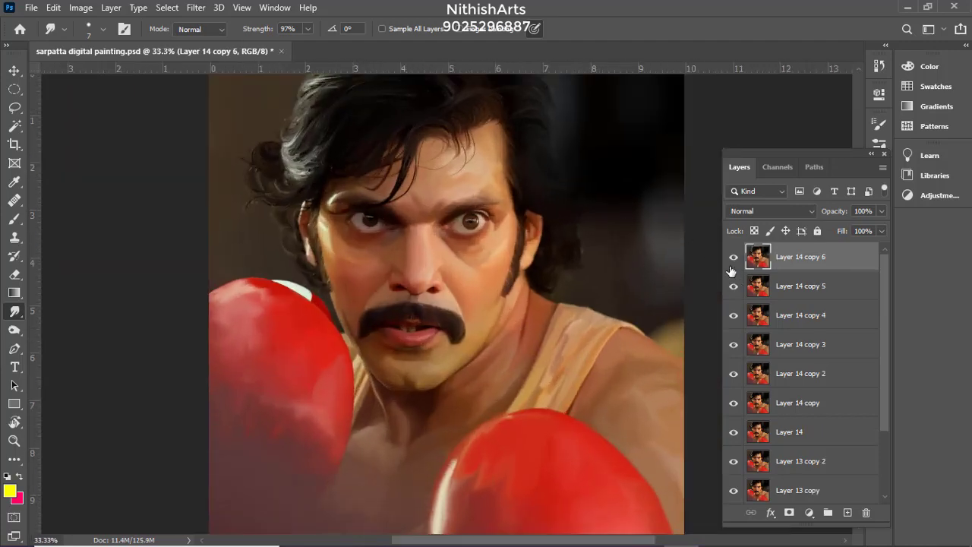
mouse_move(732, 259)
left_mouse_down()
mouse_move(733, 287)
mouse_move(732, 259)
left_mouse_up()
left_click_drag(249, 220, 226, 301)
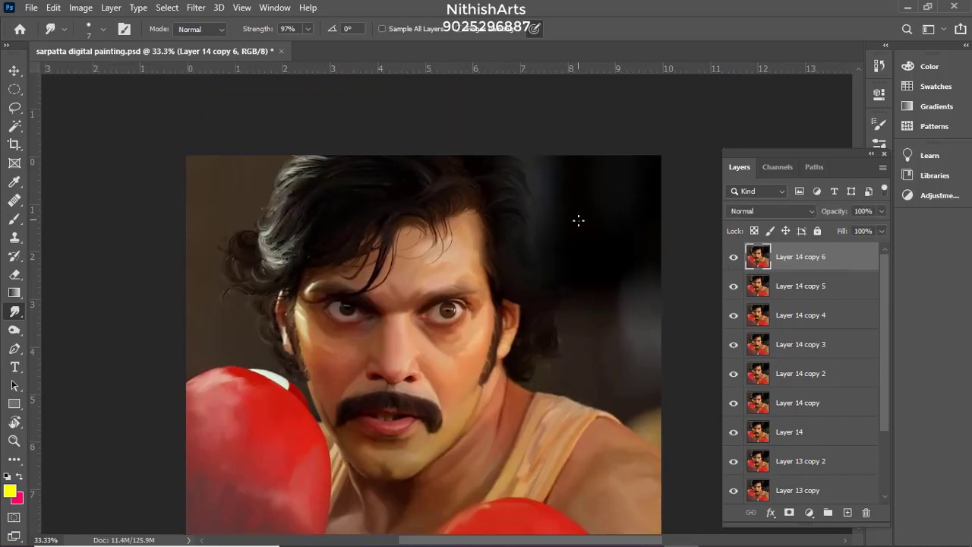
key("bracketright")
key("bracketright")
key("bracketright")
key("bracketright")
right_click(582, 218)
left_click_drag(802, 392, 927, 369)
left_click_drag(940, 405, 940, 363)
left_click(882, 126)
left_click(882, 127)
left_click(840, 204)
left_click(879, 126)
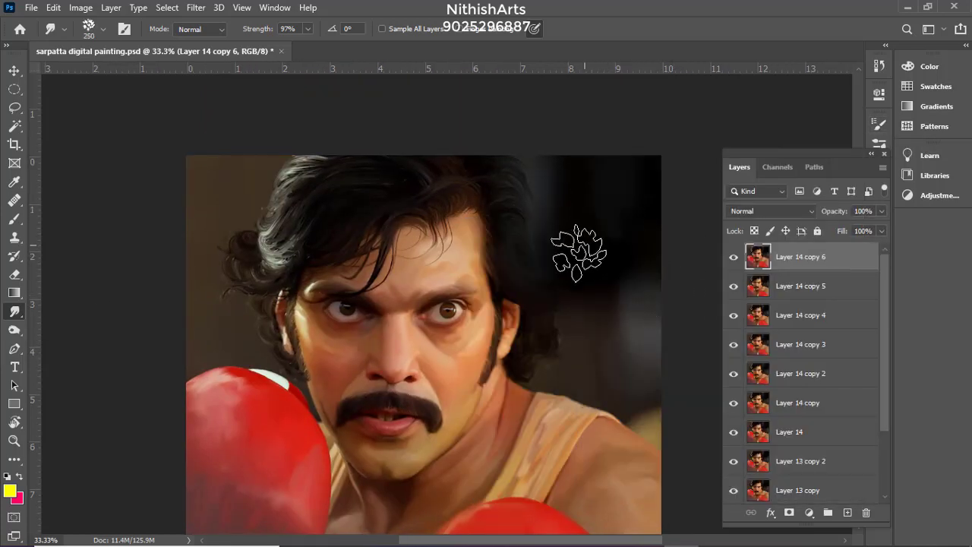
key("bracketleft")
scroll(633, 330, "up", 1)
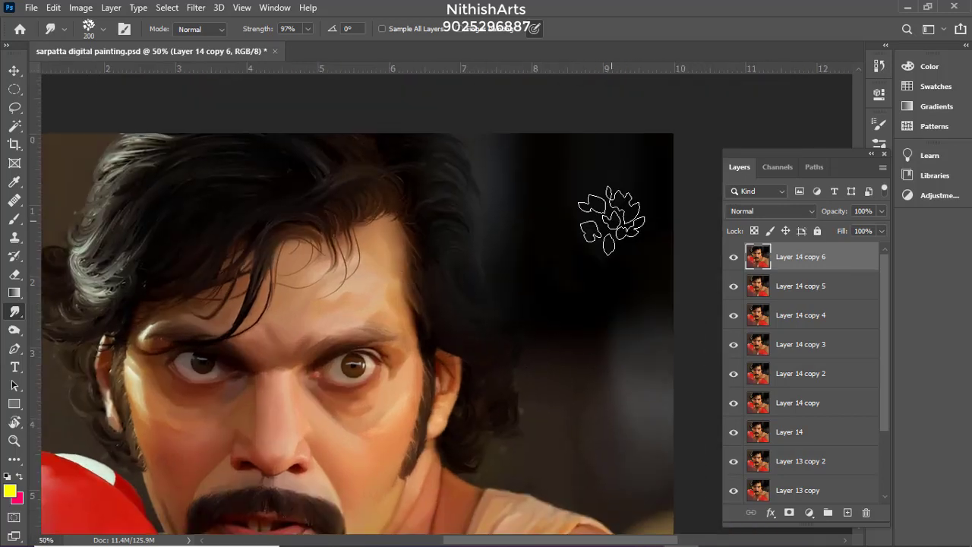
Smudge the background on both sides of the head into smooth tones with the 127 px textured brush tip
left_click(878, 125)
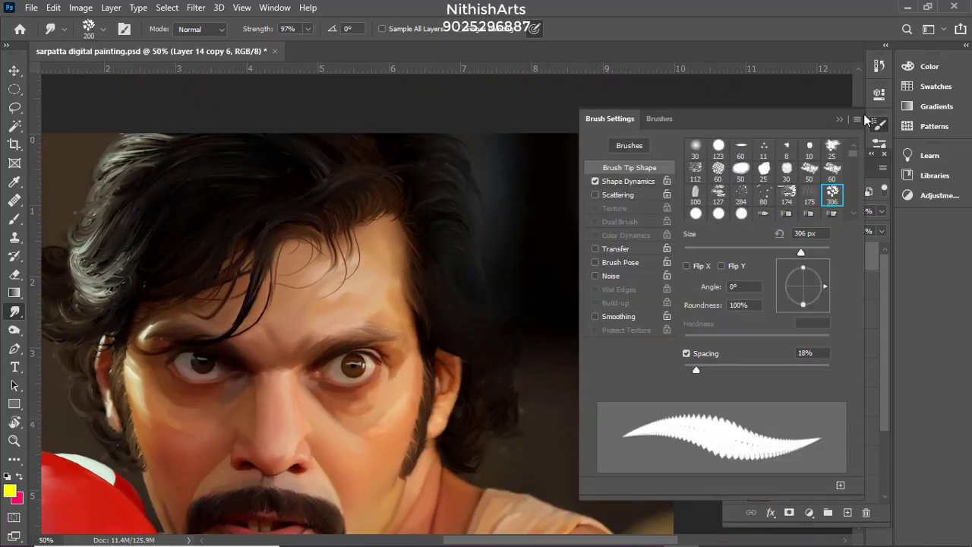
left_click(725, 194)
left_click(576, 186)
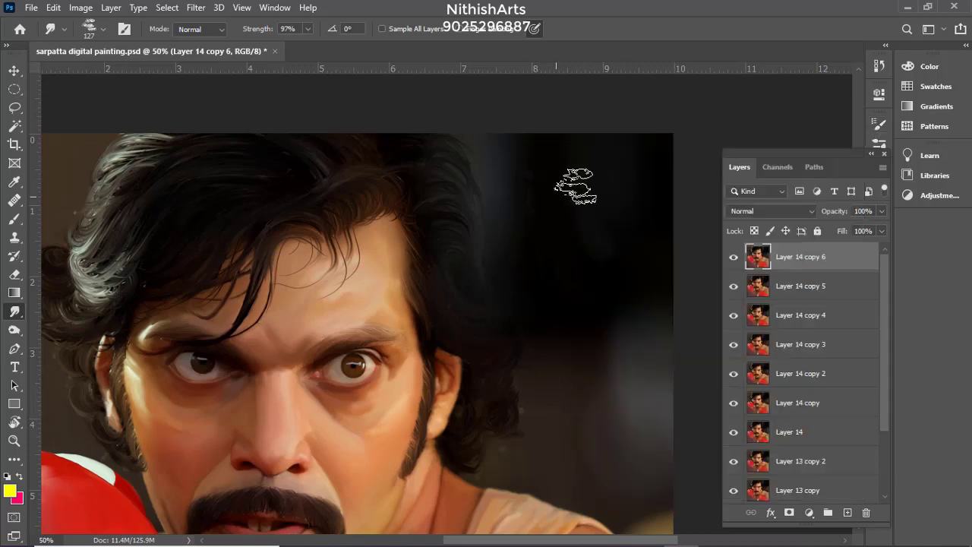
mouse_move(640, 284)
left_mouse_down()
mouse_move(636, 397)
mouse_move(667, 350)
left_mouse_up()
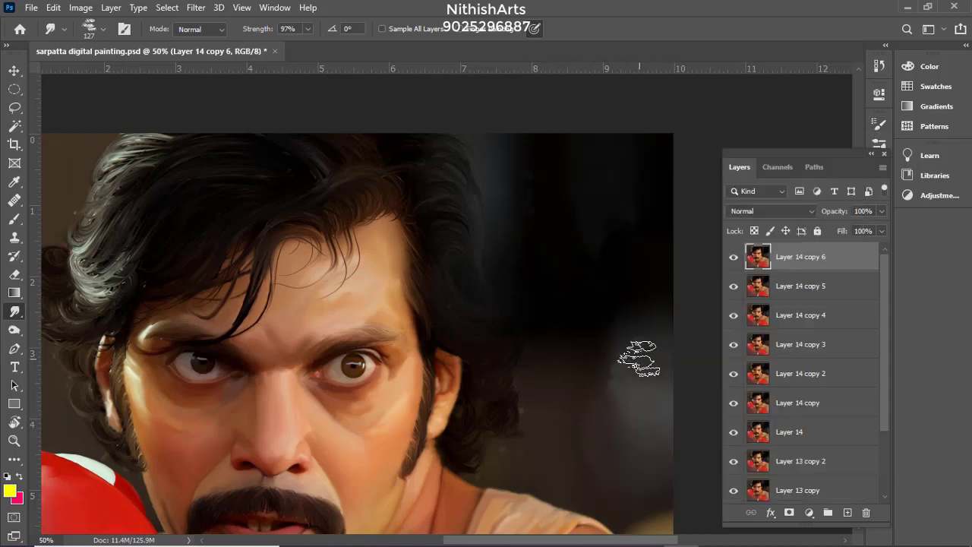
left_click_drag(602, 332, 603, 245)
mouse_move(588, 309)
left_mouse_down()
mouse_move(673, 363)
mouse_move(711, 427)
left_mouse_up()
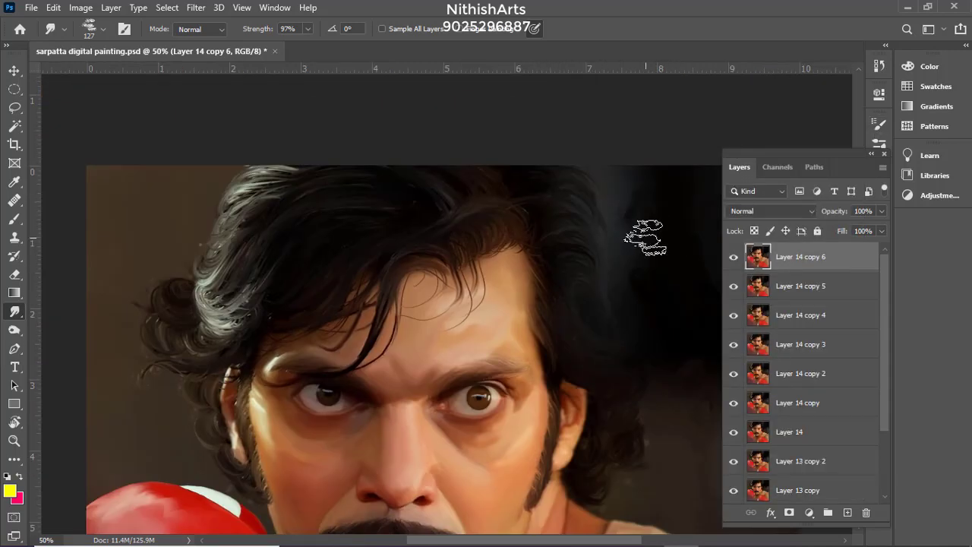
left_click_drag(135, 418, 178, 319)
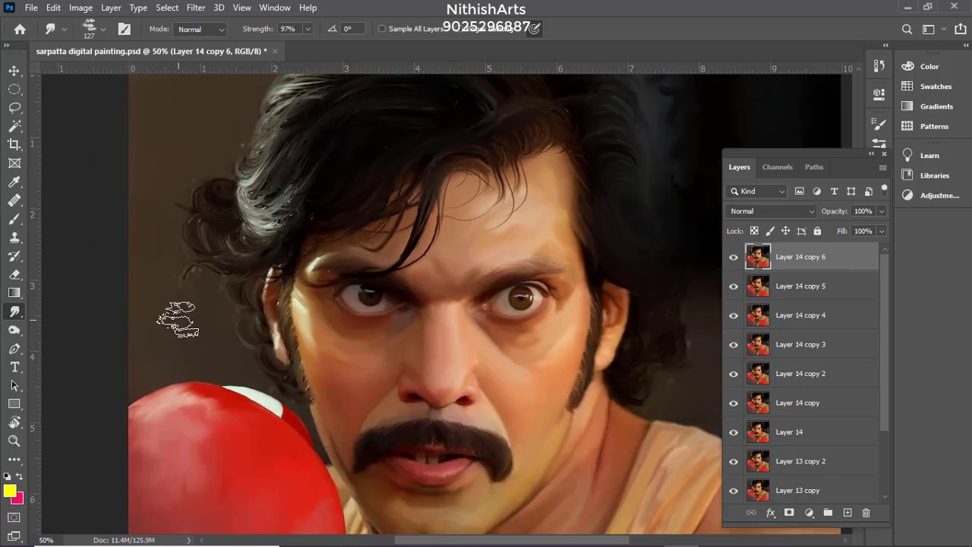
mouse_move(178, 265)
left_mouse_down()
mouse_move(354, 385)
mouse_move(308, 288)
left_mouse_up()
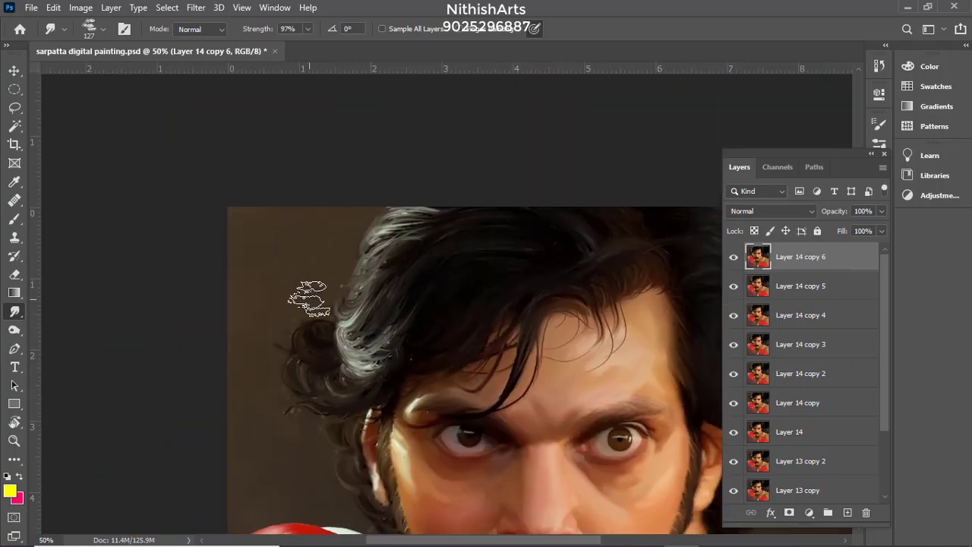
Duplicate Layer 14 copy 6 and add a new empty layer above the copy
key("ctrl+minus")
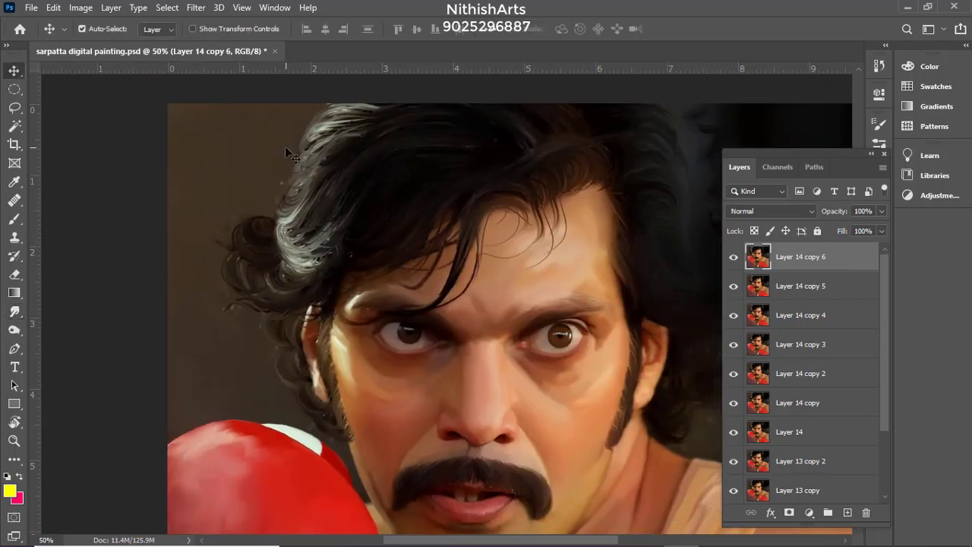
key("ctrl+minus")
key("ctrl+plus")
key("ctrl+minus")
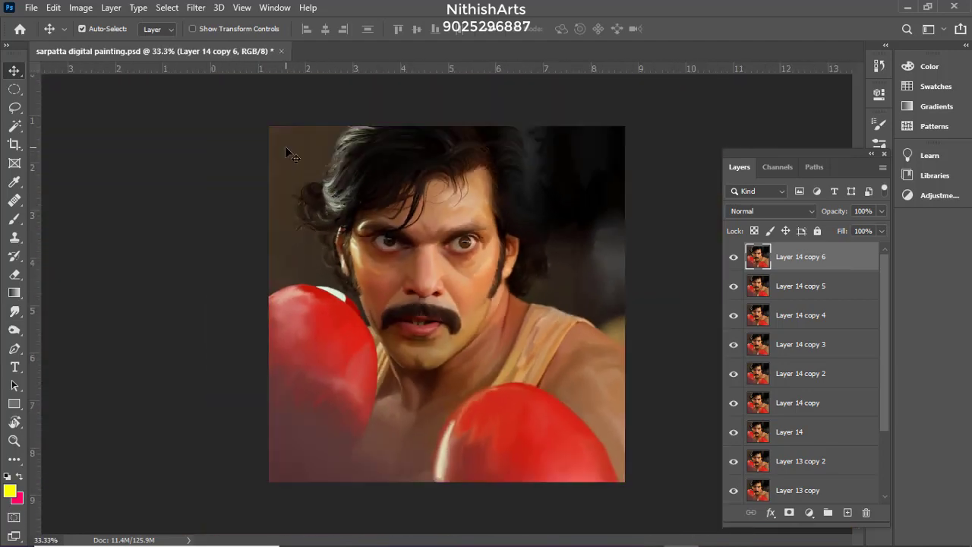
key("ctrl+j")
key("ctrl+shift+n")
key("Return")
Paint a soft yellow glow at 41% opacity over the background, hair, face and glove on the brighter side of the portrait
key("b")
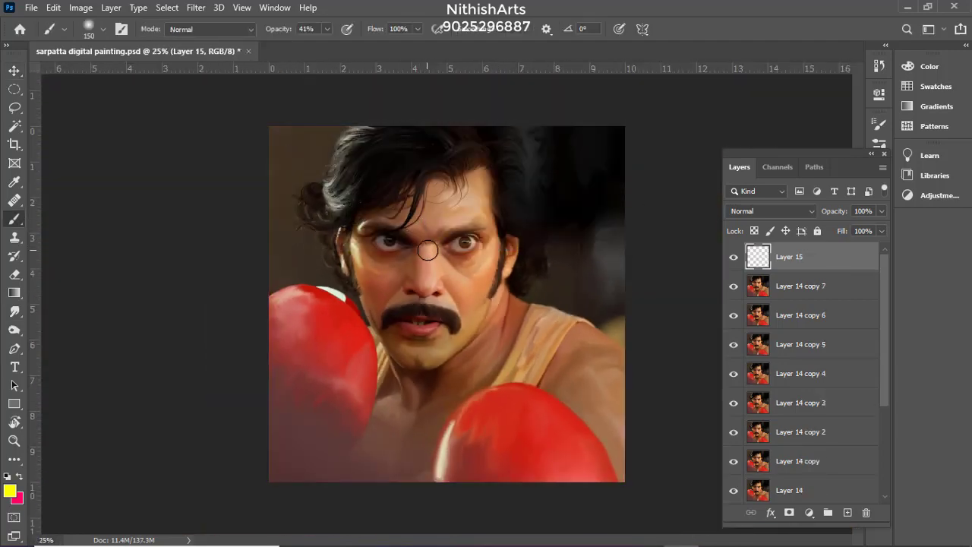
right_click(428, 251)
key("Escape")
key("ctrl+a")
left_click_drag(296, 145, 395, 351)
Soften the yellow glow over the hair, face and background with a soft eraser enlarged to 700 px
key("e")
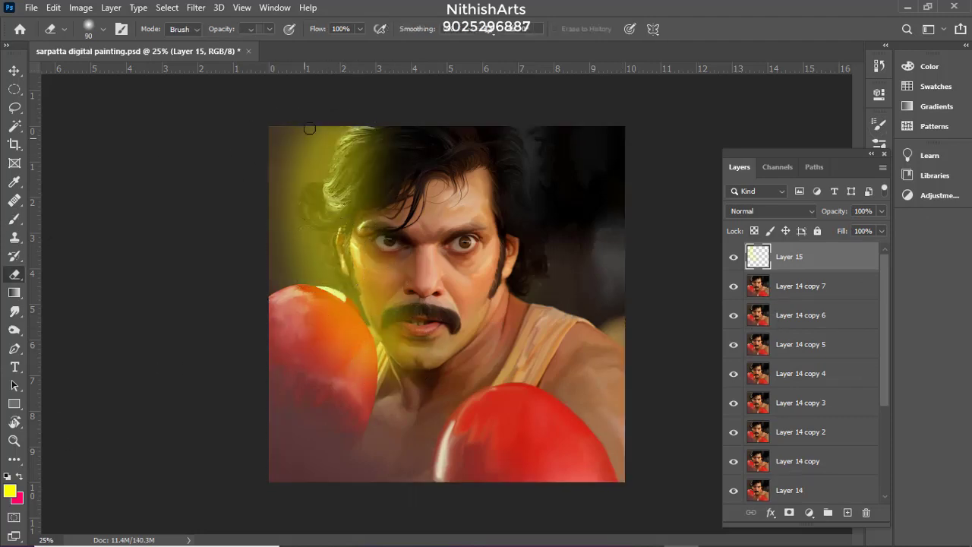
key("bracketright")
key("bracketright")
key("bracketright")
left_click_drag(294, 129, 344, 337)
left_click_drag(416, 139, 384, 327)
Try another blend mode on the yellow glow layer and delete that layer
left_click(771, 211)
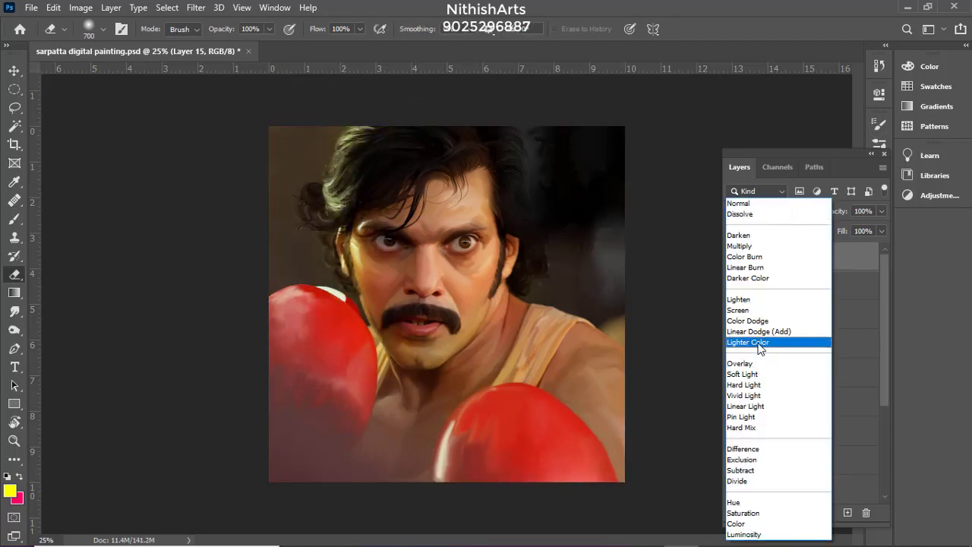
left_click(883, 232)
left_click(111, 7)
left_click(303, 81)
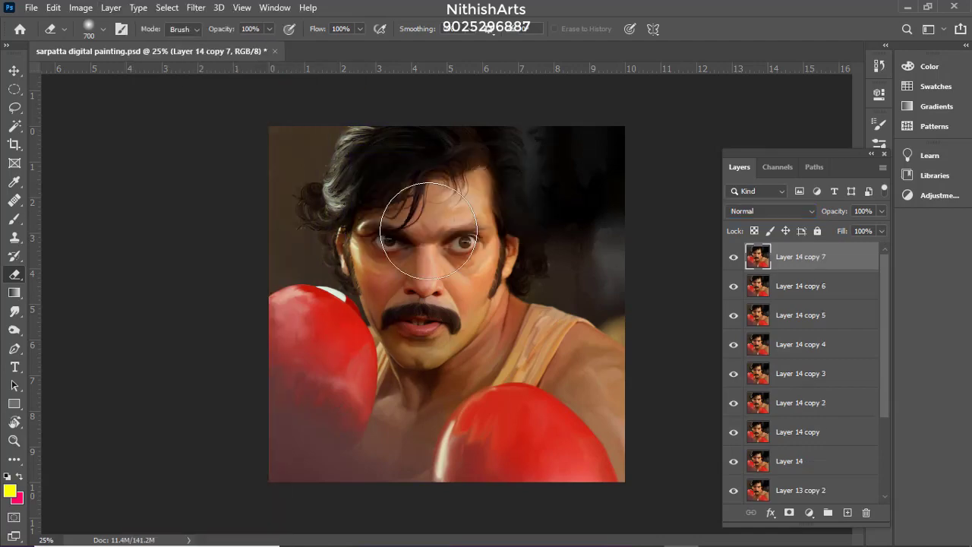
Add a new empty layer above Layer 14 copy 7 and ready a 400 px brush with the pink colour
key("v")
key("ctrl+plus")
key("ctrl+plus")
key("ctrl+minus")
key("ctrl+minus")
key("ctrl+minus")
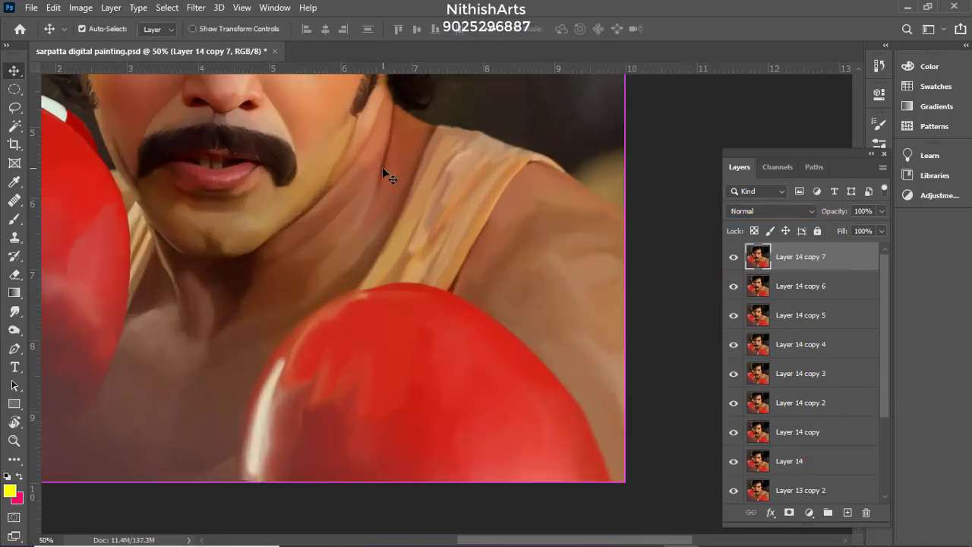
key("ctrl+plus")
key("ctrl+plus")
key("ctrl+plus")
key("ctrl+shift+alt+n")
key("b")
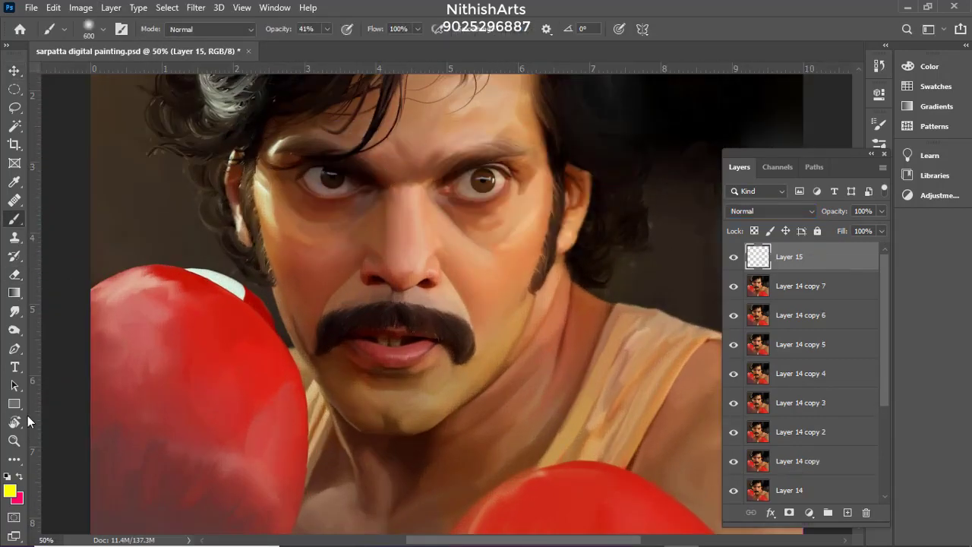
left_click(11, 492)
left_click(882, 123)
key("x")
key("bracketleft")
key("bracketleft")
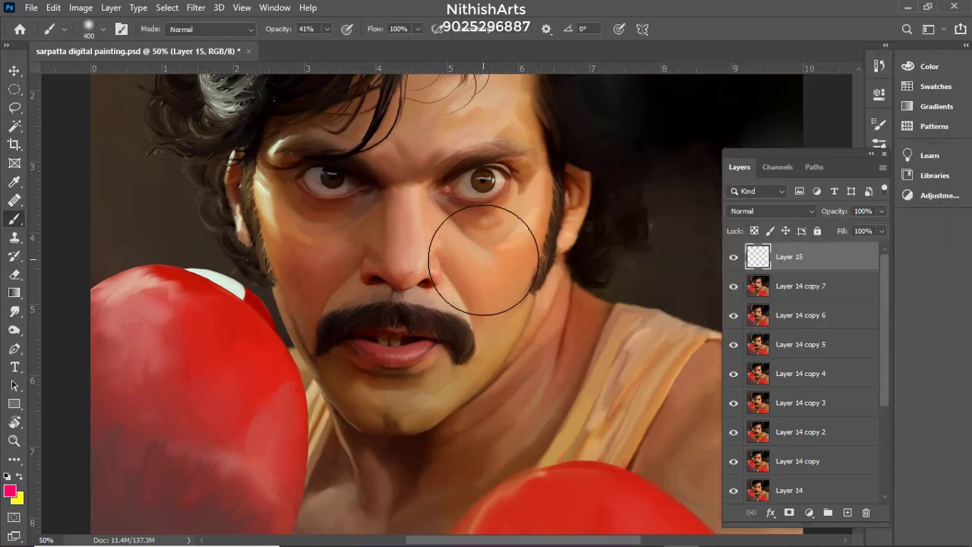
Try dabbing pink blush onto both cheeks at 41% brush opacity
left_click(484, 260)
left_click(312, 260)
key("ctrl+z")
key("ctrl+z")
left_click(481, 261)
left_click(322, 266)
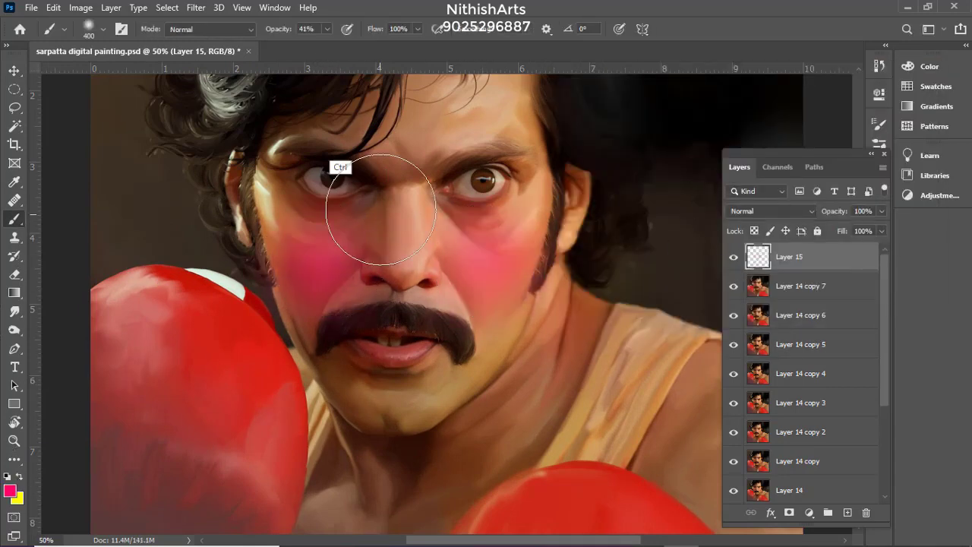
key("ctrl+z")
Lower the brush opacity to 22% and dab soft pink blush onto the cheeks
left_click(328, 29)
left_click_drag(328, 43, 315, 44)
left_click(316, 268)
Set the pink blush layer's blend mode to Overlay and its fill to 17%
left_click(730, 211)
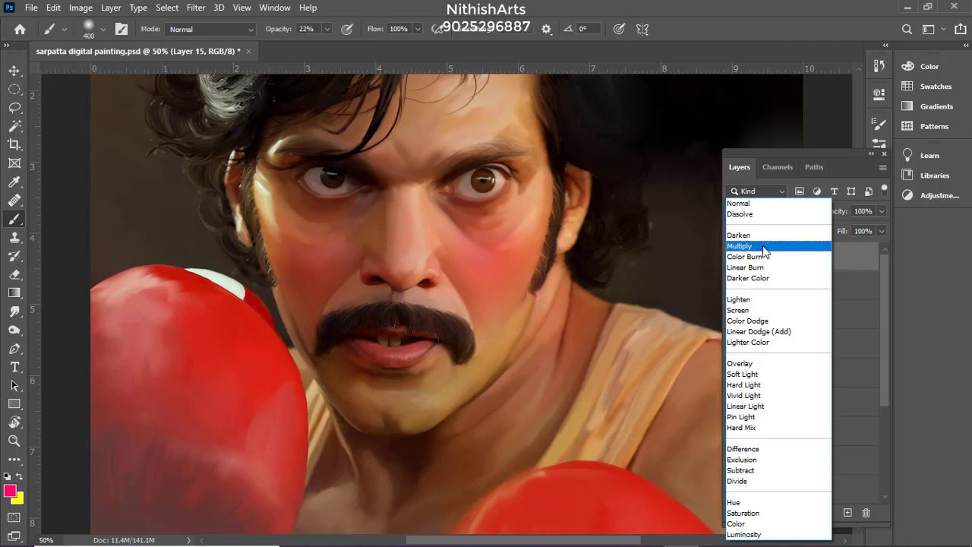
left_click(756, 365)
key("e")
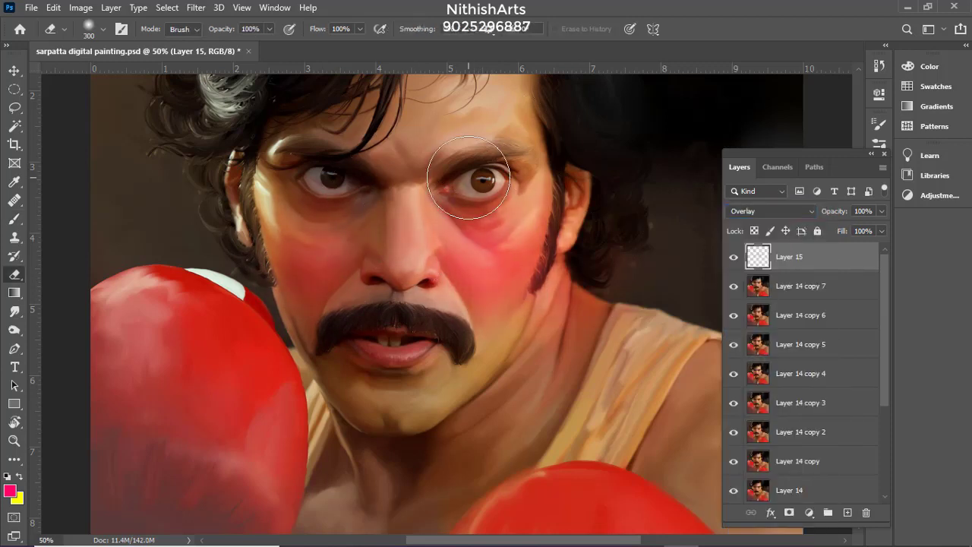
left_click(881, 211)
left_click_drag(874, 247, 826, 254)
Add a new layer above the blush layer and choose a light coral red as the brush colour
key("ctrl+shift+n")
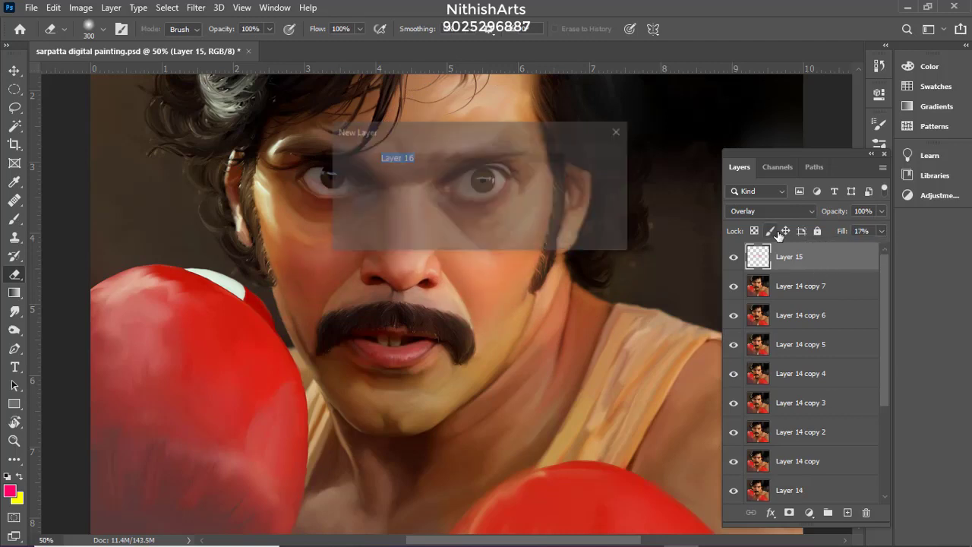
key("Return")
key("x")
left_click(10, 492)
left_click(626, 201)
key("b")
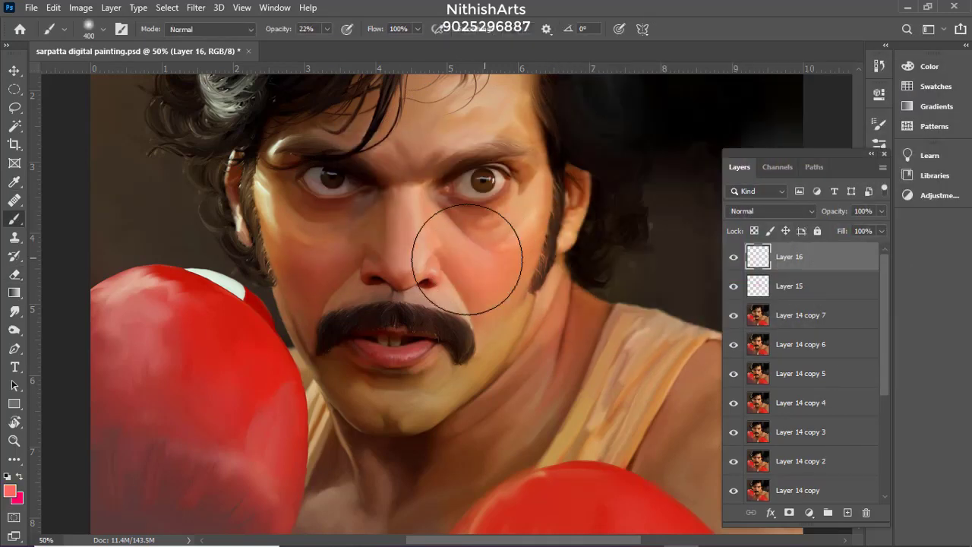
Blend the coral tint layer over the face as Overlay with 23% fill
left_click(770, 211)
left_click(759, 379)
mouse_move(881, 231)
left_mouse_down()
mouse_move(866, 248)
mouse_move(828, 253)
left_mouse_up()
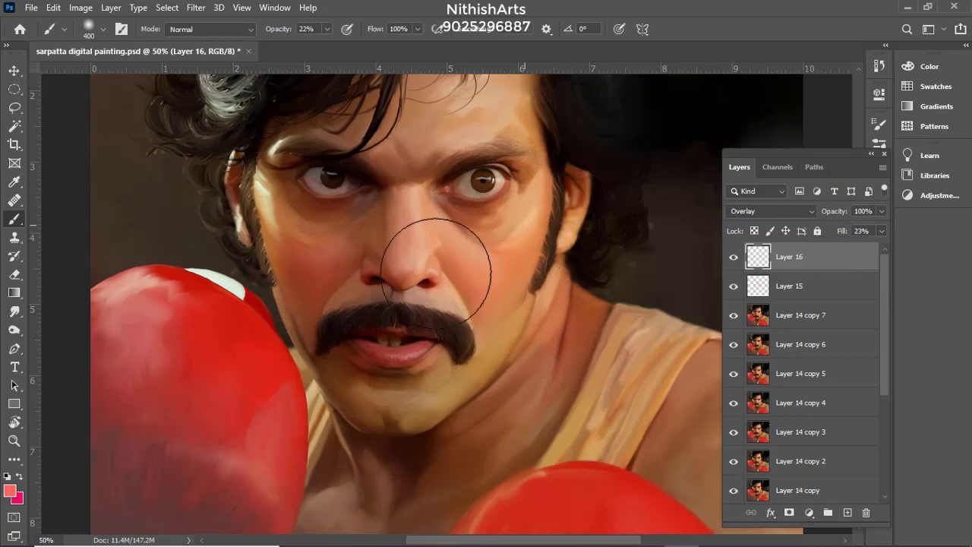
left_click_drag(502, 302, 310, 202)
Enlarge the brush to 800 px, choose bright yellow and try a stroke over the bare shoulder
key("ctrl+minus")
key("ctrl+minus")
key("bracketright")
key("bracketright")
key("bracketright")
key("bracketright")
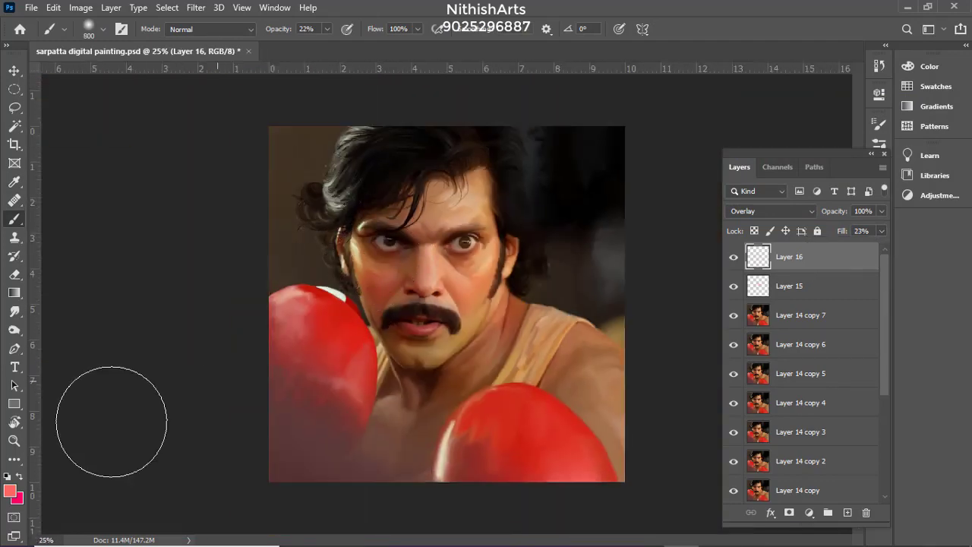
left_click(11, 491)
left_click_drag(596, 195, 569, 104)
left_click(900, 98)
left_click_drag(640, 342, 652, 394)
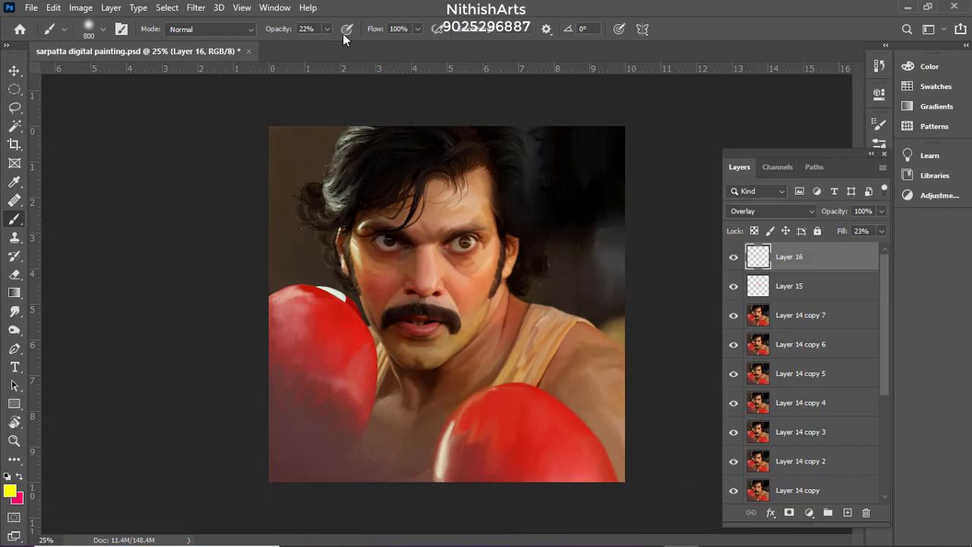
Paint yellow over the bare shoulder at 66% opacity on a new layer and set that layer to Overlay
key("ctrl+shift+alt+n")
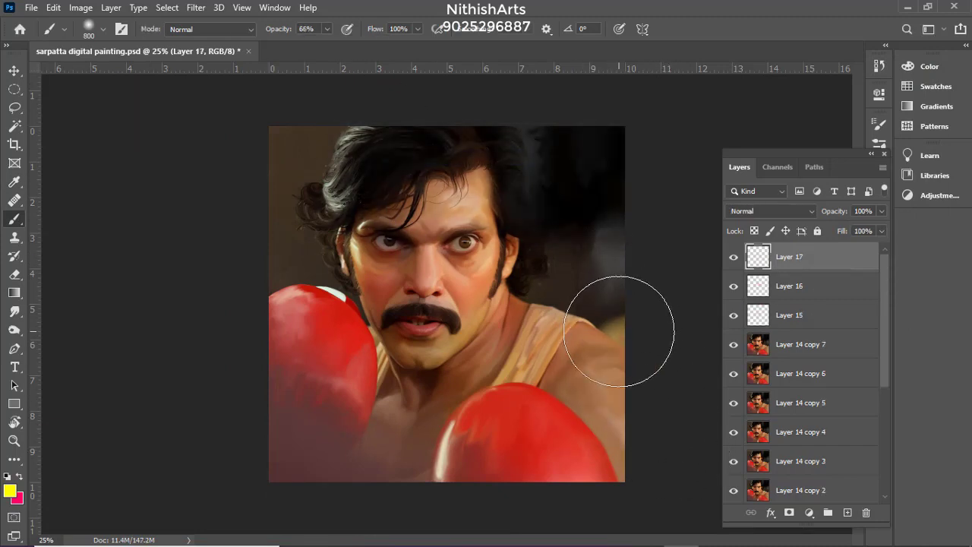
left_click(629, 326)
left_click(771, 211)
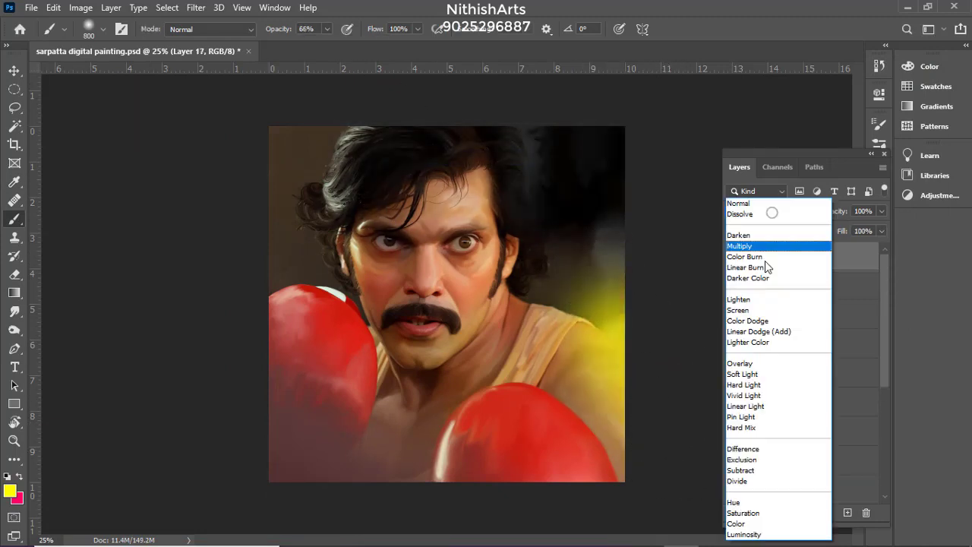
left_click(759, 363)
key("e")
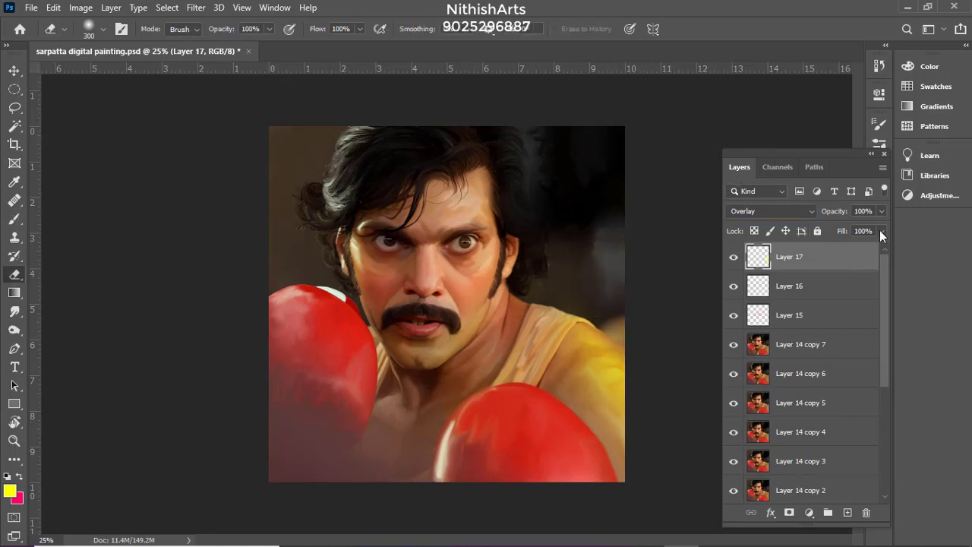
Shift the yellow shoulder glow towards purple with a Hue/Saturation adjustment
key("i")
key("ctrl+u")
mouse_move(755, 174)
left_mouse_down()
mouse_move(697, 195)
mouse_move(801, 193)
mouse_move(697, 201)
mouse_move(719, 208)
mouse_move(700, 210)
left_mouse_up()
key("Return")
Add a new layer and paint a broad cyan stroke down the shadowed side of the head to the neck
key("ctrl+alt+shift+n")
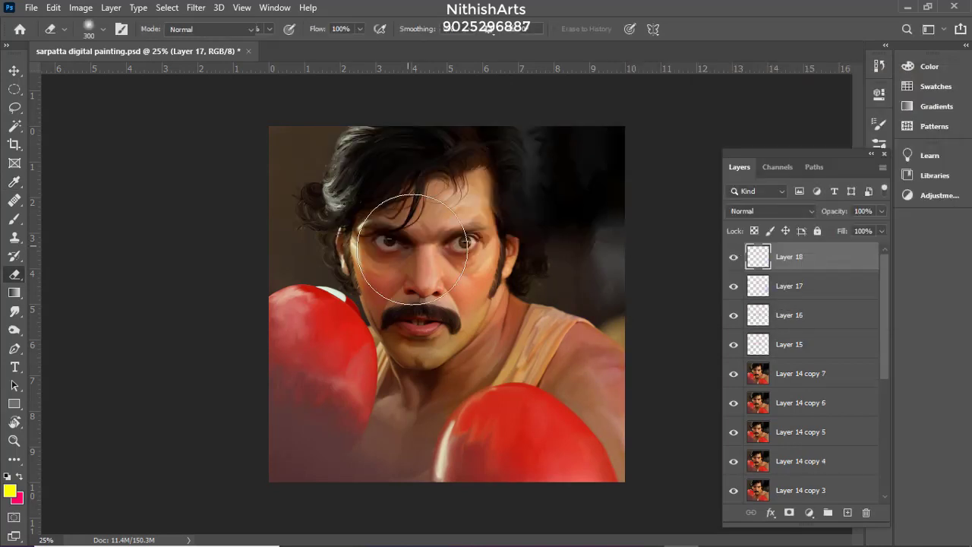
key("b")
left_click(10, 491)
left_click(745, 105)
left_click(761, 282)
left_click(880, 101)
left_click_drag(521, 181, 508, 335)
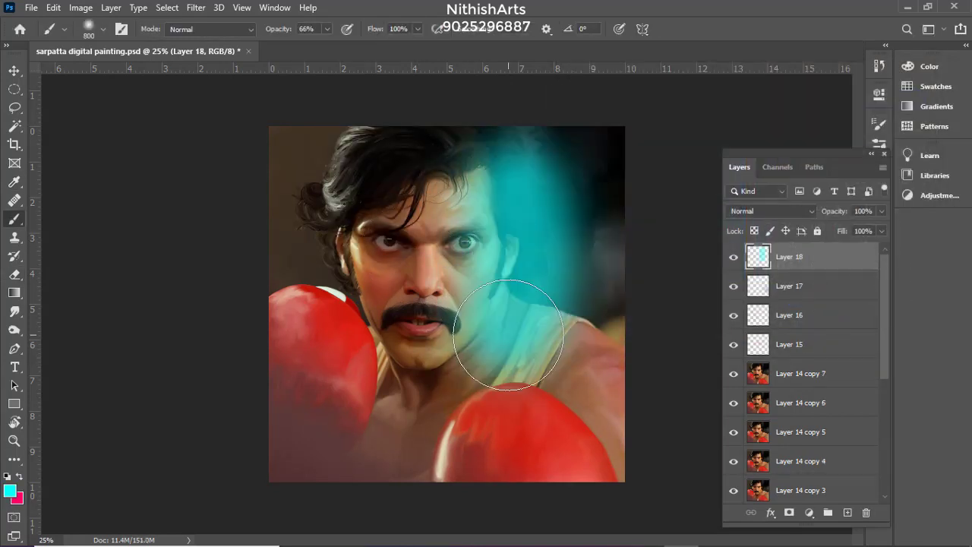
Erase the cyan over the background with a 700 px soft eraser and set the layer to Overlay
key("e")
key("bracketright")
key("bracketright")
key("bracketright")
key("bracketright")
mouse_move(543, 155)
left_mouse_down()
mouse_move(558, 364)
mouse_move(548, 362)
left_mouse_up()
left_click(759, 211)
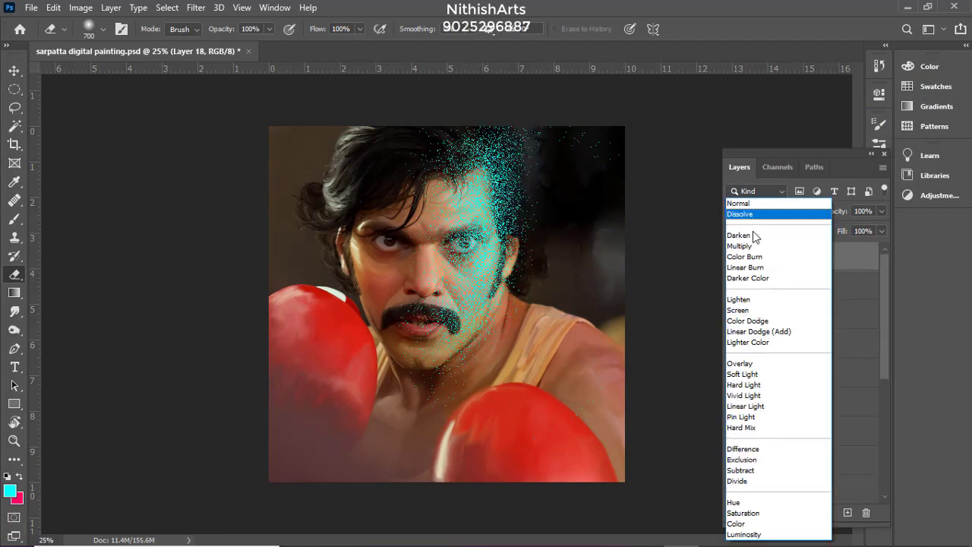
left_click(752, 363)
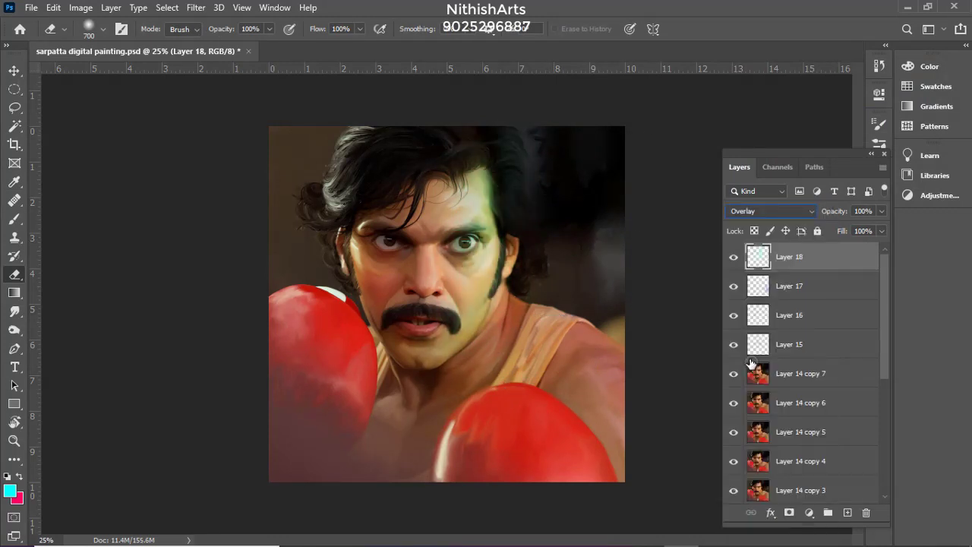
Shift the cyan face layer's hue by -150 and lower its fill to 40%
key("ctrl+u")
left_click_drag(759, 180, 696, 200)
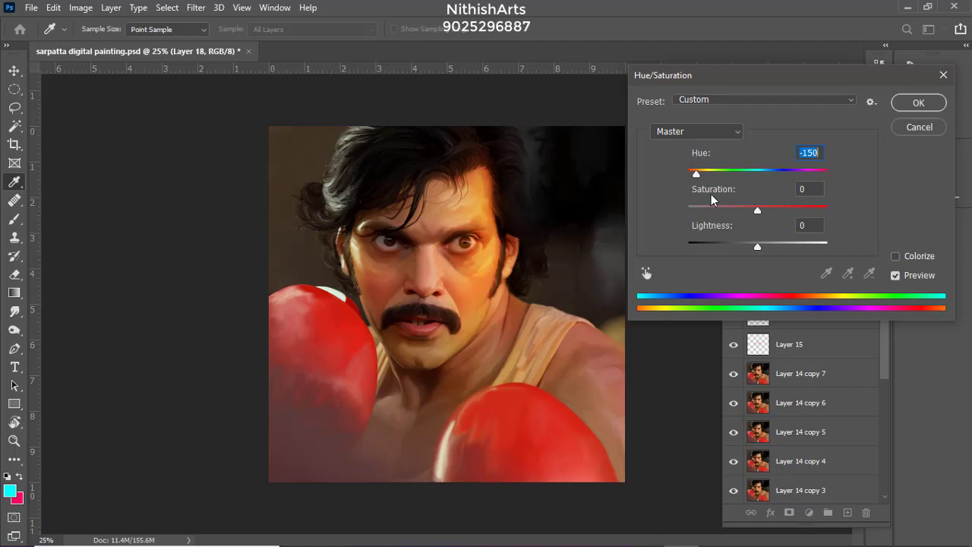
left_click(919, 102)
left_click(880, 232)
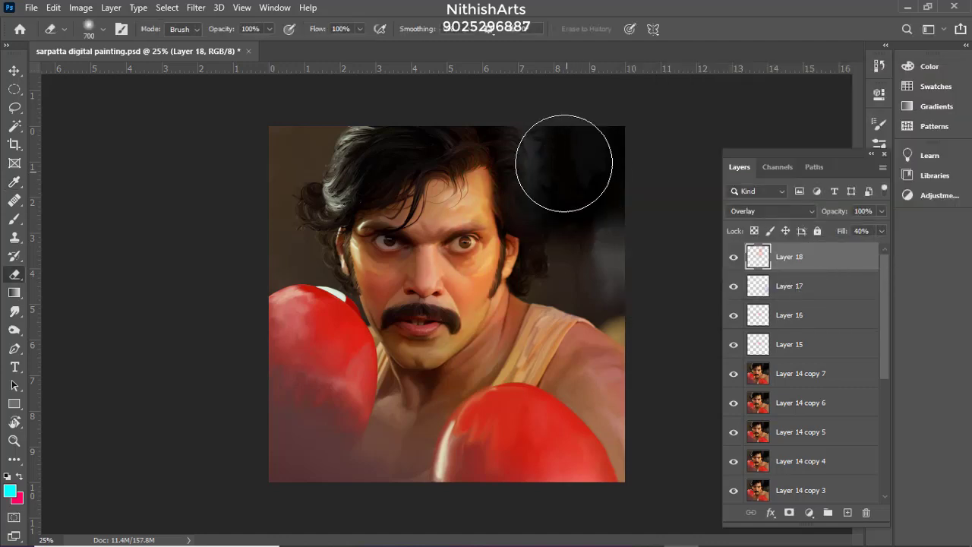
Add a soft cyan glow over the cheek and eye nearest the raised glove on a new Overlay layer
mouse_move(358, 195)
left_mouse_down()
mouse_move(347, 343)
mouse_move(386, 364)
mouse_move(308, 173)
left_mouse_up()
left_click(771, 211)
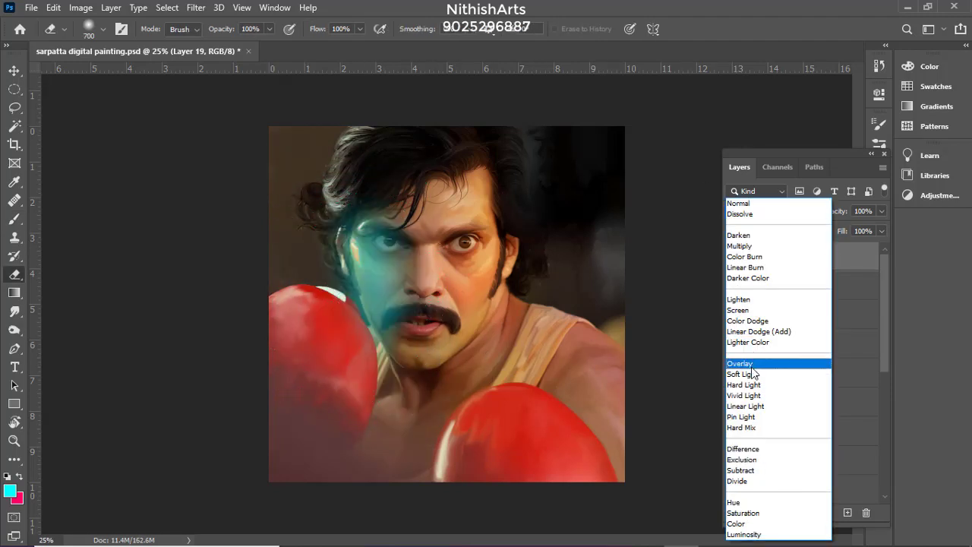
left_click(759, 362)
Shift the cheek glow's hue to golden yellow and lower the layer's fill to 22%
key("ctrl+u")
left_click_drag(757, 174, 704, 197)
key("Return")
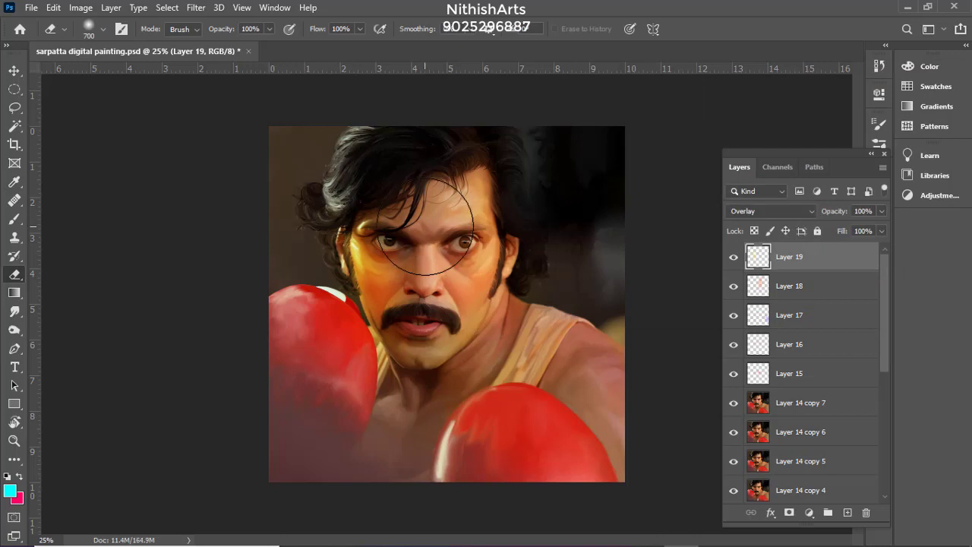
left_click_drag(833, 252, 828, 254)
Paint cyan over the nose and between the eyes on a new layer set to Overlay
key("ctrl+alt+shift+n")
key("ctrl+plus")
key("b")
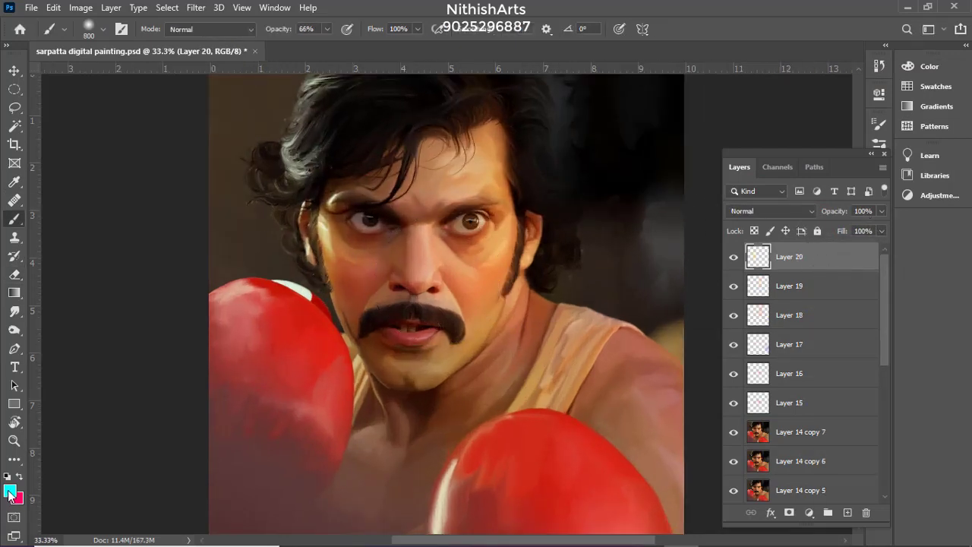
left_click_drag(414, 228, 410, 281)
left_click(770, 210)
left_click(752, 363)
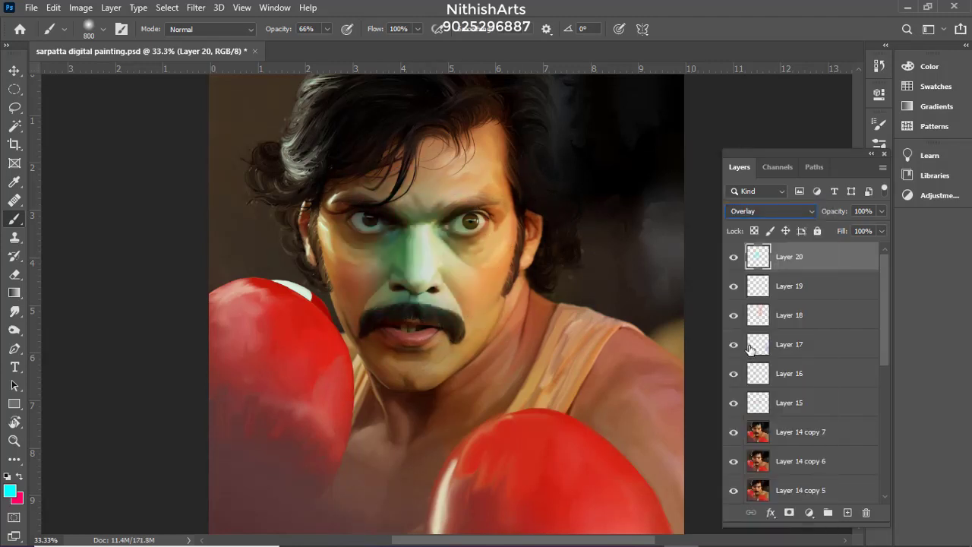
Shift the nose glow's hue by +102 and reduce the layer's fill to 11%
key("ctrl+u")
left_click_drag(757, 173, 807, 181)
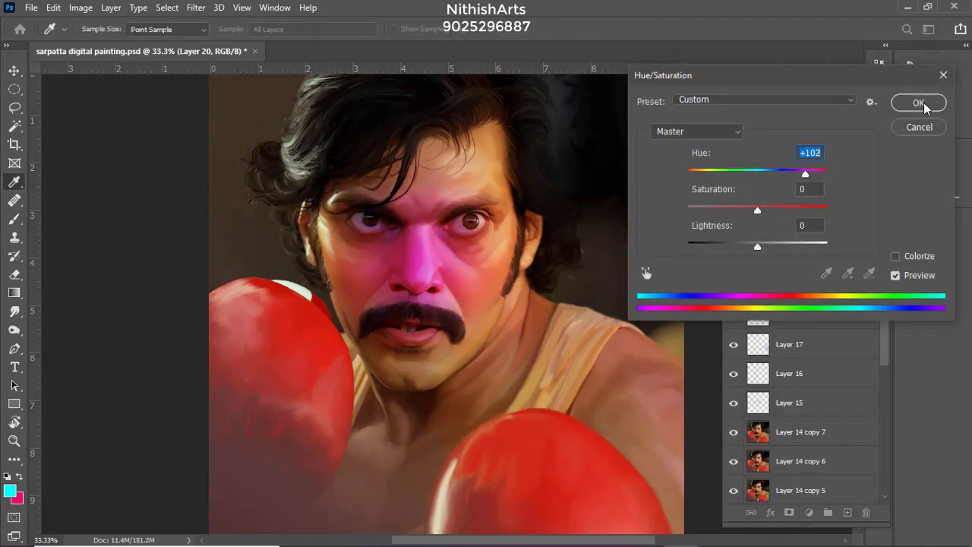
left_click(925, 108)
left_click_drag(881, 231, 823, 254)
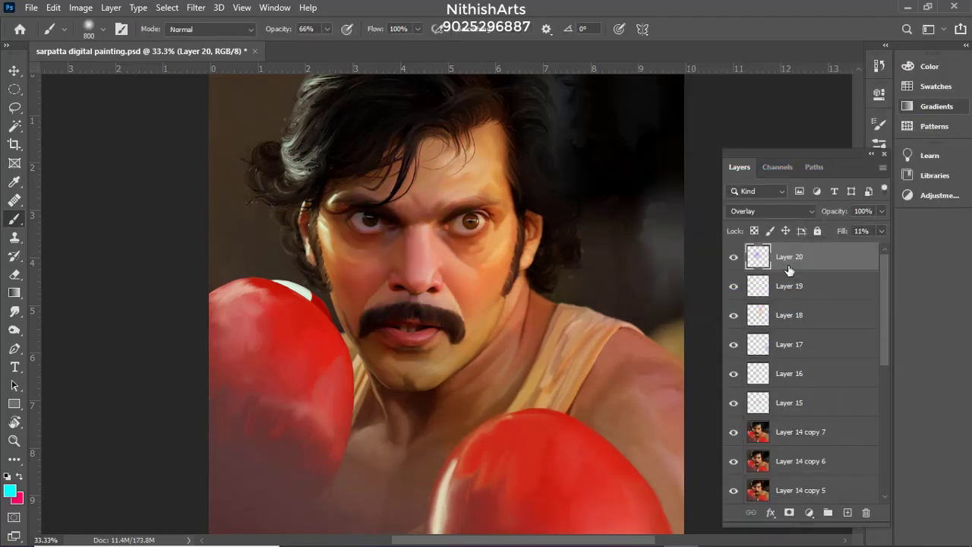
Set the fill of Layer 18 to 46%
mouse_move(583, 218)
left_mouse_down()
mouse_move(573, 273)
mouse_move(577, 264)
left_mouse_up()
key("v")
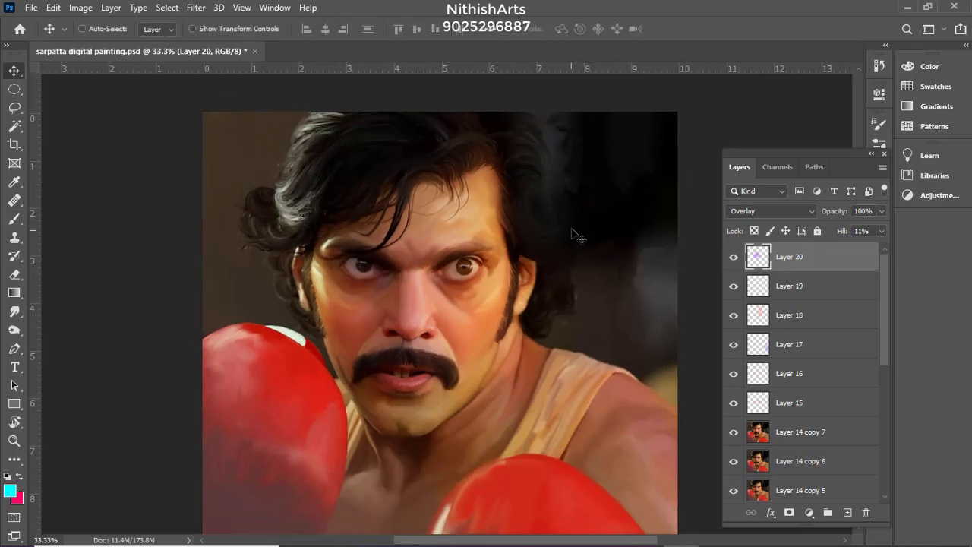
left_click(795, 316)
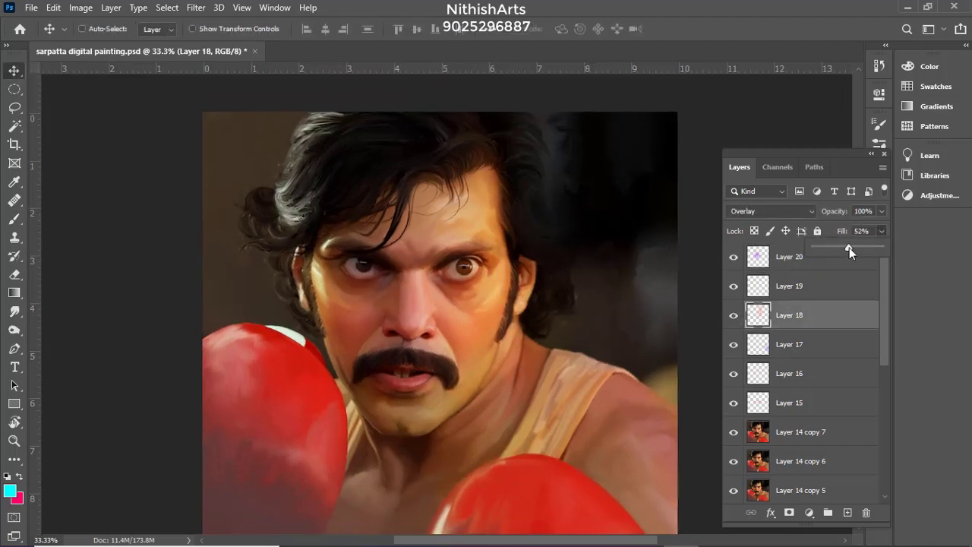
left_click_drag(849, 248, 844, 250)
key("e")
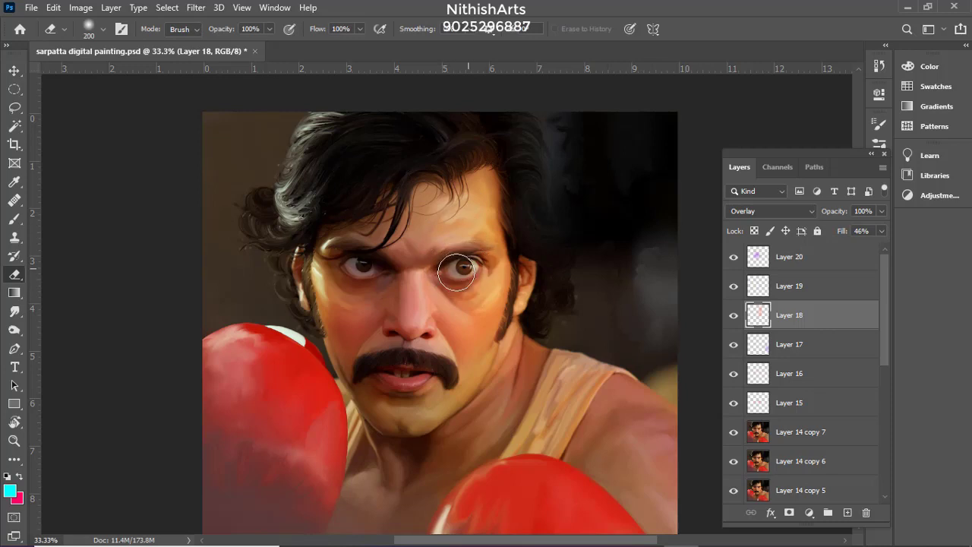
left_click(809, 255)
left_click(757, 286)
key("v")
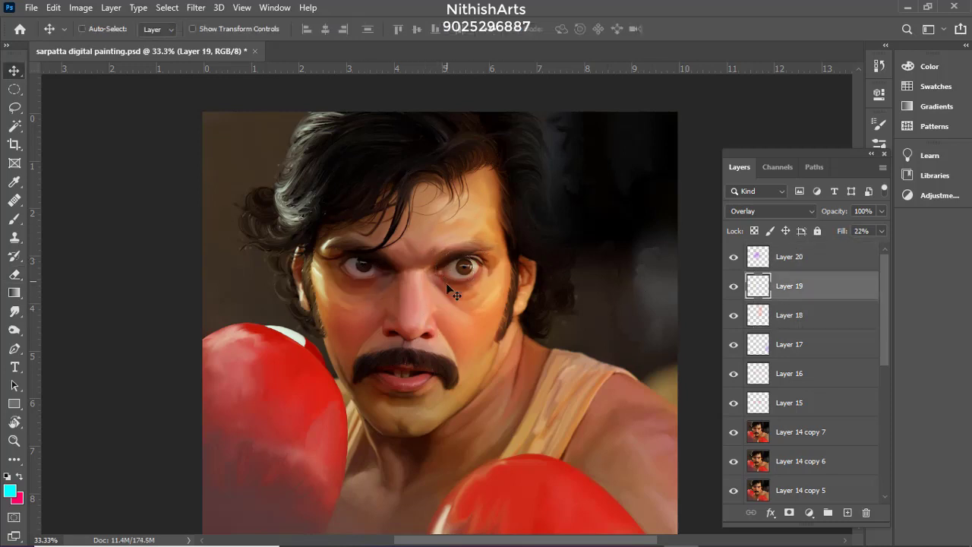
left_click_drag(493, 322, 505, 294)
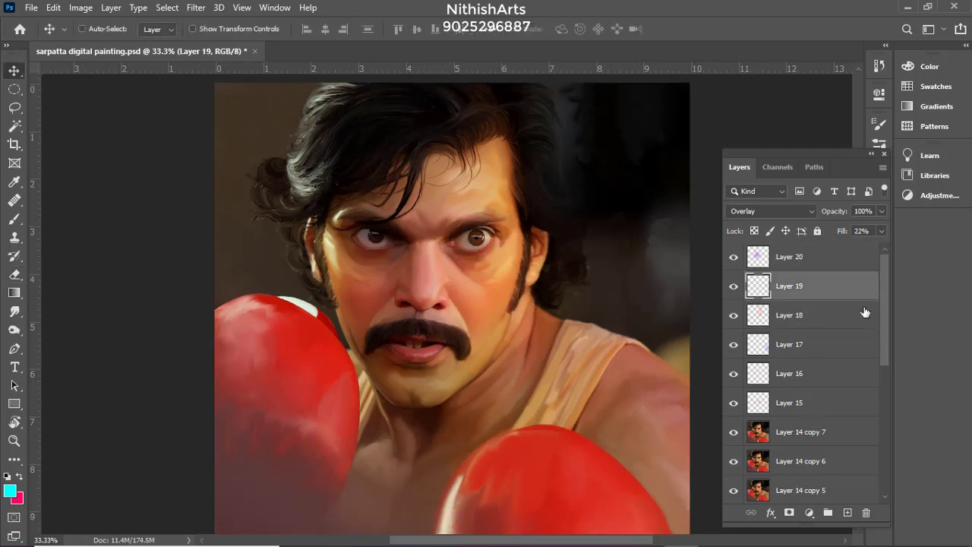
Paint a broad cyan glow over the background, hair edge and raised glove on a new layer above Layer 20
left_click(827, 255)
key("ctrl+shift+n")
key("Return")
key("b")
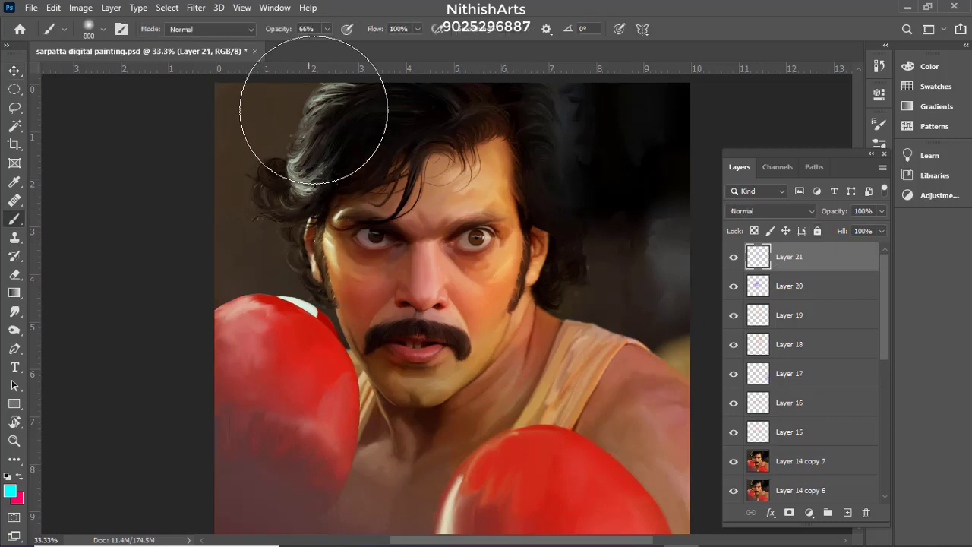
left_click_drag(278, 32, 278, 289)
key("e")
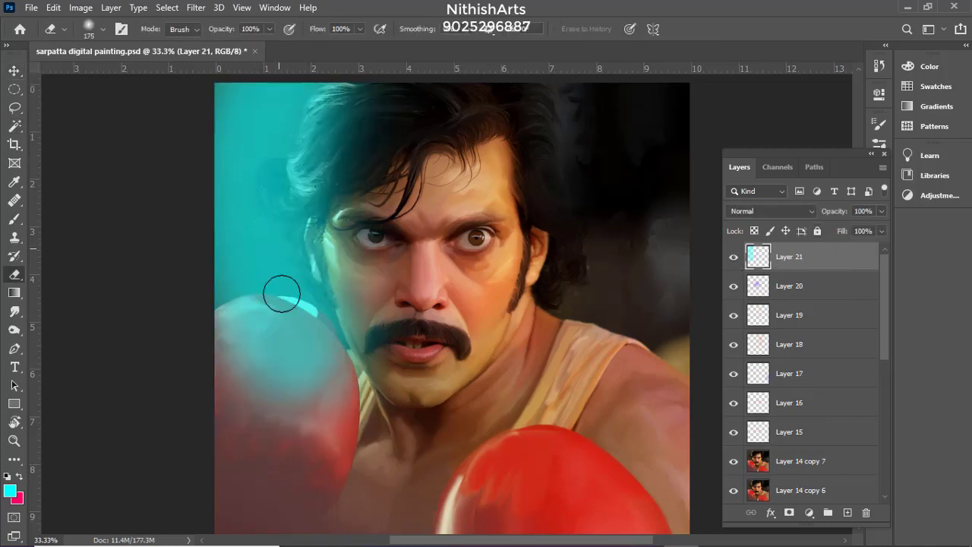
Erase the cyan glow from the background and the raised glove with a large soft eraser, keeping it along the hair edge
key("]")
key("]")
key("]")
key("]")
key("]")
key("]")
mouse_move(321, 425)
left_mouse_down()
mouse_move(239, 101)
mouse_move(299, 346)
left_mouse_up()
key("ctrl+z")
key("]")
key("[")
key("[")
key("[")
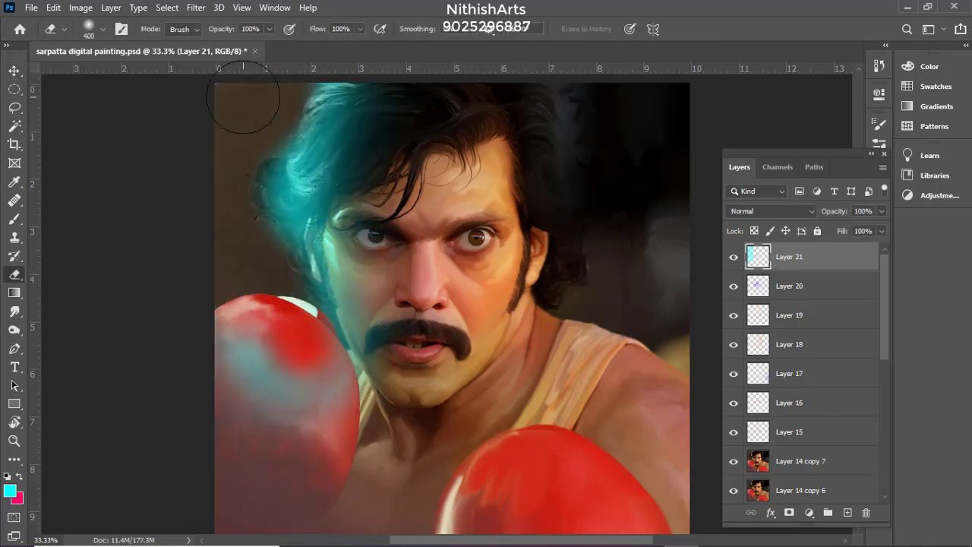
mouse_move(243, 97)
left_mouse_down()
mouse_move(386, 281)
mouse_move(423, 417)
left_mouse_up()
key("bracketright")
Set the hair glow layer to Overlay blending and shift its hue from cyan toward blue
left_click(770, 210)
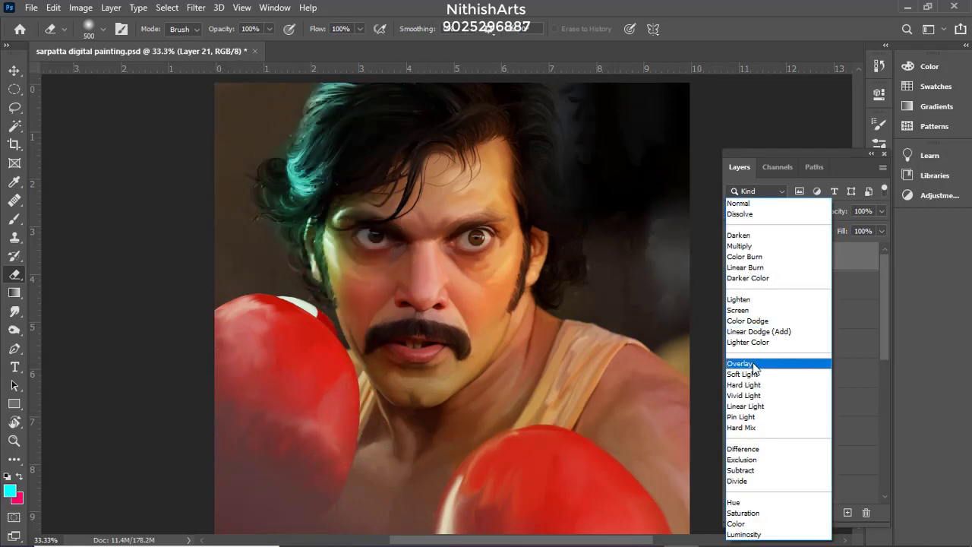
left_click(753, 365)
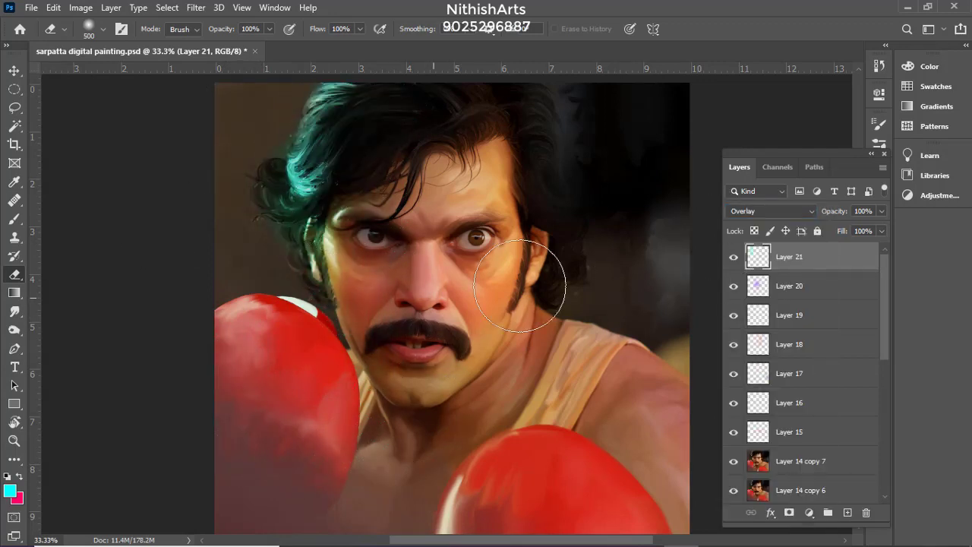
key("ctrl+u")
left_click_drag(757, 174, 780, 179)
key("Return")
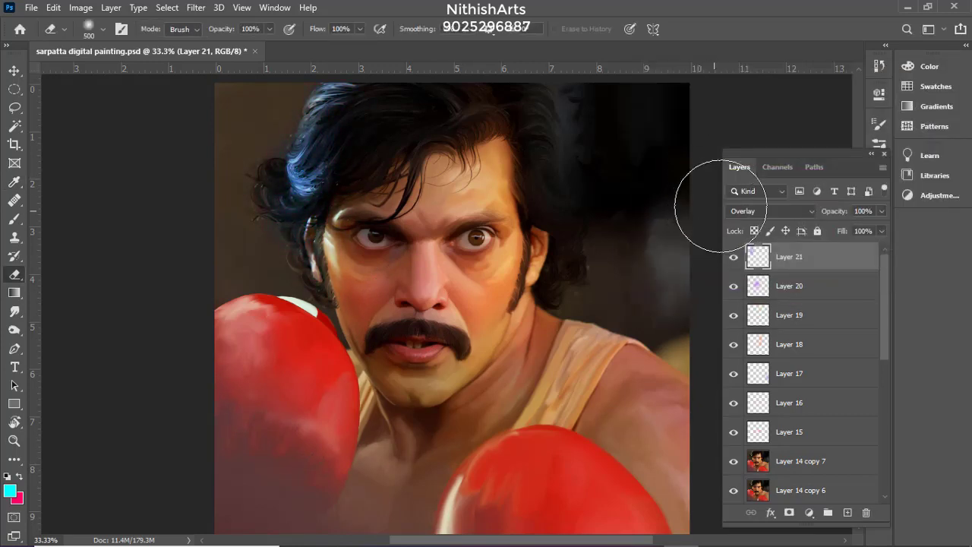
Reduce the fill of Layer 21 to 48%
left_click_drag(847, 253, 845, 253)
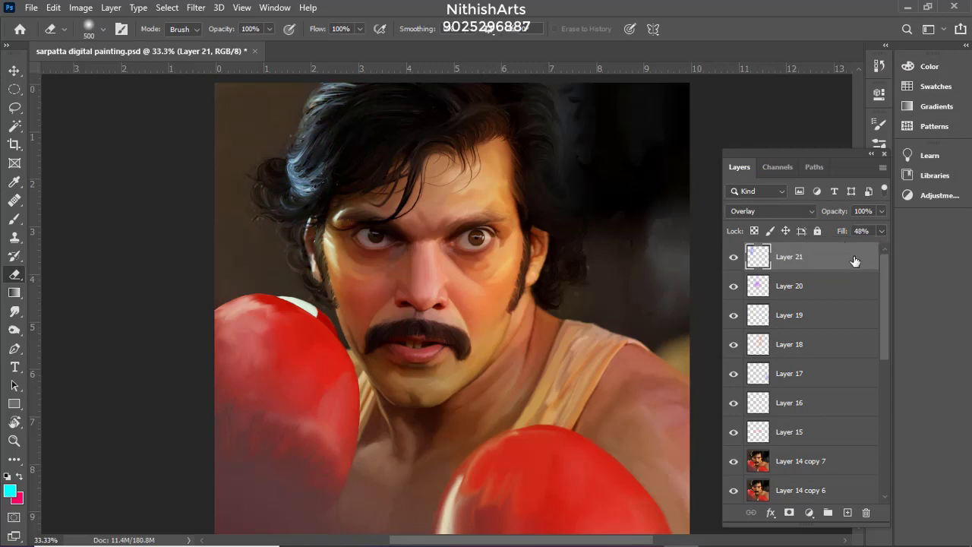
key("v")
left_click_drag(567, 263, 579, 245)
Paint a soft cyan glow over the nose and inner cheeks on a new layer above Layer 21
key("ctrl+alt+shift+n")
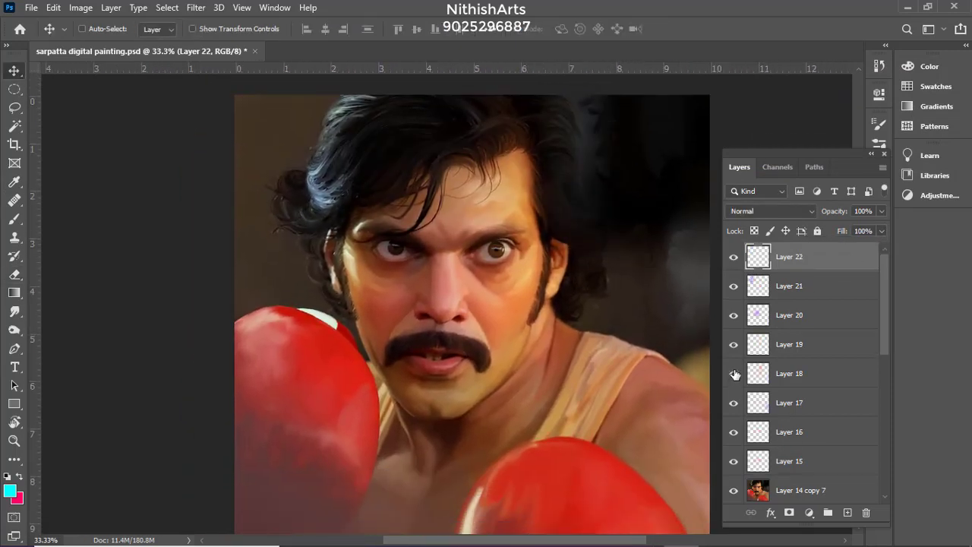
key("b")
left_click_drag(444, 258, 448, 300)
left_click(764, 212)
left_click(756, 240)
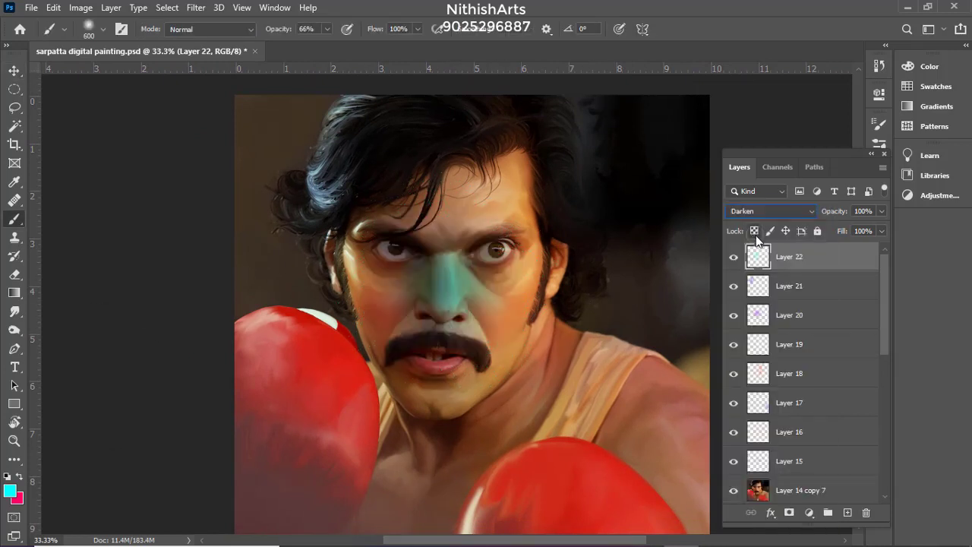
key("ctrl+u")
left_click_drag(757, 174, 830, 175)
left_click(918, 127)
Set the nose glow layer to Overlay blending and shift its hue toward pinkish red
left_click(771, 213)
left_click(759, 363)
key("ctrl+u")
left_click(918, 101)
Lower the fill of Layer 22 to 28% and shift its hue toward magenta
left_click_drag(834, 258, 819, 235)
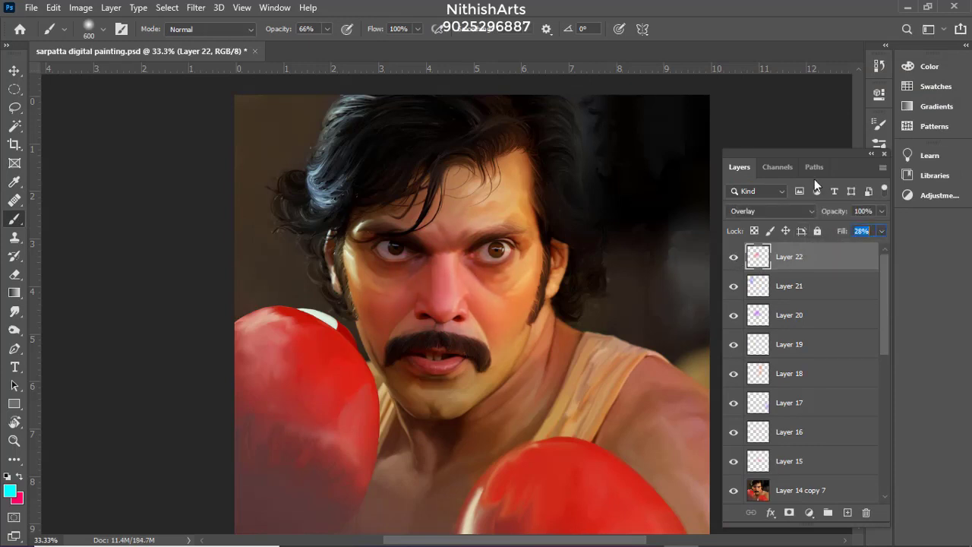
key("ctrl+u")
left_click_drag(758, 174, 736, 195)
left_click(919, 102)
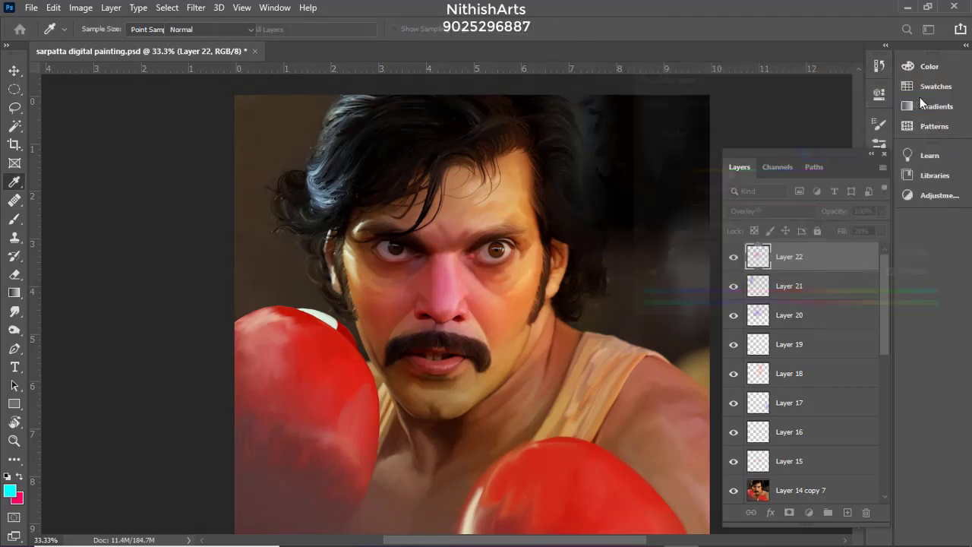
Reduce the fill of Layer 22 to 5%
key("ctrl+plus")
key("ctrl+plus")
left_click(882, 232)
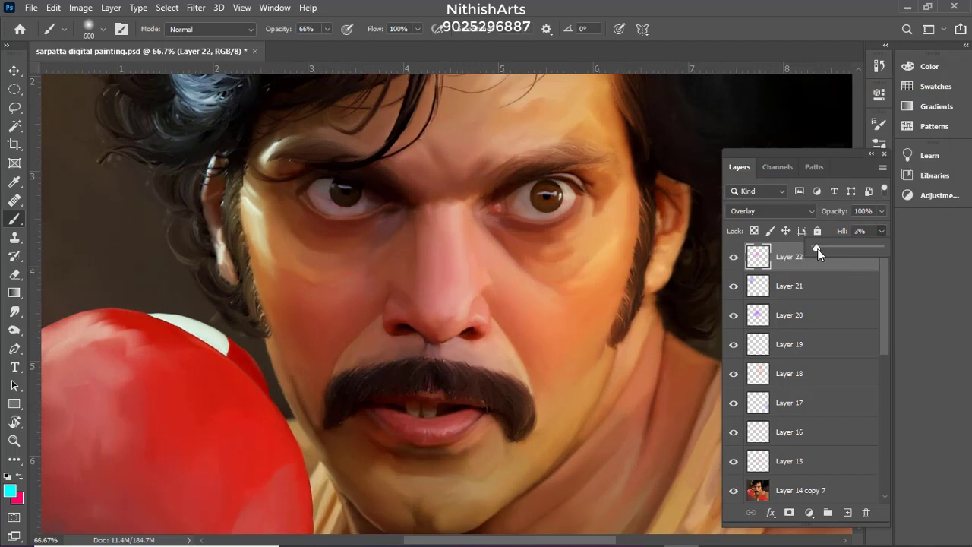
left_click_drag(817, 248, 820, 249)
key("v")
key("ctrl+minus")
key("ctrl+minus")
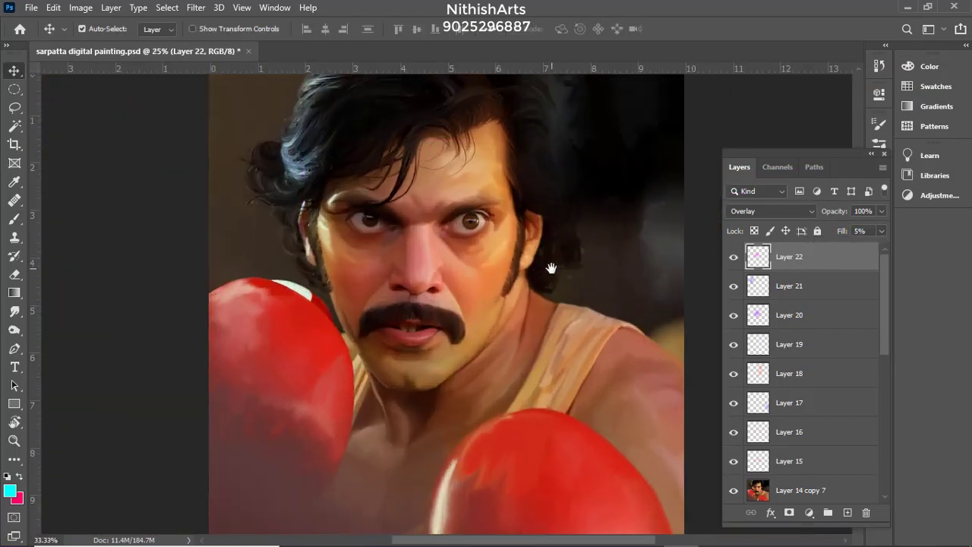
Stamp the merged painting onto a new top layer with Apply Image and duplicate that layer
key("ctrl+minus")
key("ctrl+shift+alt+n")
left_click(81, 8)
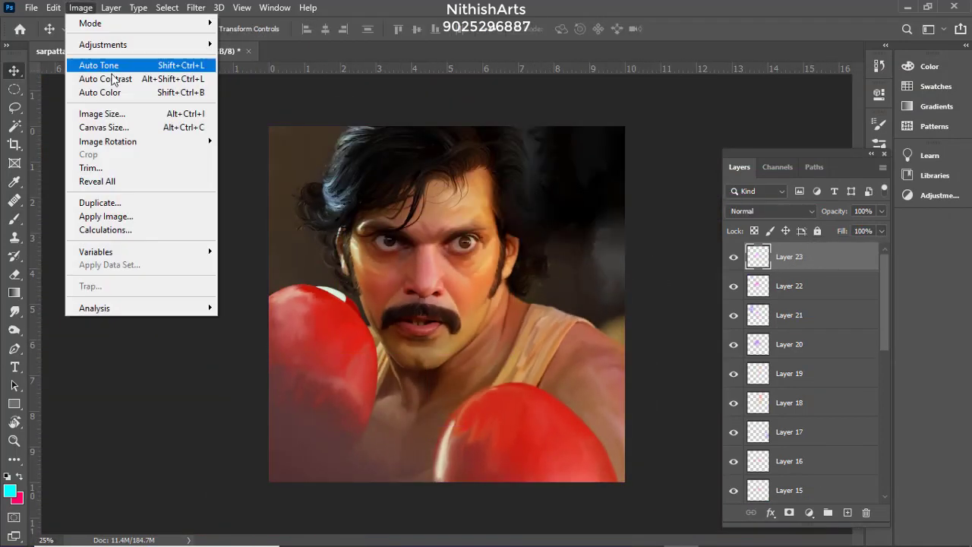
left_click(115, 217)
key("Return")
key("ctrl+j")
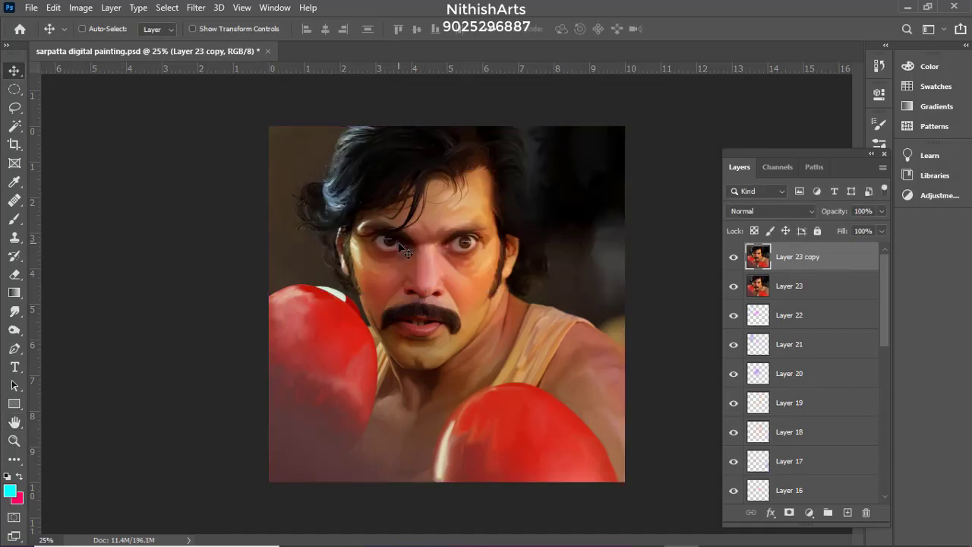
Raise the colour intensity of Layer 23 copy slightly with Match Color
key("ctrl+u")
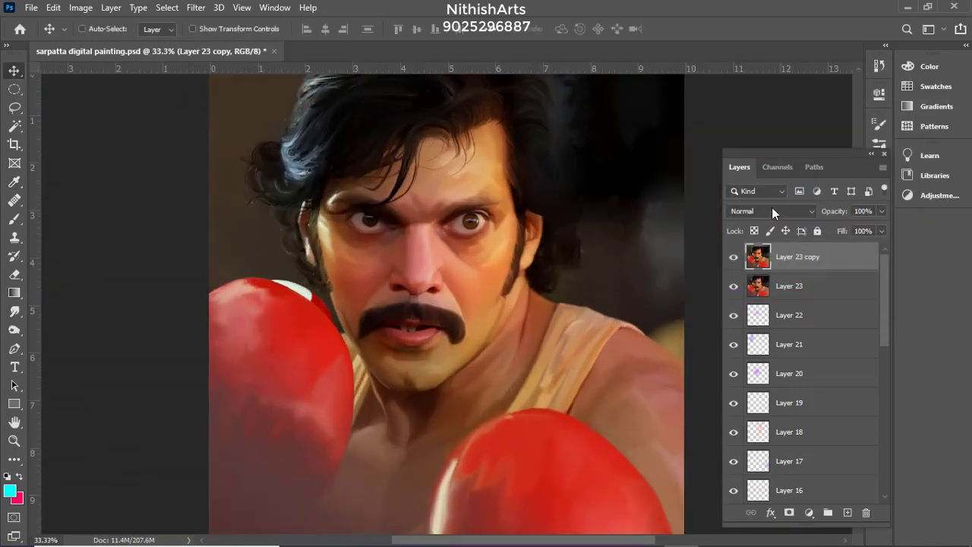
key("ctrl+u")
left_click(762, 210)
left_click(80, 7)
mouse_move(86, 41)
left_click(260, 332)
left_click_drag(738, 182, 744, 184)
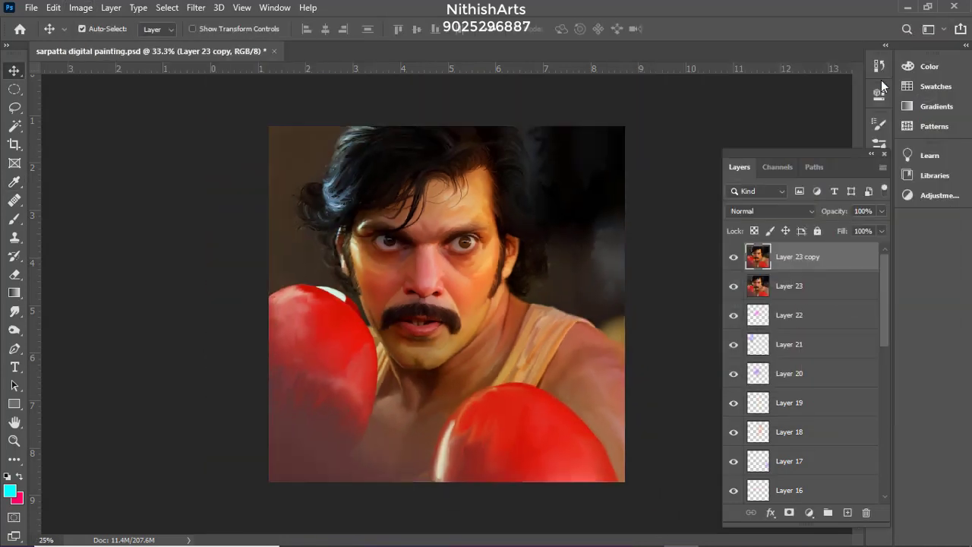
Select the face, neck and shoulder area with a freehand lasso around the gloves and feather the selection
key("l")
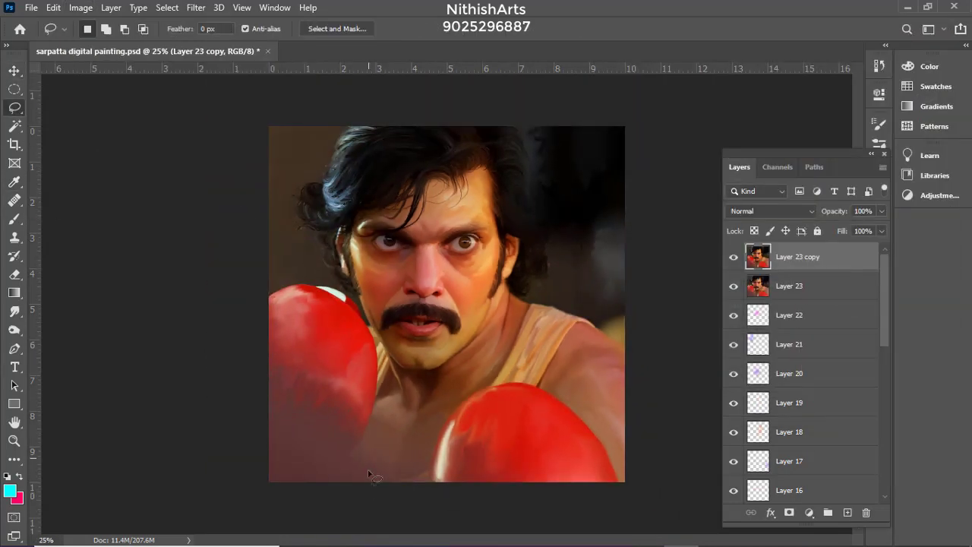
mouse_move(365, 482)
left_mouse_down()
mouse_move(588, 319)
mouse_move(379, 343)
left_mouse_up()
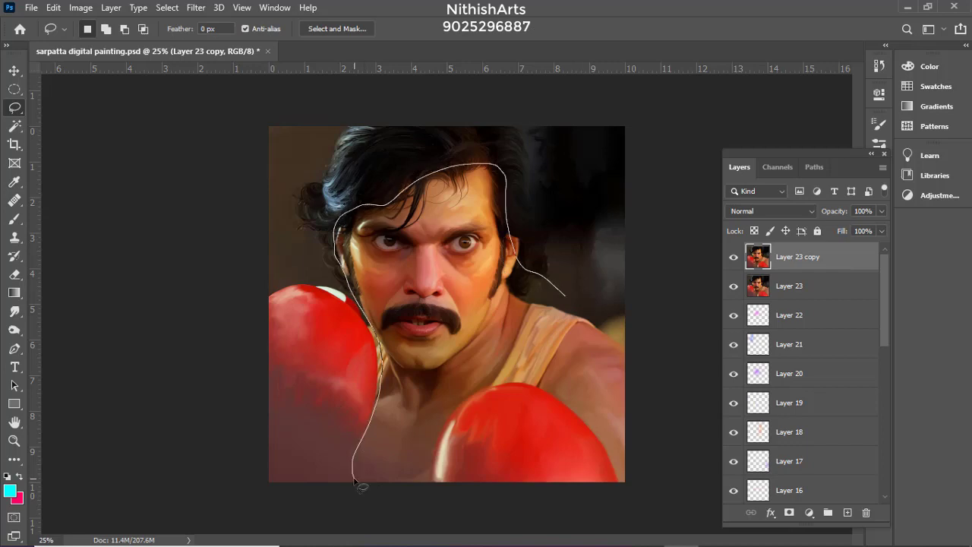
left_click_drag(354, 480, 546, 385)
right_click(380, 147)
left_click(400, 179)
key("Return")
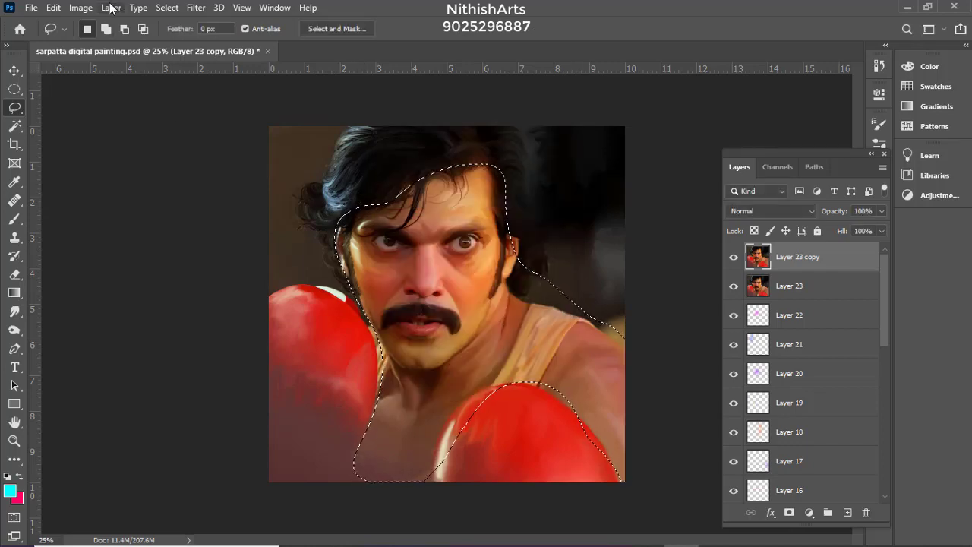
Raise the Match Color intensity inside the selection to 125 and deselect
left_click(82, 8)
mouse_move(105, 47)
left_click(254, 332)
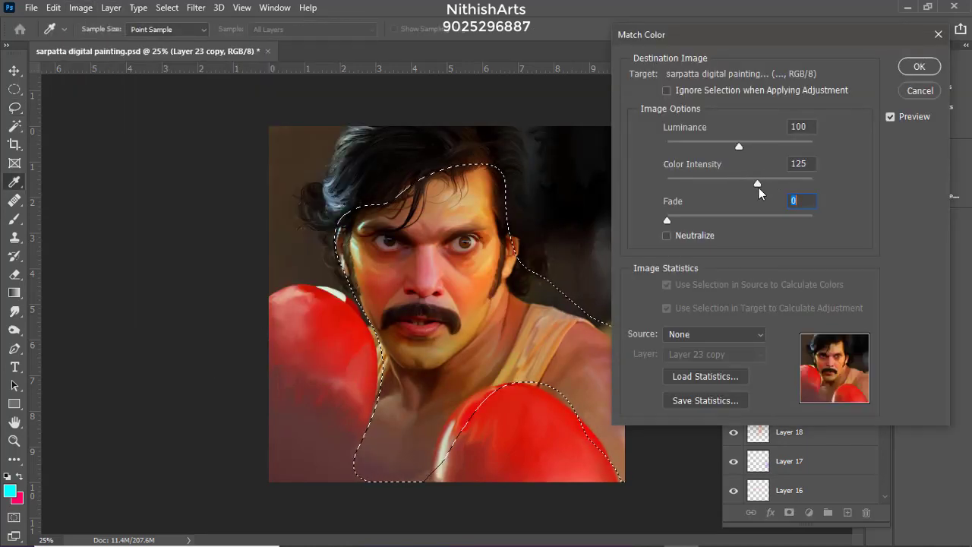
key("Return")
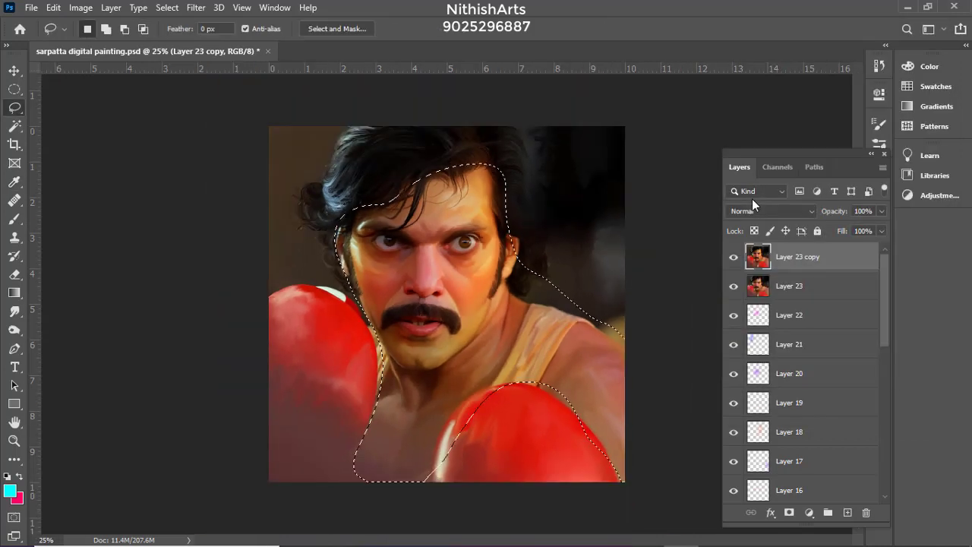
key("ctrl+d")
Raise the saturation of Layer 23 copy by +6 with Hue/Saturation
key("ctrl+u")
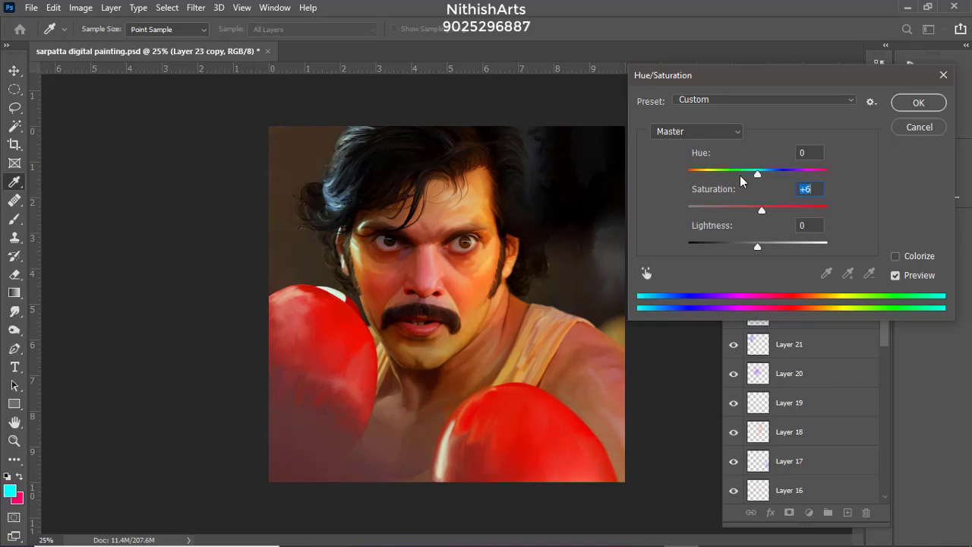
key("Return")
key("v")
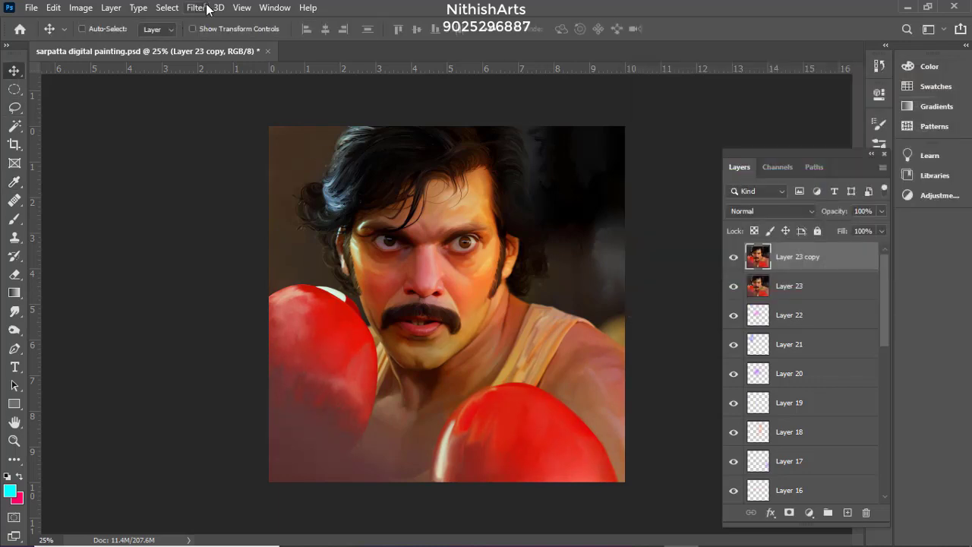
Set the Camera Raw Filter's Color Mixer hues to Reds -7, Yellows -4, Greens -55, Aquas -53, Blues -24 and Purples +20
left_click(206, 8)
left_click(242, 95)
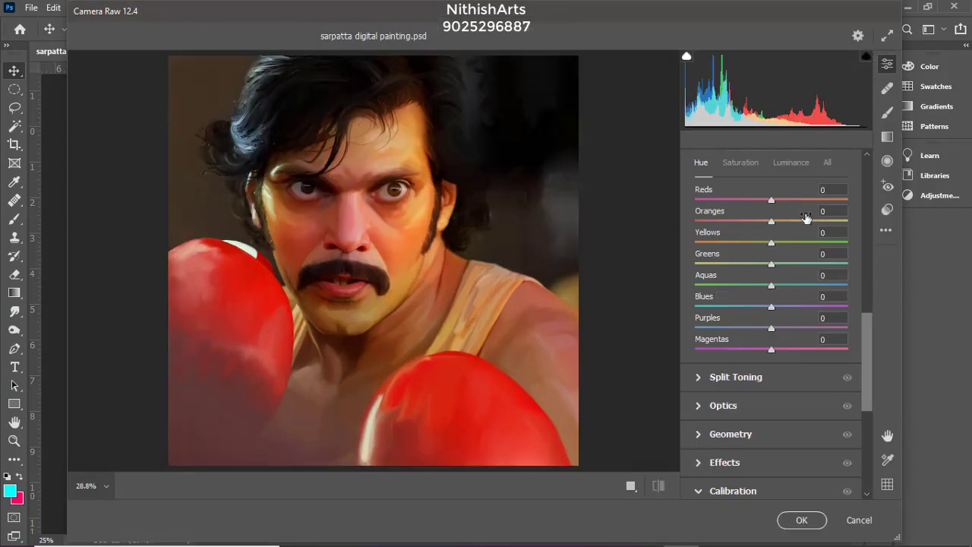
left_click_drag(771, 200, 867, 248)
key("ctrl+z")
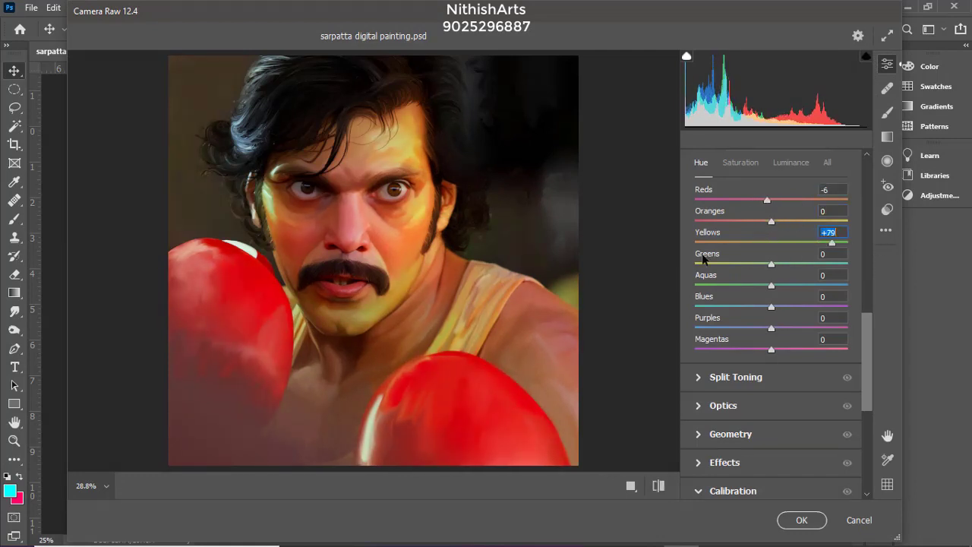
type("-4")
key("Return")
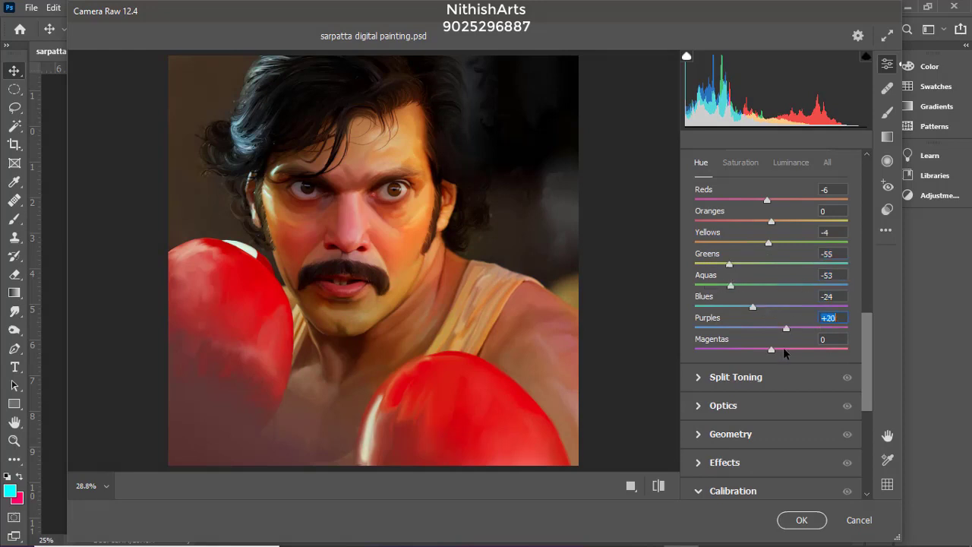
left_click_drag(793, 200, 748, 223)
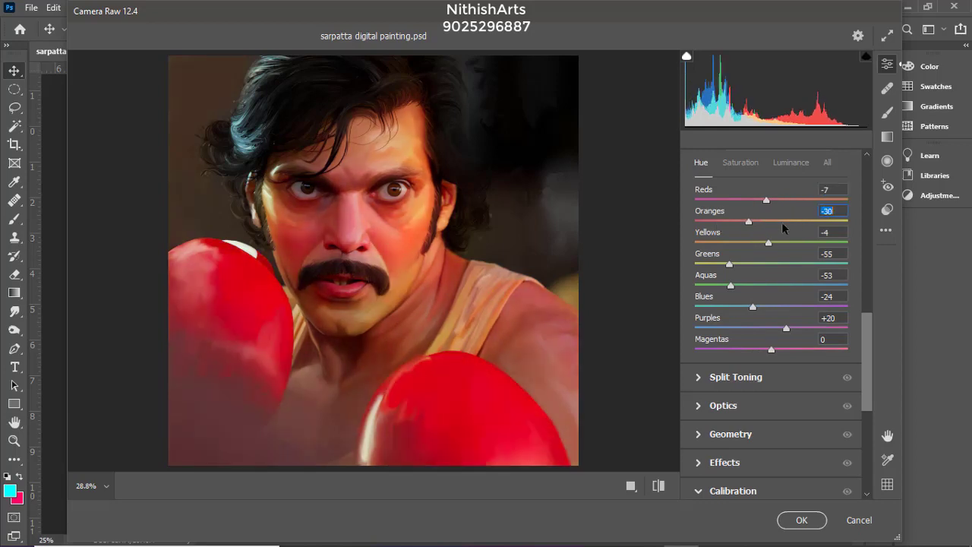
key("ctrl+z")
Set the Color Mixer saturation to Reds +3, Oranges -1, Yellows +5, Greens +28, Aquas +28, Blues +2 and Magentas +21
left_click_drag(866, 324, 867, 297)
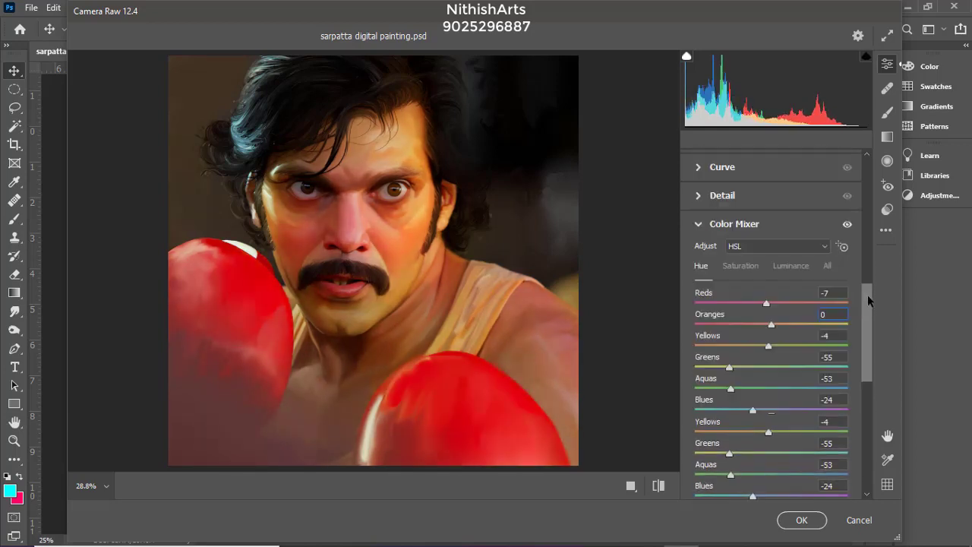
left_click(739, 265)
left_click_drag(809, 302, 786, 308)
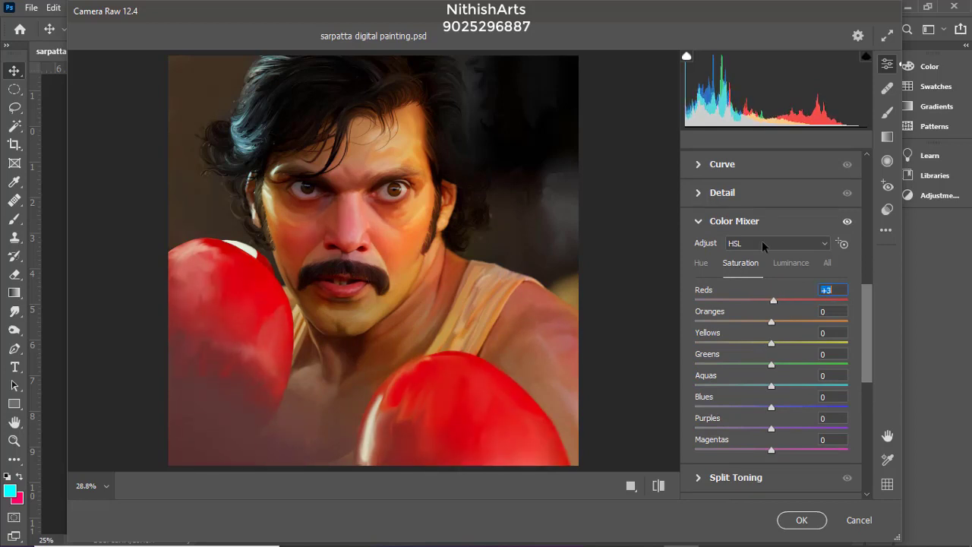
left_click_drag(772, 321, 770, 334)
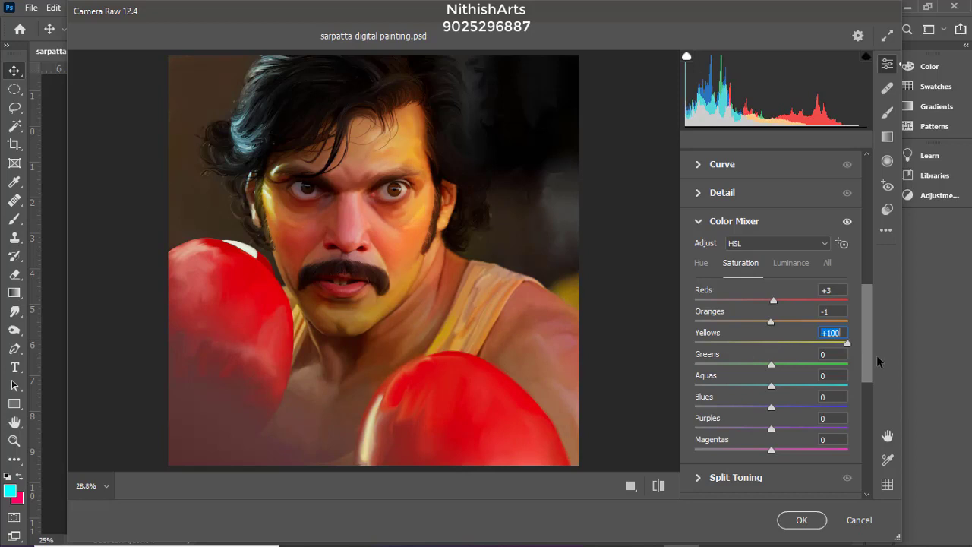
type("18")
key("Return")
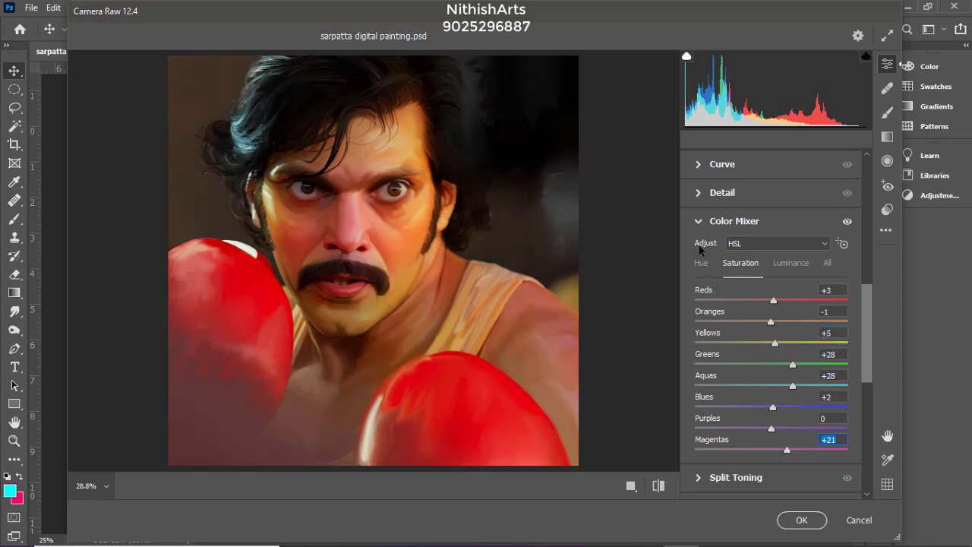
Set the Color Mixer luminance to Yellows +41 and Reds +7, and apply the Camera Raw Filter
left_click(791, 264)
left_click_drag(771, 343, 777, 306)
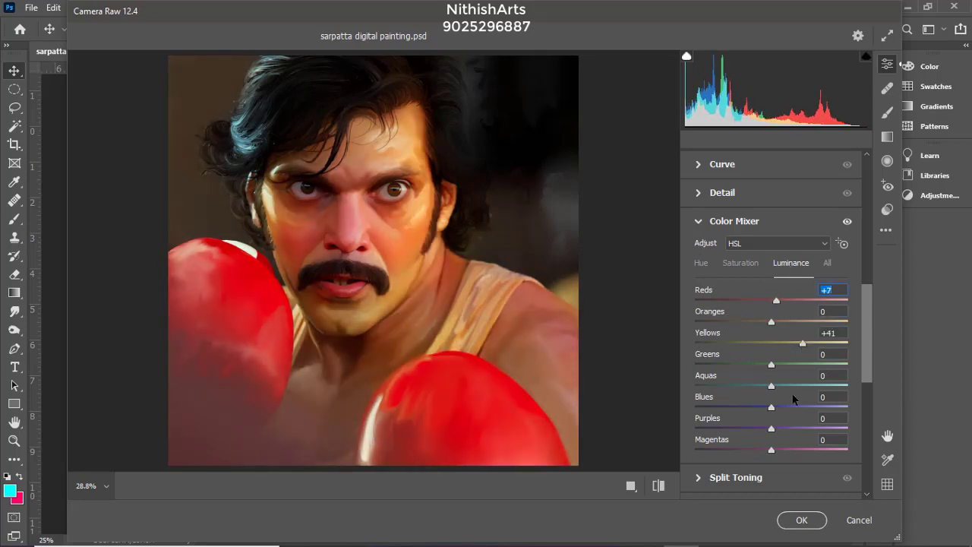
left_click(827, 263)
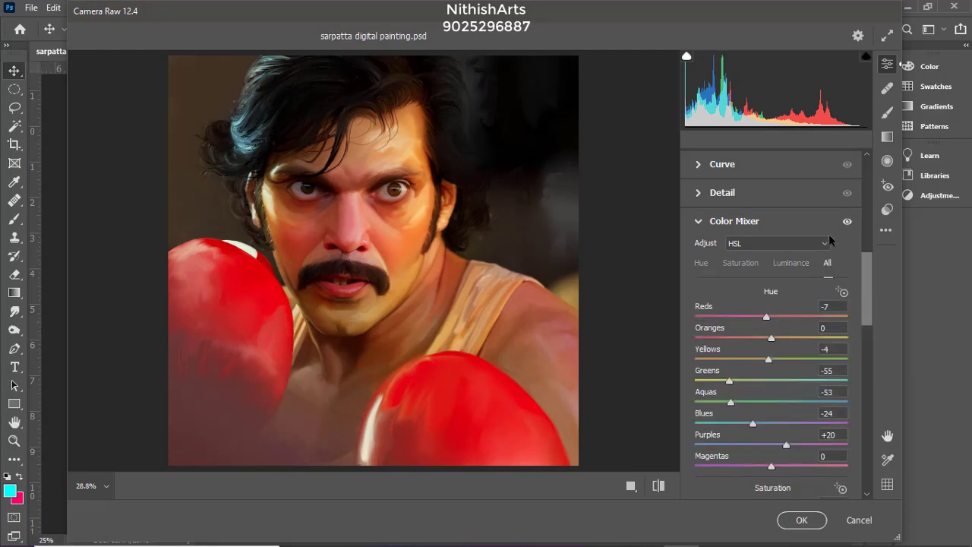
scroll(862, 164, "up", 10)
left_click(801, 520)
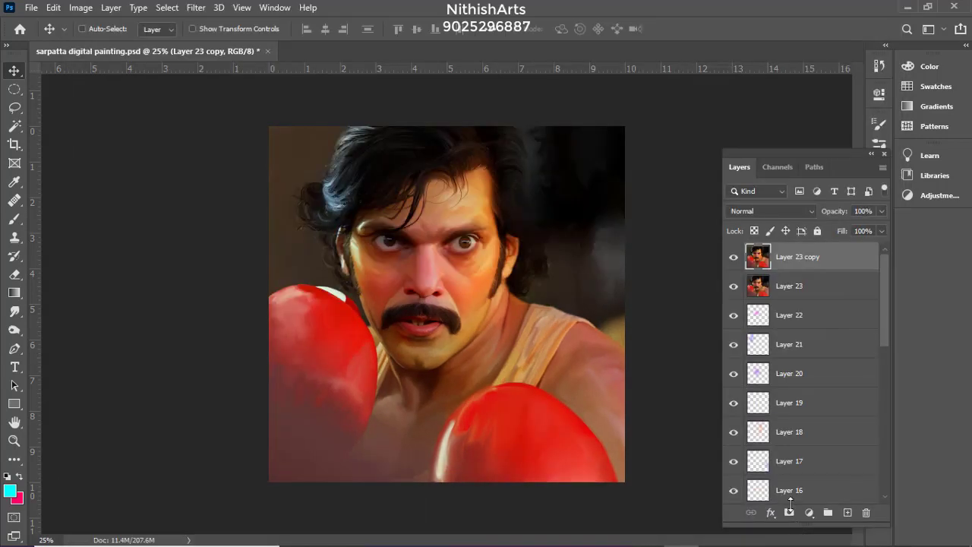
Compare the painting with and without Layer 23 copy, and duplicate that layer
left_click(733, 257)
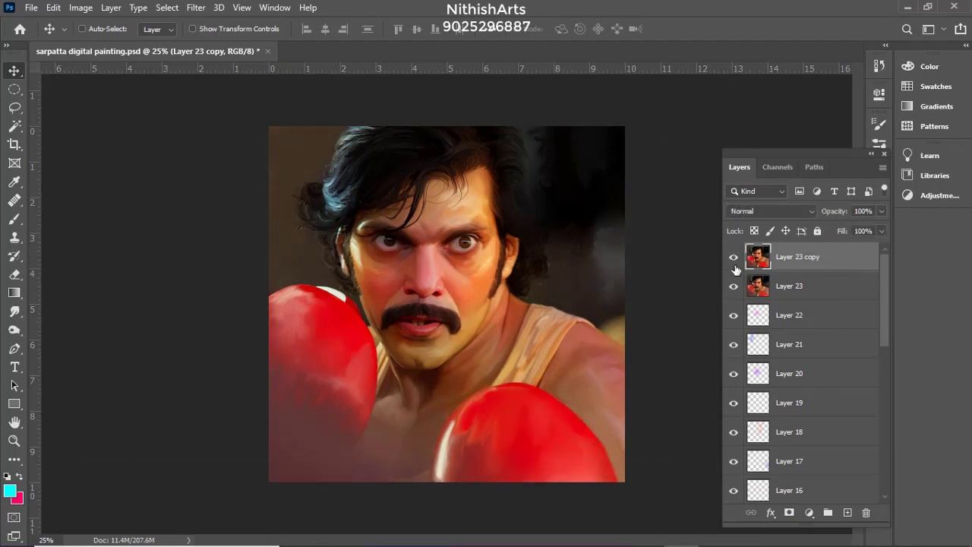
key("ctrl+j")
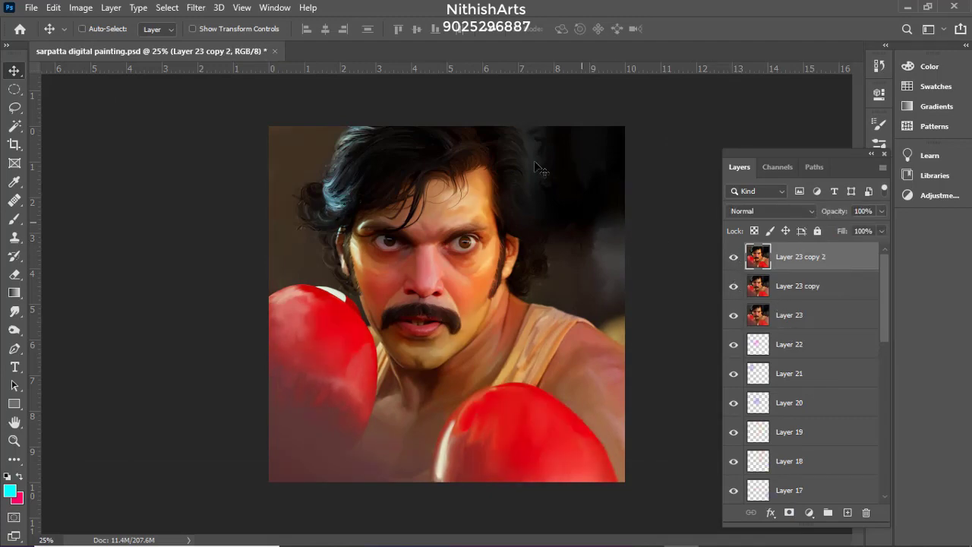
Examine the painted face on Layer 23 copy 2 up close at 100% and again as a whole picture
key("ctrl+plus")
key("ctrl+plus")
key("ctrl+plus")
key("ctrl+minus")
key("ctrl+minus")
key("ctrl+plus")
key("ctrl+plus")
key("ctrl+plus")
key("ctrl+plus")
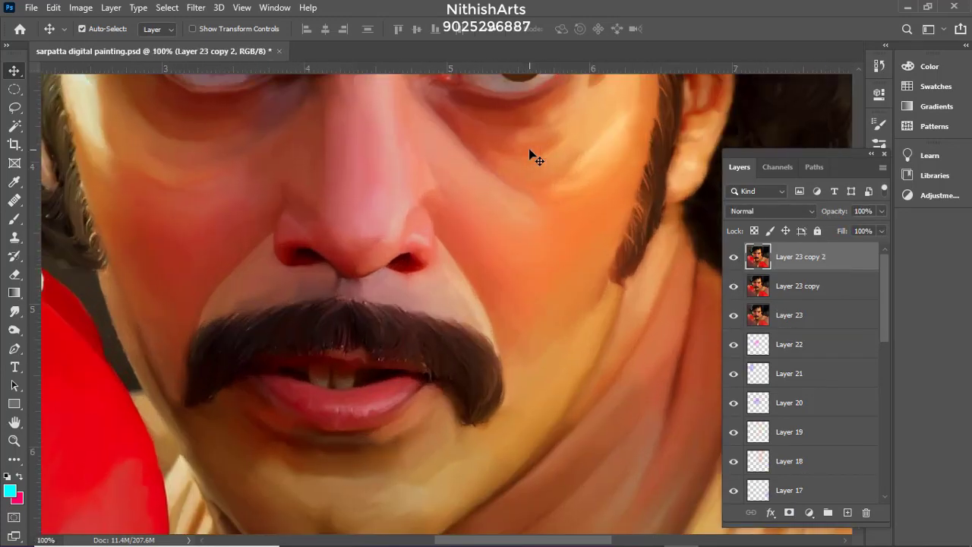
key("ctrl+minus")
key("ctrl+minus")
key("ctrl+minus")
key("ctrl+minus")
key("ctrl+plus")
key("ctrl+minus")
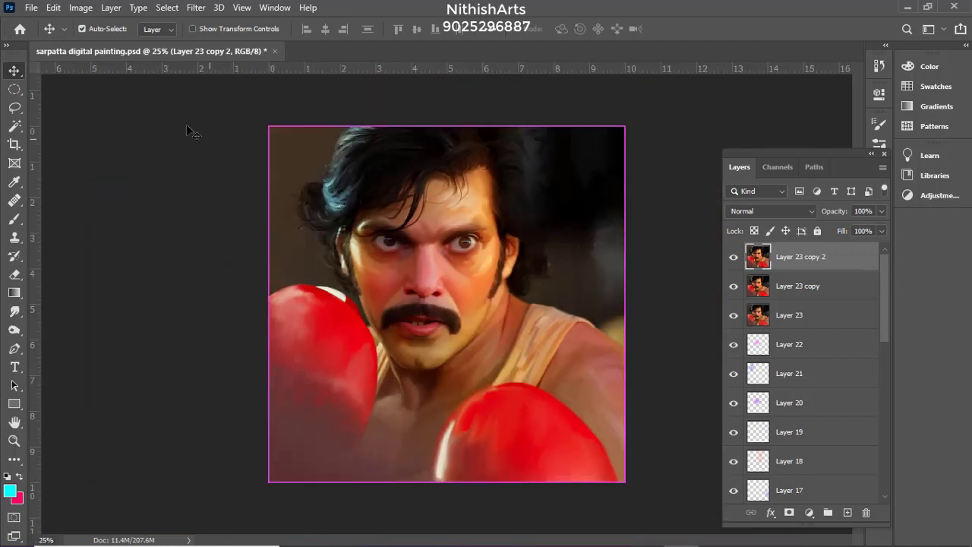
Apply the Oil Paint filter to Layer 23 copy 2 with Cleanliness 1.3, Scale 0.1, Bristle Detail 1.8 and Lighting off, and save the document
left_click(196, 8)
mouse_move(356, 305)
left_click(399, 369)
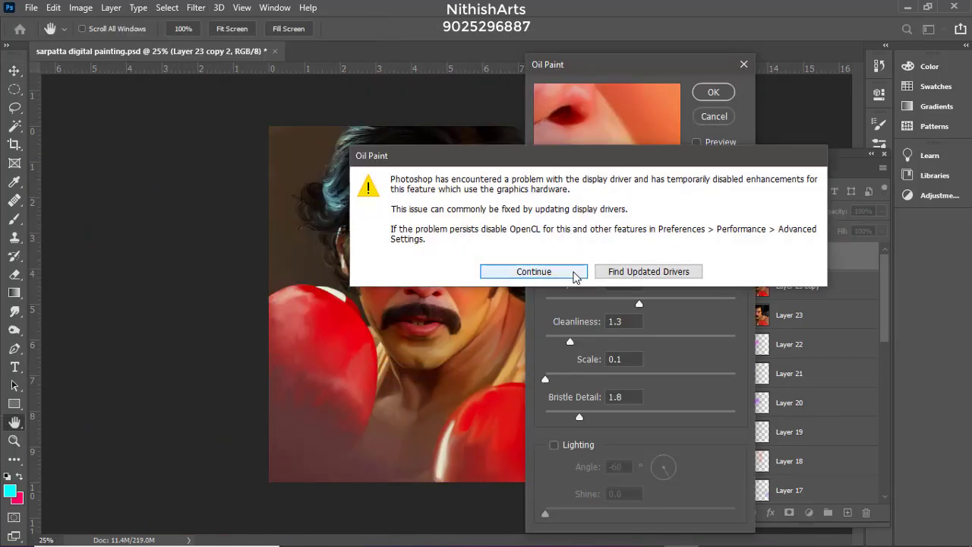
left_click(575, 271)
key("Return")
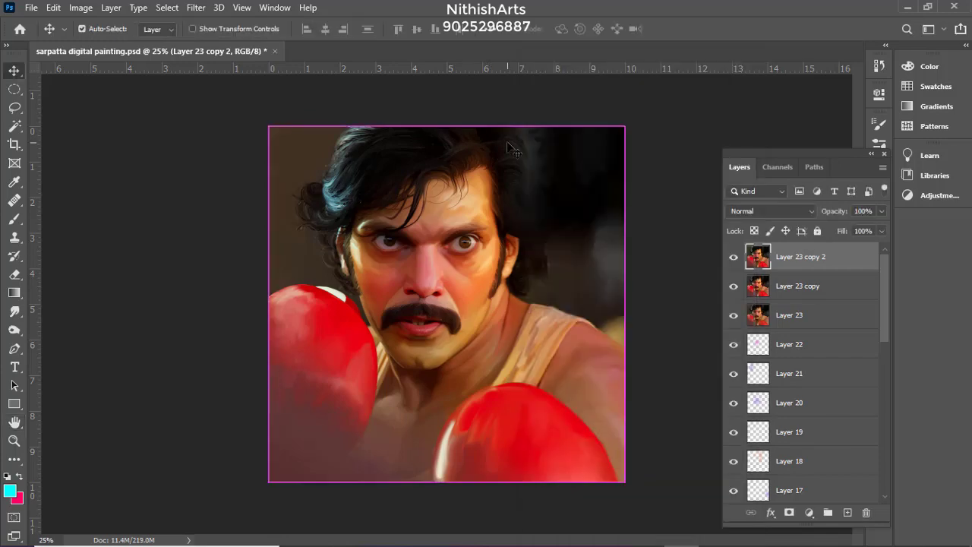
key("ctrl+s")
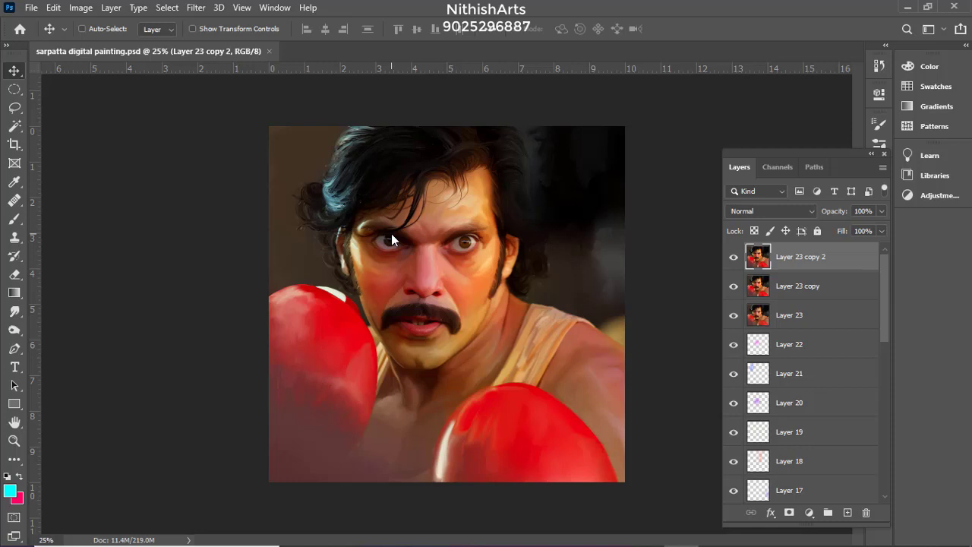
Start a text line over the lower part of the left glove and set its font to Signature Collection Regular
key("t")
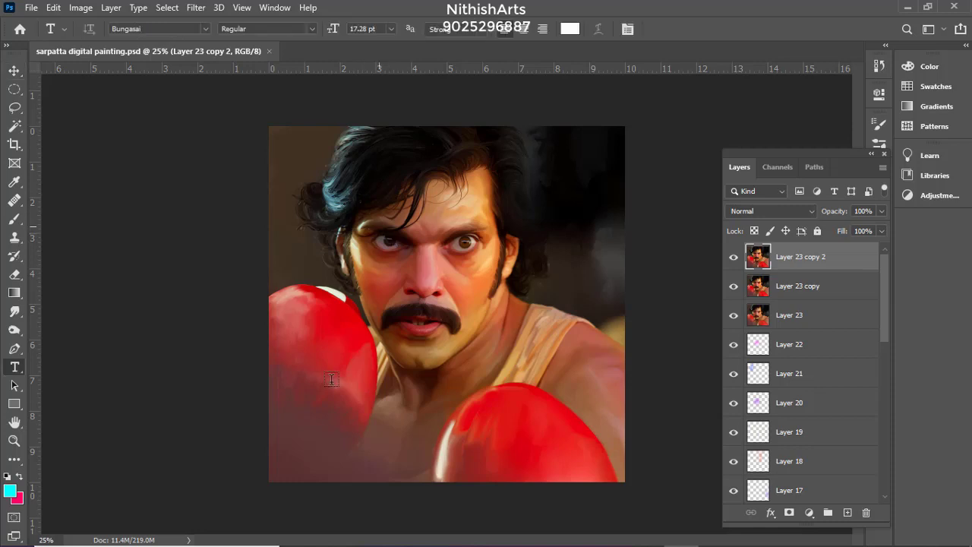
left_click(341, 419)
key("BackSpace")
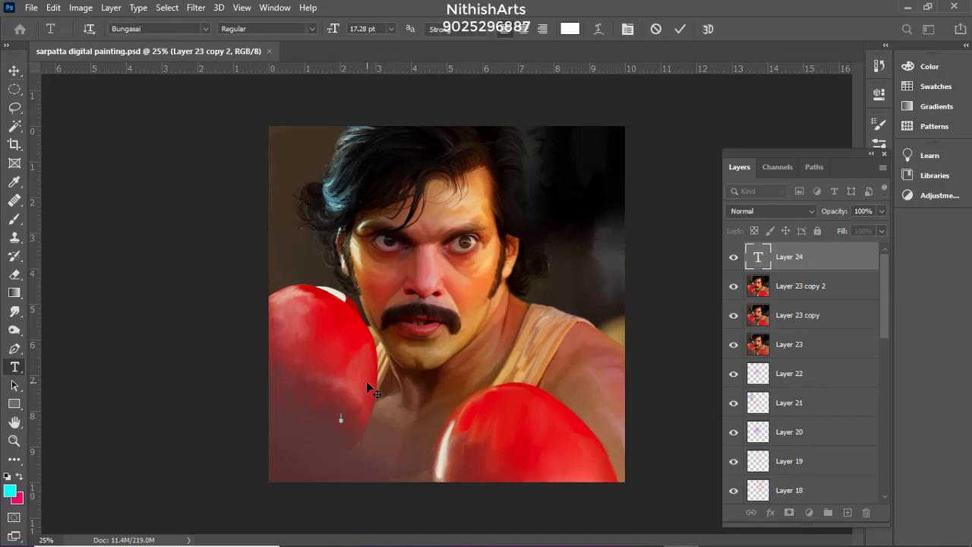
left_click(151, 29)
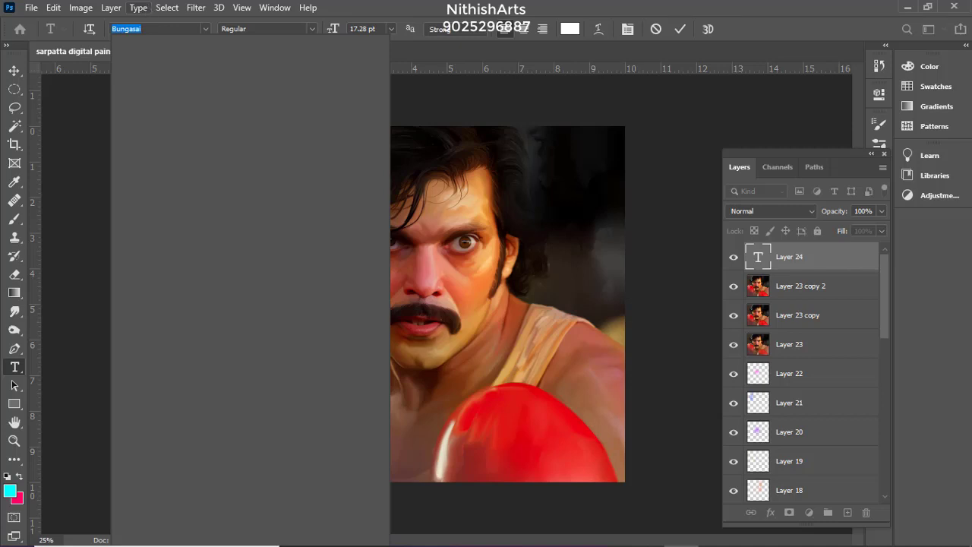
type("sign")
left_click(187, 73)
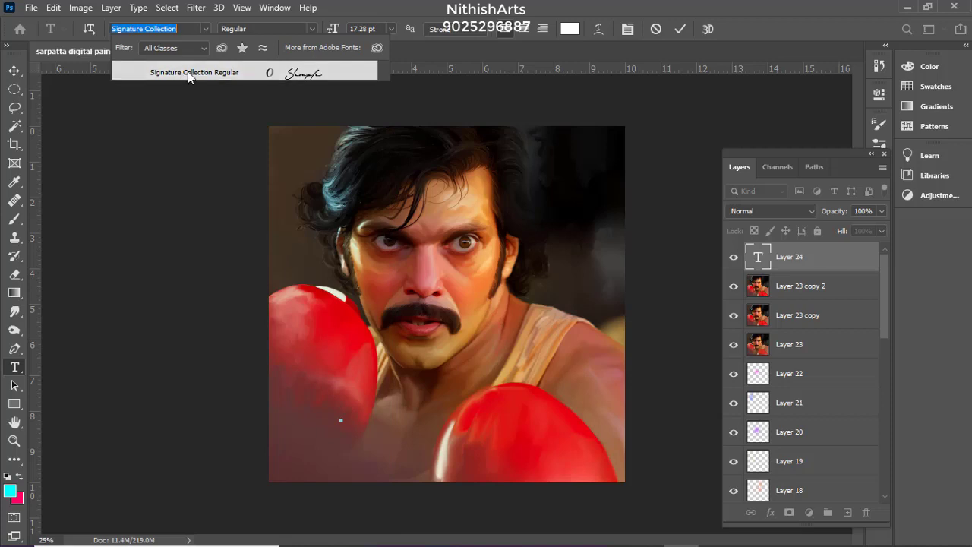
left_click(188, 72)
left_click_drag(304, 336, 428, 428)
type("cf")
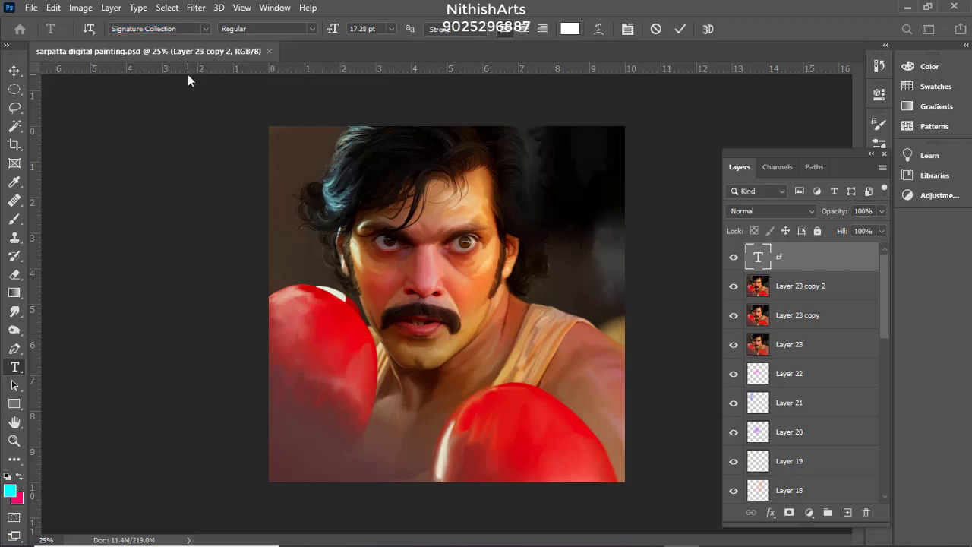
left_click(344, 418)
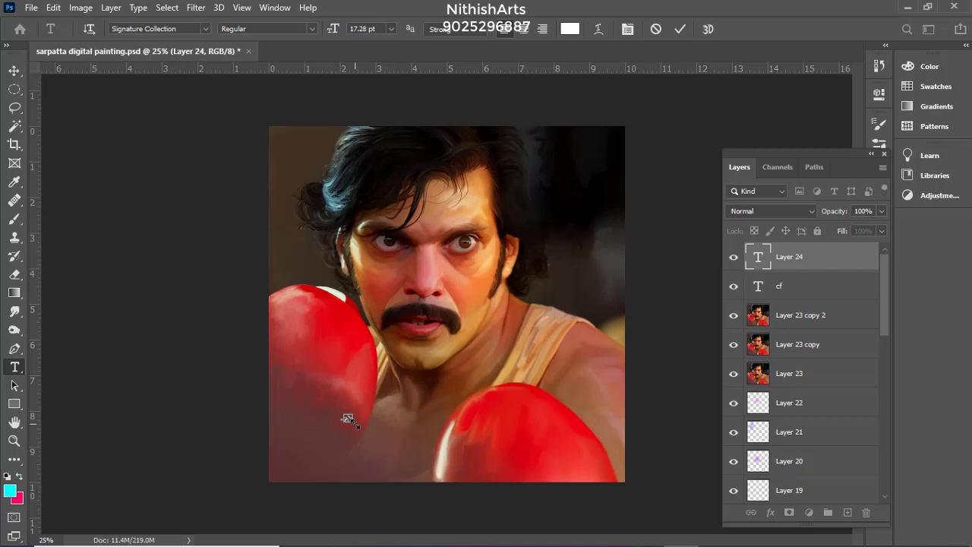
left_click(656, 30)
left_click_drag(806, 265, 867, 513)
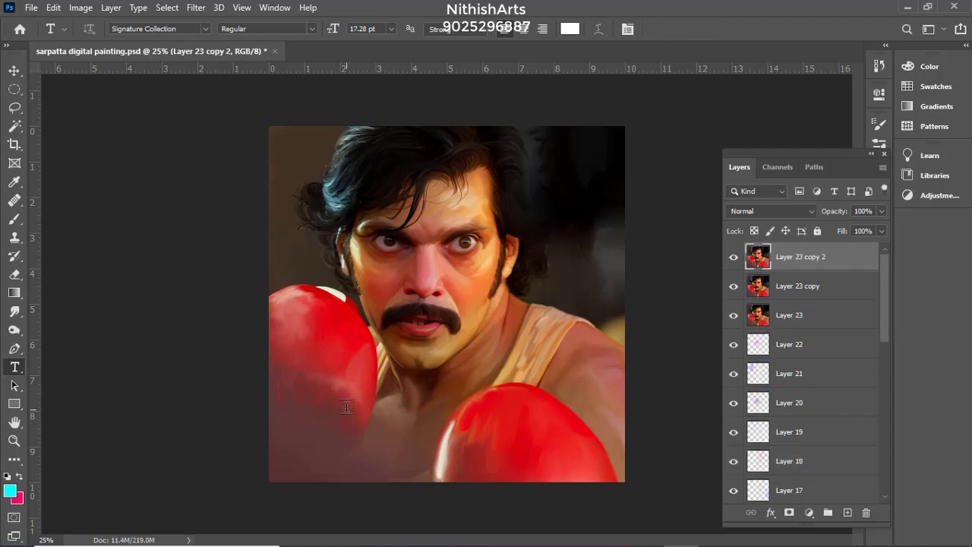
Add the artist's signature as a white text line beside the lower part of the left glove
left_click(346, 407)
key("BackSpace")
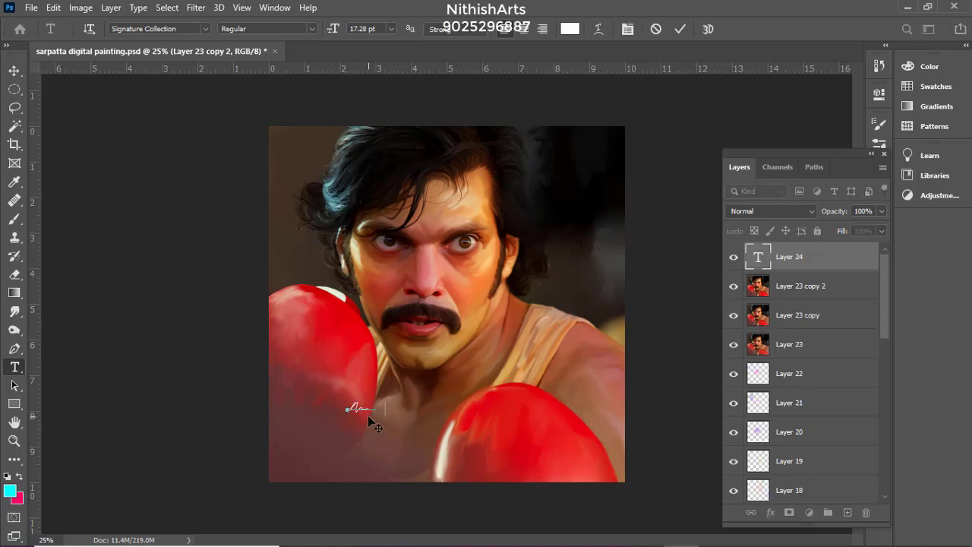
type("NithishArts")
key("ctrl+Return")
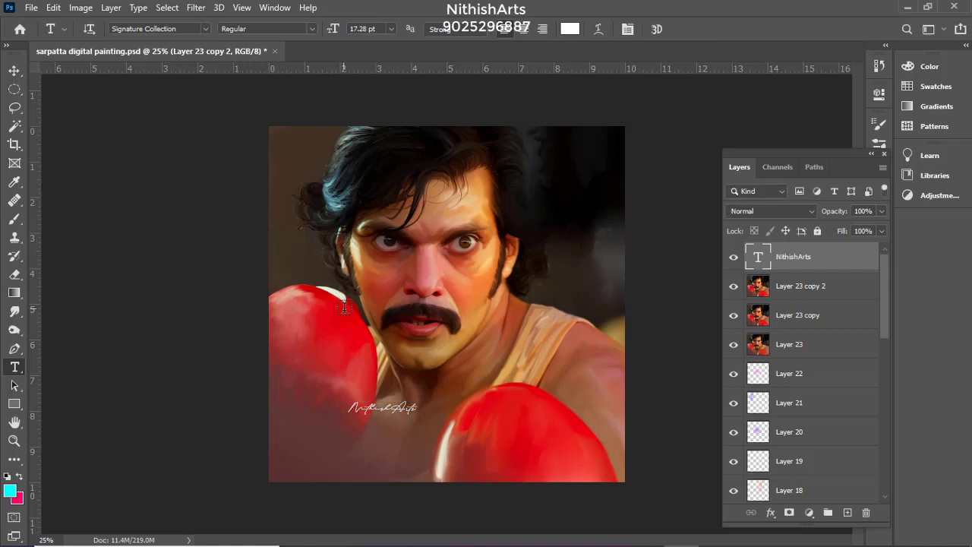
Enlarge the signature text, place it in the painting's lower-left corner, and save the document
key("v")
key("ctrl+t")
mouse_move(420, 418)
left_mouse_down()
mouse_move(436, 412)
mouse_move(583, 155)
mouse_move(611, 168)
mouse_move(355, 426)
left_mouse_up()
key("Return")
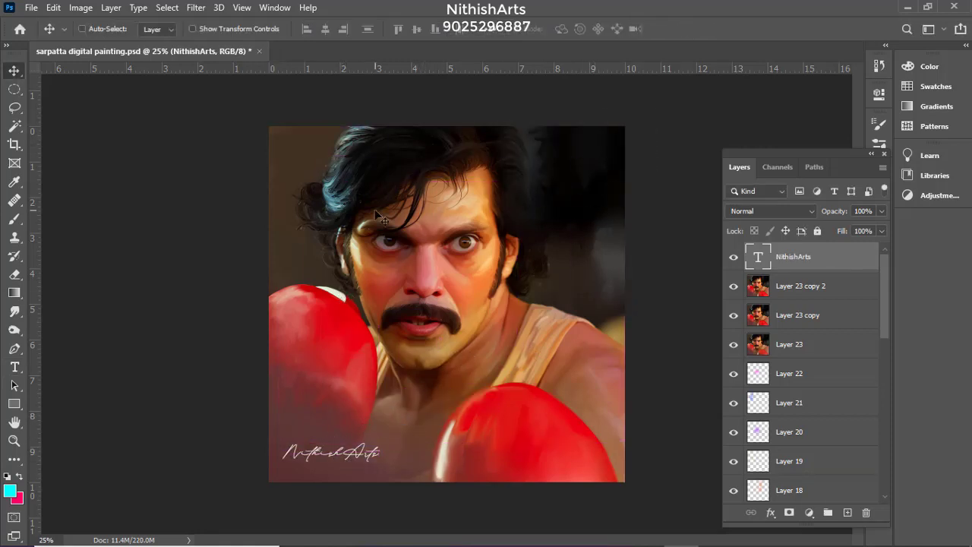
key("ctrl+s")
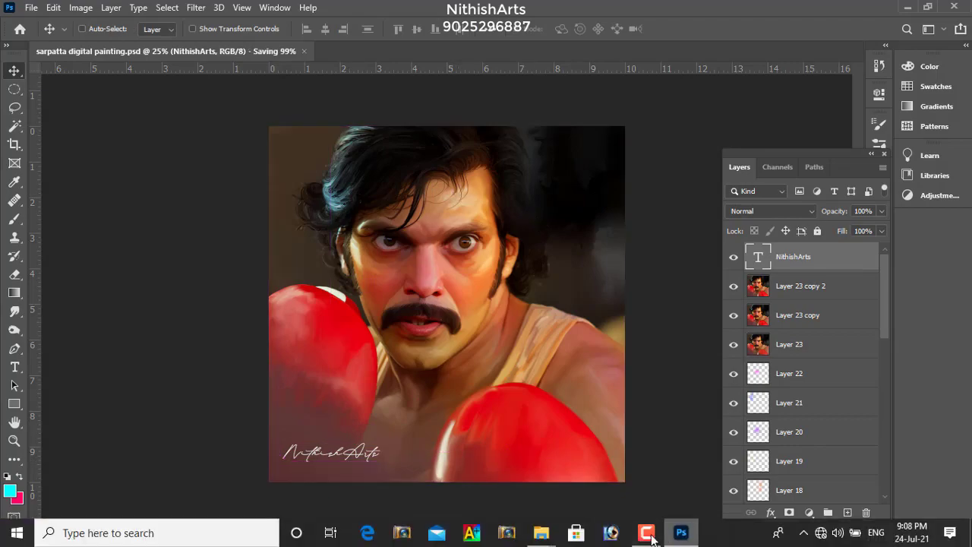